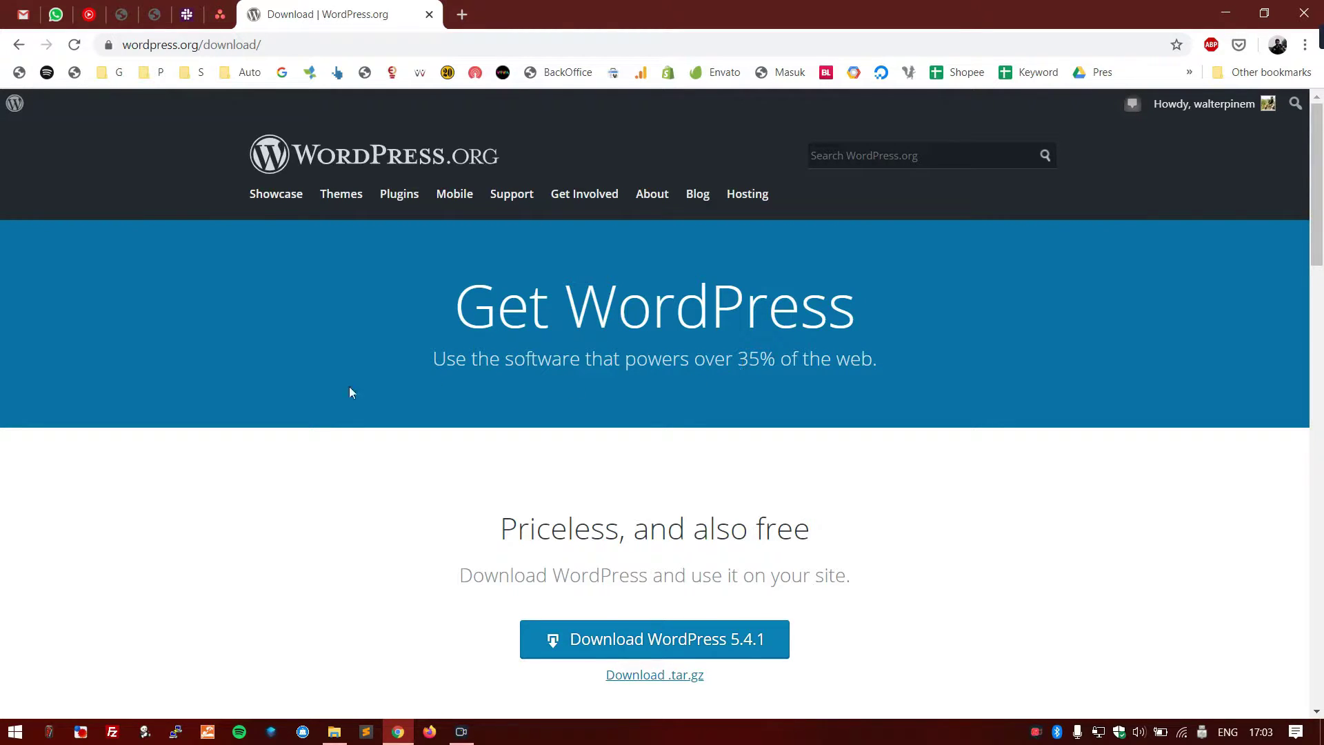
- Search Google for laragon
{"action": "scroll", "coordinate": [302, 394], "scroll_direction": "down", "scroll_amount": 5}
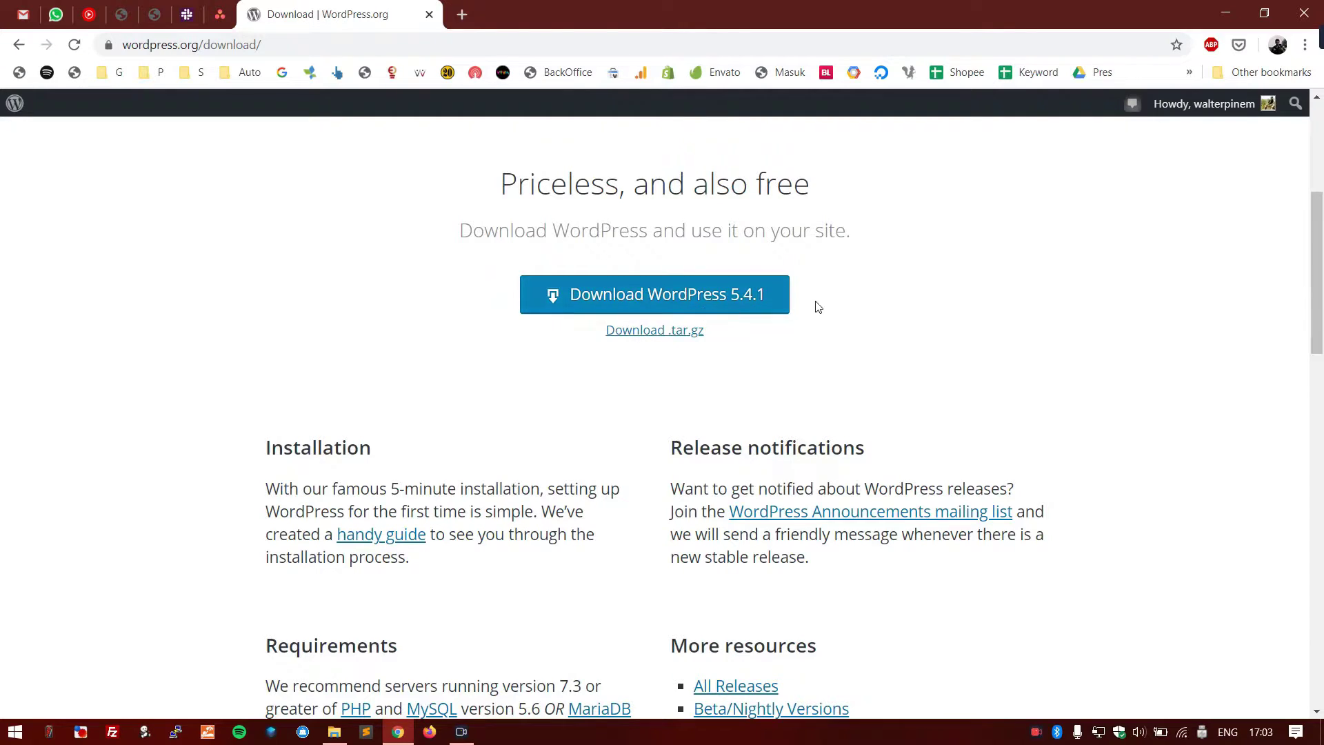
{"action": "scroll", "coordinate": [895, 254], "scroll_direction": "down", "scroll_amount": 1}
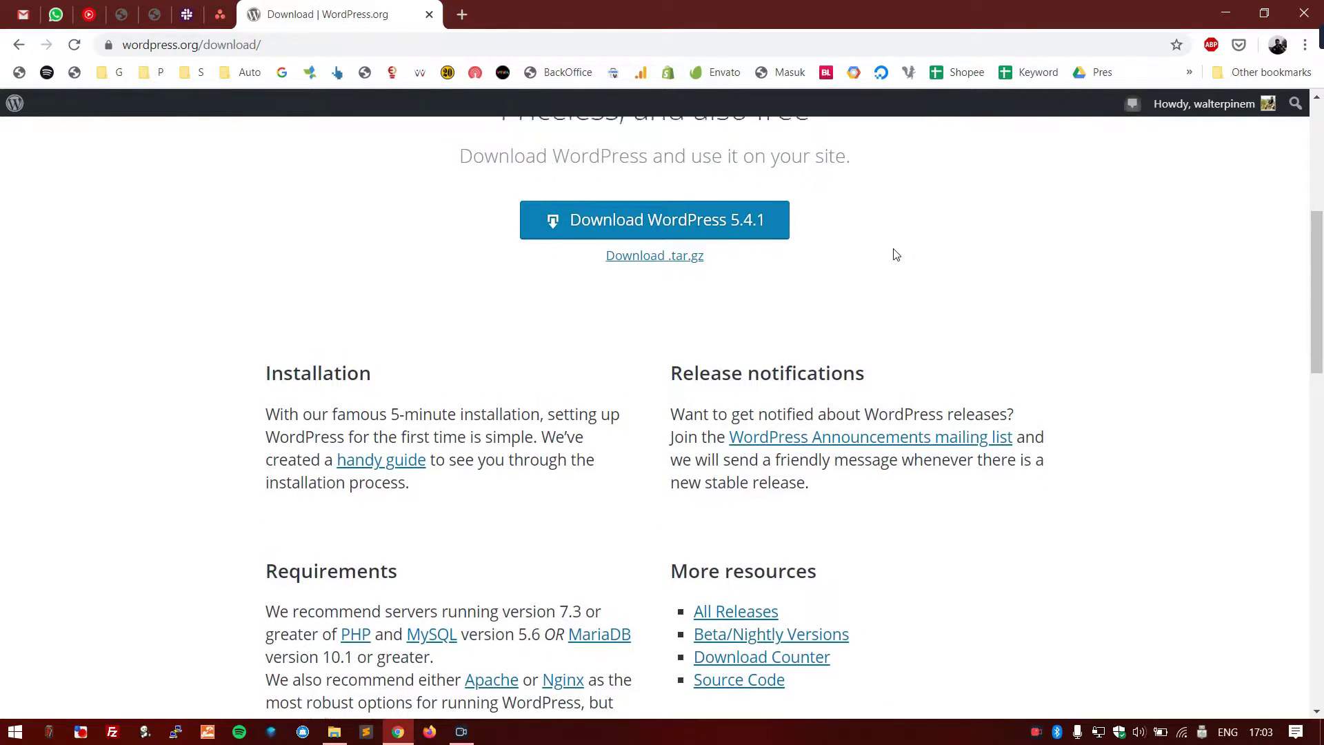
{"action": "scroll", "coordinate": [895, 254], "scroll_direction": "up", "scroll_amount": 3}
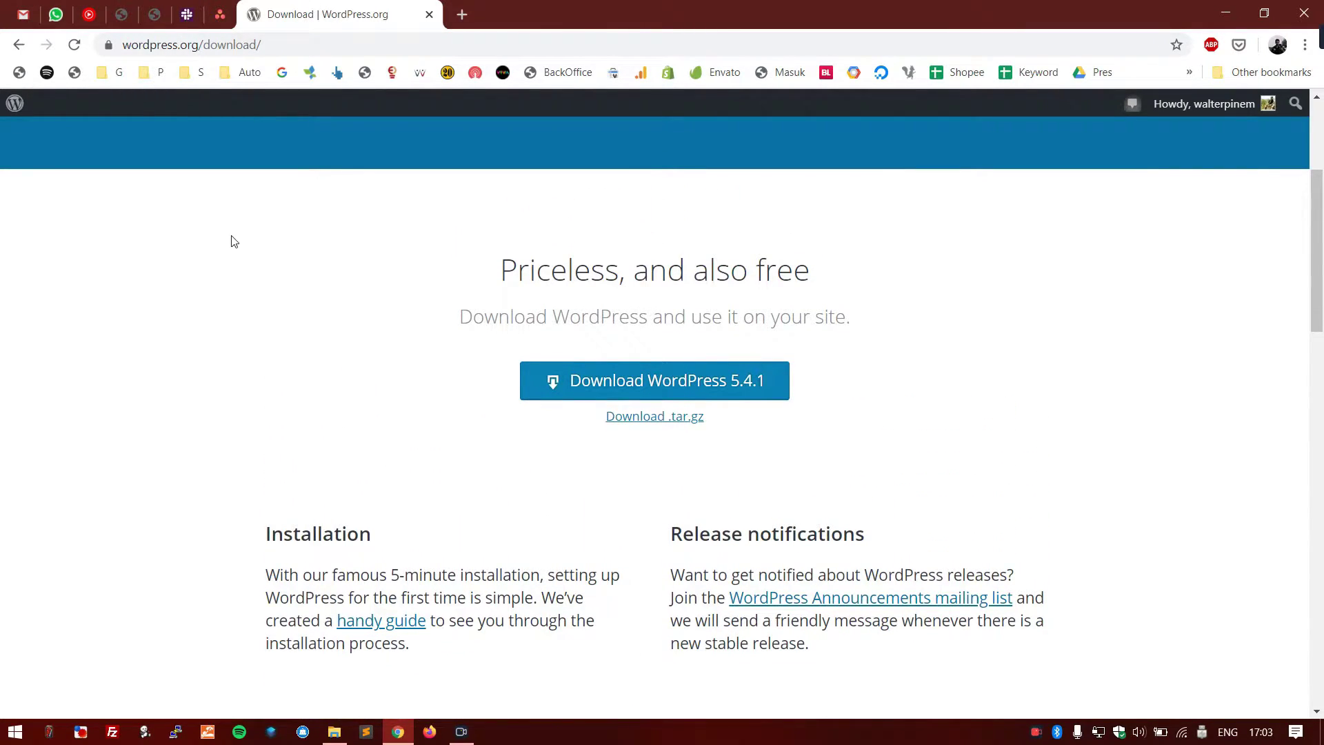
{"action": "scroll", "coordinate": [233, 241], "scroll_direction": "up", "scroll_amount": 3}
{"action": "scroll", "coordinate": [233, 241], "scroll_direction": "down", "scroll_amount": 2}
{"action": "scroll", "coordinate": [233, 240], "scroll_direction": "up", "scroll_amount": 2}
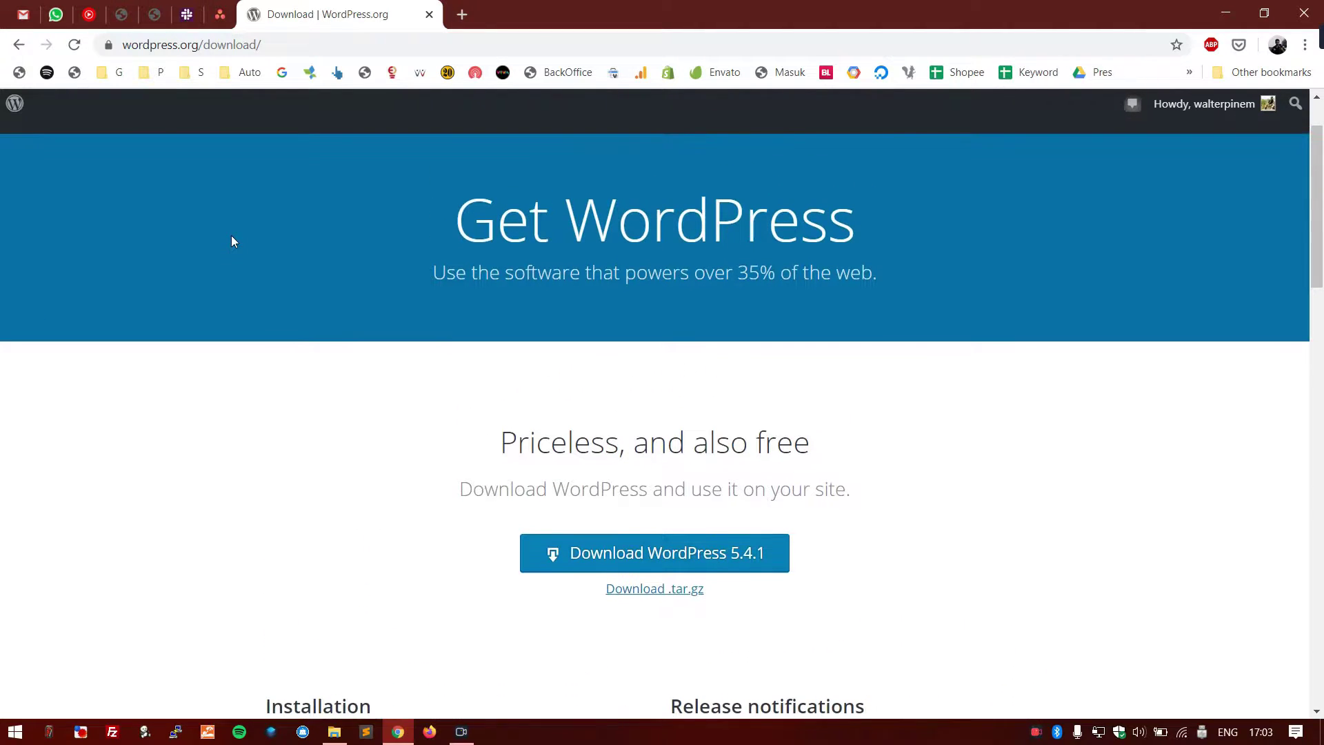
{"action": "scroll", "coordinate": [233, 241], "scroll_direction": "down", "scroll_amount": 6}
{"action": "scroll", "coordinate": [233, 240], "scroll_direction": "up", "scroll_amount": 4}
{"action": "scroll", "coordinate": [234, 241], "scroll_direction": "up", "scroll_amount": 1}
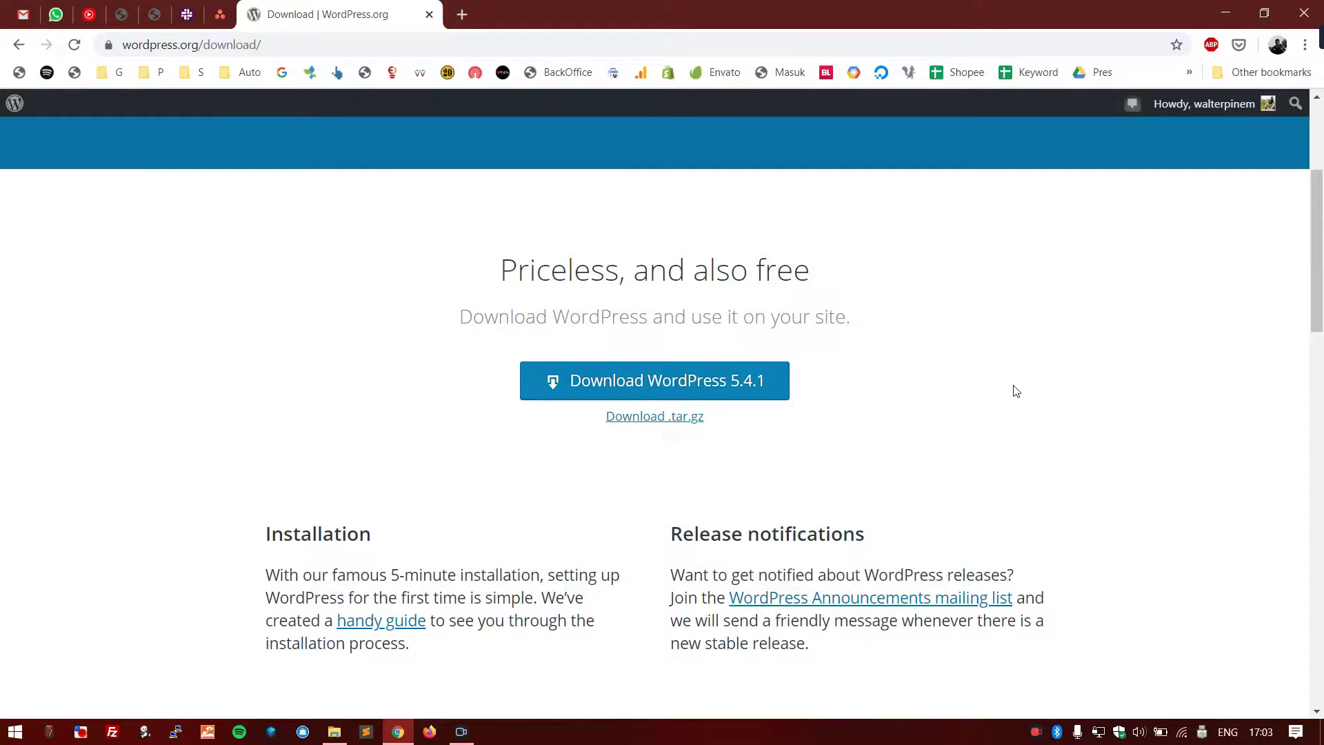
{"action": "left_click", "coordinate": [468, 38]}
{"action": "type", "text": "laragon"}
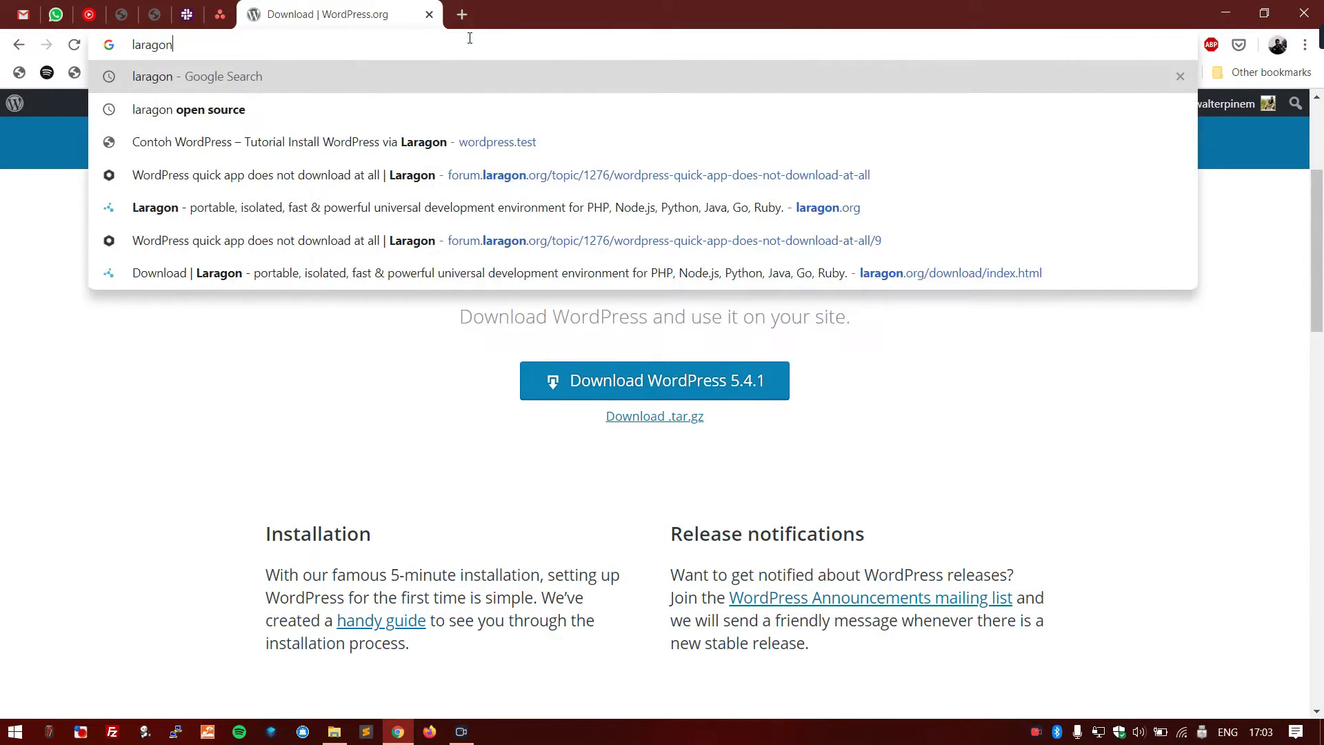
{"action": "key", "text": "Return"}
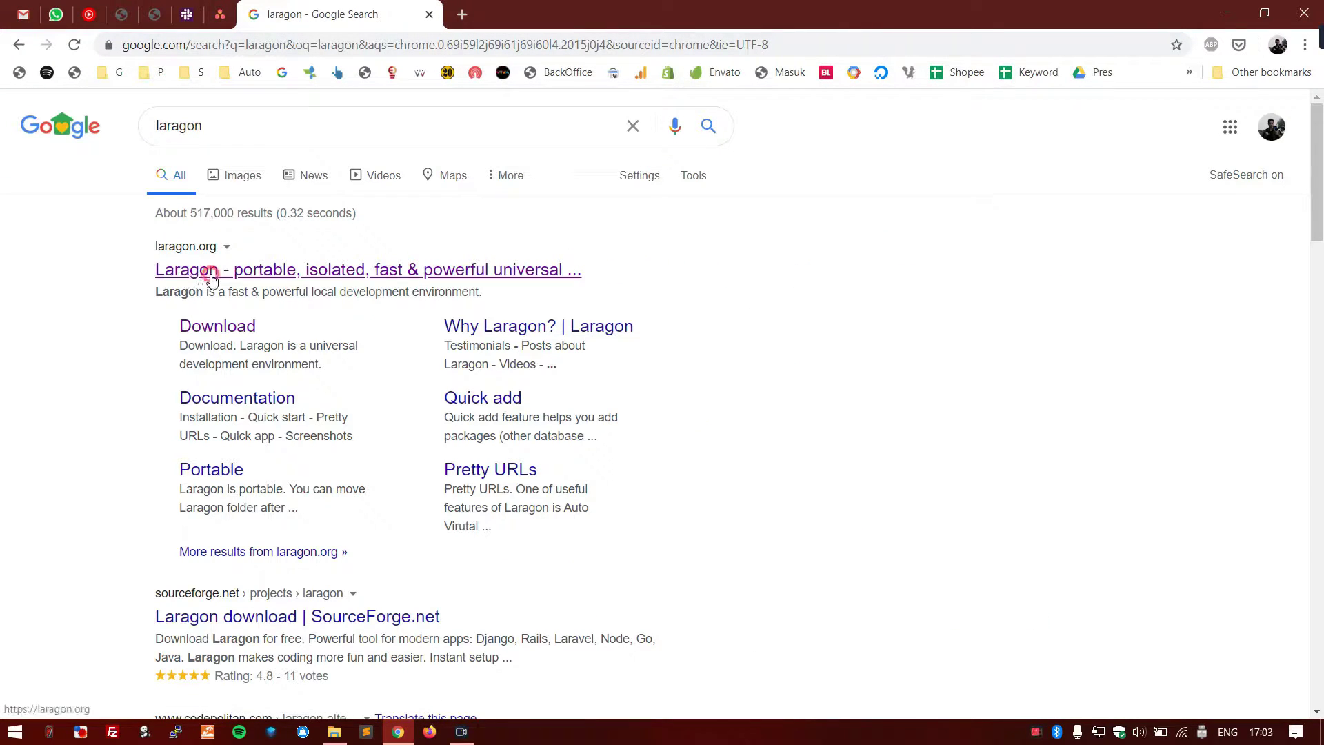
- Open the official Laragon homepage at laragon.org from the results and browse it
{"action": "left_click", "coordinate": [210, 273]}
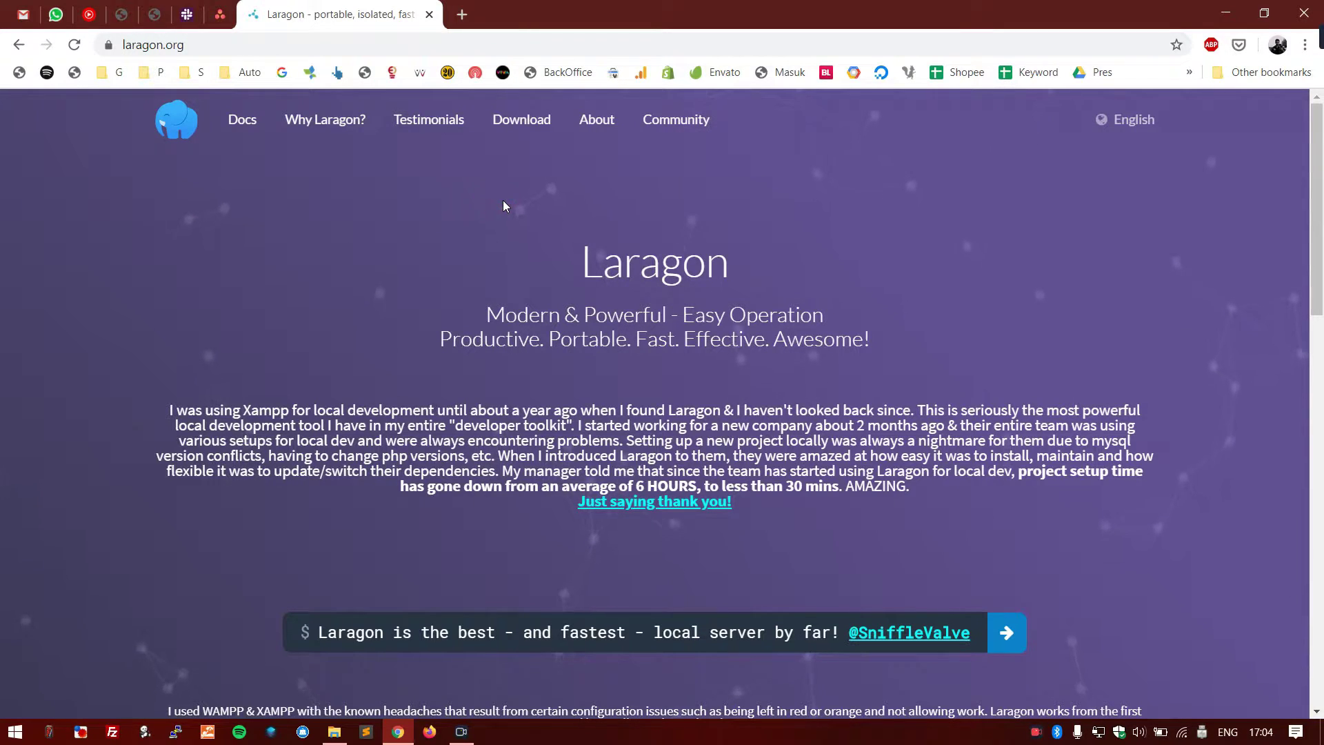
{"action": "scroll", "coordinate": [503, 200], "scroll_direction": "down", "scroll_amount": 2}
{"action": "scroll", "coordinate": [503, 200], "scroll_direction": "down", "scroll_amount": 6}
{"action": "scroll", "coordinate": [502, 200], "scroll_direction": "up", "scroll_amount": 8}
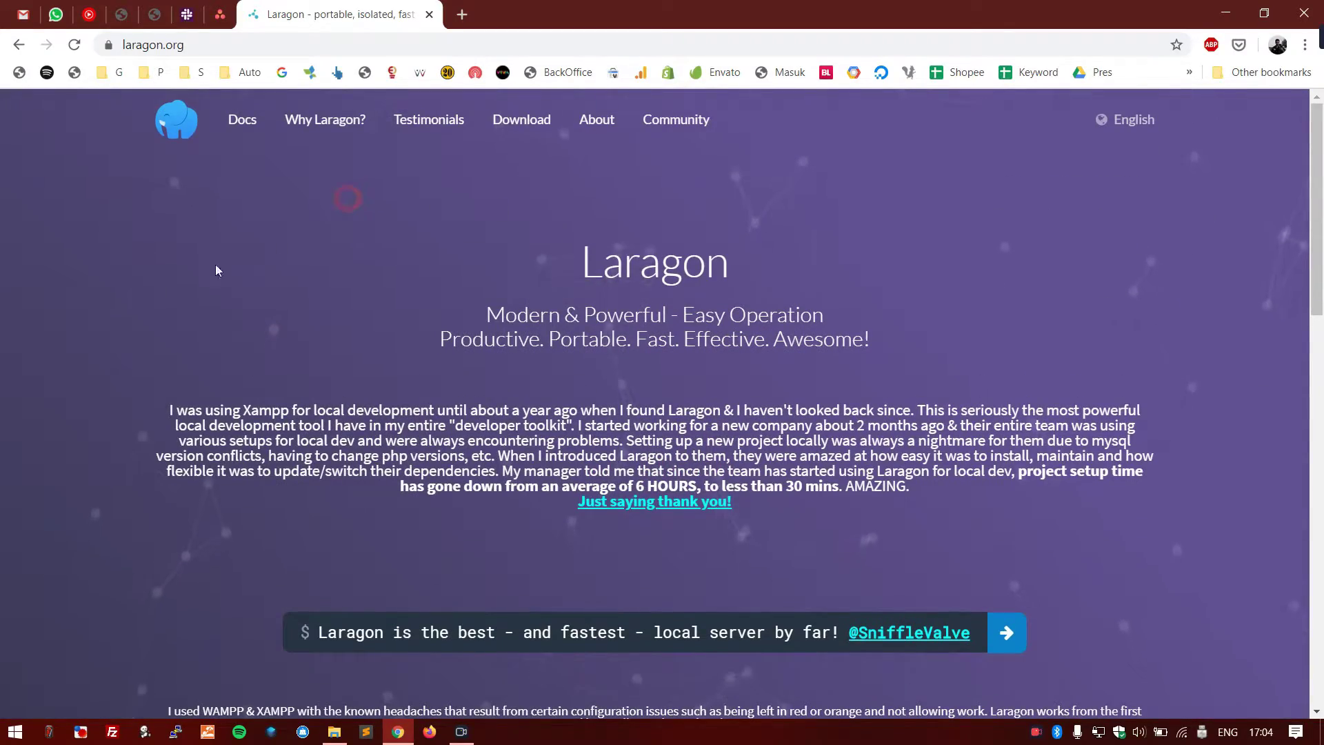
{"action": "scroll", "coordinate": [73, 346], "scroll_direction": "down", "scroll_amount": 15}
{"action": "scroll", "coordinate": [73, 348], "scroll_direction": "up", "scroll_amount": 15}
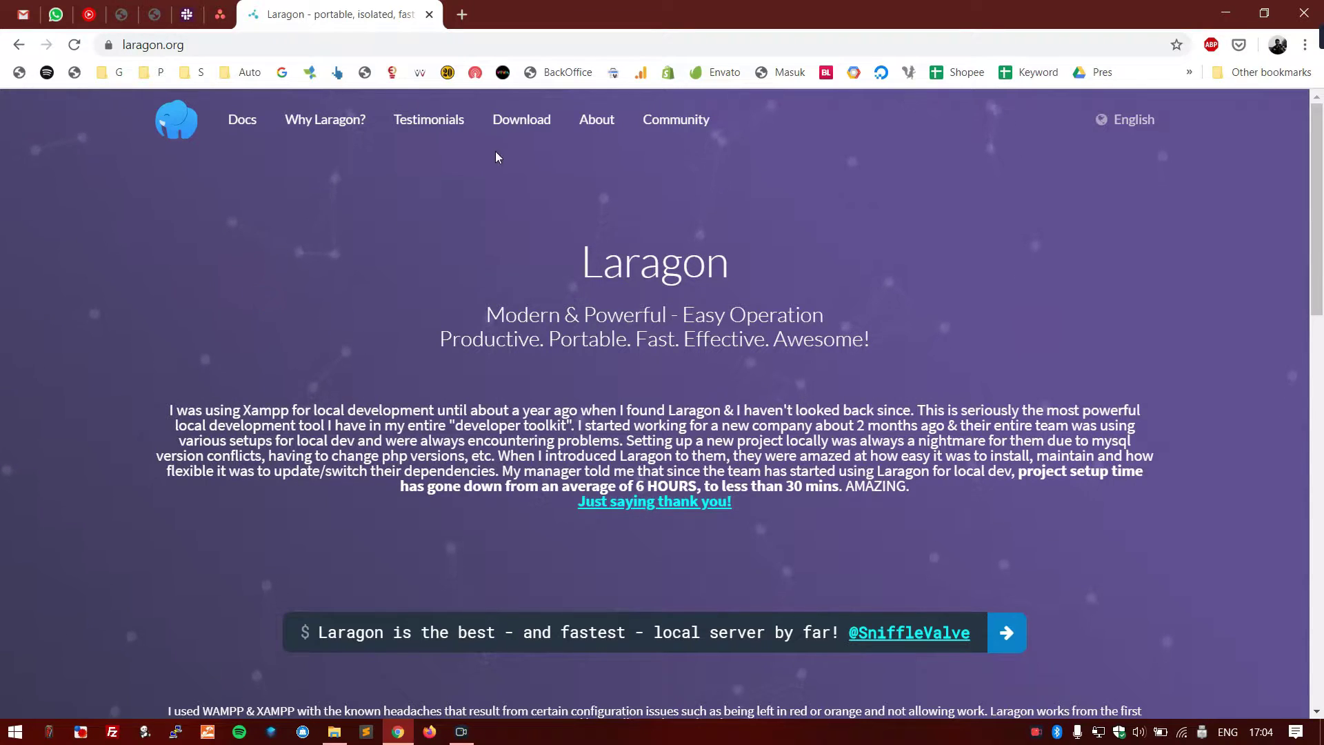
- Go to Laragon's Download page and review the Full (130 MB), Lite (85 MB) and Portable (18 MB) editions
{"action": "left_click", "coordinate": [530, 130]}
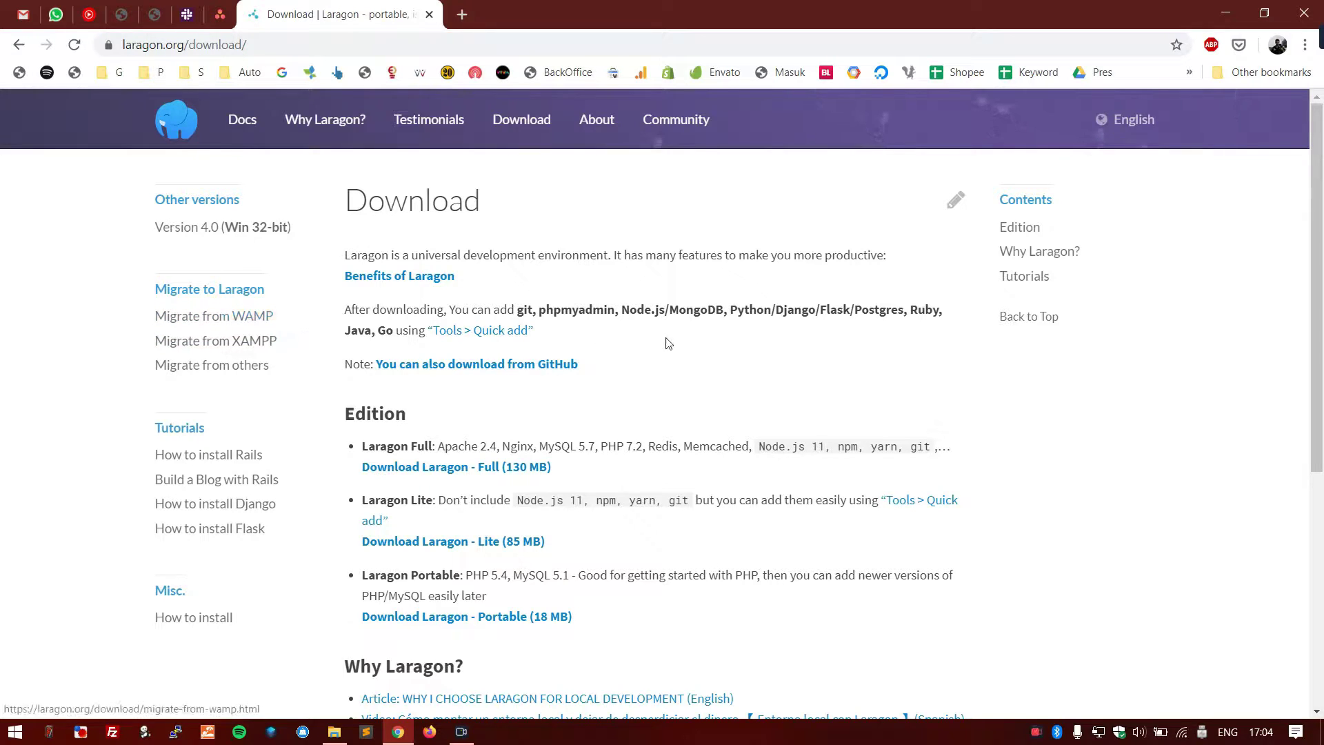
{"action": "scroll", "coordinate": [676, 344], "scroll_direction": "down", "scroll_amount": 1}
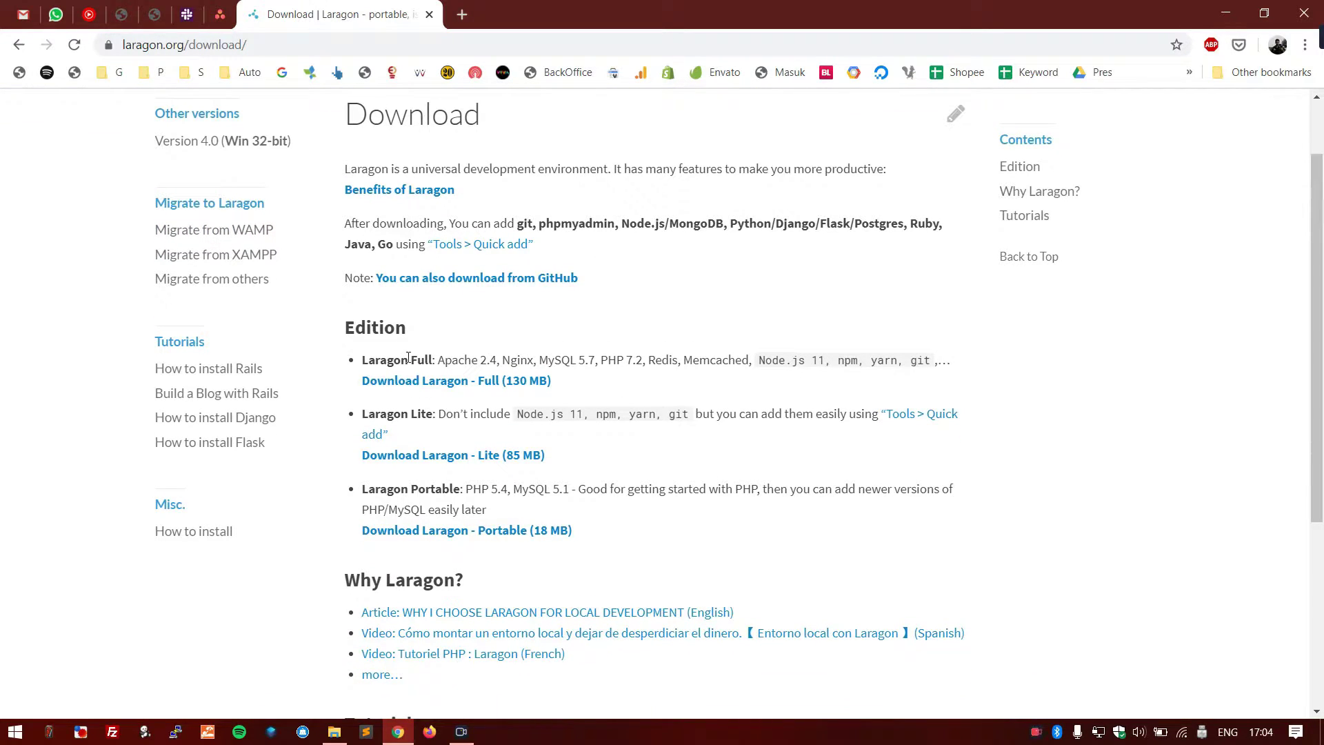
{"action": "scroll", "coordinate": [706, 407], "scroll_direction": "down", "scroll_amount": 1}
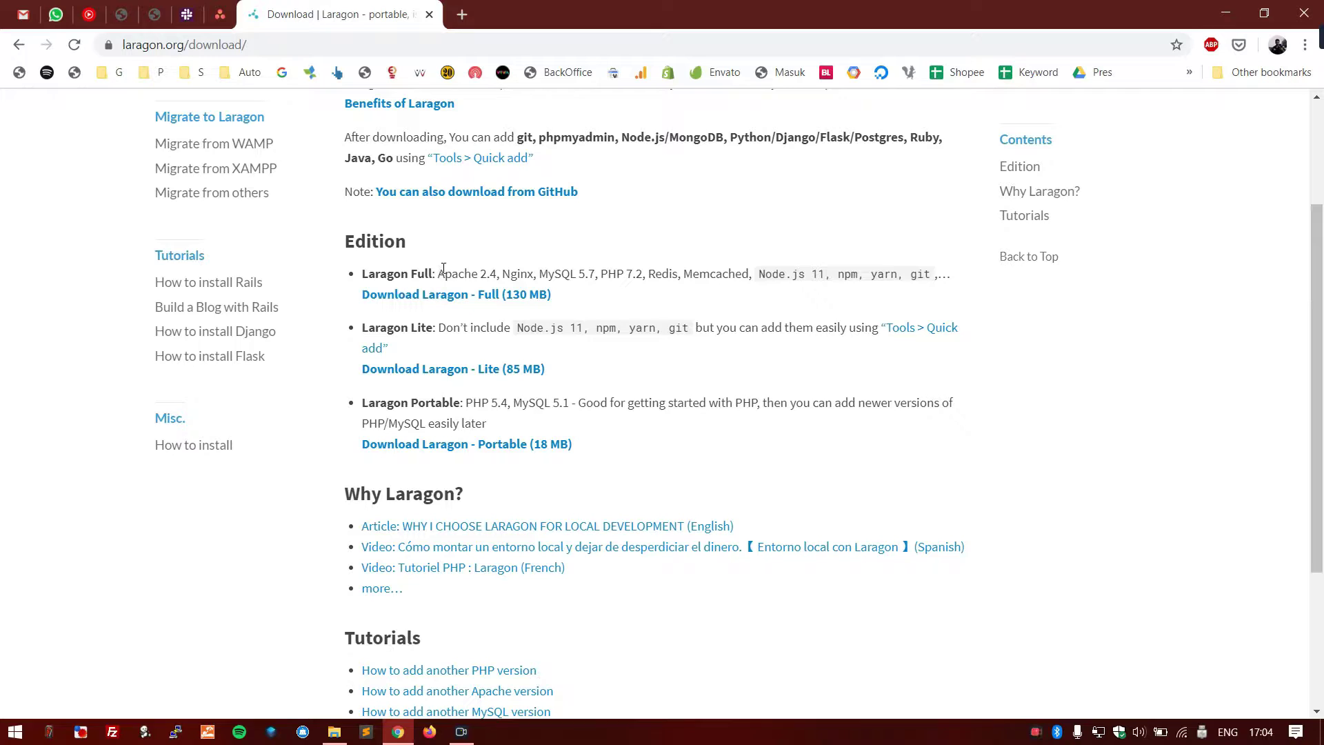
{"action": "left_click_drag", "start_coordinate": [440, 273], "coordinate": [498, 275]}
{"action": "left_click", "coordinate": [667, 297]}
{"action": "scroll", "coordinate": [673, 418], "scroll_direction": "up", "scroll_amount": 1}
{"action": "scroll", "coordinate": [674, 414], "scroll_direction": "up", "scroll_amount": 1}
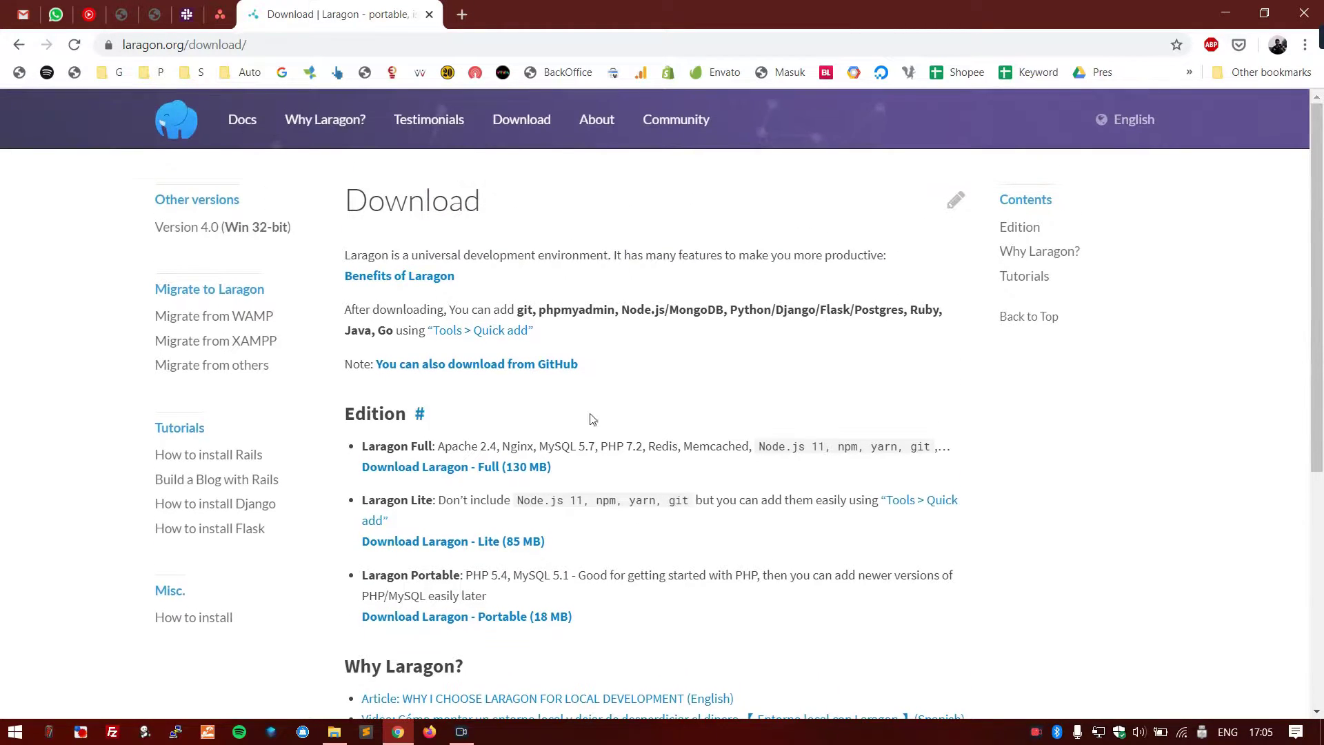
{"action": "scroll", "coordinate": [448, 474], "scroll_direction": "down", "scroll_amount": 1}
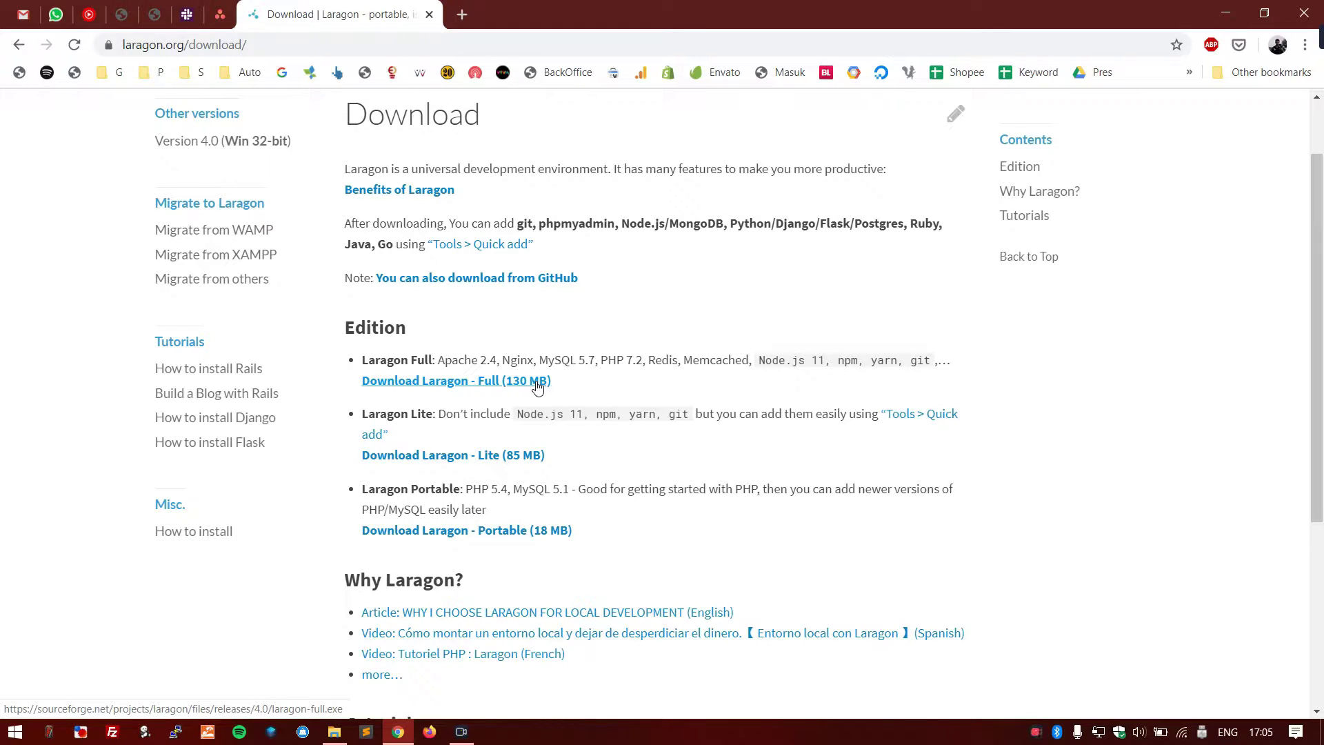
{"action": "scroll", "coordinate": [724, 357], "scroll_direction": "up", "scroll_amount": 1}
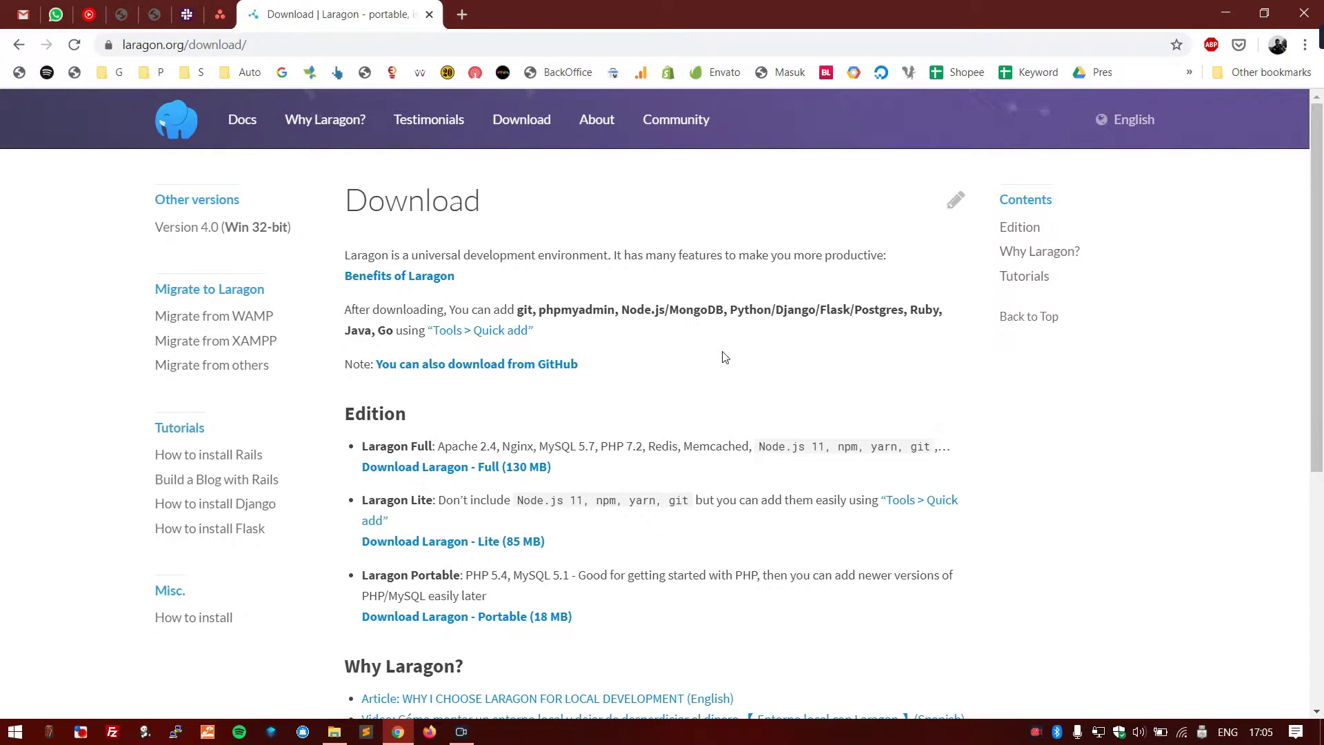
- Launch Laragon from Windows search
{"action": "key", "text": "super"}
{"action": "type", "text": "laragon"}
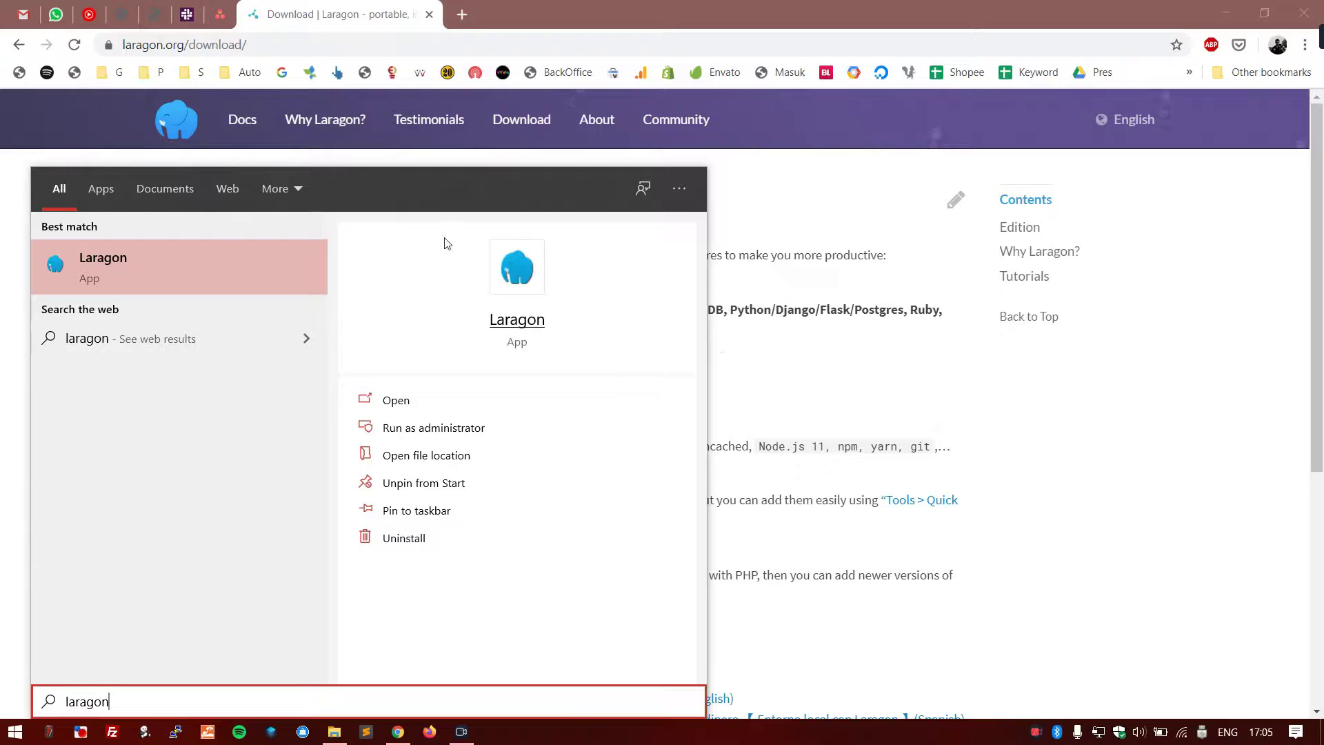
{"action": "left_click", "coordinate": [280, 257]}
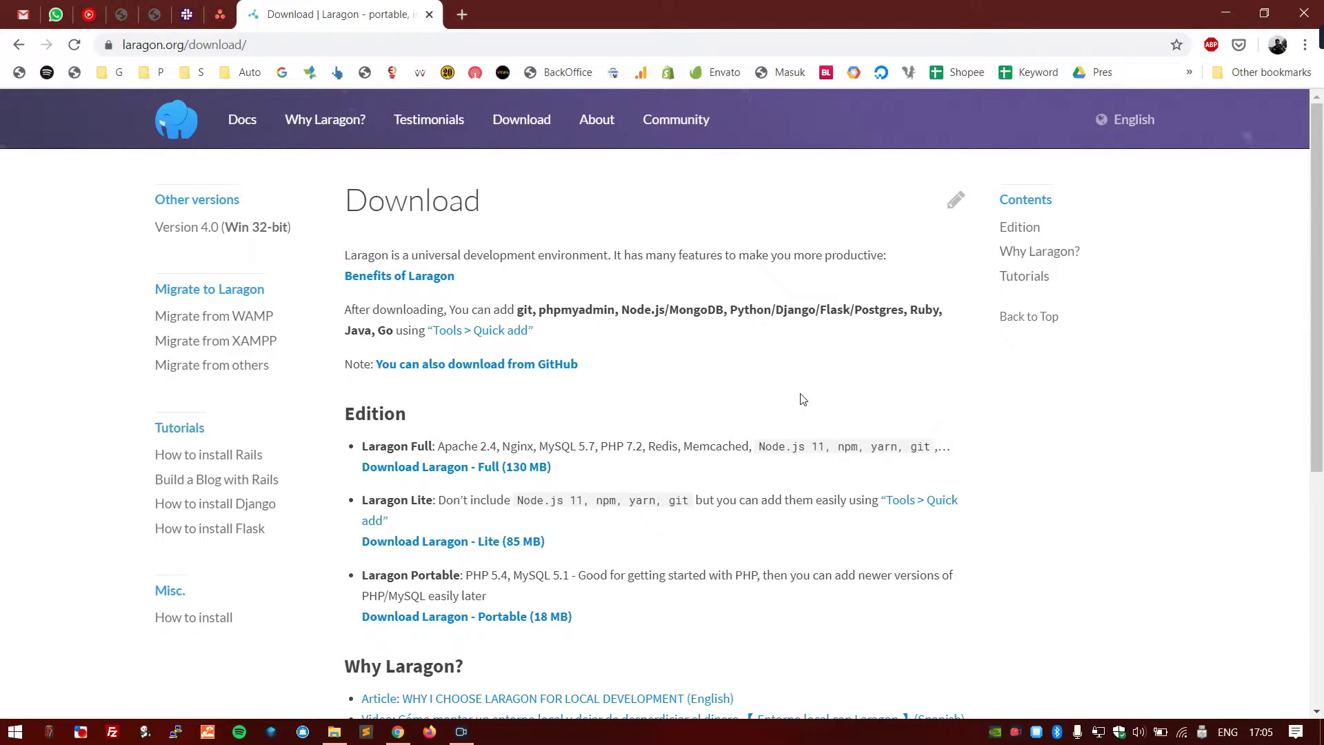
{"action": "scroll", "coordinate": [769, 428], "scroll_direction": "down", "scroll_amount": 1}
{"action": "scroll", "coordinate": [770, 429], "scroll_direction": "up", "scroll_amount": 1}
- Open the Laragon window, check Apache (port 80) and MySQL (port 3306) are running, then close it
{"action": "left_click", "coordinate": [1038, 734]}
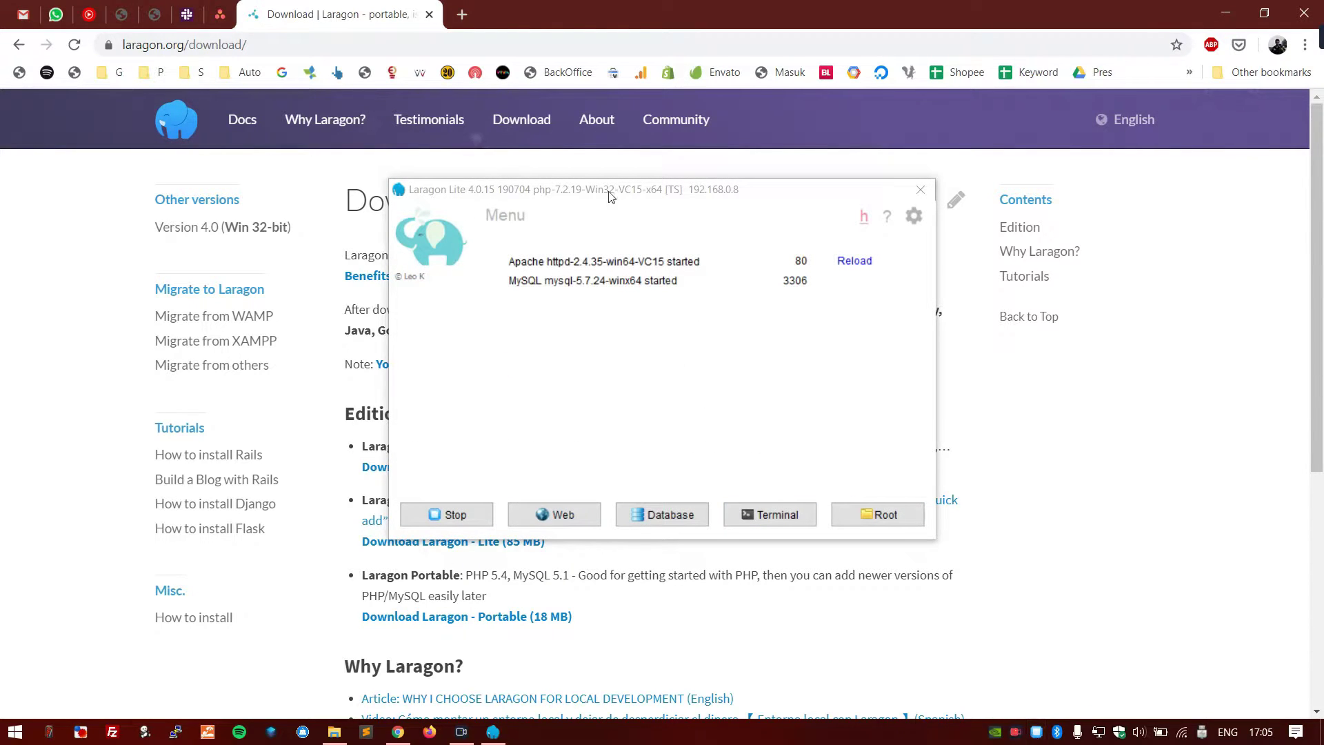
{"action": "left_click_drag", "start_coordinate": [612, 187], "coordinate": [644, 152]}
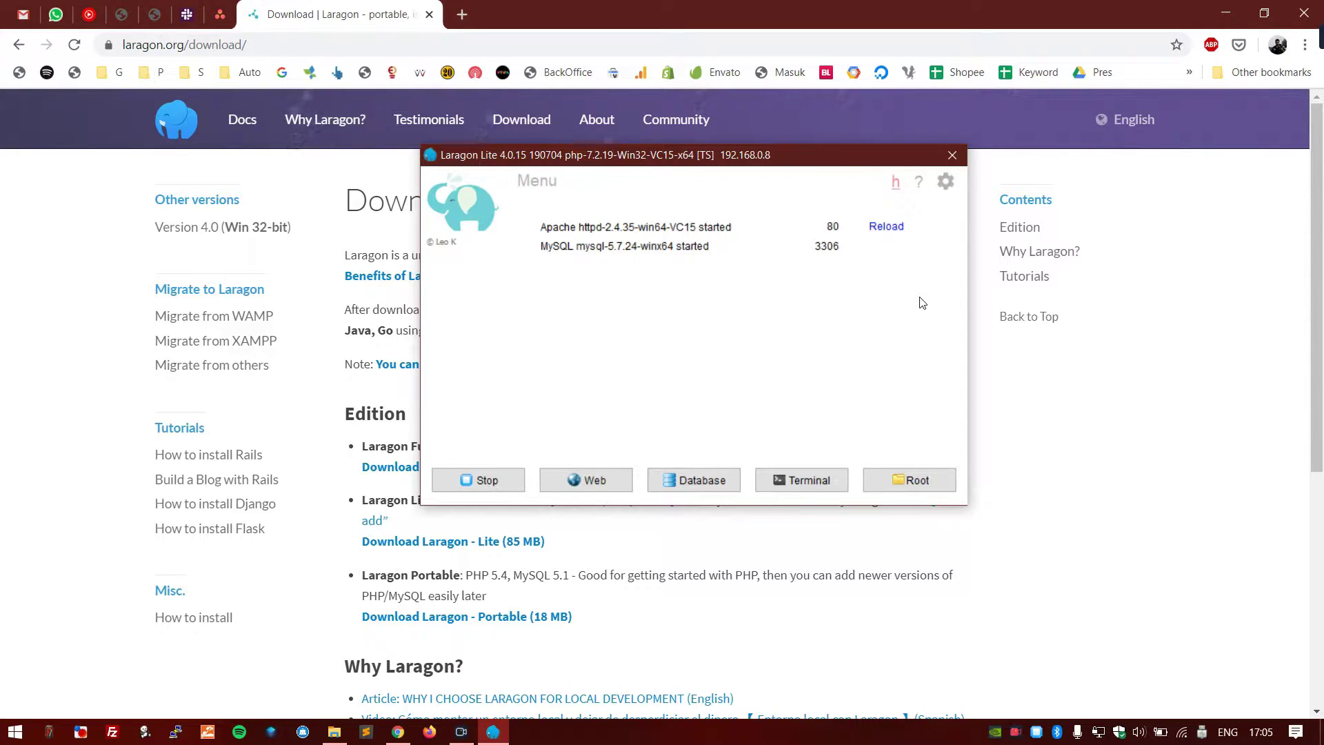
{"action": "left_click", "coordinate": [953, 158]}
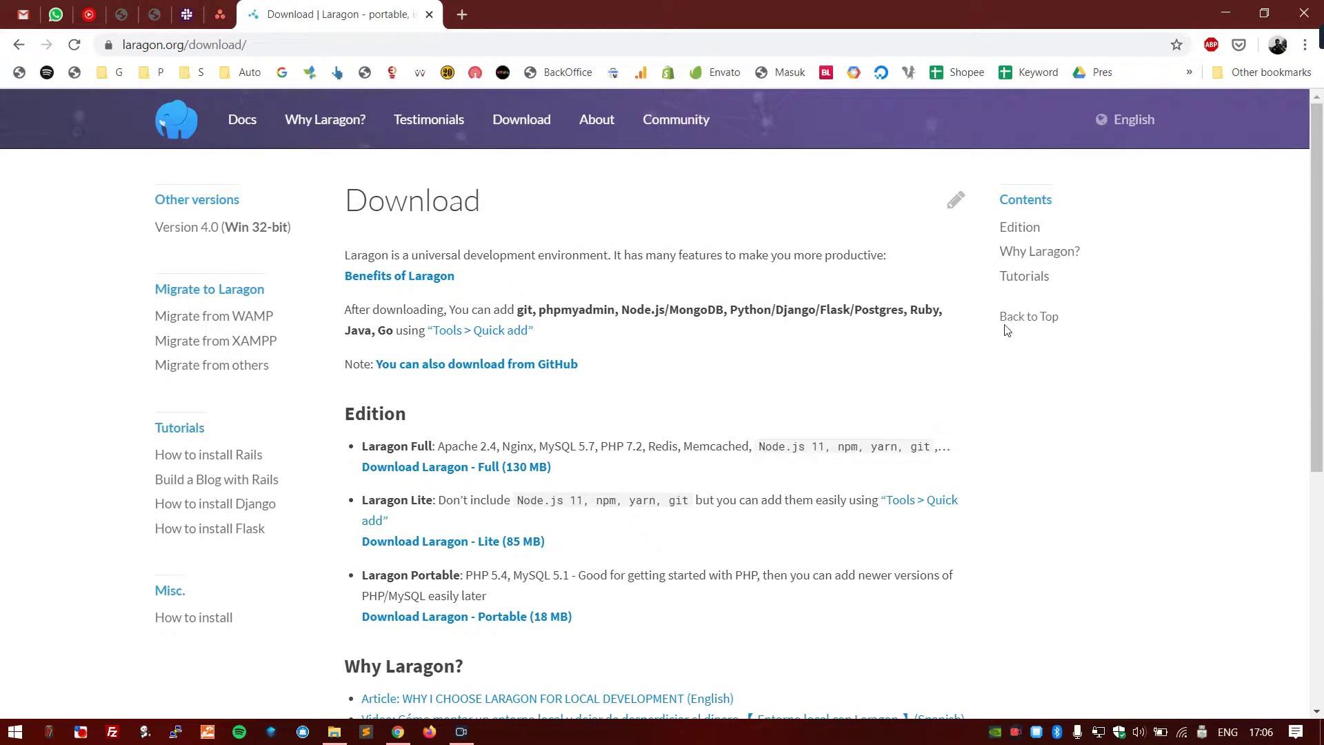
- Choose Quick app > WordPress from the Laragon tray menu and name the project demo
{"action": "right_click", "coordinate": [1037, 734]}
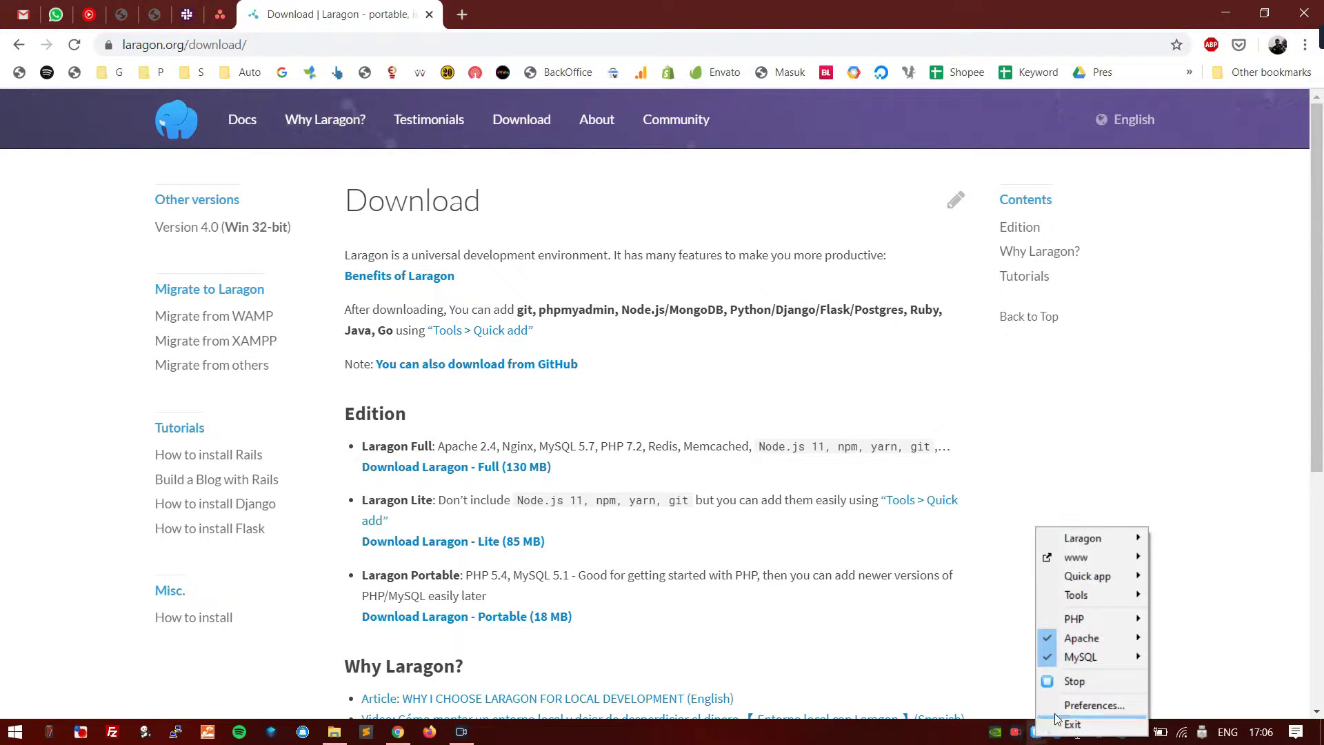
{"action": "mouse_move", "coordinate": [1136, 580]}
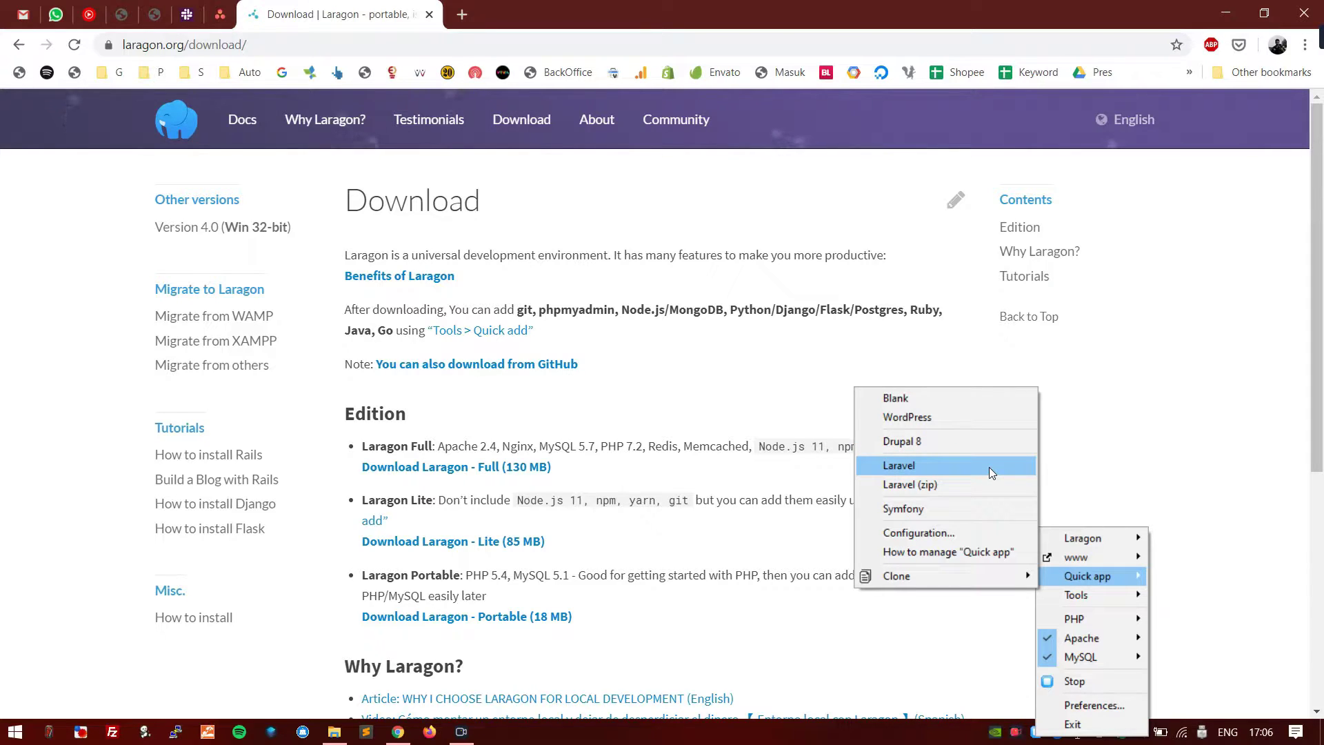
{"action": "left_click", "coordinate": [992, 419]}
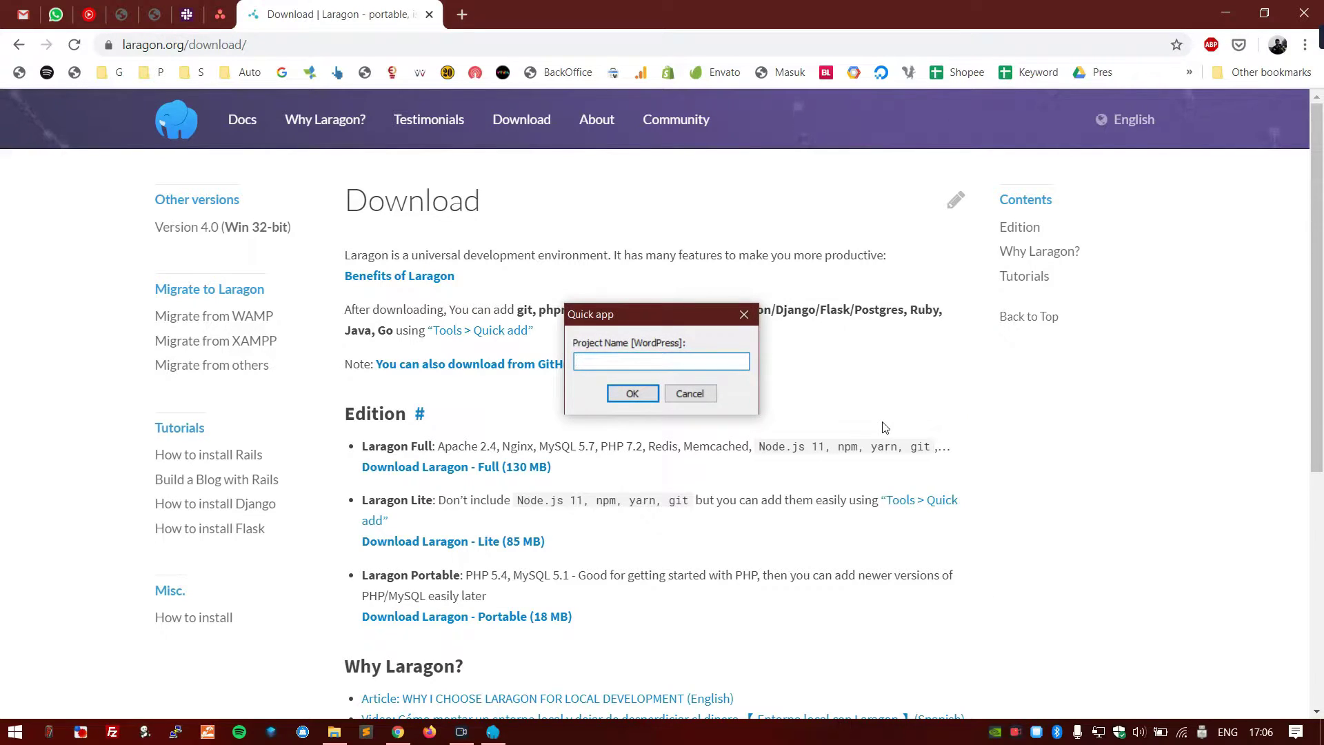
{"action": "type", "text": "demo"}
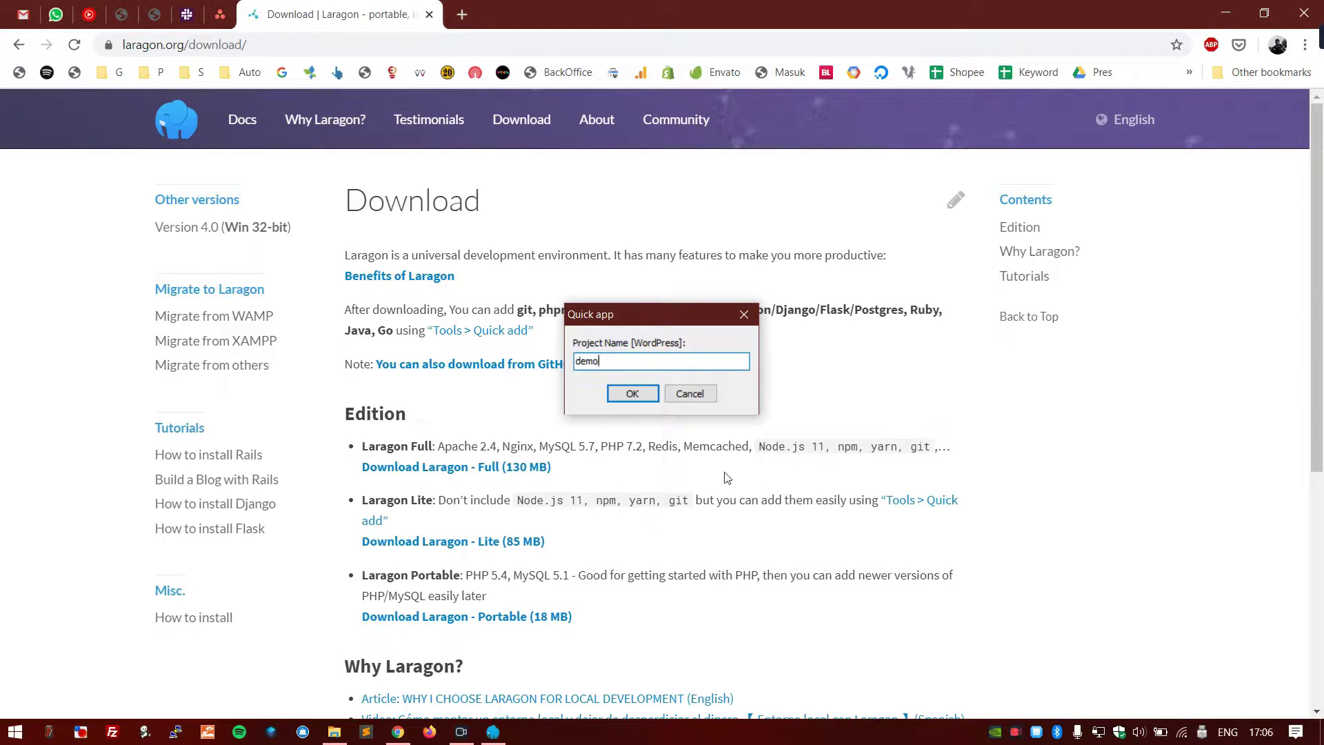
{"action": "left_click", "coordinate": [638, 398]}
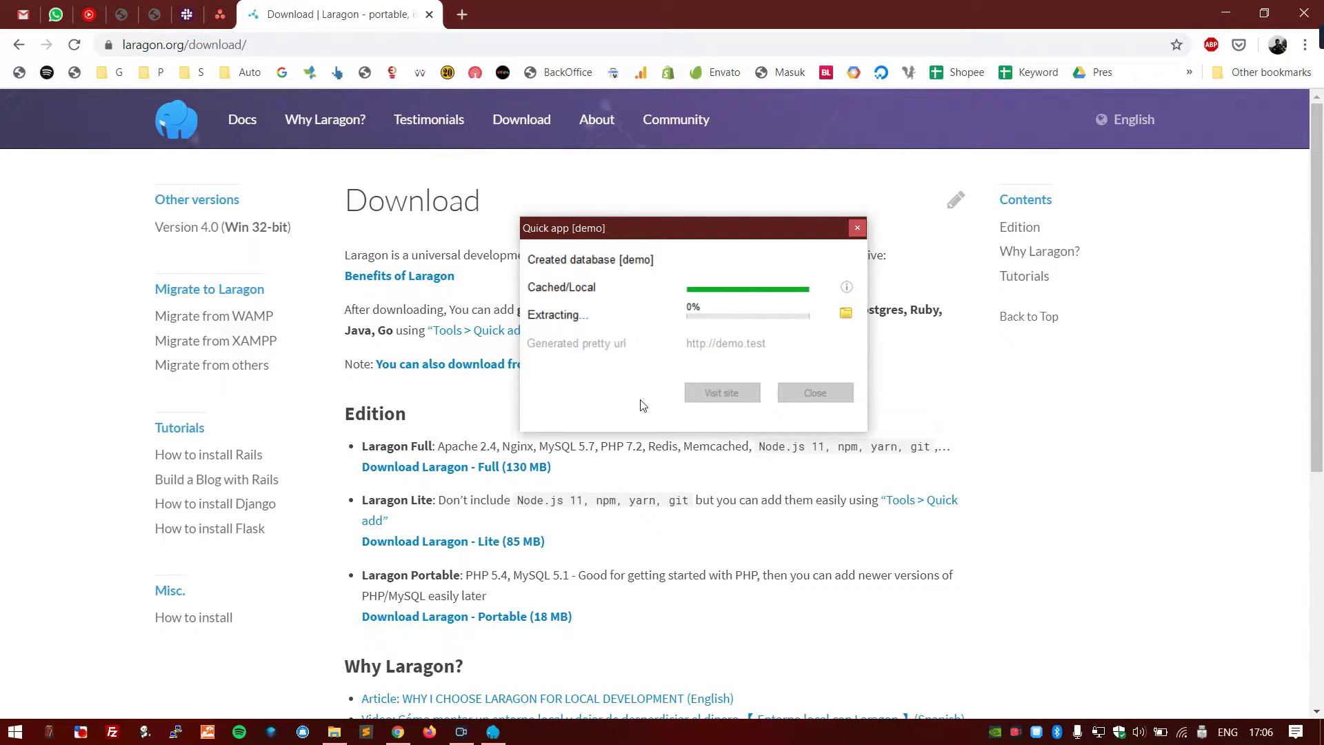
{"action": "left_click_drag", "start_coordinate": [755, 236], "coordinate": [578, 289]}
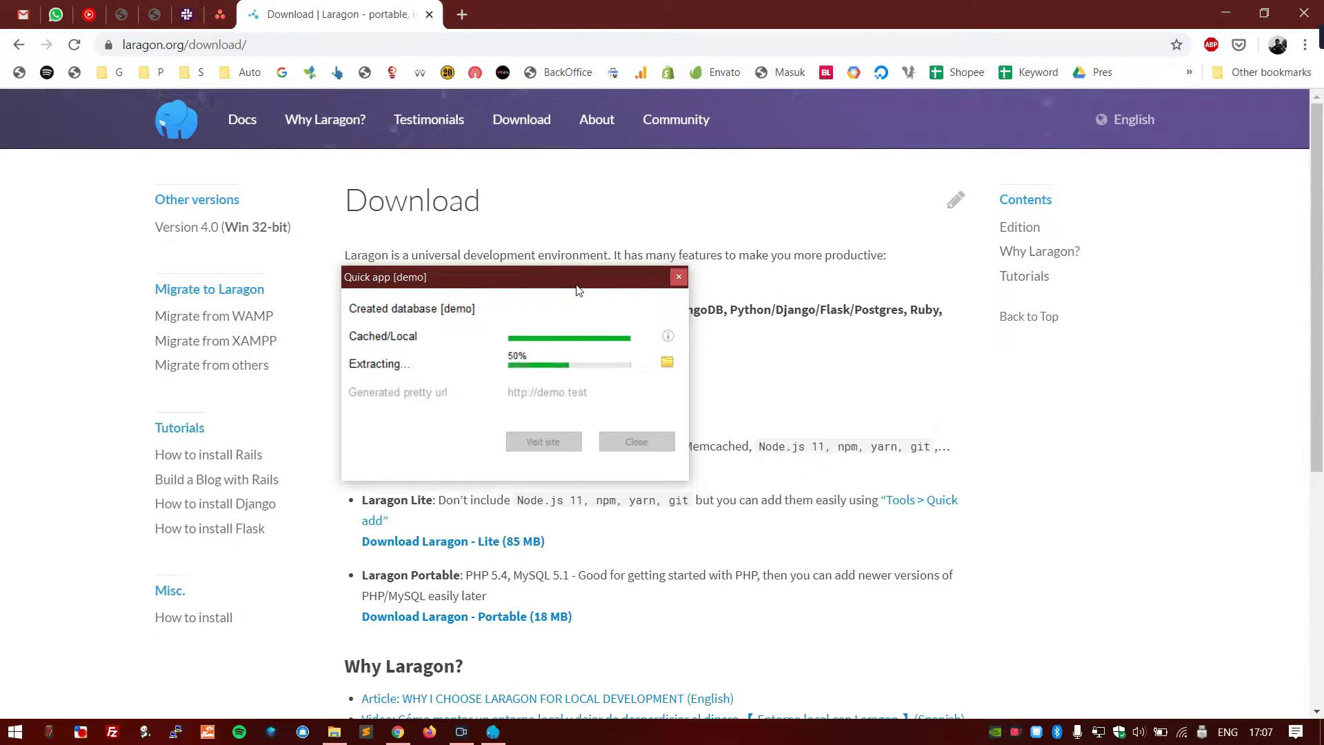
{"action": "left_click_drag", "start_coordinate": [571, 289], "coordinate": [560, 200]}
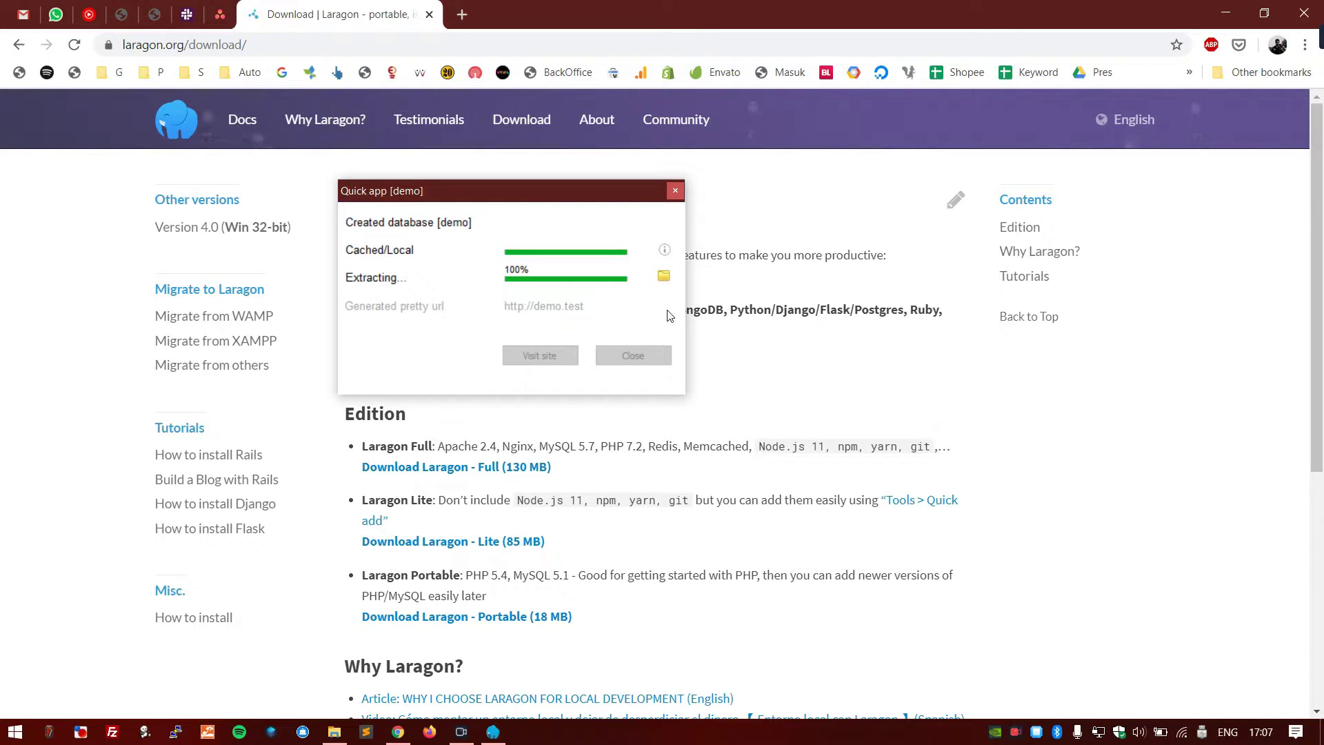
{"action": "left_click_drag", "start_coordinate": [575, 194], "coordinate": [733, 208]}
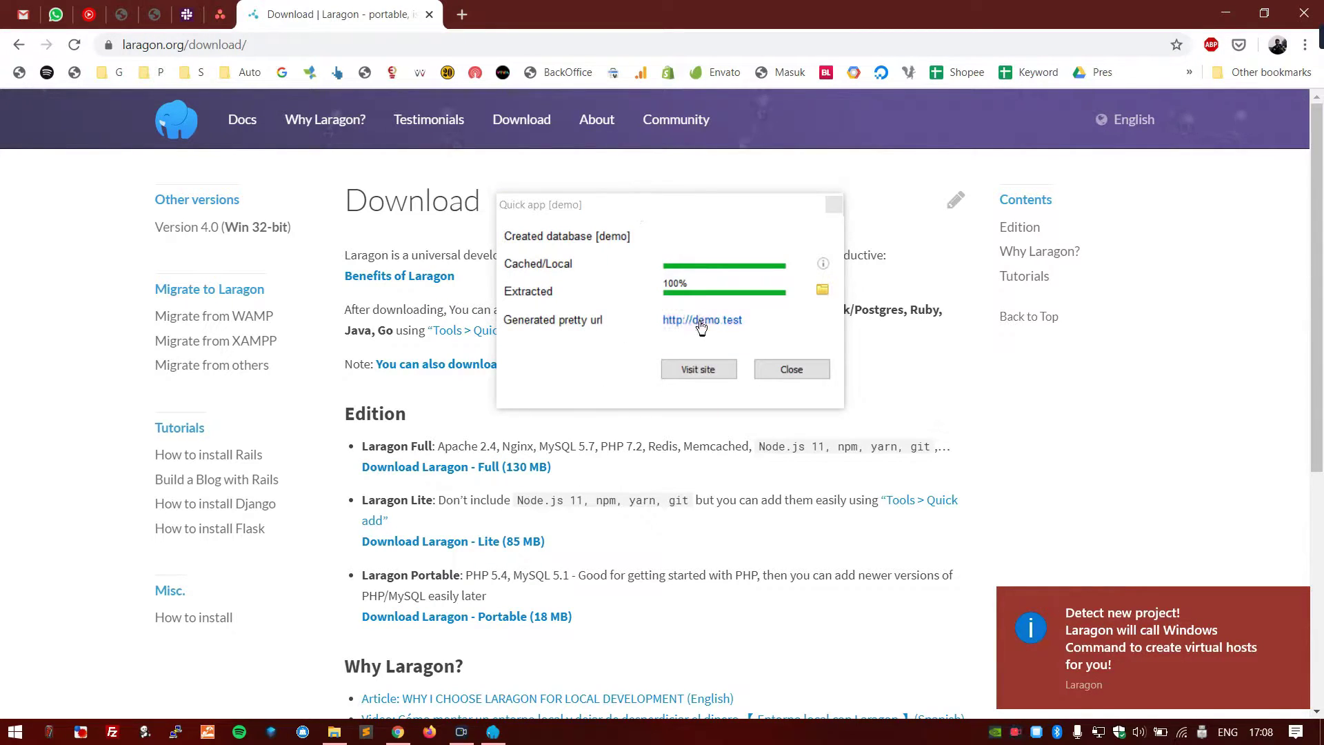
- Visit demo.test, keep English (United States) and continue to the Information needed form
{"action": "left_click", "coordinate": [698, 371]}
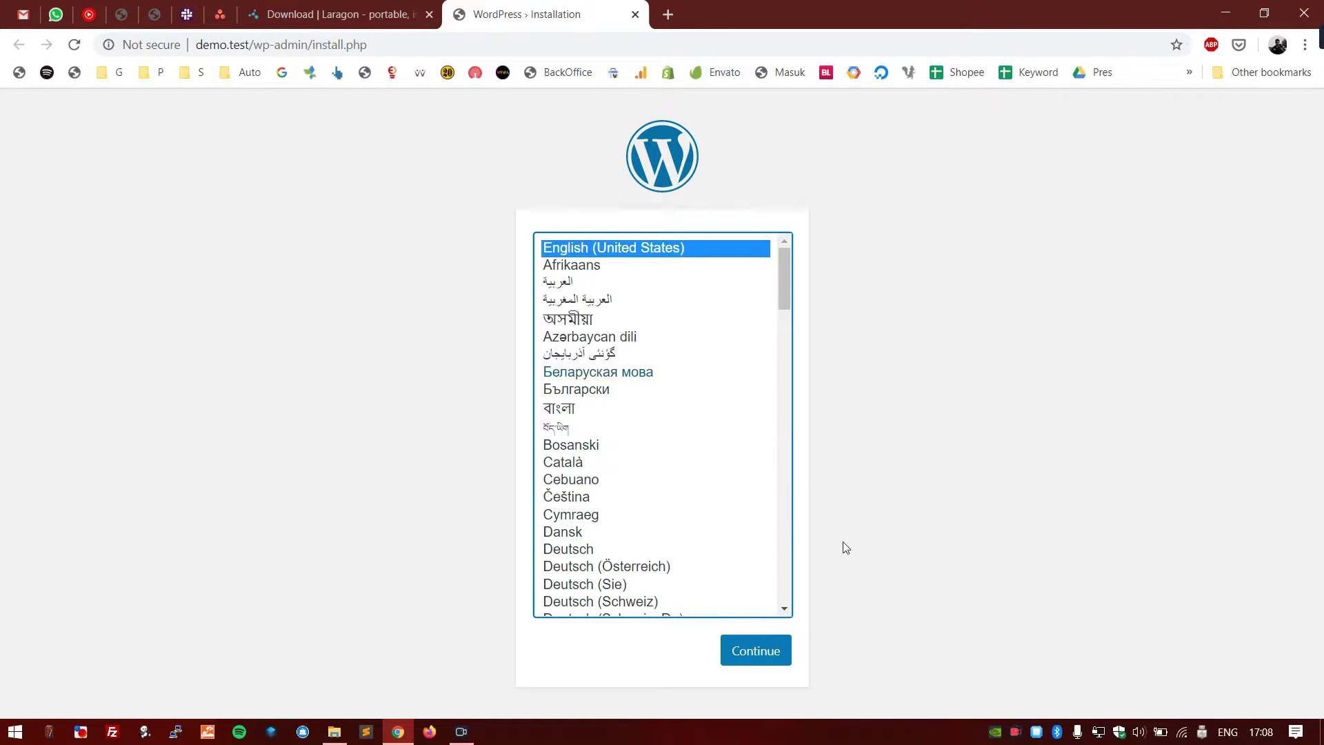
{"action": "scroll", "coordinate": [627, 386], "scroll_direction": "down", "scroll_amount": 11}
{"action": "scroll", "coordinate": [639, 445], "scroll_direction": "up", "scroll_amount": 6}
{"action": "scroll", "coordinate": [640, 455], "scroll_direction": "up", "scroll_amount": 5}
{"action": "left_click", "coordinate": [748, 652]}
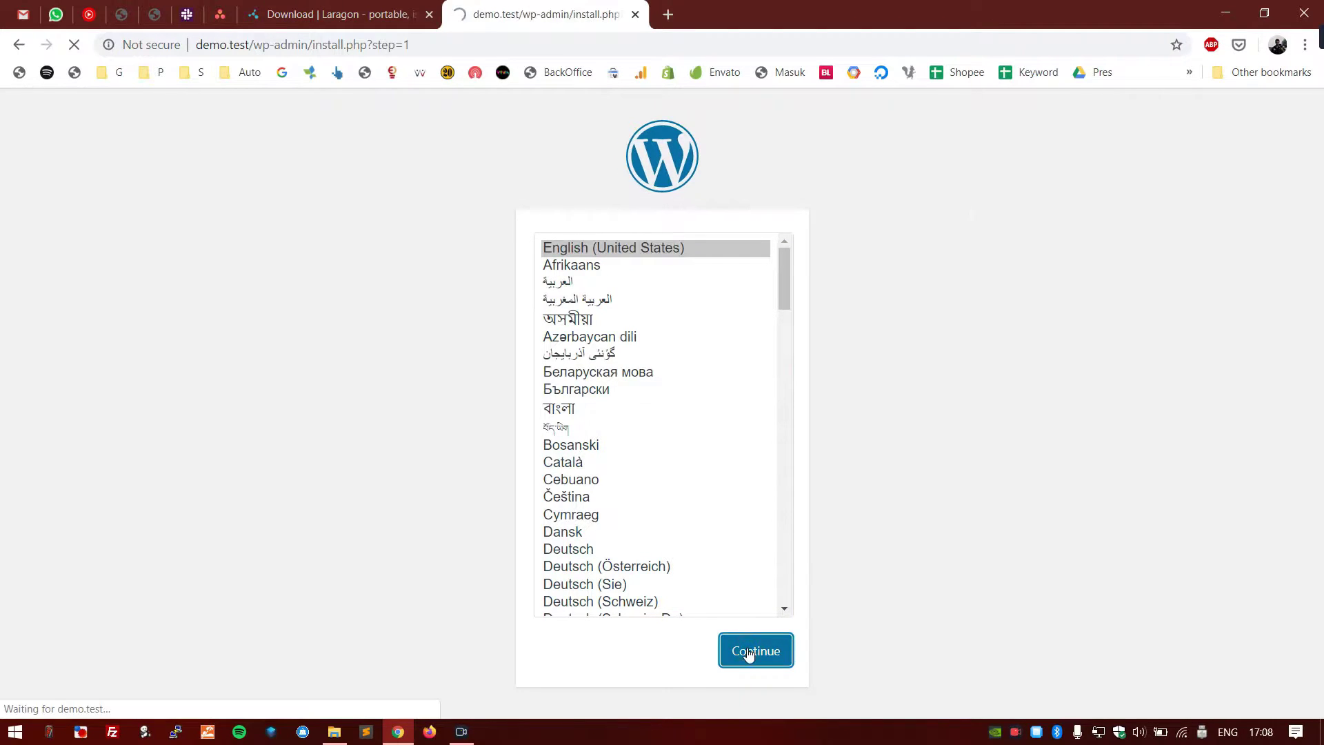
{"action": "scroll", "coordinate": [940, 392], "scroll_direction": "down", "scroll_amount": 2}
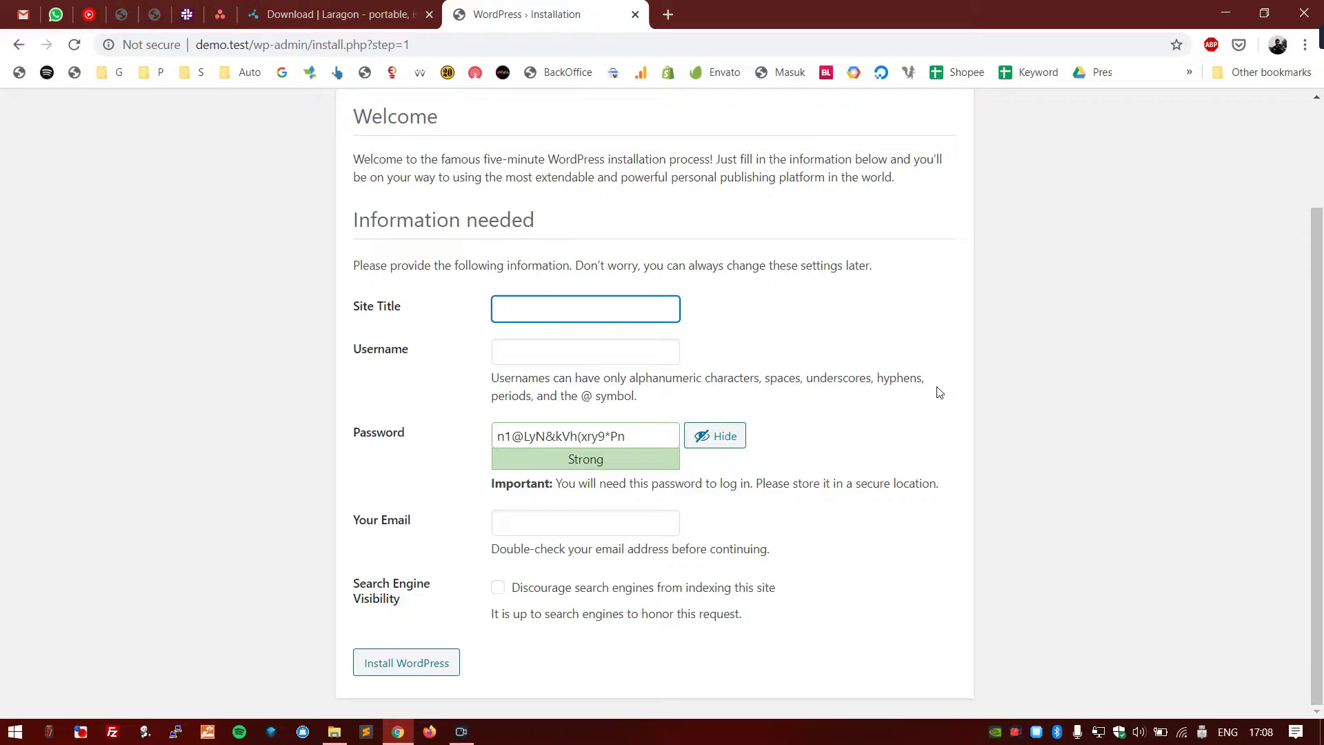
- Enter site title Demo WordPress and the admin username, and paste a weaker password over the generated one
{"action": "type", "text": "Demo WordPress"}
{"action": "key", "text": "Tab"}
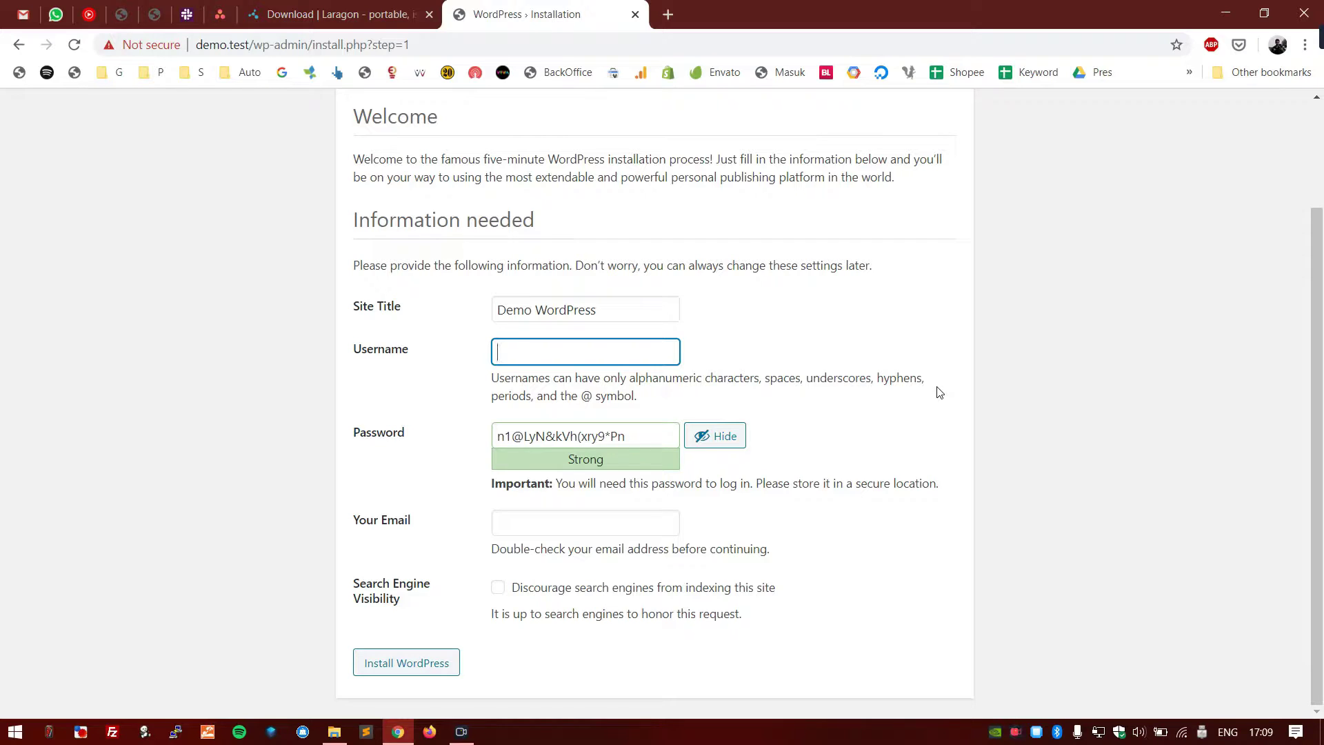
{"action": "left_click_drag", "start_coordinate": [626, 440], "coordinate": [419, 452]}
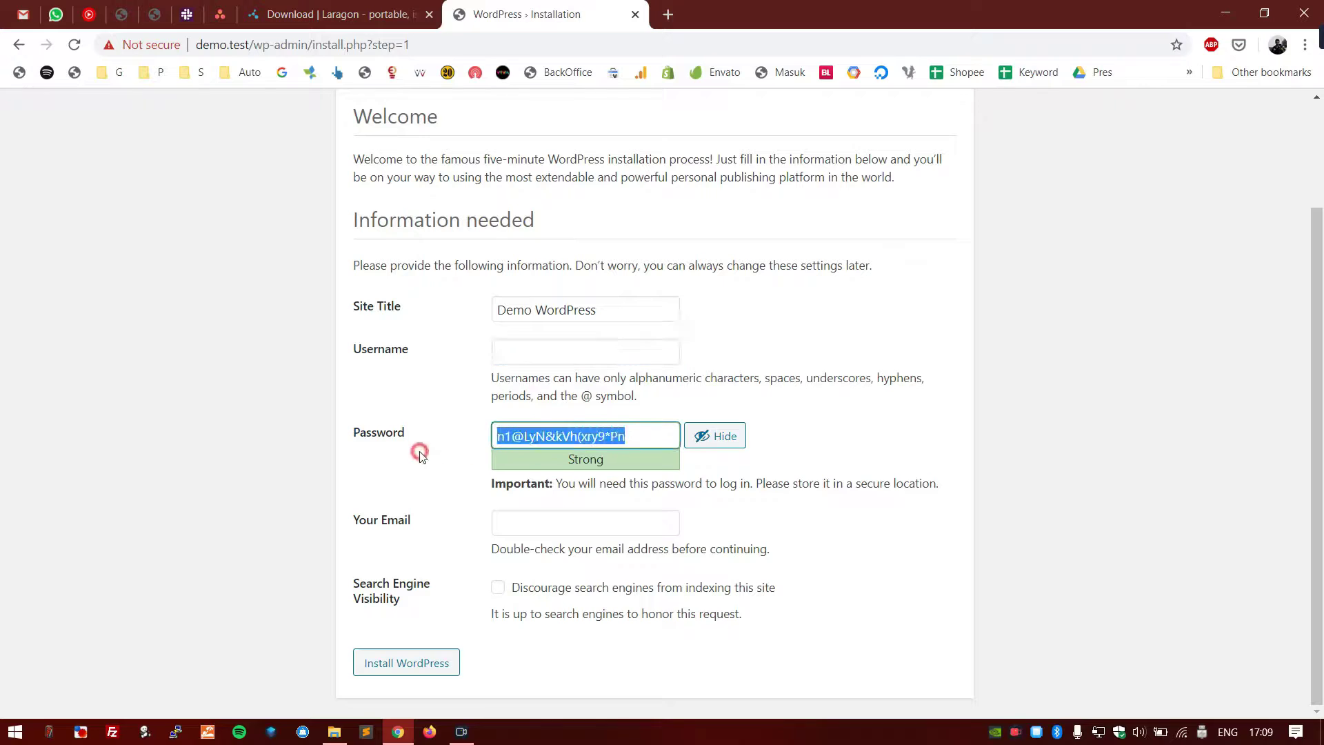
{"action": "left_click", "coordinate": [551, 350]}
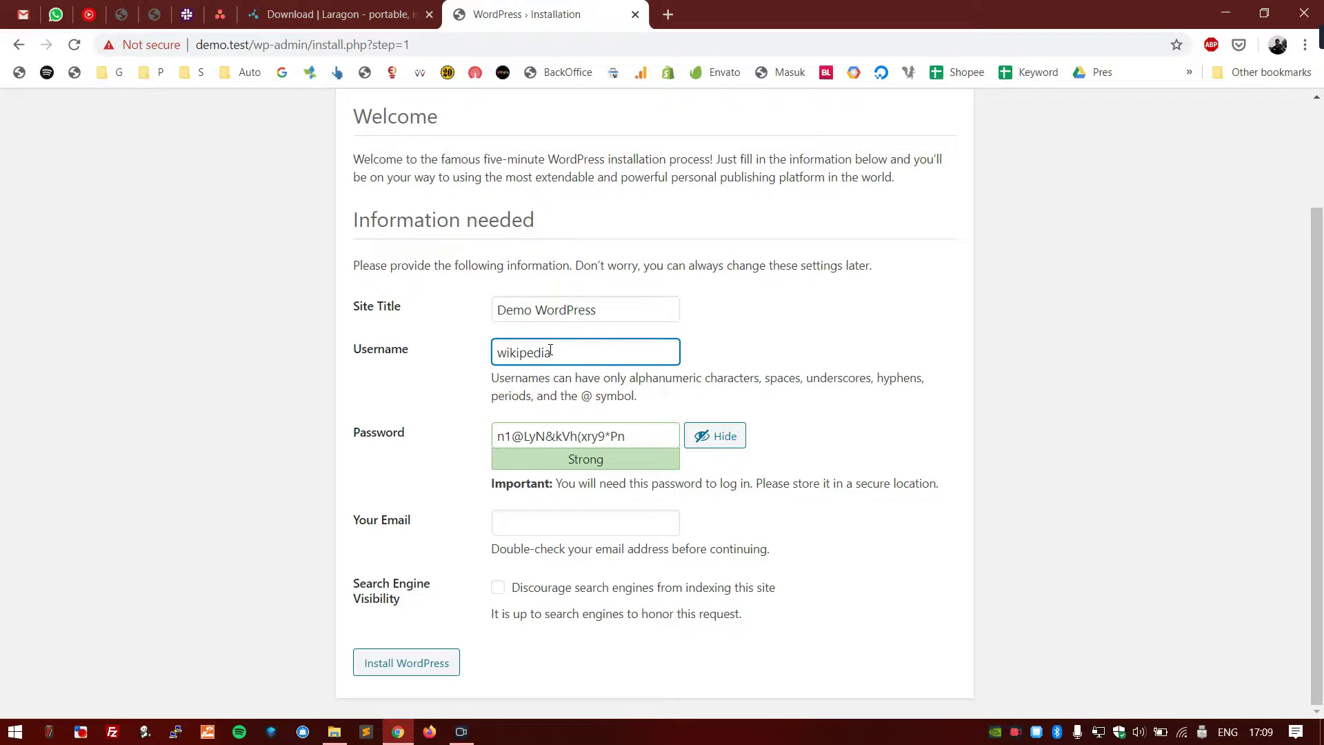
{"action": "double_click", "coordinate": [550, 350]}
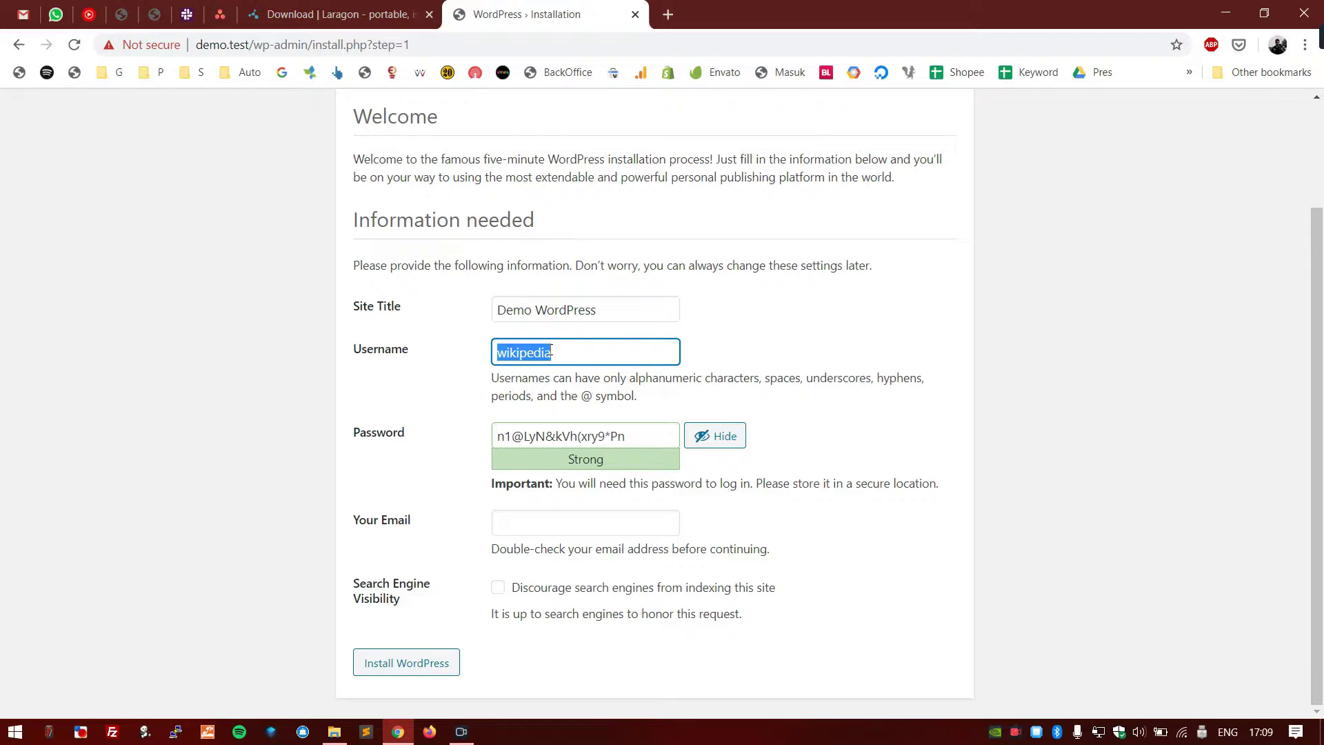
{"action": "type", "text": "d"}
{"action": "double_click", "coordinate": [551, 350]}
{"action": "key", "text": "ctrl+c"}
{"action": "triple_click", "coordinate": [591, 436]}
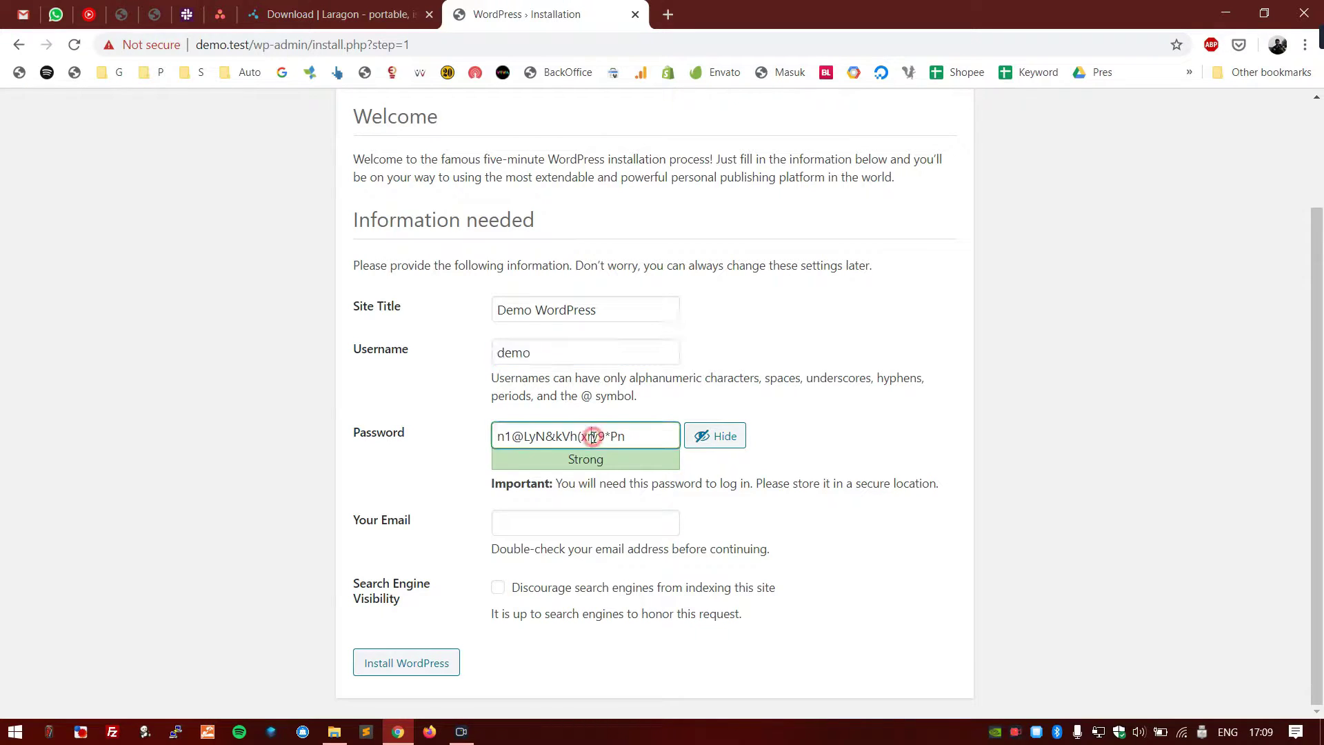
{"action": "key", "text": "ctrl+v"}
- Note the Very weak strength rating and tick Confirm use of weak password
{"action": "scroll", "coordinate": [415, 420], "scroll_direction": "down", "scroll_amount": 1}
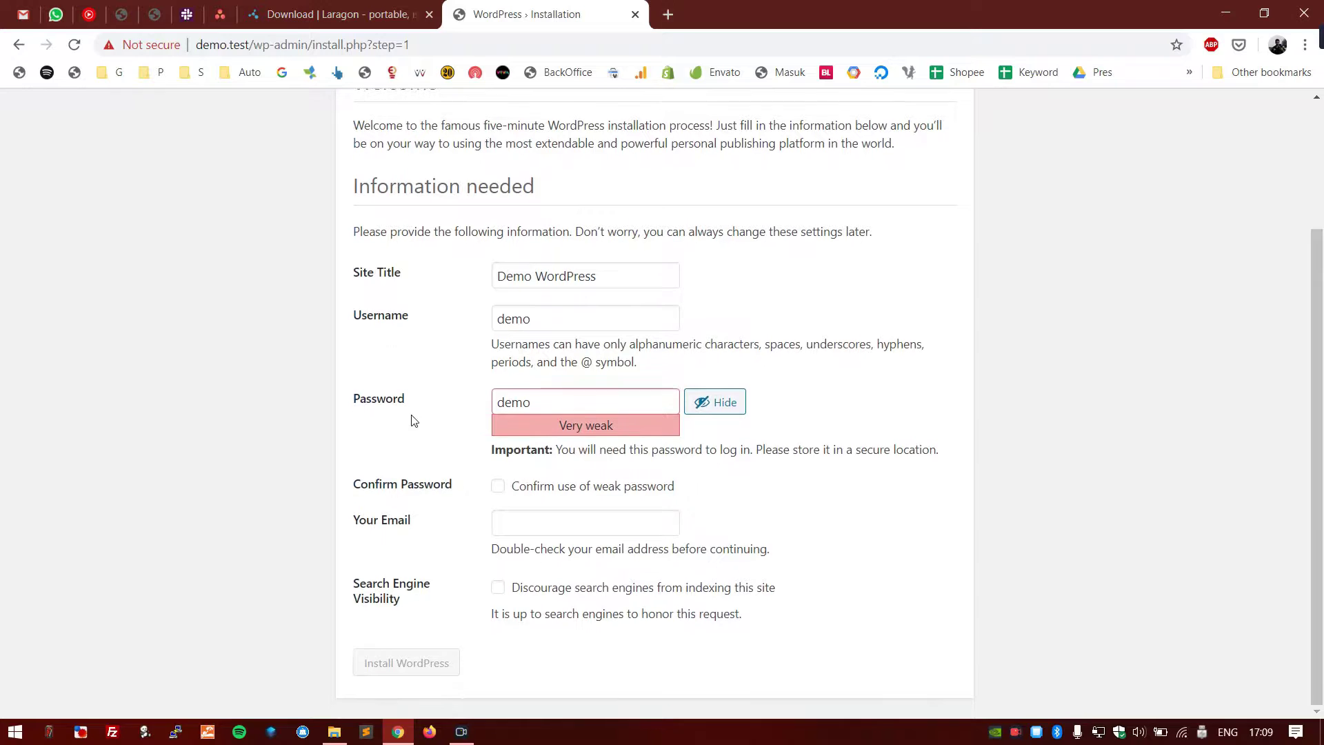
{"action": "left_click_drag", "start_coordinate": [557, 420], "coordinate": [595, 428]}
{"action": "left_click", "coordinate": [651, 406]}
{"action": "left_click_drag", "start_coordinate": [663, 426], "coordinate": [560, 428]}
{"action": "left_click", "coordinate": [464, 423]}
{"action": "left_click_drag", "start_coordinate": [557, 424], "coordinate": [633, 429]}
{"action": "left_click", "coordinate": [625, 404]}
{"action": "left_click", "coordinate": [498, 486]}
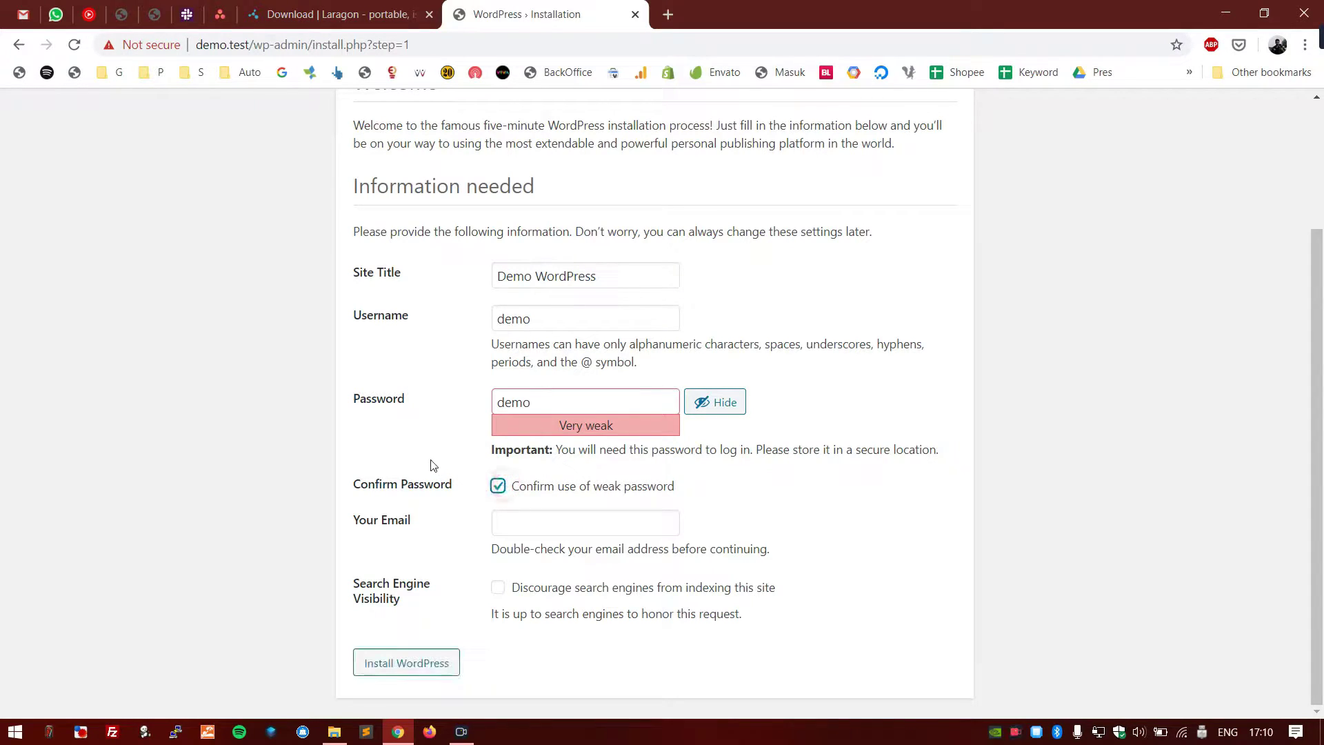
- Fill in the admin e-mail address
{"action": "left_click", "coordinate": [513, 520]}
{"action": "left_click", "coordinate": [423, 548]}
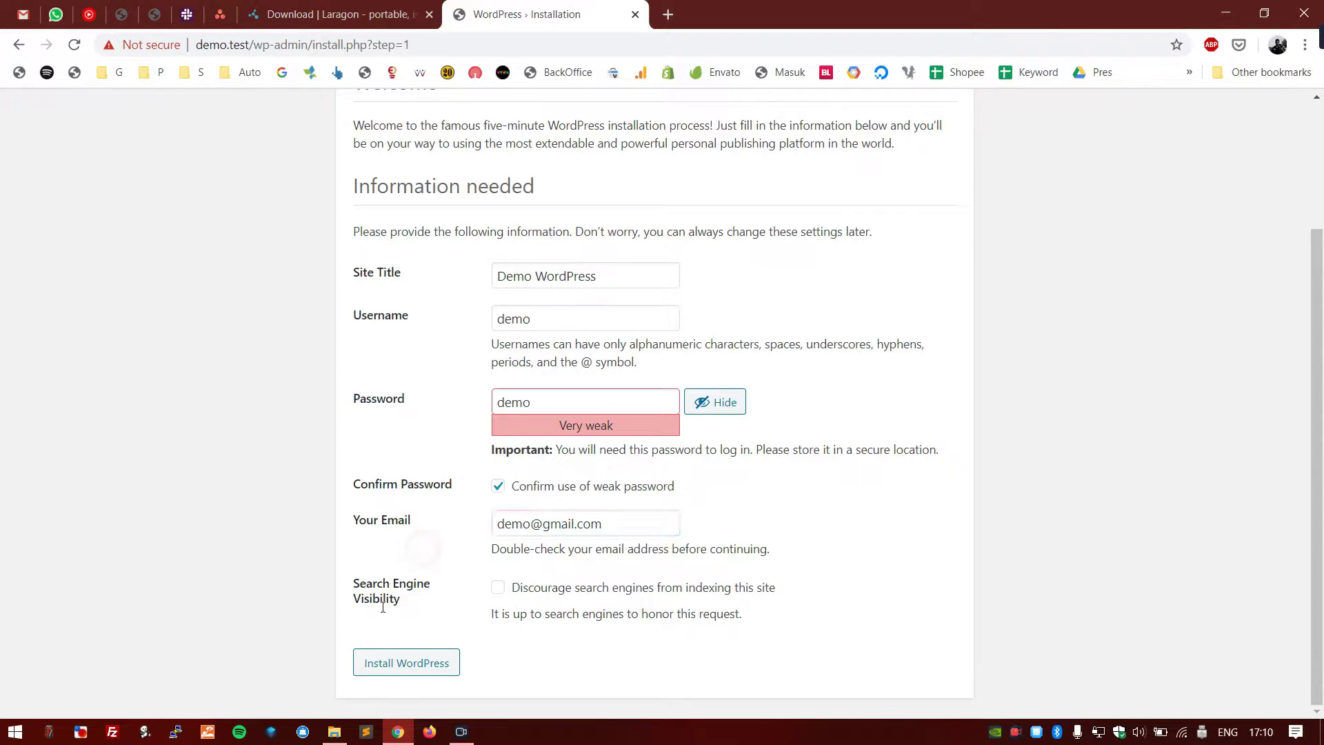
{"action": "left_click_drag", "start_coordinate": [426, 600], "coordinate": [349, 581]}
{"action": "left_click", "coordinate": [405, 550]}
- Leave Discourage search engines from indexing this site ticked
{"action": "left_click", "coordinate": [679, 588]}
{"action": "left_click_drag", "start_coordinate": [755, 614], "coordinate": [514, 595]}
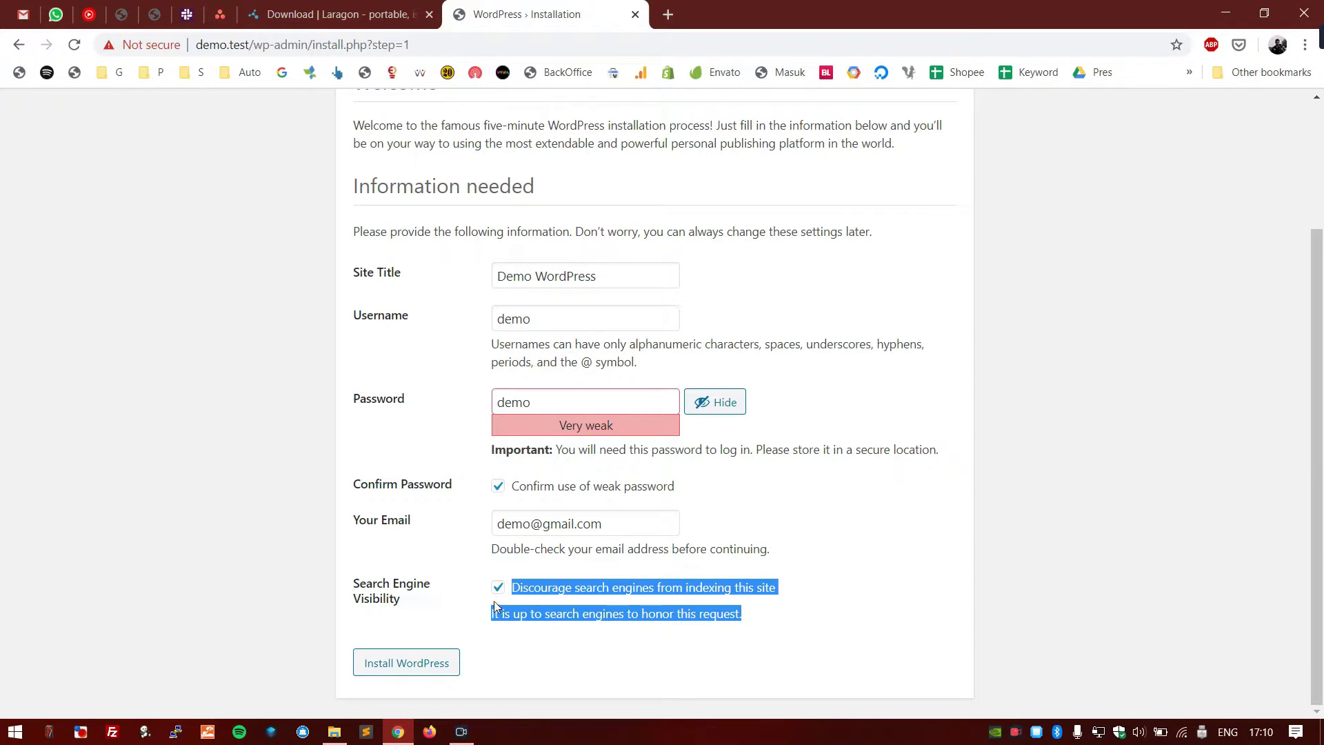
{"action": "left_click", "coordinate": [500, 597]}
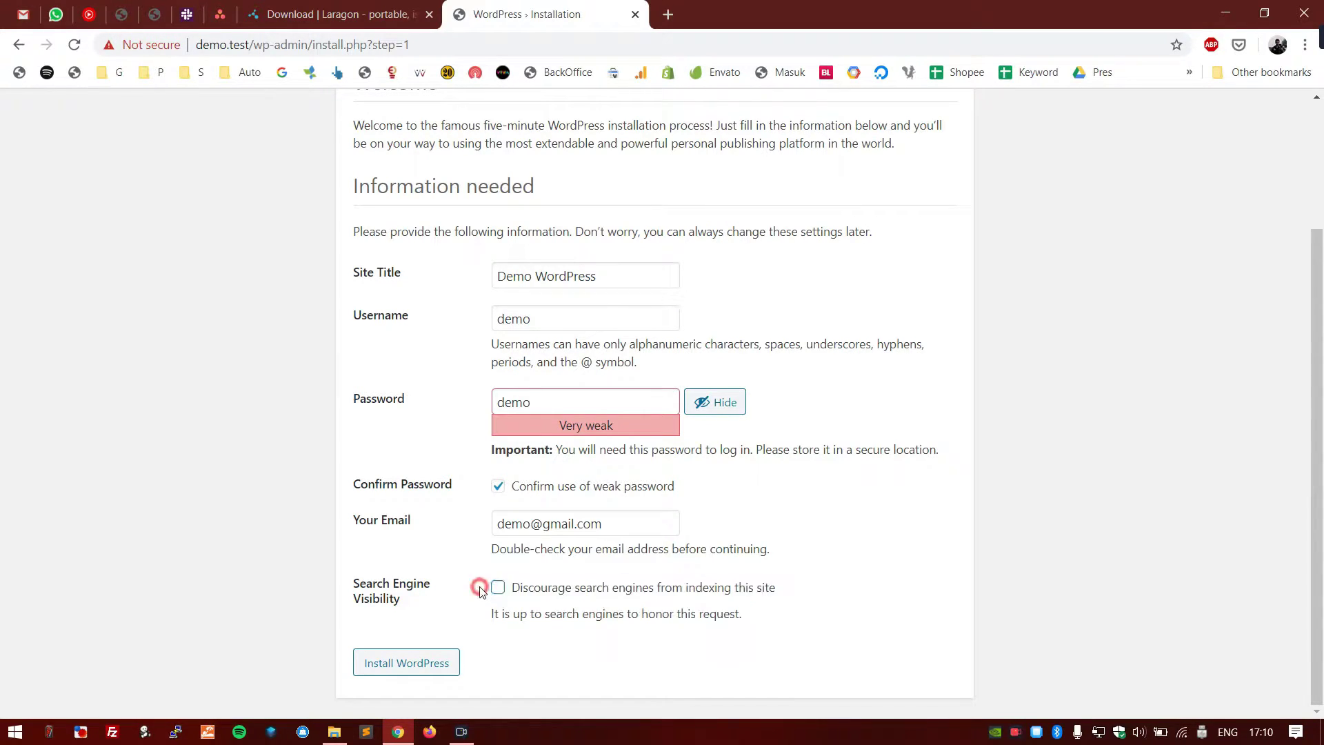
{"action": "left_click_drag", "start_coordinate": [417, 603], "coordinate": [473, 612]}
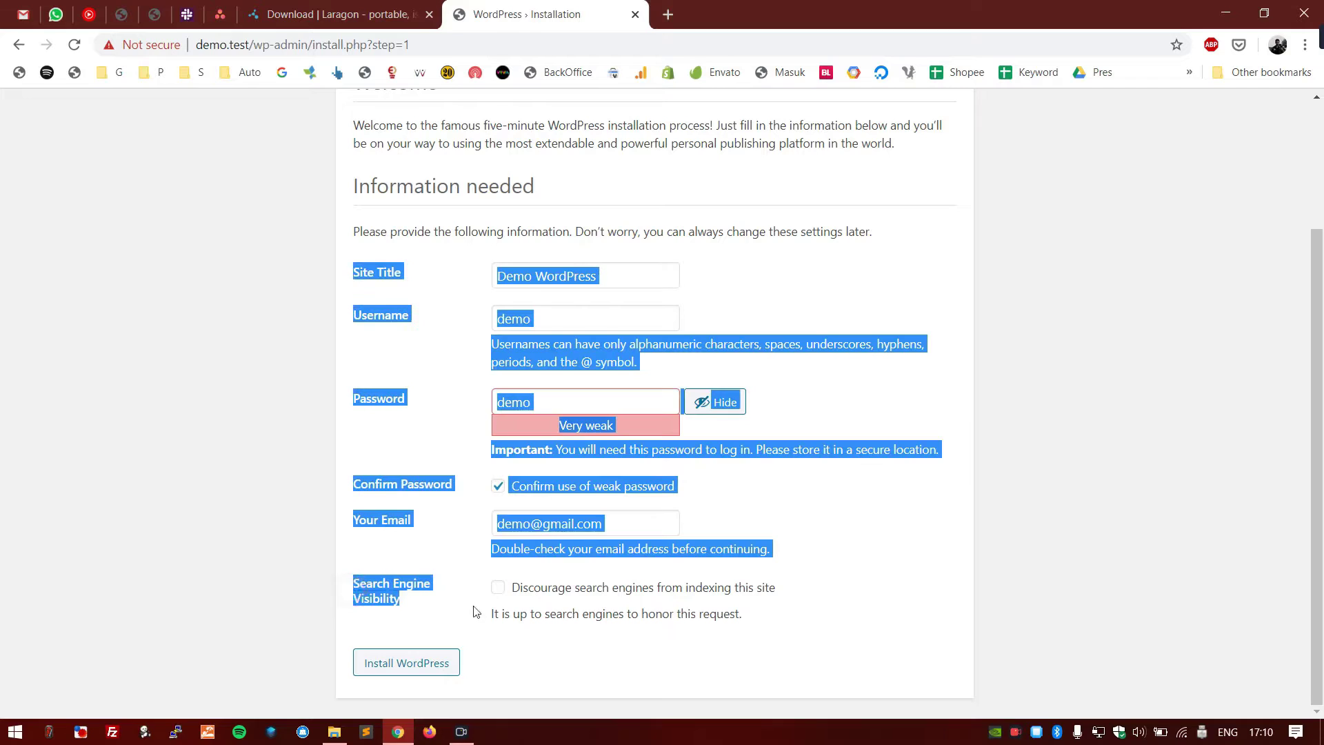
{"action": "left_click", "coordinate": [480, 612]}
{"action": "left_click", "coordinate": [506, 588]}
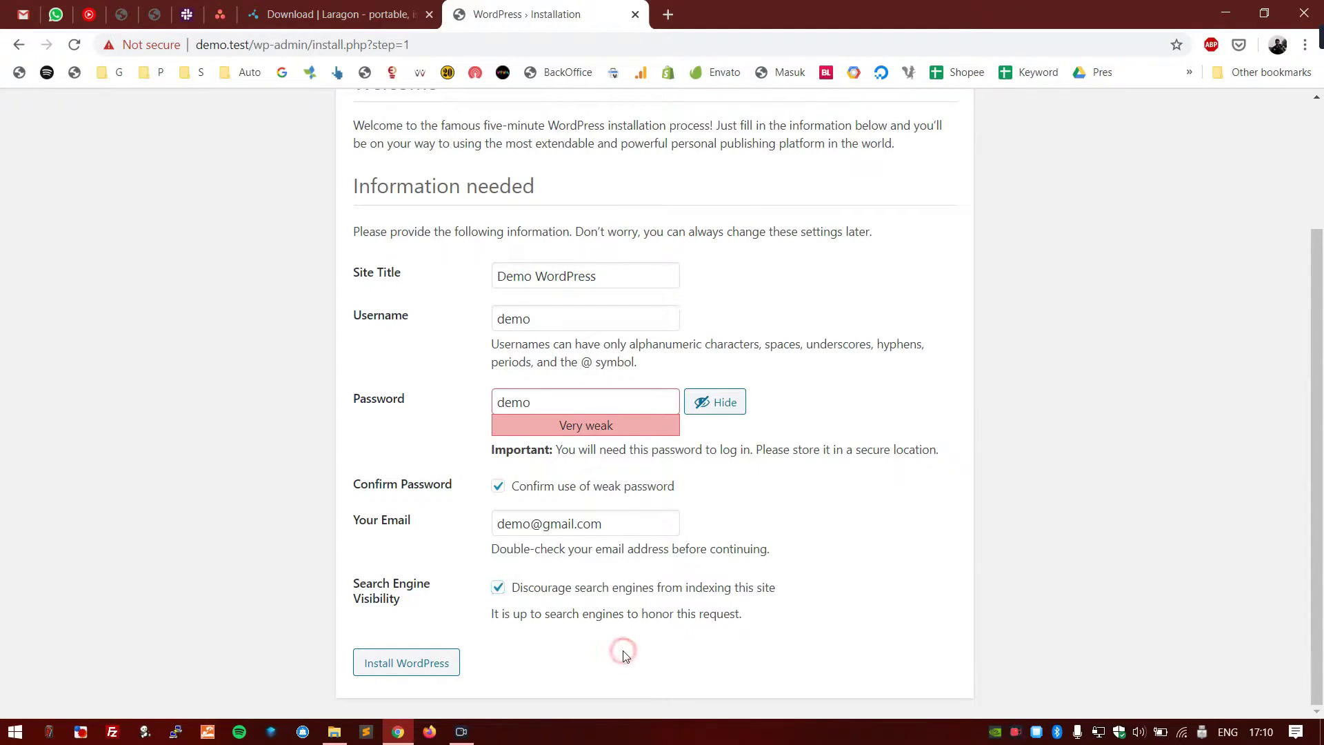
- Run Install WordPress and confirm the Success! message
{"action": "left_click", "coordinate": [433, 665]}
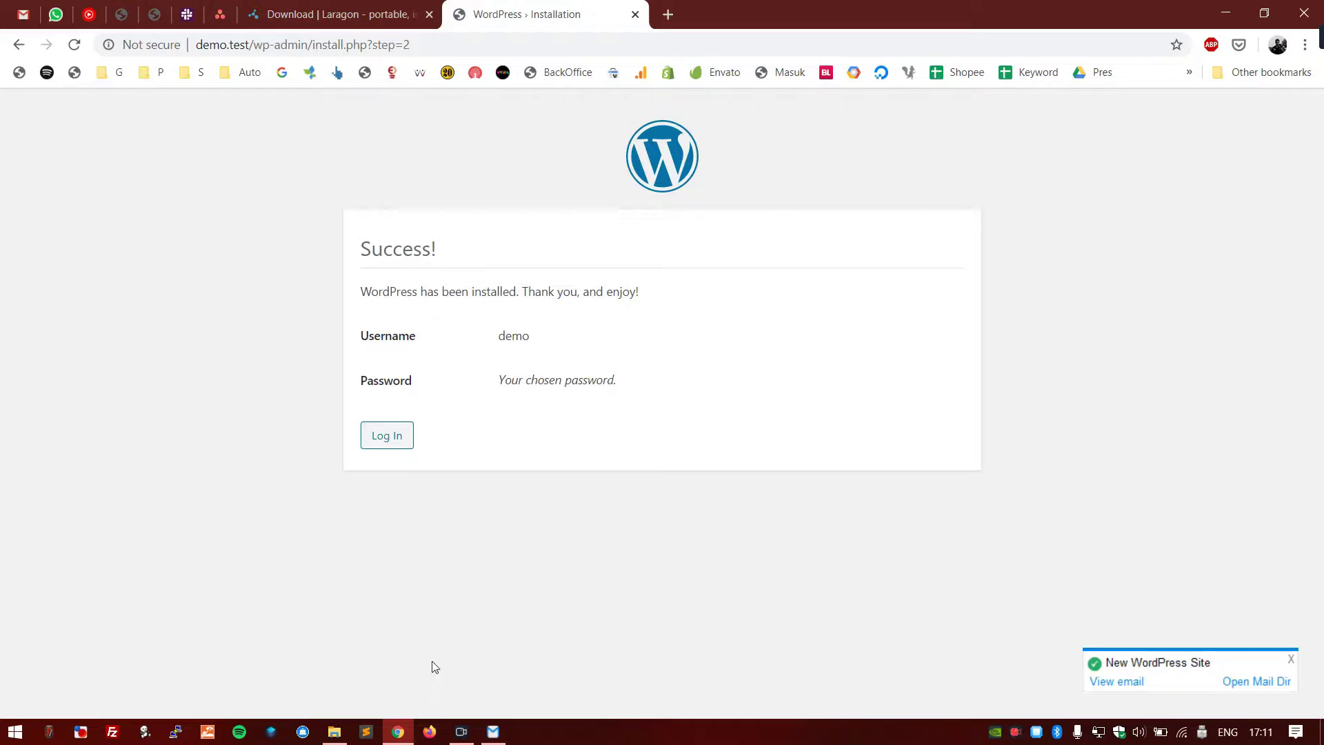
{"action": "left_click_drag", "start_coordinate": [441, 249], "coordinate": [354, 246]}
{"action": "left_click", "coordinate": [285, 268]}
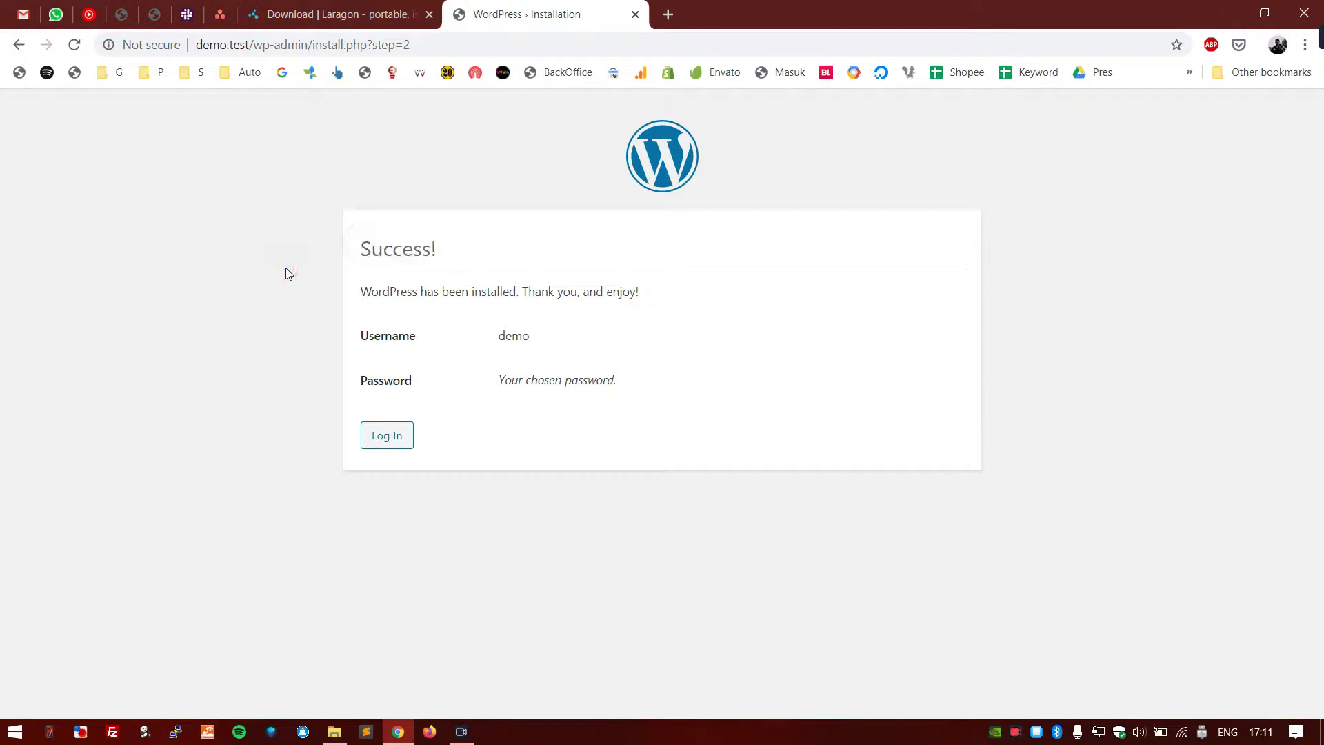
- Log in with the admin username and password, with Remember Me ticked
{"action": "left_click", "coordinate": [402, 434]}
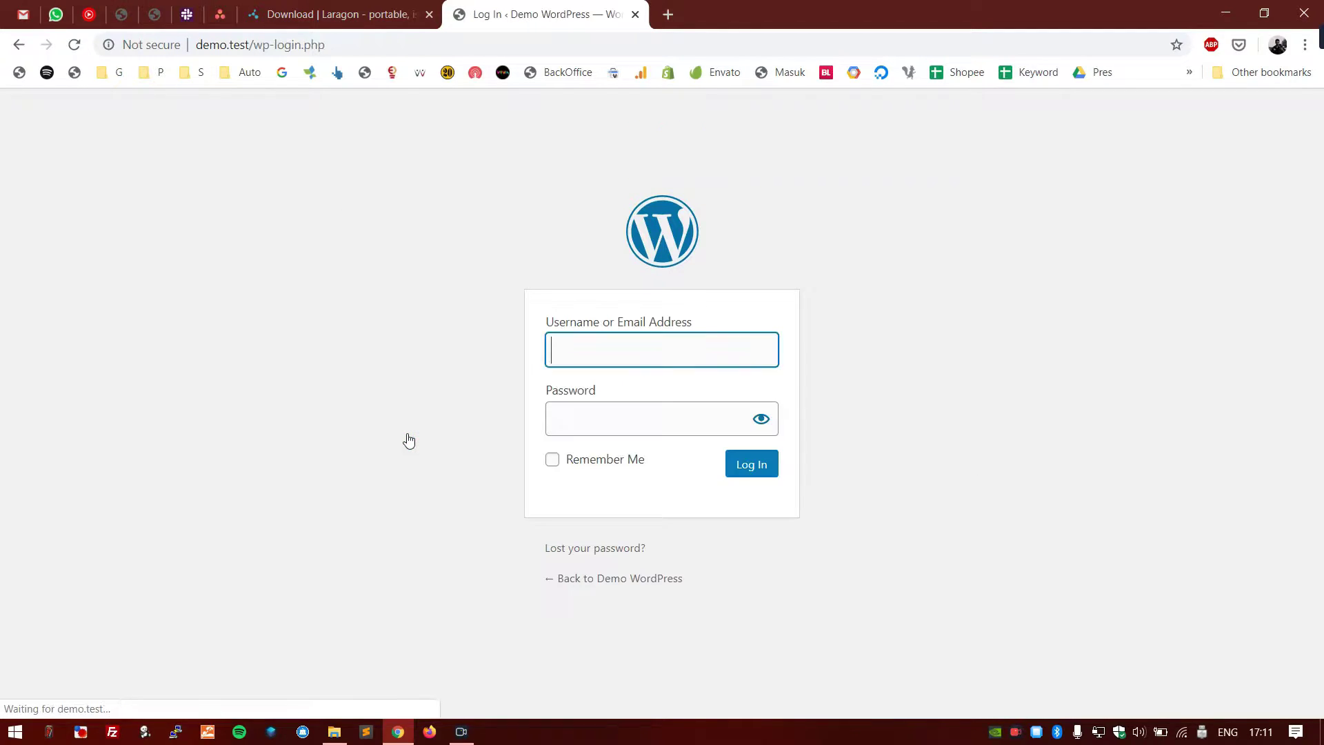
{"action": "key", "text": "ctrl+a"}
{"action": "left_click", "coordinate": [627, 412]}
{"action": "left_click", "coordinate": [620, 460]}
{"action": "left_click", "coordinate": [771, 469]}
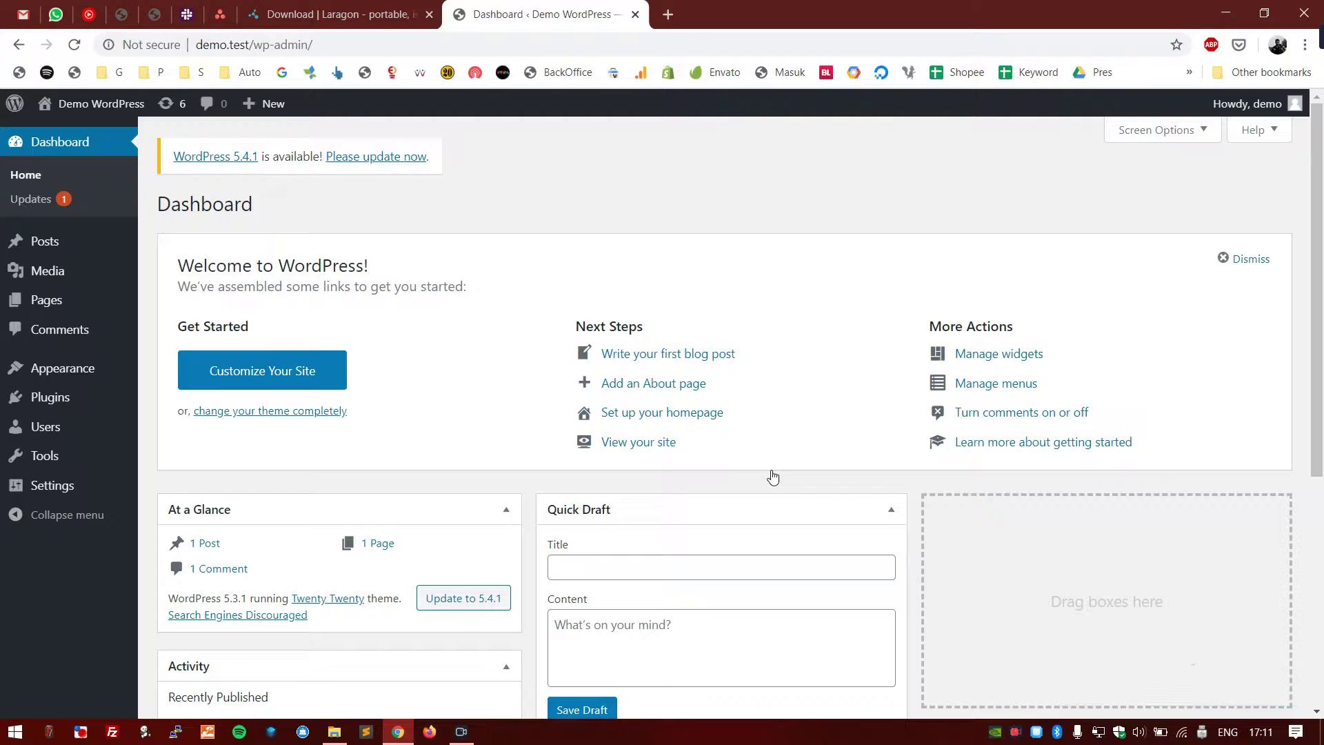
- Preview the public site in a new tab, then dismiss the dashboard welcome panel
{"action": "scroll", "coordinate": [866, 295], "scroll_direction": "down", "scroll_amount": 5}
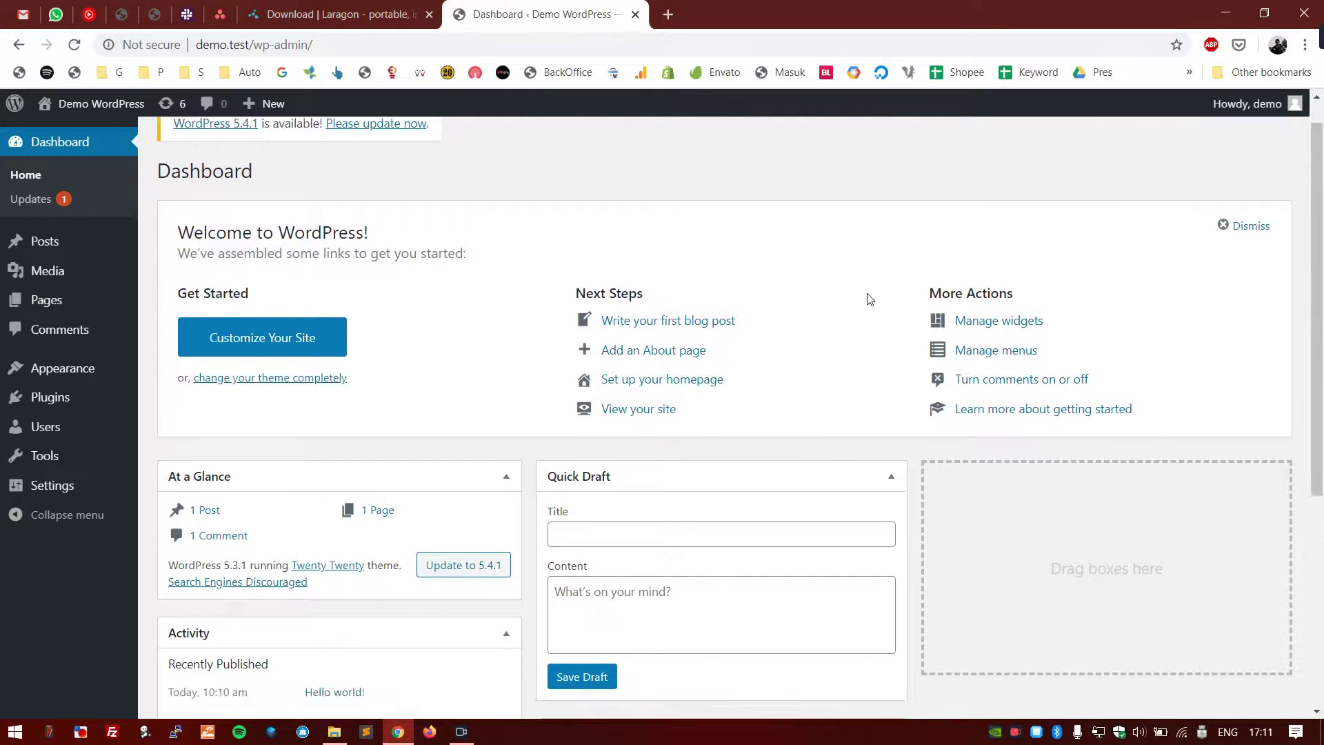
{"action": "scroll", "coordinate": [986, 517], "scroll_direction": "up", "scroll_amount": 5}
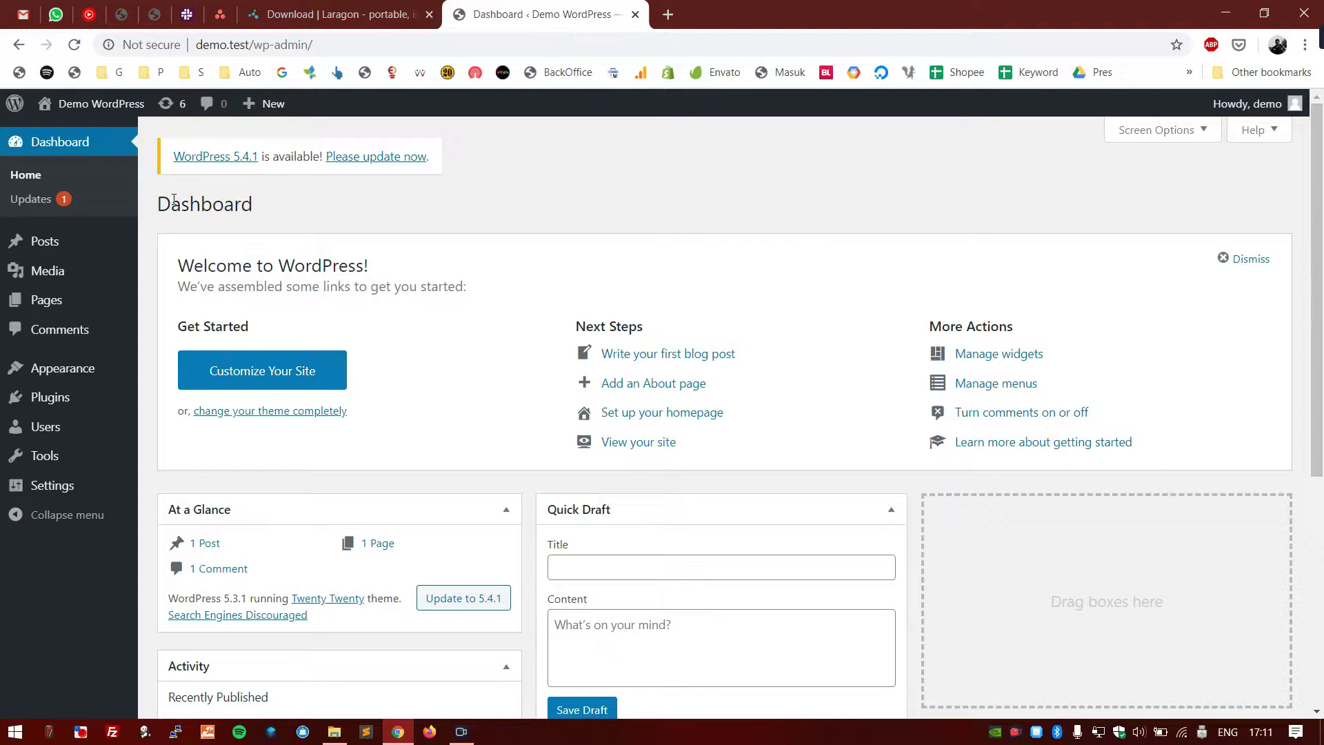
{"action": "left_click_drag", "start_coordinate": [183, 257], "coordinate": [457, 252]}
{"action": "left_click", "coordinate": [457, 252]}
{"action": "middle_click", "coordinate": [645, 445]}
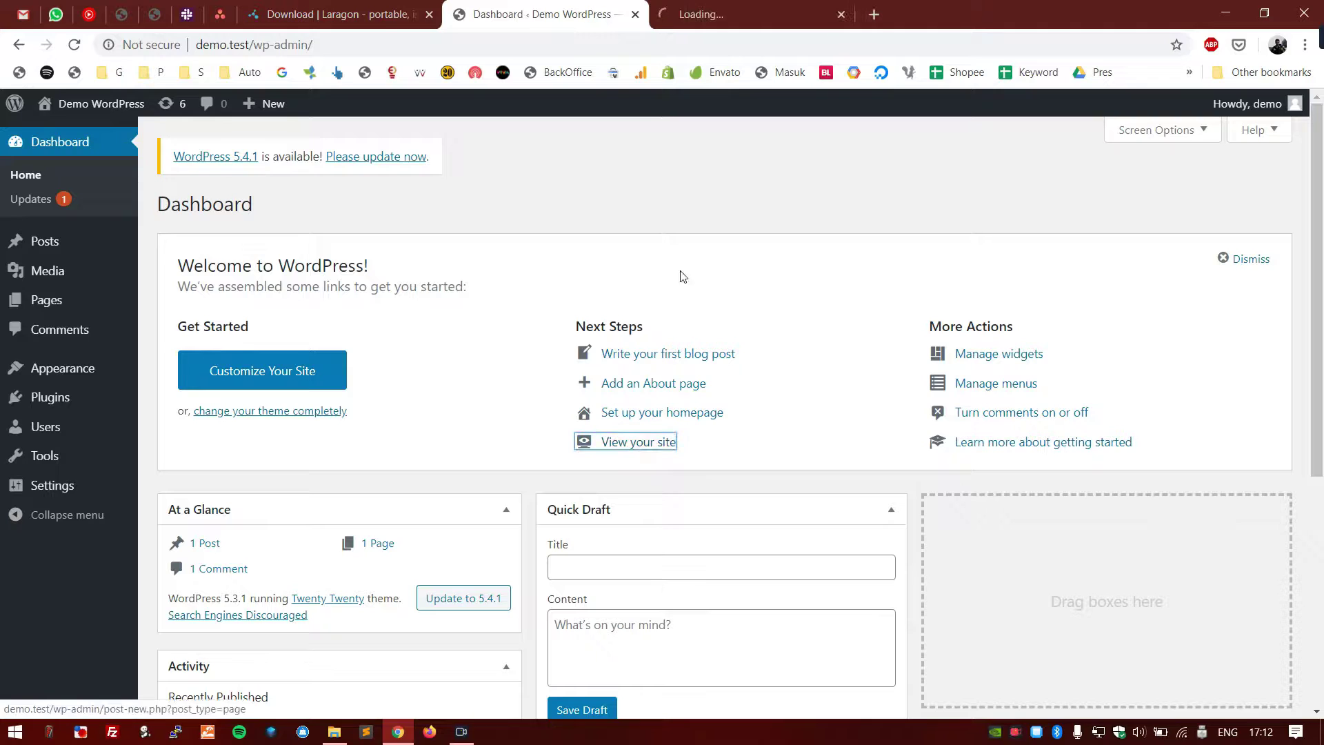
{"action": "left_click", "coordinate": [696, 13]}
{"action": "scroll", "coordinate": [233, 316], "scroll_direction": "down", "scroll_amount": 6}
{"action": "scroll", "coordinate": [233, 316], "scroll_direction": "up", "scroll_amount": 6}
{"action": "left_click", "coordinate": [513, 8]}
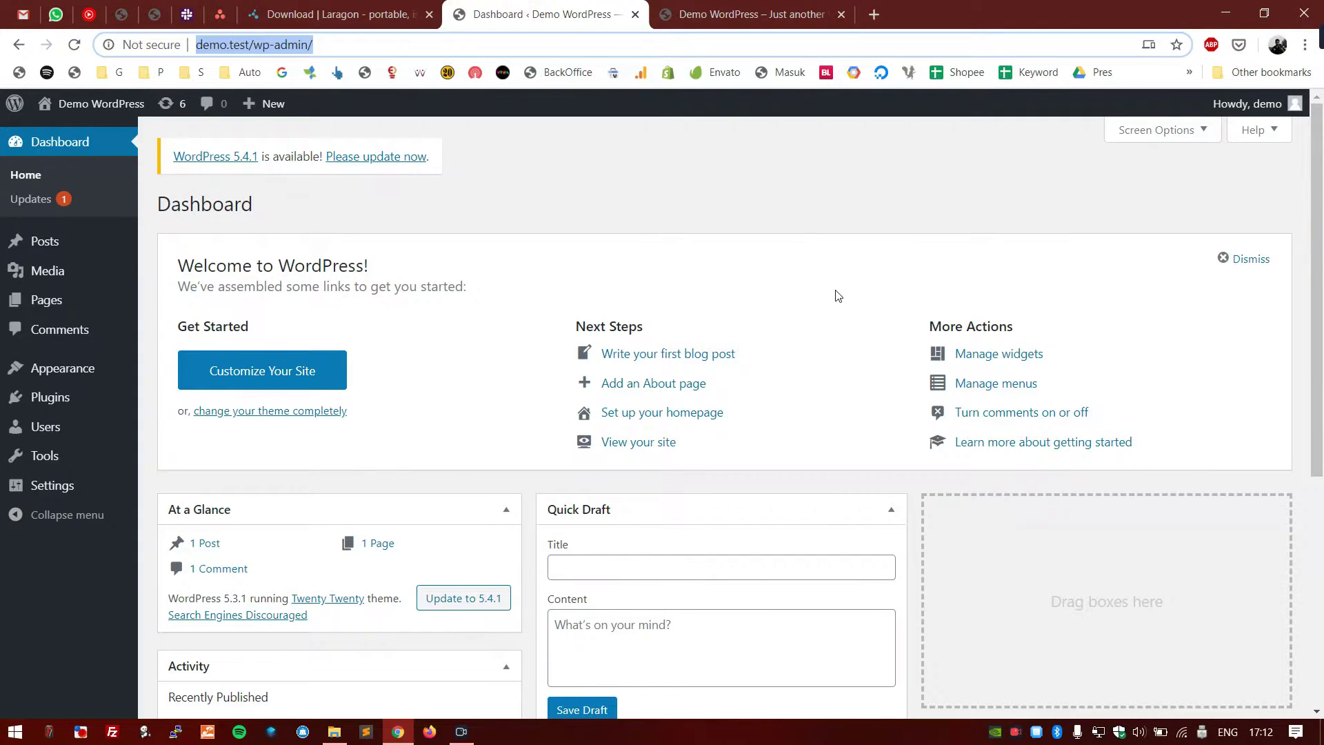
{"action": "left_click", "coordinate": [1245, 266]}
- Go to Settings > General from the admin sidebar
{"action": "left_click", "coordinate": [896, 131]}
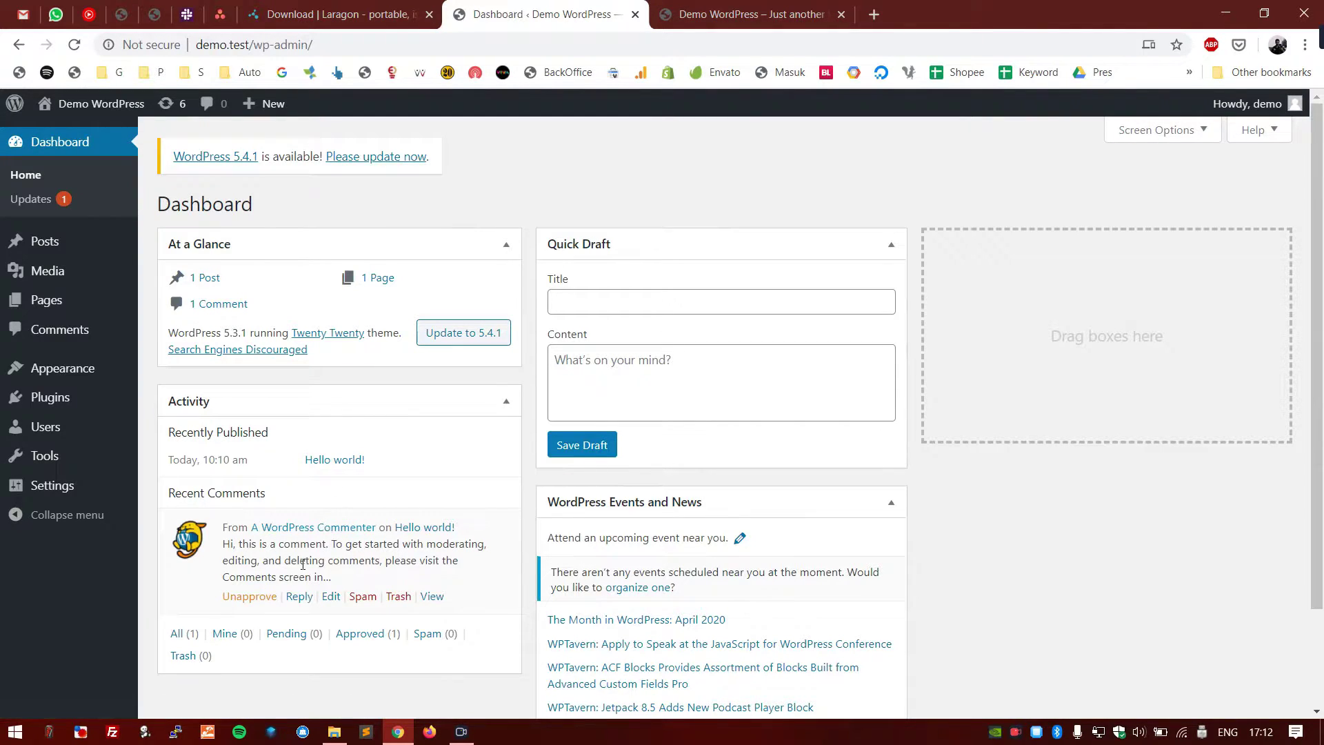
{"action": "scroll", "coordinate": [403, 560], "scroll_direction": "down", "scroll_amount": 2}
{"action": "scroll", "coordinate": [369, 553], "scroll_direction": "up", "scroll_amount": 3}
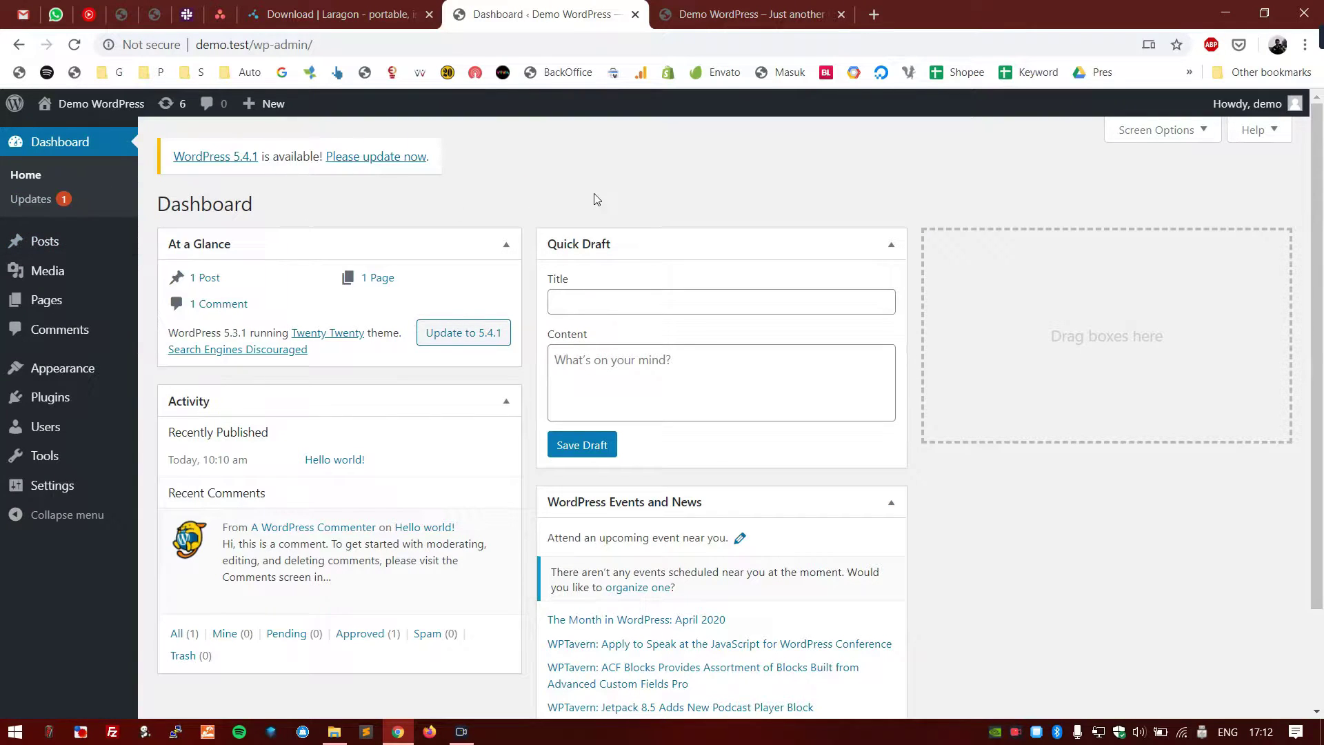
{"action": "left_click", "coordinate": [102, 491]}
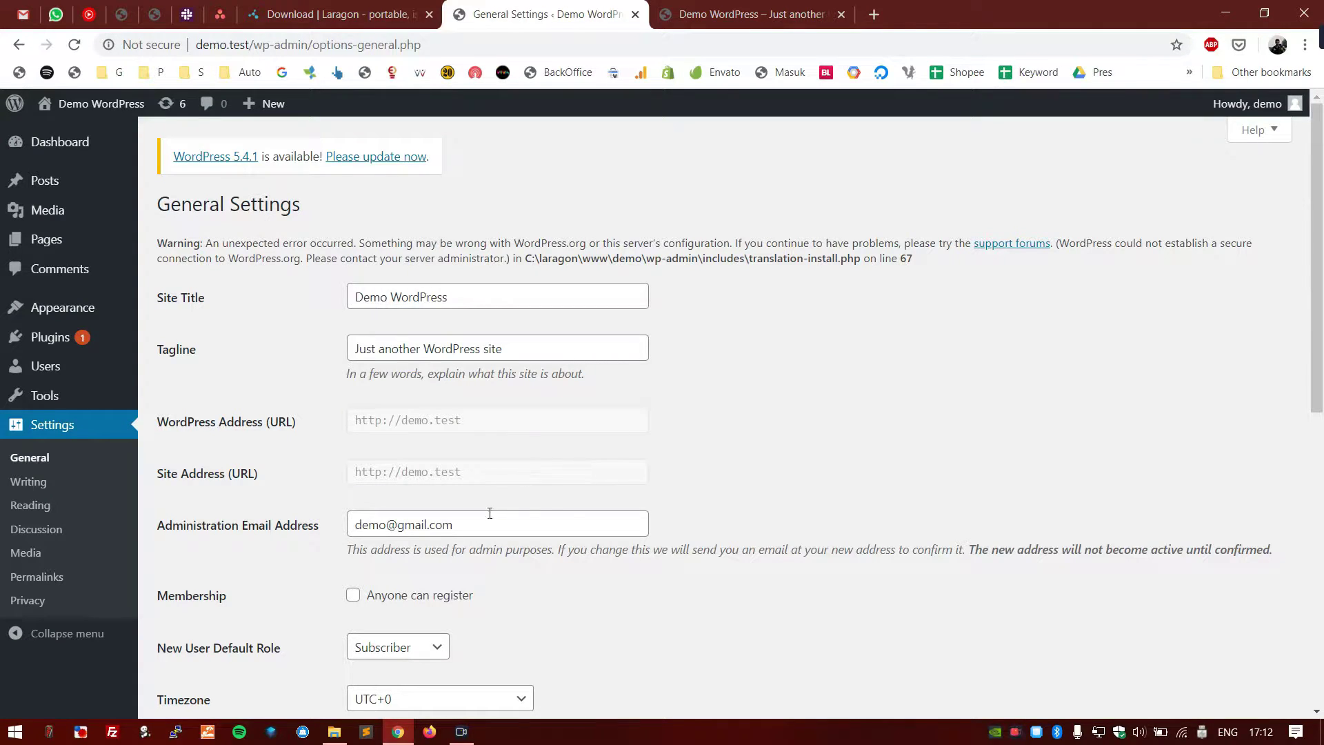
- Replace the tagline with 'Tutorial Install WordPress Lewat Laragon'
{"action": "left_click_drag", "start_coordinate": [460, 296], "coordinate": [334, 289]}
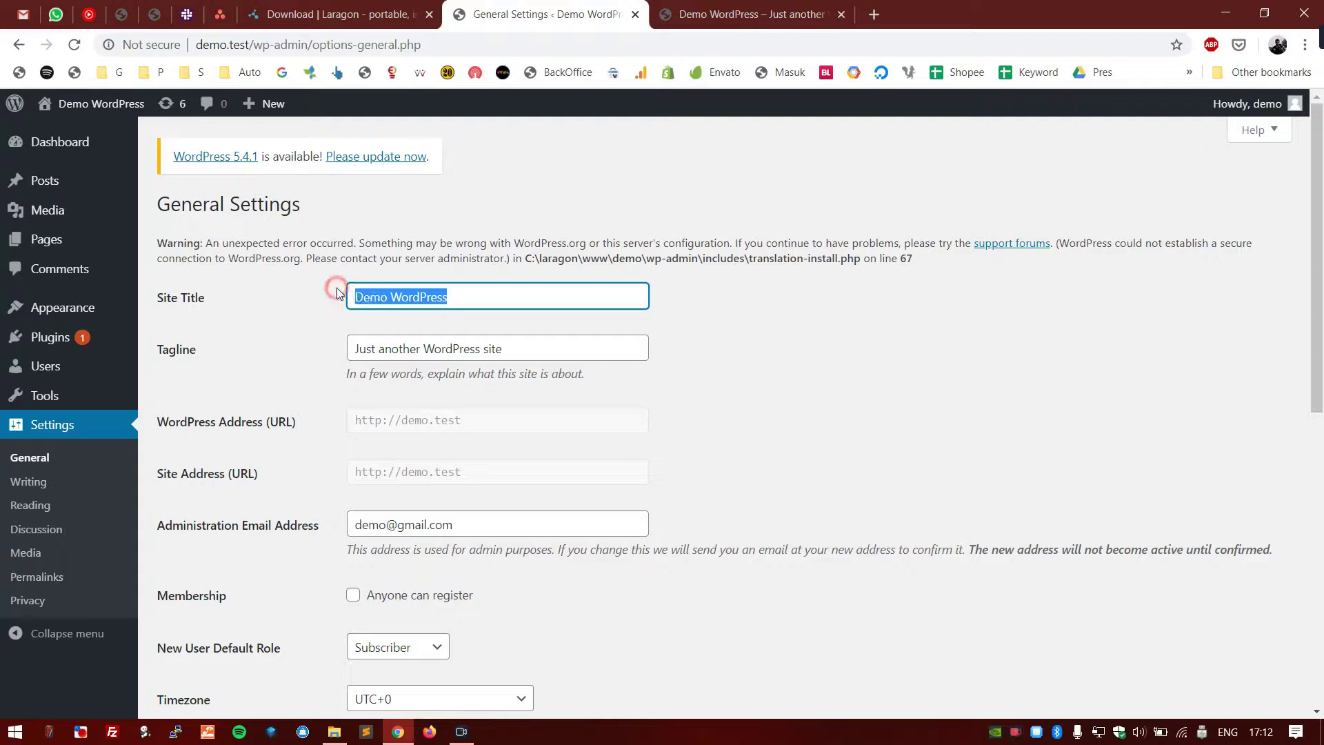
{"action": "left_click", "coordinate": [391, 293]}
{"action": "scroll", "coordinate": [765, 382], "scroll_direction": "down", "scroll_amount": 1}
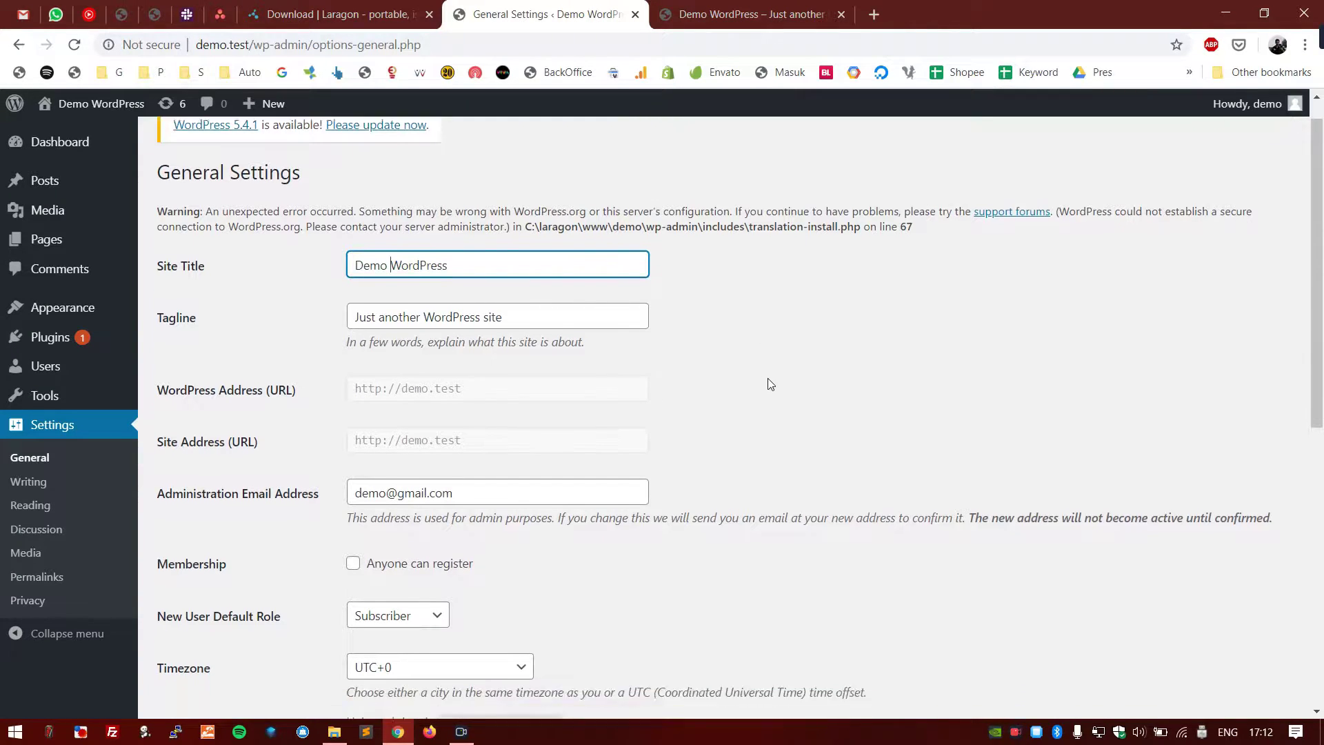
{"action": "left_click", "coordinate": [169, 269]}
{"action": "left_click", "coordinate": [167, 269]}
{"action": "left_click_drag", "start_coordinate": [201, 266], "coordinate": [156, 265]}
{"action": "left_click", "coordinate": [221, 292]}
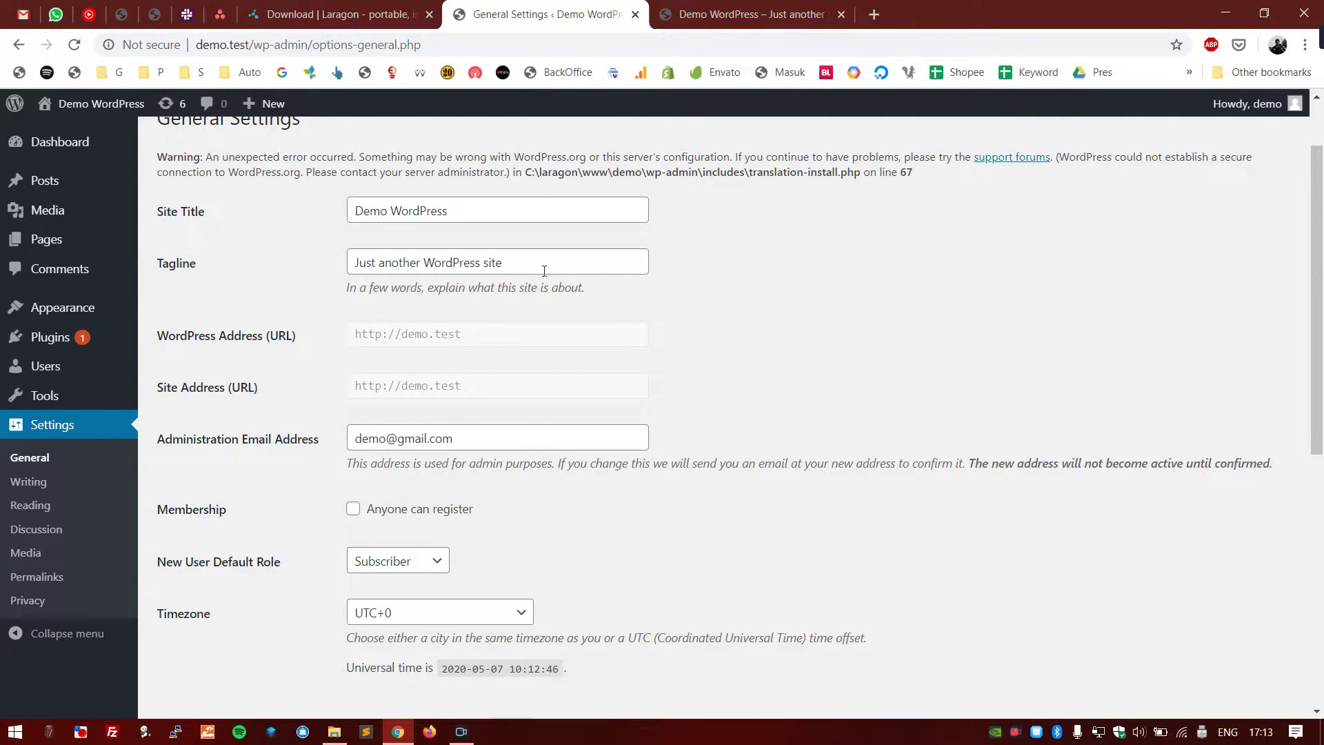
{"action": "scroll", "coordinate": [540, 269], "scroll_direction": "up", "scroll_amount": 1}
{"action": "left_click_drag", "start_coordinate": [639, 349], "coordinate": [302, 340]}
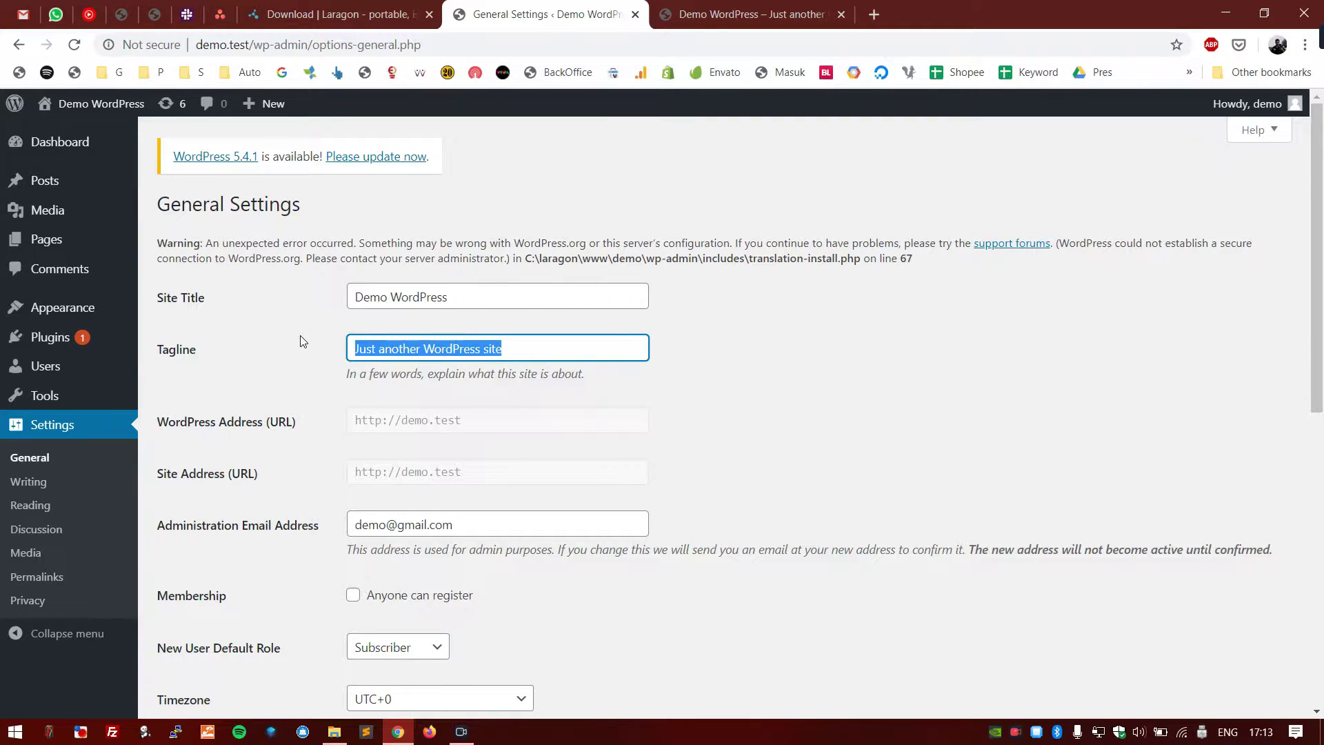
{"action": "type", "text": "Tutorial Install WordPress d"}
{"action": "key", "text": "BackSpace"}
{"action": "type", "text": "Lewat Laragon"}
{"action": "left_click", "coordinate": [300, 335]}
- Review the WordPress and site addresses, admin e-mail and Membership setting
{"action": "scroll", "coordinate": [299, 343], "scroll_direction": "down", "scroll_amount": 3}
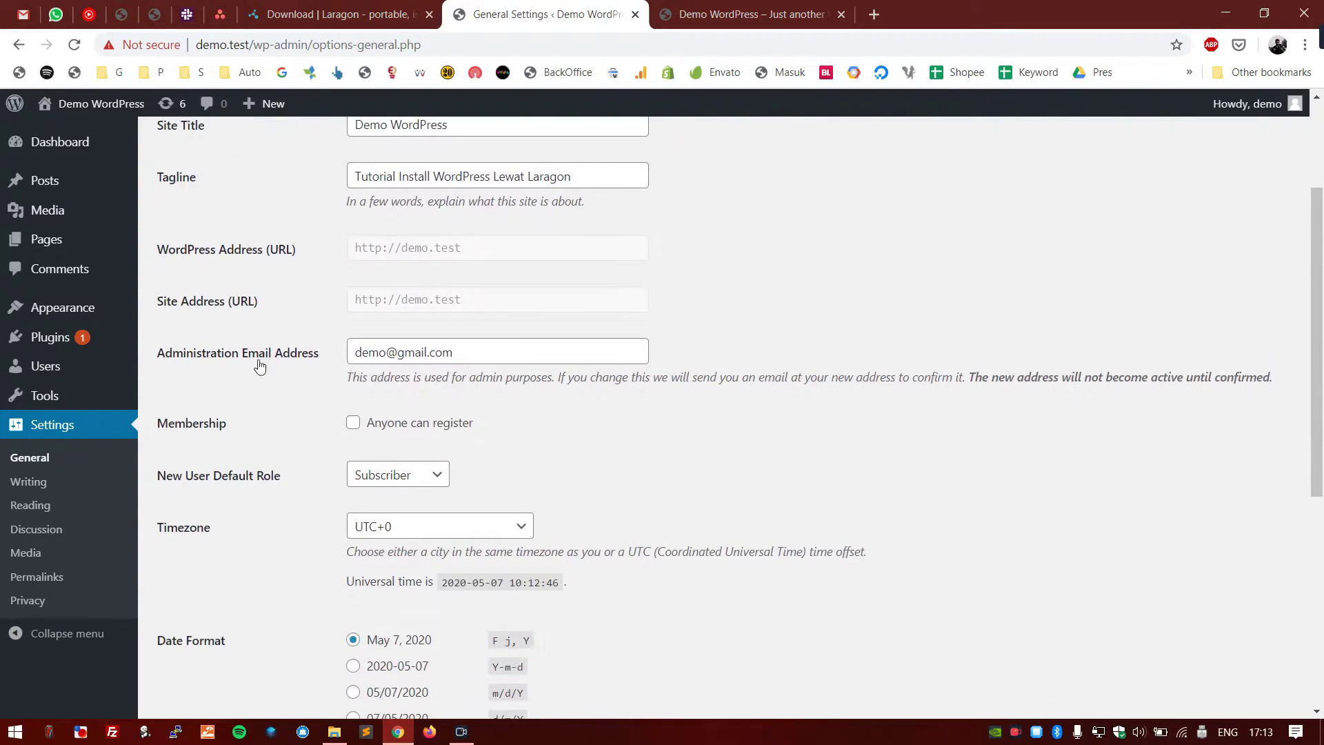
{"action": "scroll", "coordinate": [263, 365], "scroll_direction": "down", "scroll_amount": 1}
{"action": "scroll", "coordinate": [465, 207], "scroll_direction": "up", "scroll_amount": 1}
{"action": "left_click_drag", "start_coordinate": [480, 249], "coordinate": [351, 249]}
{"action": "left_click_drag", "start_coordinate": [473, 301], "coordinate": [356, 304]}
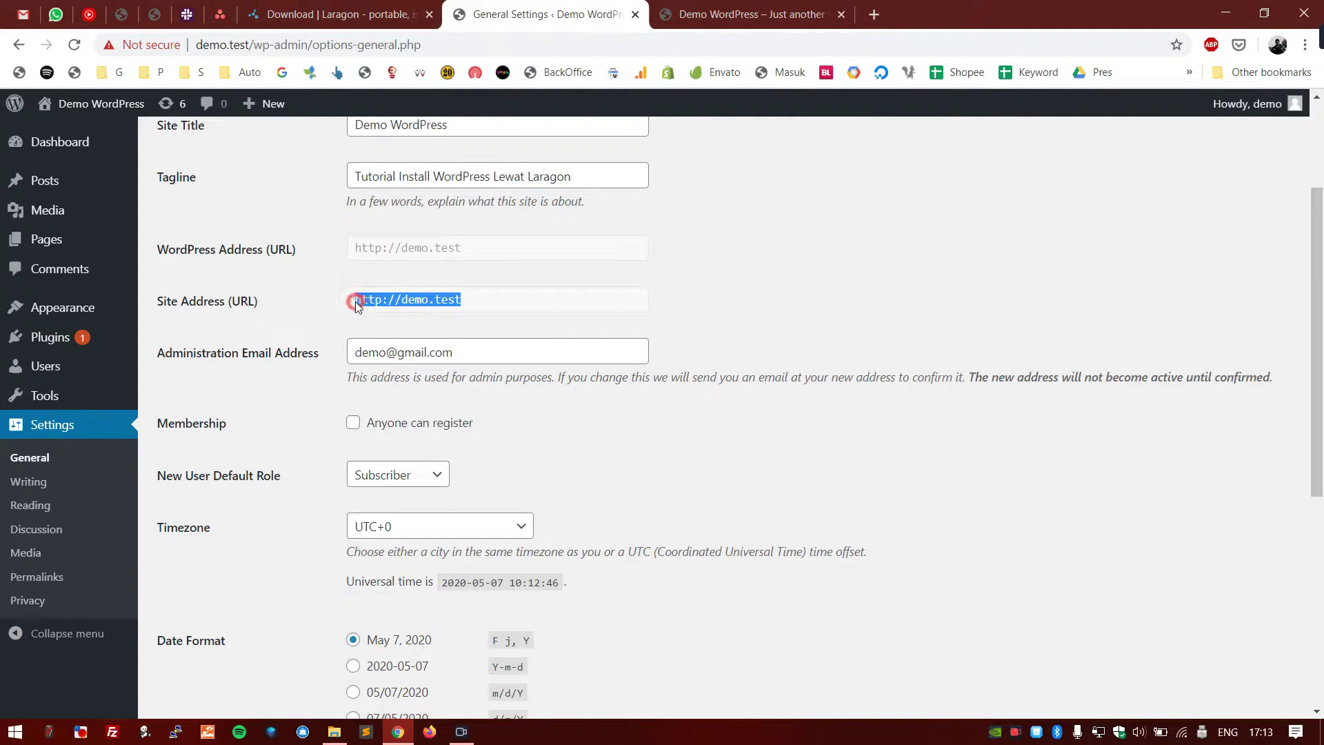
{"action": "left_click", "coordinate": [300, 309]}
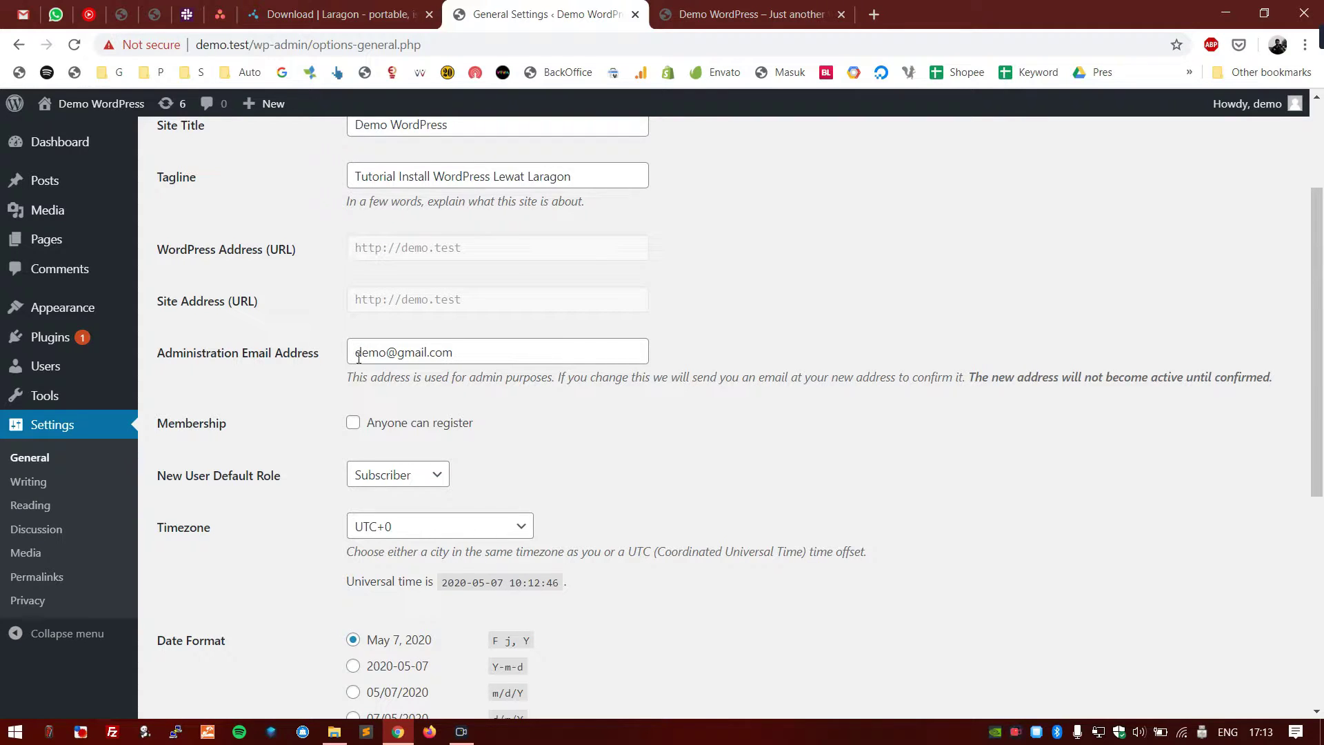
{"action": "double_click", "coordinate": [359, 355]}
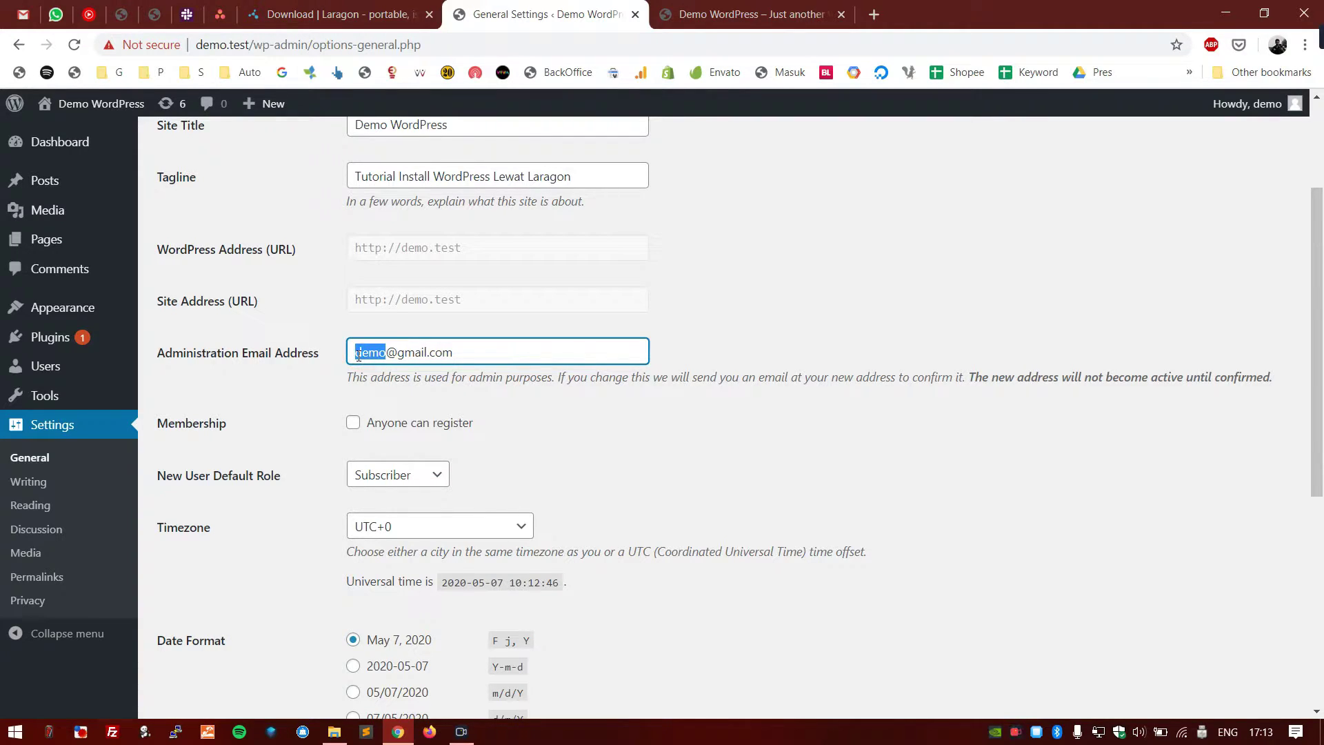
{"action": "left_click", "coordinate": [283, 393]}
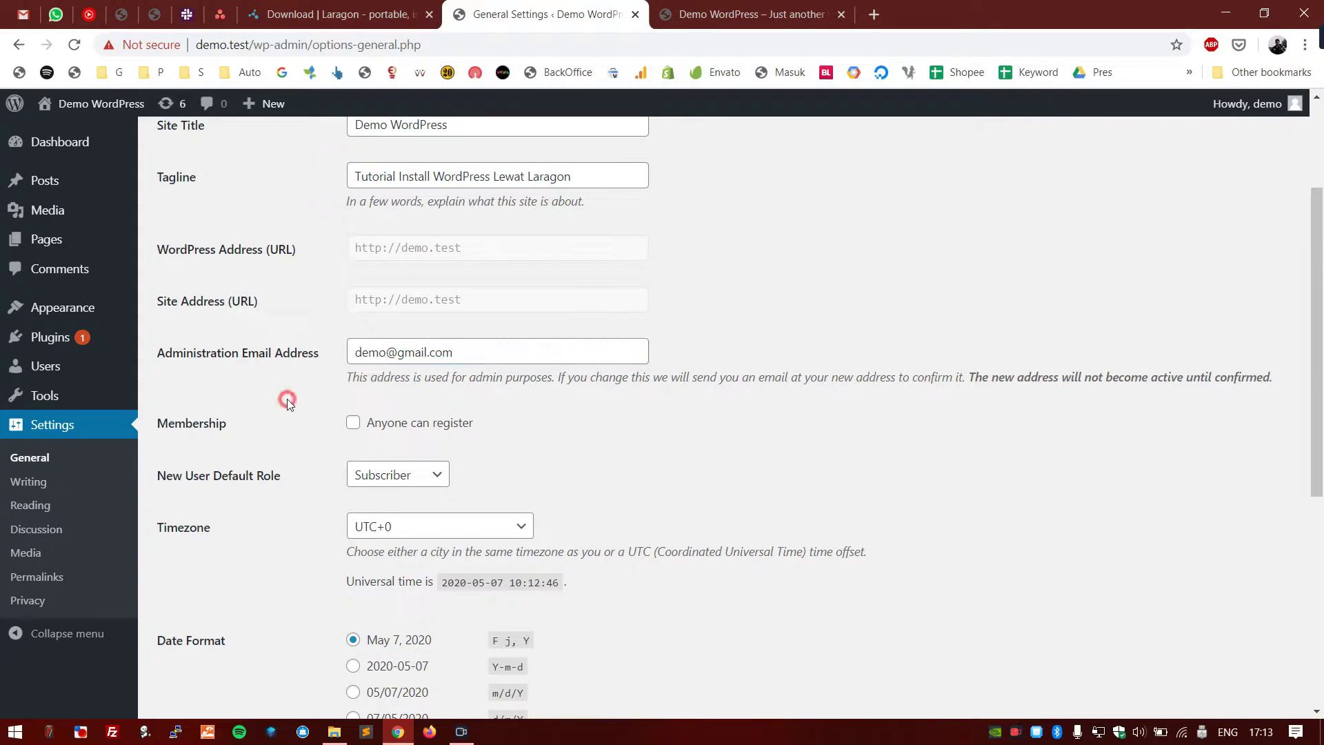
{"action": "scroll", "coordinate": [248, 394], "scroll_direction": "down", "scroll_amount": 1}
{"action": "double_click", "coordinate": [175, 337]}
- Leave 'Anyone can register' unchecked and choose Contributor as the New User Default Role
{"action": "scroll", "coordinate": [176, 337], "scroll_direction": "down", "scroll_amount": 1}
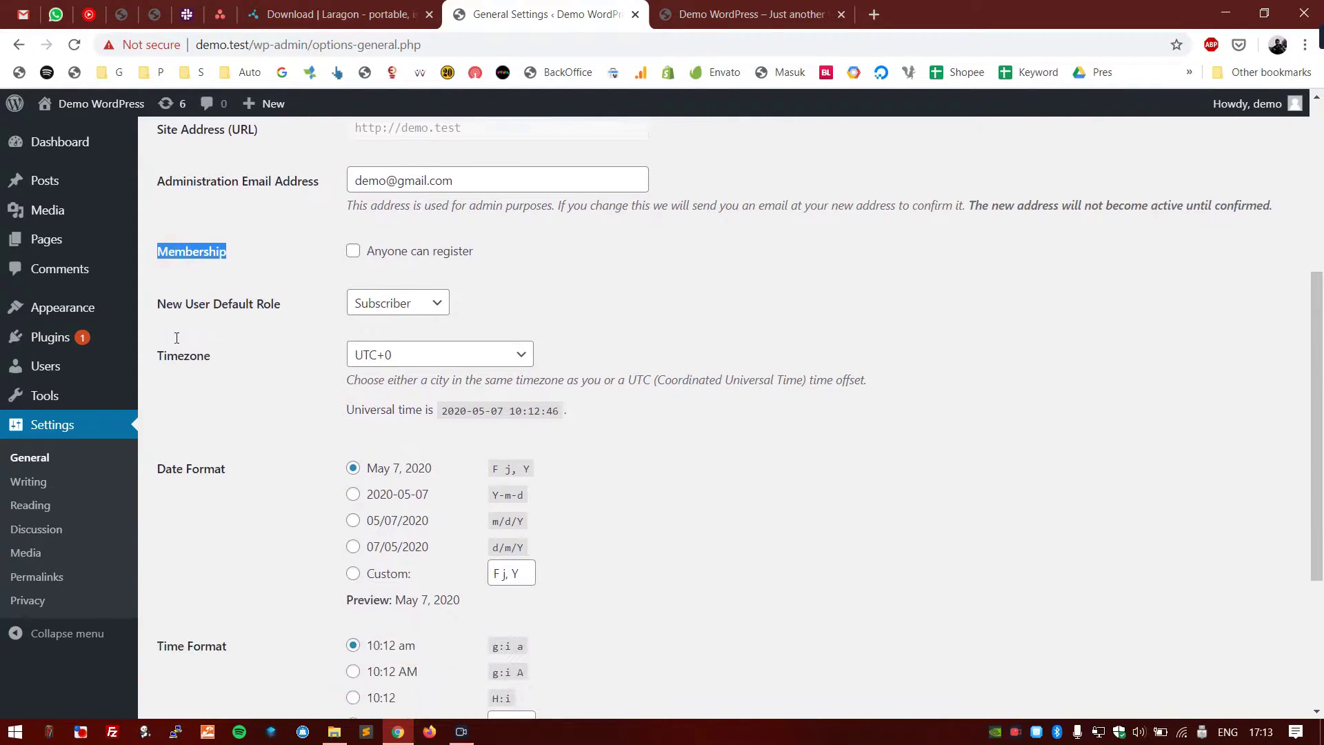
{"action": "left_click", "coordinate": [353, 250]}
{"action": "left_click", "coordinate": [266, 237]}
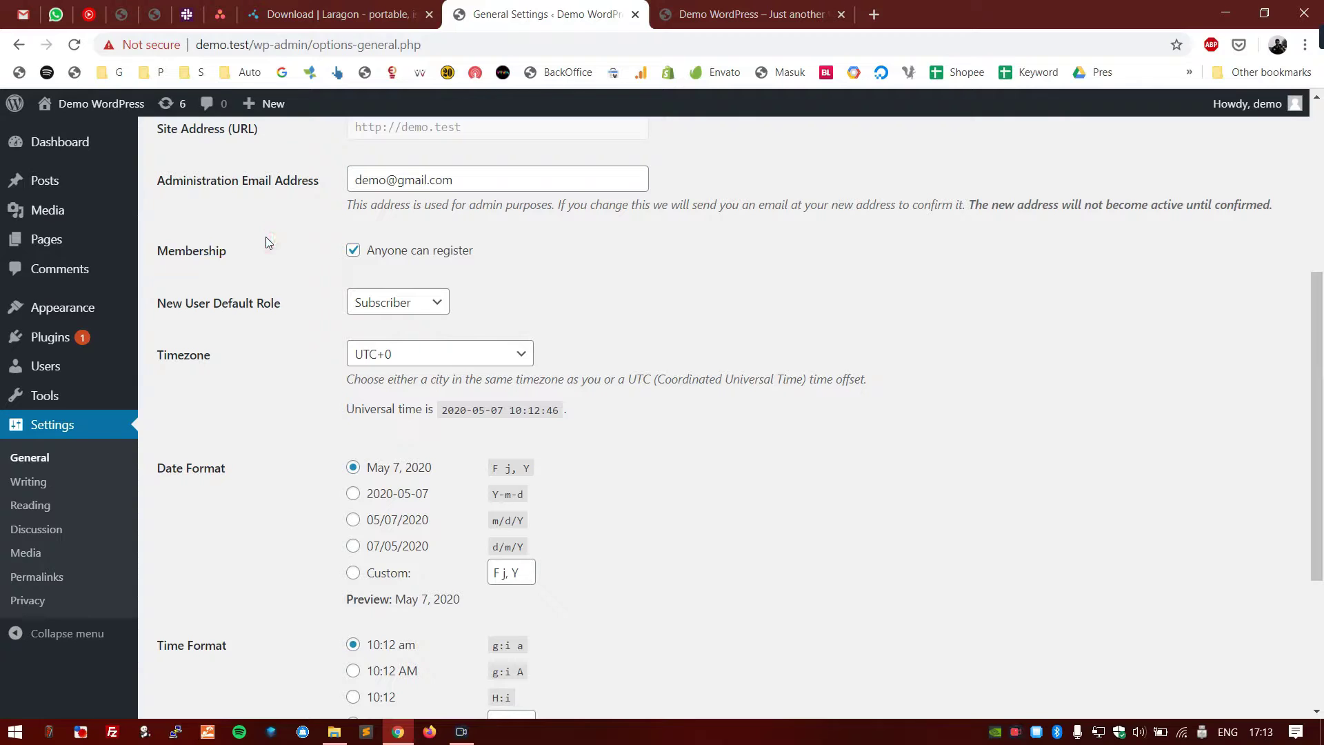
{"action": "left_click", "coordinate": [362, 255]}
{"action": "left_click", "coordinate": [395, 312]}
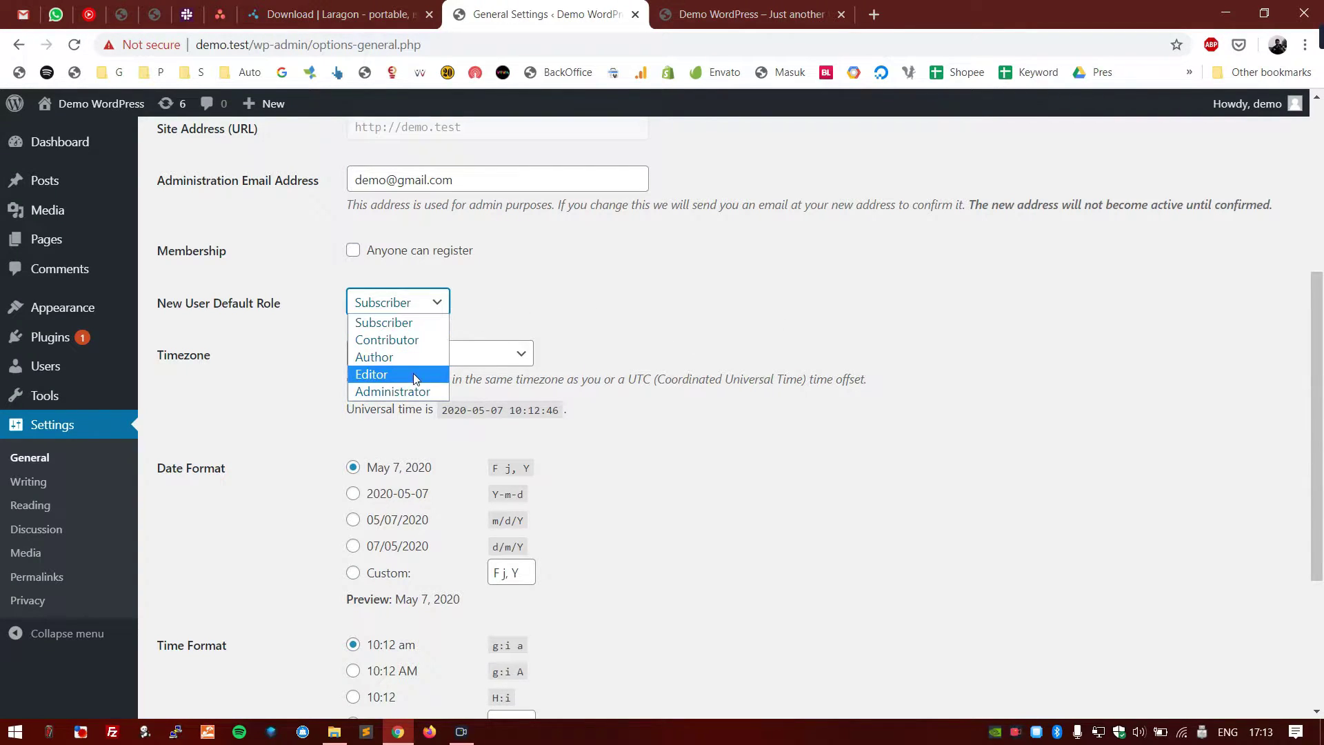
{"action": "left_click", "coordinate": [700, 291]}
{"action": "left_click", "coordinate": [387, 302]}
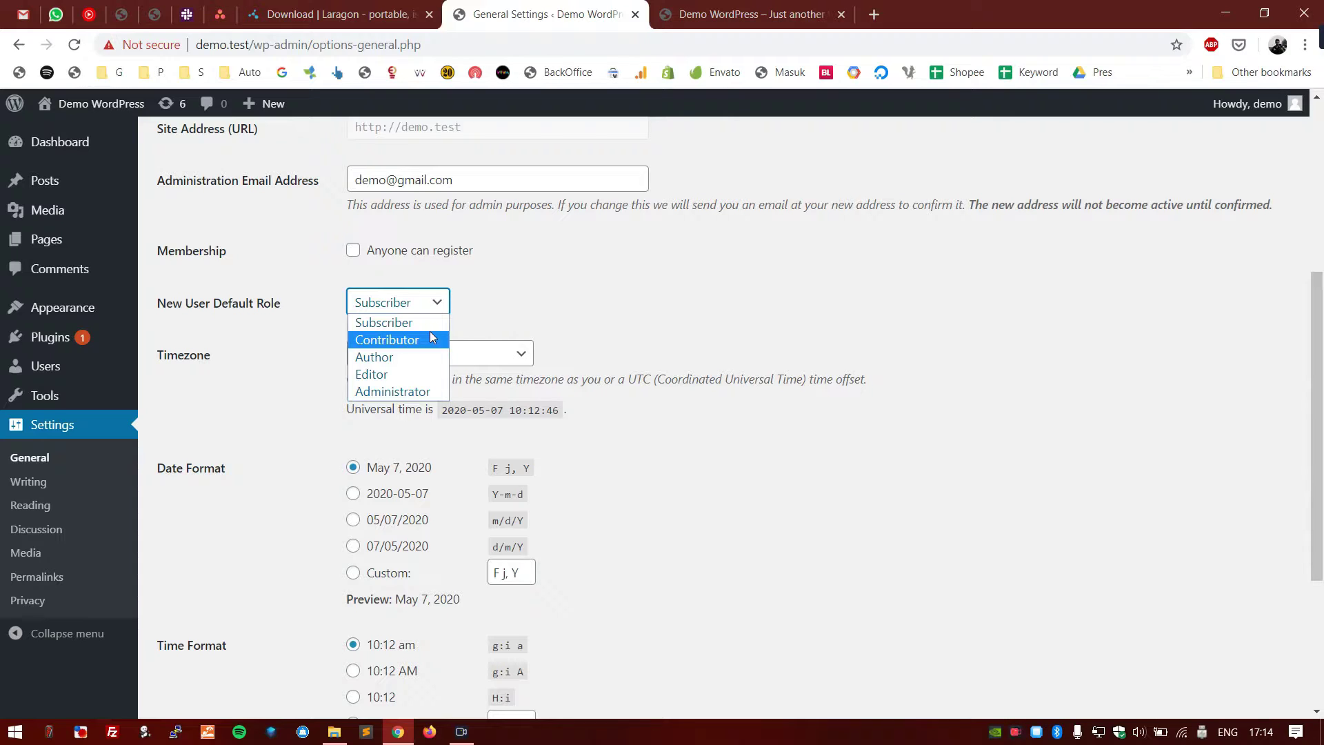
{"action": "left_click", "coordinate": [429, 338]}
- Confirm Contributor stays the default role and uncheck 'Anyone can register' again
{"action": "left_click", "coordinate": [354, 252]}
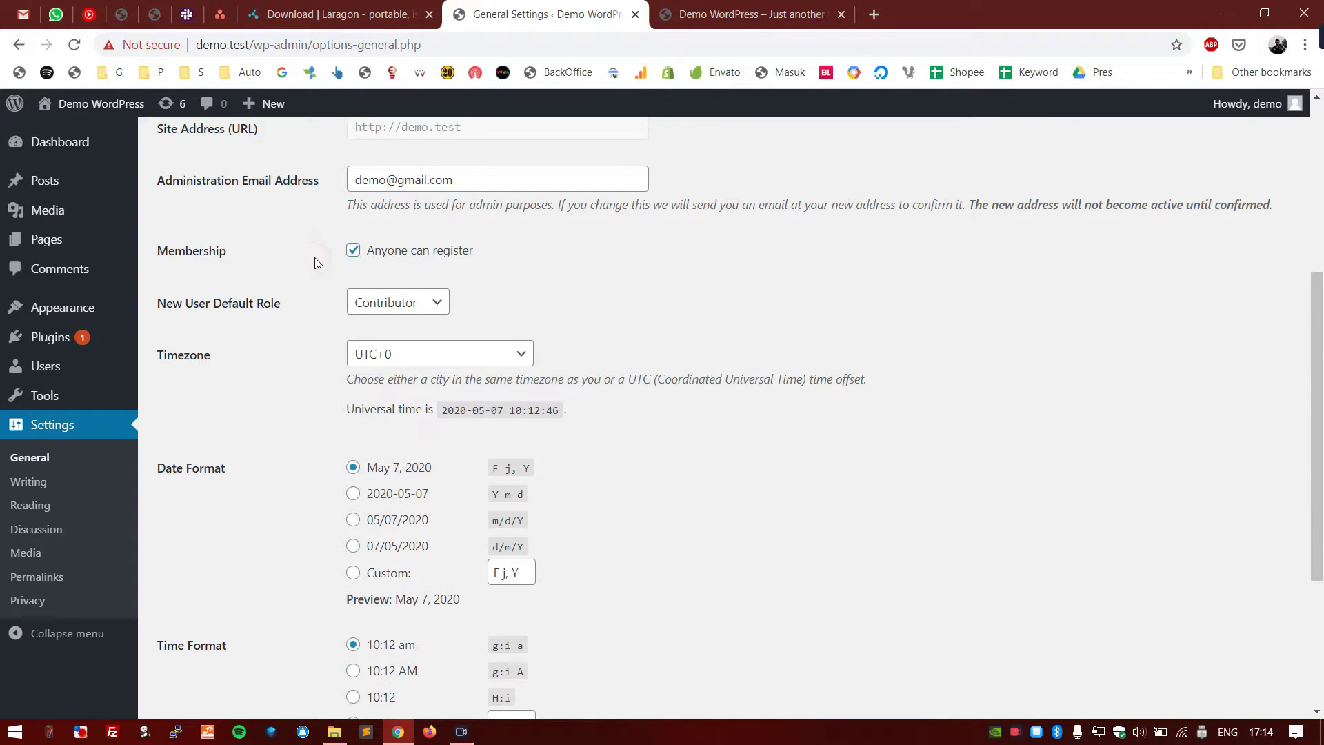
{"action": "scroll", "coordinate": [310, 286], "scroll_direction": "down", "scroll_amount": 1}
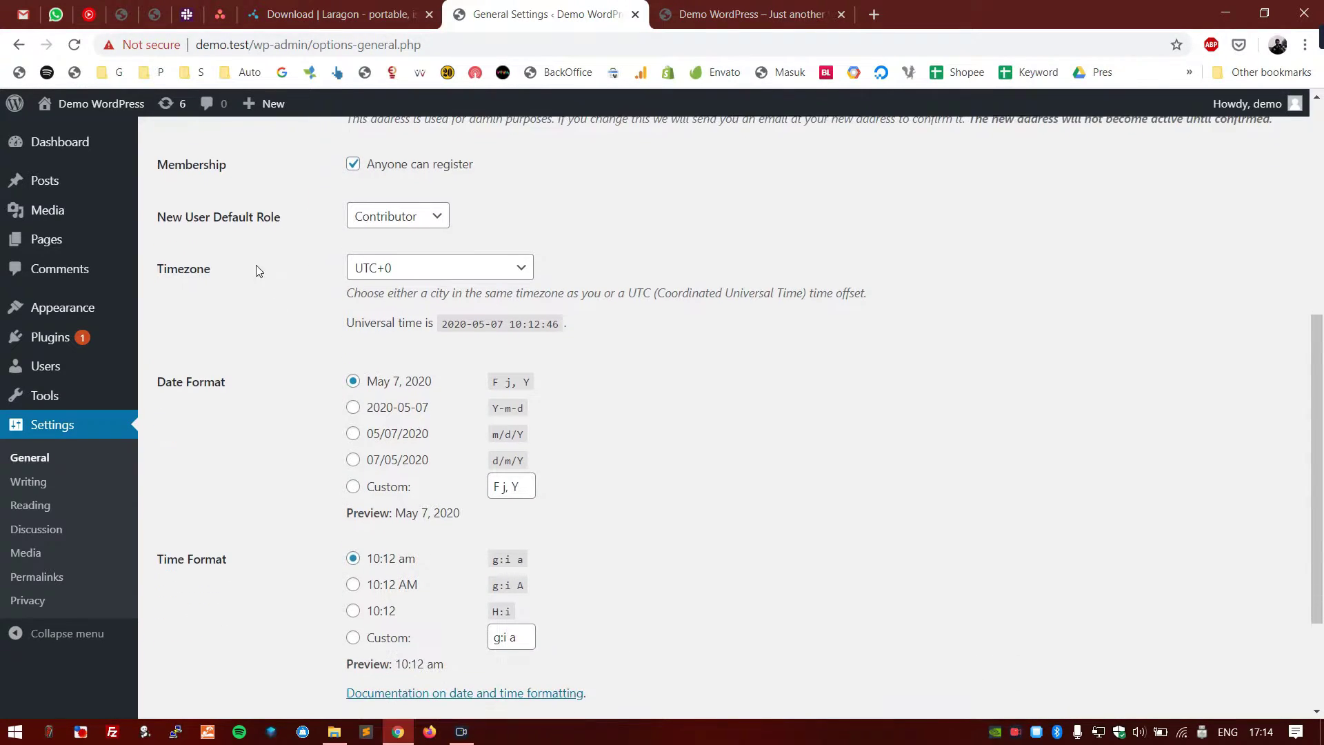
{"action": "left_click", "coordinate": [429, 220]}
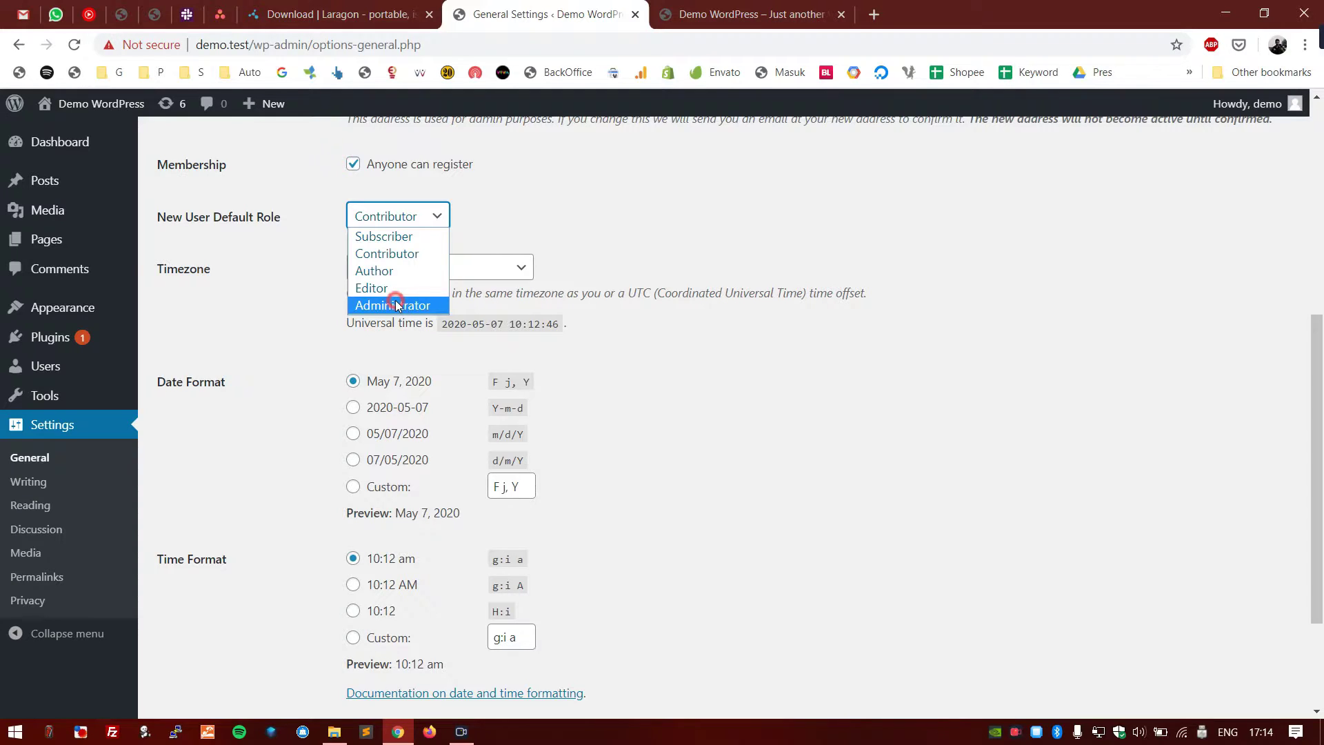
{"action": "left_click", "coordinate": [292, 288]}
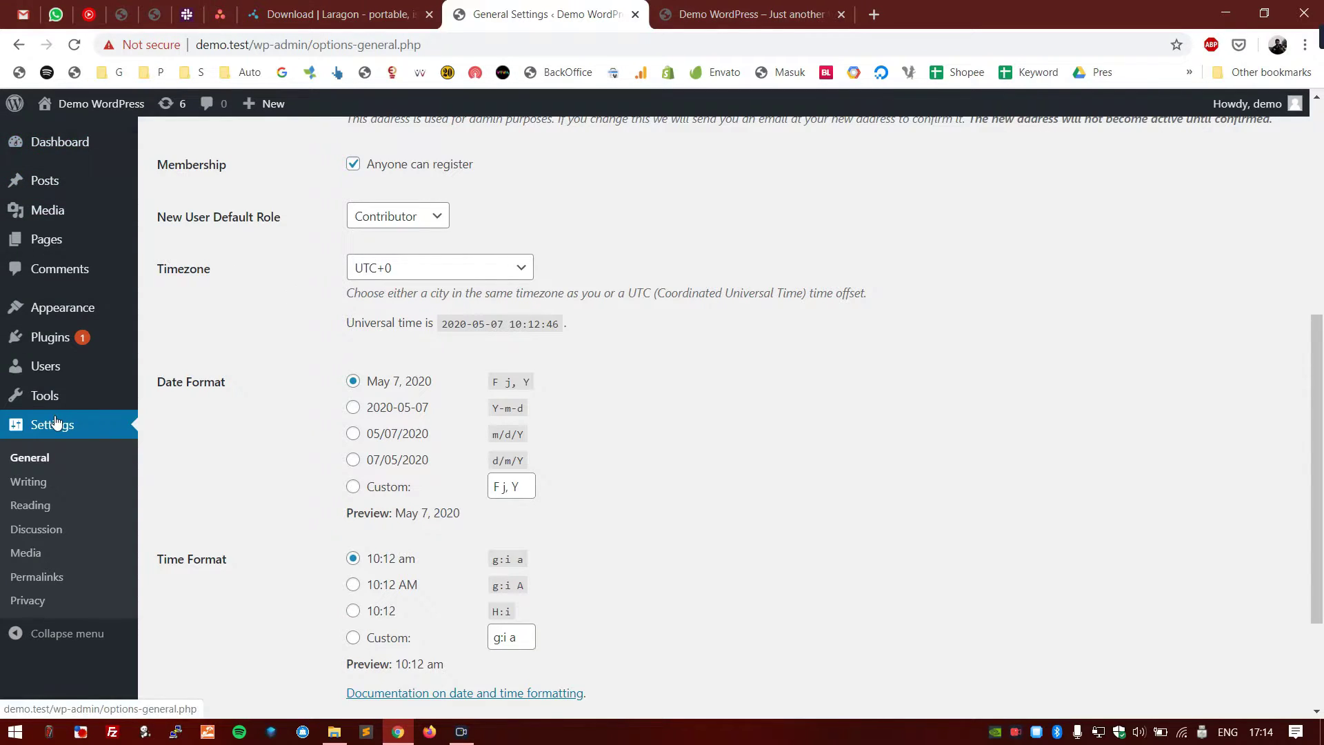
{"action": "left_click", "coordinate": [368, 223]}
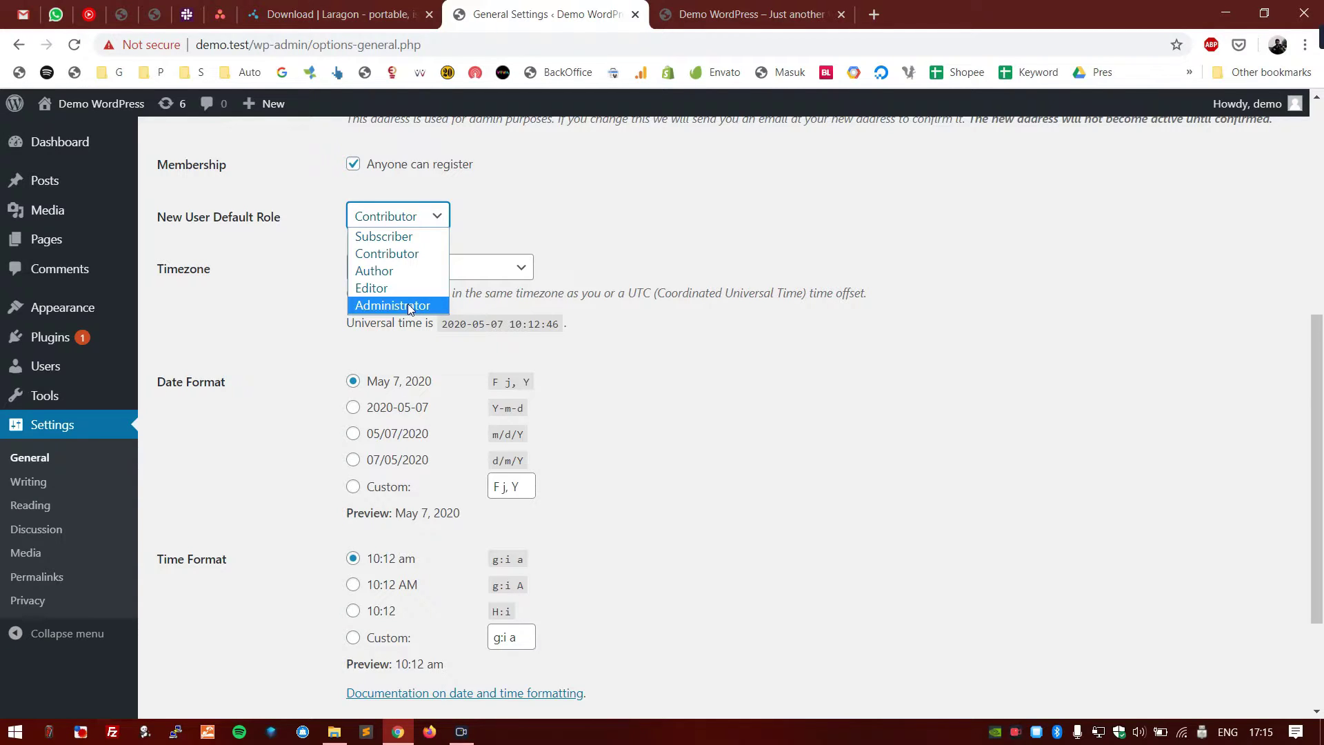
{"action": "left_click", "coordinate": [248, 340]}
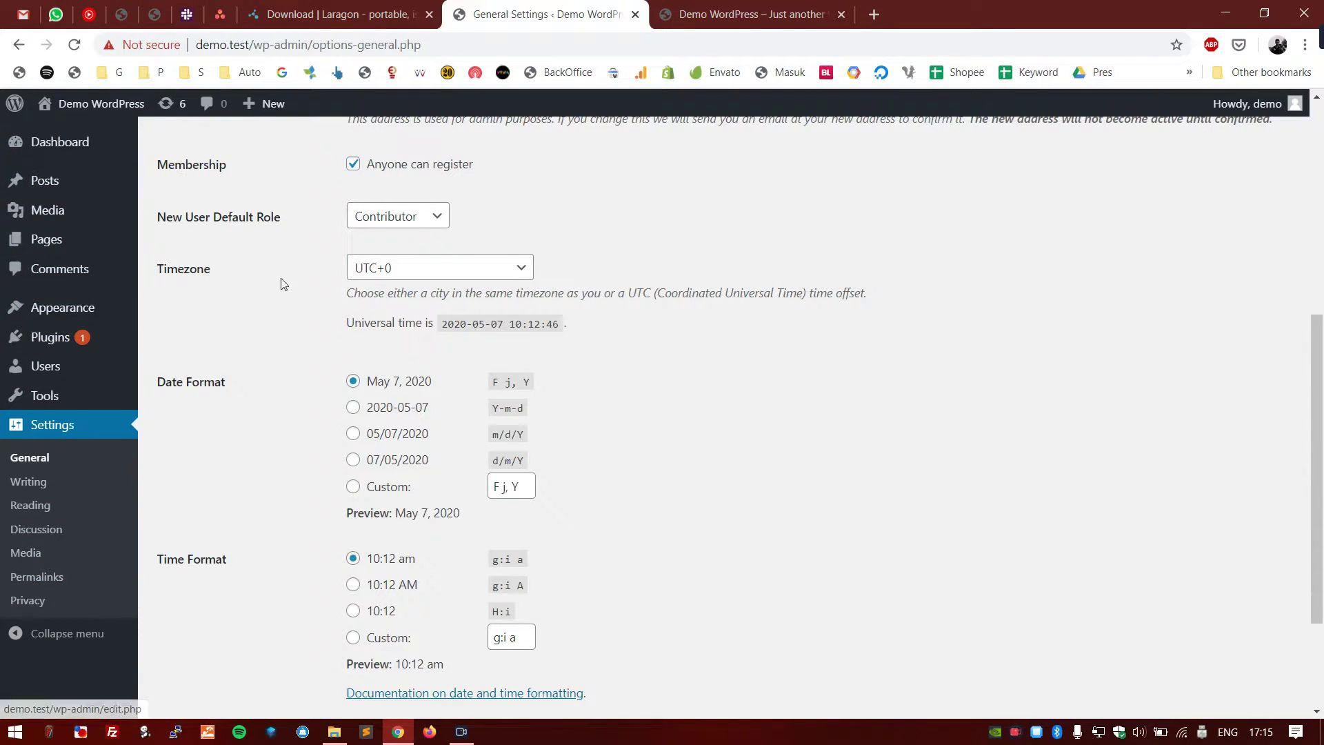
{"action": "scroll", "coordinate": [280, 279], "scroll_direction": "up", "scroll_amount": 1}
{"action": "scroll", "coordinate": [280, 279], "scroll_direction": "up", "scroll_amount": 1}
{"action": "left_click", "coordinate": [348, 337]}
{"action": "scroll", "coordinate": [315, 349], "scroll_direction": "up", "scroll_amount": 2}
{"action": "scroll", "coordinate": [317, 352], "scroll_direction": "down", "scroll_amount": 2}
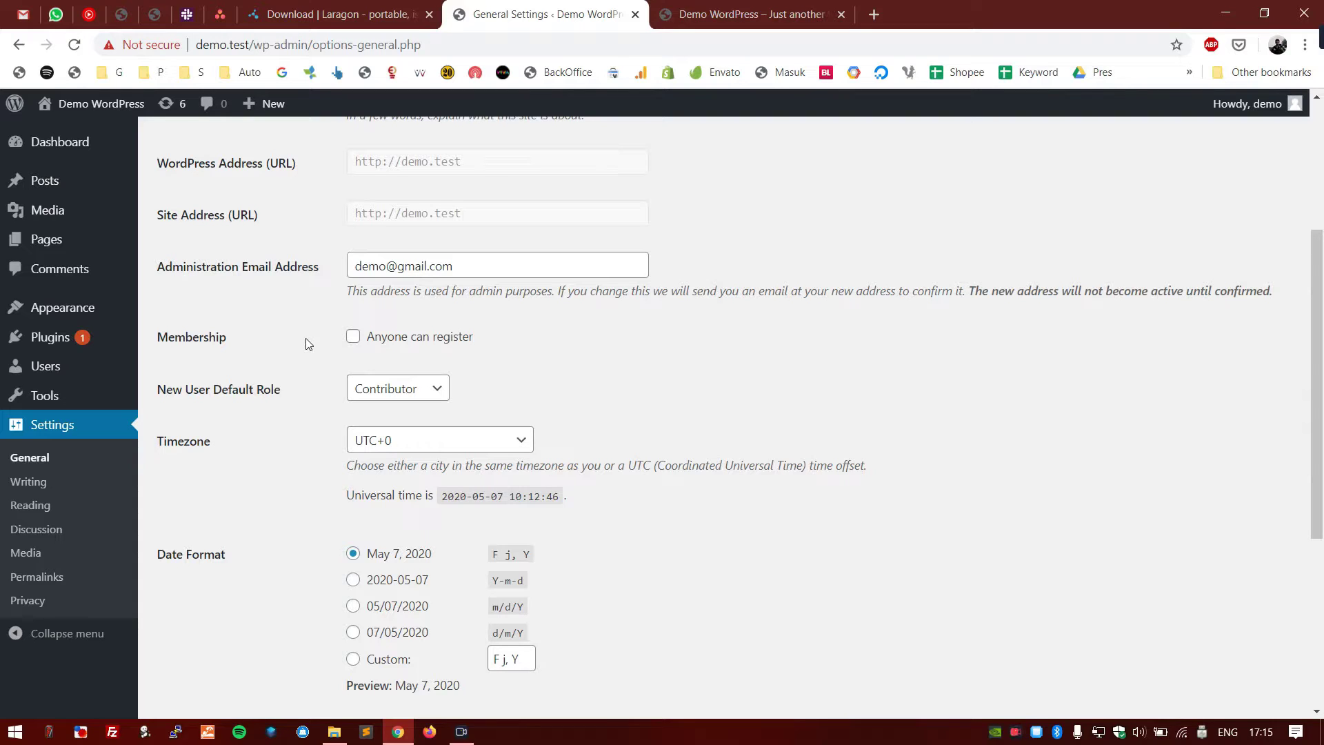
{"action": "scroll", "coordinate": [304, 344], "scroll_direction": "down", "scroll_amount": 3}
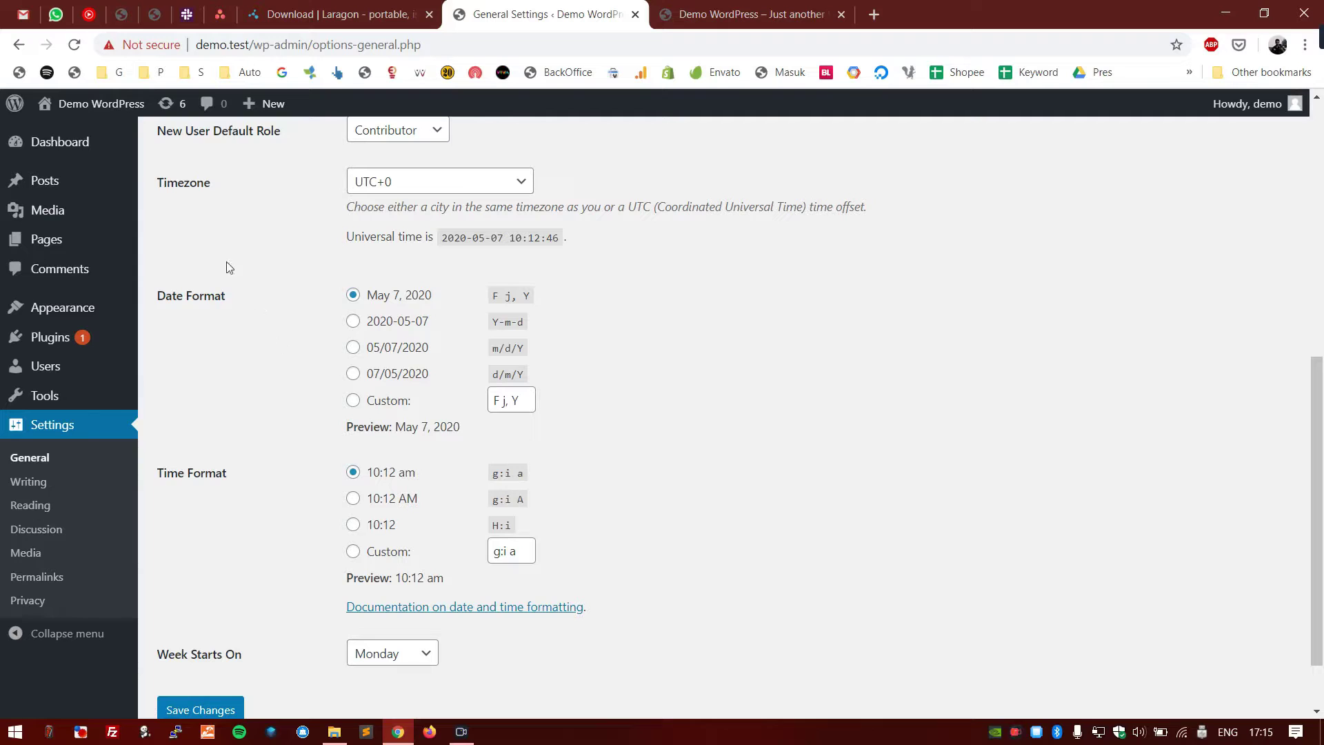
- Set the site timezone to Jakarta by typing 'jak' in the Timezone list
{"action": "double_click", "coordinate": [179, 191]}
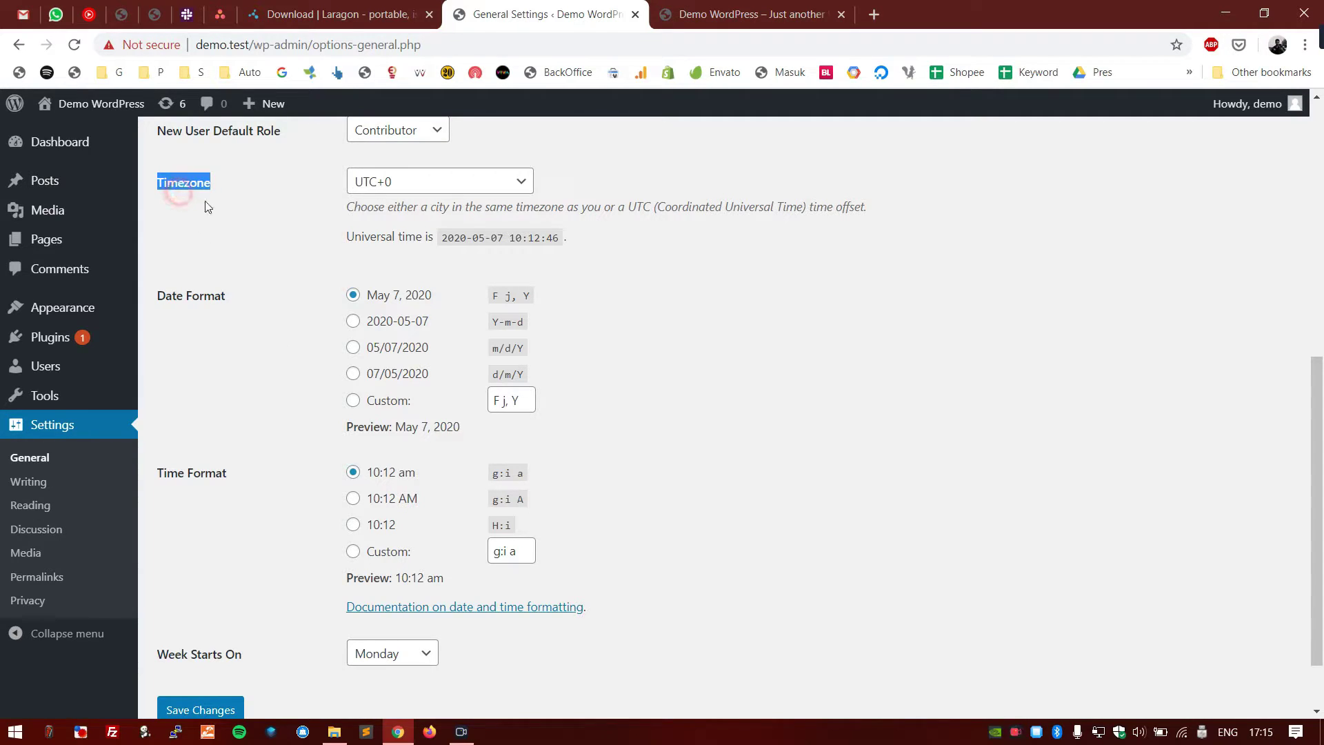
{"action": "left_click", "coordinate": [378, 186]}
{"action": "type", "text": "jak"}
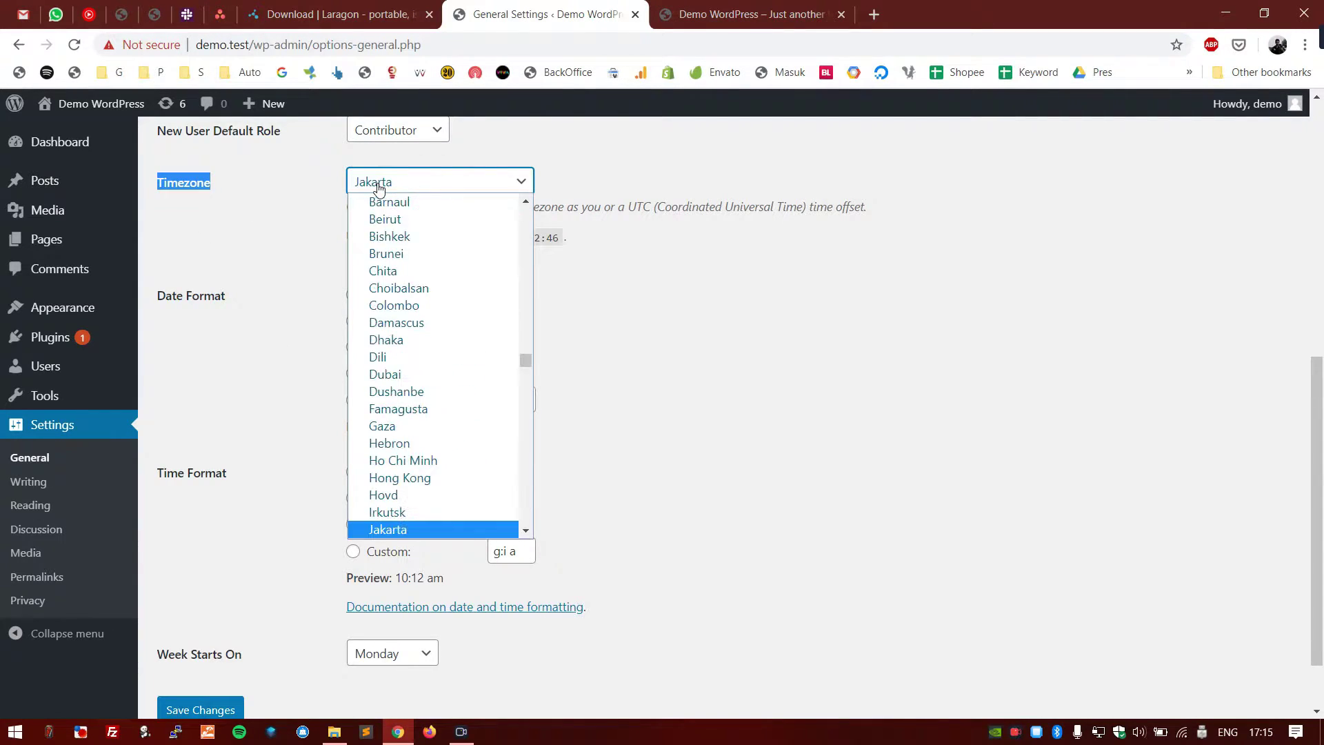
{"action": "key", "text": "Return"}
{"action": "left_click", "coordinate": [652, 250]}
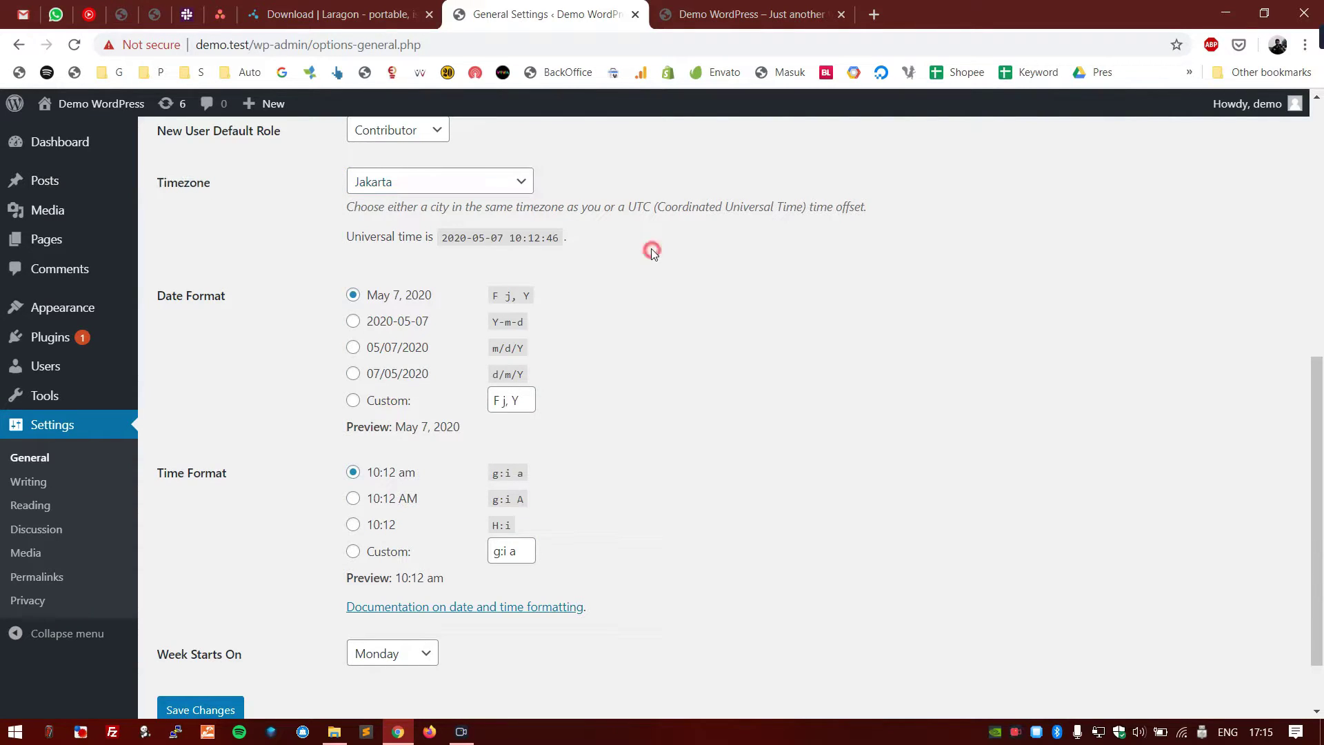
{"action": "left_click", "coordinate": [464, 181]}
{"action": "scroll", "coordinate": [476, 428], "scroll_direction": "down", "scroll_amount": 3}
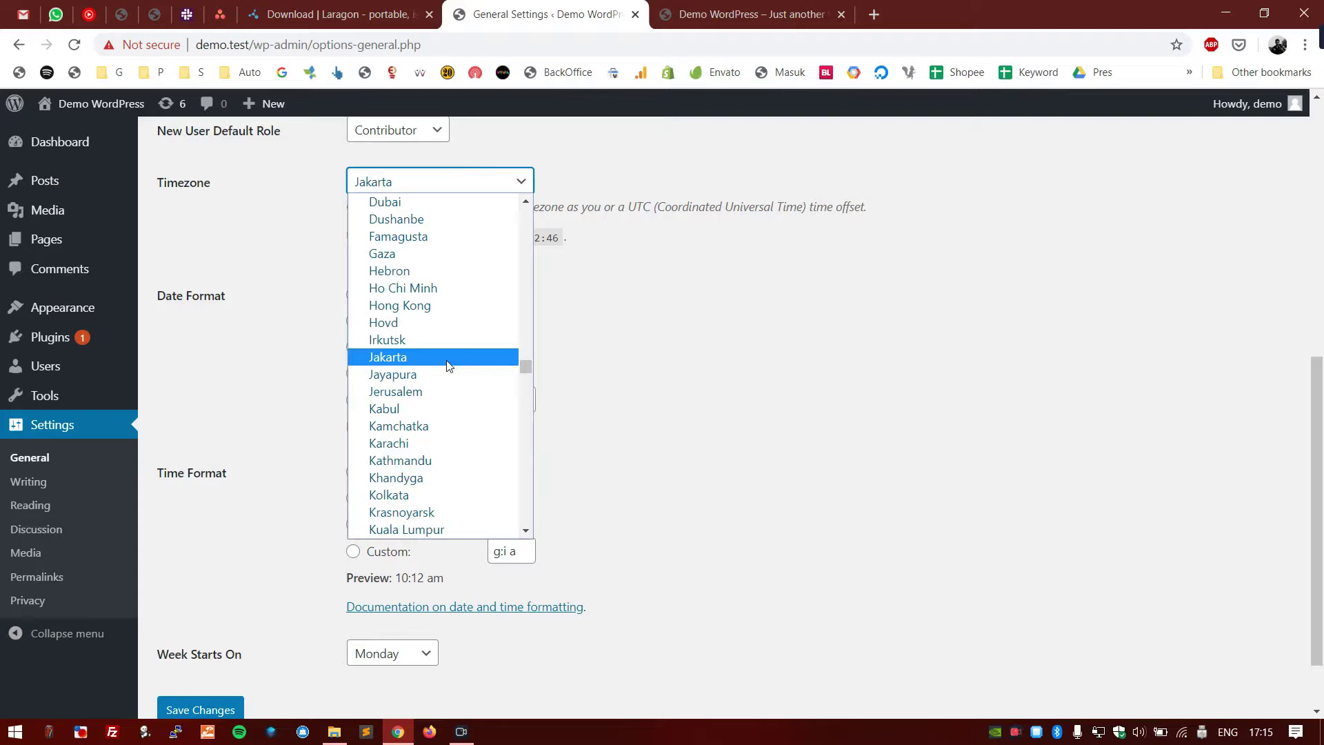
{"action": "key", "text": "Escape"}
{"action": "left_click", "coordinate": [765, 408]}
{"action": "scroll", "coordinate": [766, 408], "scroll_direction": "up", "scroll_amount": 1}
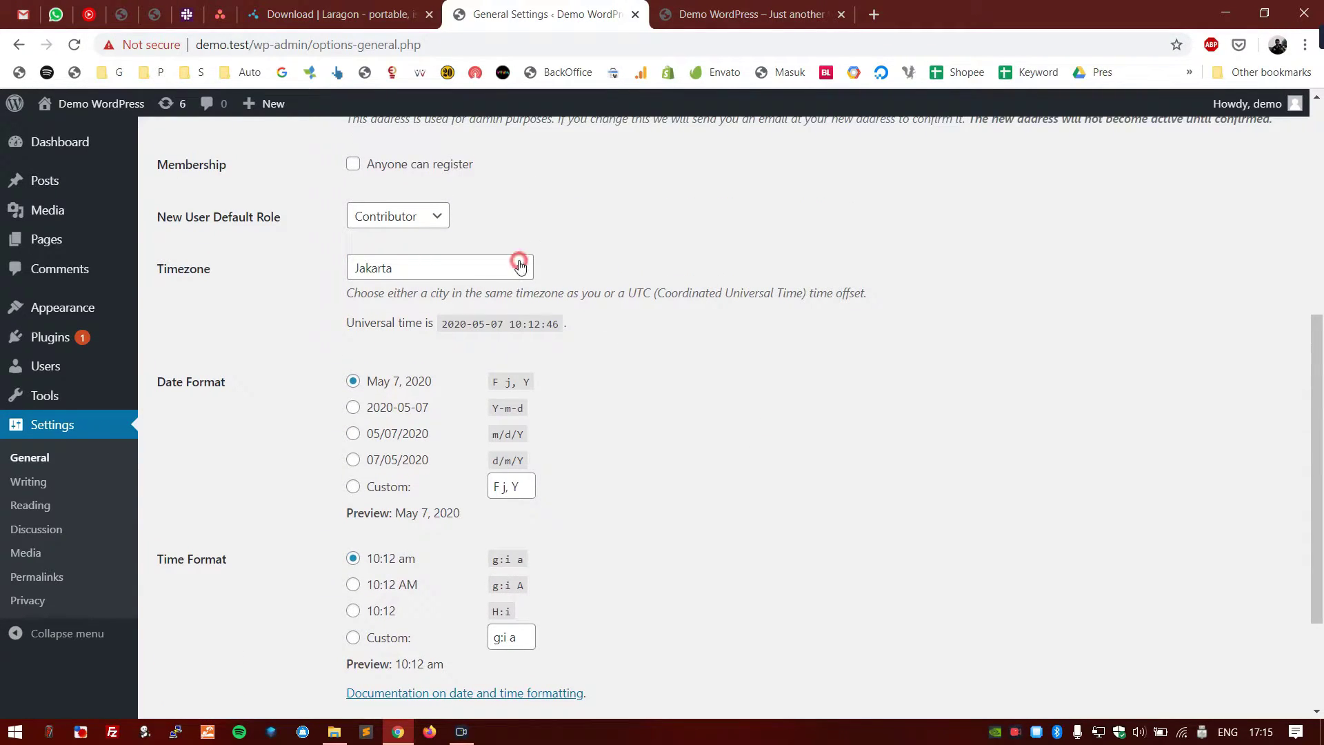
- Browse the timezone choices, then type 'jakarta' to reconfirm Jakarta as the timezone
{"action": "left_click", "coordinate": [520, 265]}
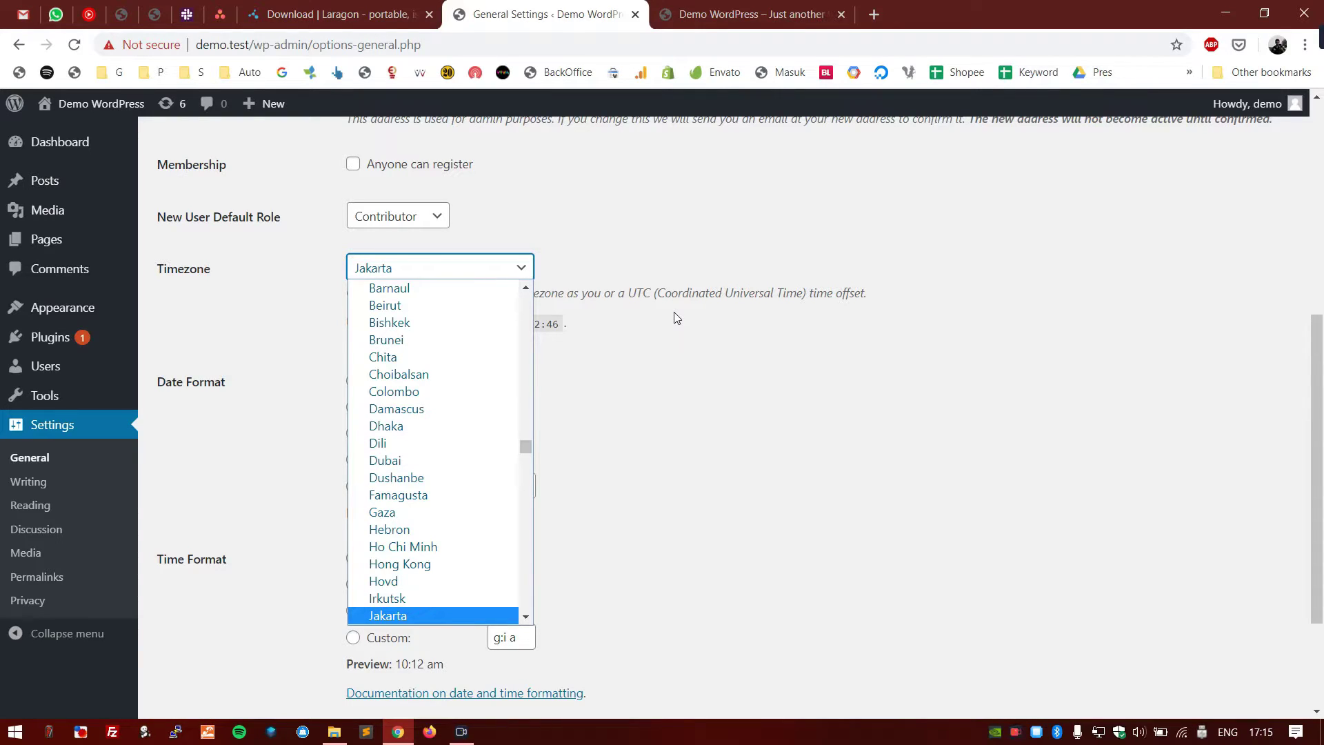
{"action": "key", "text": "b"}
{"action": "key", "text": "Down"}
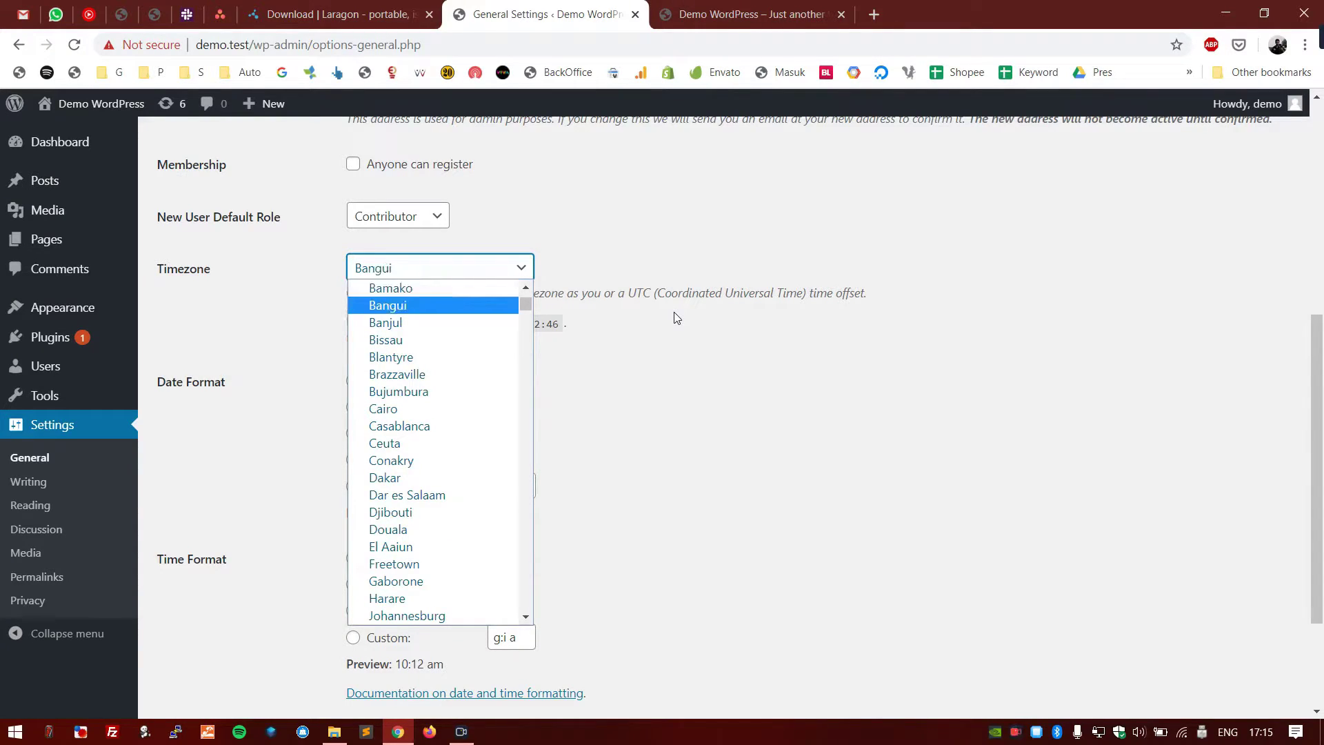
{"action": "key", "text": "Up"}
{"action": "key", "text": "Up"}
{"action": "key", "text": "Up"}
{"action": "key", "text": "Up"}
{"action": "key", "text": "Down"}
{"action": "key", "text": "Down"}
{"action": "key", "text": "Down"}
{"action": "key", "text": "Down"}
{"action": "key", "text": "Down"}
{"action": "key", "text": "Down"}
{"action": "key", "text": "Down"}
{"action": "key", "text": "Down"}
{"action": "key", "text": "Down"}
{"action": "key", "text": "Down"}
{"action": "key", "text": "Down"}
{"action": "key", "text": "Down"}
{"action": "key", "text": "Down"}
{"action": "key", "text": "Down"}
{"action": "key", "text": "Down"}
{"action": "key", "text": "Down"}
{"action": "key", "text": "Down"}
{"action": "key", "text": "Down"}
{"action": "key", "text": "Down"}
{"action": "key", "text": "Down"}
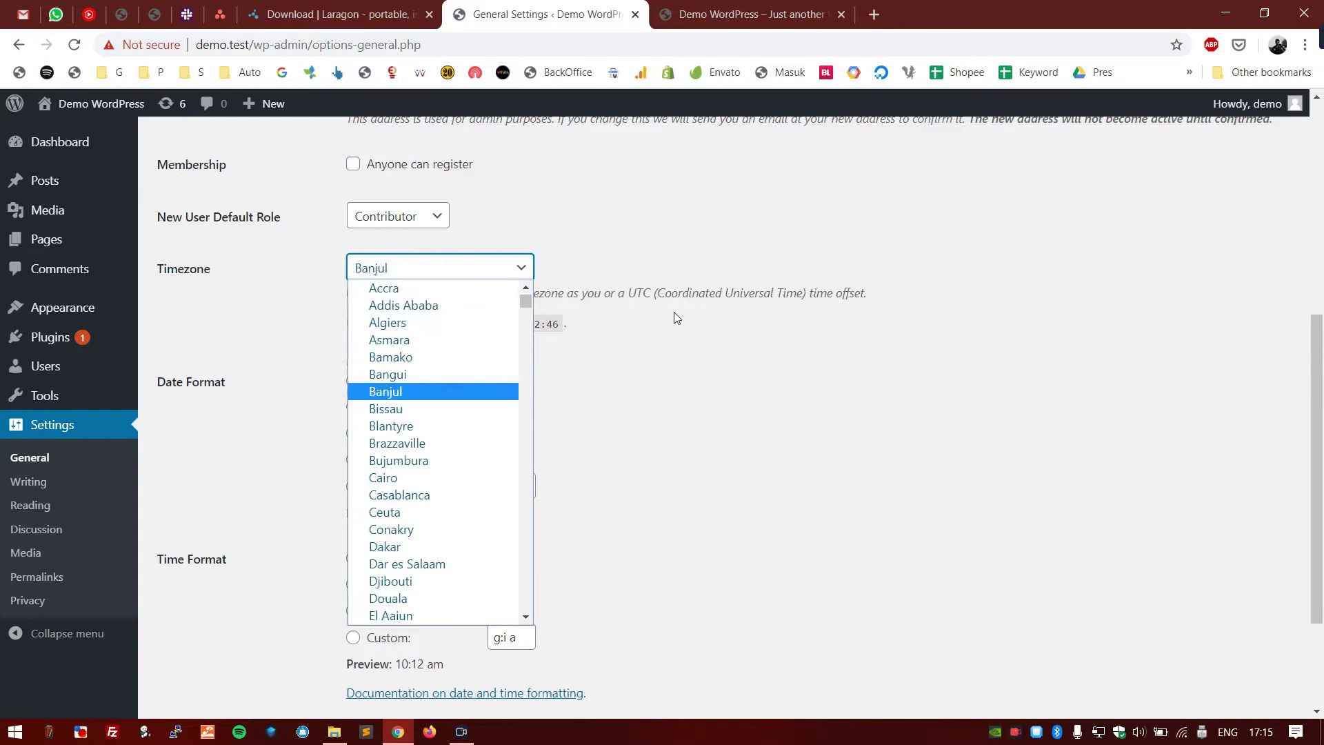
{"action": "key", "text": "Up"}
{"action": "key", "text": "Up"}
{"action": "key", "text": "Up"}
{"action": "key", "text": "Up"}
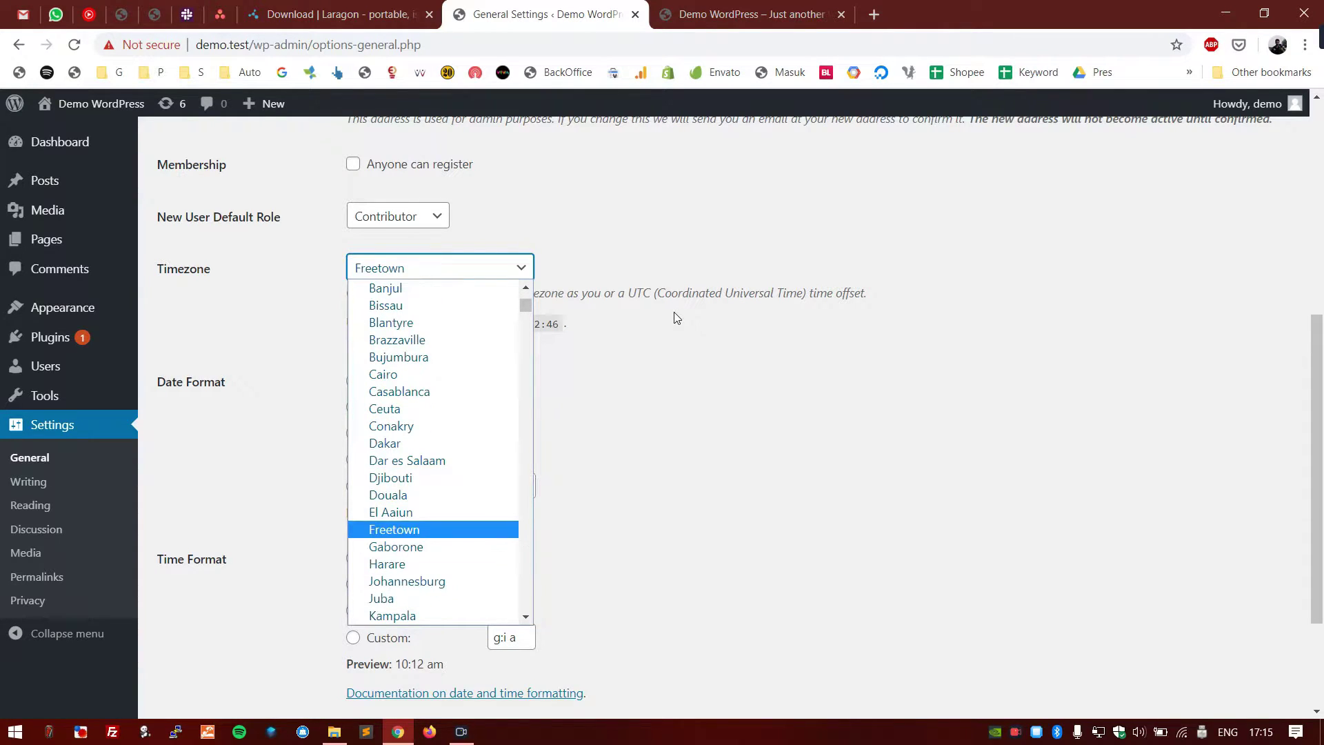
{"action": "key", "text": "Down"}
{"action": "key", "text": "Down"}
{"action": "key", "text": "Down"}
{"action": "key", "text": "Down"}
{"action": "key", "text": "Down"}
{"action": "key", "text": "Down"}
{"action": "key", "text": "Down"}
{"action": "key", "text": "Down"}
{"action": "key", "text": "Down"}
{"action": "key", "text": "Down"}
{"action": "key", "text": "Down"}
{"action": "key", "text": "Down"}
{"action": "key", "text": "Down"}
{"action": "key", "text": "Down"}
{"action": "key", "text": "Down"}
{"action": "key", "text": "Down"}
{"action": "key", "text": "Down"}
{"action": "key", "text": "Down"}
{"action": "key", "text": "Down"}
{"action": "key", "text": "Down"}
{"action": "key", "text": "Up"}
{"action": "key", "text": "Up"}
{"action": "key", "text": "Up"}
{"action": "key", "text": "Up"}
{"action": "key", "text": "Up"}
{"action": "key", "text": "Up"}
{"action": "key", "text": "Up"}
{"action": "key", "text": "Up"}
{"action": "key", "text": "Up"}
{"action": "key", "text": "Up"}
{"action": "key", "text": "Up"}
{"action": "key", "text": "Up"}
{"action": "key", "text": "Up"}
{"action": "key", "text": "Up"}
{"action": "key", "text": "Up"}
{"action": "key", "text": "Up"}
{"action": "key", "text": "Up"}
{"action": "key", "text": "Up"}
{"action": "key", "text": "Up"}
{"action": "key", "text": "Up"}
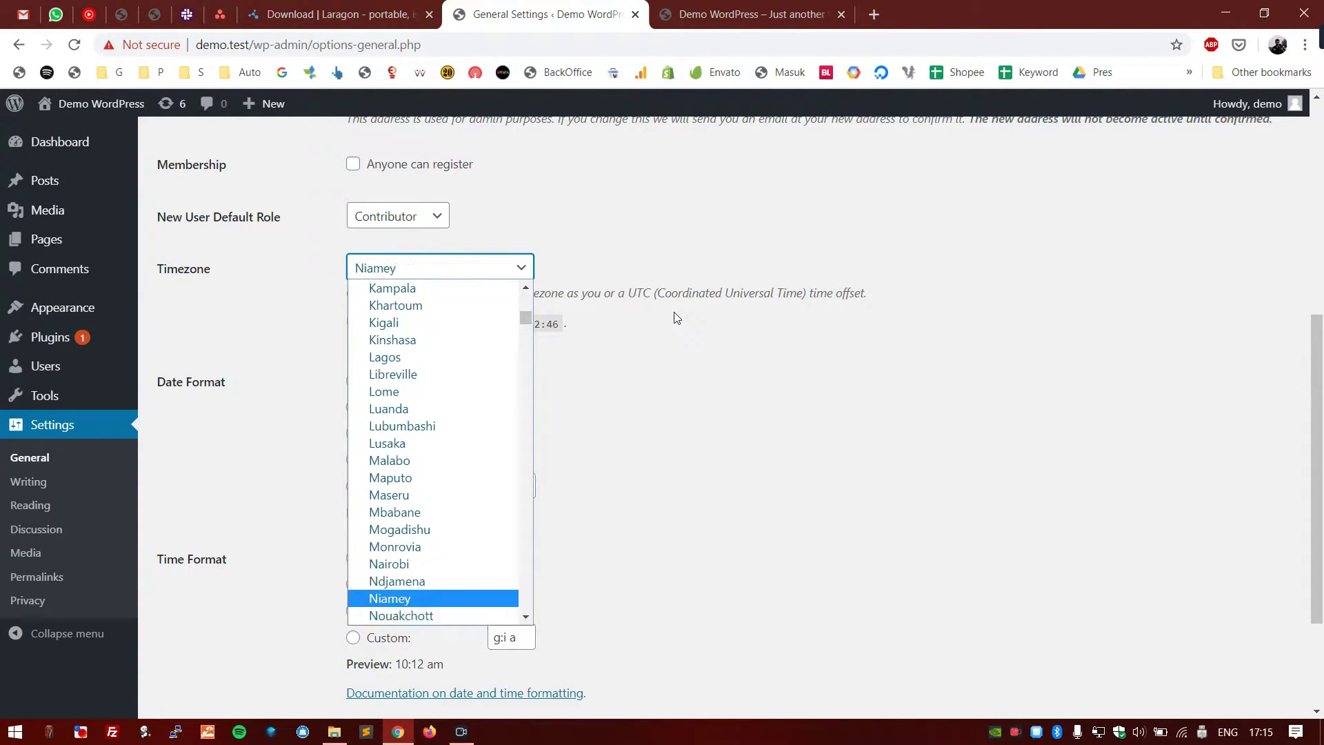
{"action": "key", "text": "Down"}
{"action": "key", "text": "Down"}
{"action": "key", "text": "Down"}
{"action": "key", "text": "Down"}
{"action": "key", "text": "Down"}
{"action": "key", "text": "Down"}
{"action": "key", "text": "Down"}
{"action": "key", "text": "Down"}
{"action": "key", "text": "Down"}
{"action": "key", "text": "Down"}
{"action": "key", "text": "Down"}
{"action": "key", "text": "Down"}
{"action": "key", "text": "Down"}
{"action": "key", "text": "Down"}
{"action": "key", "text": "Down"}
{"action": "key", "text": "Down"}
{"action": "key", "text": "Down"}
{"action": "key", "text": "Down"}
{"action": "key", "text": "Down"}
{"action": "key", "text": "Down"}
{"action": "key", "text": "Down"}
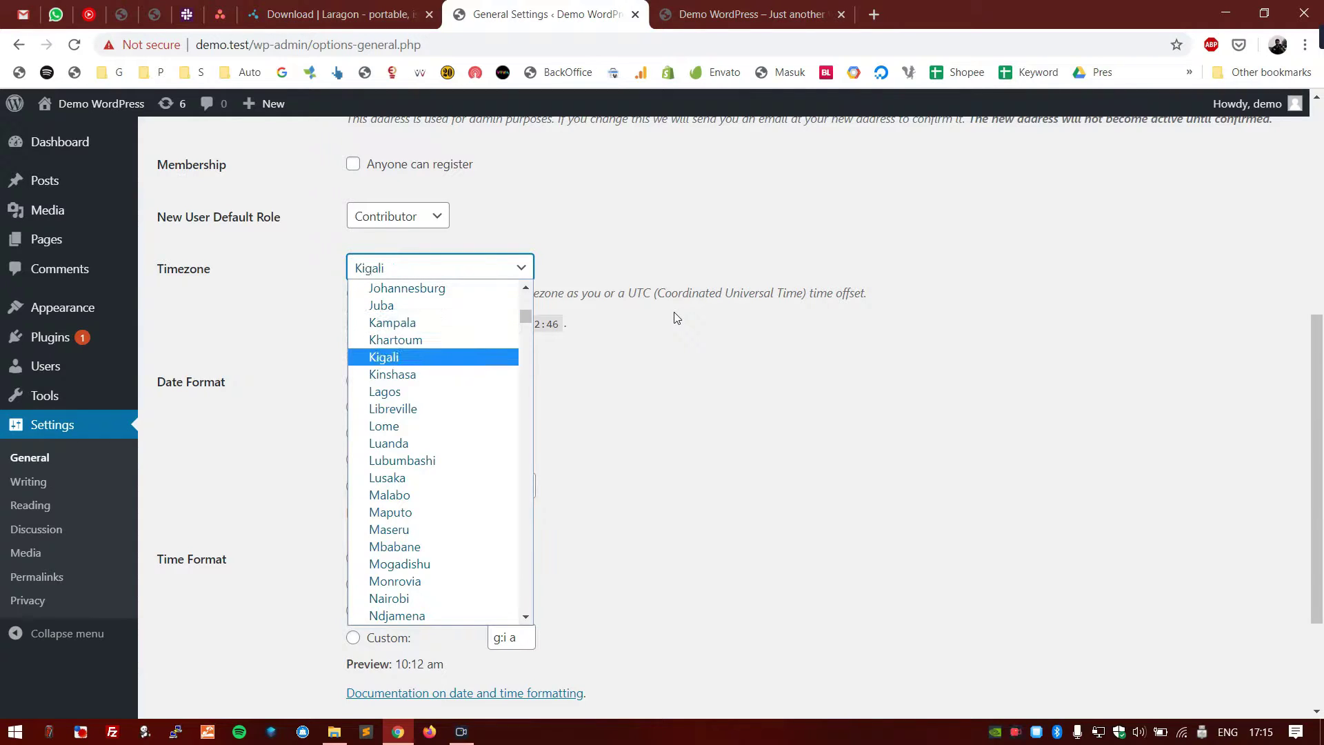
{"action": "left_click", "coordinate": [676, 317]}
{"action": "left_click", "coordinate": [485, 271]}
{"action": "type", "text": "jakarta"}
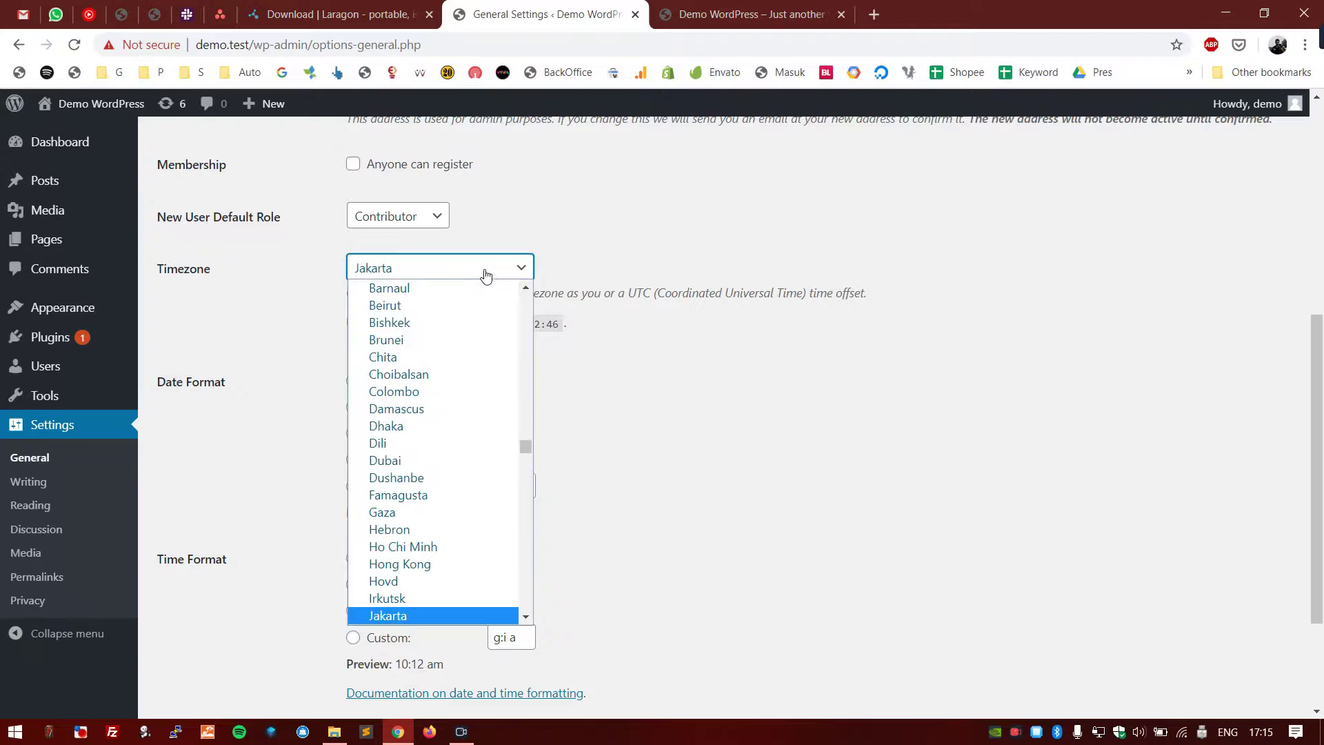
{"action": "key", "text": "Return"}
{"action": "left_click", "coordinate": [643, 415]}
{"action": "scroll", "coordinate": [643, 415], "scroll_direction": "down", "scroll_amount": 1}
{"action": "scroll", "coordinate": [642, 416], "scroll_direction": "down", "scroll_amount": 2}
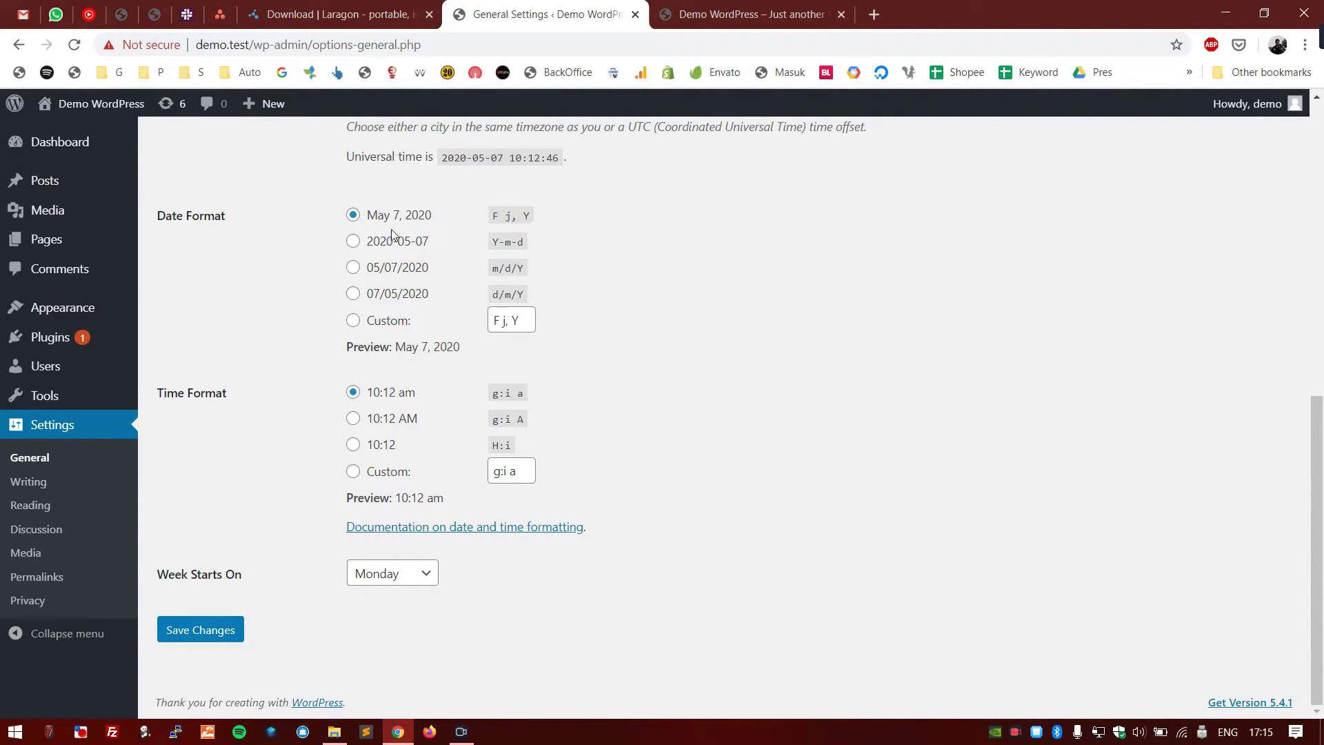
- Choose the 10:12 AM (g:i A) time format and save the general settings
{"action": "left_click", "coordinate": [399, 418]}
{"action": "key", "text": "F5"}
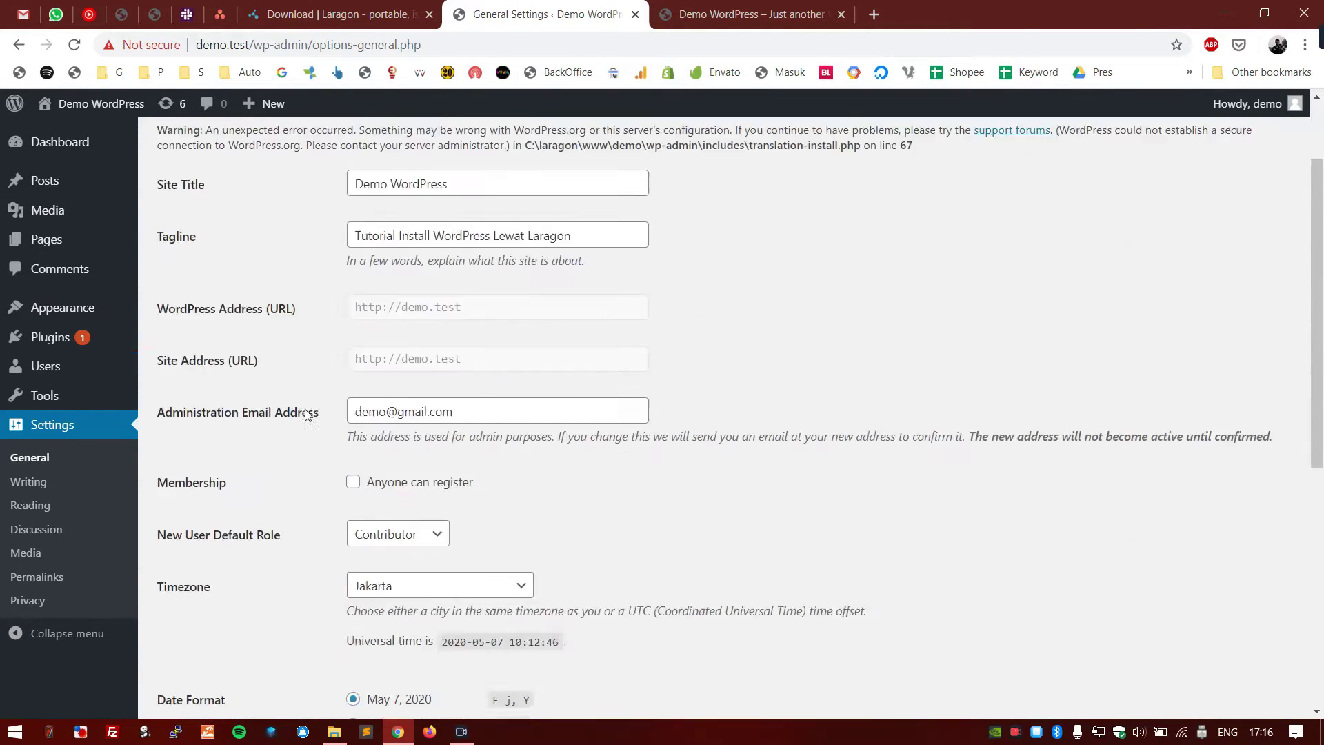
{"action": "scroll", "coordinate": [305, 410], "scroll_direction": "down", "scroll_amount": 4}
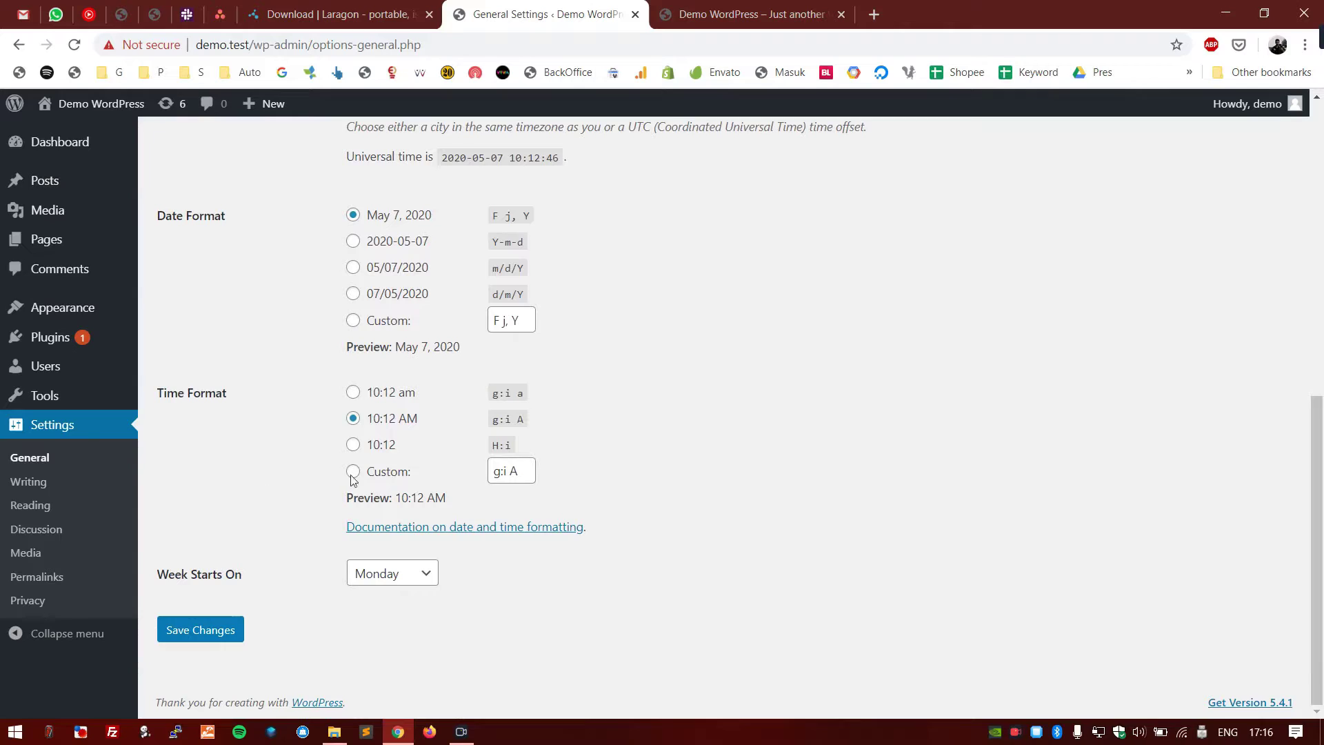
{"action": "left_click", "coordinate": [237, 629]}
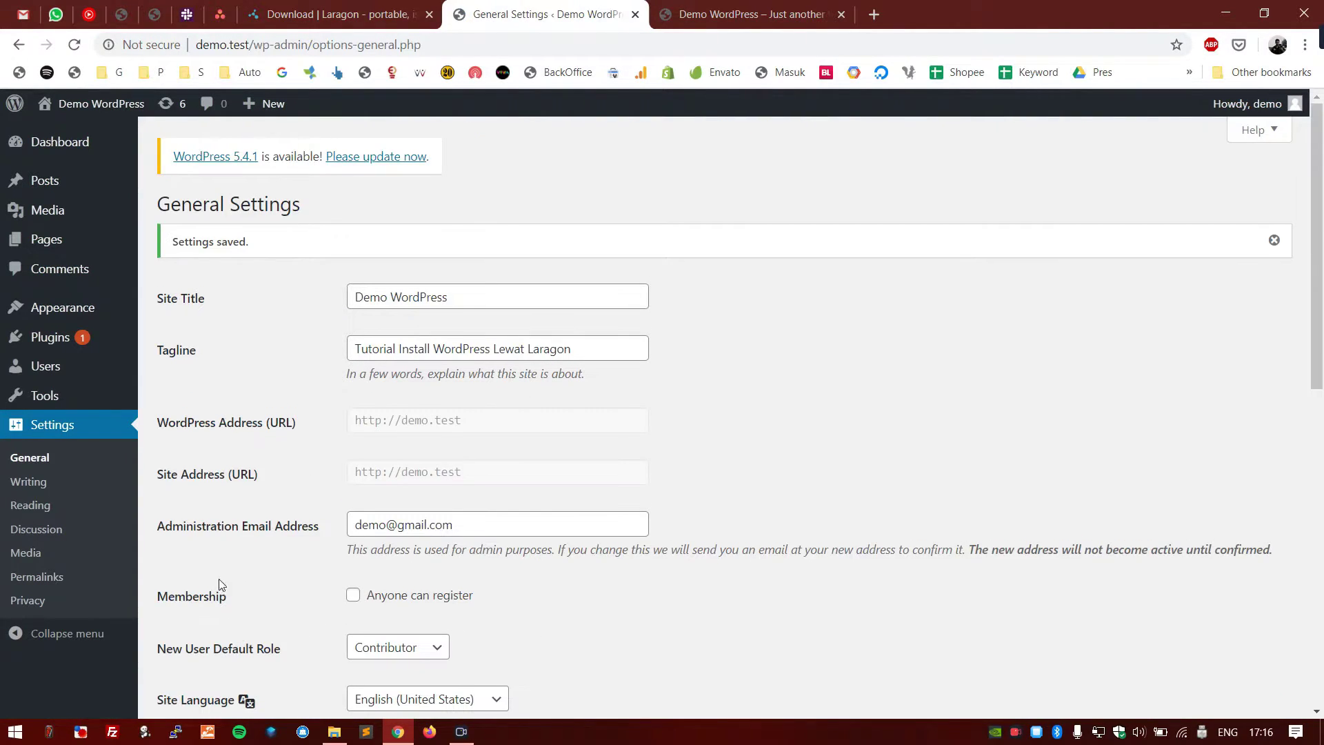
{"action": "scroll", "coordinate": [152, 474], "scroll_direction": "down", "scroll_amount": 2}
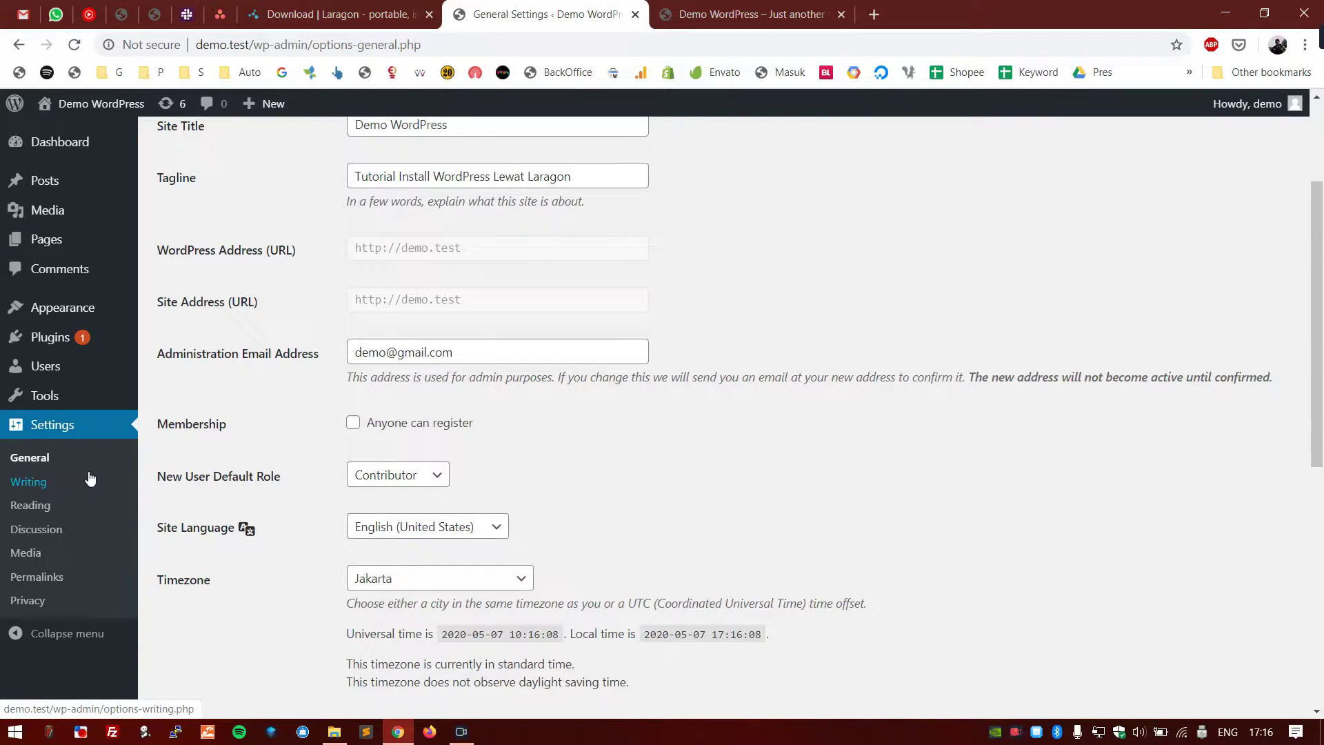
- Open Writing Settings and check the Default Post Category options
{"action": "left_click", "coordinate": [90, 478]}
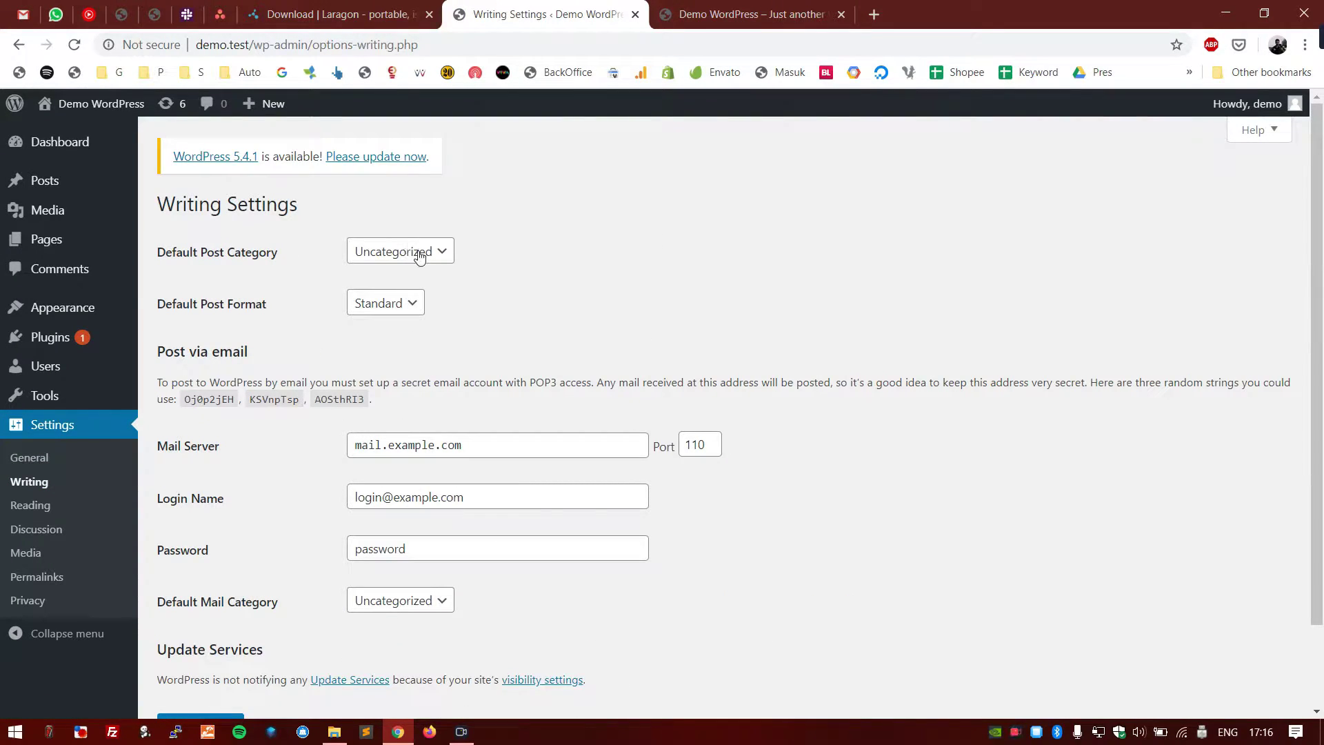
{"action": "scroll", "coordinate": [644, 334], "scroll_direction": "down", "scroll_amount": 2}
{"action": "scroll", "coordinate": [646, 343], "scroll_direction": "up", "scroll_amount": 2}
{"action": "left_click", "coordinate": [564, 266]}
{"action": "left_click", "coordinate": [368, 263]}
{"action": "left_click", "coordinate": [325, 267]}
- Compare the front page's UNCATEGORIZED label, then recheck Default Post Category and Default Post Format
{"action": "left_click", "coordinate": [675, 11]}
{"action": "left_click_drag", "start_coordinate": [731, 287], "coordinate": [593, 274]}
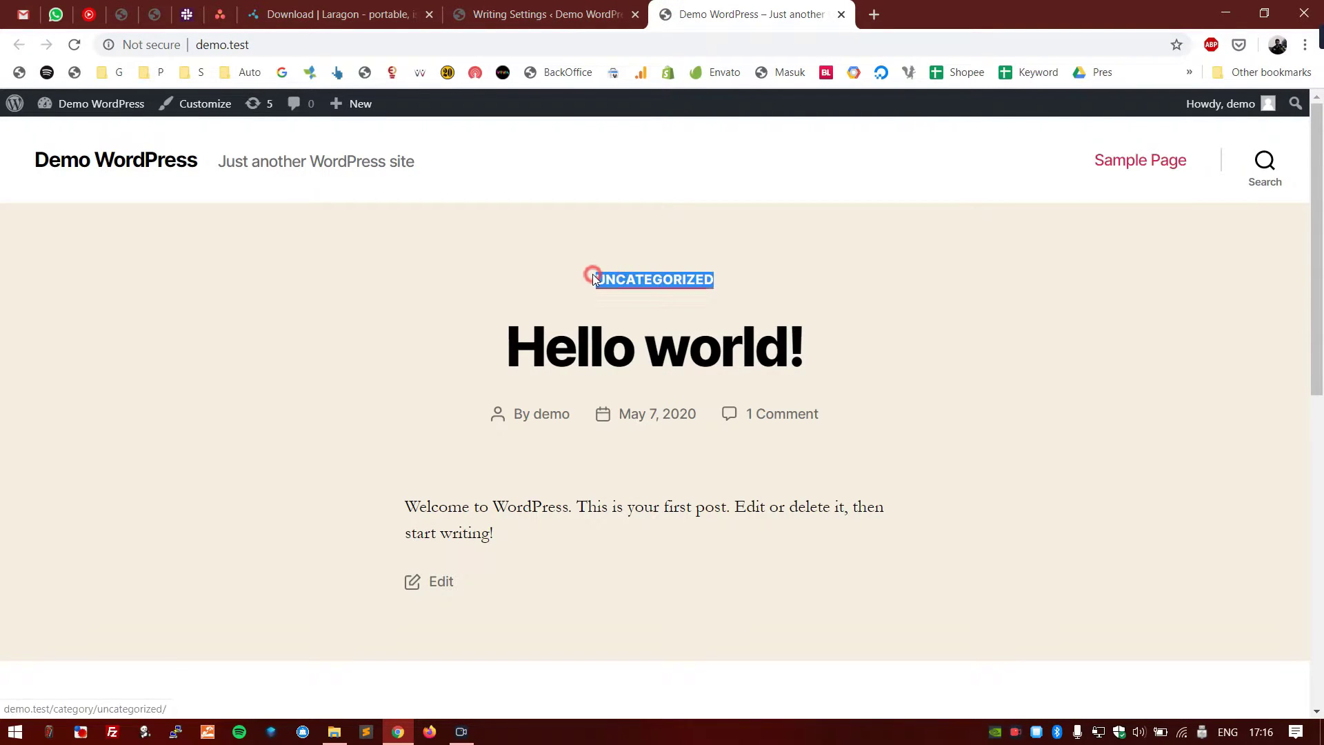
{"action": "left_click", "coordinate": [528, 278]}
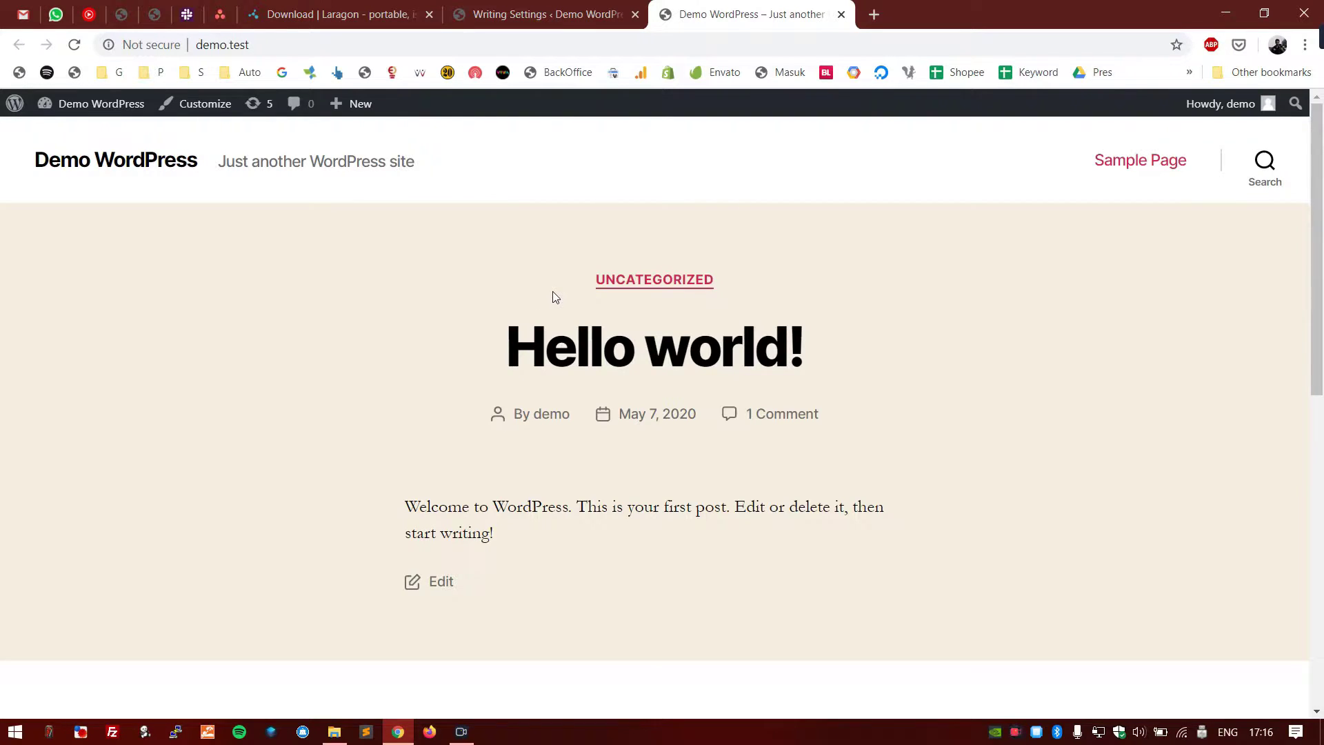
{"action": "left_click", "coordinate": [537, 19]}
{"action": "mouse_move", "coordinate": [88, 194]}
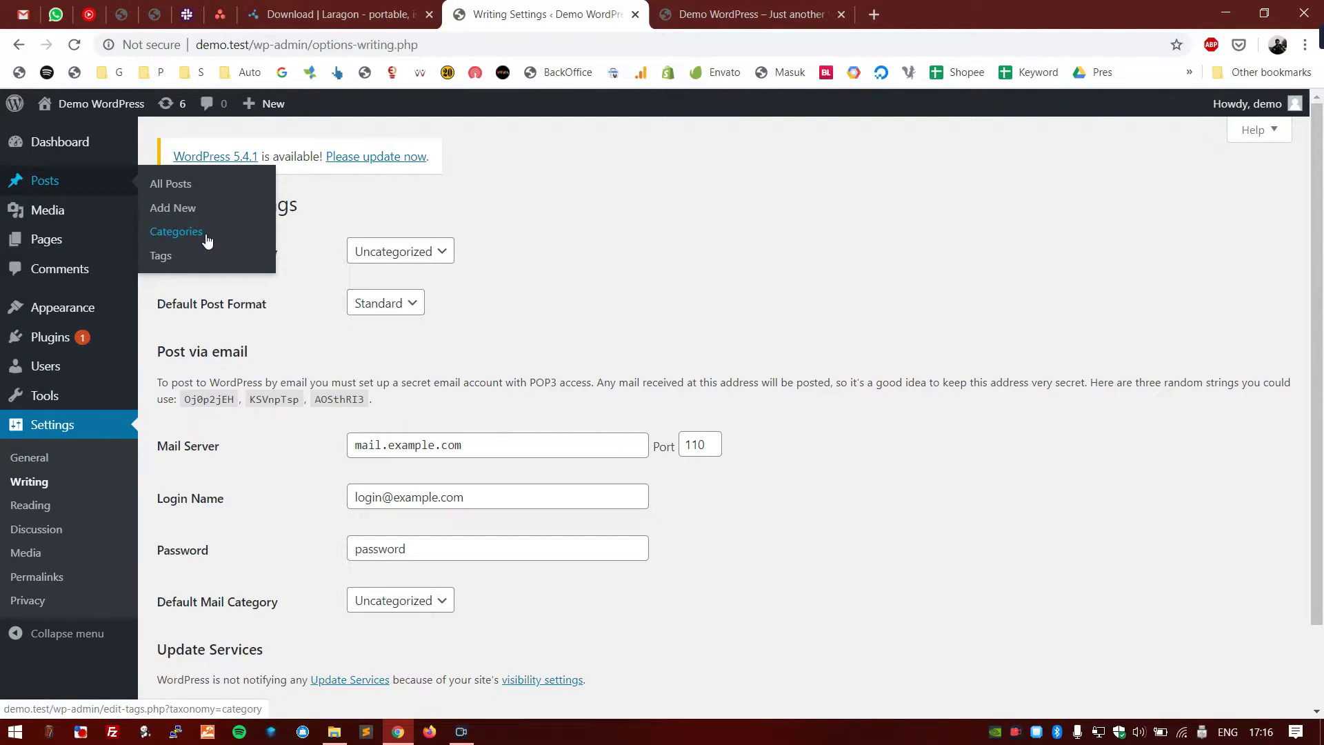
{"action": "left_click", "coordinate": [406, 251]}
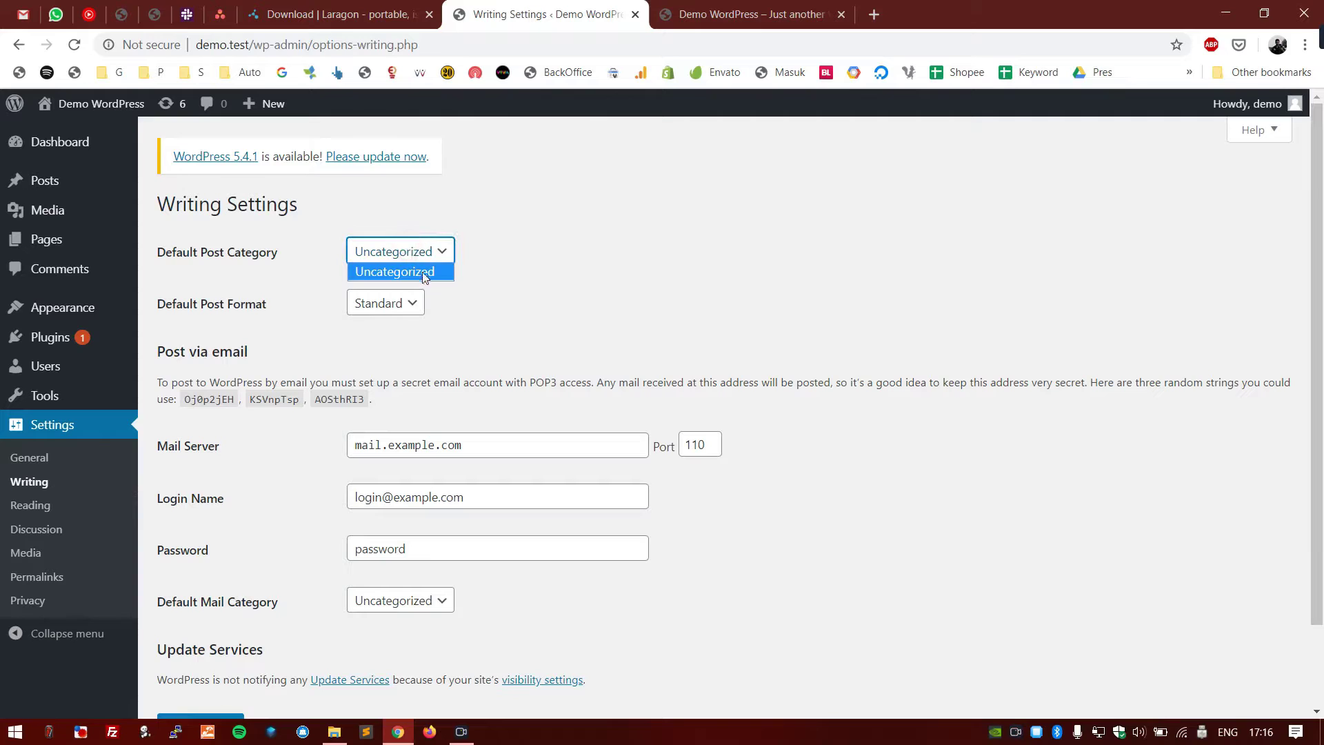
{"action": "left_click", "coordinate": [539, 298]}
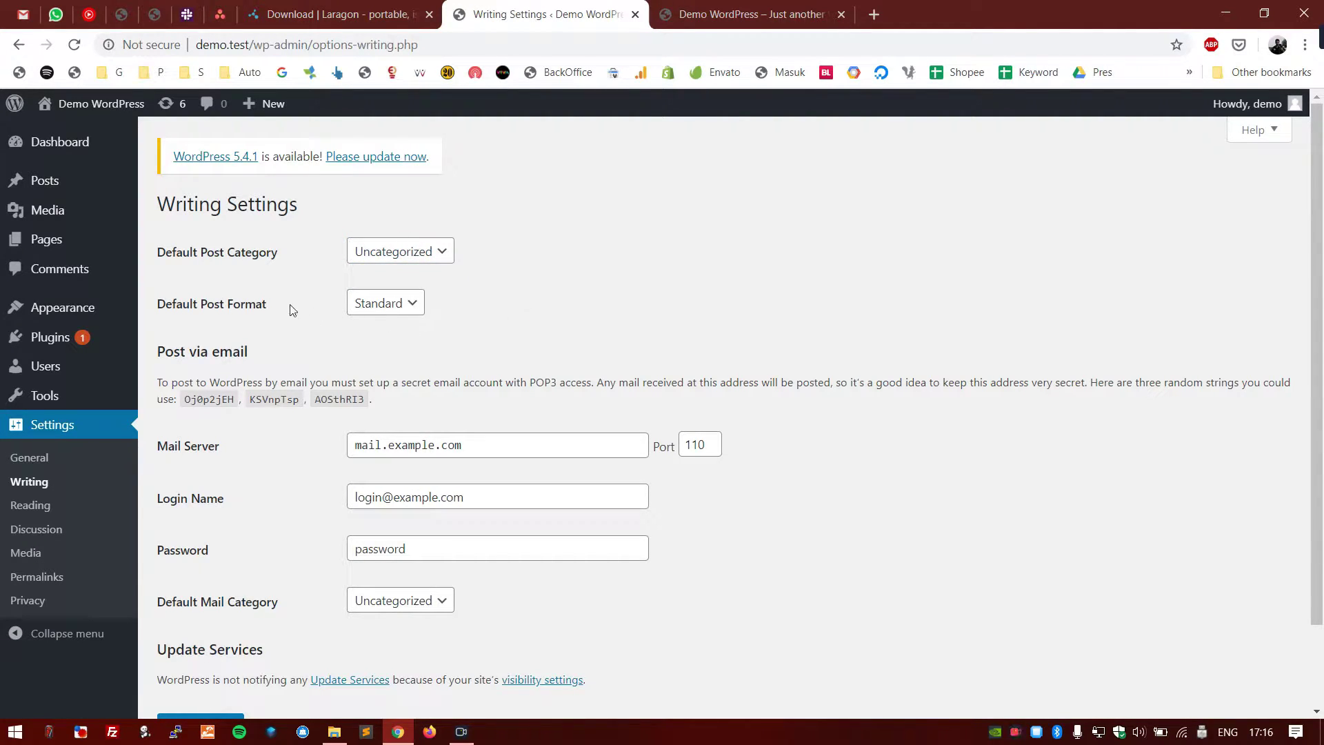
{"action": "left_click_drag", "start_coordinate": [273, 304], "coordinate": [163, 312]}
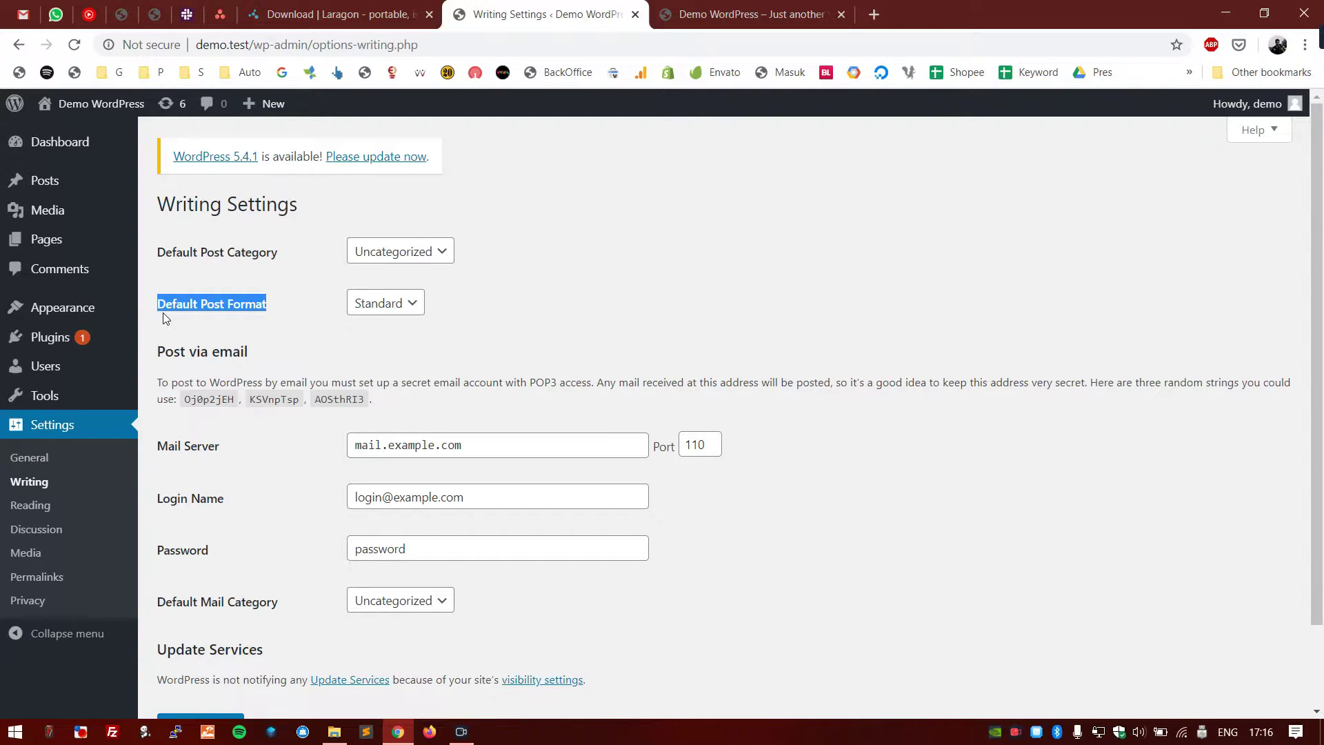
{"action": "left_click", "coordinate": [402, 304]}
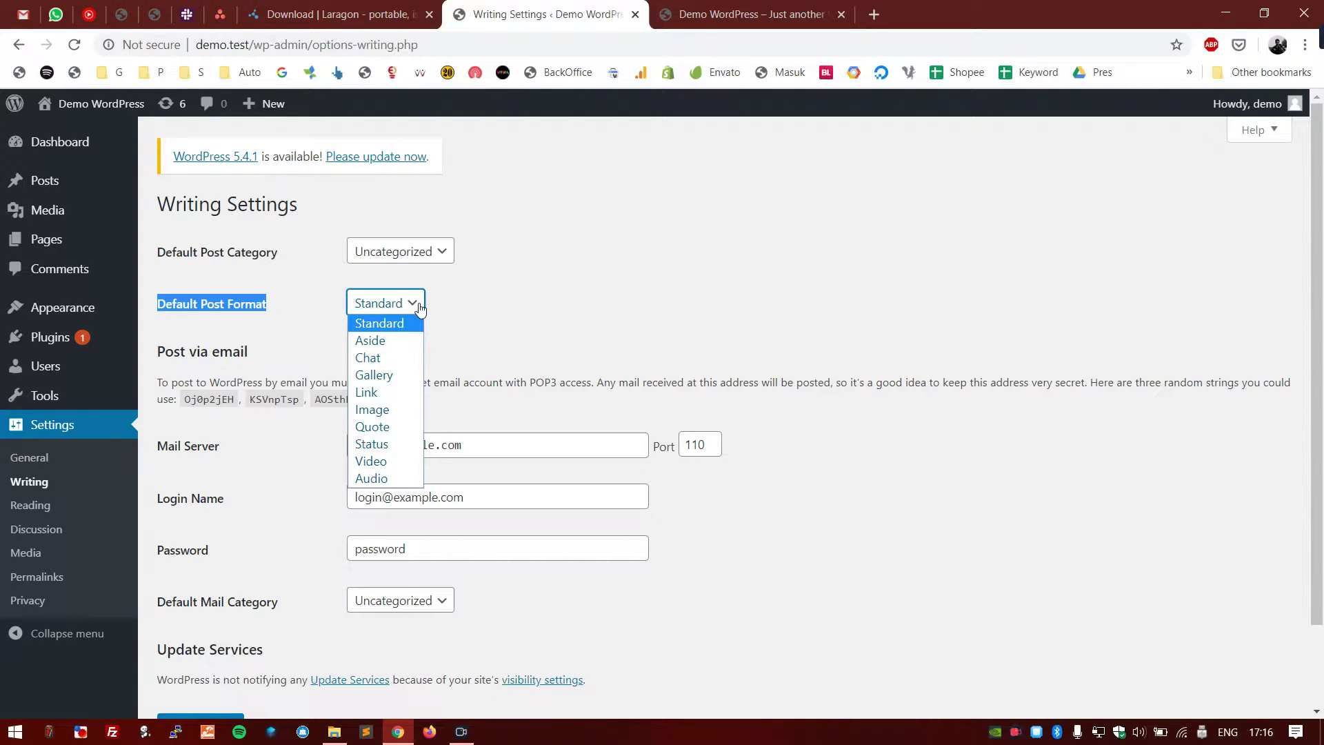
{"action": "left_click", "coordinate": [673, 8]}
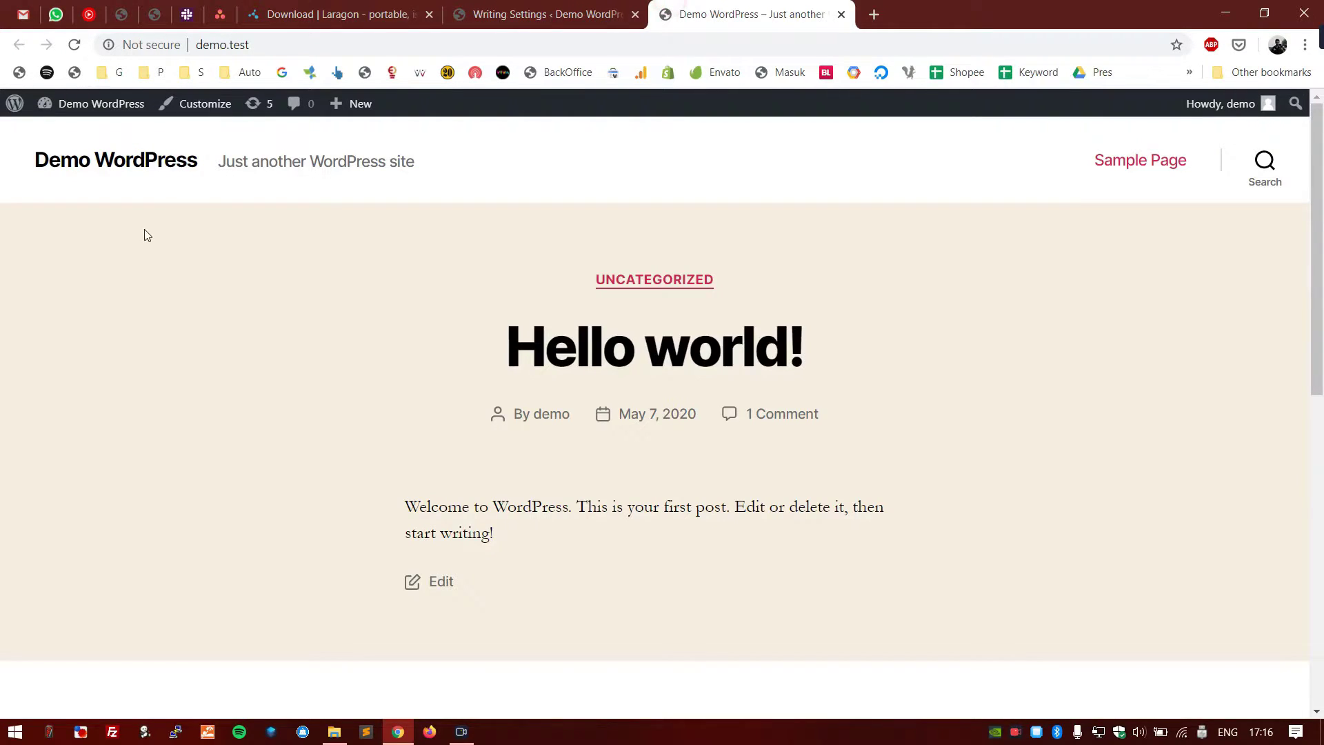
{"action": "scroll", "coordinate": [143, 231], "scroll_direction": "down", "scroll_amount": 5}
{"action": "scroll", "coordinate": [144, 232], "scroll_direction": "up", "scroll_amount": 5}
{"action": "left_click", "coordinate": [503, 9]}
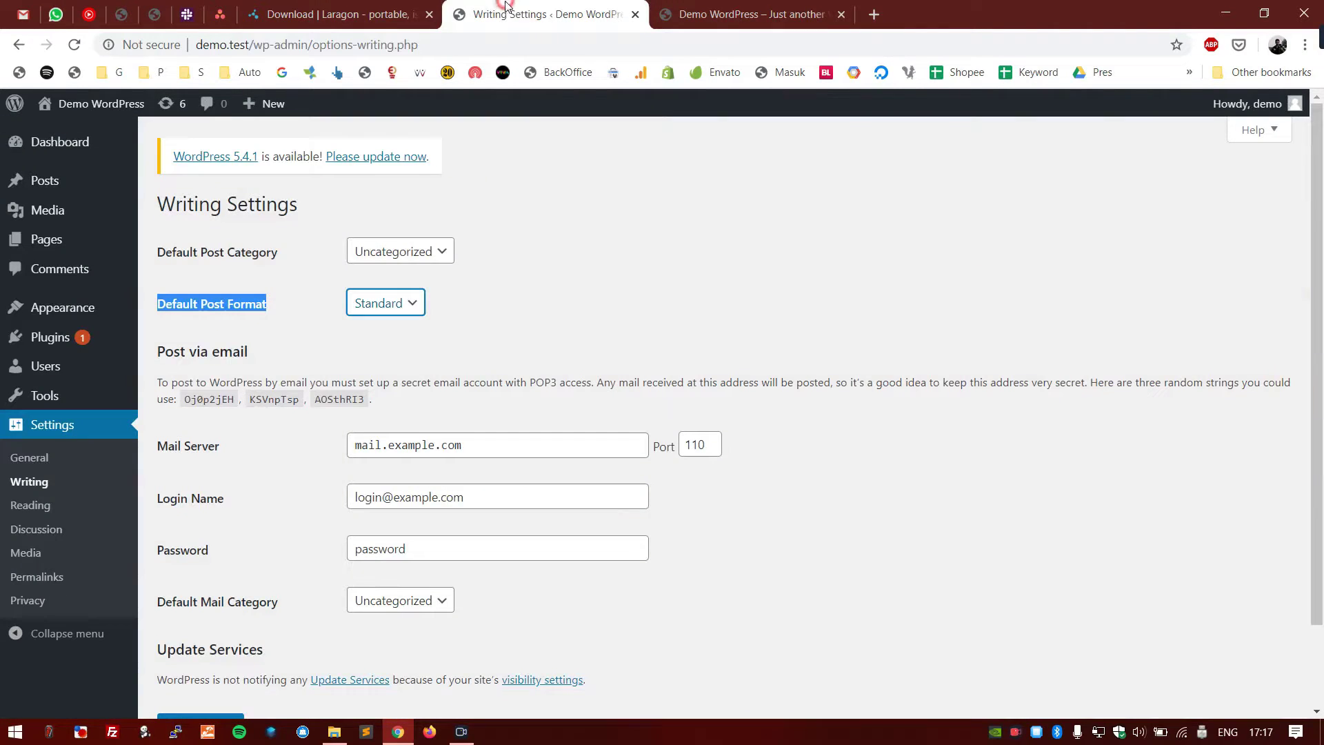
{"action": "left_click", "coordinate": [501, 280]}
{"action": "left_click", "coordinate": [403, 304]}
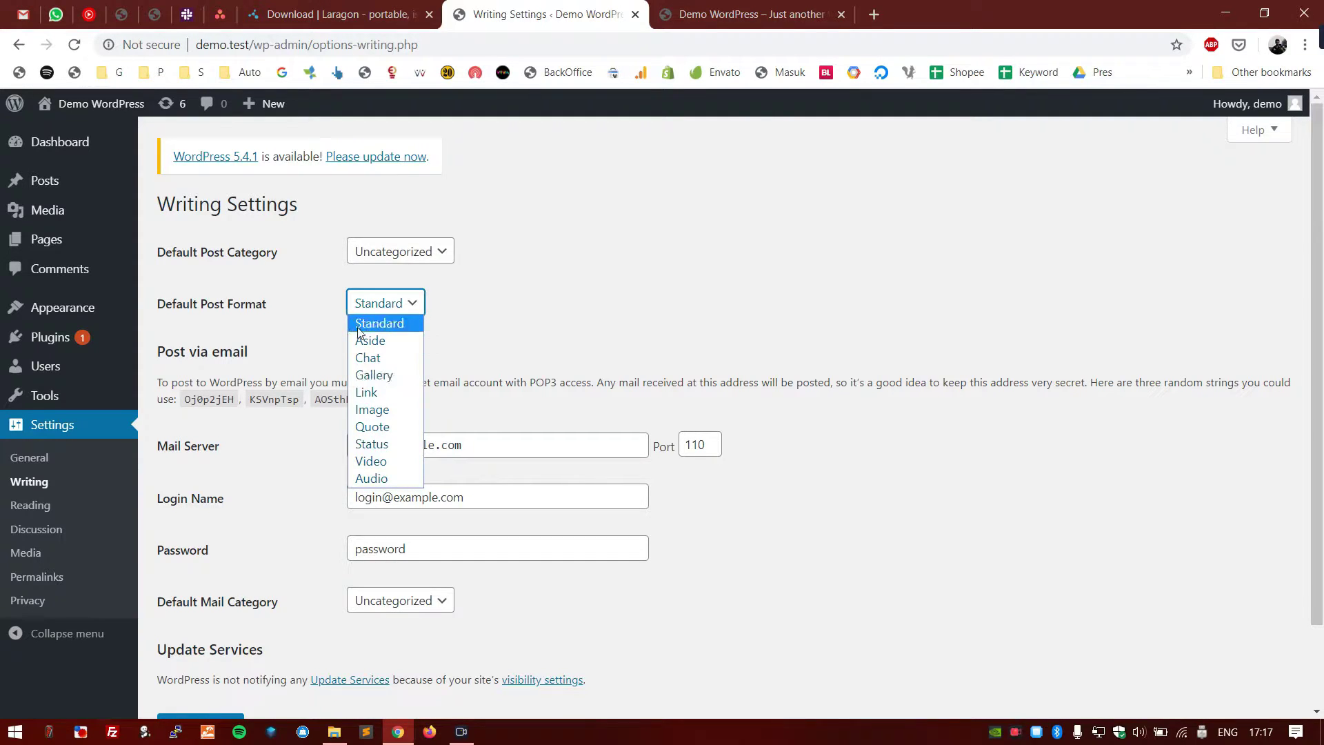
{"action": "left_click", "coordinate": [305, 318]}
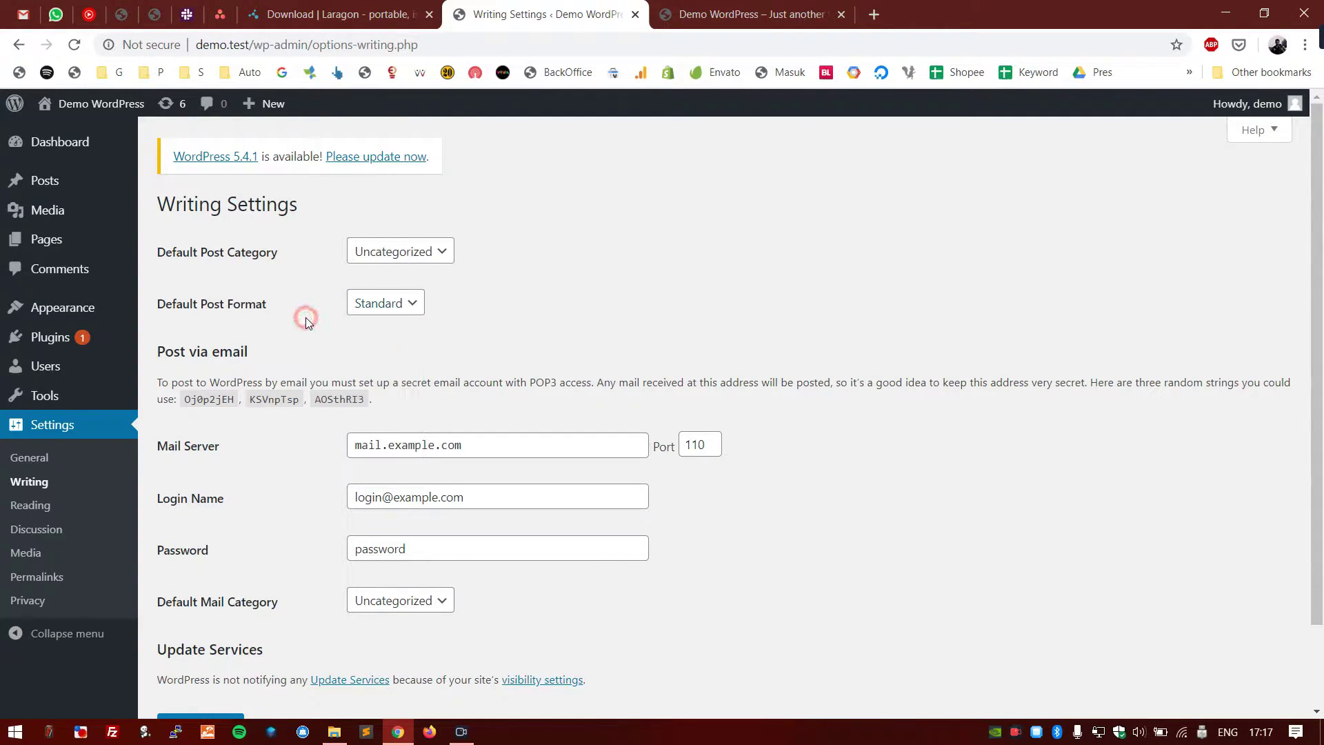
{"action": "scroll", "coordinate": [308, 322], "scroll_direction": "down", "scroll_amount": 2}
{"action": "scroll", "coordinate": [307, 323], "scroll_direction": "up", "scroll_amount": 2}
{"action": "scroll", "coordinate": [386, 228], "scroll_direction": "down", "scroll_amount": 2}
{"action": "left_click", "coordinate": [395, 217]}
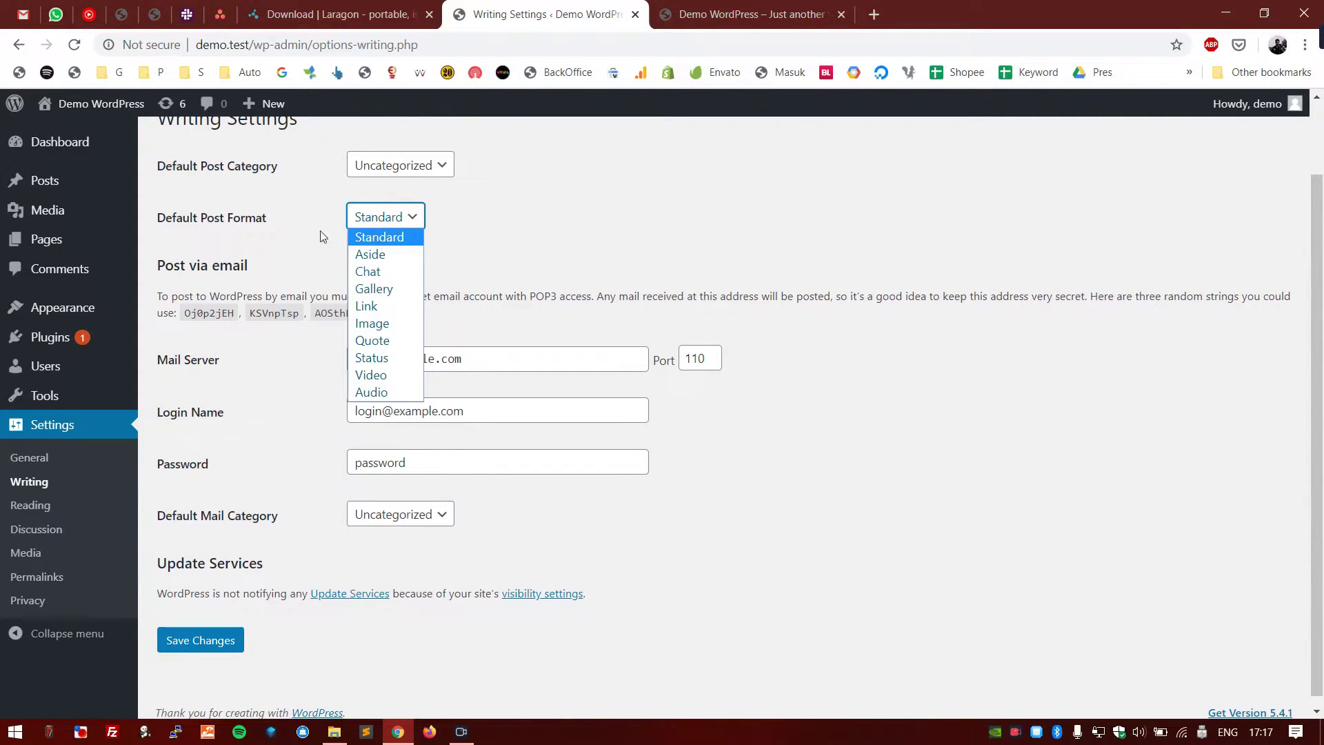
{"action": "left_click", "coordinate": [292, 230]}
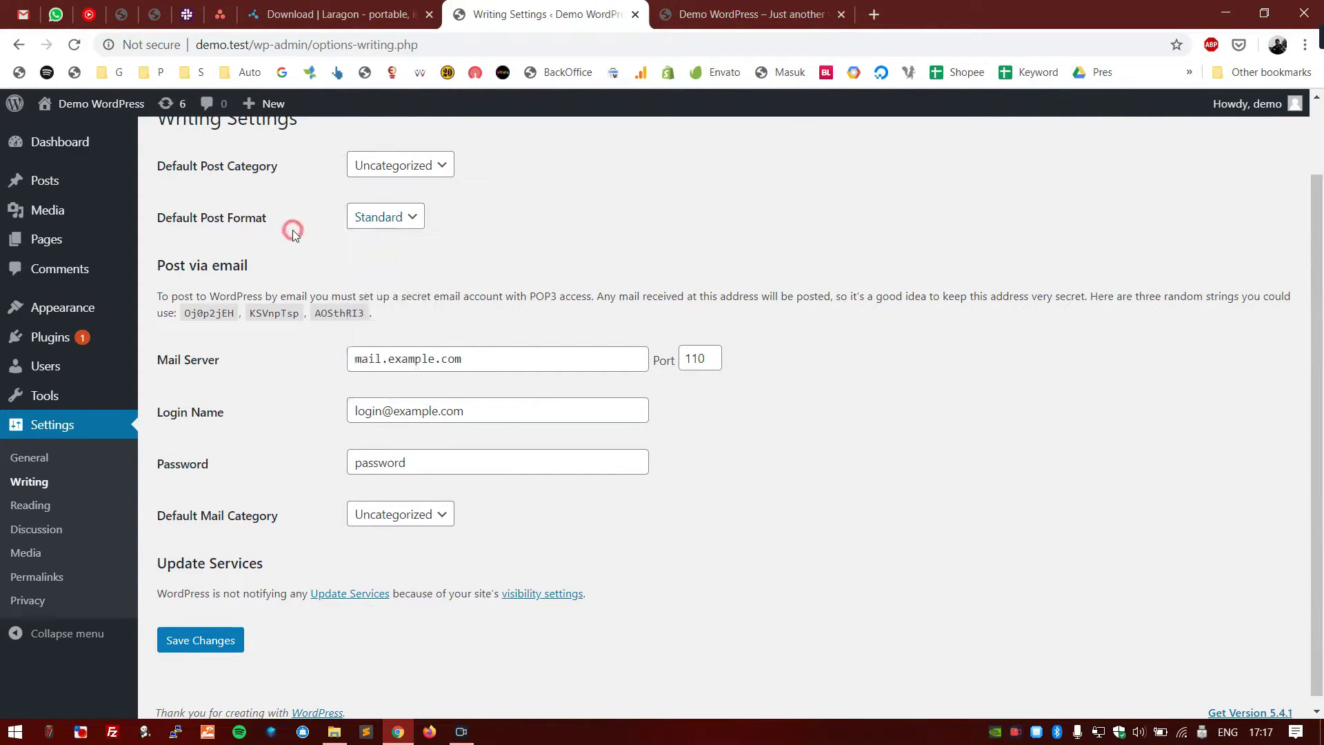
{"action": "scroll", "coordinate": [262, 258], "scroll_direction": "down", "scroll_amount": 1}
- Review the Post via email explanation and the current Mail Server and Port values
{"action": "left_click_drag", "start_coordinate": [262, 258], "coordinate": [163, 254]}
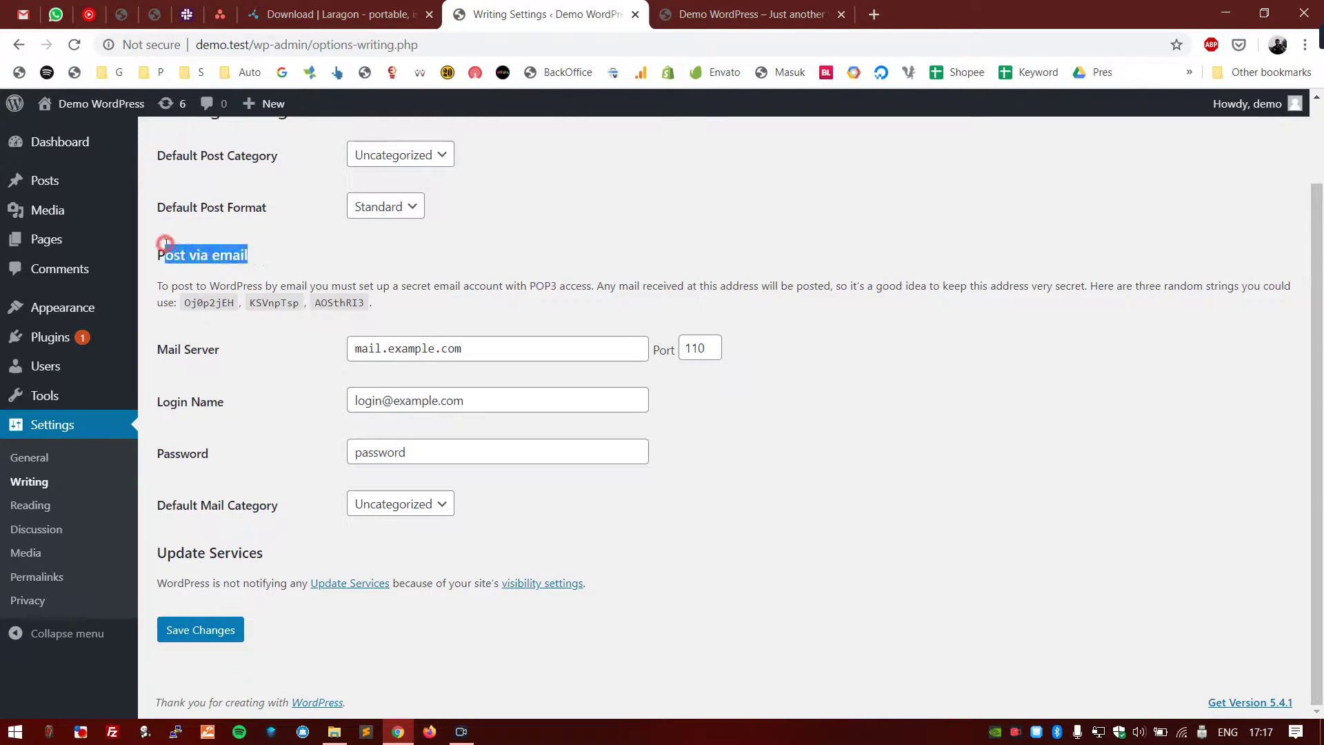
{"action": "left_click", "coordinate": [371, 271]}
{"action": "left_click_drag", "start_coordinate": [373, 304], "coordinate": [160, 287]}
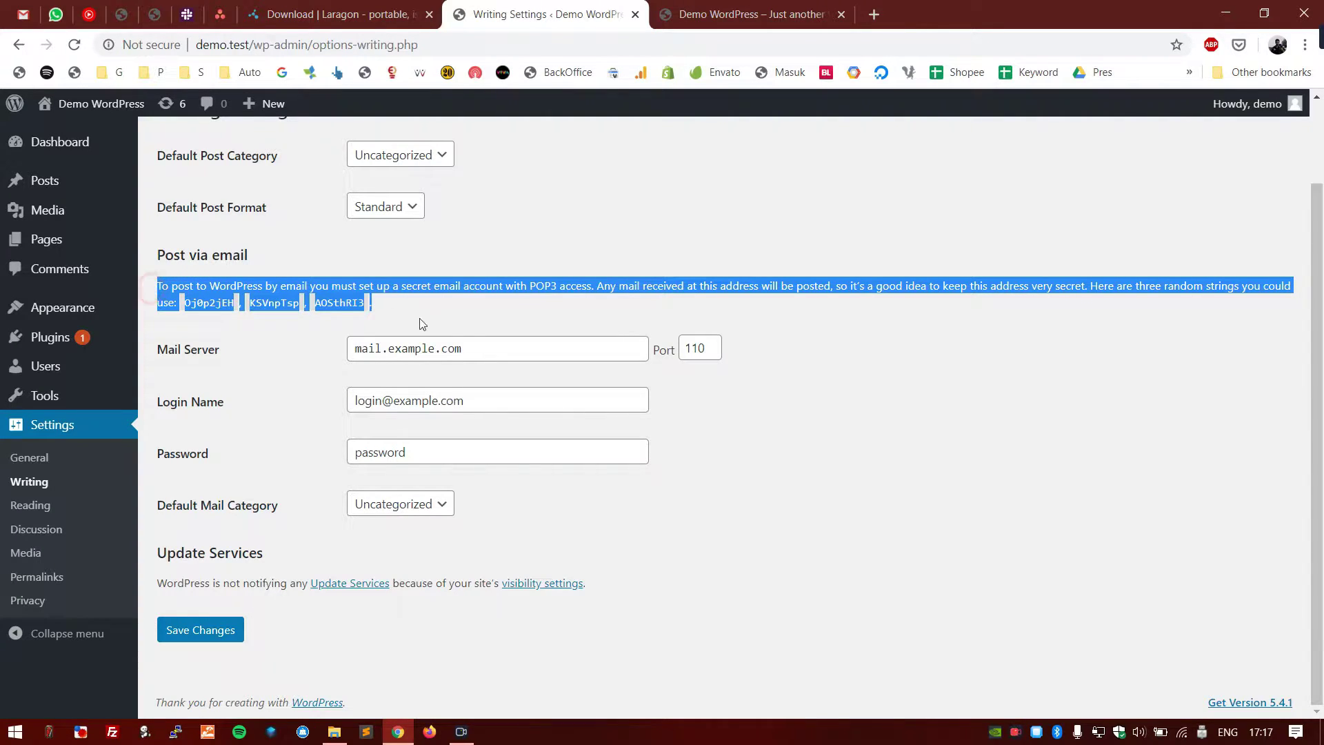
{"action": "left_click", "coordinate": [476, 324]}
{"action": "left_click", "coordinate": [503, 349]}
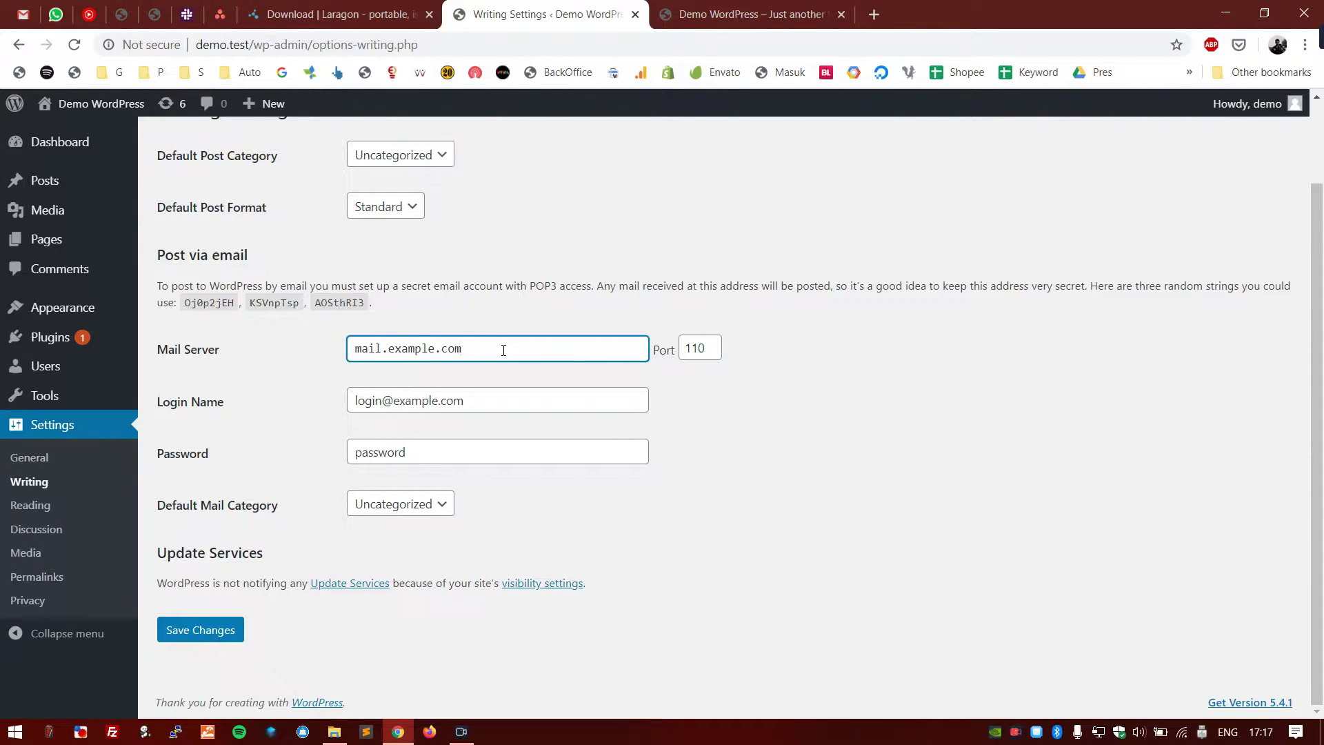
{"action": "double_click", "coordinate": [535, 285]}
{"action": "left_click", "coordinate": [567, 307]}
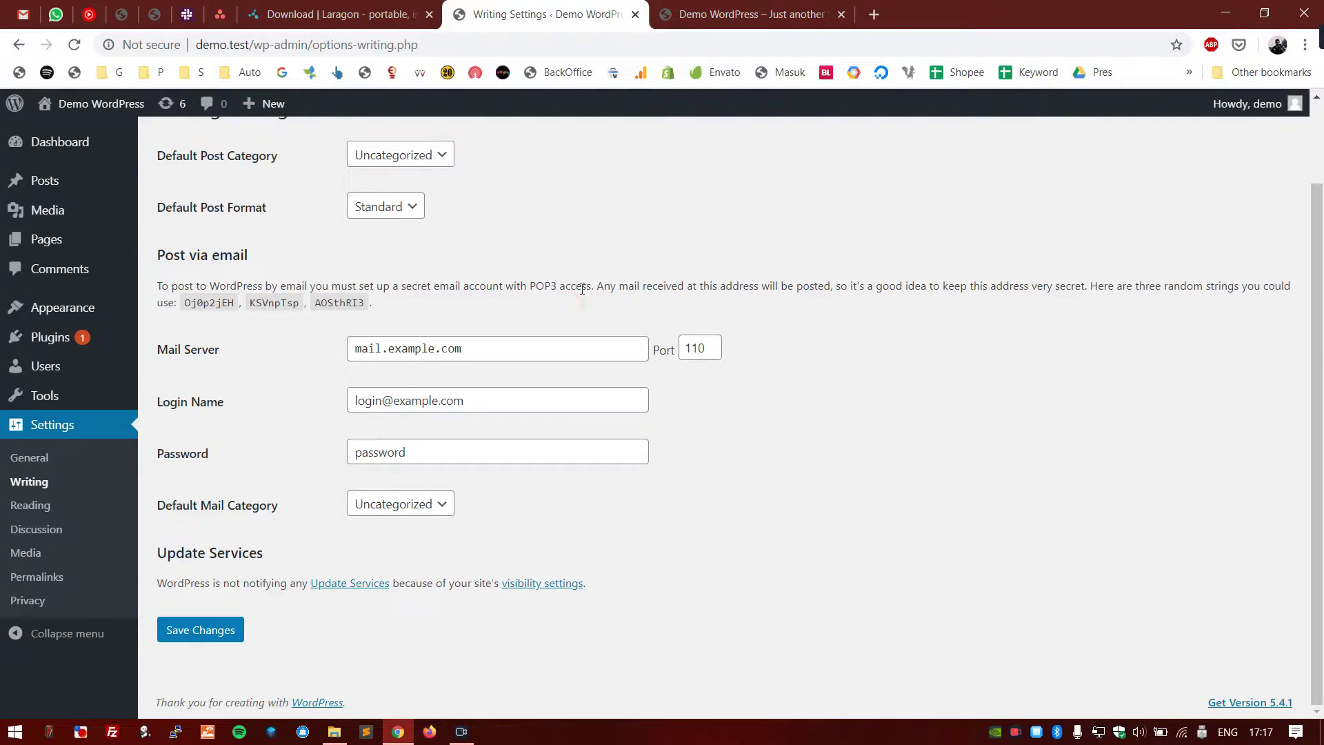
{"action": "left_click_drag", "start_coordinate": [547, 342], "coordinate": [348, 331]}
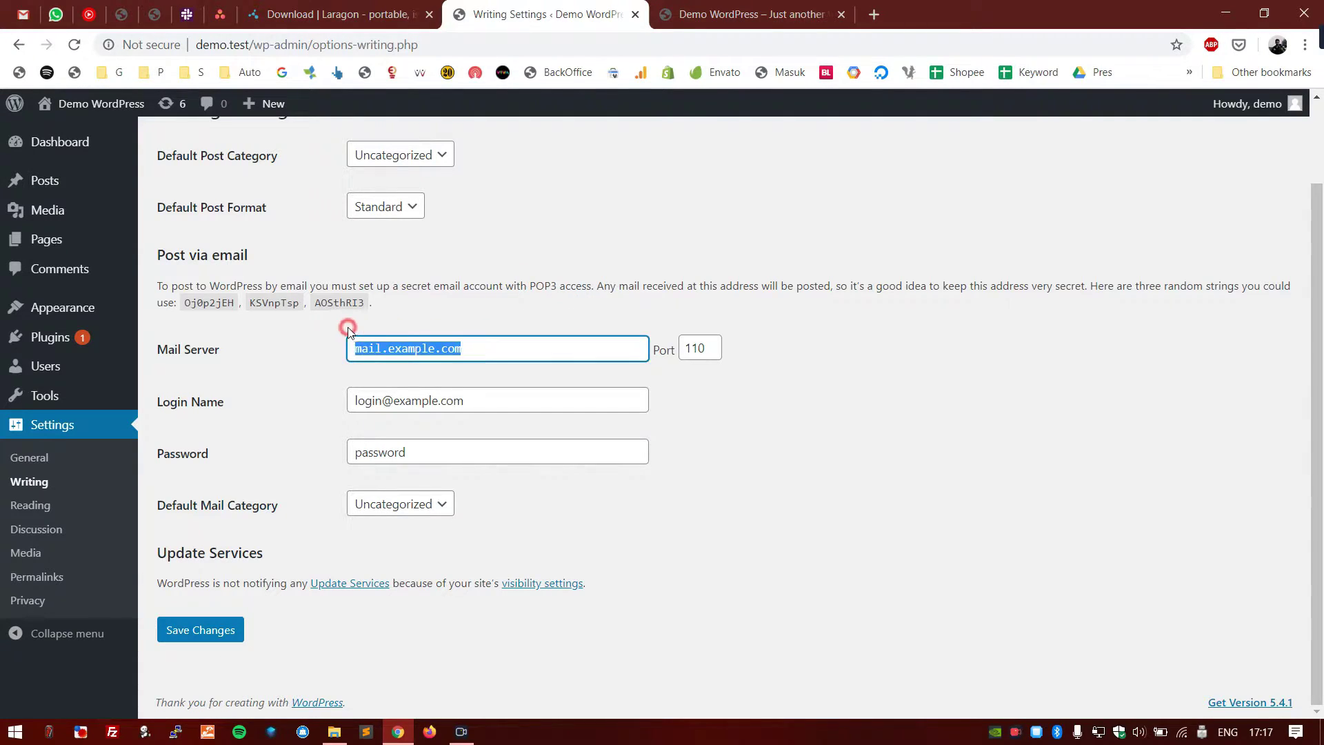
{"action": "left_click", "coordinate": [297, 343]}
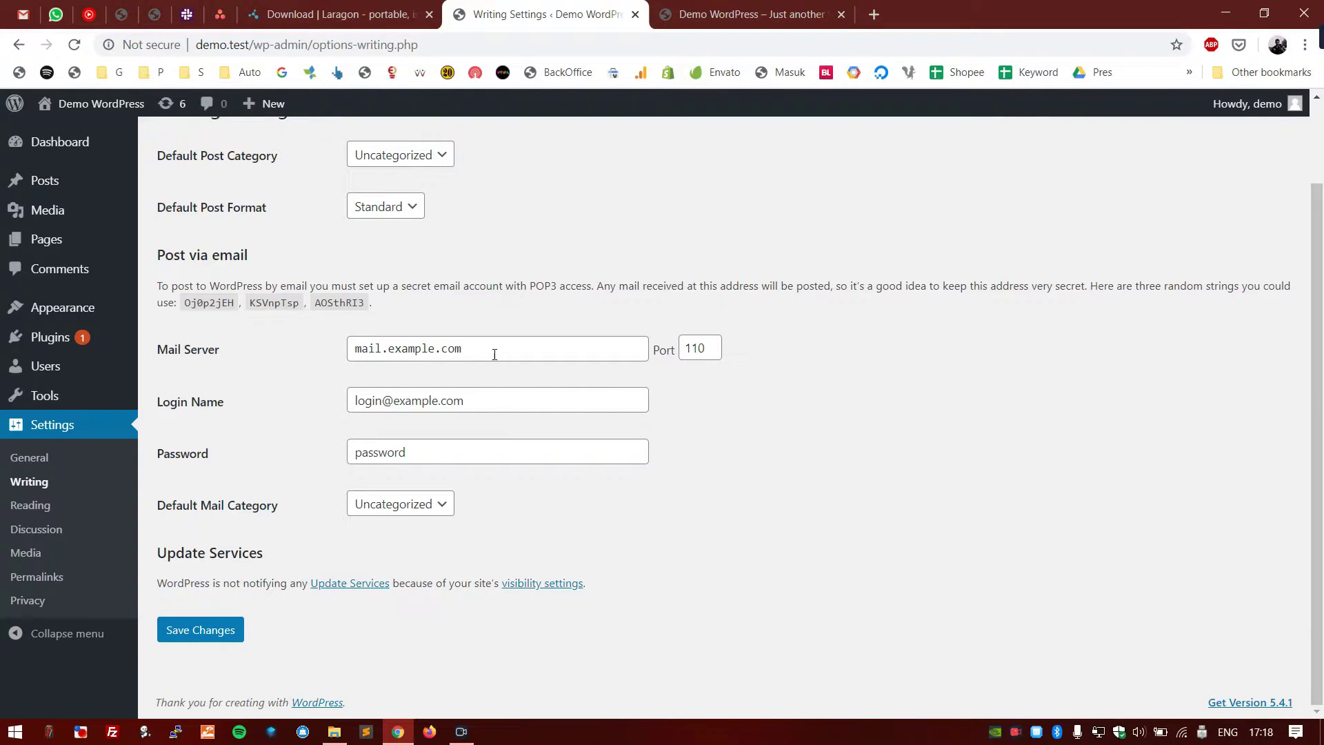
{"action": "left_click", "coordinate": [535, 348]}
{"action": "left_click", "coordinate": [793, 413]}
{"action": "left_click", "coordinate": [707, 344]}
{"action": "left_click", "coordinate": [560, 300]}
- Replace 'example' with 'gmail' so the mail server reads mail.gmail.com
{"action": "left_click", "coordinate": [423, 347]}
{"action": "double_click", "coordinate": [423, 347]}
{"action": "type", "text": "gmail"}
{"action": "key", "text": "Tab"}
{"action": "key", "text": "Tab"}
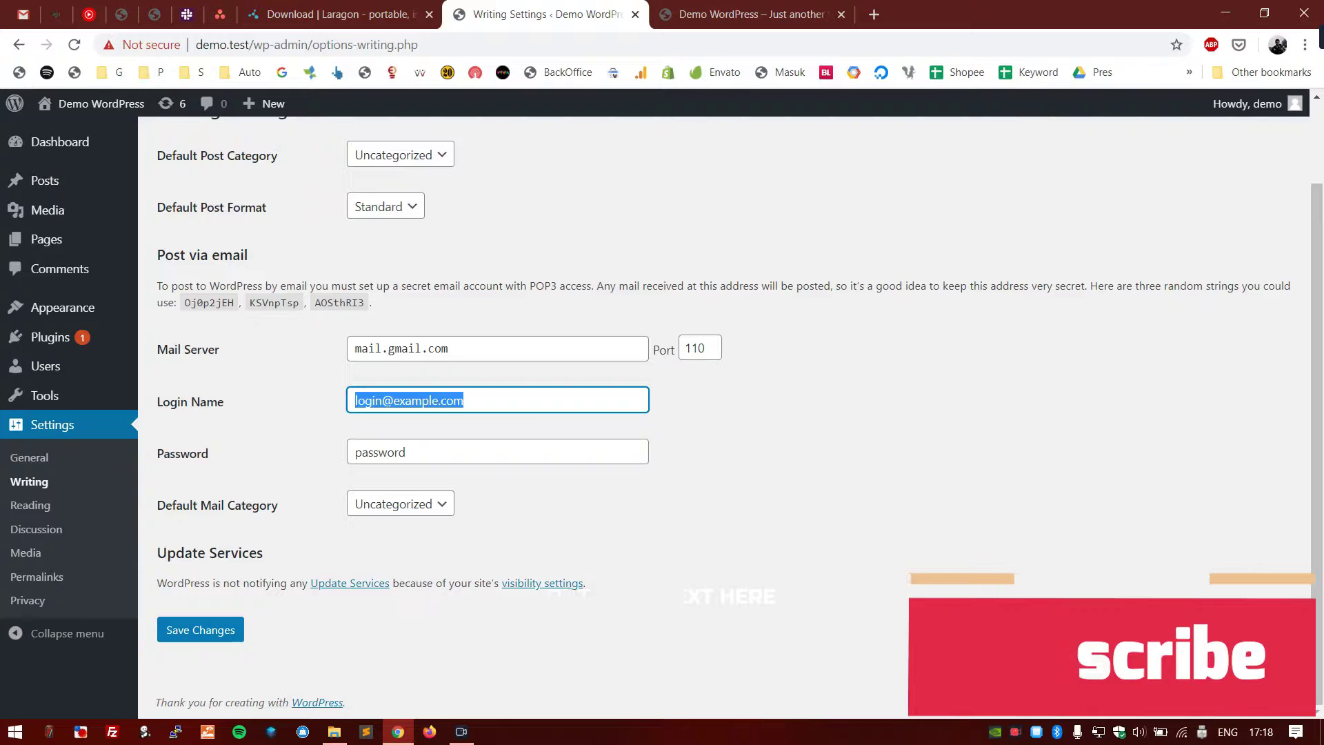
{"action": "left_click", "coordinate": [1195, 469]}
{"action": "left_click", "coordinate": [424, 456]}
{"action": "left_click", "coordinate": [422, 504]}
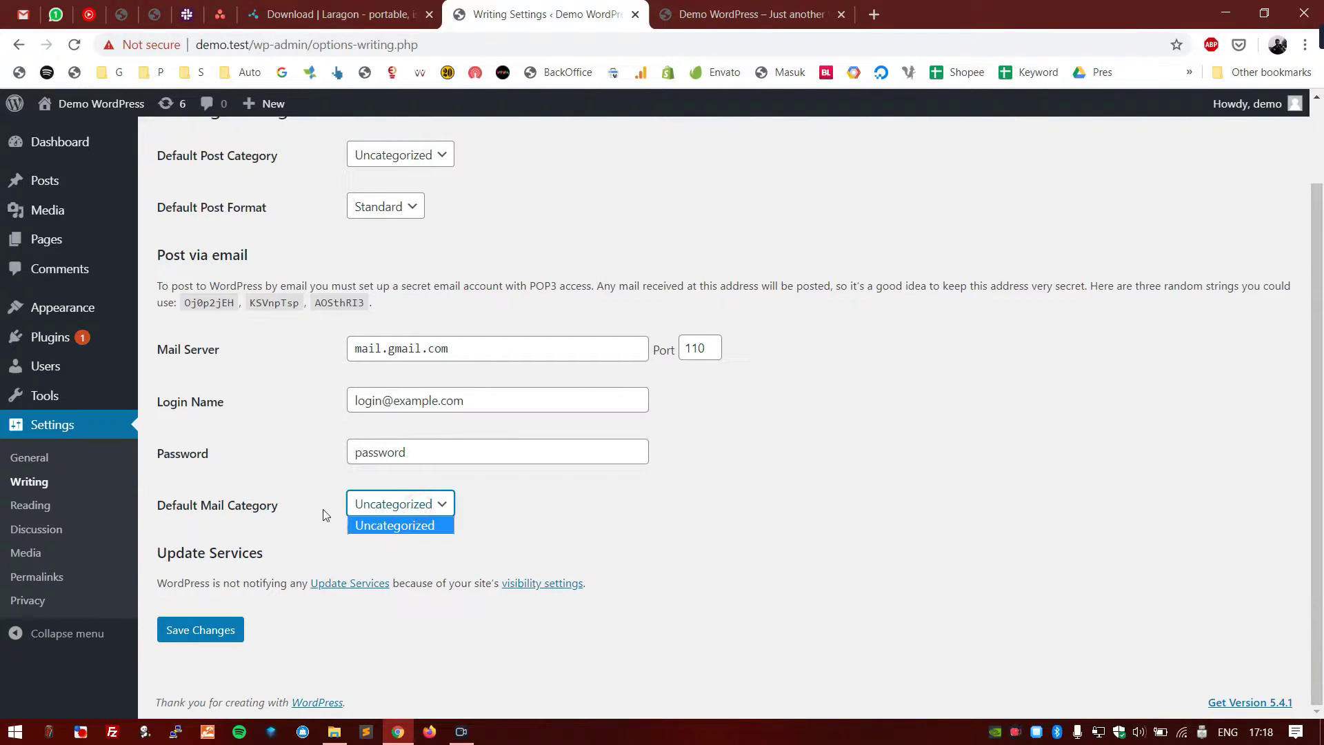
- Check the Default Post Category options and save the Writing settings
{"action": "scroll", "coordinate": [323, 514], "scroll_direction": "up", "scroll_amount": 2}
{"action": "left_click", "coordinate": [434, 254]}
{"action": "left_click", "coordinate": [614, 266]}
{"action": "left_click_drag", "start_coordinate": [280, 255], "coordinate": [147, 249]}
{"action": "left_click", "coordinate": [350, 251]}
{"action": "left_click", "coordinate": [257, 251]}
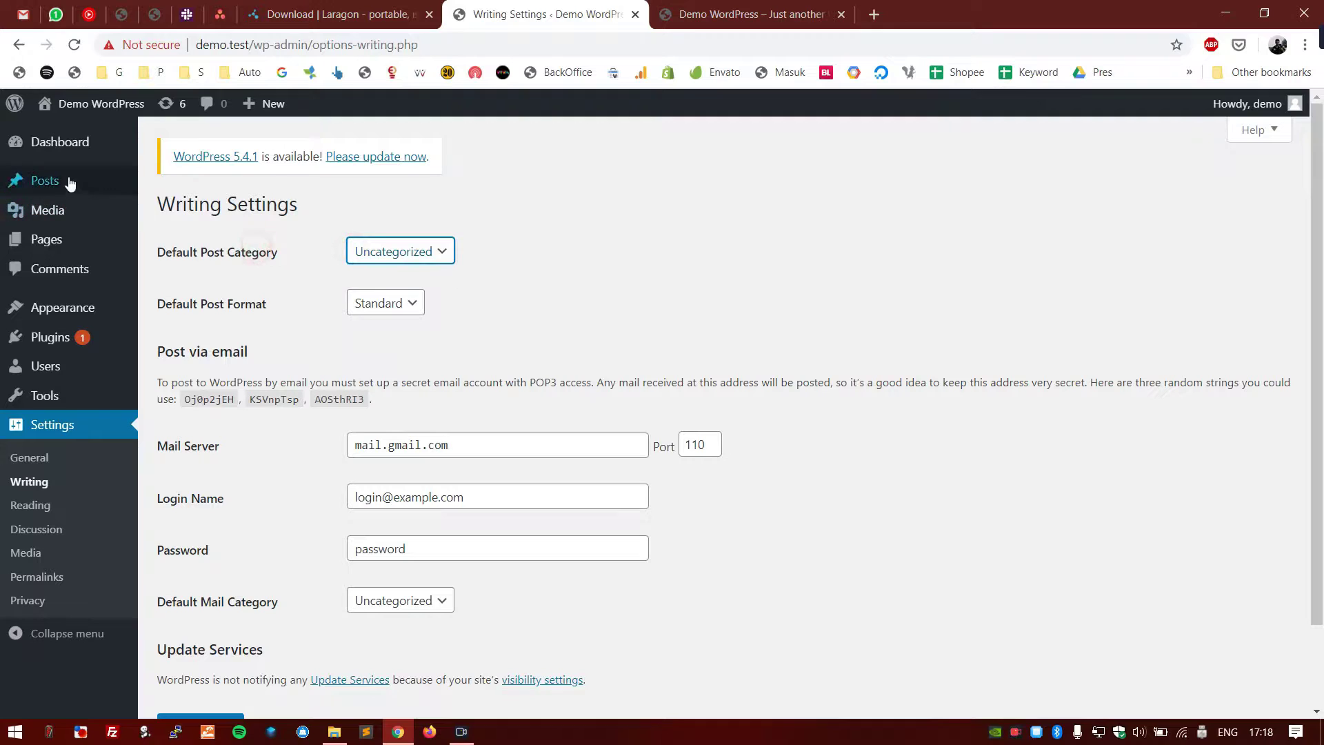
{"action": "left_click", "coordinate": [535, 222]}
{"action": "scroll", "coordinate": [540, 324], "scroll_direction": "down", "scroll_amount": 2}
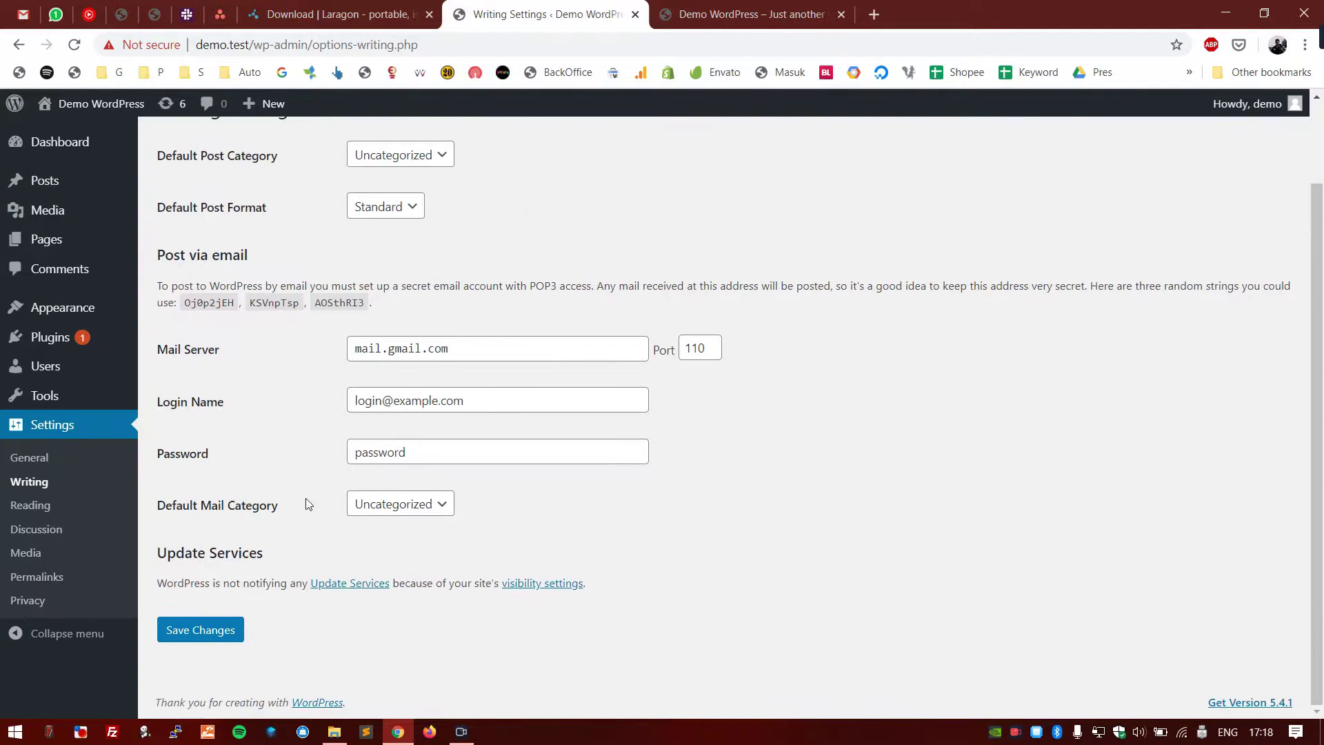
{"action": "left_click_drag", "start_coordinate": [279, 506], "coordinate": [158, 506]}
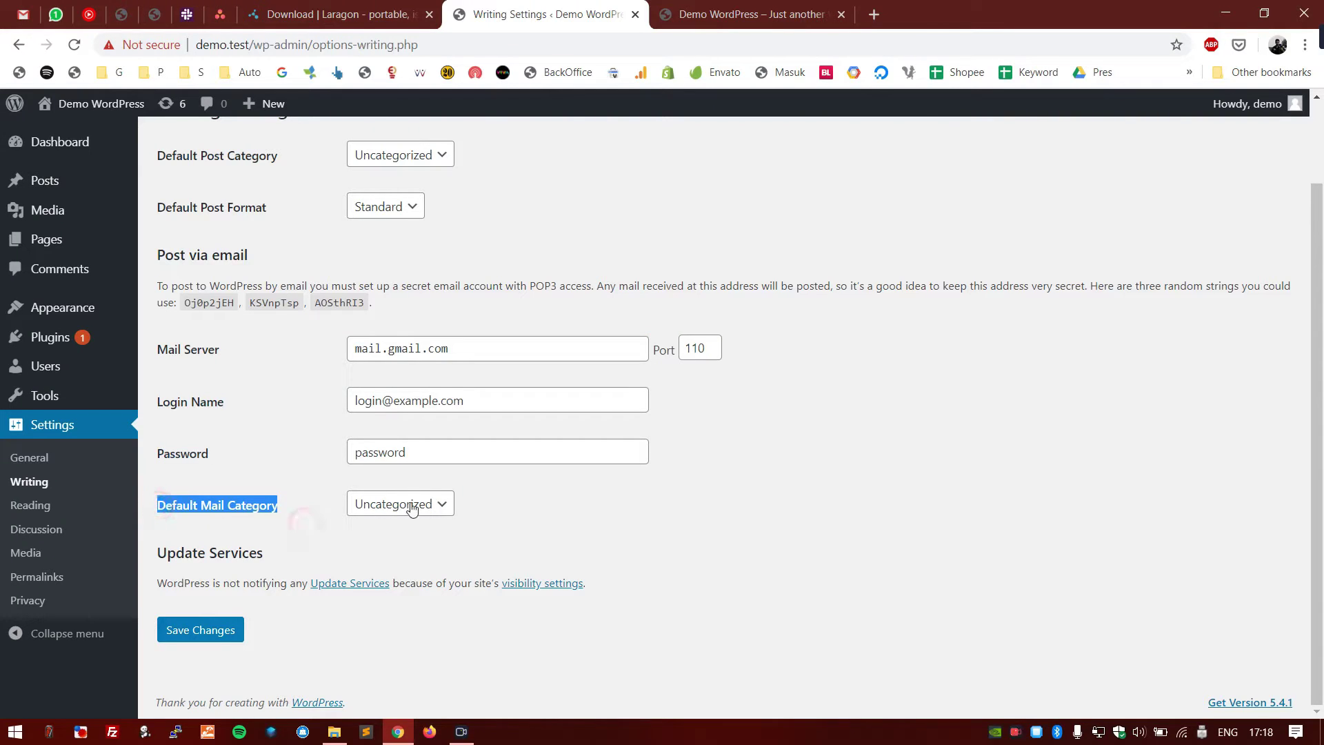
{"action": "left_click", "coordinate": [600, 520]}
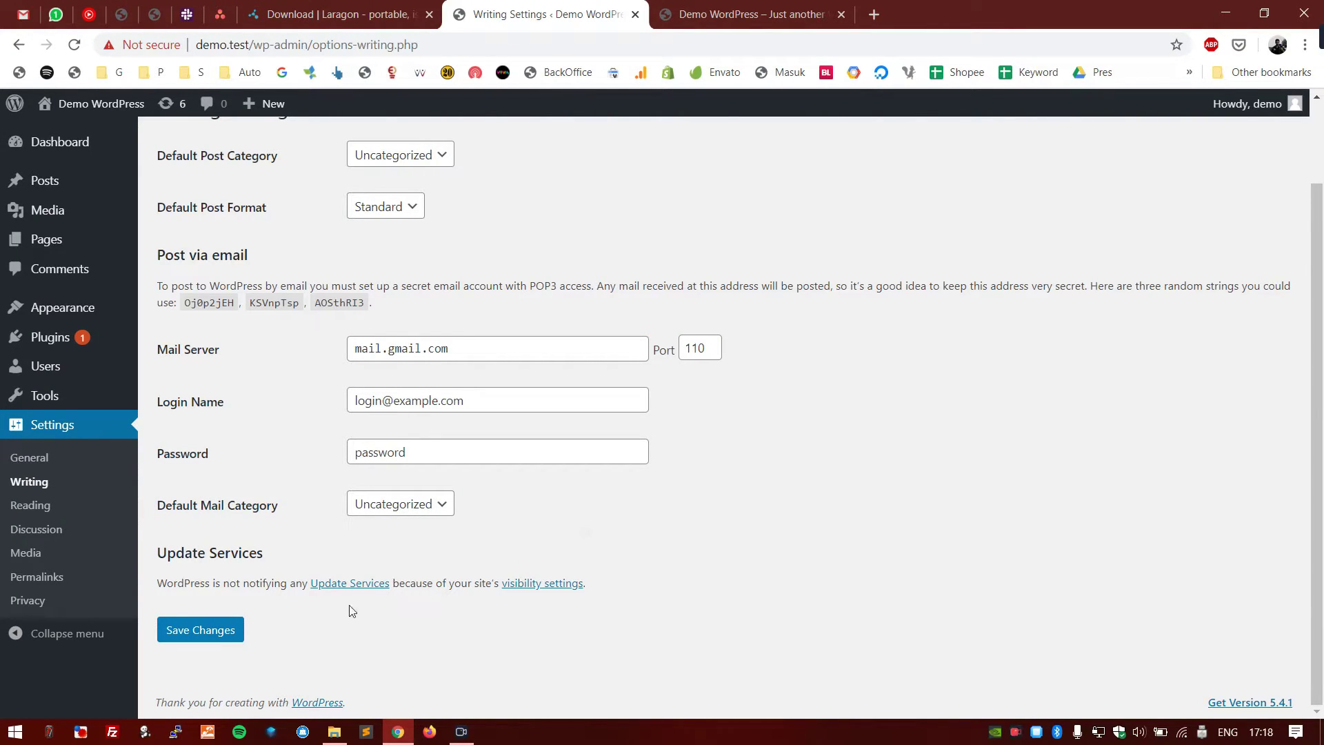
{"action": "left_click", "coordinate": [198, 629]}
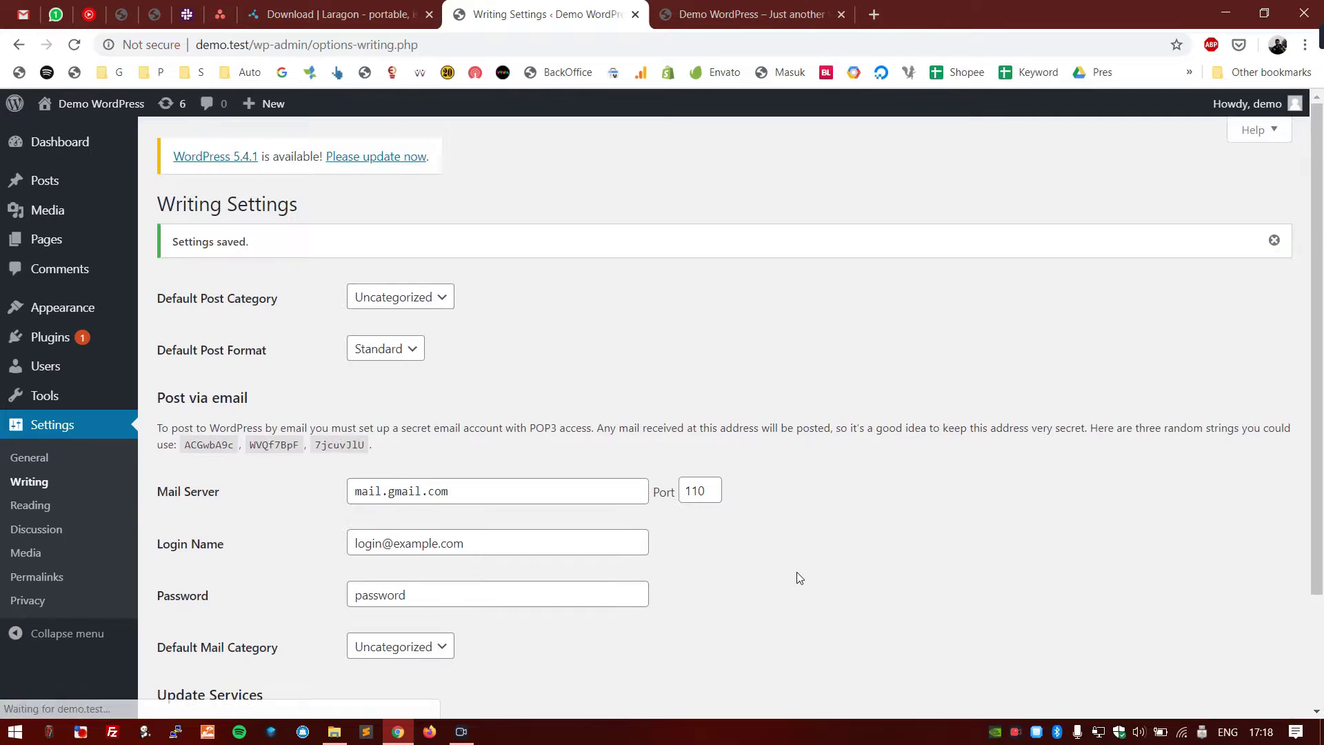
{"action": "scroll", "coordinate": [193, 554], "scroll_direction": "down", "scroll_amount": 3}
- Open Reading Settings and compare it with the front page's Hello world! post
{"action": "left_click", "coordinate": [78, 512]}
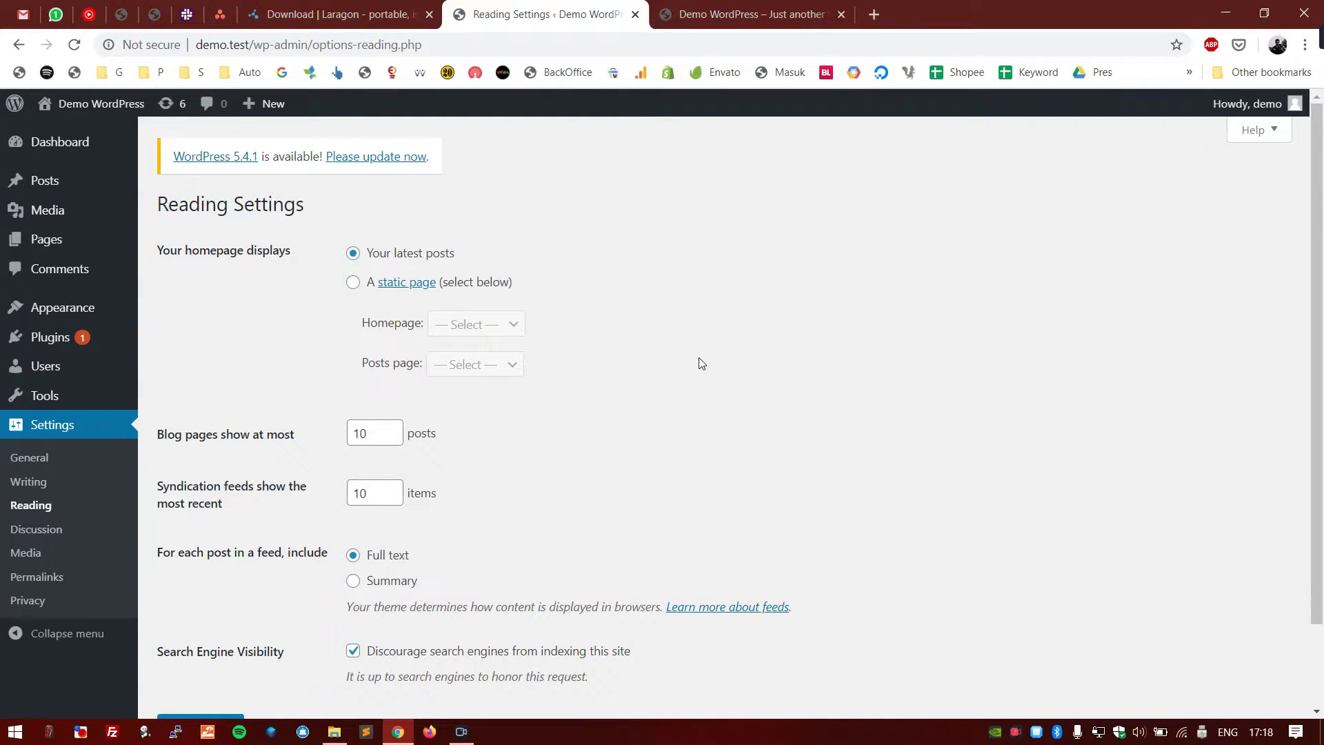
{"action": "scroll", "coordinate": [685, 345], "scroll_direction": "down", "scroll_amount": 2}
{"action": "scroll", "coordinate": [687, 347], "scroll_direction": "up", "scroll_amount": 2}
{"action": "left_click_drag", "start_coordinate": [293, 252], "coordinate": [187, 255]}
{"action": "left_click", "coordinate": [267, 273]}
{"action": "left_click", "coordinate": [748, 9]}
{"action": "scroll", "coordinate": [207, 360], "scroll_direction": "down", "scroll_amount": 5}
{"action": "scroll", "coordinate": [610, 310], "scroll_direction": "up", "scroll_amount": 5}
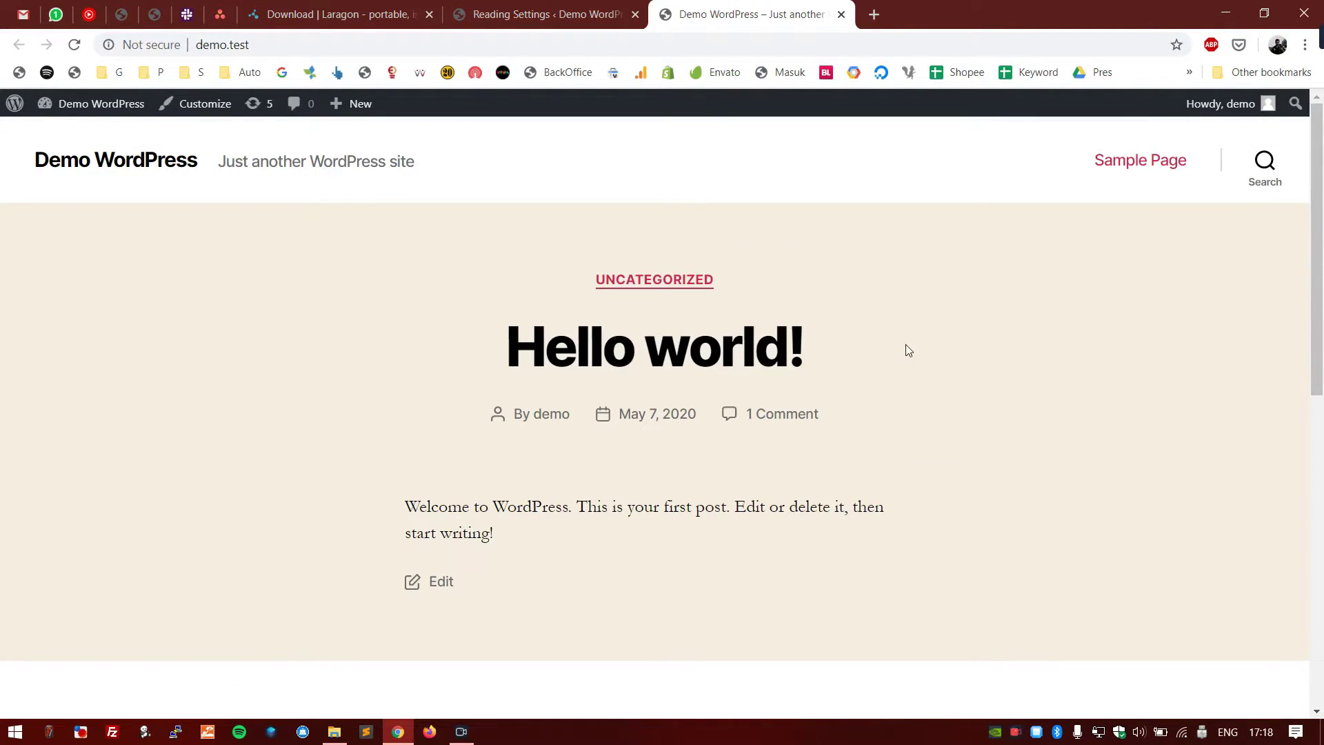
{"action": "left_click_drag", "start_coordinate": [837, 366], "coordinate": [481, 345]}
{"action": "left_click", "coordinate": [306, 325]}
{"action": "scroll", "coordinate": [228, 370], "scroll_direction": "down", "scroll_amount": 6}
{"action": "scroll", "coordinate": [227, 370], "scroll_direction": "up", "scroll_amount": 6}
{"action": "left_click", "coordinate": [497, 8]}
- Review the blog pages count setting and check the site address on the front end
{"action": "scroll", "coordinate": [641, 345], "scroll_direction": "down", "scroll_amount": 2}
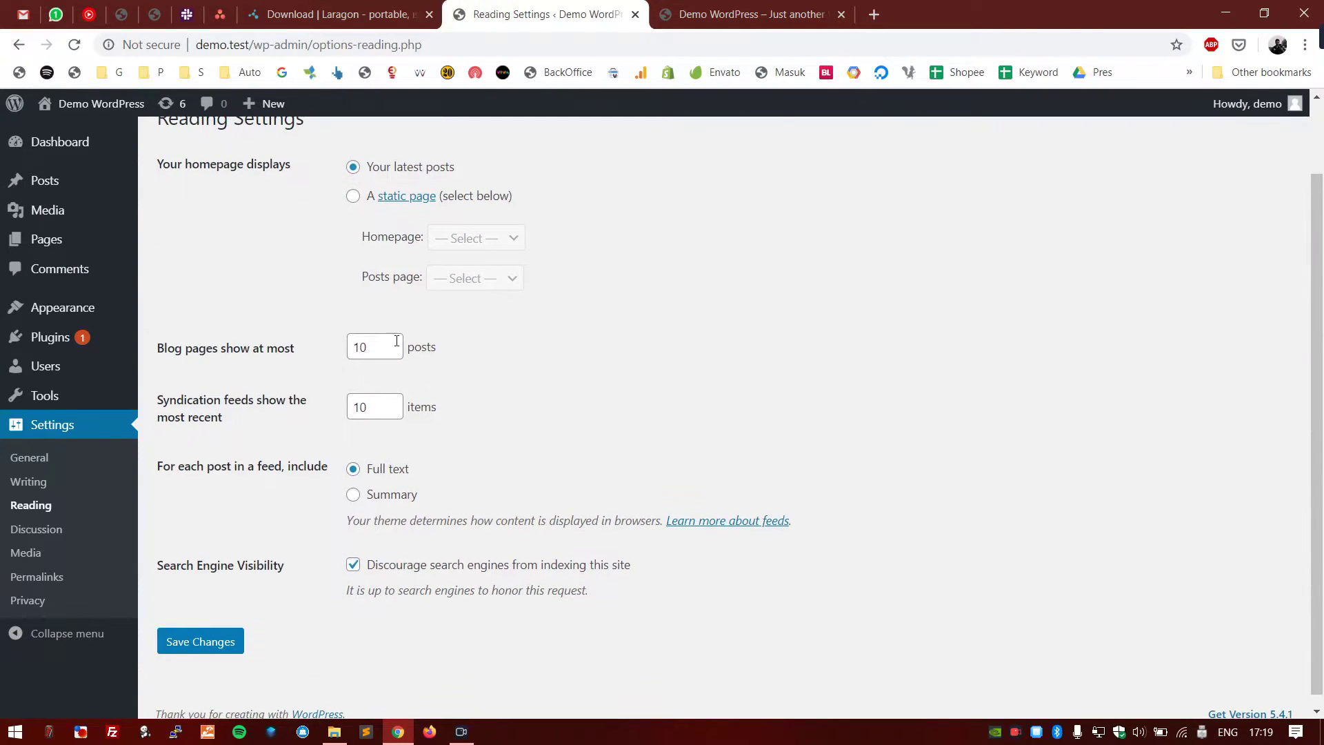
{"action": "left_click_drag", "start_coordinate": [296, 349], "coordinate": [162, 354]}
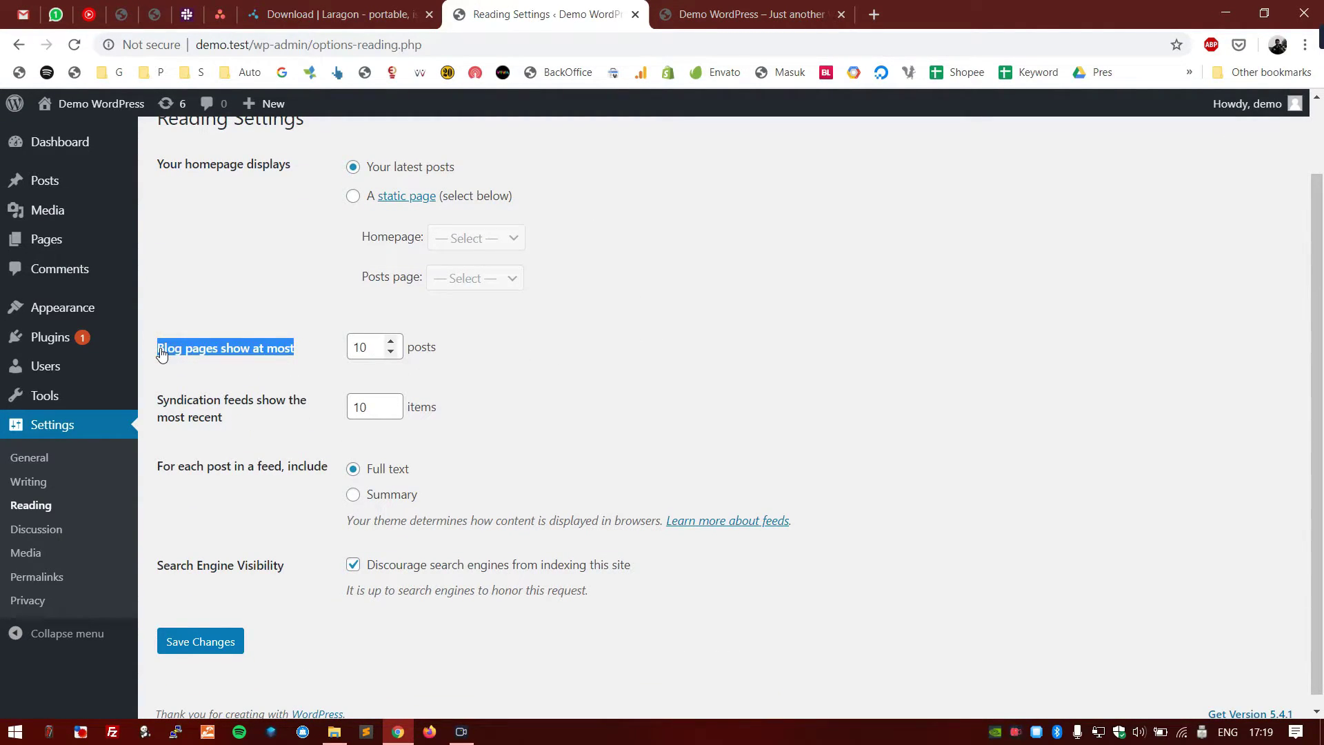
{"action": "left_click", "coordinate": [543, 319]}
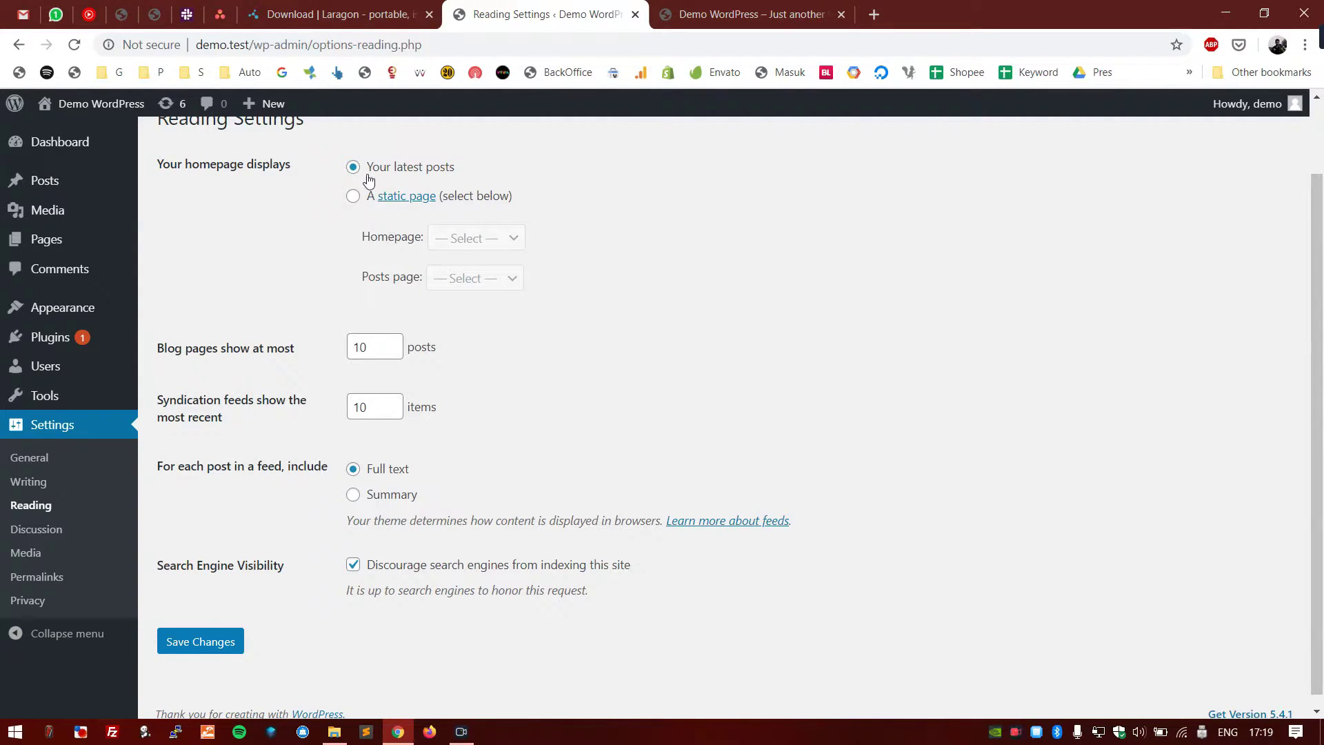
{"action": "left_click", "coordinate": [314, 301]}
{"action": "left_click", "coordinate": [368, 358]}
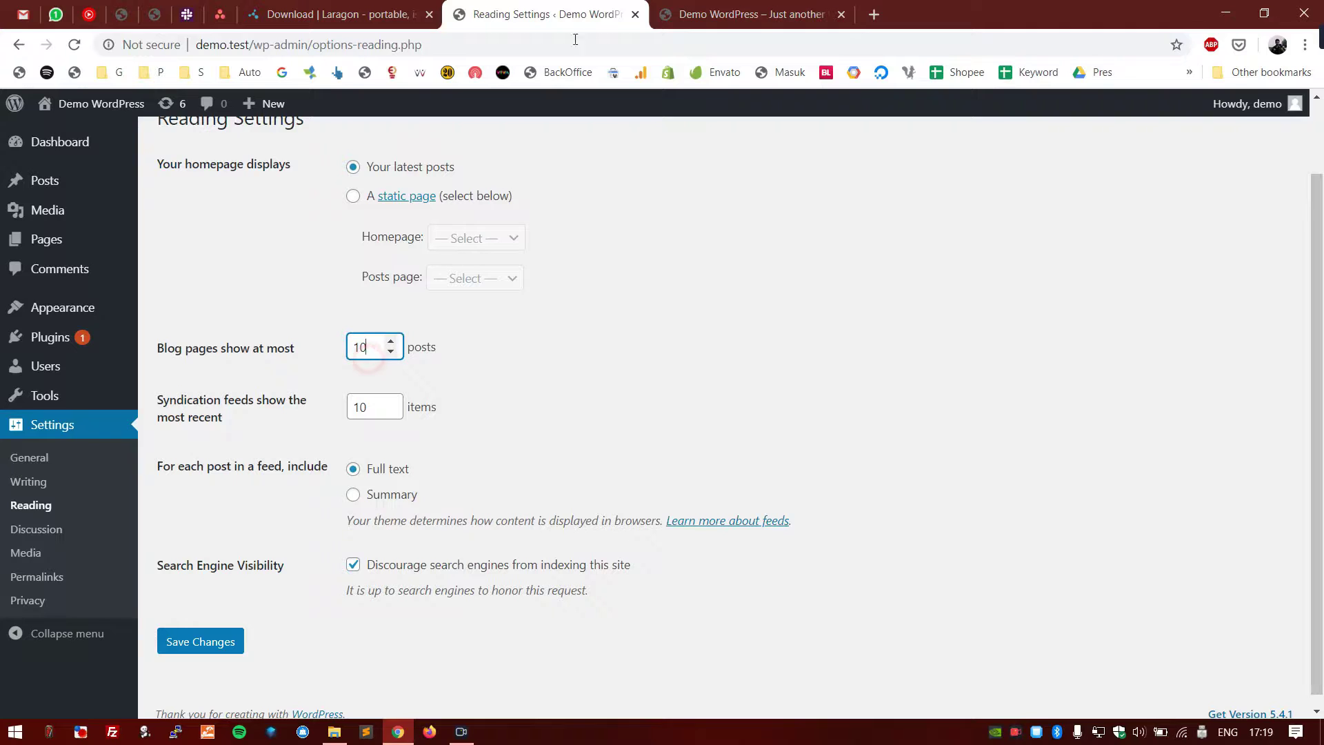
{"action": "left_click", "coordinate": [710, 14]}
{"action": "scroll", "coordinate": [378, 288], "scroll_direction": "down", "scroll_amount": 9}
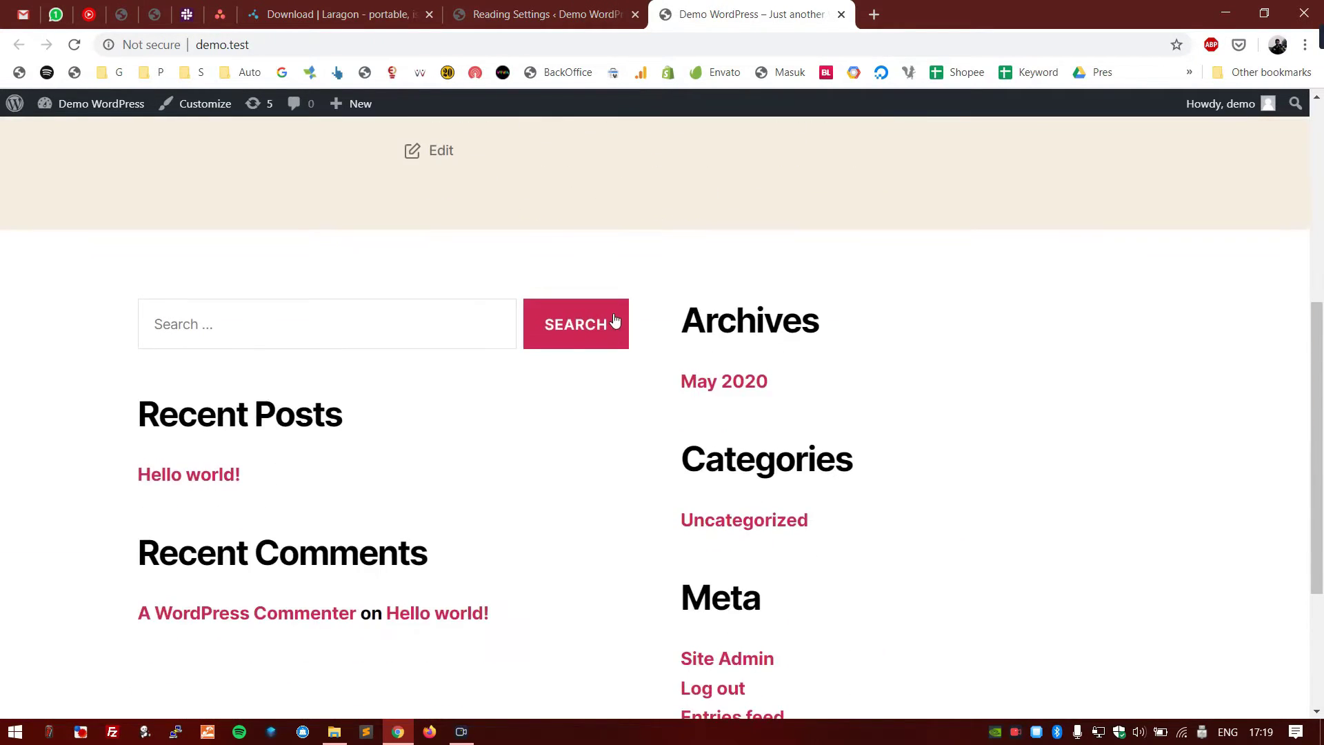
{"action": "scroll", "coordinate": [614, 319], "scroll_direction": "up", "scroll_amount": 4}
{"action": "scroll", "coordinate": [655, 550], "scroll_direction": "up", "scroll_amount": 6}
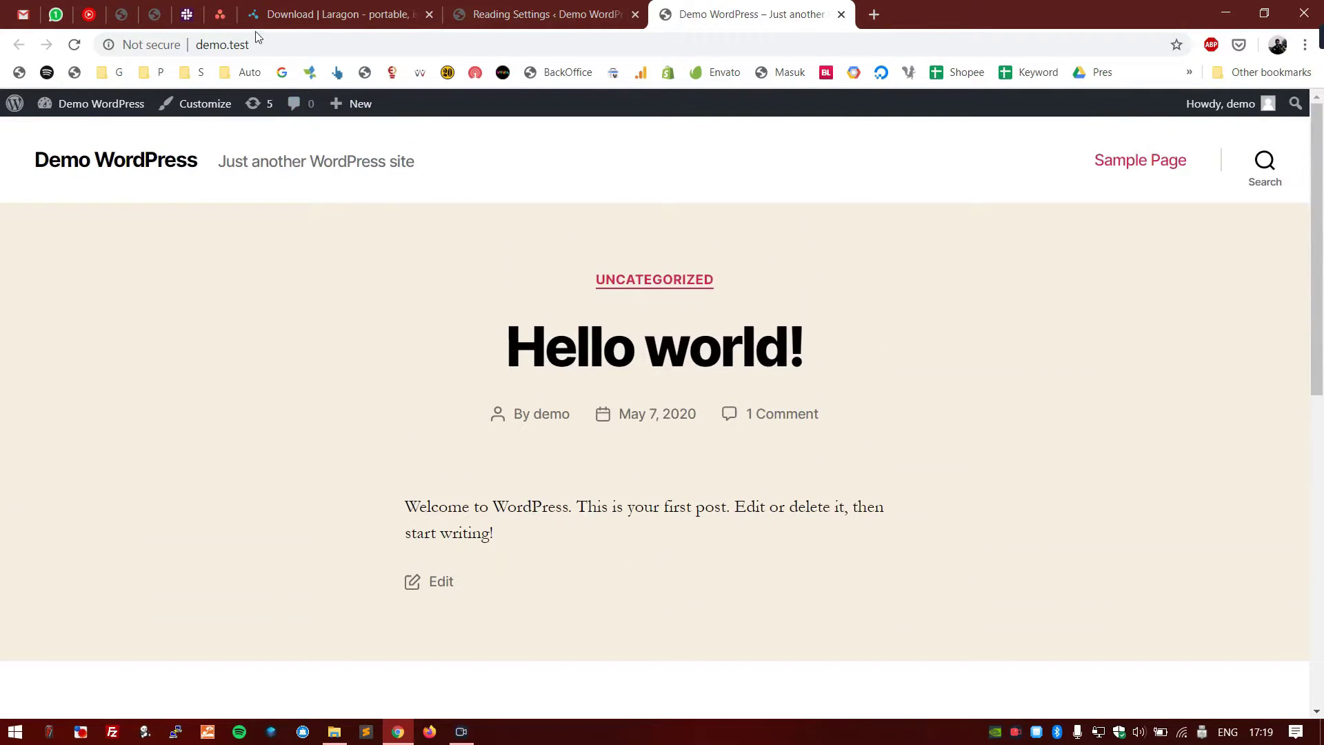
{"action": "left_click", "coordinate": [189, 50]}
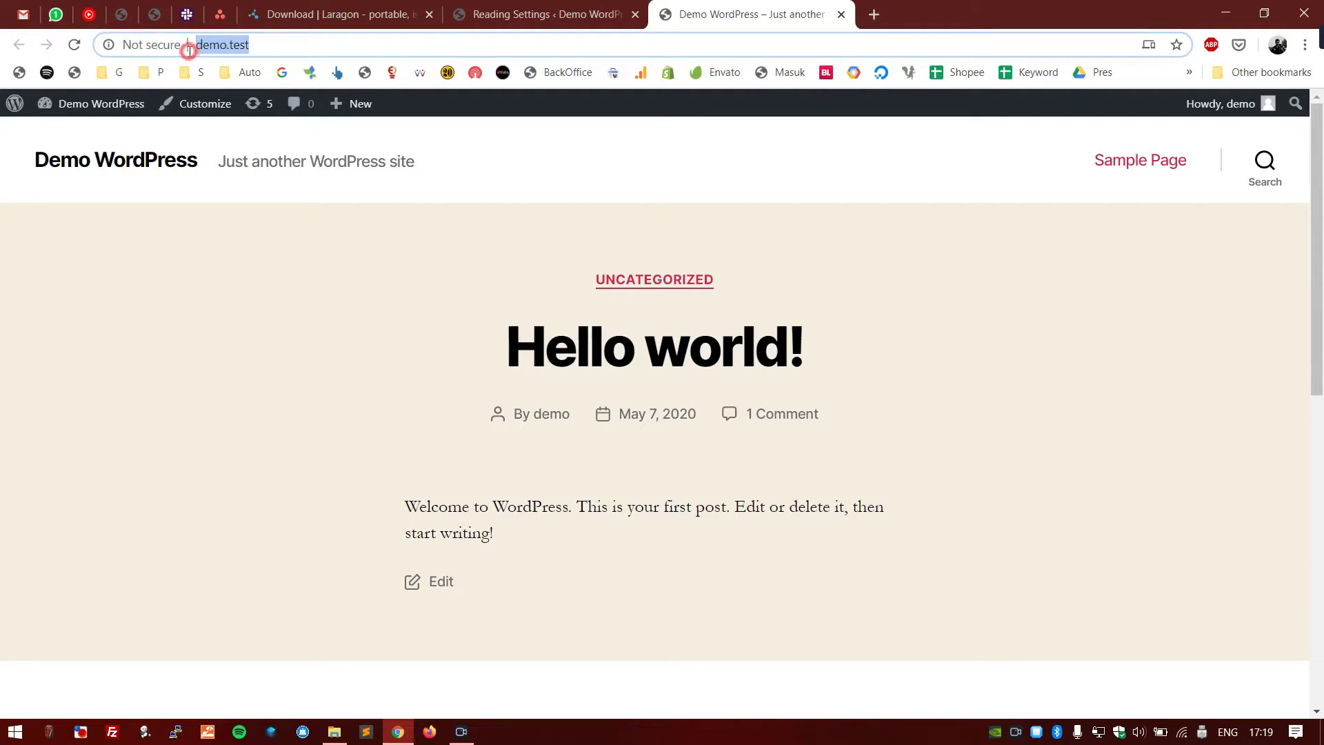
{"action": "left_click", "coordinate": [262, 46]}
{"action": "left_click_drag", "start_coordinate": [299, 44], "coordinate": [193, 45]}
{"action": "left_click", "coordinate": [166, 264]}
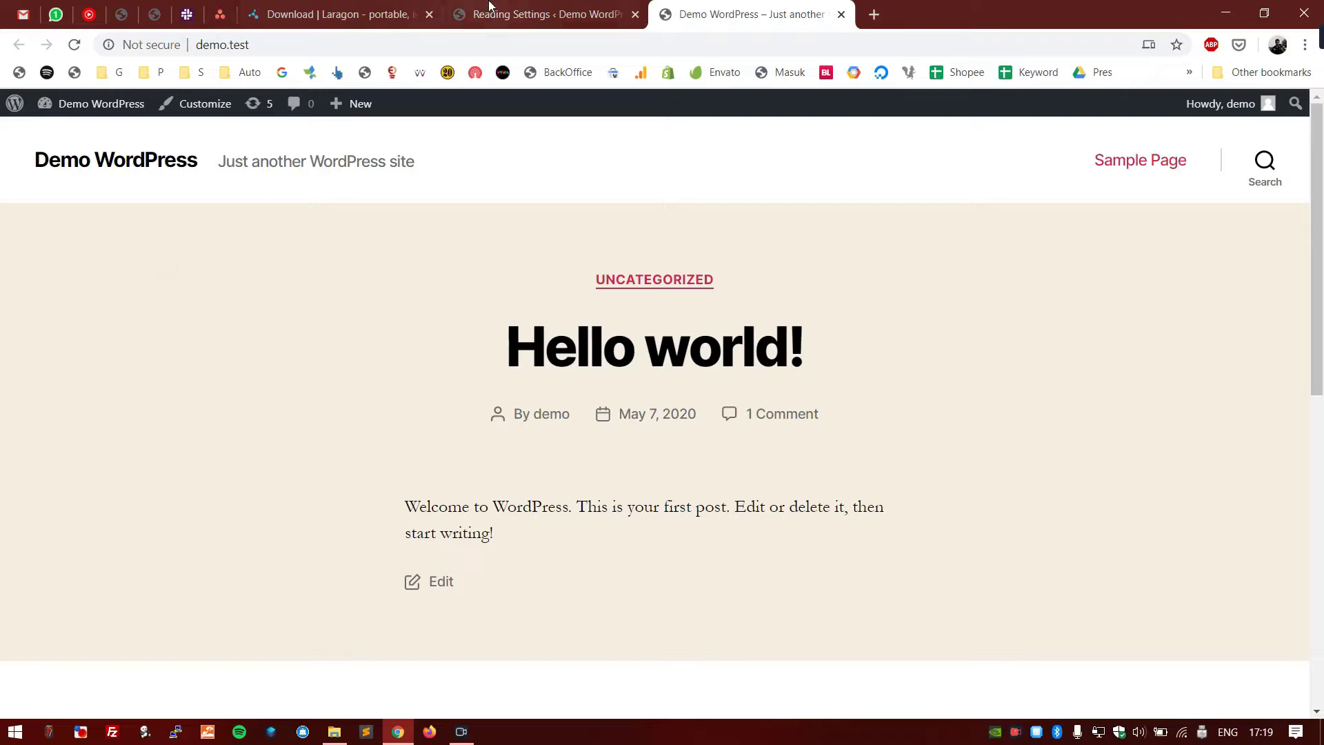
{"action": "left_click", "coordinate": [493, 14]}
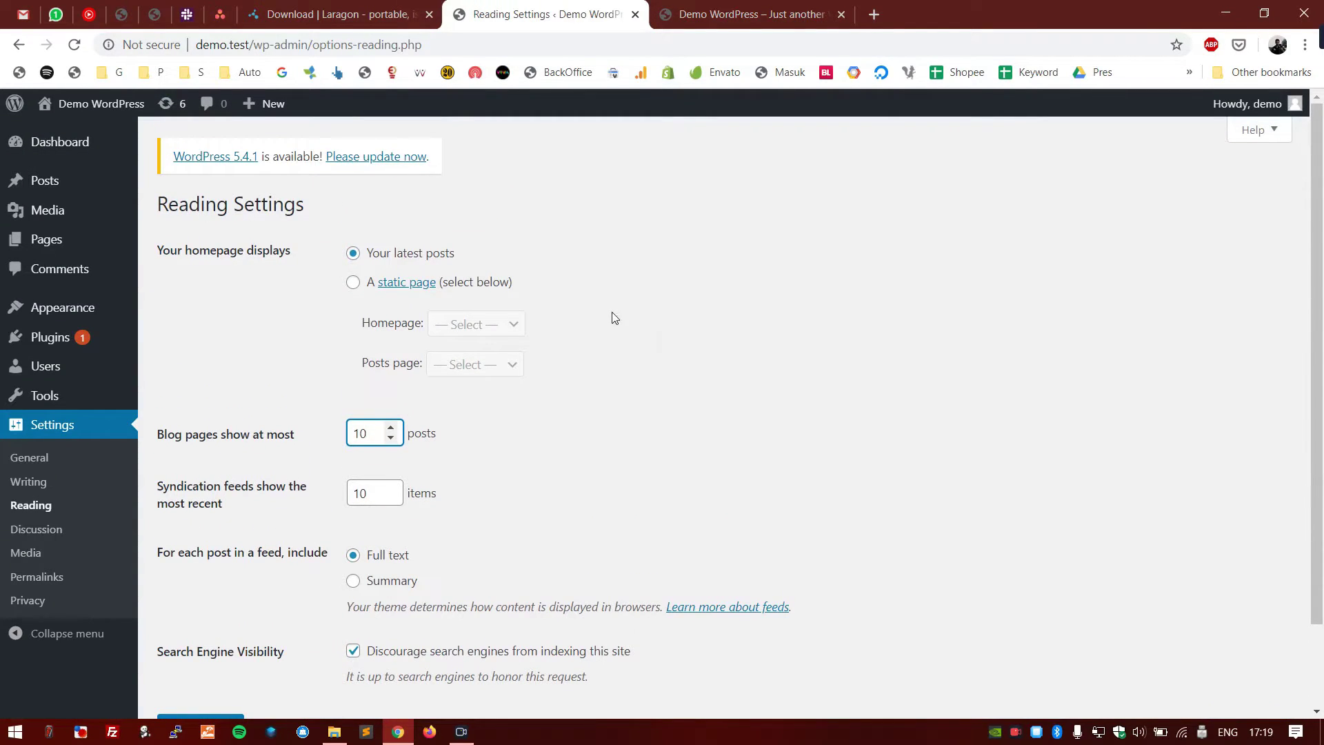
- Switch 'Your homepage displays' to A static page, leaving Homepage unselected
{"action": "left_click", "coordinate": [353, 283]}
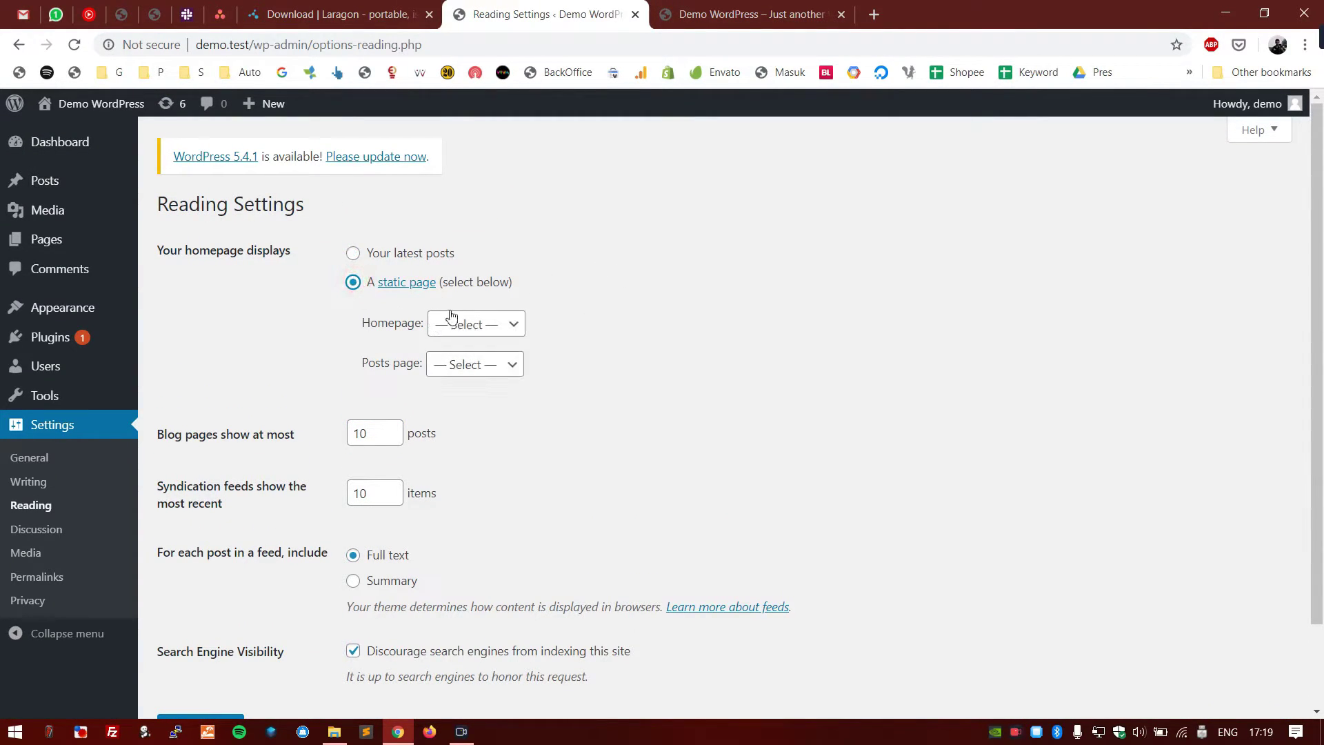
{"action": "left_click", "coordinate": [491, 326]}
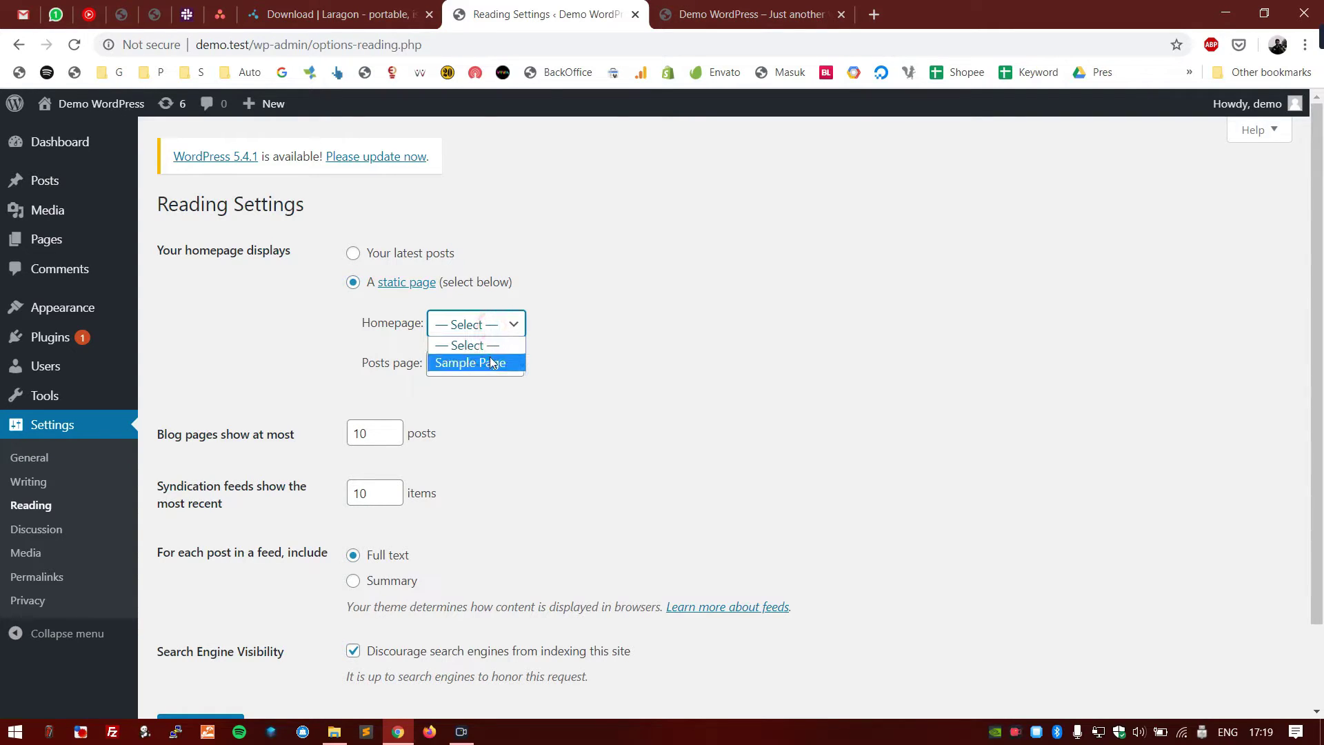
{"action": "left_click", "coordinate": [666, 366]}
{"action": "mouse_move", "coordinate": [102, 239]}
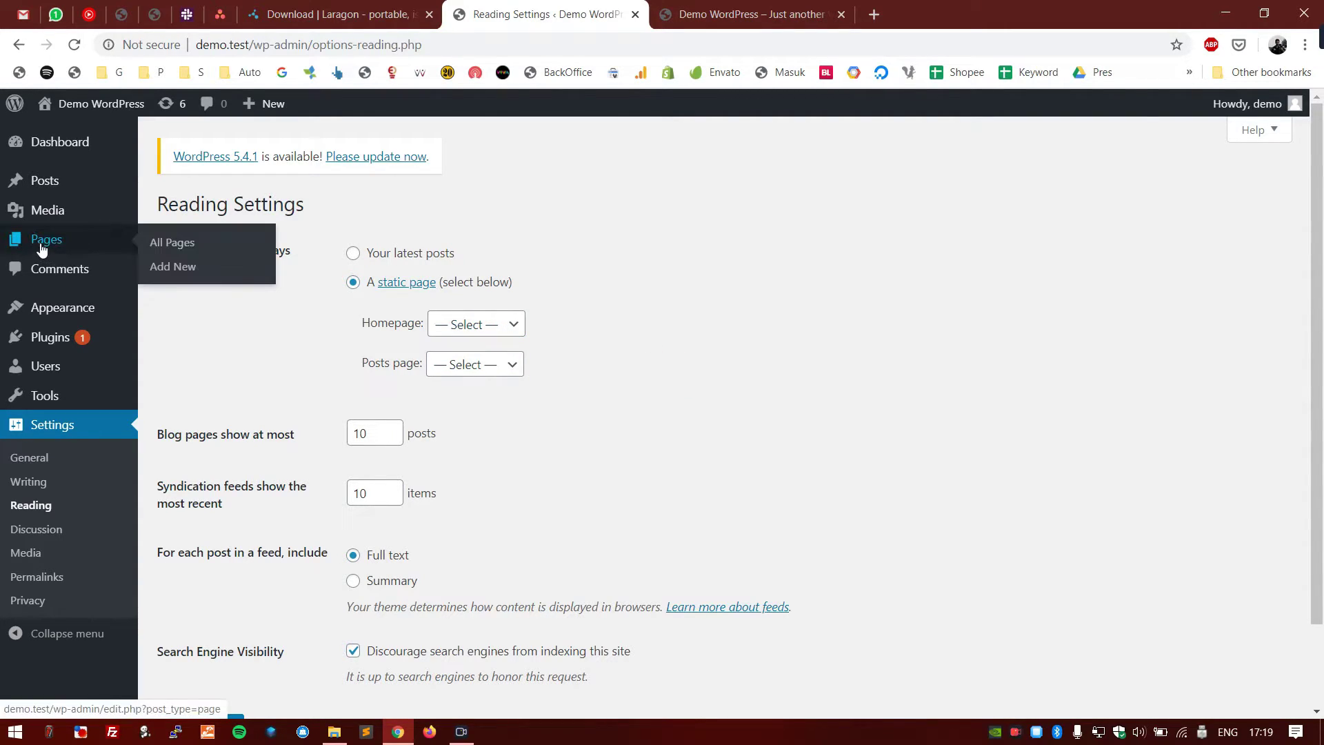
- Draft a new page titled 'Home' in a background tab, then return to Reading Settings
{"action": "middle_click", "coordinate": [216, 269]}
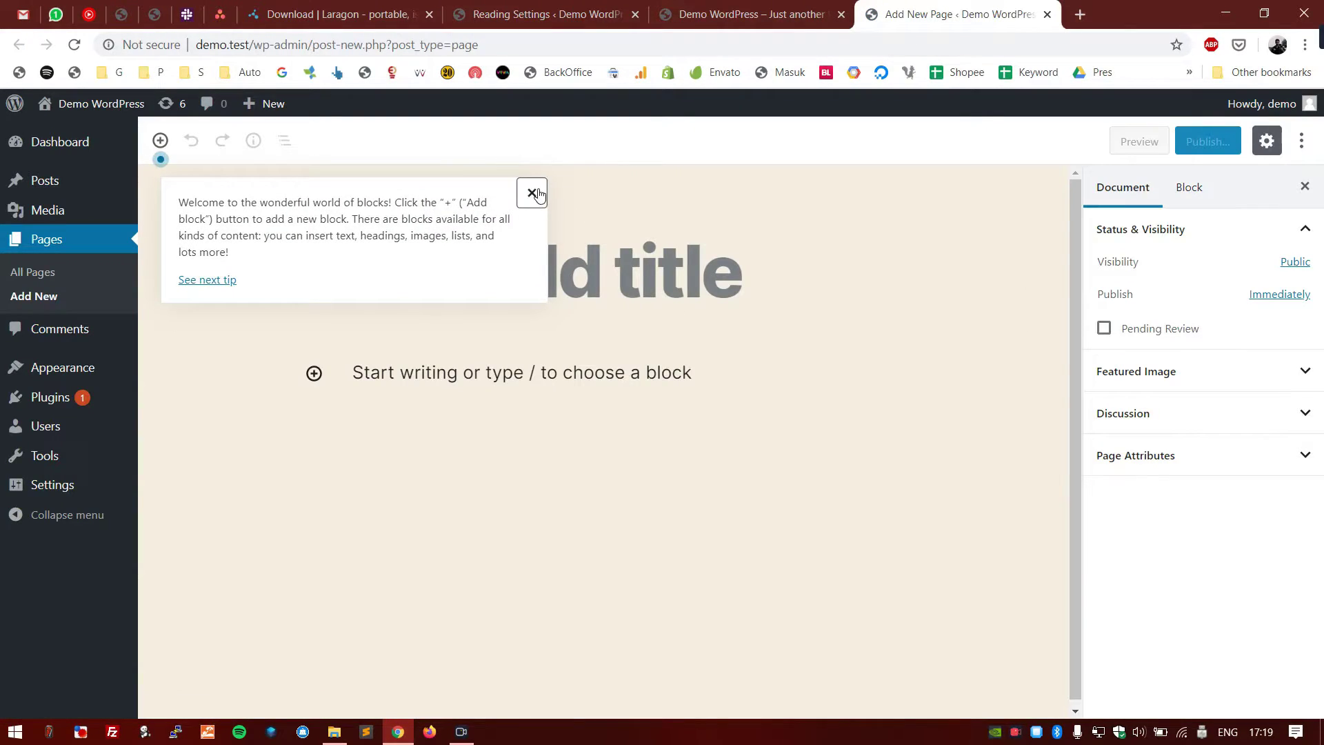
{"action": "left_click", "coordinate": [534, 193]}
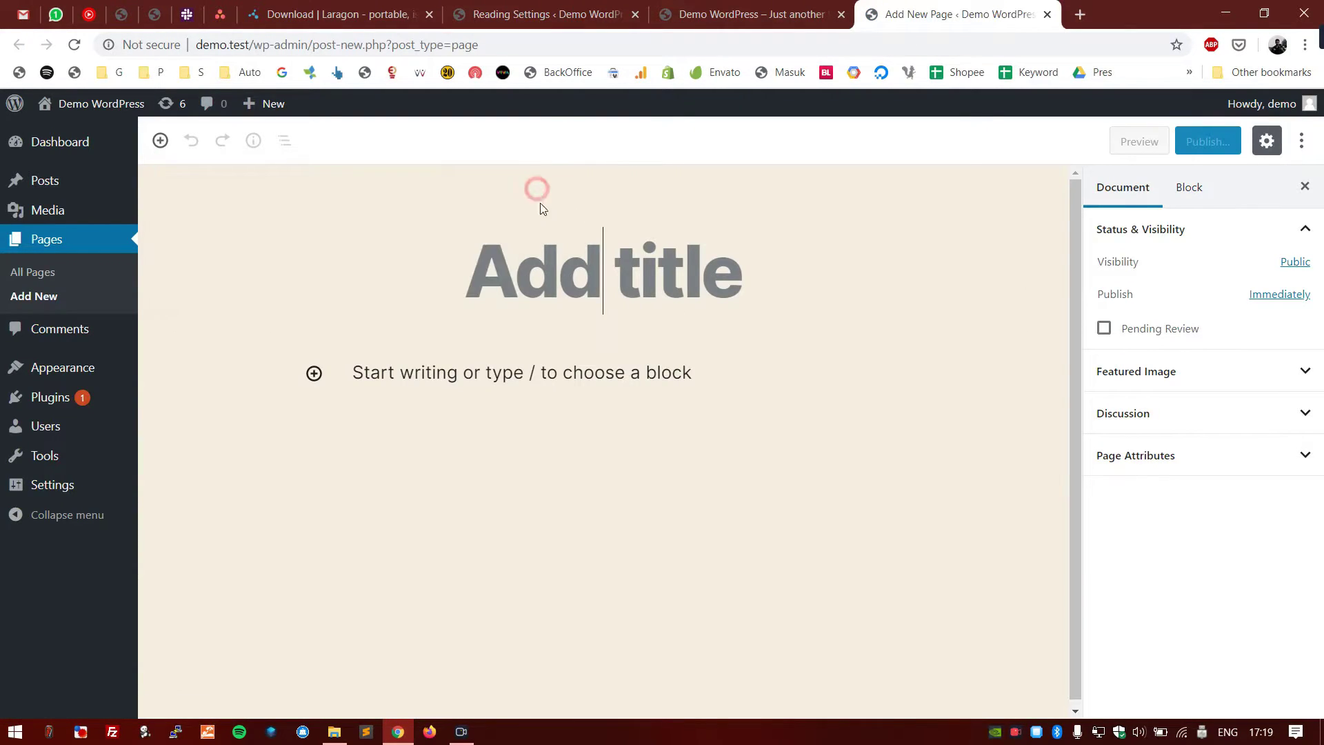
{"action": "left_click", "coordinate": [708, 271]}
{"action": "type", "text": "Home"}
{"action": "left_click", "coordinate": [721, 415]}
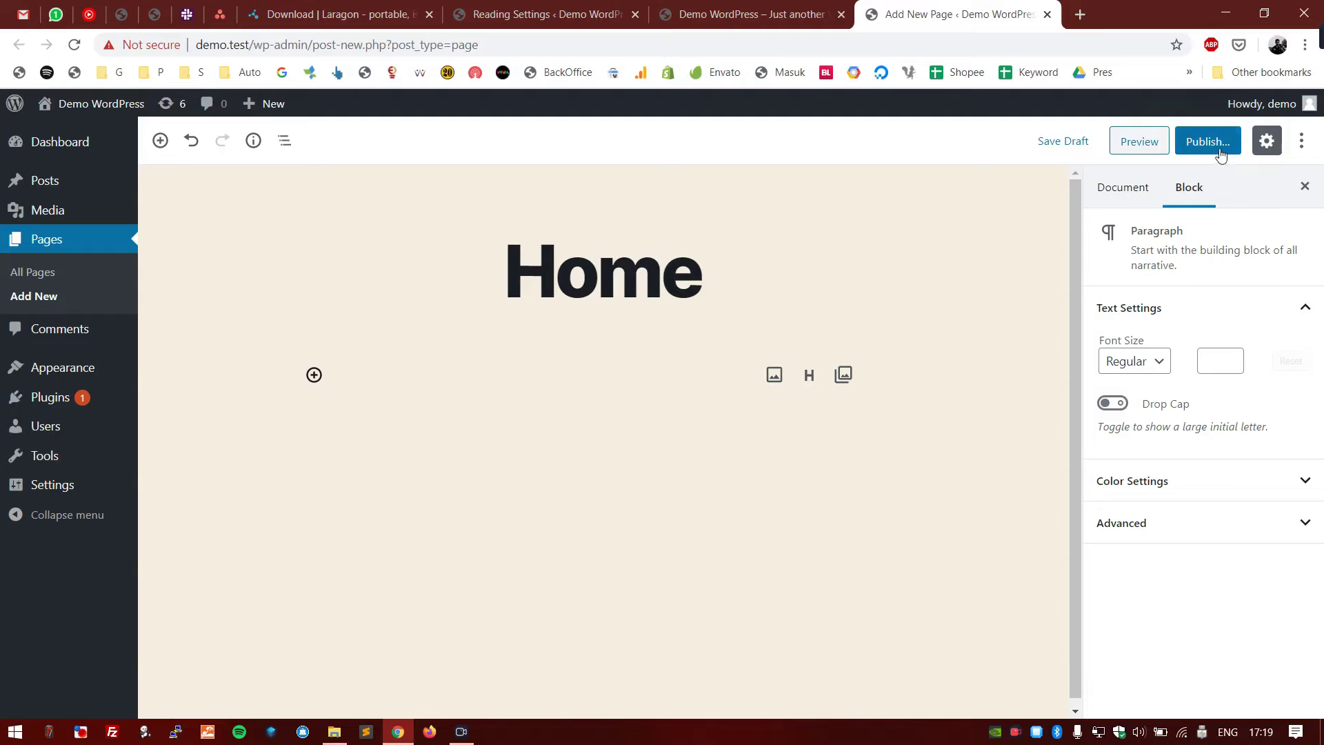
{"action": "left_click", "coordinate": [544, 14]}
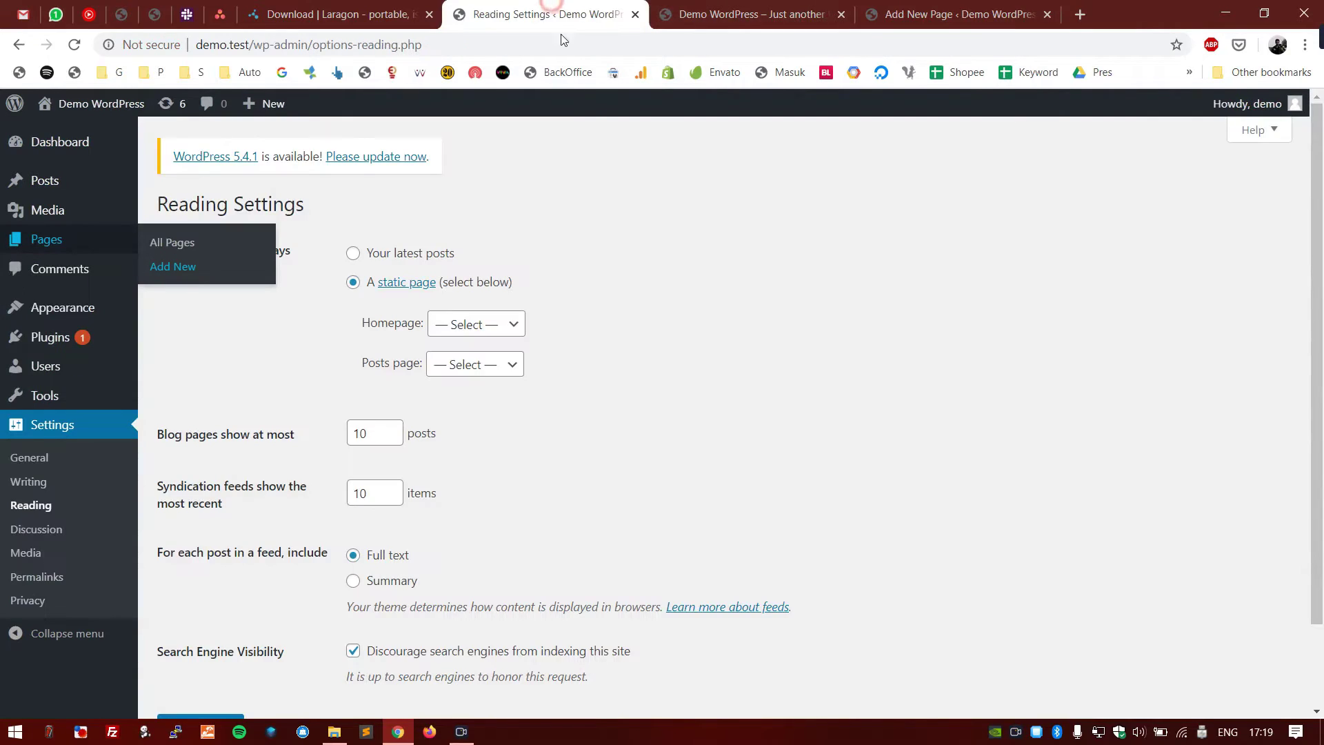
- Check the Homepage choices (only Sample Page offered), then look over the site's front page
{"action": "left_click", "coordinate": [508, 324]}
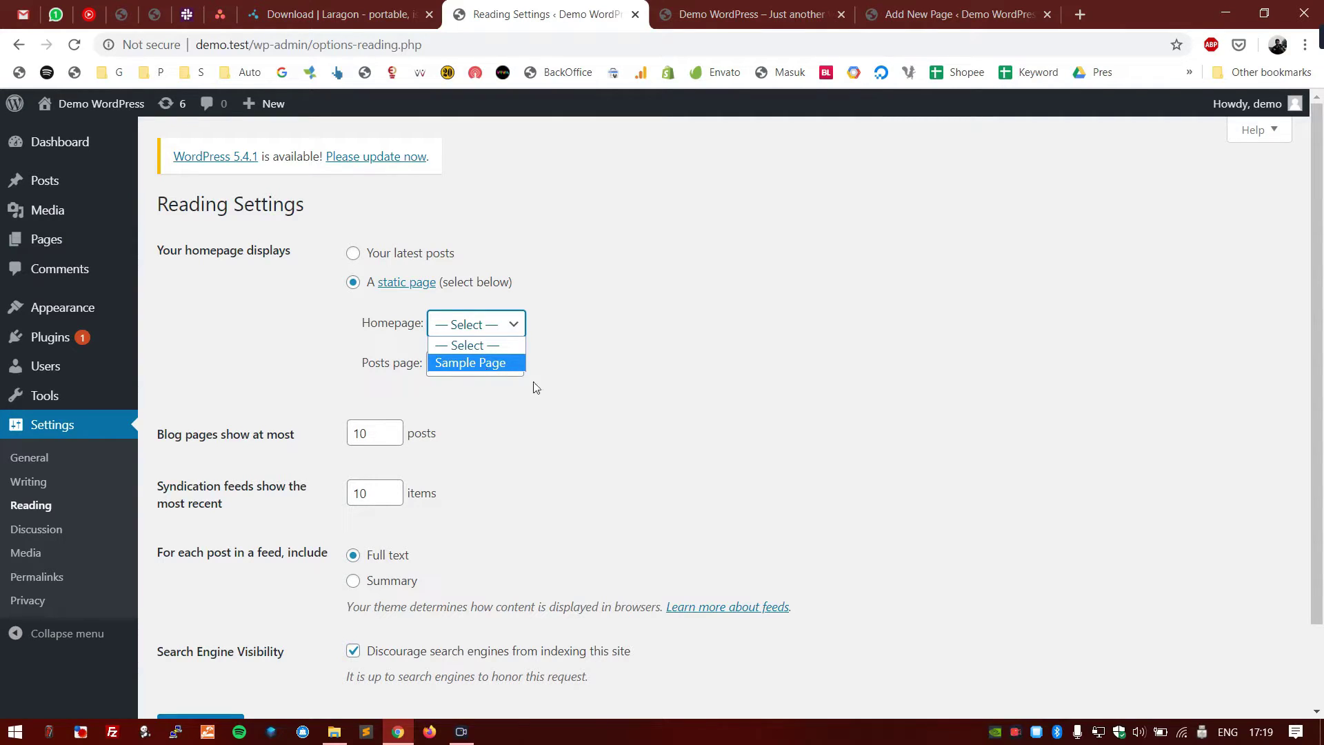
{"action": "left_click", "coordinate": [562, 386]}
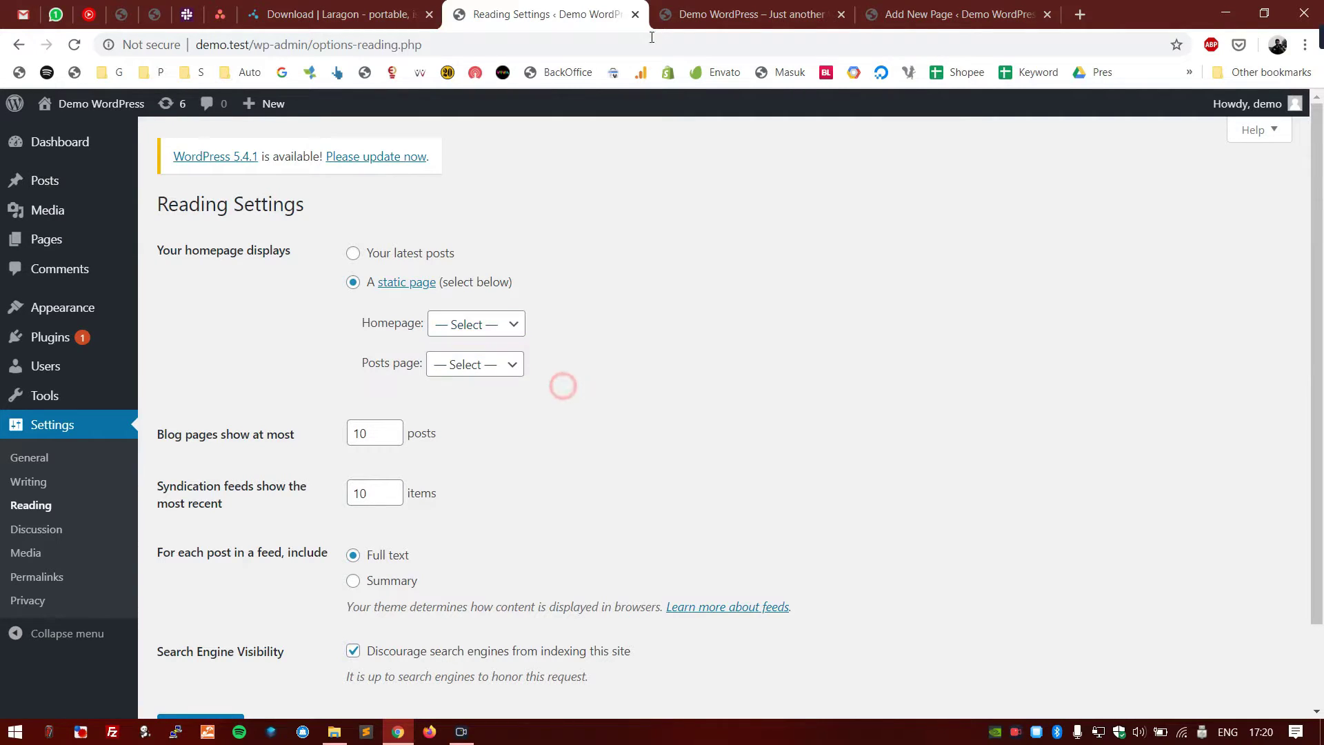
{"action": "left_click", "coordinate": [689, 13]}
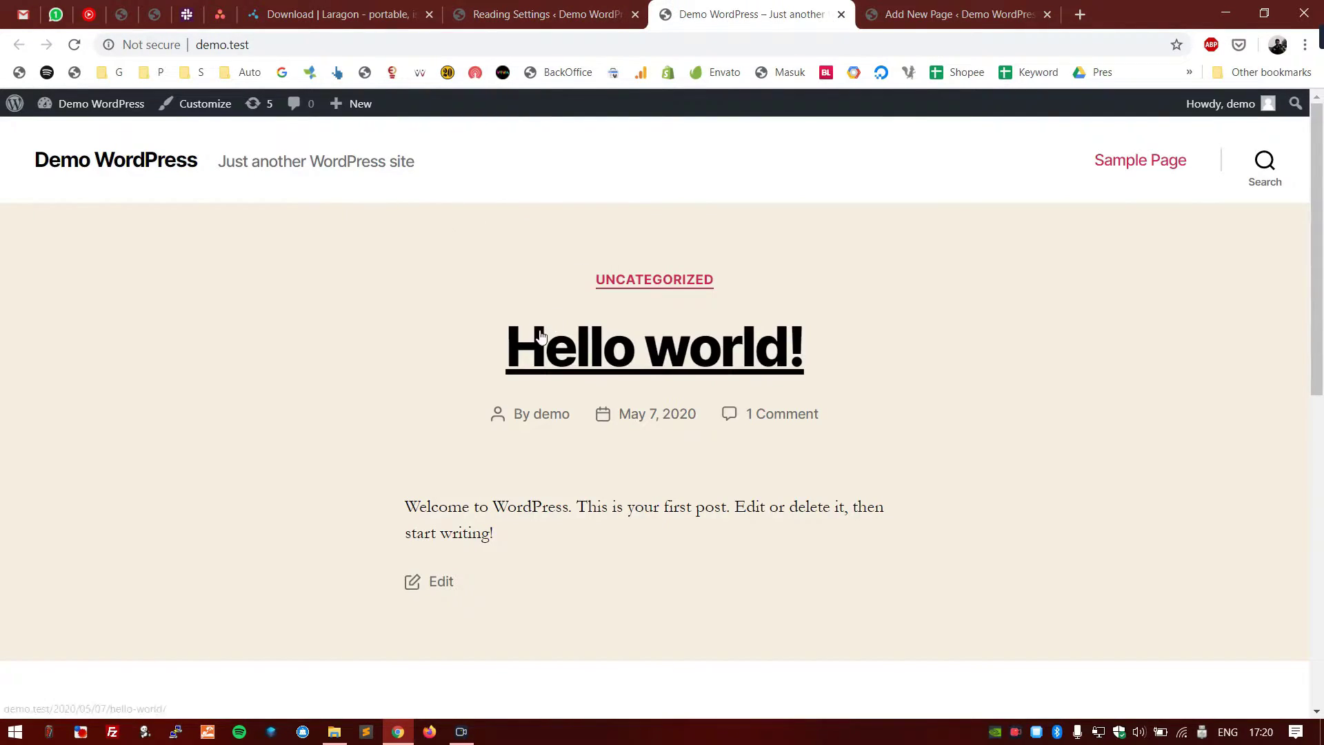
{"action": "left_click_drag", "start_coordinate": [496, 349], "coordinate": [810, 349]}
{"action": "left_click", "coordinate": [329, 202]}
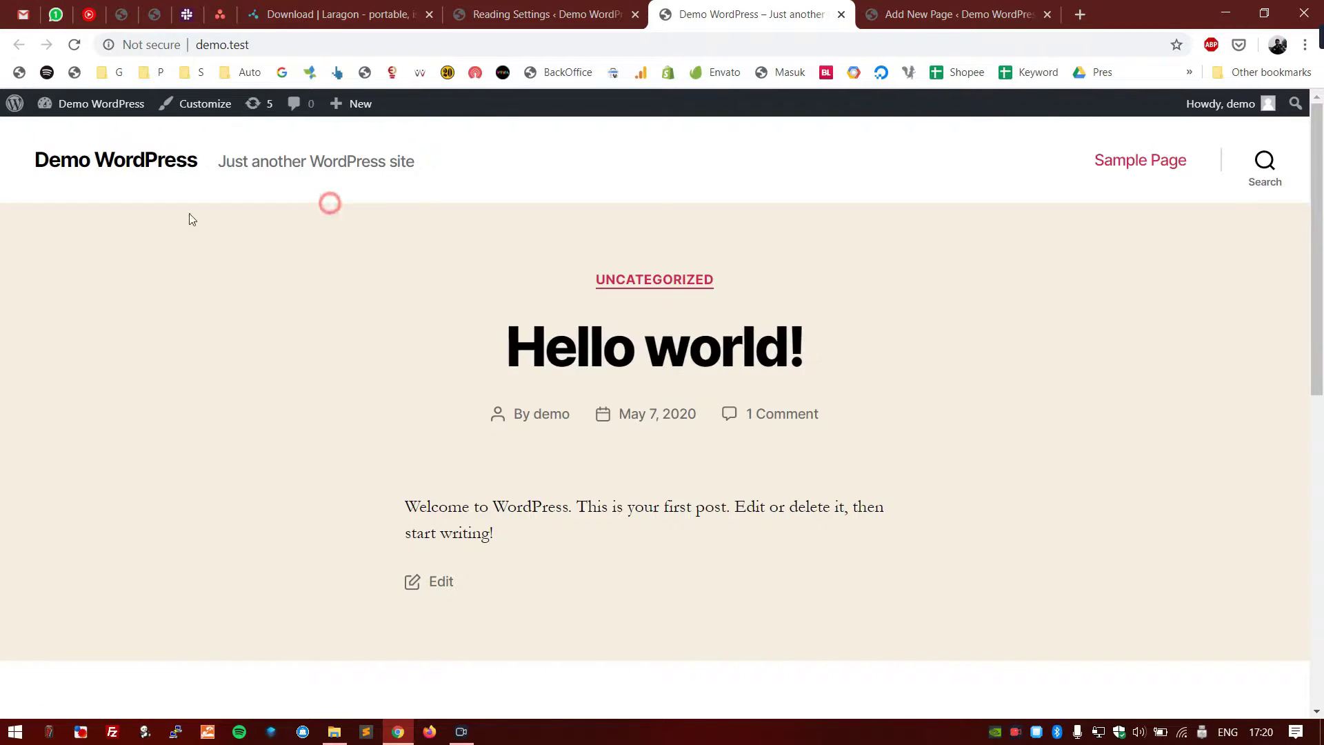
{"action": "scroll", "coordinate": [58, 294], "scroll_direction": "down", "scroll_amount": 10}
{"action": "scroll", "coordinate": [58, 293], "scroll_direction": "up", "scroll_amount": 10}
- Check the Posts page choices, leave them unassigned, and return to the Home page draft
{"action": "left_click", "coordinate": [959, 13]}
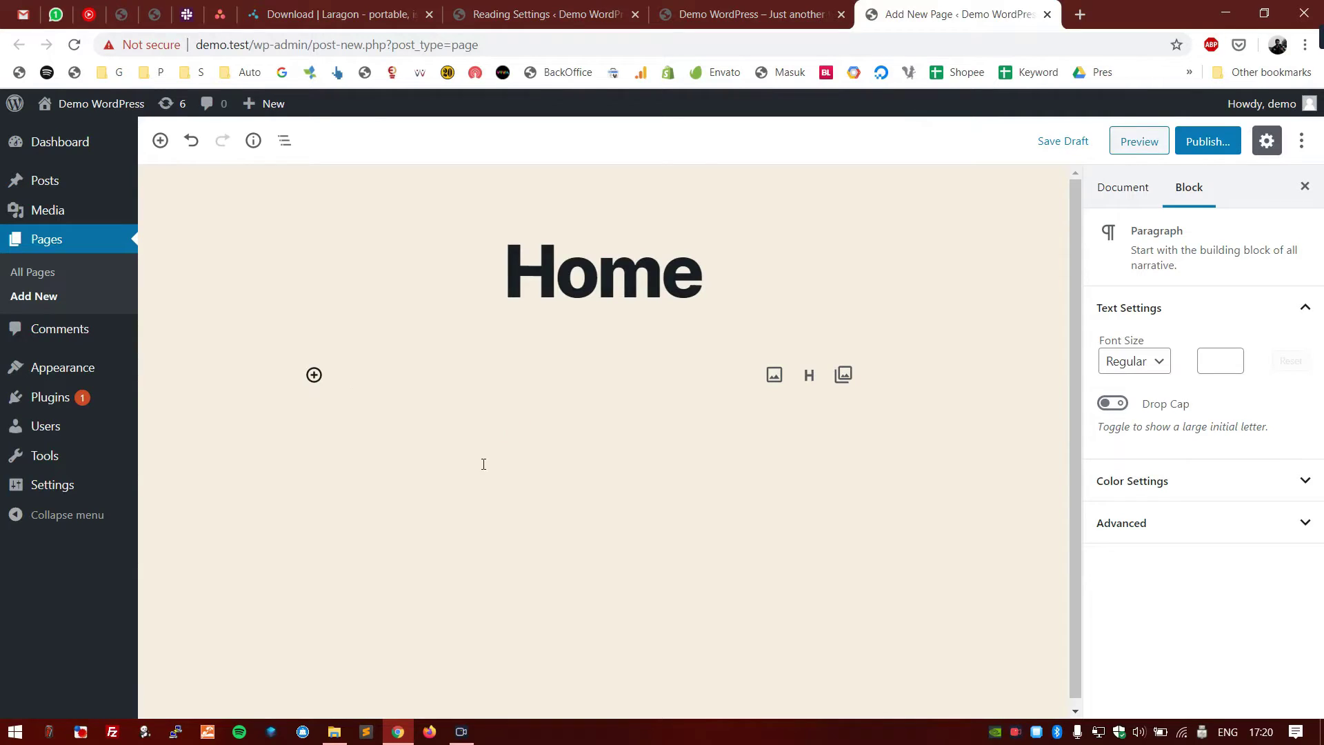
{"action": "left_click", "coordinate": [527, 9]}
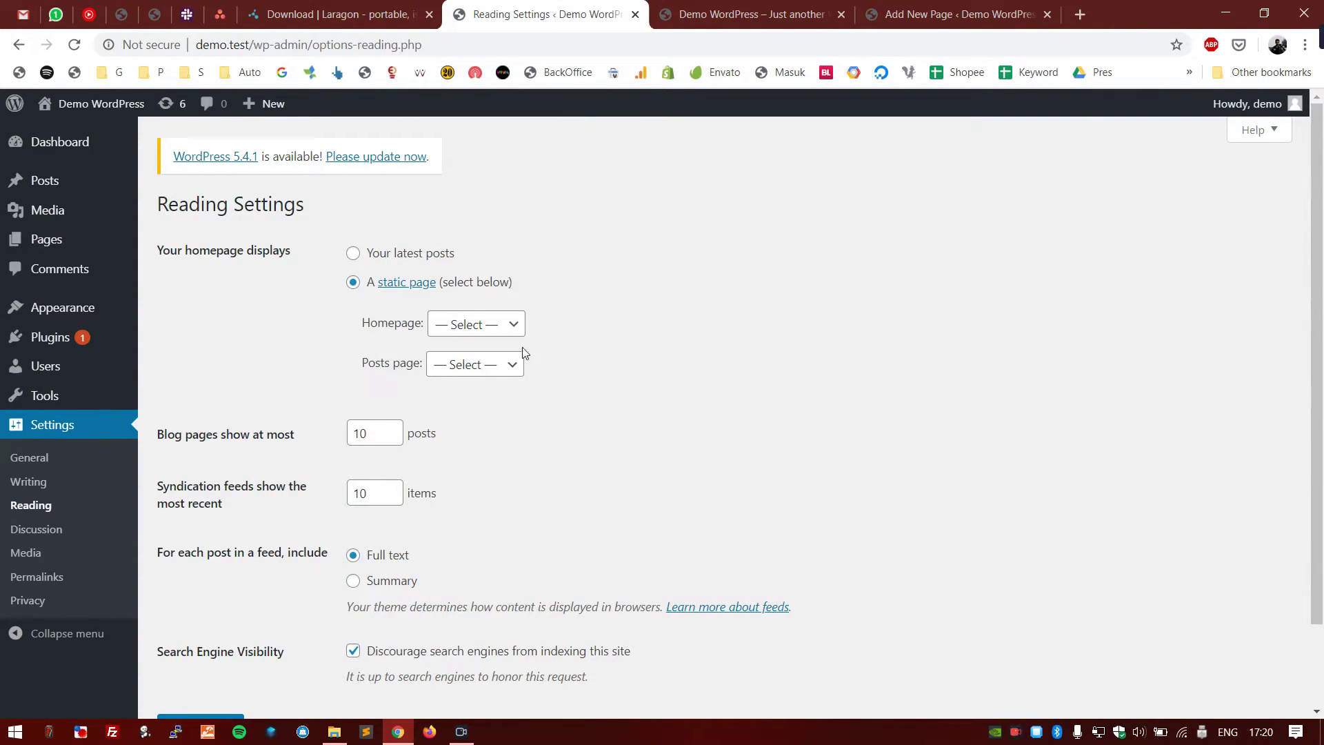
{"action": "left_click", "coordinate": [510, 361]}
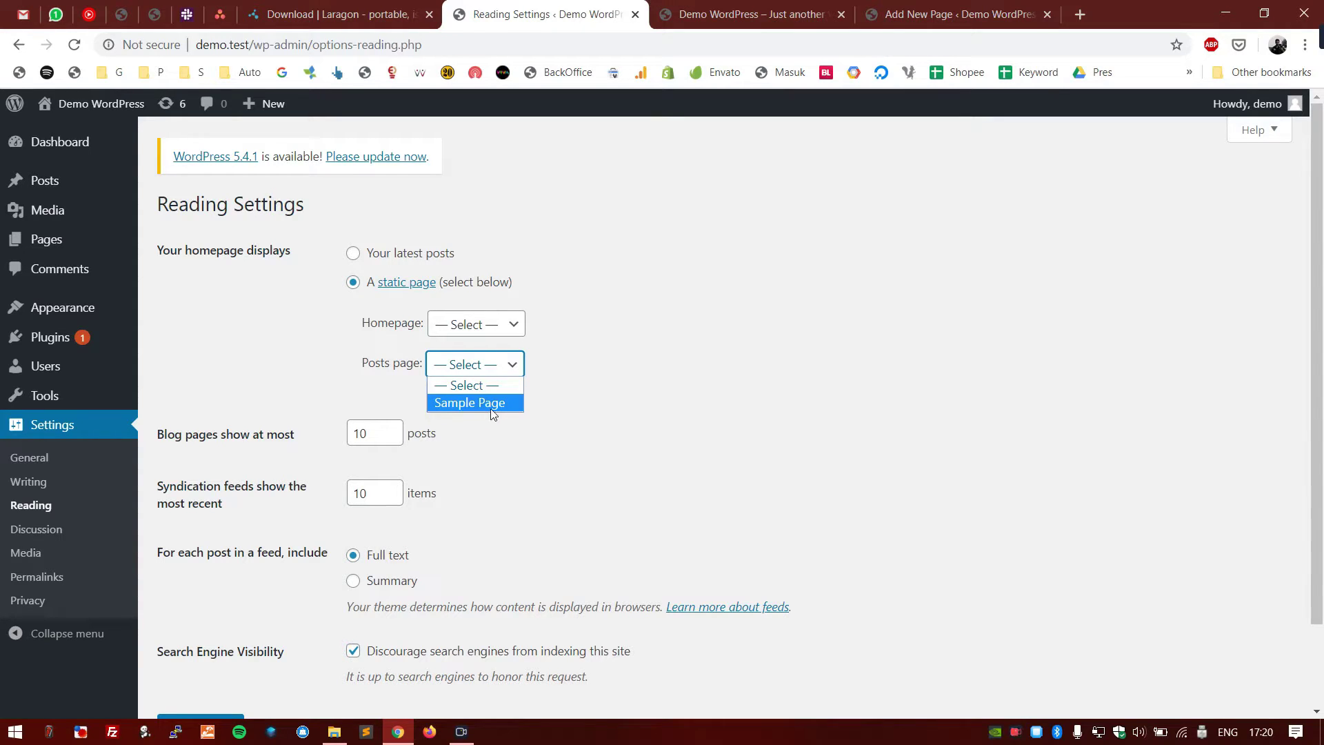
{"action": "left_click", "coordinate": [959, 14]}
- Rename the page draft's title from Home to Blog
{"action": "left_click", "coordinate": [634, 311]}
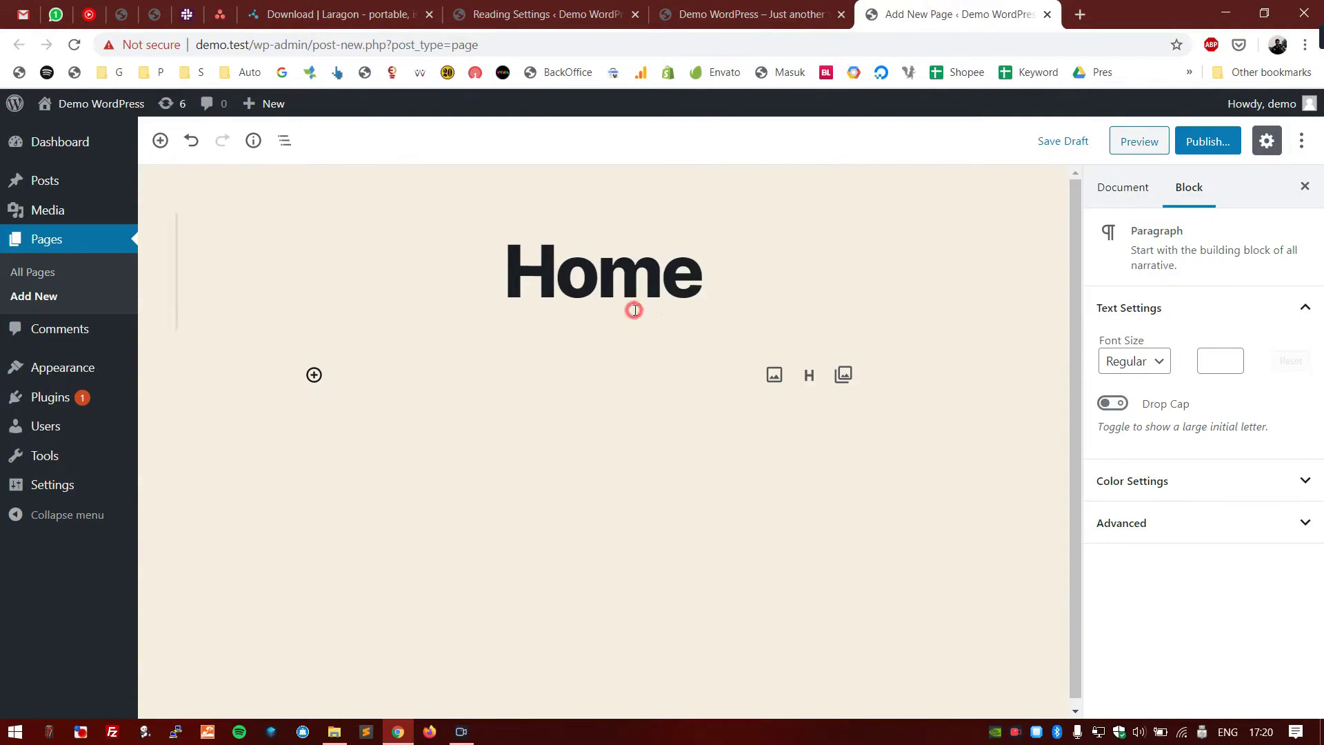
{"action": "double_click", "coordinate": [634, 311]}
{"action": "type", "text": "Blog"}
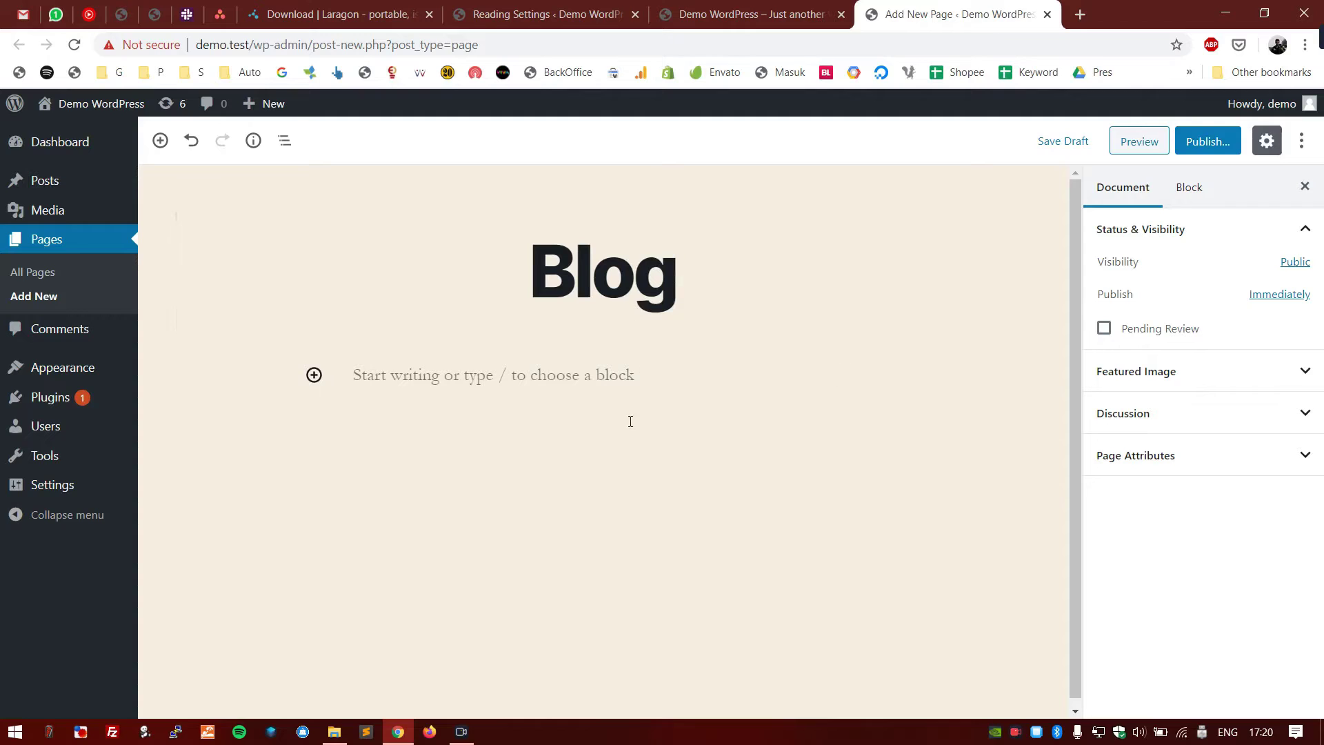
{"action": "left_click", "coordinate": [631, 421]}
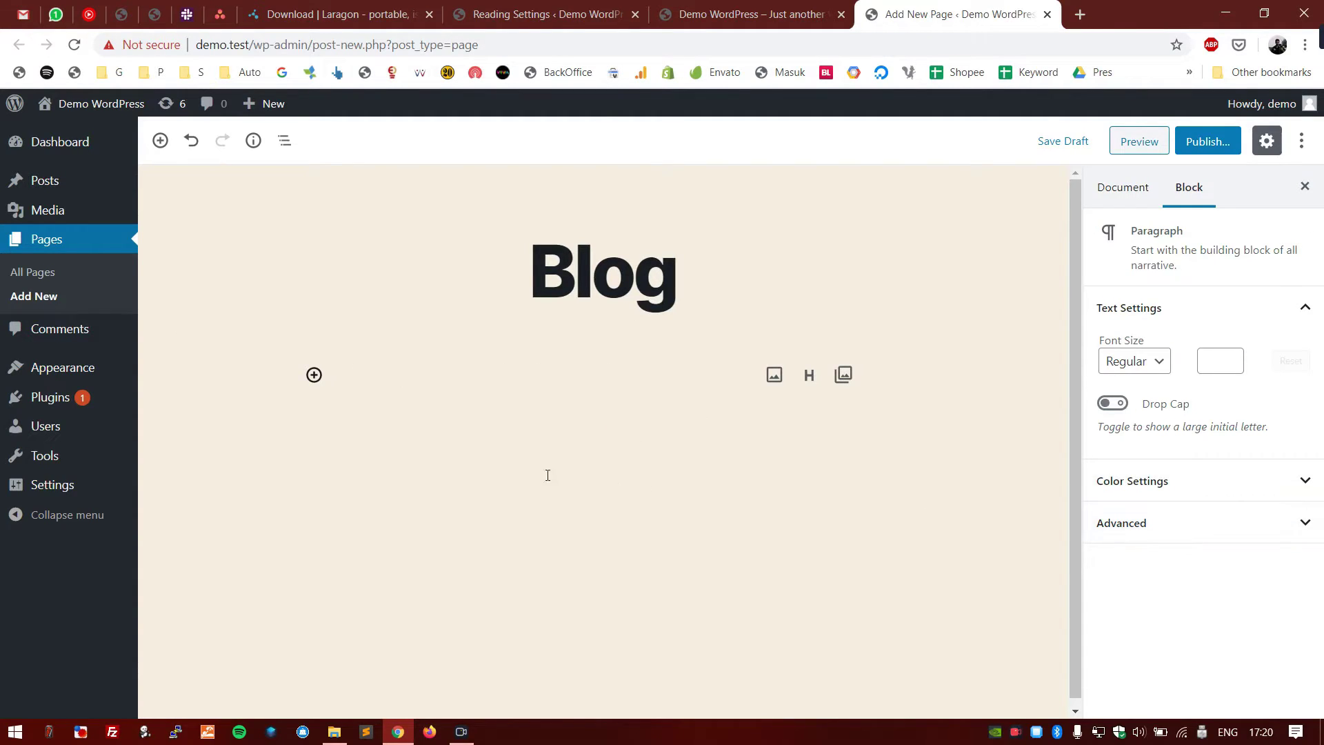
{"action": "left_click", "coordinate": [494, 400]}
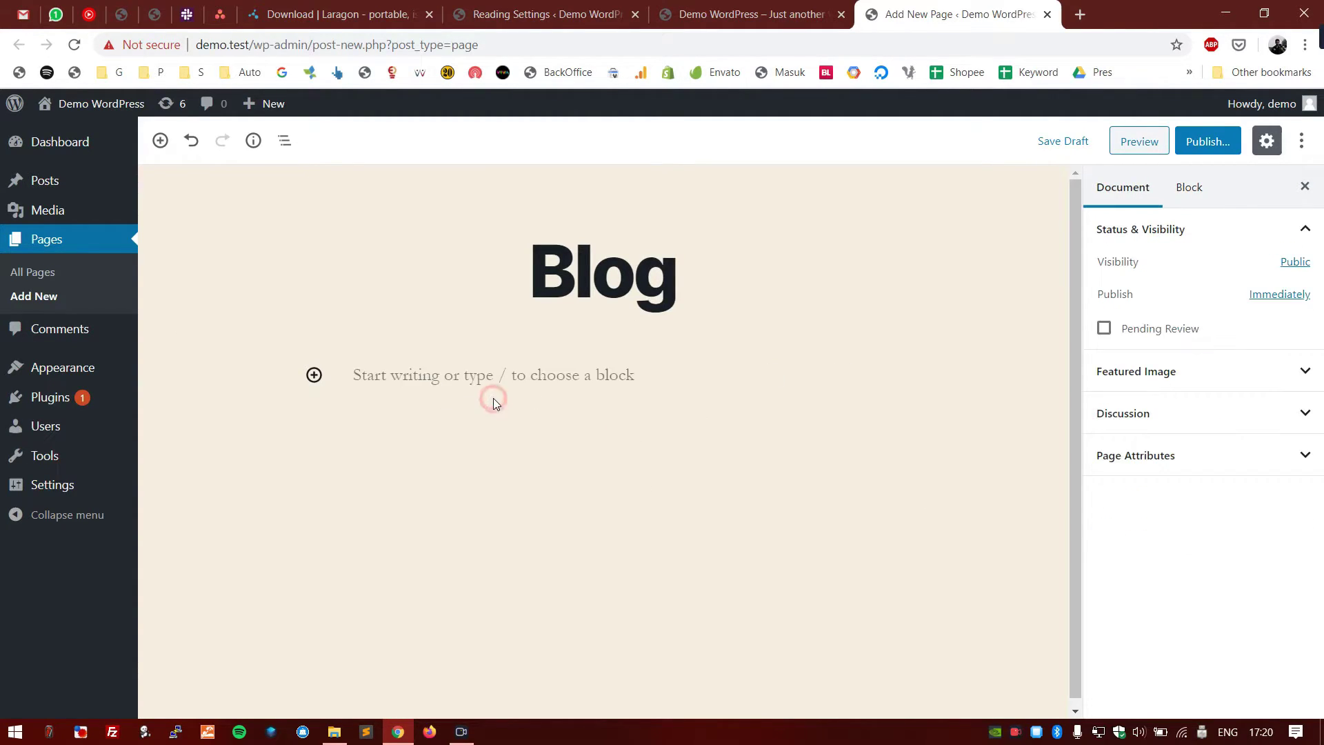
- In Reading Settings, check the Posts page choices again without selecting any
{"action": "left_click", "coordinate": [545, 13]}
{"action": "left_click", "coordinate": [495, 365]}
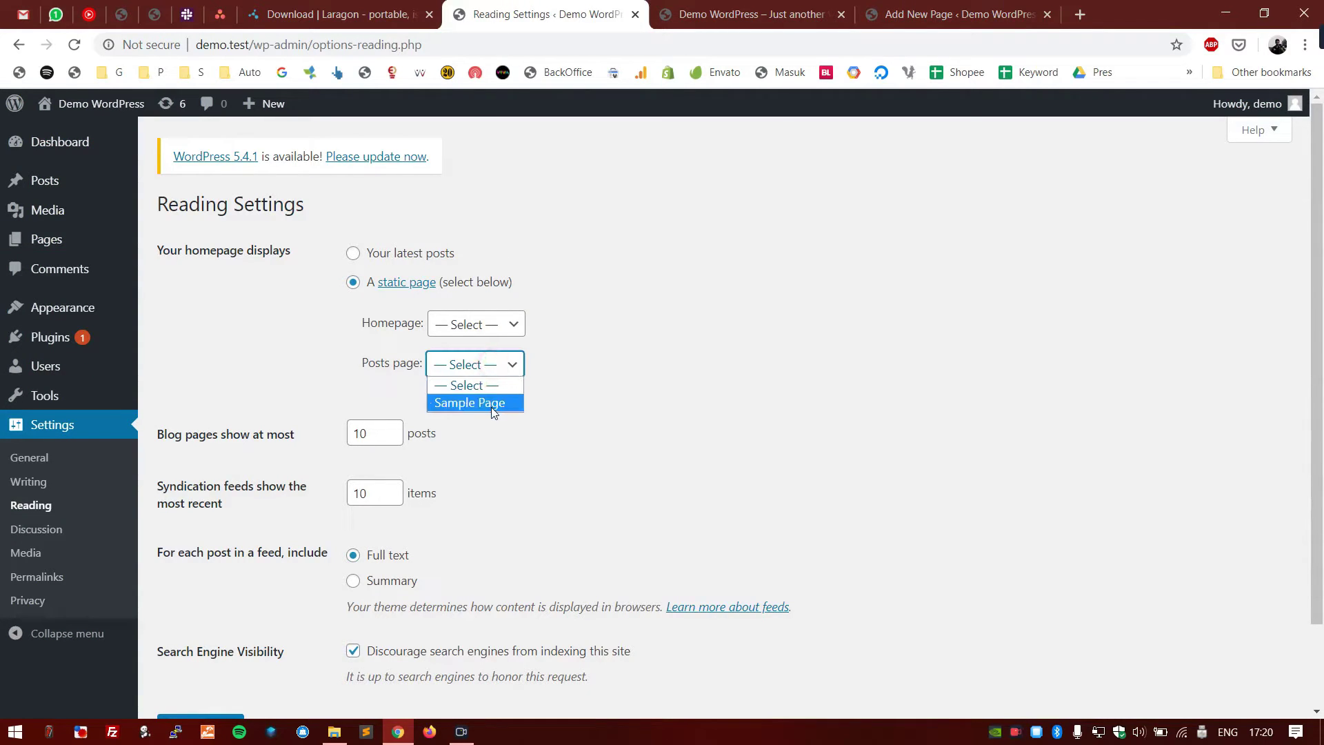
{"action": "left_click", "coordinate": [519, 458]}
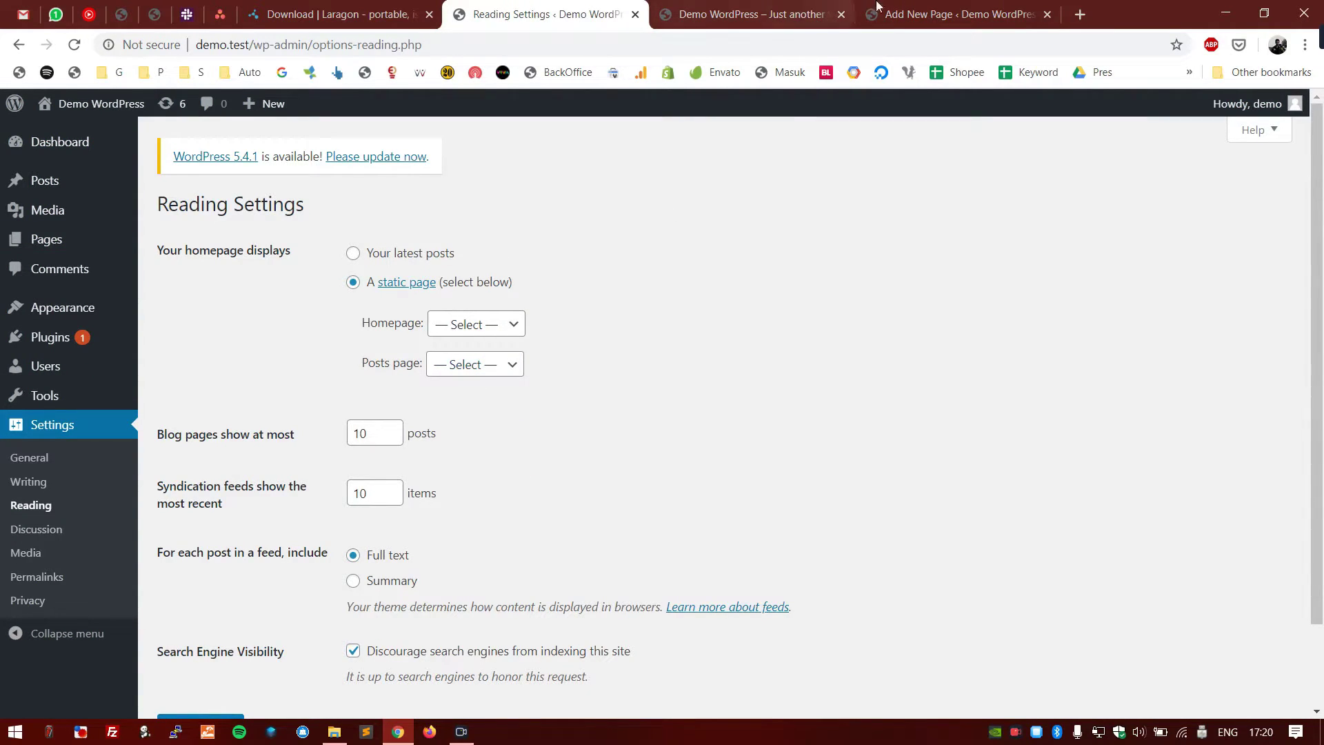
- Change 'Blog pages show at most' from 10 to 5 posts
{"action": "left_click", "coordinate": [958, 14]}
{"action": "left_click", "coordinate": [765, 13]}
{"action": "left_click_drag", "start_coordinate": [370, 287], "coordinate": [611, 539]}
{"action": "left_click", "coordinate": [616, 543]}
{"action": "left_click", "coordinate": [478, 9]}
{"action": "scroll", "coordinate": [414, 303], "scroll_direction": "down", "scroll_amount": 1}
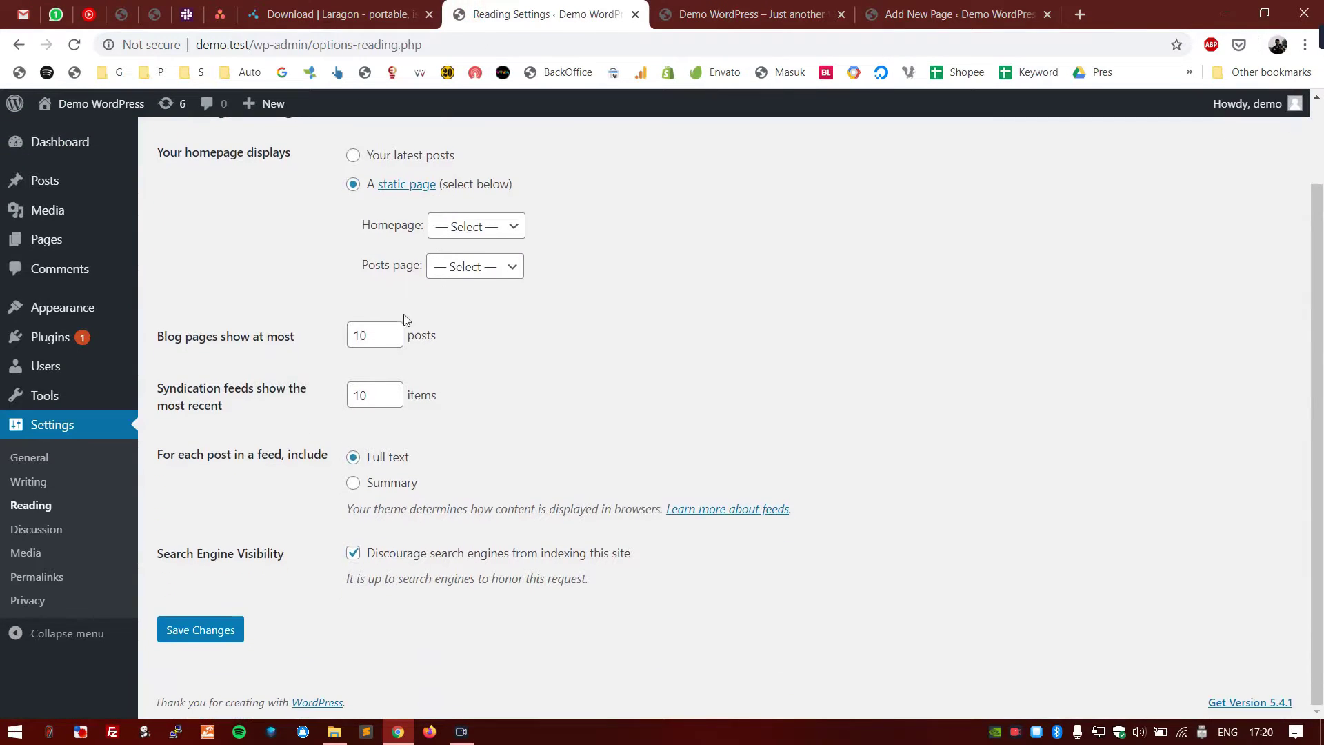
{"action": "left_click", "coordinate": [376, 342]}
{"action": "left_click_drag", "start_coordinate": [375, 341], "coordinate": [339, 336]}
{"action": "type", "text": "5"}
{"action": "left_click", "coordinate": [618, 372]}
- Review the syndication feeds count, leaving it at 10 items
{"action": "left_click", "coordinate": [957, 11]}
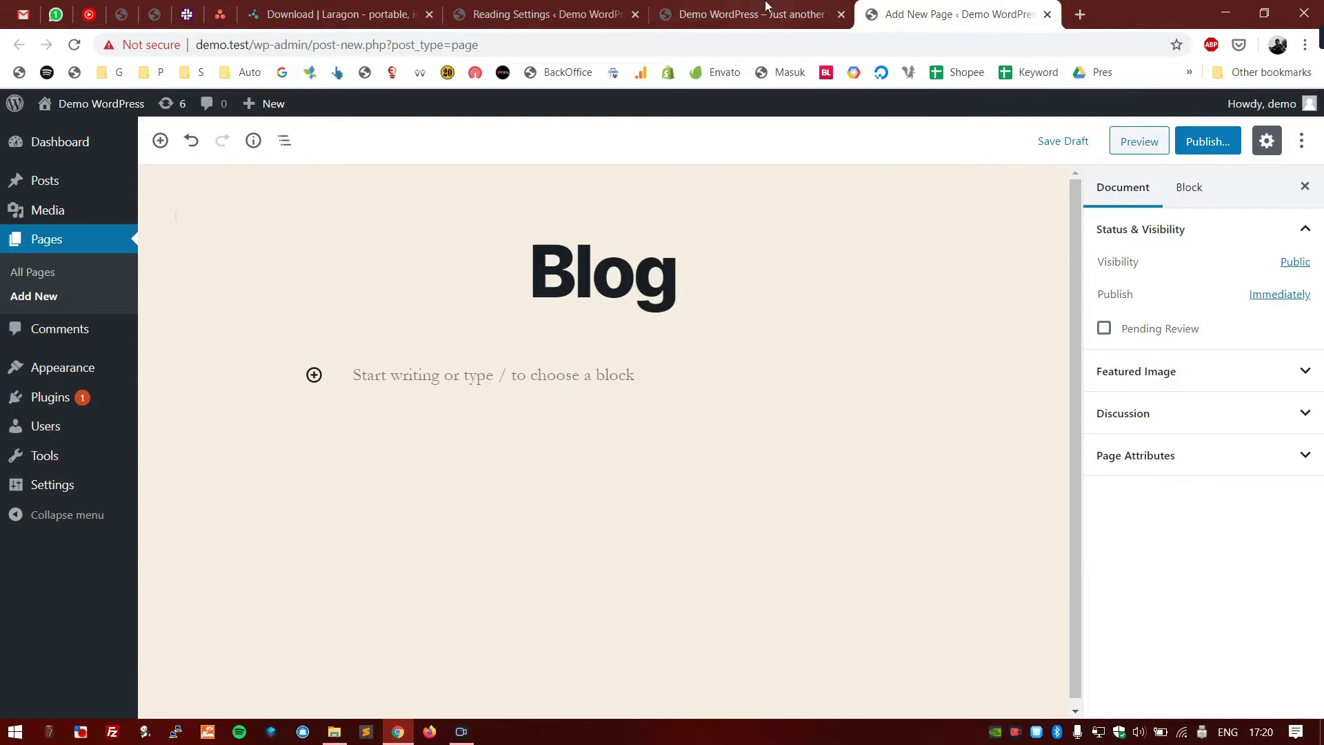
{"action": "left_click", "coordinate": [733, 6]}
{"action": "left_click", "coordinate": [545, 14]}
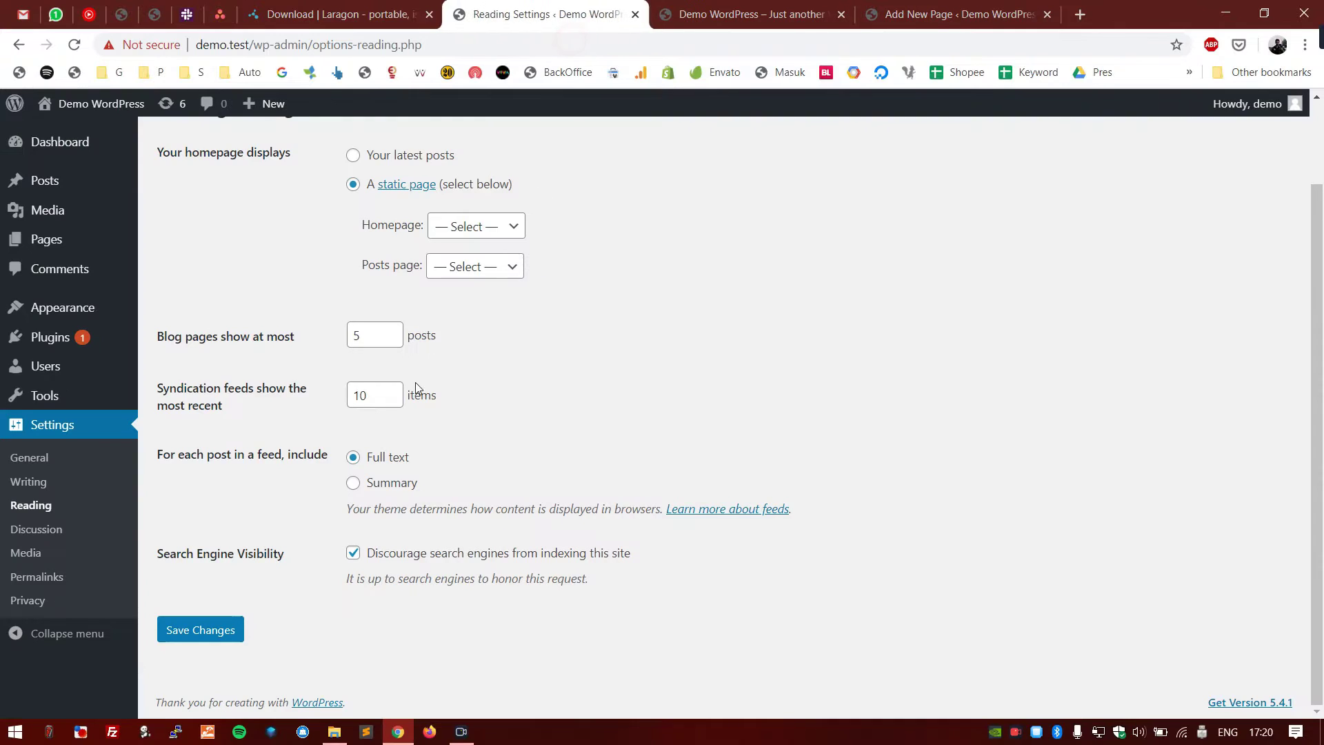
{"action": "left_click", "coordinate": [714, 353]}
{"action": "left_click", "coordinate": [379, 395]}
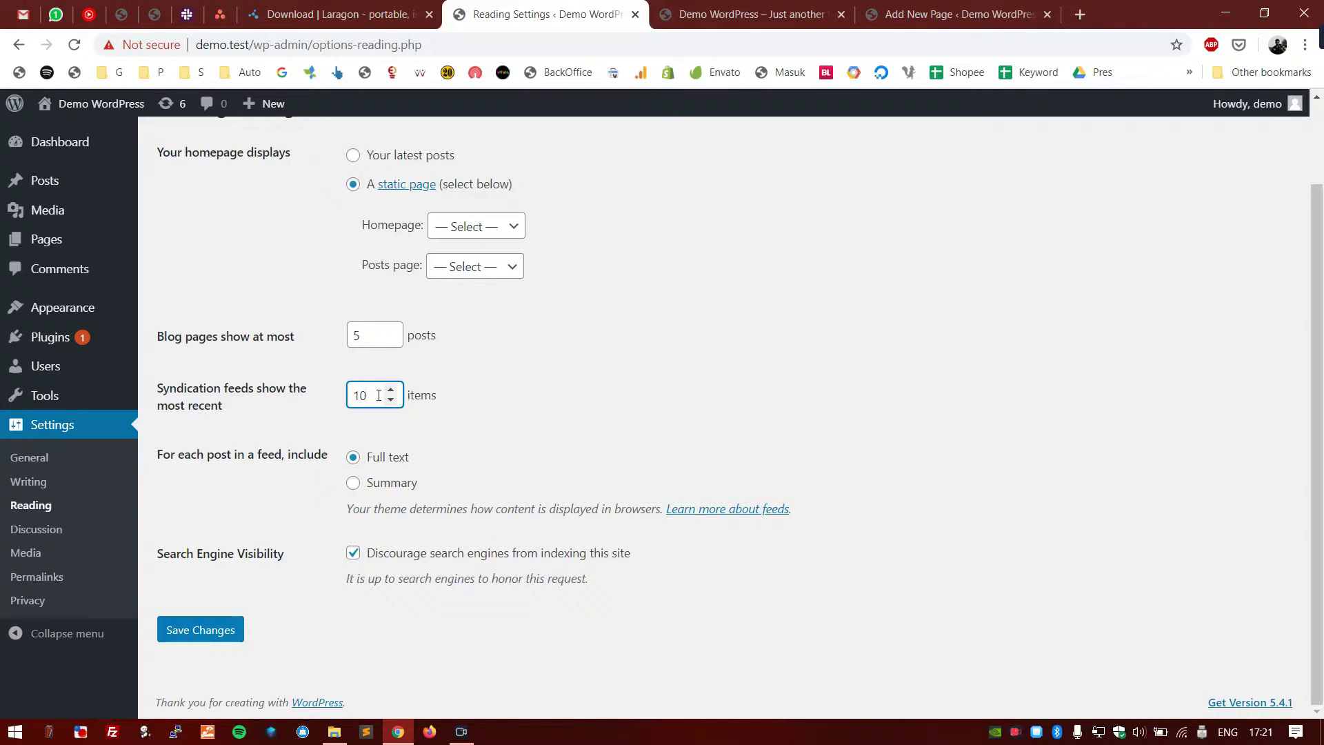
{"action": "double_click", "coordinate": [378, 395]}
{"action": "left_click", "coordinate": [289, 415]}
{"action": "double_click", "coordinate": [360, 395]}
{"action": "left_click", "coordinate": [304, 419]}
- Set 'For each post in a feed, include' to Summary
{"action": "left_click_drag", "start_coordinate": [336, 456], "coordinate": [158, 465]}
{"action": "left_click", "coordinate": [481, 424]}
{"action": "left_click", "coordinate": [378, 481]}
{"action": "left_click", "coordinate": [382, 457]}
{"action": "left_click", "coordinate": [353, 483]}
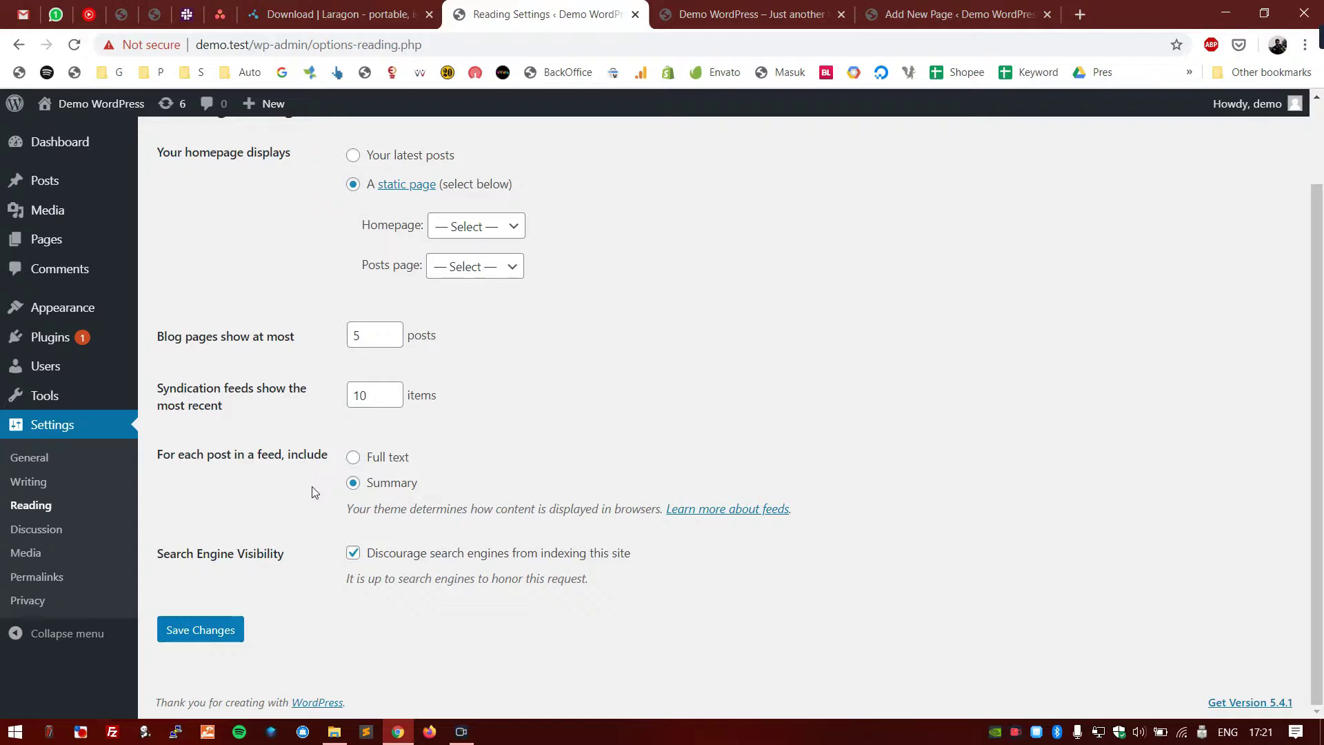
{"action": "left_click", "coordinate": [314, 492]}
{"action": "left_click", "coordinate": [405, 456]}
{"action": "left_click", "coordinate": [380, 482]}
{"action": "left_click", "coordinate": [723, 429]}
- Review the Search Engine Visibility option and dismiss the unwanted download prompt
{"action": "left_click_drag", "start_coordinate": [297, 555], "coordinate": [158, 562]}
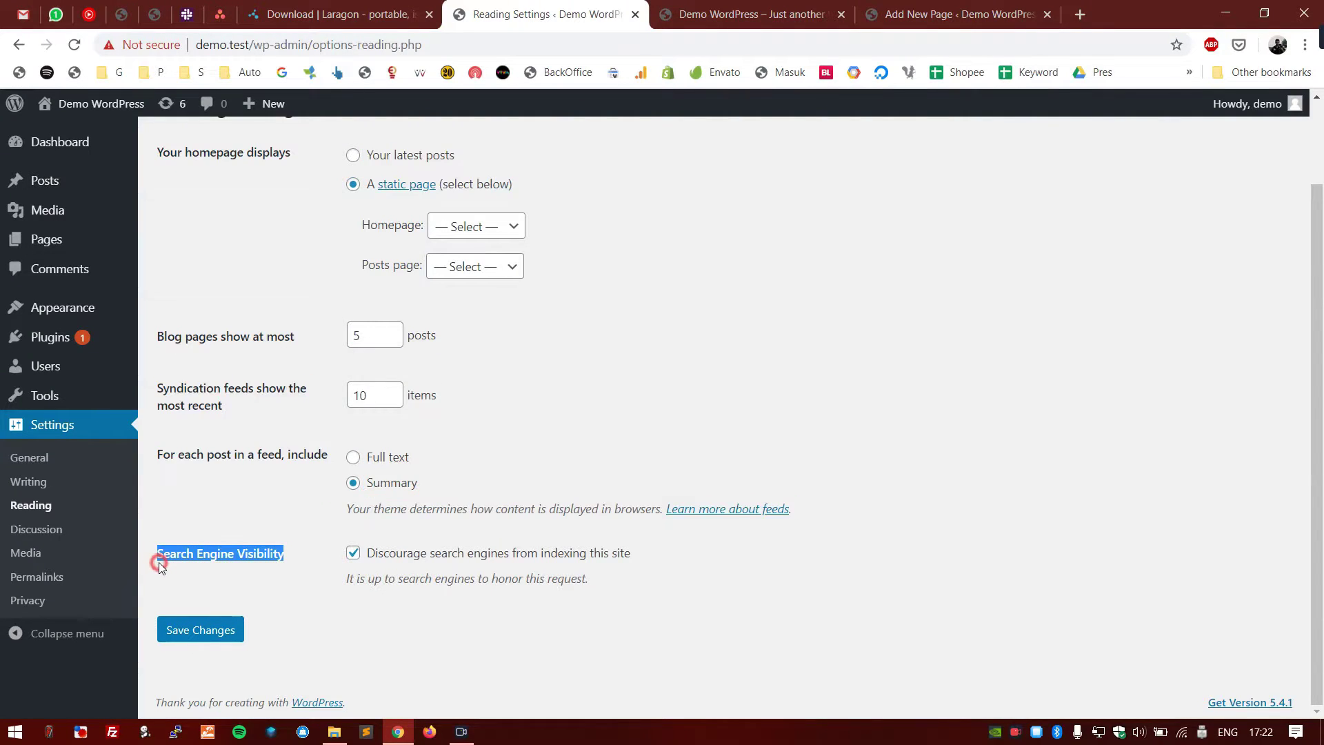
{"action": "left_click", "coordinate": [289, 550]}
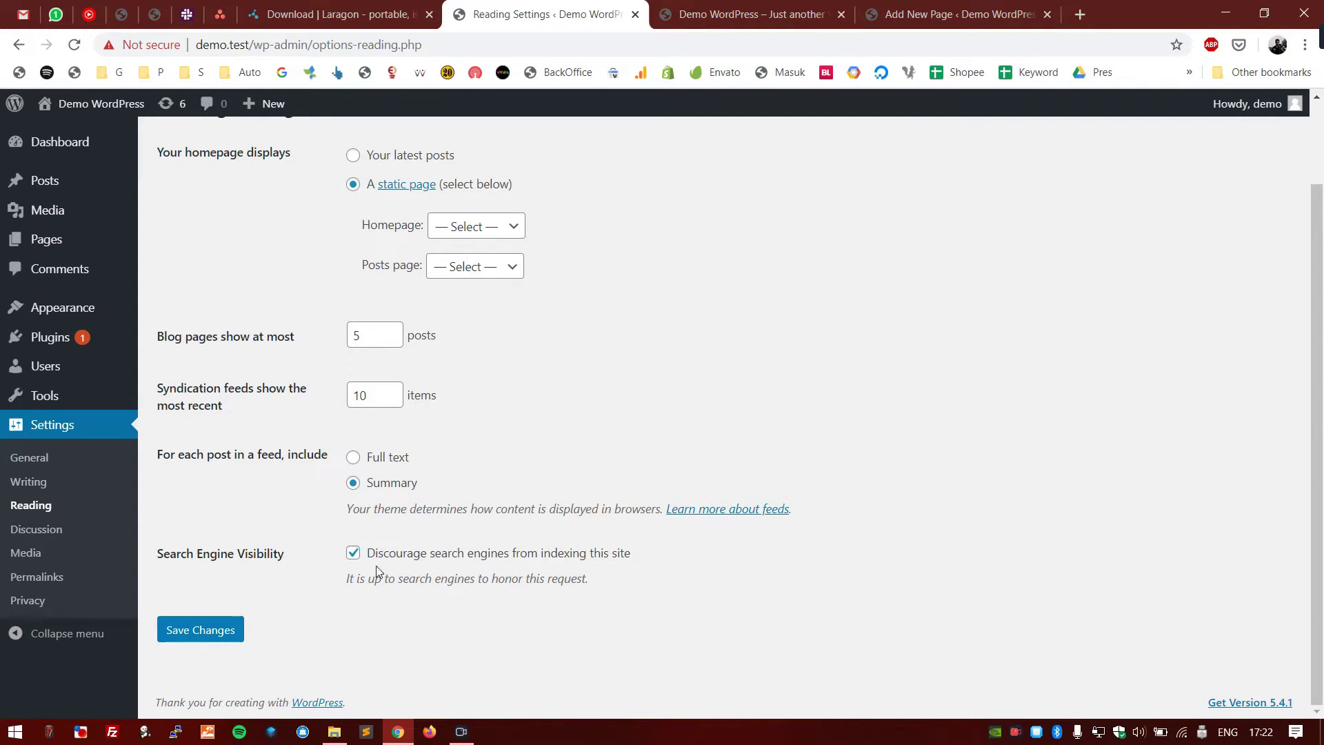
{"action": "left_click_drag", "start_coordinate": [632, 552], "coordinate": [350, 562]}
{"action": "left_click", "coordinate": [319, 610]}
{"action": "key", "text": "ctrl+Tab"}
{"action": "left_click_drag", "start_coordinate": [866, 354], "coordinate": [363, 316]}
{"action": "left_click", "coordinate": [484, 13]}
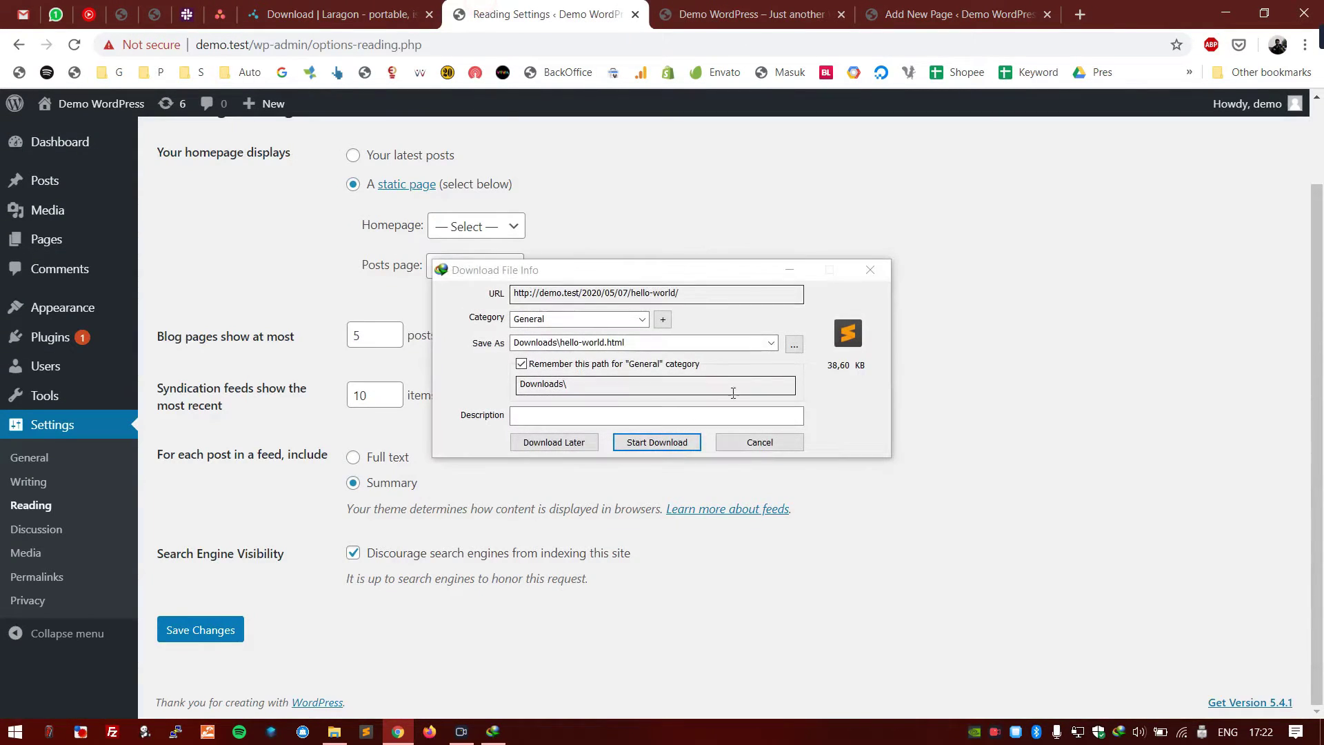
{"action": "left_click", "coordinate": [868, 272]}
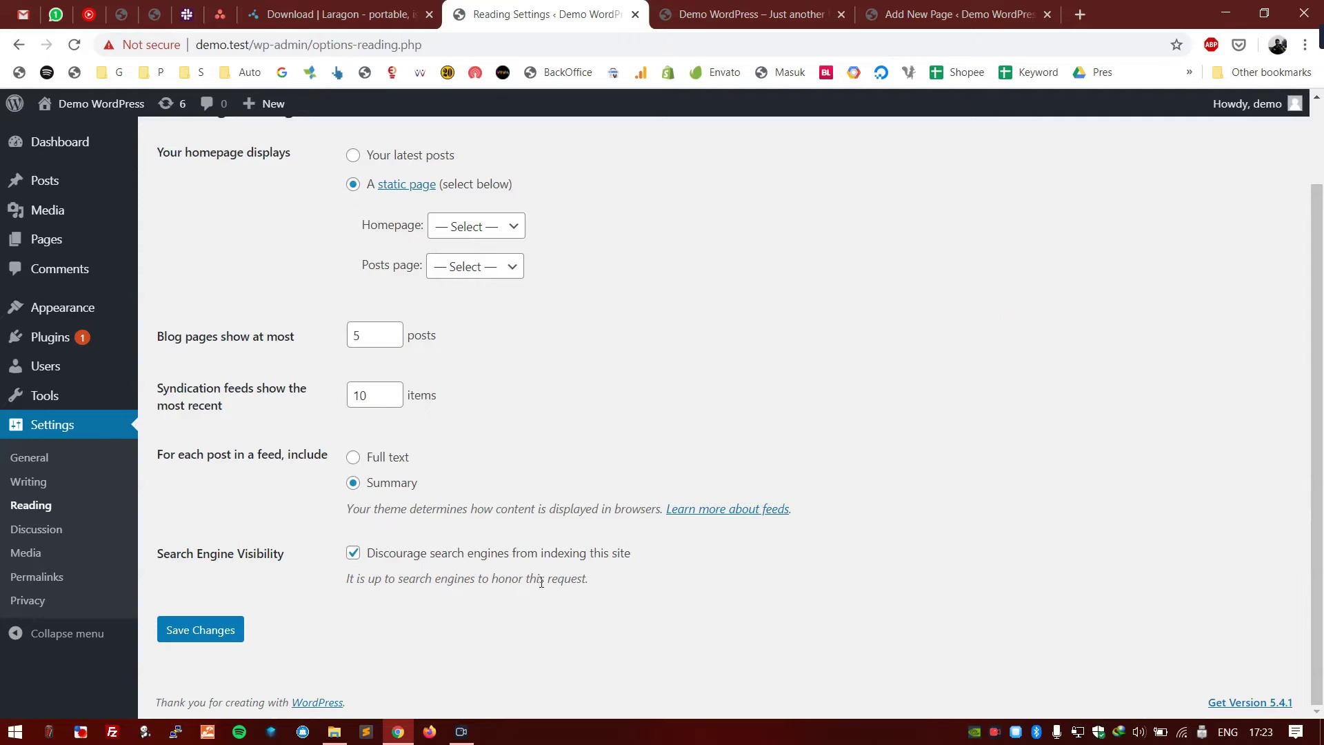
- Save the Reading Settings changes
{"action": "scroll", "coordinate": [656, 535], "scroll_direction": "up", "scroll_amount": 2}
{"action": "left_click", "coordinate": [813, 6]}
{"action": "left_click", "coordinate": [587, 13]}
{"action": "scroll", "coordinate": [331, 570], "scroll_direction": "down", "scroll_amount": 3}
{"action": "left_click", "coordinate": [795, 6]}
{"action": "left_click", "coordinate": [646, 7]}
{"action": "left_click", "coordinate": [736, 13]}
{"action": "left_click", "coordinate": [335, 315]}
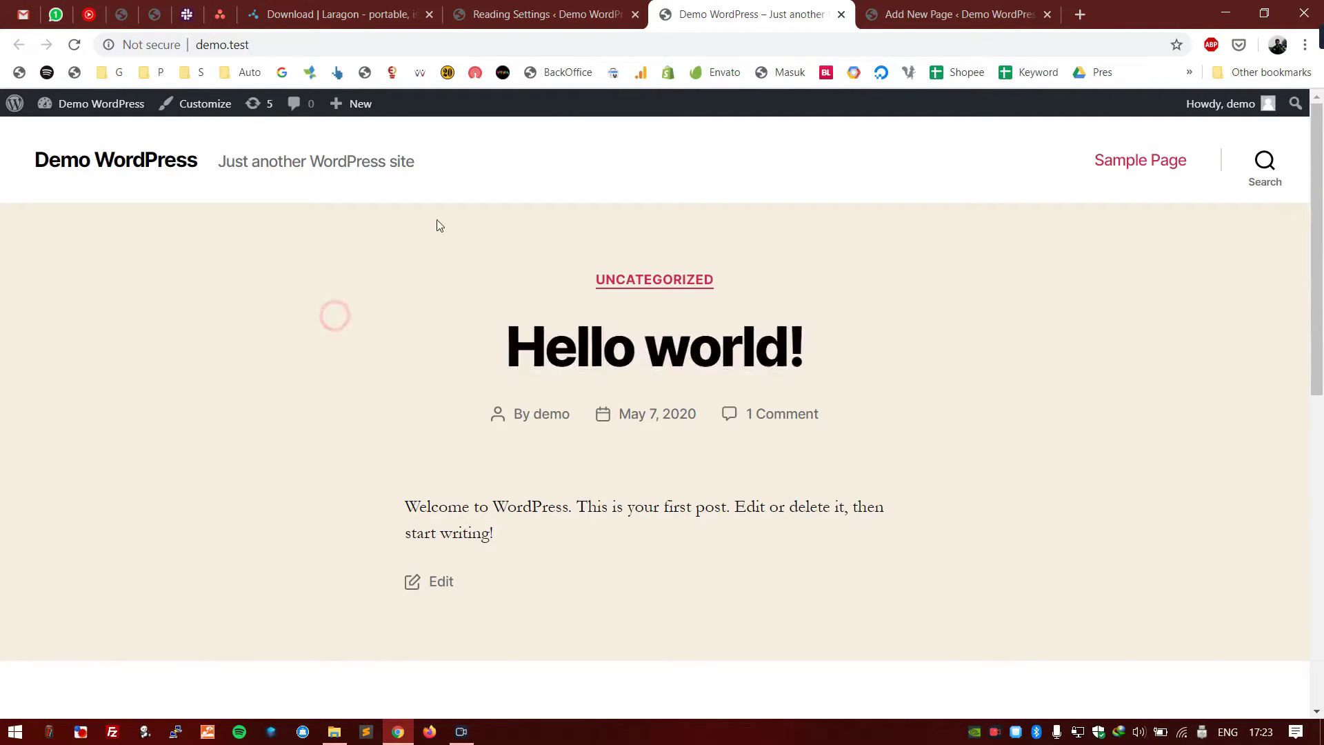
{"action": "left_click", "coordinate": [544, 26]}
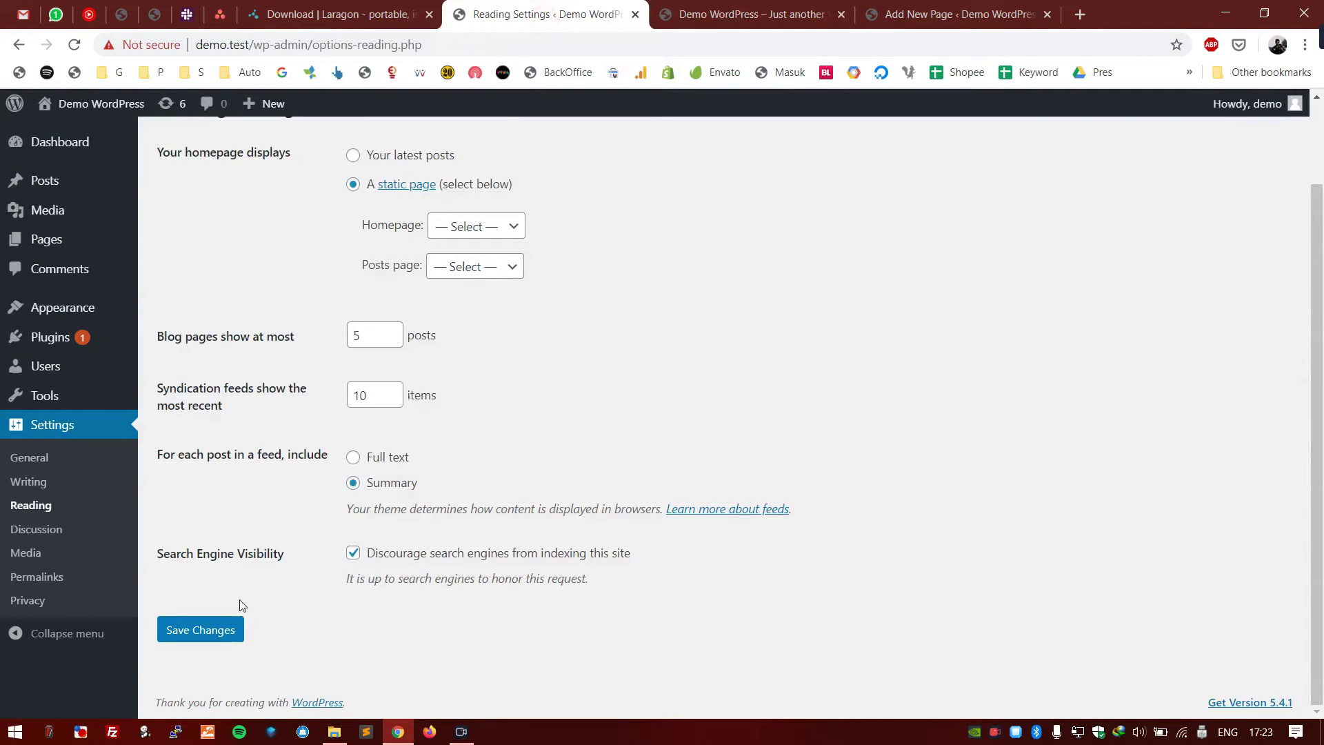
{"action": "left_click", "coordinate": [210, 635]}
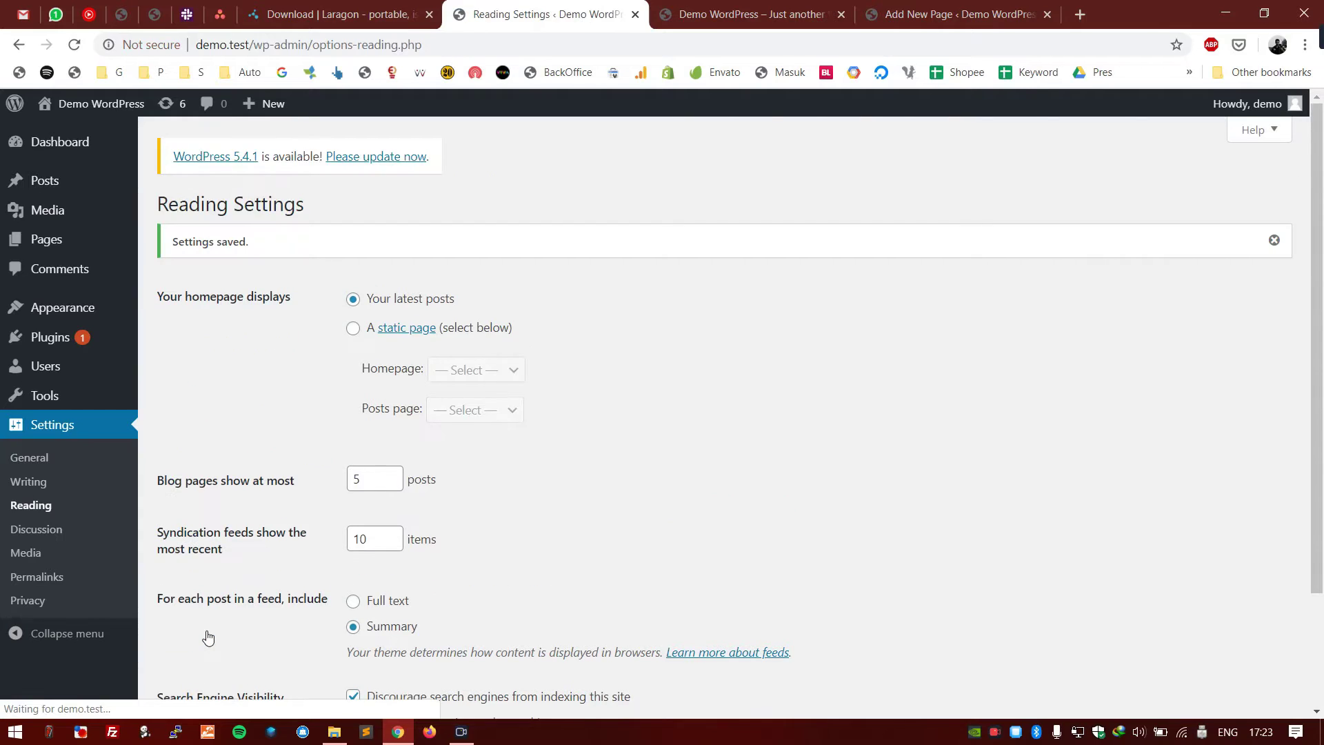
{"action": "scroll", "coordinate": [230, 476], "scroll_direction": "down", "scroll_amount": 3}
{"action": "left_click", "coordinate": [60, 533]}
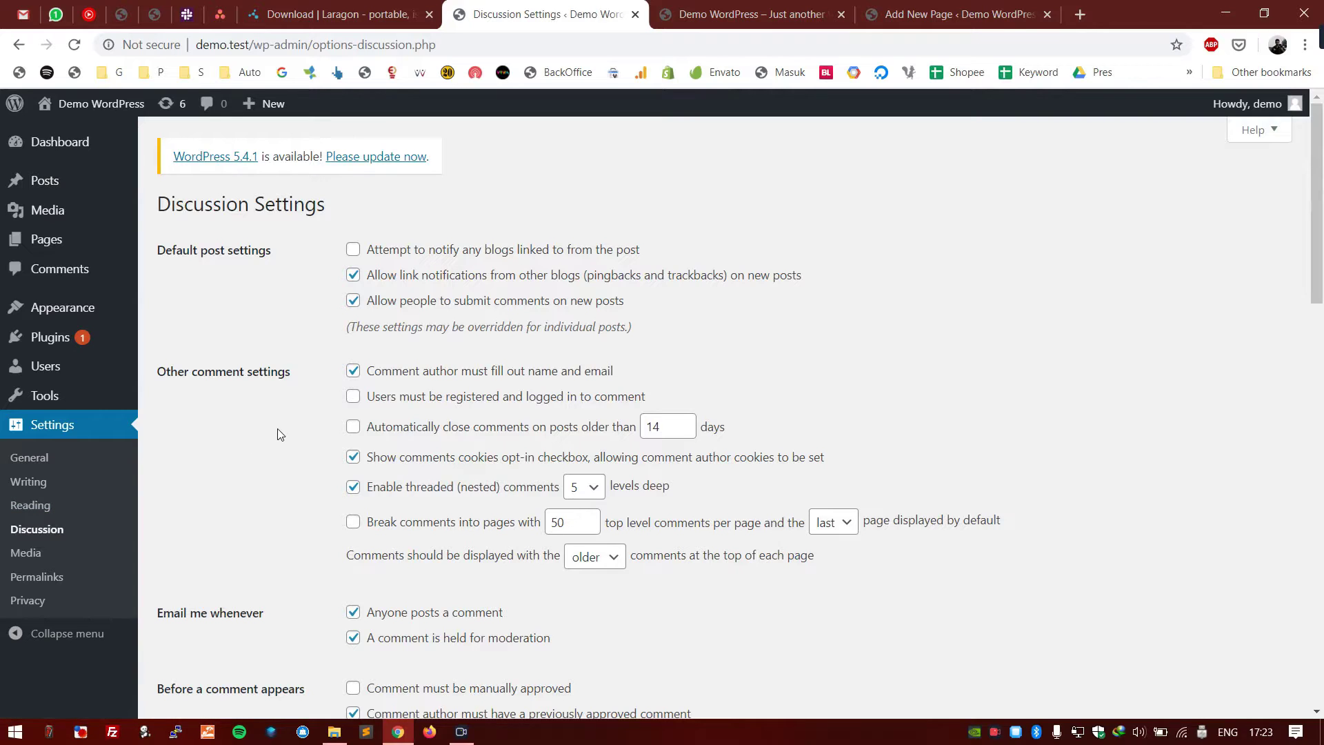
{"action": "scroll", "coordinate": [277, 428], "scroll_direction": "down", "scroll_amount": 5}
{"action": "scroll", "coordinate": [277, 428], "scroll_direction": "up", "scroll_amount": 5}
{"action": "scroll", "coordinate": [278, 429], "scroll_direction": "down", "scroll_amount": 15}
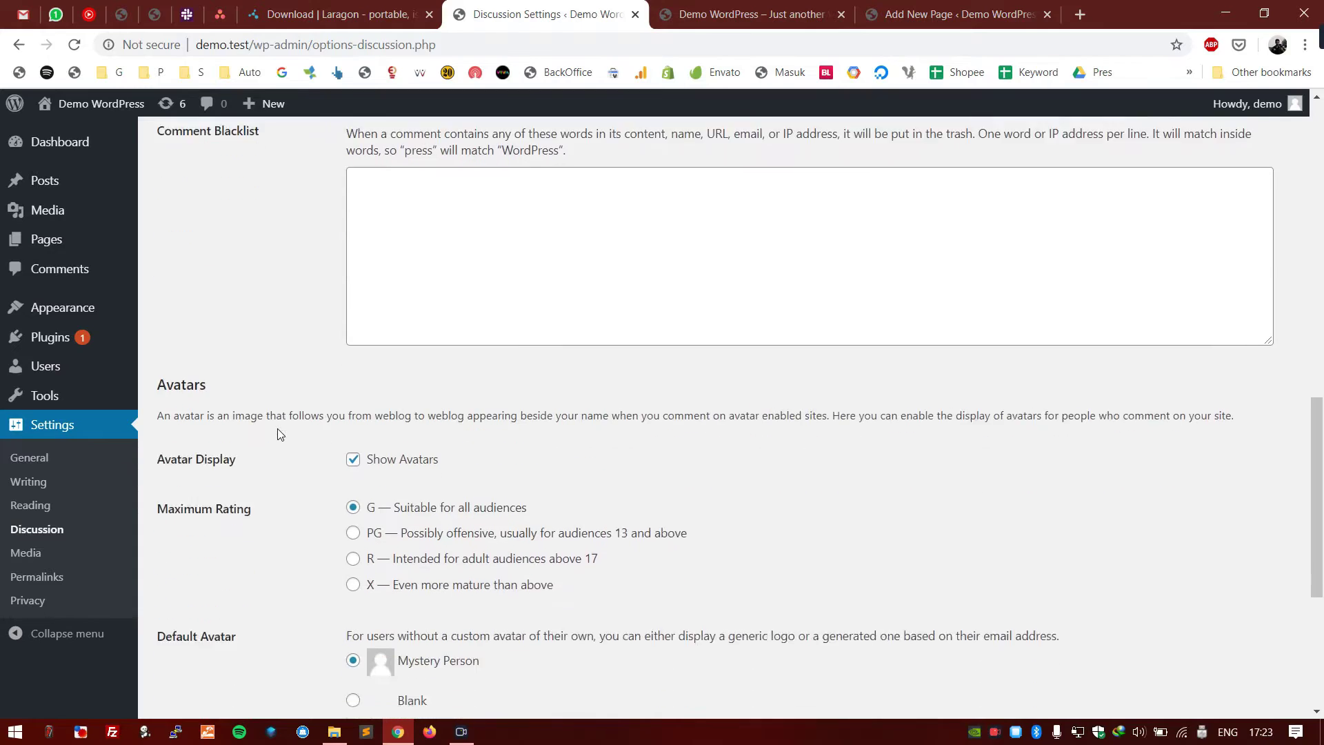
{"action": "scroll", "coordinate": [278, 432], "scroll_direction": "up", "scroll_amount": 15}
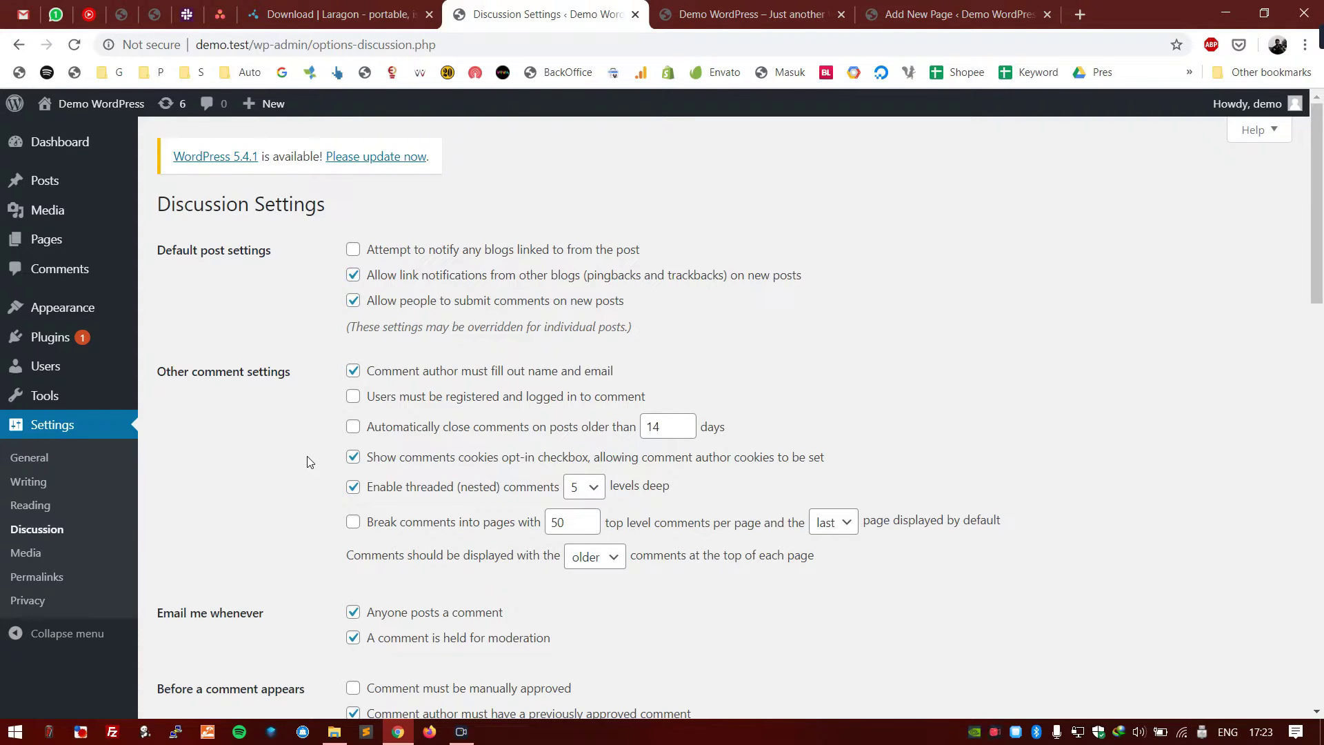
{"action": "scroll", "coordinate": [308, 462], "scroll_direction": "down", "scroll_amount": 5}
{"action": "scroll", "coordinate": [309, 463], "scroll_direction": "up", "scroll_amount": 5}
{"action": "scroll", "coordinate": [310, 462], "scroll_direction": "down", "scroll_amount": 20}
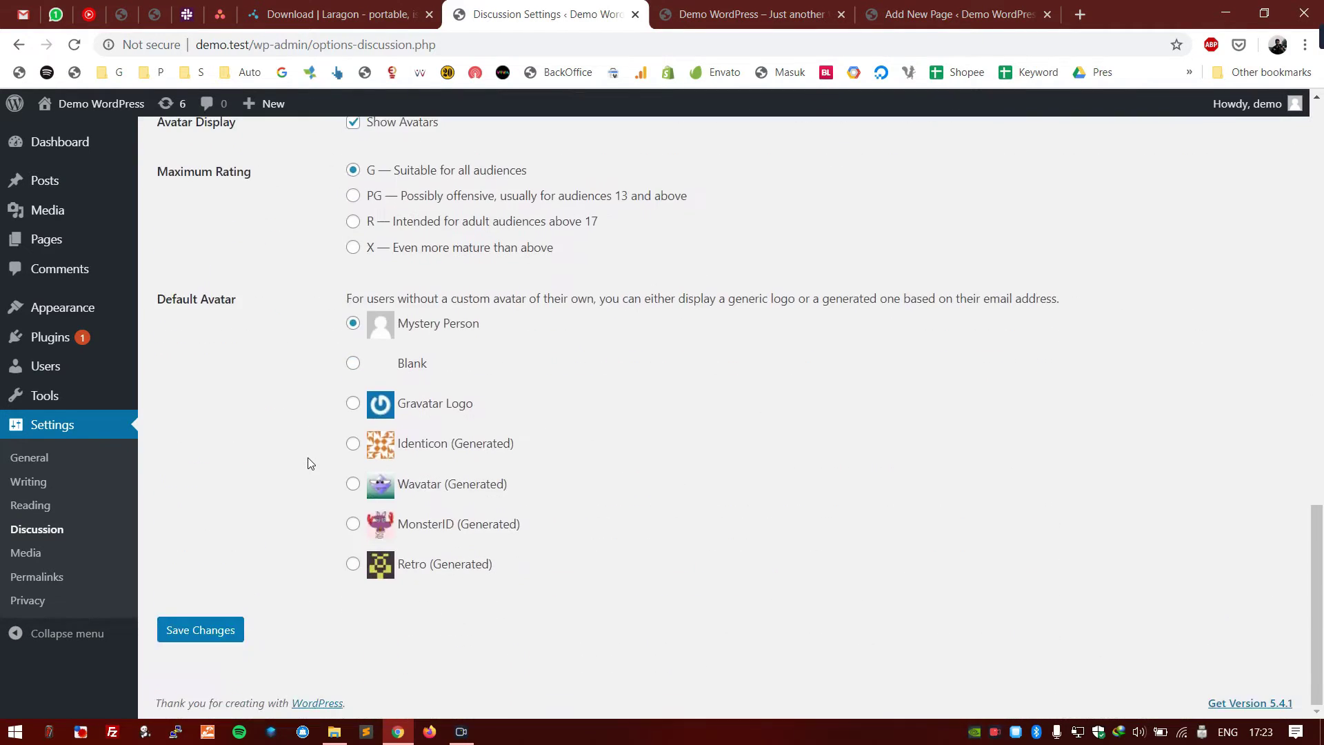
{"action": "scroll", "coordinate": [310, 455], "scroll_direction": "up", "scroll_amount": 1}
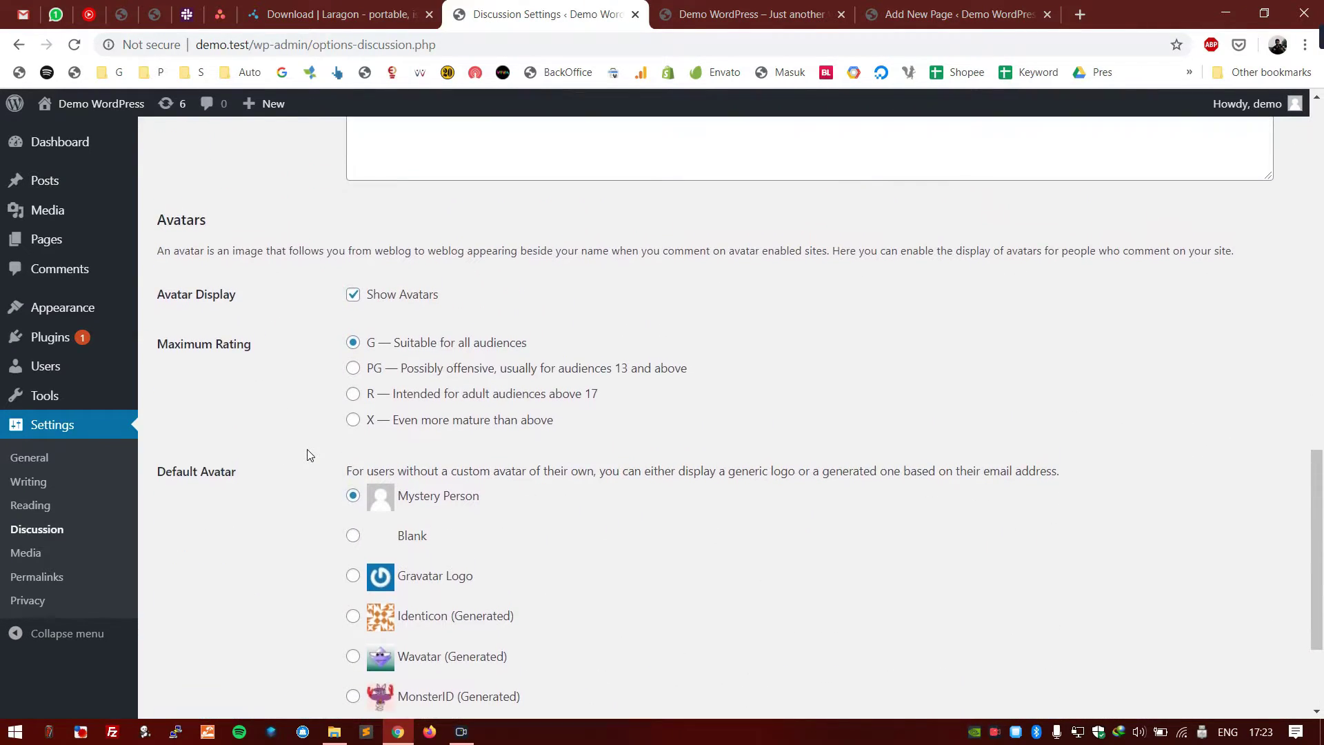
{"action": "left_click_drag", "start_coordinate": [237, 294], "coordinate": [153, 295]}
{"action": "left_click", "coordinate": [247, 311]}
- Load gravatar.com in the Demo WordPress site tab
{"action": "left_click", "coordinate": [745, 13]}
{"action": "left_click", "coordinate": [746, 45]}
{"action": "type", "text": "gravatar.com"}
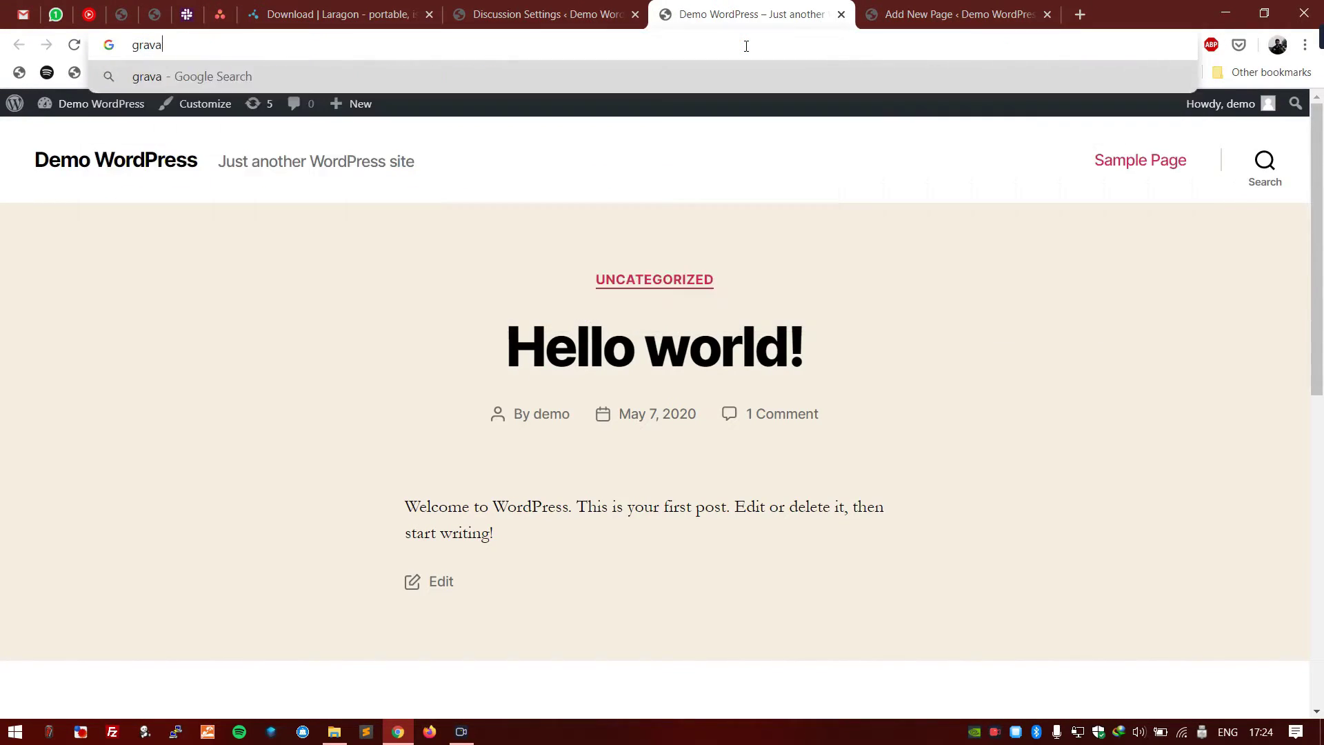
{"action": "key", "text": "Return"}
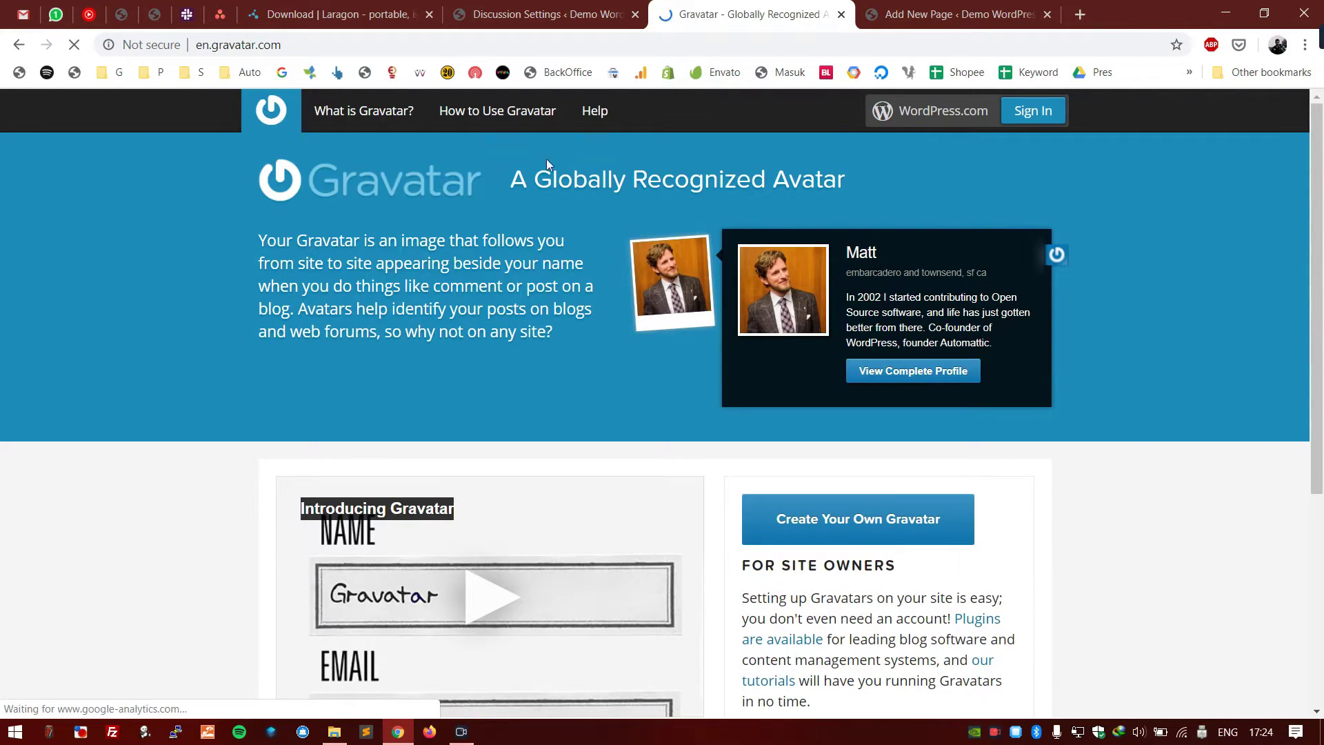
- Read the Gravatar homepage's 'A Globally Recognized Avatar' section
{"action": "left_click", "coordinate": [500, 5]}
{"action": "scroll", "coordinate": [527, 387], "scroll_direction": "down", "scroll_amount": 3}
{"action": "scroll", "coordinate": [526, 388], "scroll_direction": "up", "scroll_amount": 3}
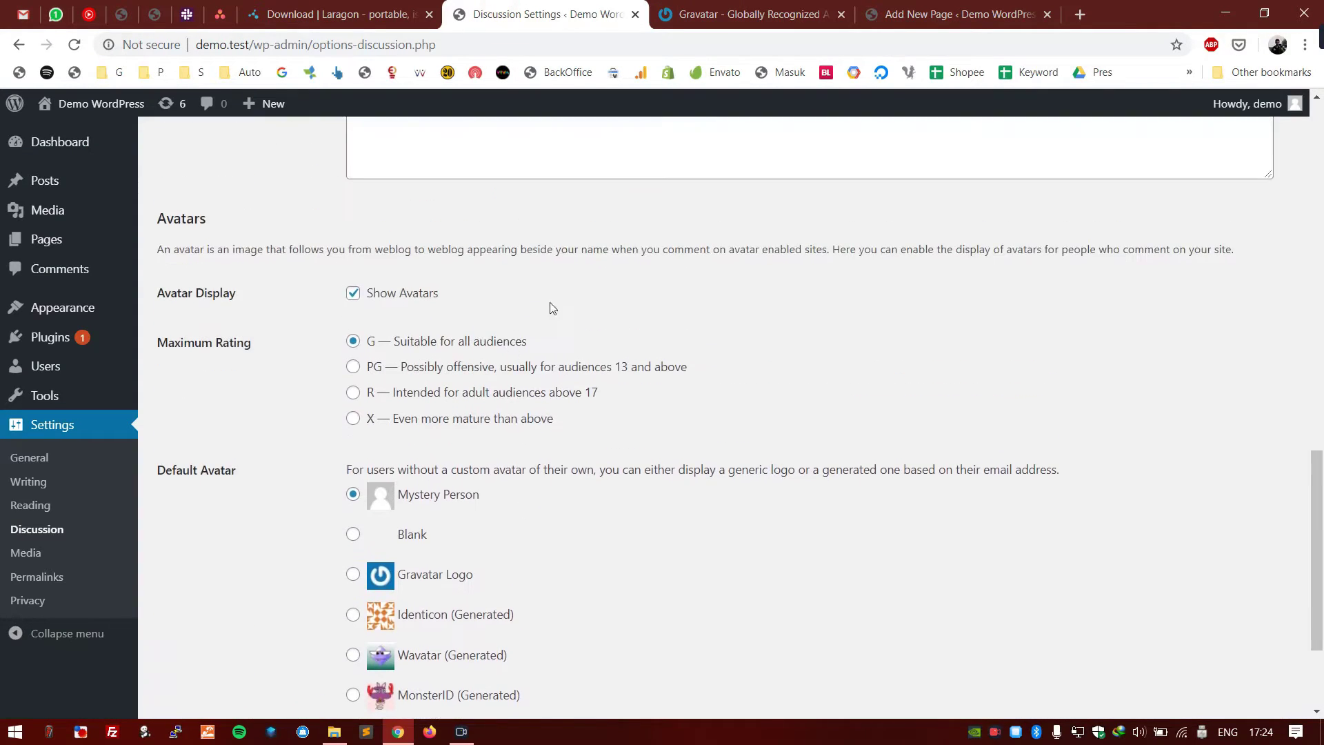
{"action": "key", "text": "ctrl+Tab"}
{"action": "scroll", "coordinate": [524, 317], "scroll_direction": "down", "scroll_amount": 1}
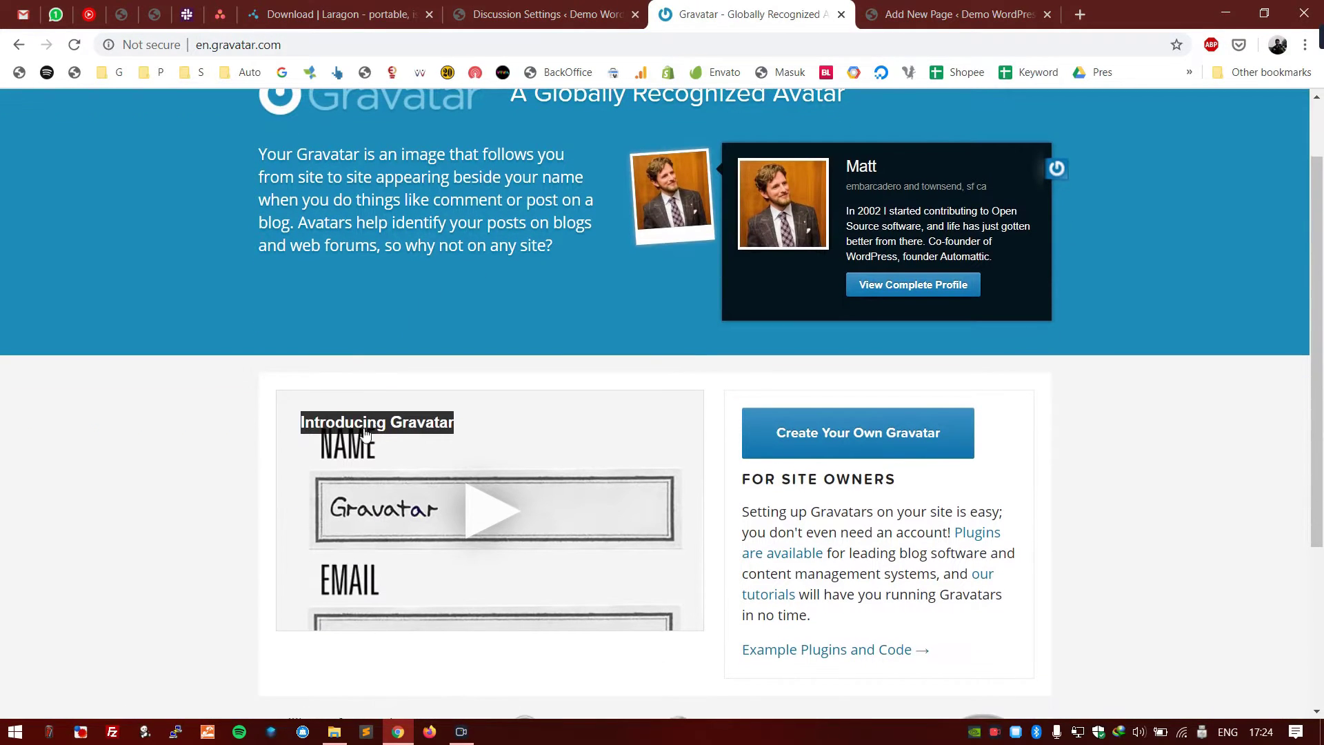
{"action": "scroll", "coordinate": [905, 233], "scroll_direction": "up", "scroll_amount": 1}
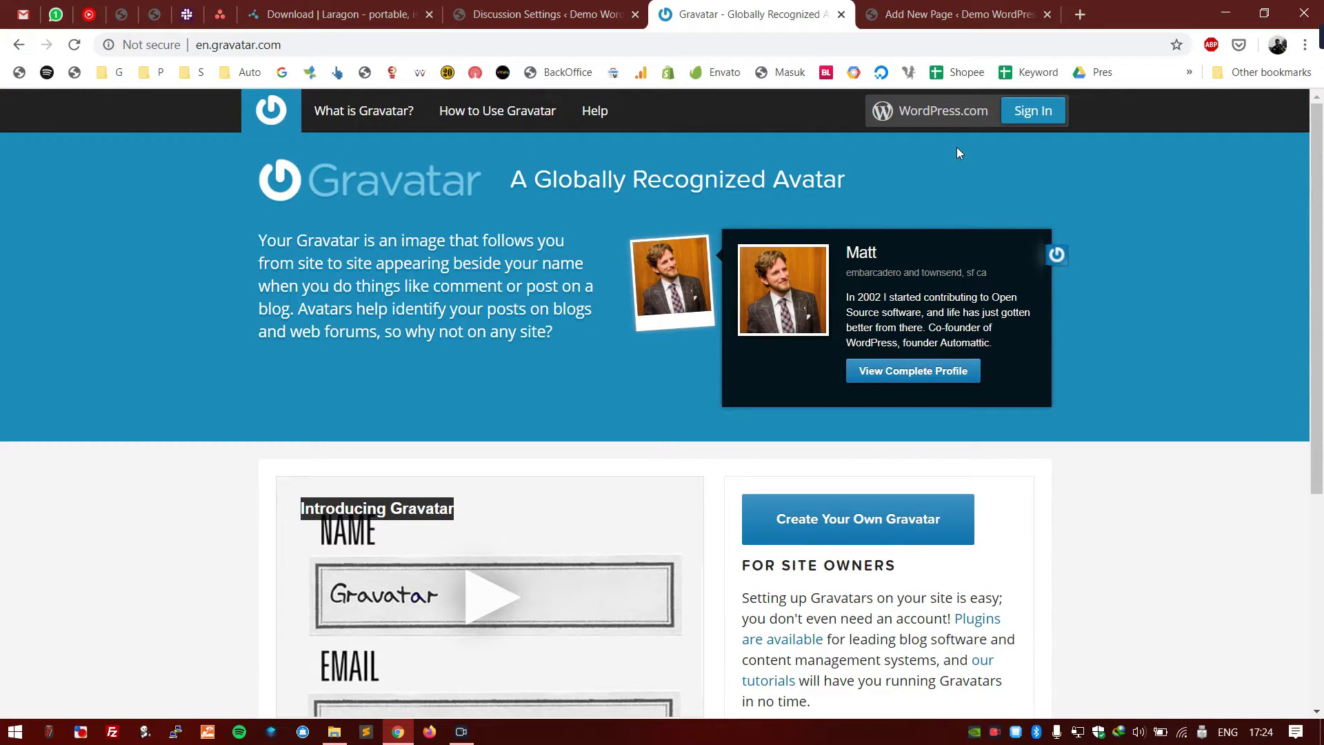
{"action": "left_click_drag", "start_coordinate": [869, 181], "coordinate": [502, 173]}
- Go back from Gravatar to the Demo WordPress homepage
{"action": "left_click", "coordinate": [526, 5]}
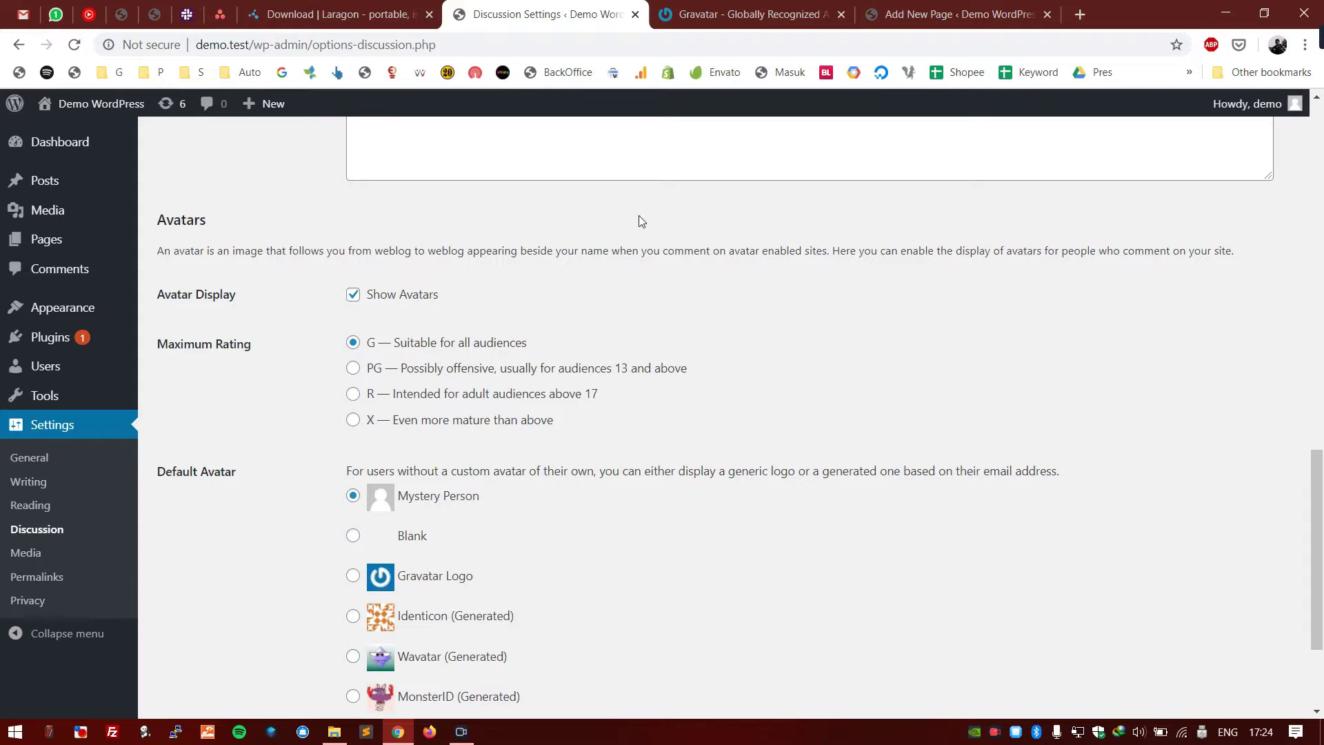
{"action": "left_click", "coordinate": [975, 7]}
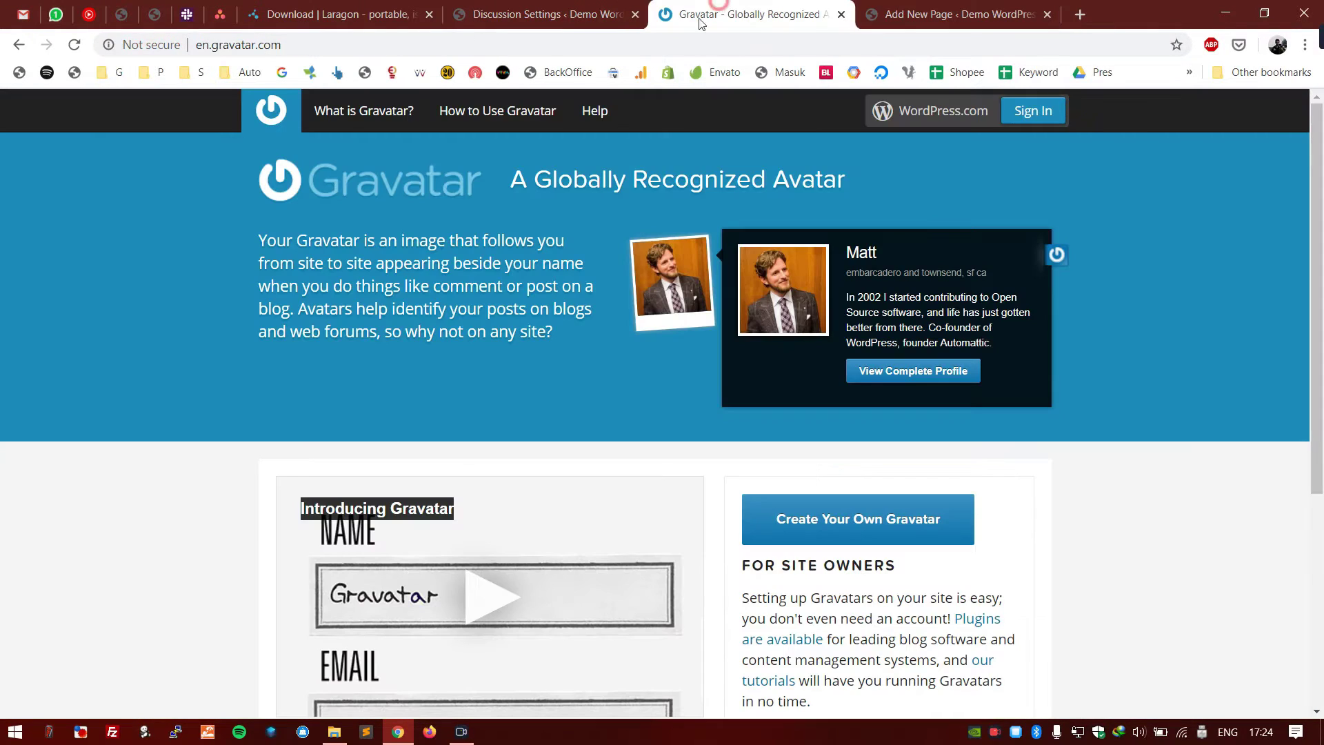
{"action": "left_click", "coordinate": [700, 13]}
{"action": "left_click", "coordinate": [14, 51]}
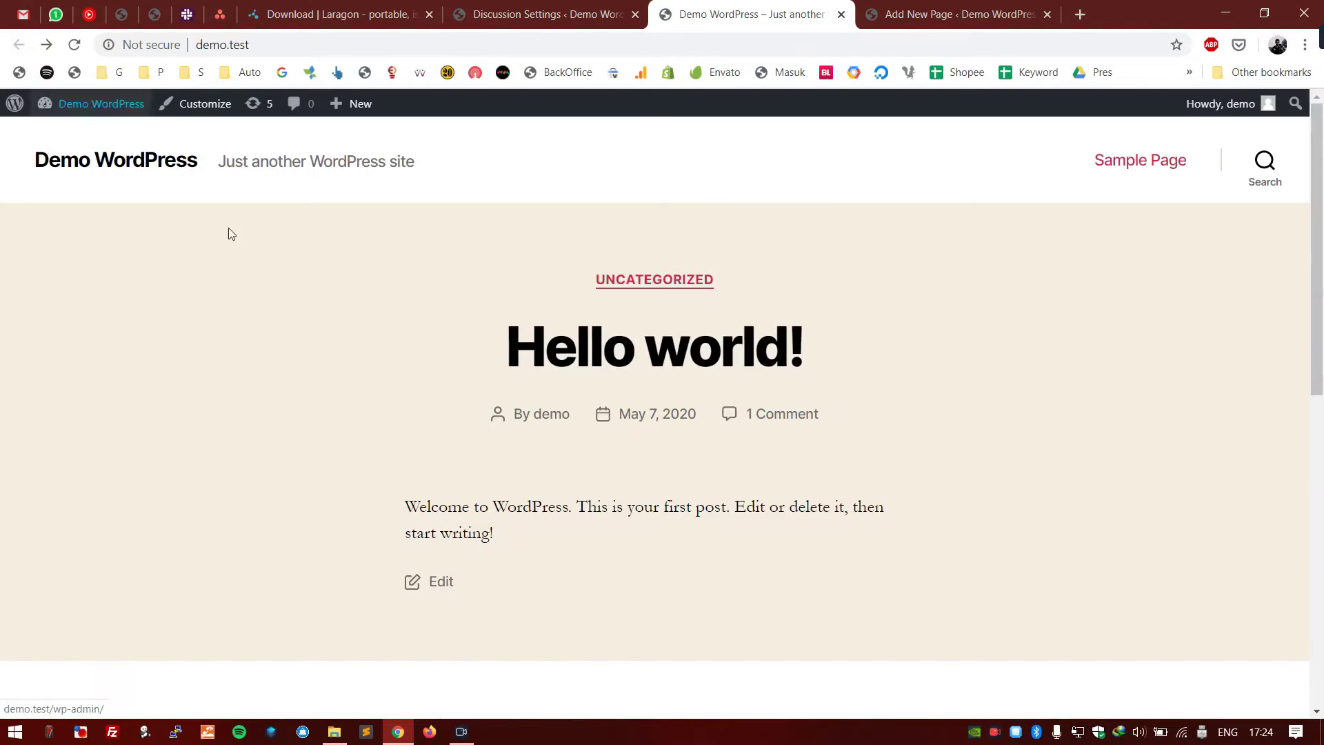
- View the comment avatar on the Hello world! post
{"action": "left_click", "coordinate": [640, 348]}
{"action": "scroll", "coordinate": [455, 473], "scroll_direction": "down", "scroll_amount": 8}
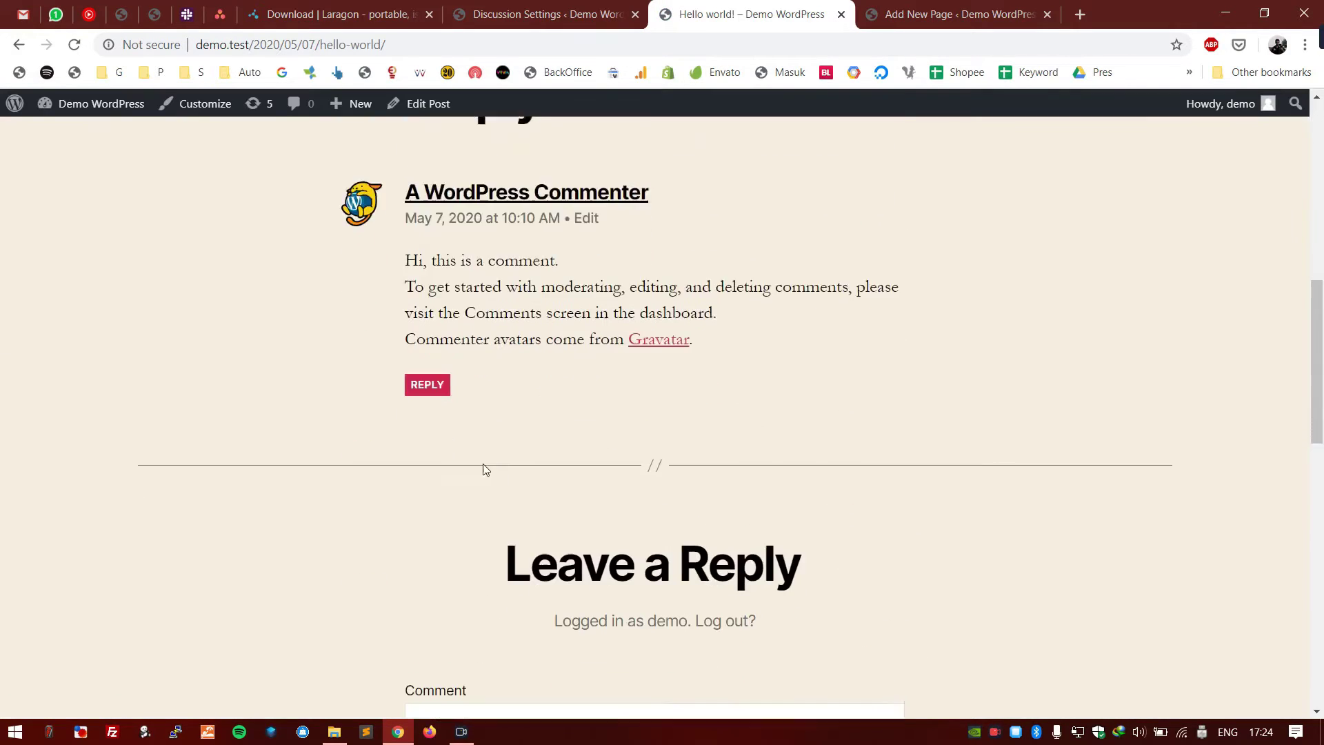
{"action": "scroll", "coordinate": [354, 378], "scroll_direction": "up", "scroll_amount": 2}
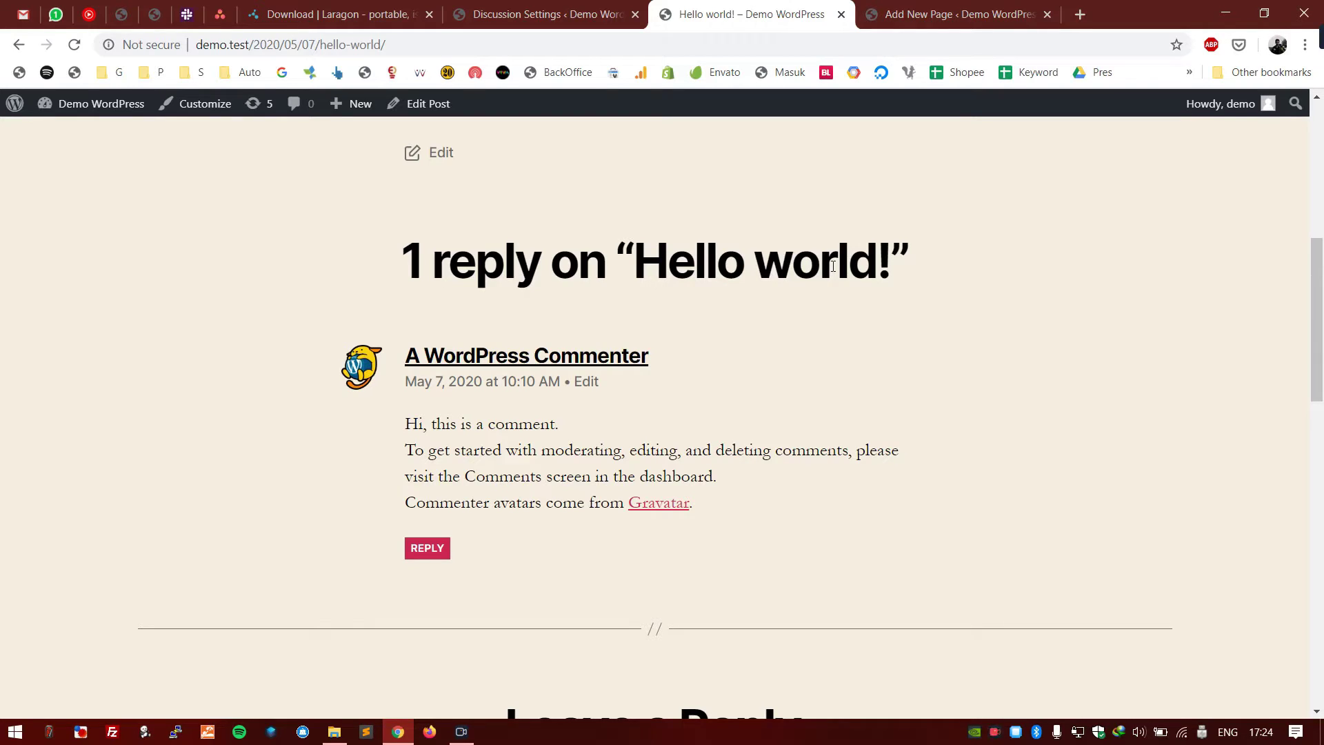
- Try Retro, MonsterID, Wavatar, Identicon, Gravatar Logo and Blank avatars, then reselect Mystery Person
{"action": "left_click", "coordinate": [521, 7]}
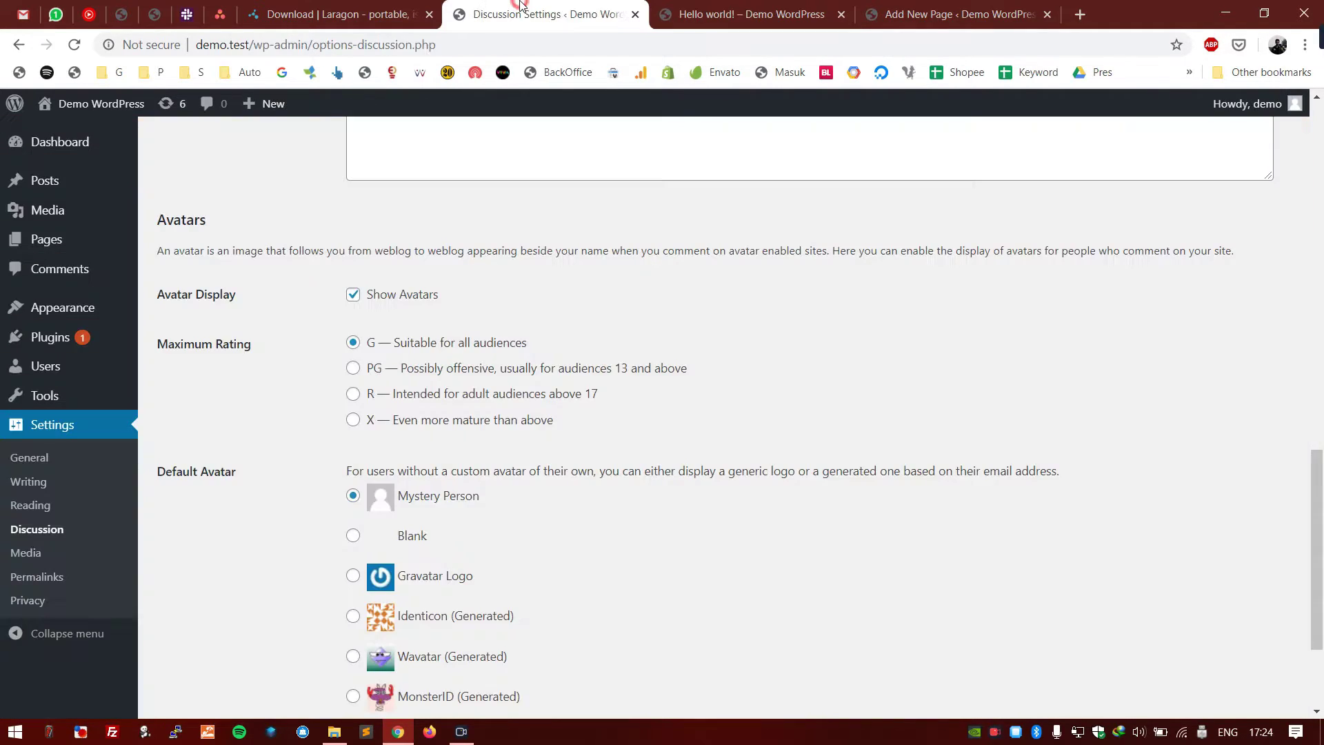
{"action": "scroll", "coordinate": [508, 326], "scroll_direction": "down", "scroll_amount": 3}
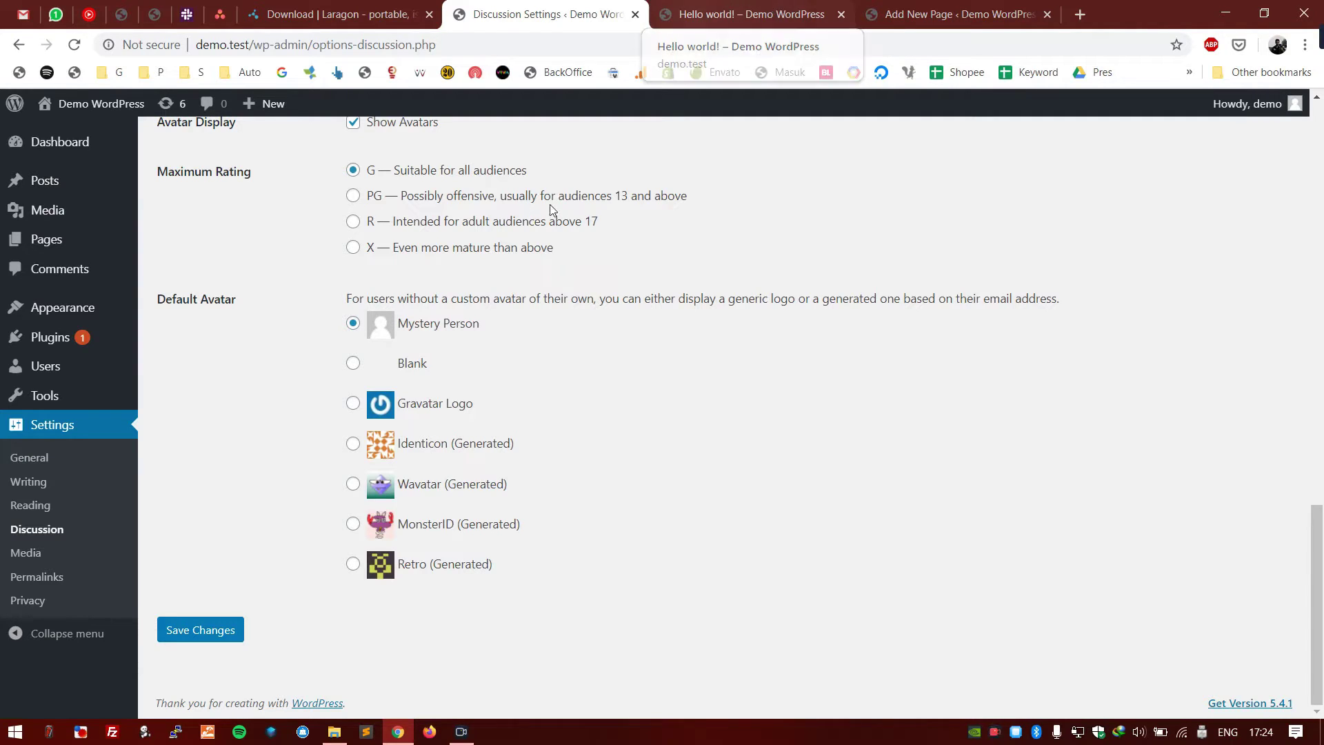
{"action": "left_click", "coordinate": [388, 565]}
{"action": "left_click", "coordinate": [448, 526]}
{"action": "left_click", "coordinate": [467, 490]}
{"action": "left_click", "coordinate": [473, 447]}
{"action": "left_click", "coordinate": [437, 403]}
{"action": "left_click", "coordinate": [407, 363]}
{"action": "left_click", "coordinate": [424, 322]}
- Save the Discussion settings with Mystery Person as the default avatar
{"action": "left_click", "coordinate": [688, 408]}
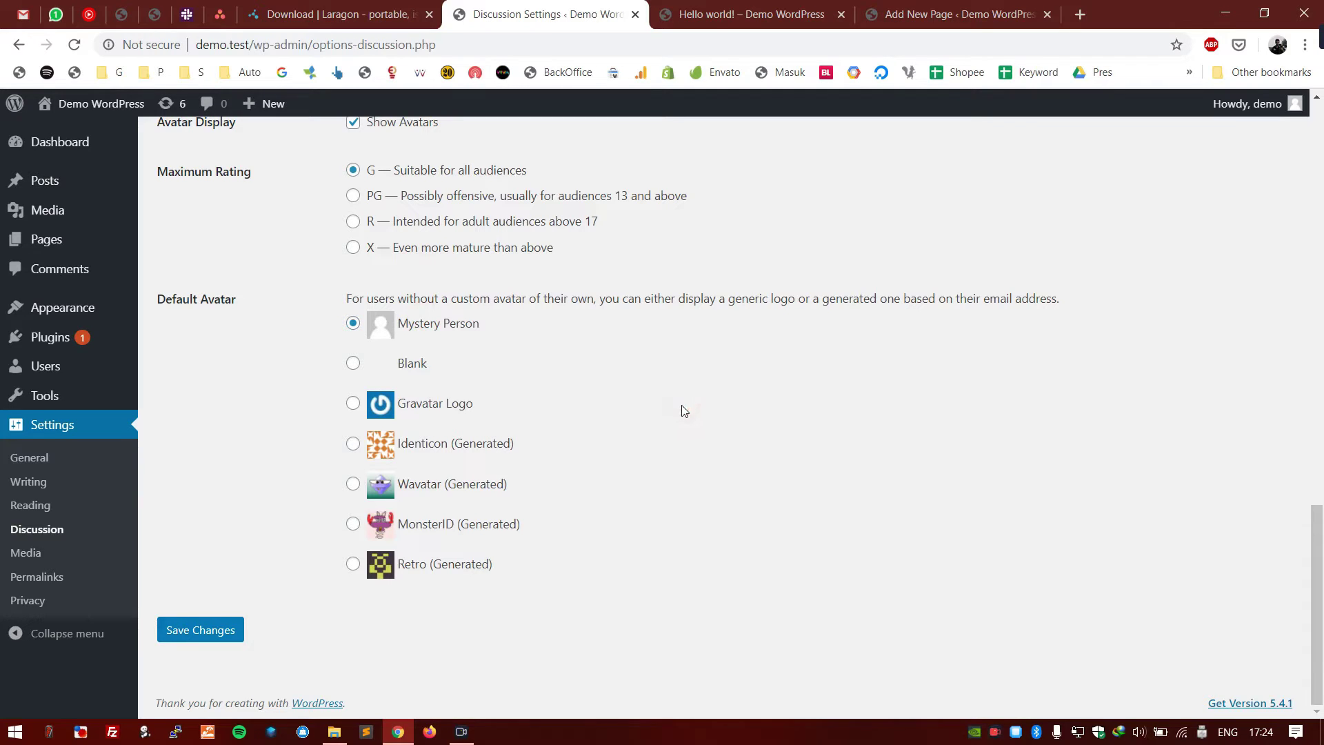
{"action": "scroll", "coordinate": [580, 434], "scroll_direction": "up", "scroll_amount": 10}
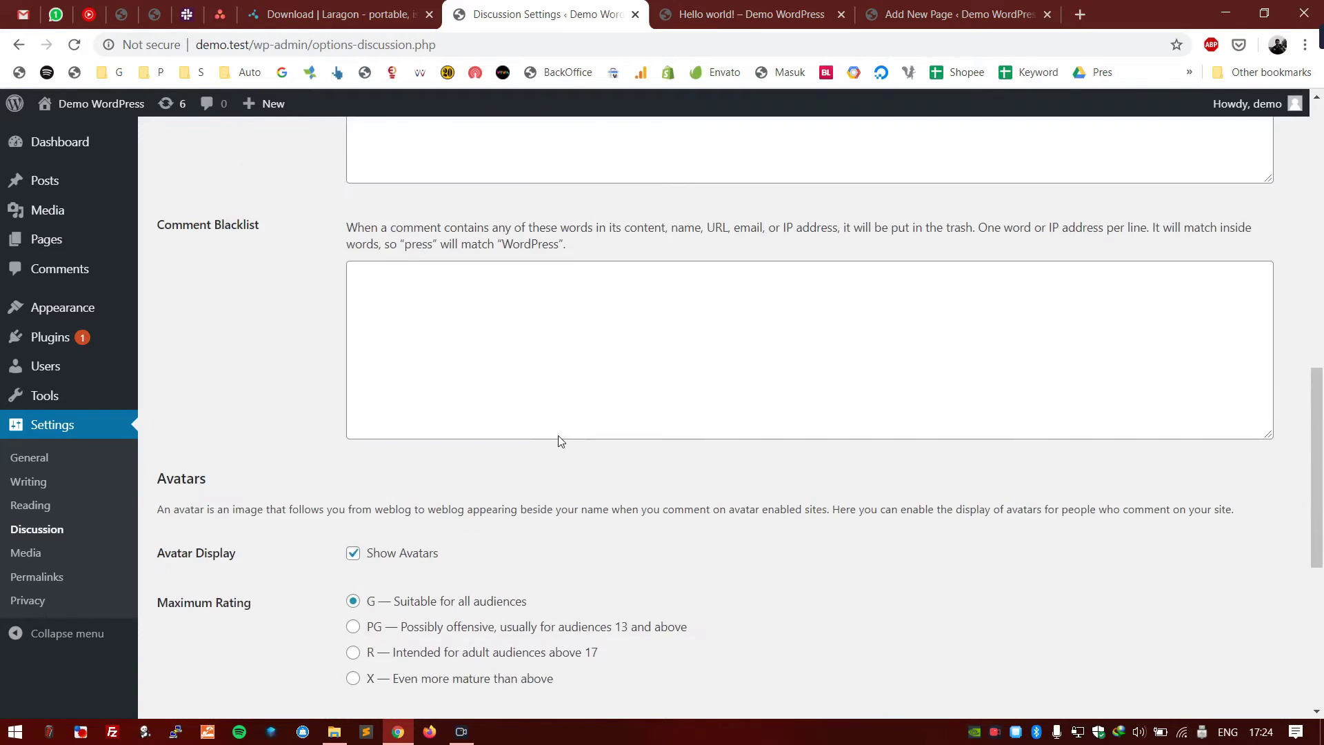
{"action": "scroll", "coordinate": [561, 441], "scroll_direction": "up", "scroll_amount": 5}
{"action": "scroll", "coordinate": [295, 431], "scroll_direction": "down", "scroll_amount": 20}
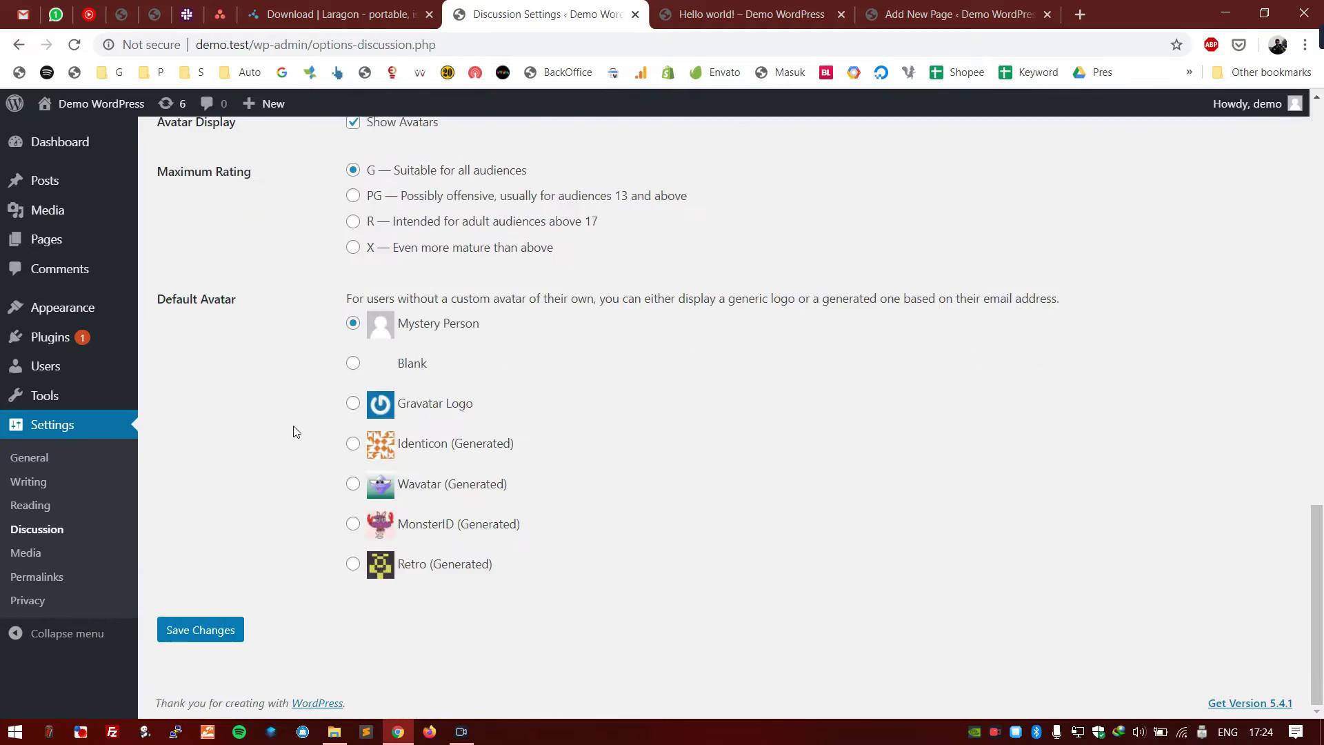
{"action": "left_click", "coordinate": [226, 428]}
{"action": "left_click", "coordinate": [171, 633]}
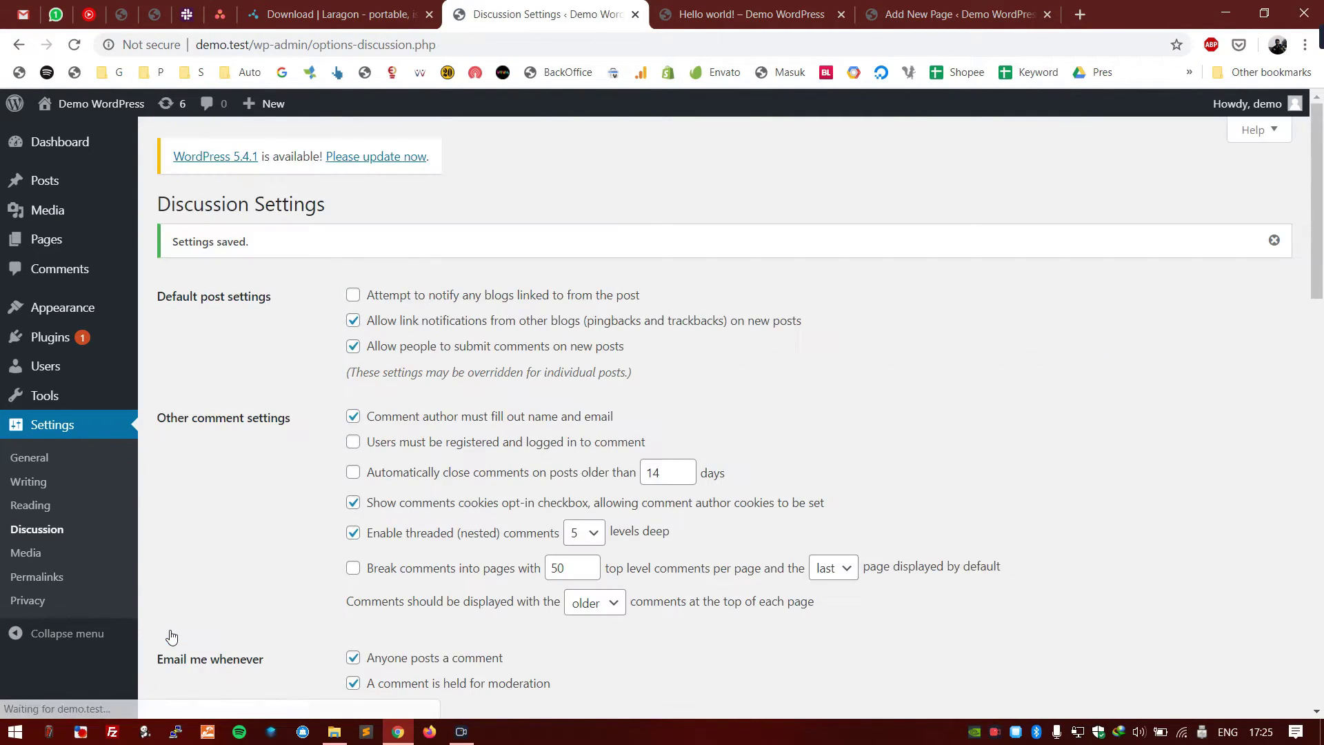
{"action": "scroll", "coordinate": [211, 507], "scroll_direction": "down", "scroll_amount": 1}
- Review Media settings: thumbnail 150×150 cropped, medium 300, large 1024, month/year upload folders
{"action": "left_click", "coordinate": [82, 553]}
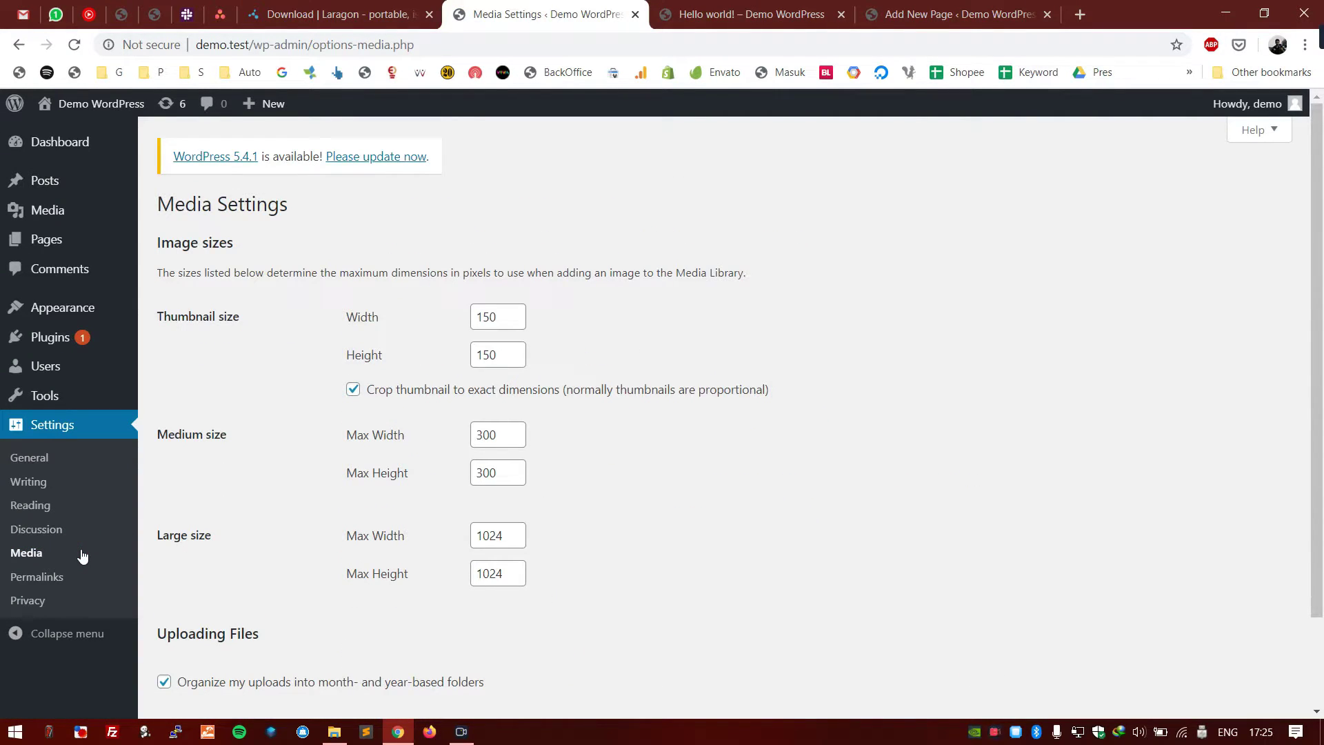
{"action": "scroll", "coordinate": [310, 500], "scroll_direction": "down", "scroll_amount": 2}
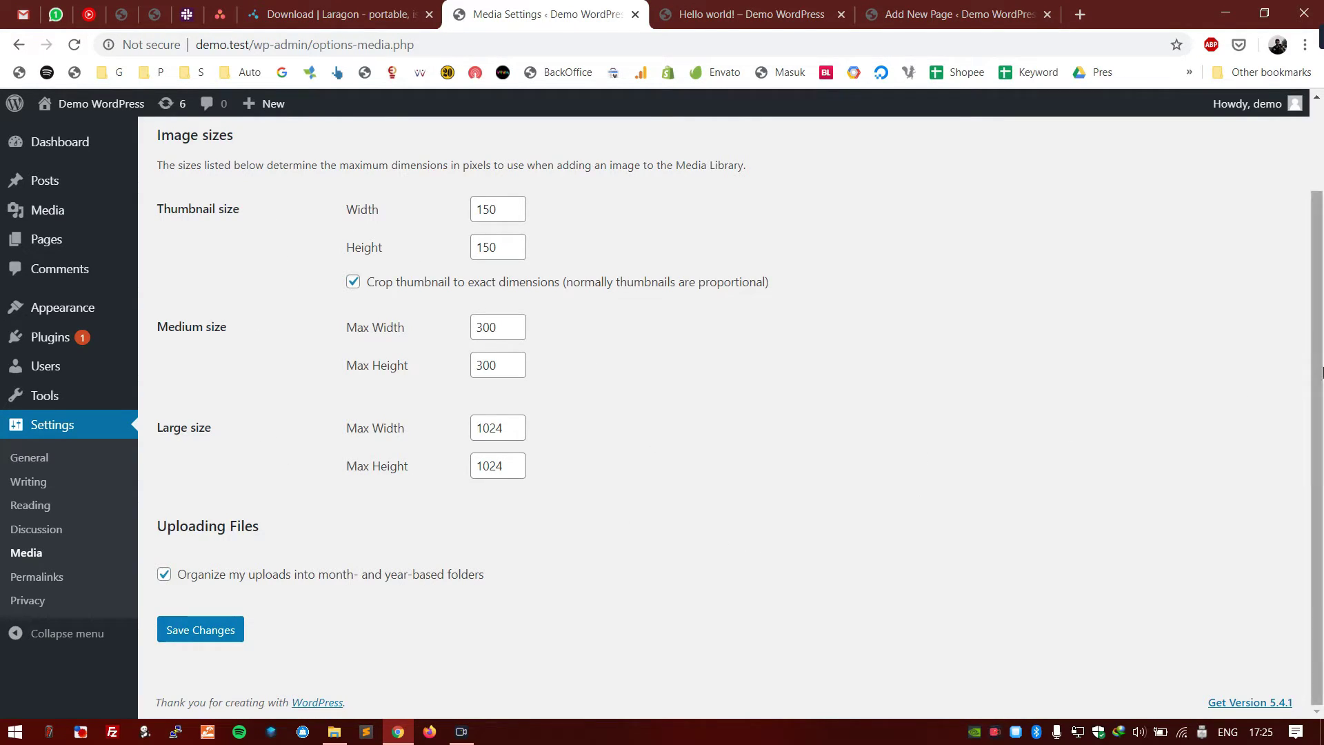
{"action": "scroll", "coordinate": [995, 446], "scroll_direction": "up", "scroll_amount": 2}
{"action": "left_click", "coordinate": [793, 14]}
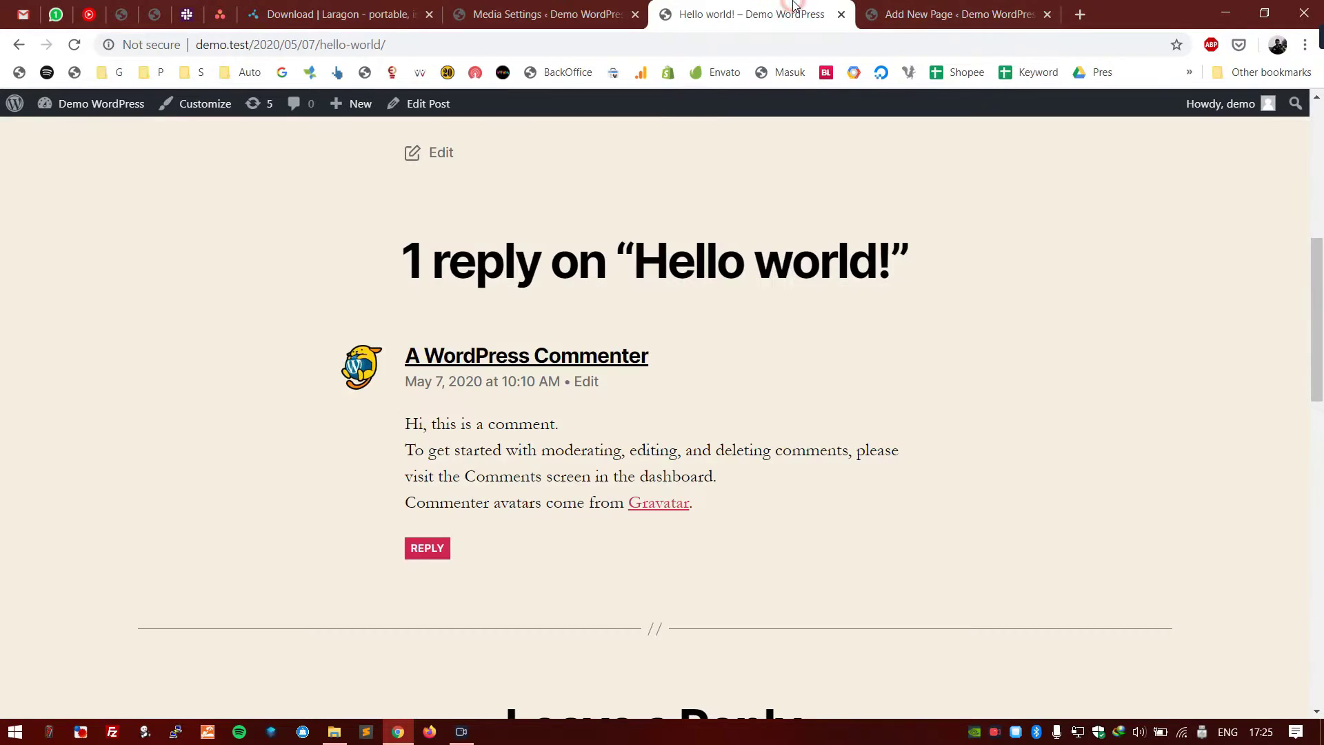
{"action": "left_click", "coordinate": [566, 14]}
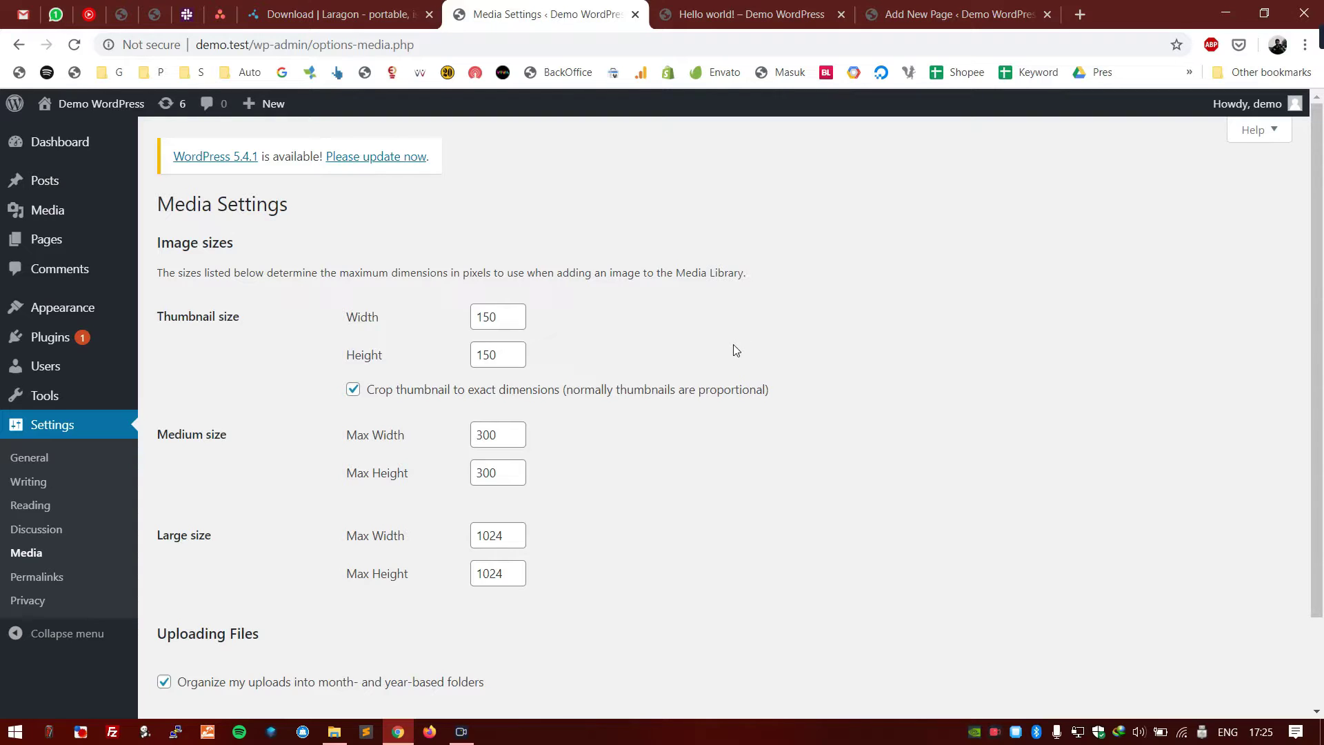
{"action": "left_click", "coordinate": [737, 13]}
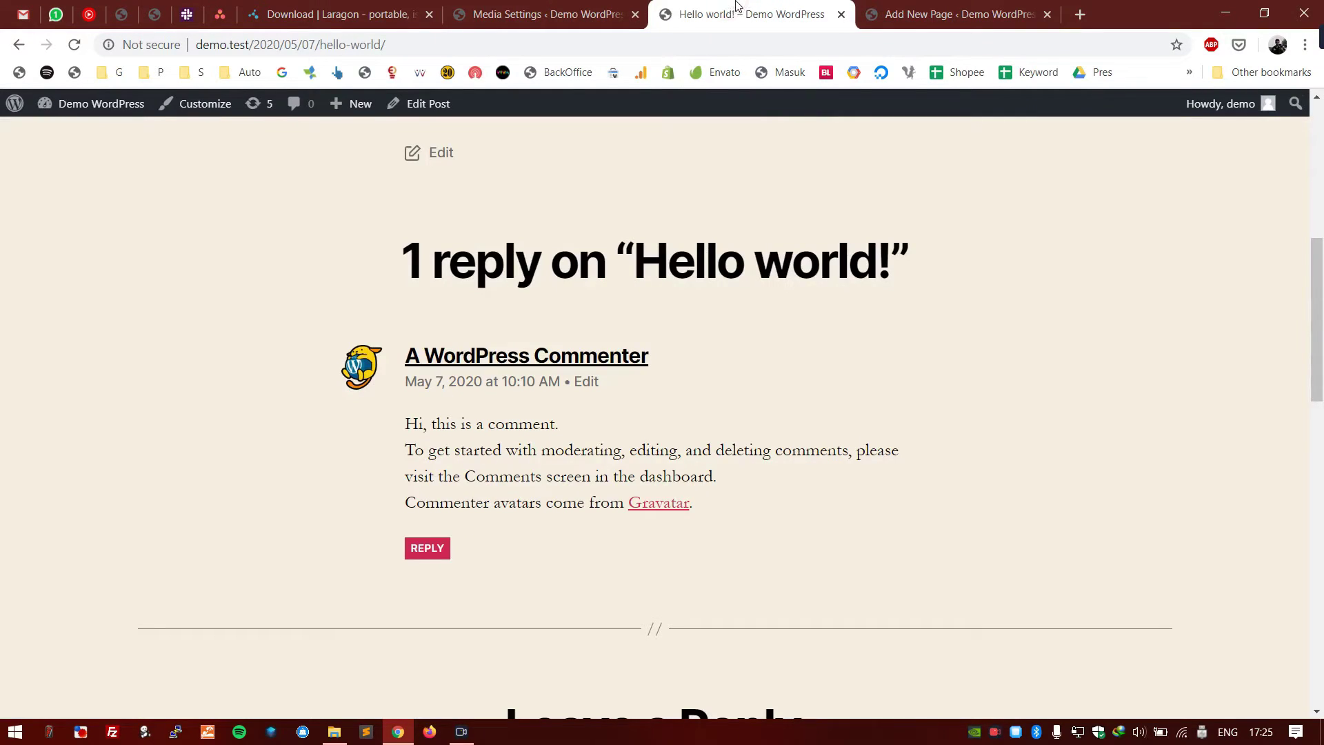
{"action": "left_click", "coordinate": [556, 8]}
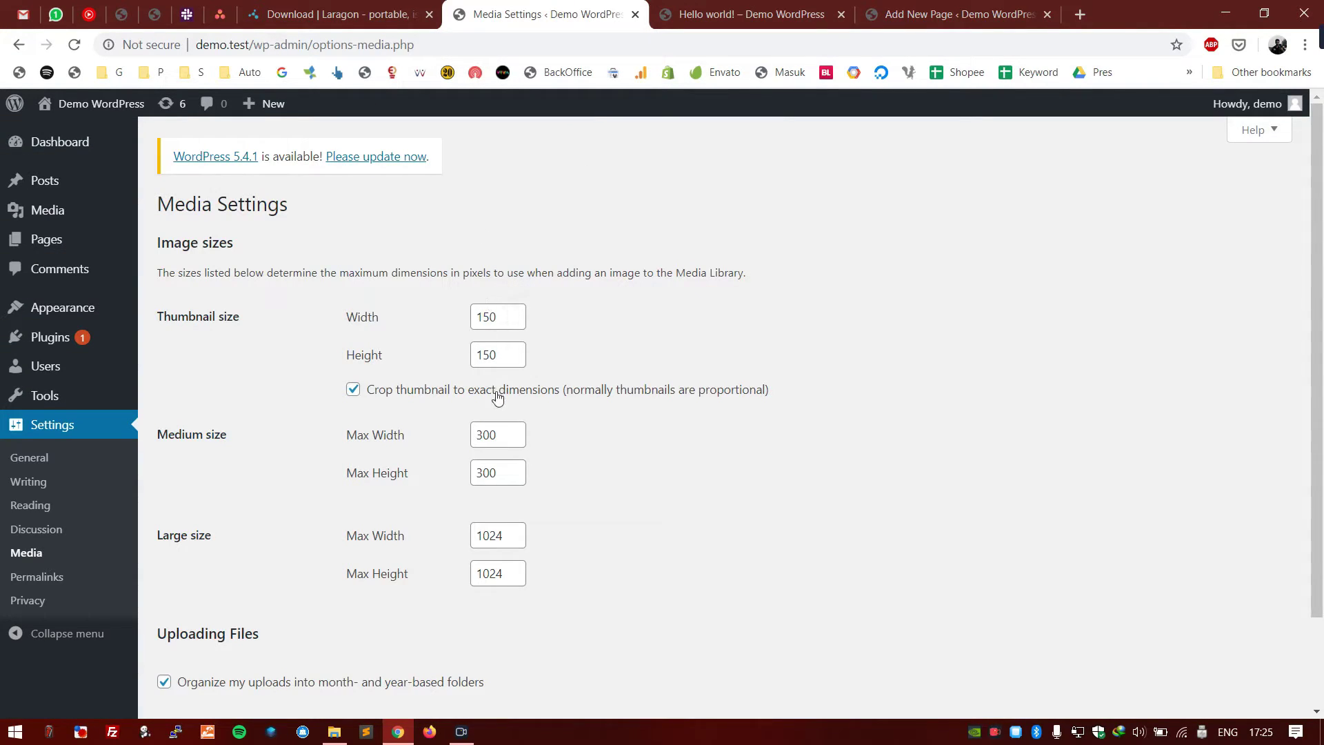
{"action": "scroll", "coordinate": [507, 476], "scroll_direction": "down", "scroll_amount": 2}
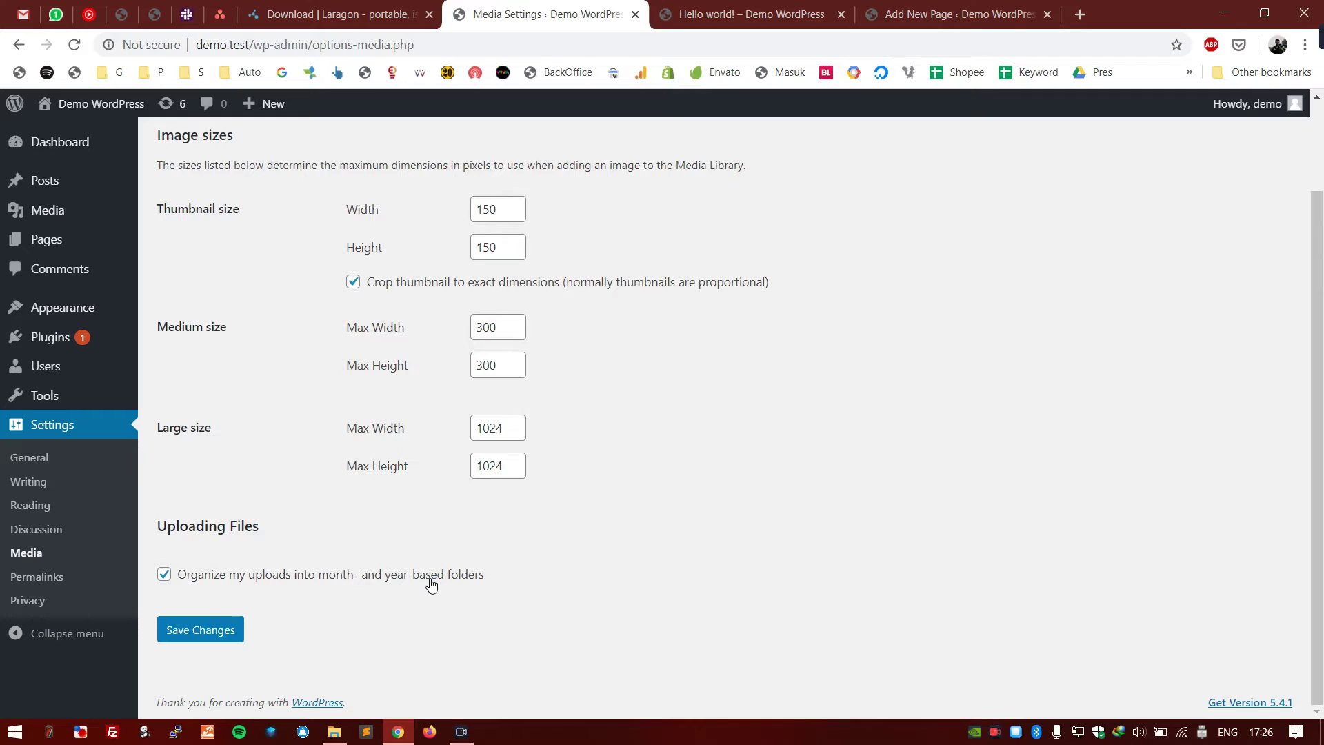
{"action": "mouse_move", "coordinate": [117, 214]}
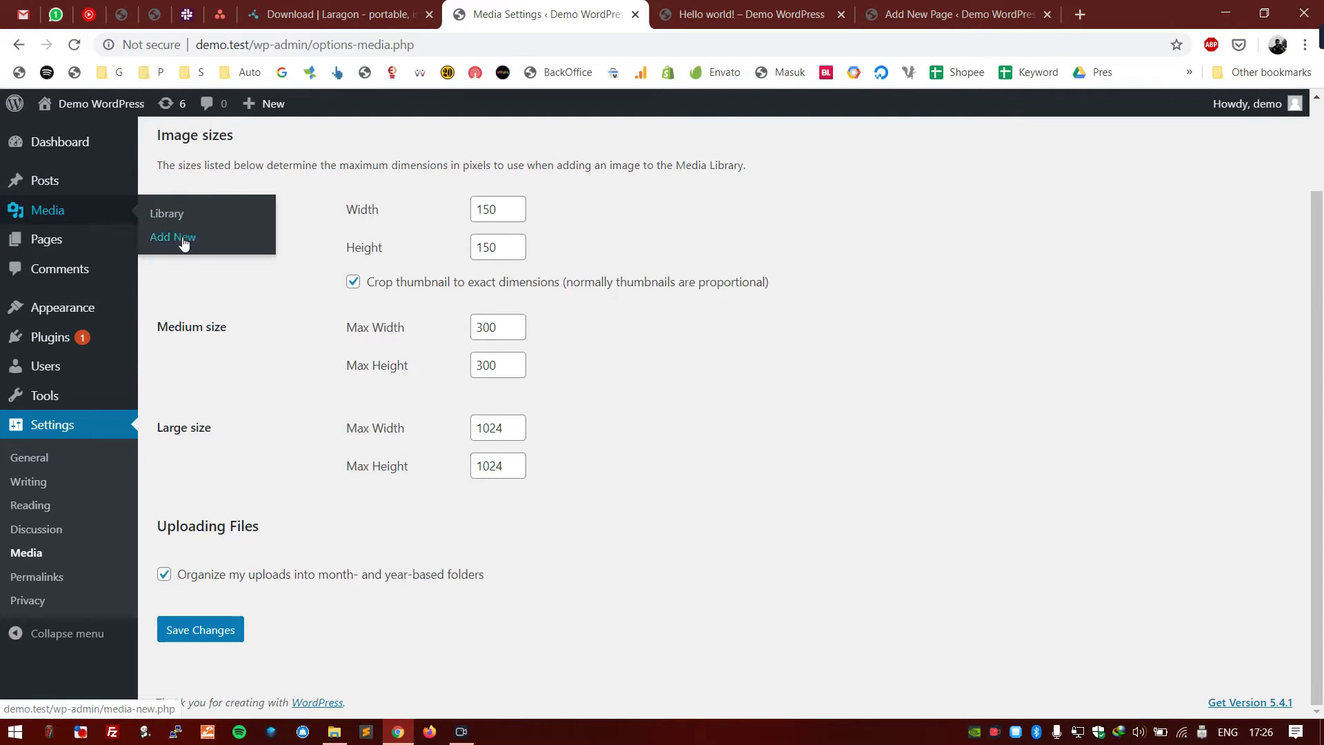
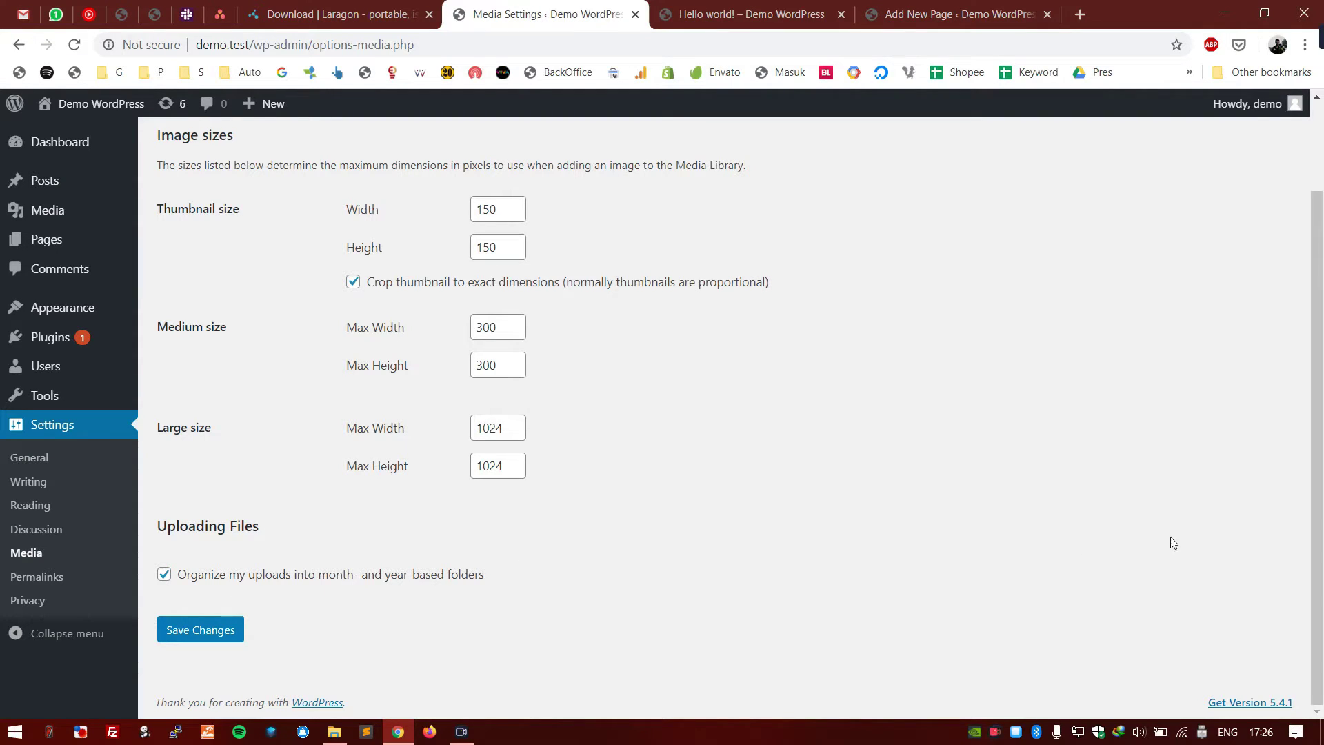
{"action": "scroll", "coordinate": [1162, 547], "scroll_direction": "up", "scroll_amount": 2}
{"action": "scroll", "coordinate": [1163, 547], "scroll_direction": "down", "scroll_amount": 2}
{"action": "left_click", "coordinate": [77, 578]}
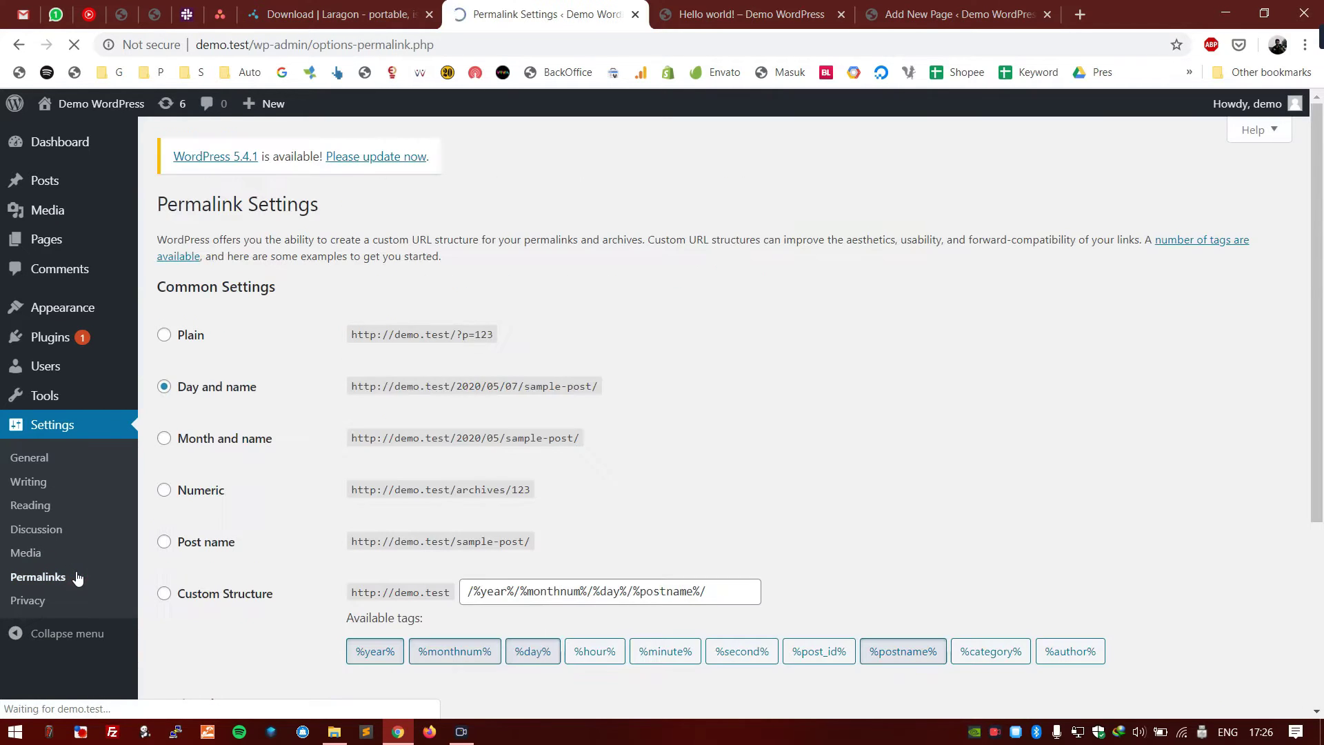
{"action": "scroll", "coordinate": [849, 423], "scroll_direction": "down", "scroll_amount": 4}
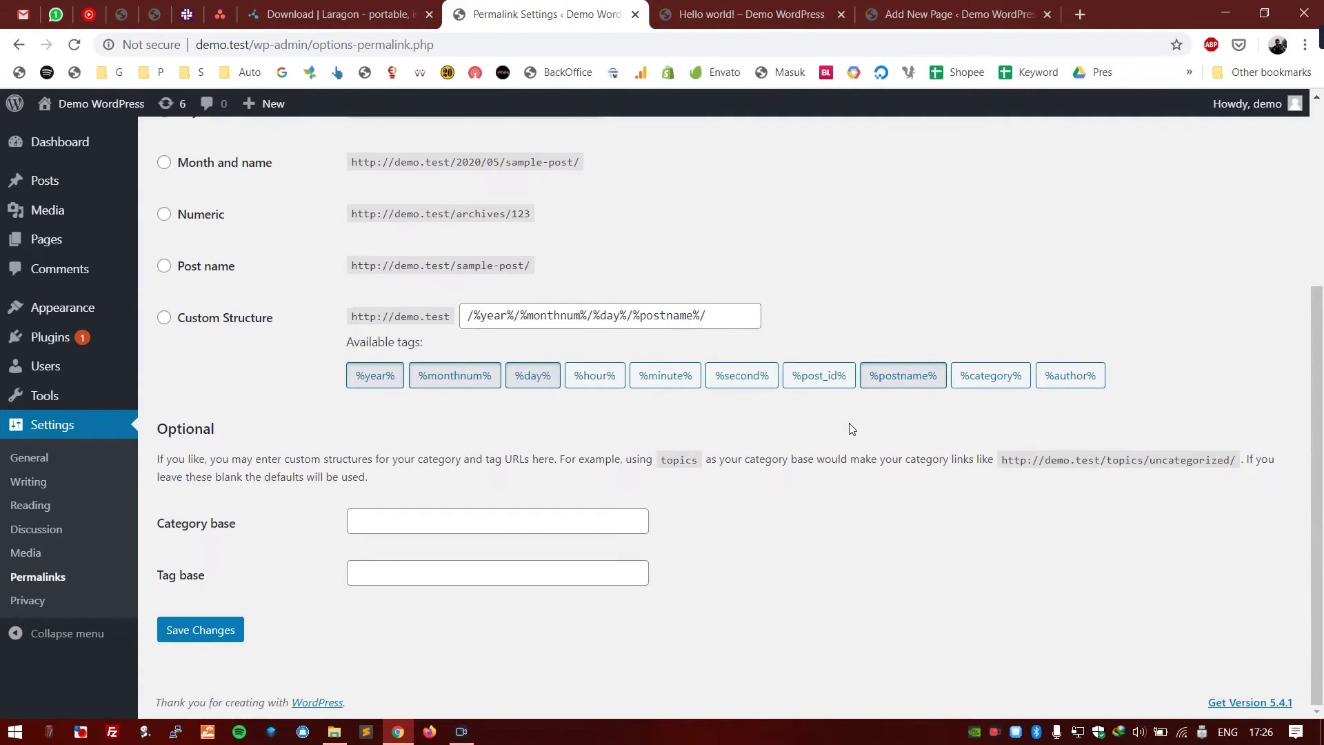
{"action": "scroll", "coordinate": [849, 423], "scroll_direction": "up", "scroll_amount": 4}
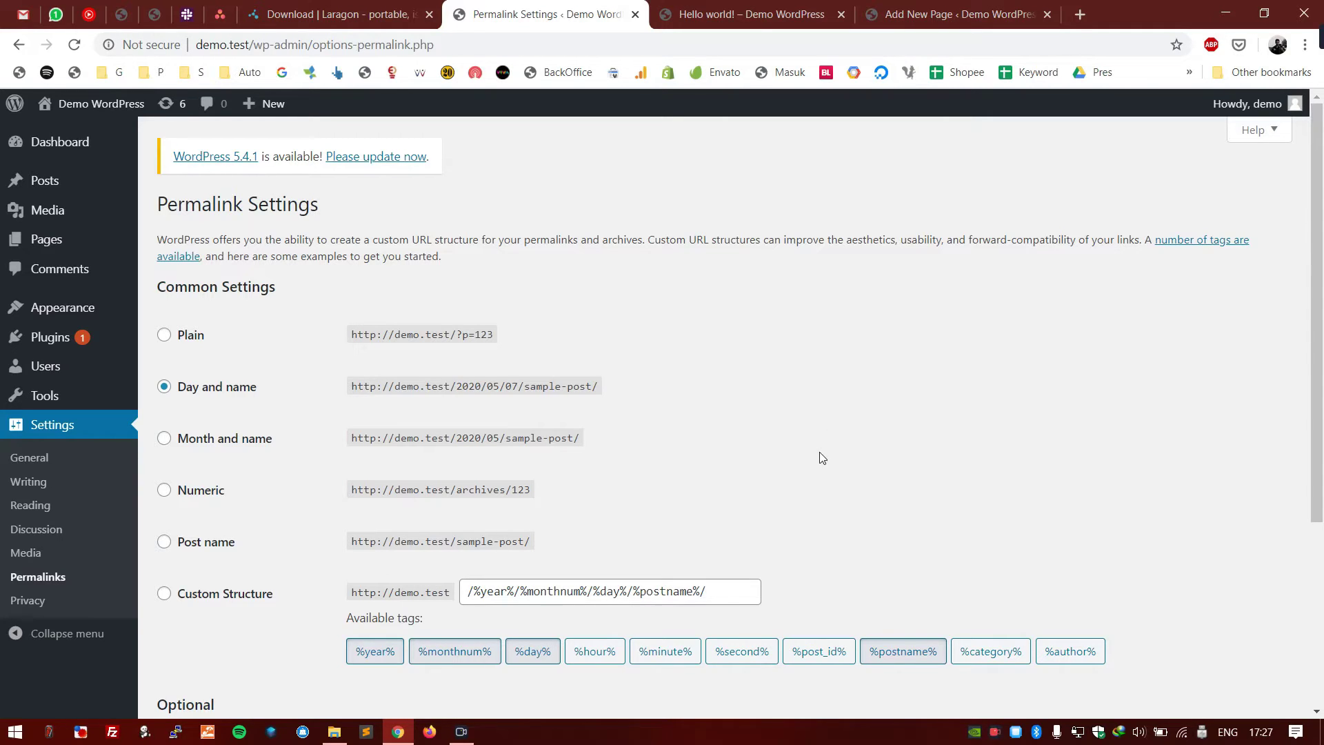
{"action": "scroll", "coordinate": [537, 283], "scroll_direction": "down", "scroll_amount": 2}
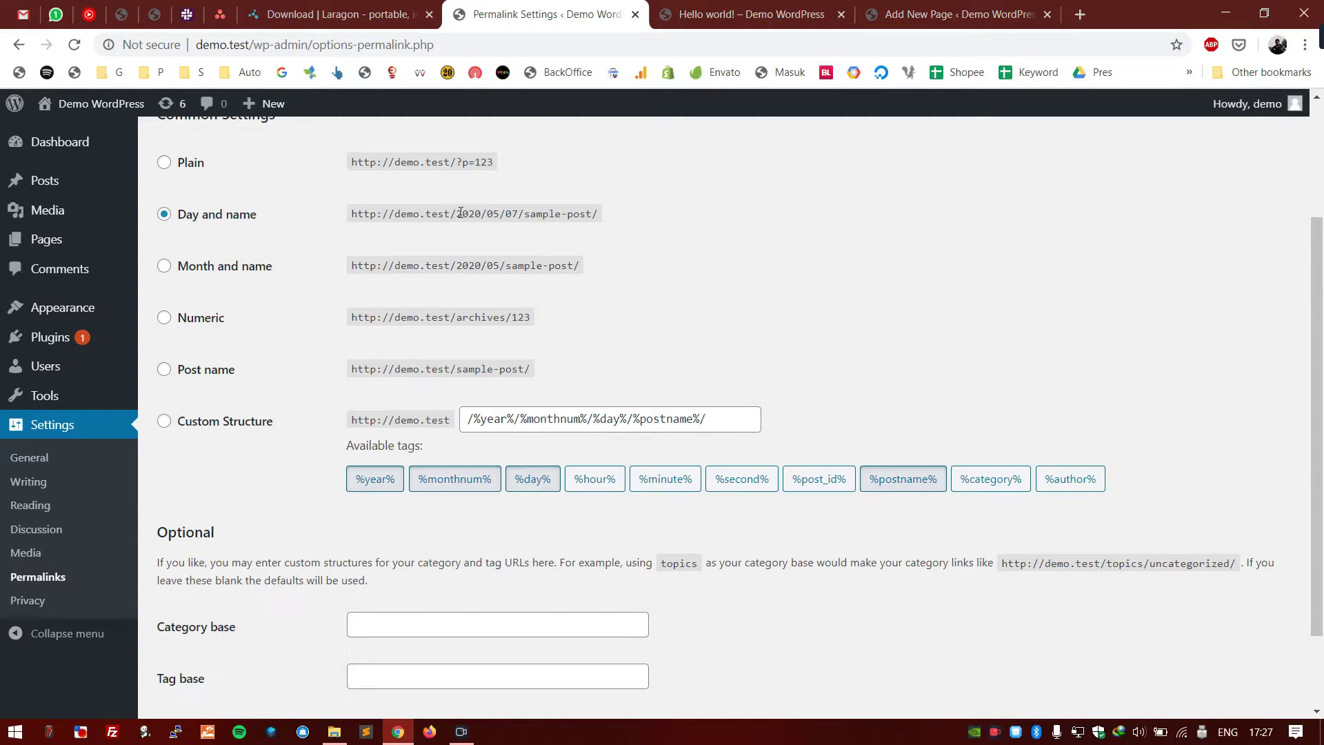
{"action": "left_click_drag", "start_coordinate": [458, 213], "coordinate": [591, 214]}
{"action": "left_click", "coordinate": [697, 200]}
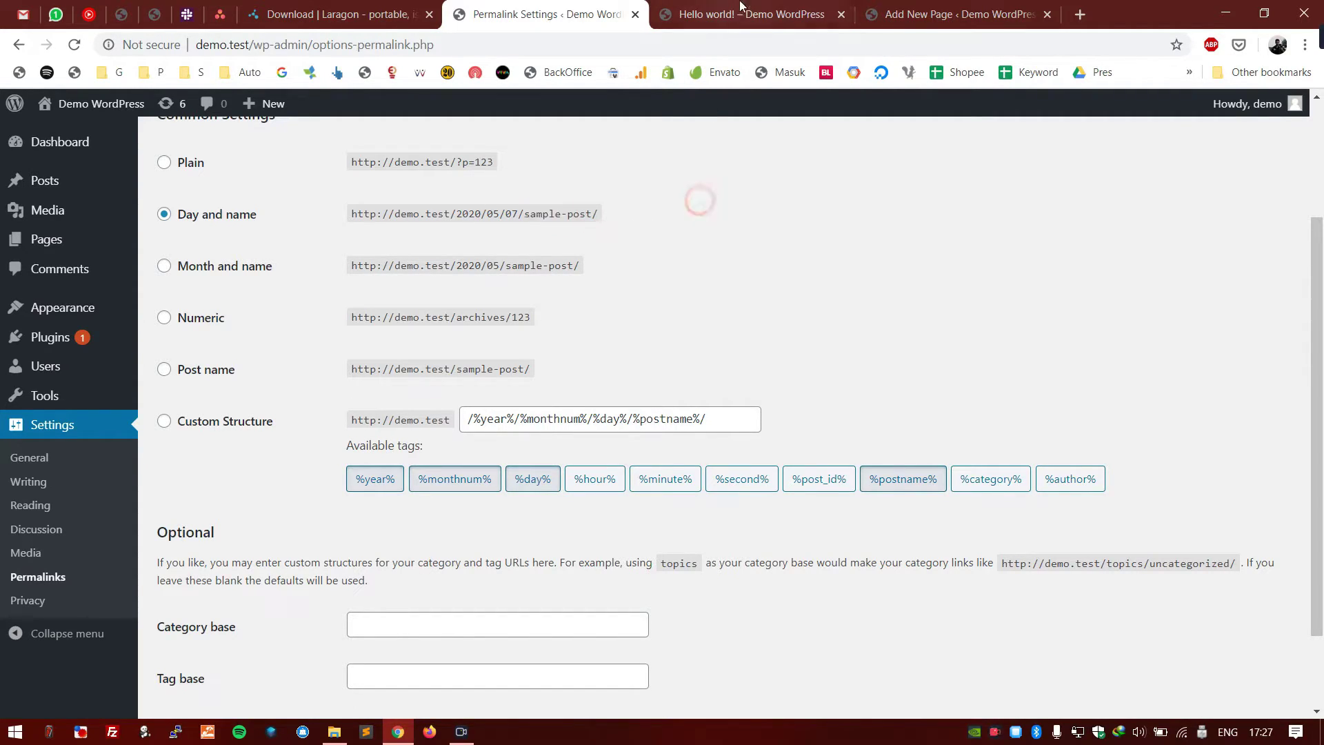
{"action": "left_click", "coordinate": [740, 8]}
{"action": "scroll", "coordinate": [417, 206], "scroll_direction": "up", "scroll_amount": 10}
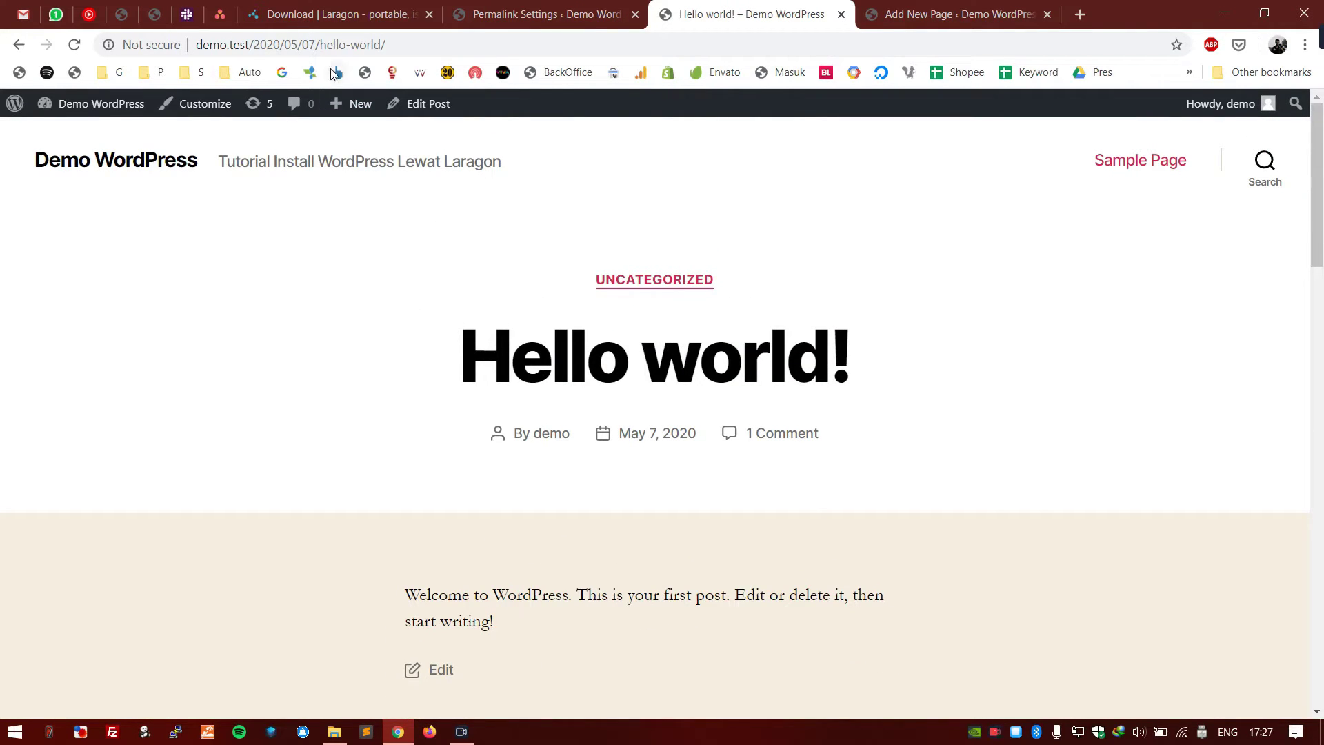
{"action": "left_click_drag", "start_coordinate": [327, 47], "coordinate": [382, 45]}
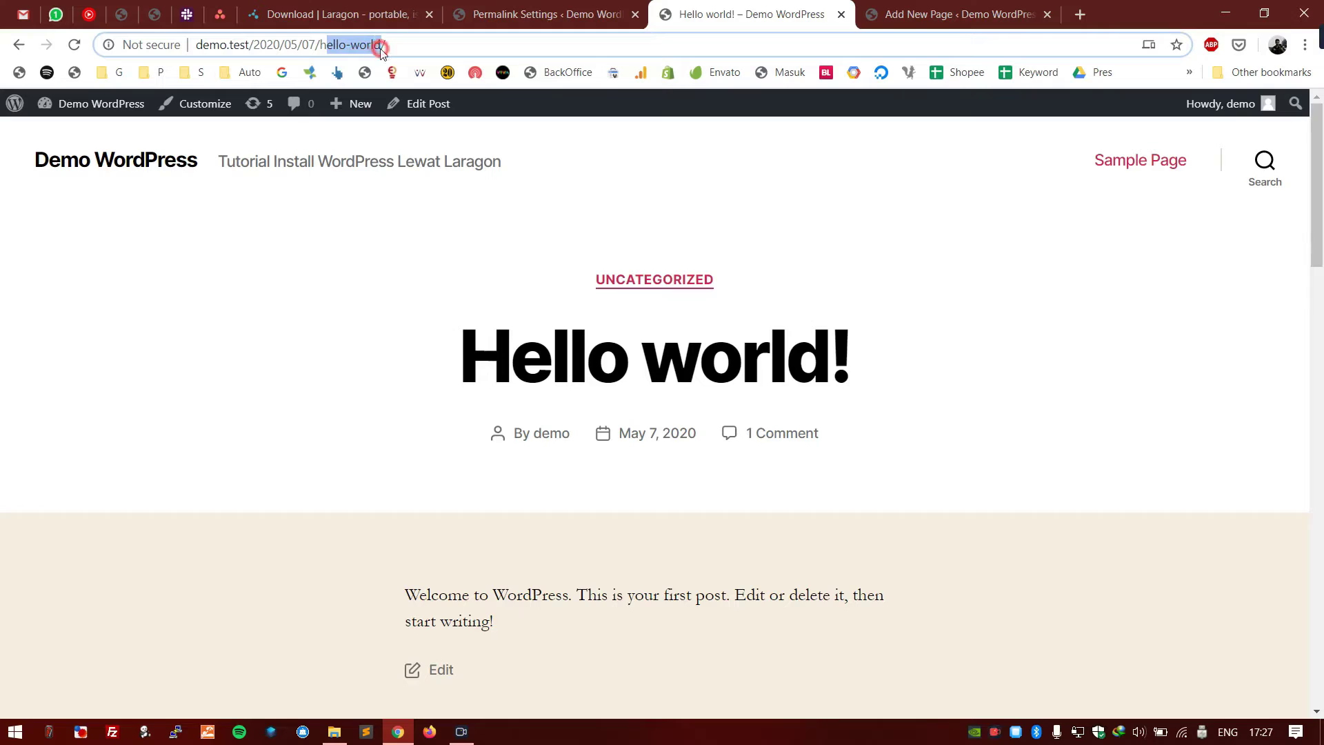
{"action": "left_click", "coordinate": [353, 49]}
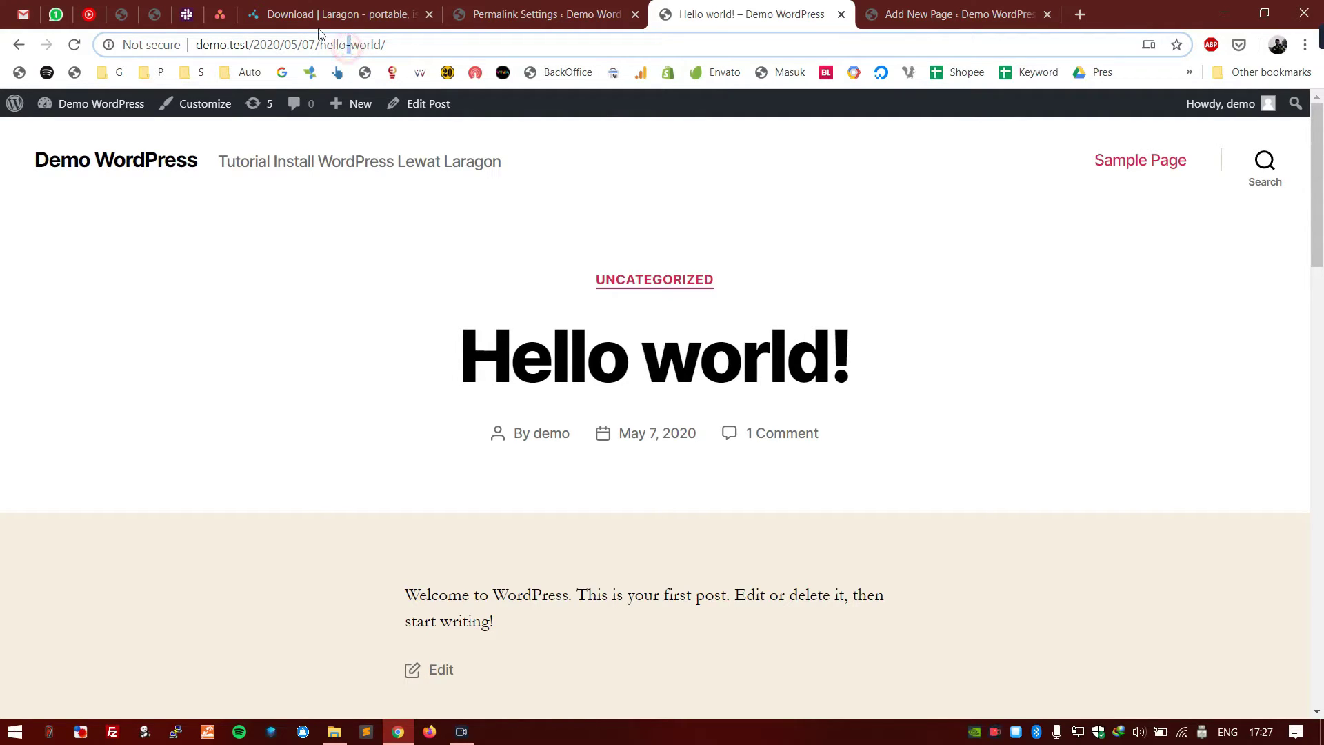
{"action": "left_click", "coordinate": [538, 13]}
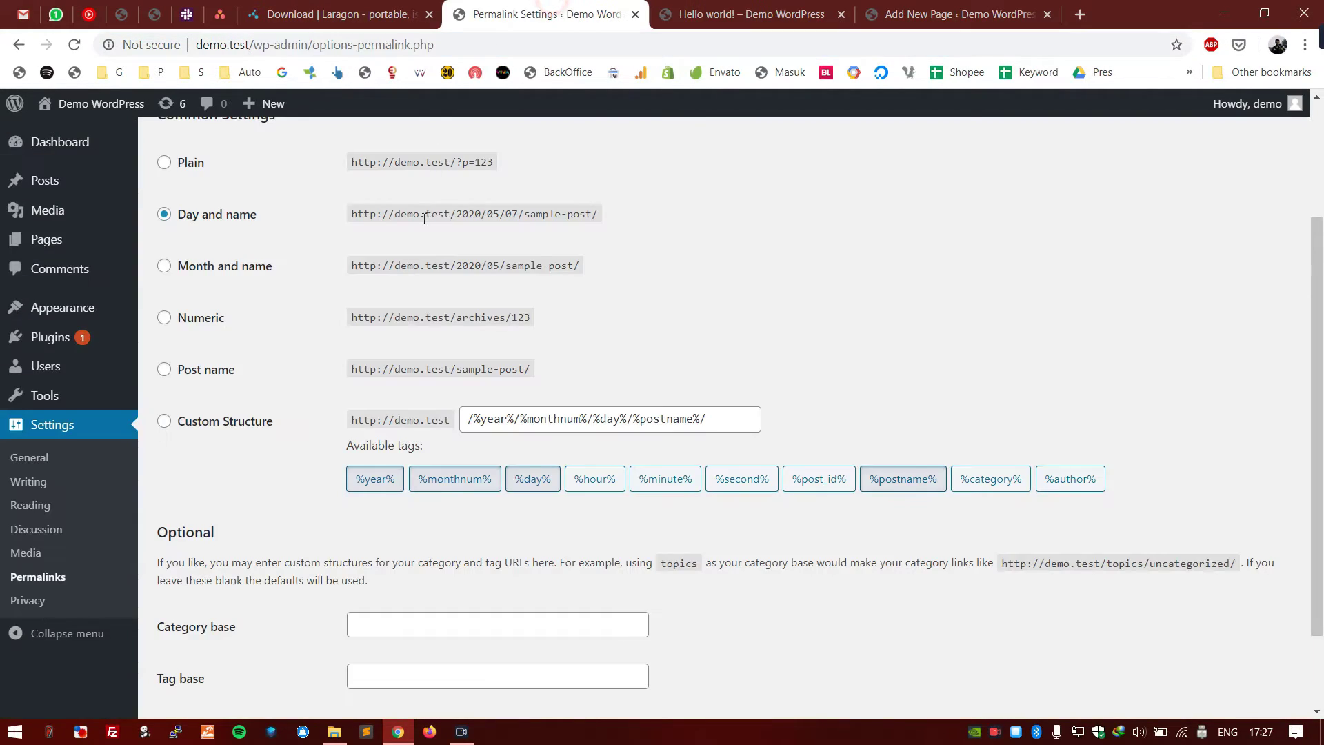
{"action": "key", "text": "ctrl+Tab"}
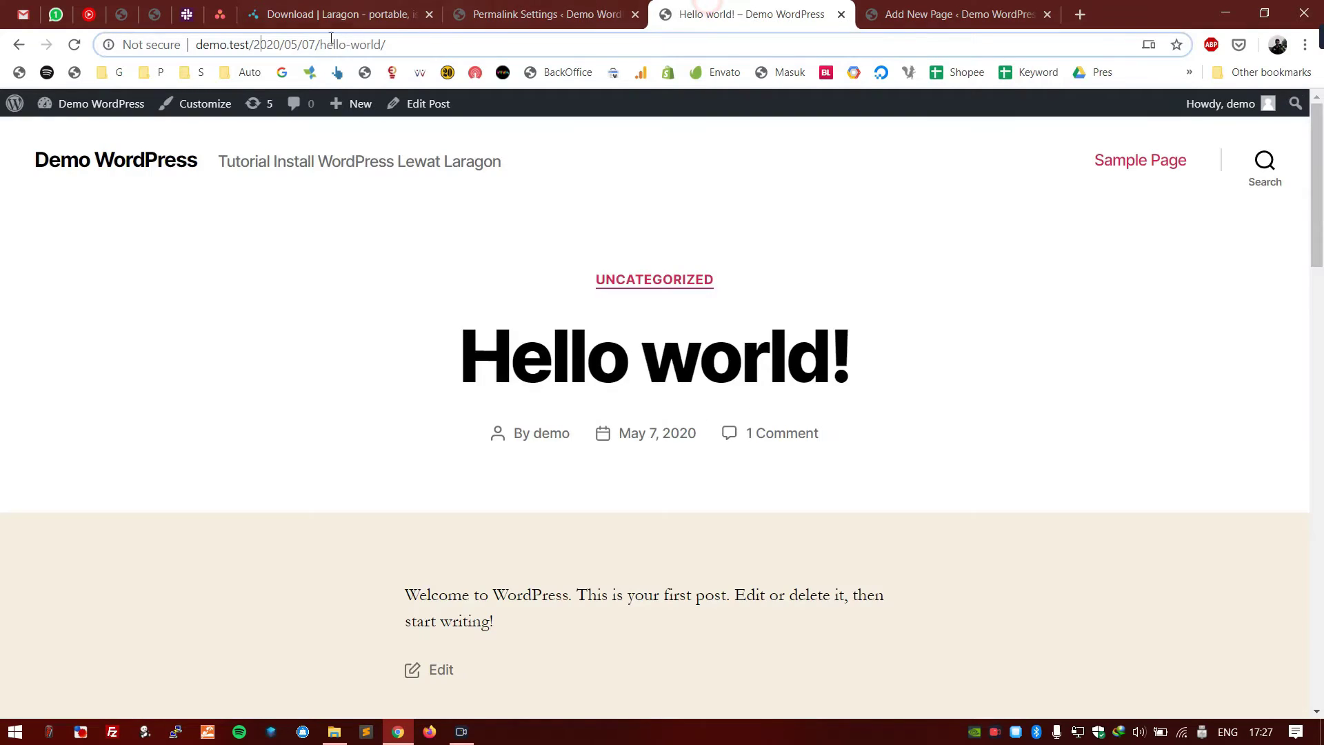
{"action": "left_click", "coordinate": [313, 45]}
{"action": "left_click_drag", "start_coordinate": [256, 43], "coordinate": [319, 45]}
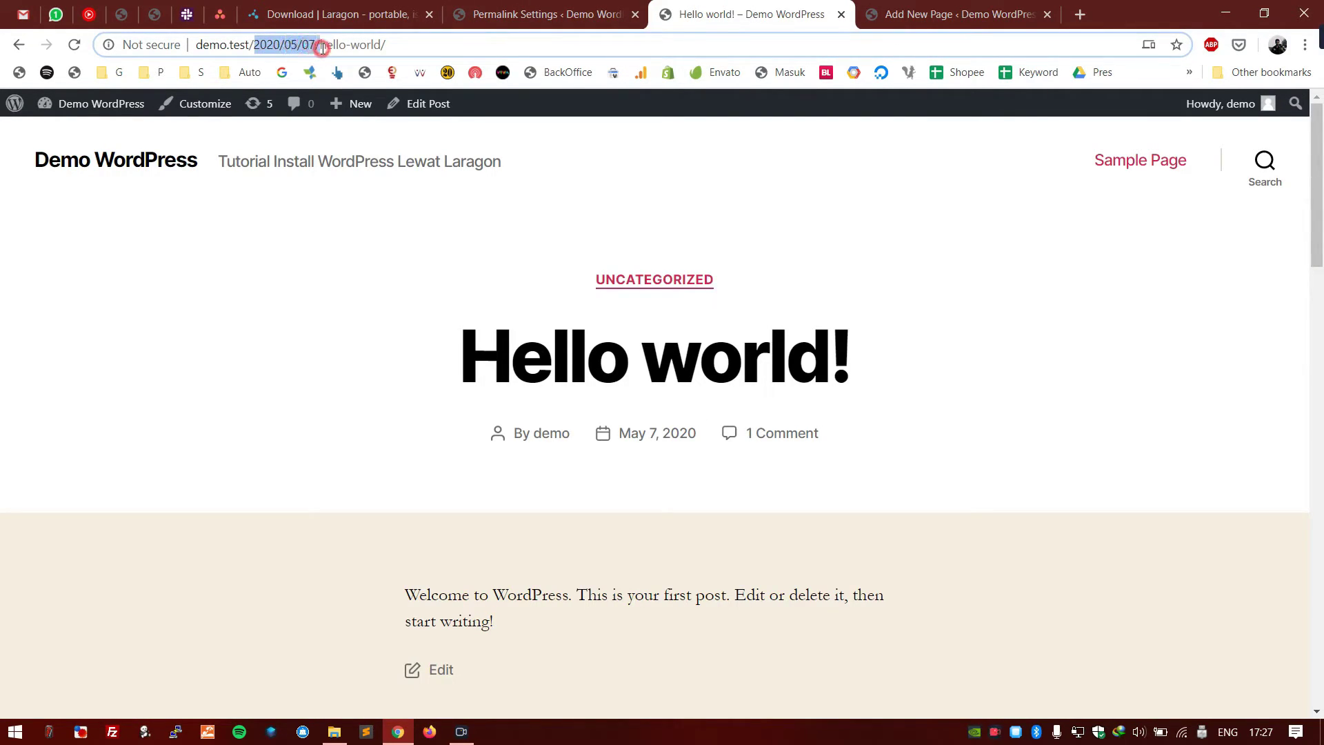
{"action": "left_click", "coordinate": [522, 14]}
{"action": "scroll", "coordinate": [431, 321], "scroll_direction": "up", "scroll_amount": 3}
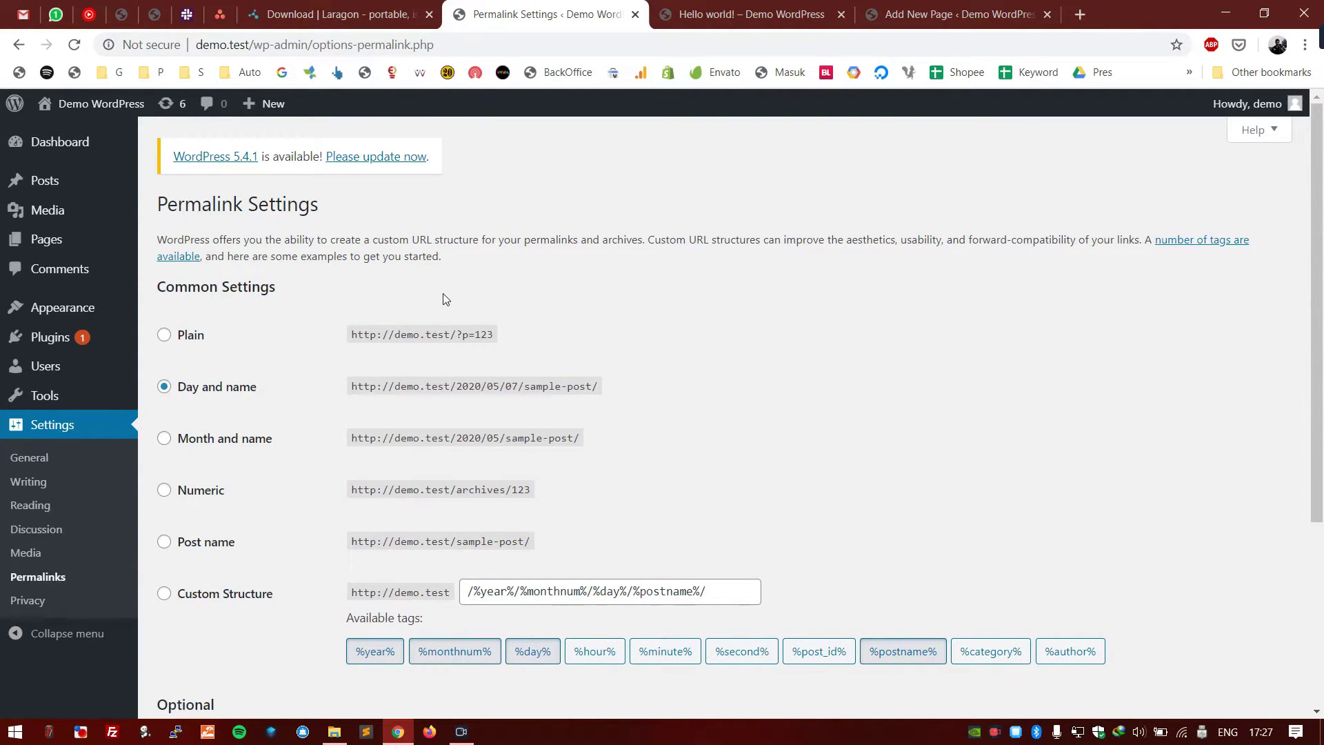
- Try the Month and name, Numeric, Post name and Custom Structure permalink options
{"action": "scroll", "coordinate": [222, 349], "scroll_direction": "down", "scroll_amount": 3}
{"action": "scroll", "coordinate": [222, 349], "scroll_direction": "up", "scroll_amount": 1}
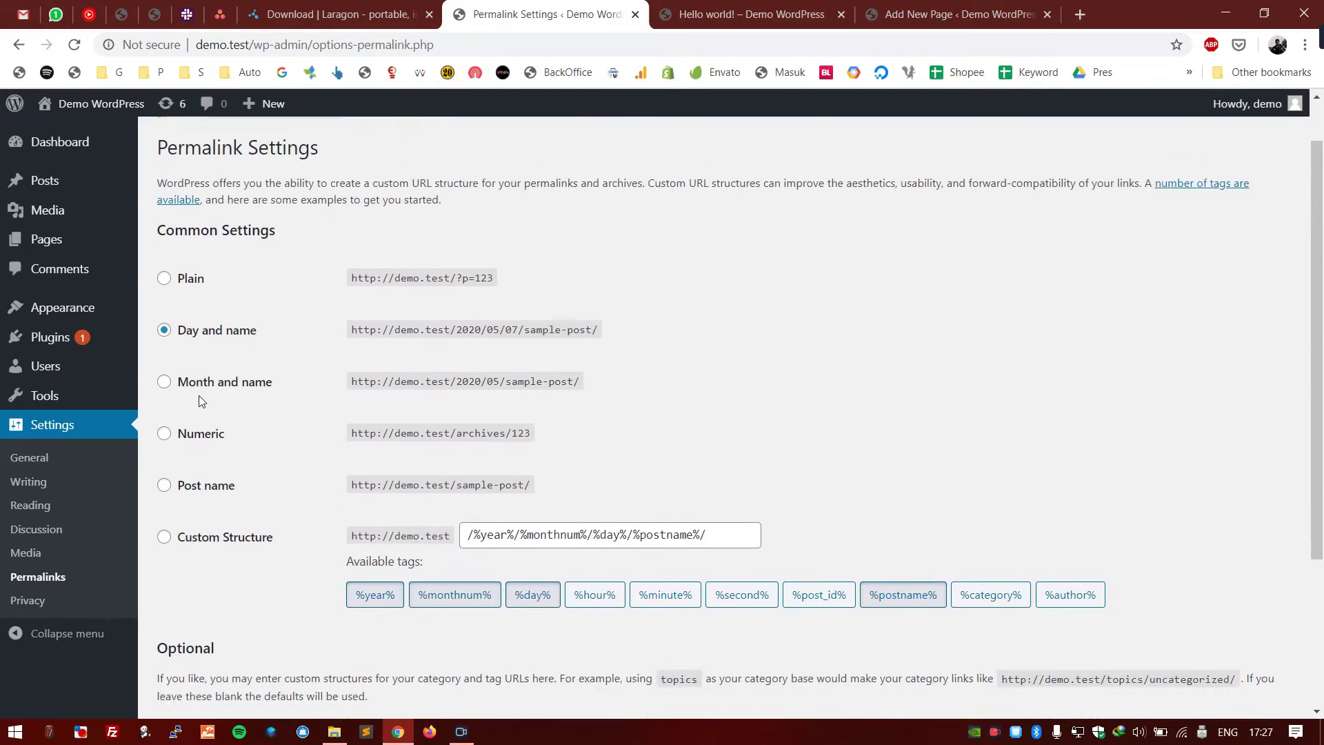
{"action": "left_click", "coordinate": [233, 356]}
{"action": "left_click", "coordinate": [202, 404]}
{"action": "left_click", "coordinate": [208, 457]}
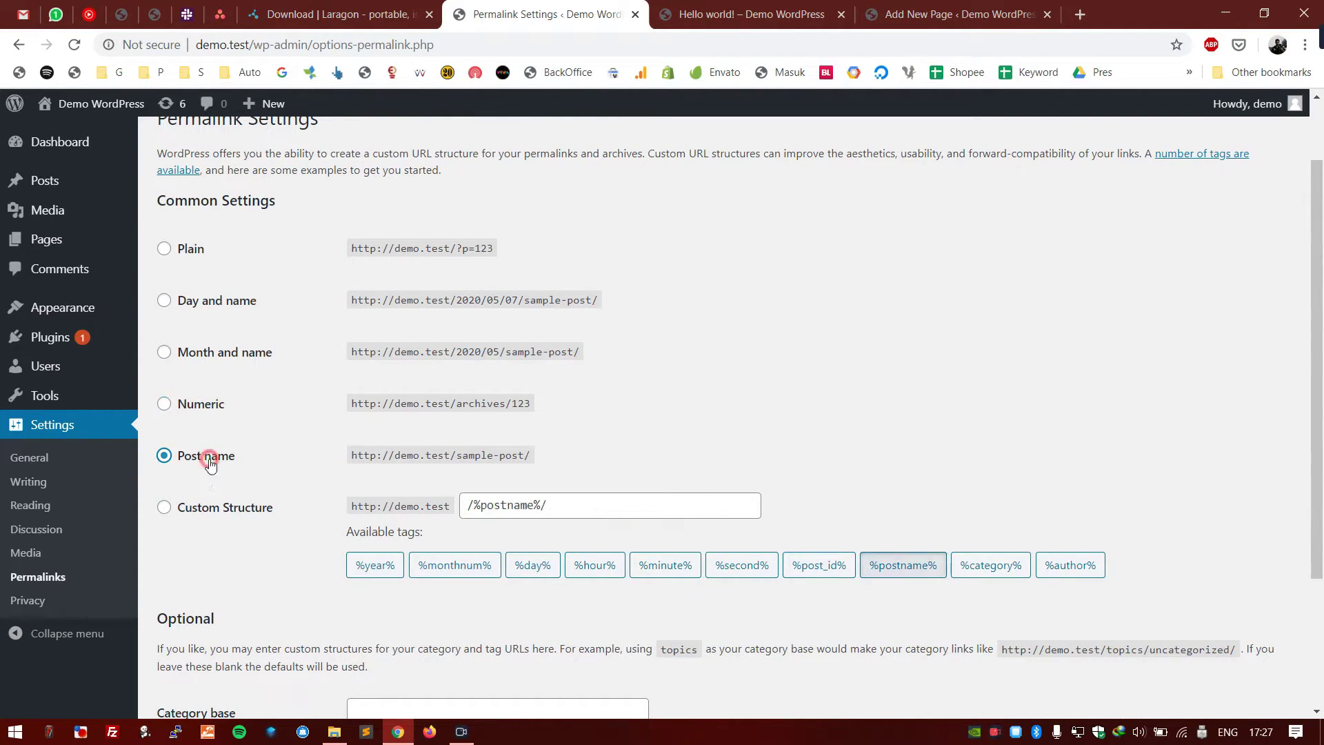
{"action": "left_click", "coordinate": [221, 506]}
{"action": "scroll", "coordinate": [375, 499], "scroll_direction": "down", "scroll_amount": 2}
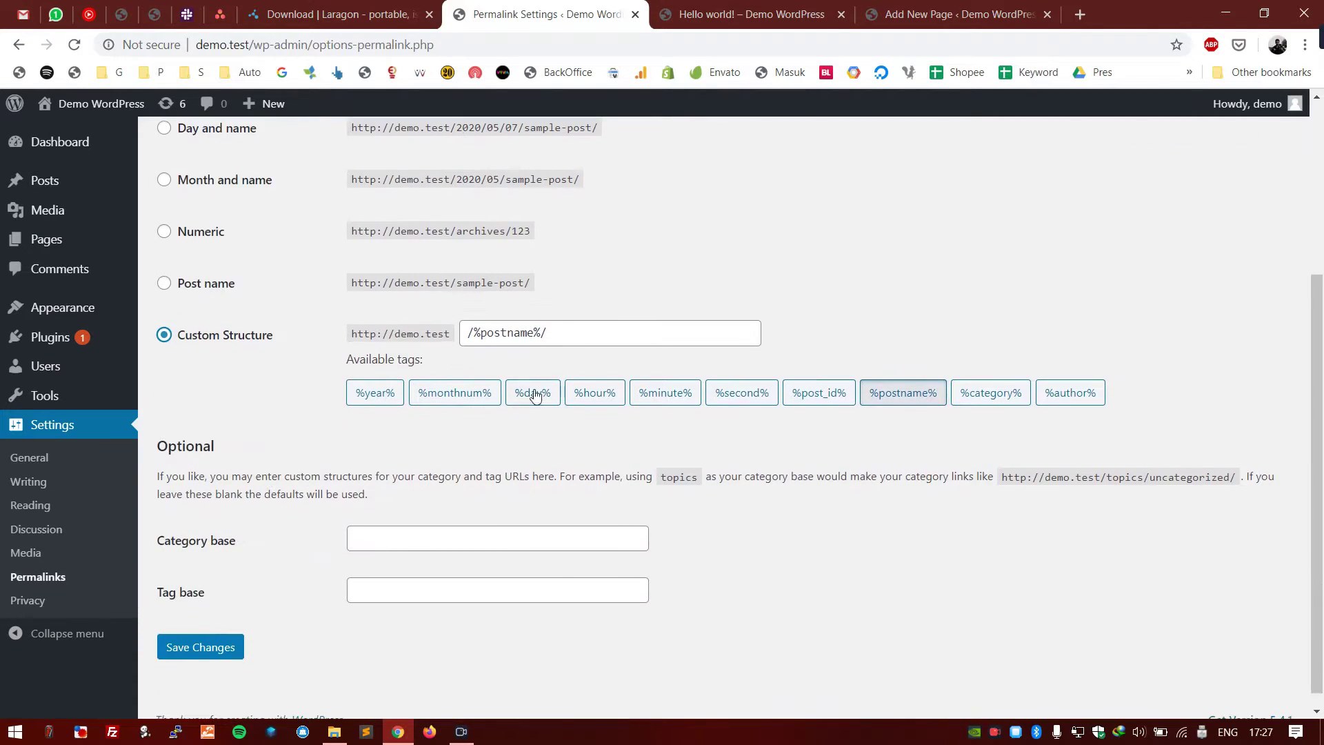
{"action": "left_click", "coordinate": [611, 331]}
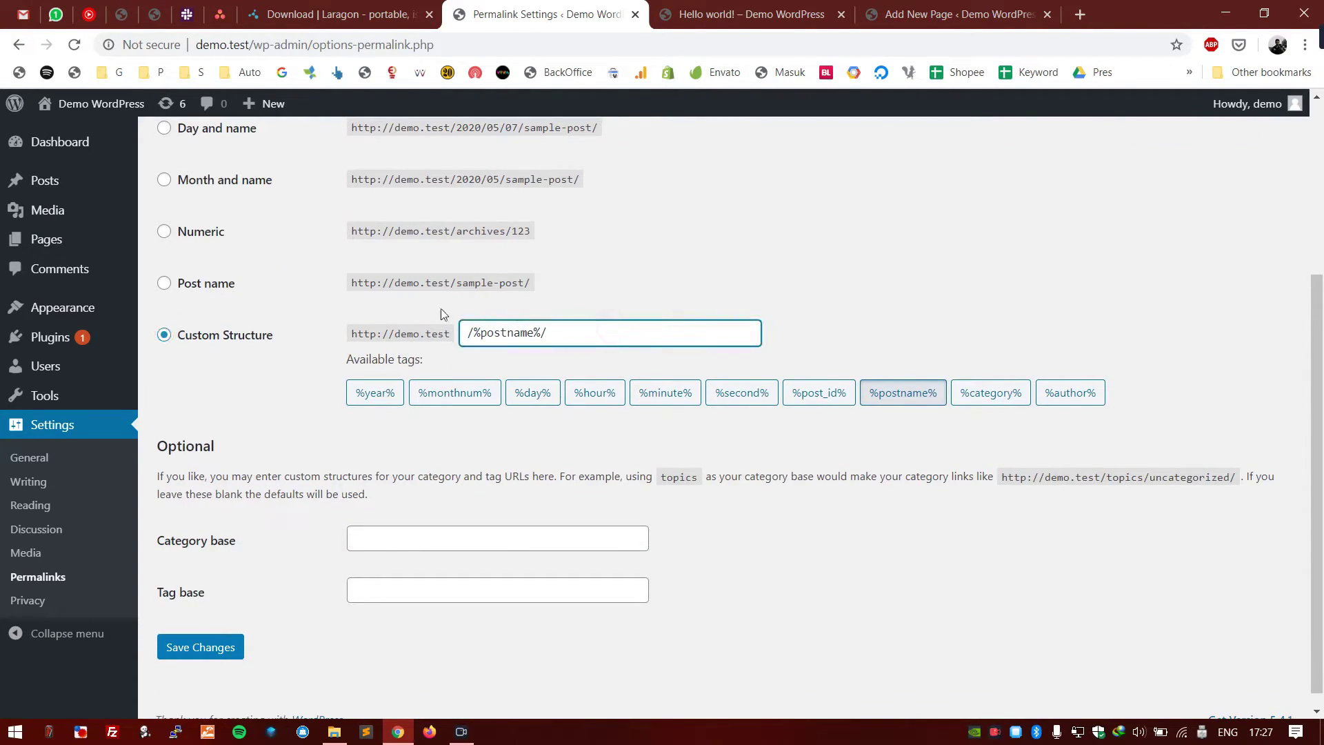
{"action": "scroll", "coordinate": [271, 431], "scroll_direction": "up", "scroll_amount": 1}
{"action": "scroll", "coordinate": [271, 433], "scroll_direction": "up", "scroll_amount": 3}
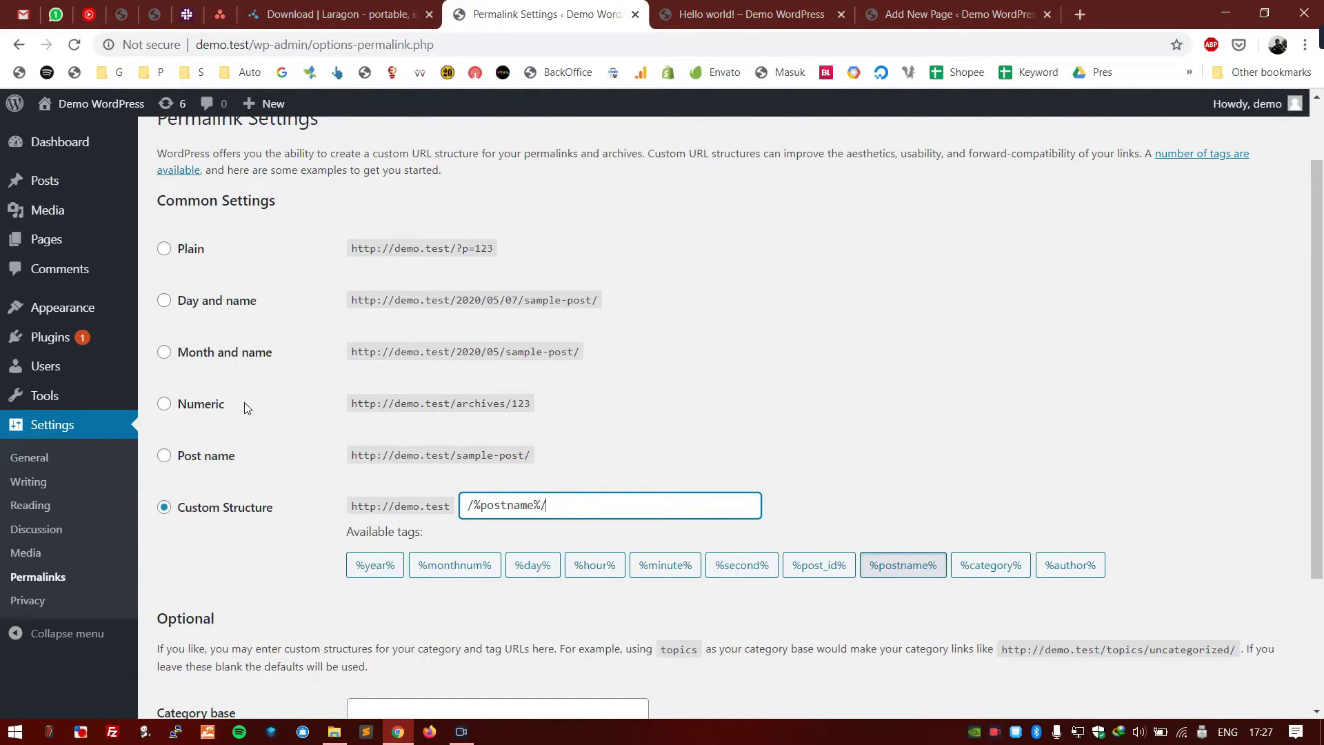
{"action": "left_click", "coordinate": [221, 457]}
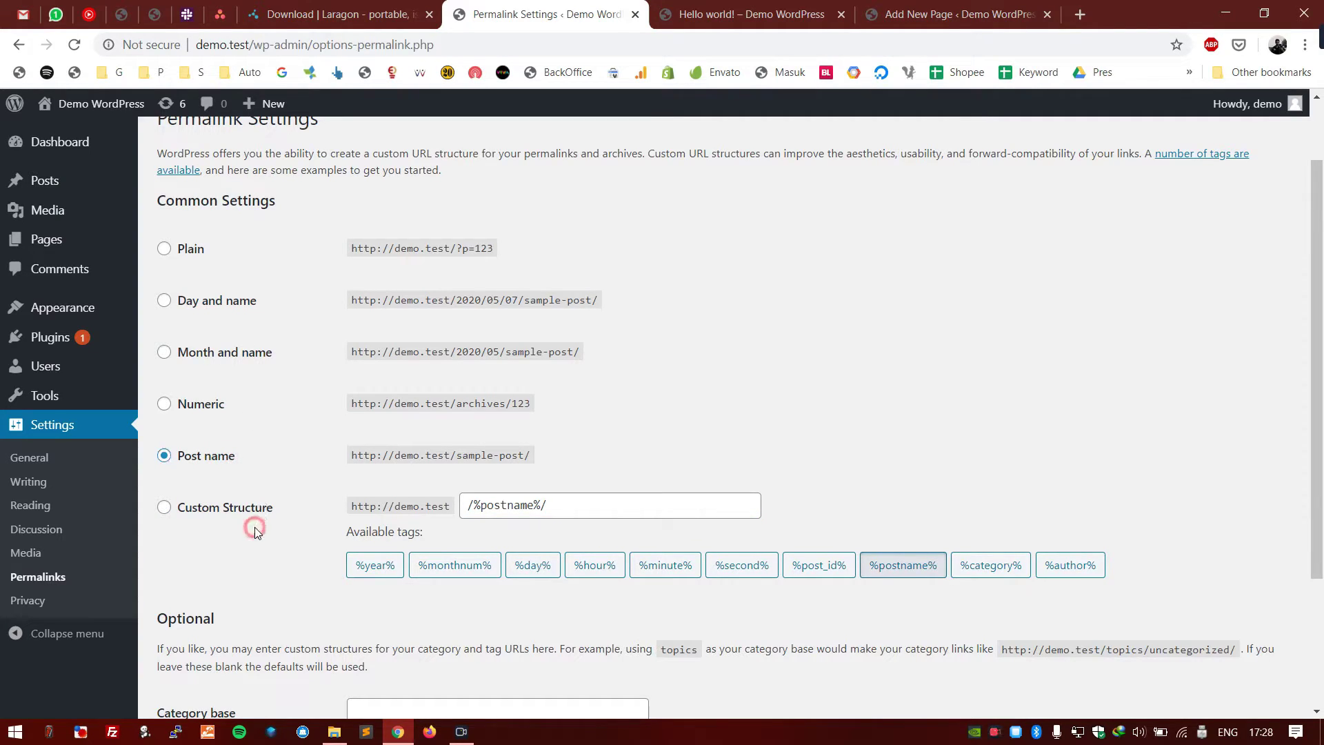
{"action": "scroll", "coordinate": [254, 527], "scroll_direction": "down", "scroll_amount": 3}
{"action": "left_click", "coordinate": [220, 288]}
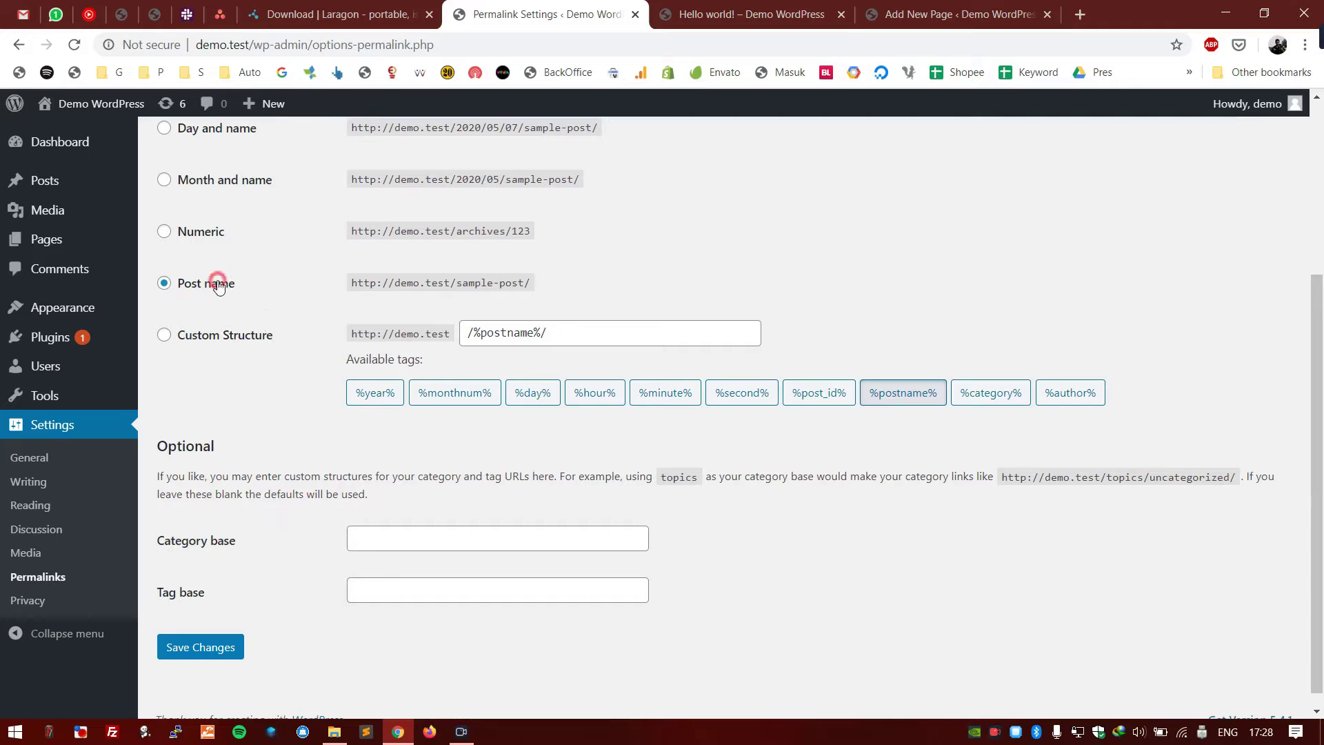
{"action": "left_click", "coordinate": [520, 334]}
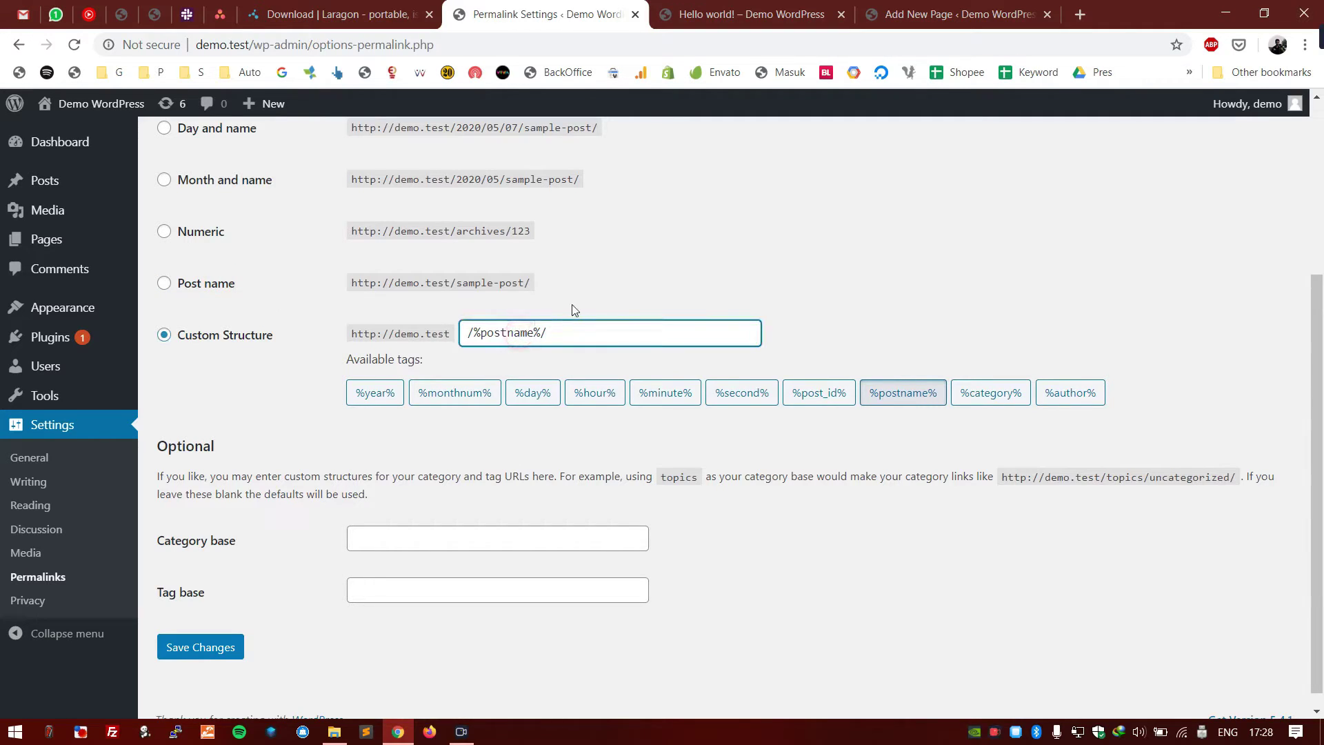
{"action": "left_click", "coordinate": [216, 284]}
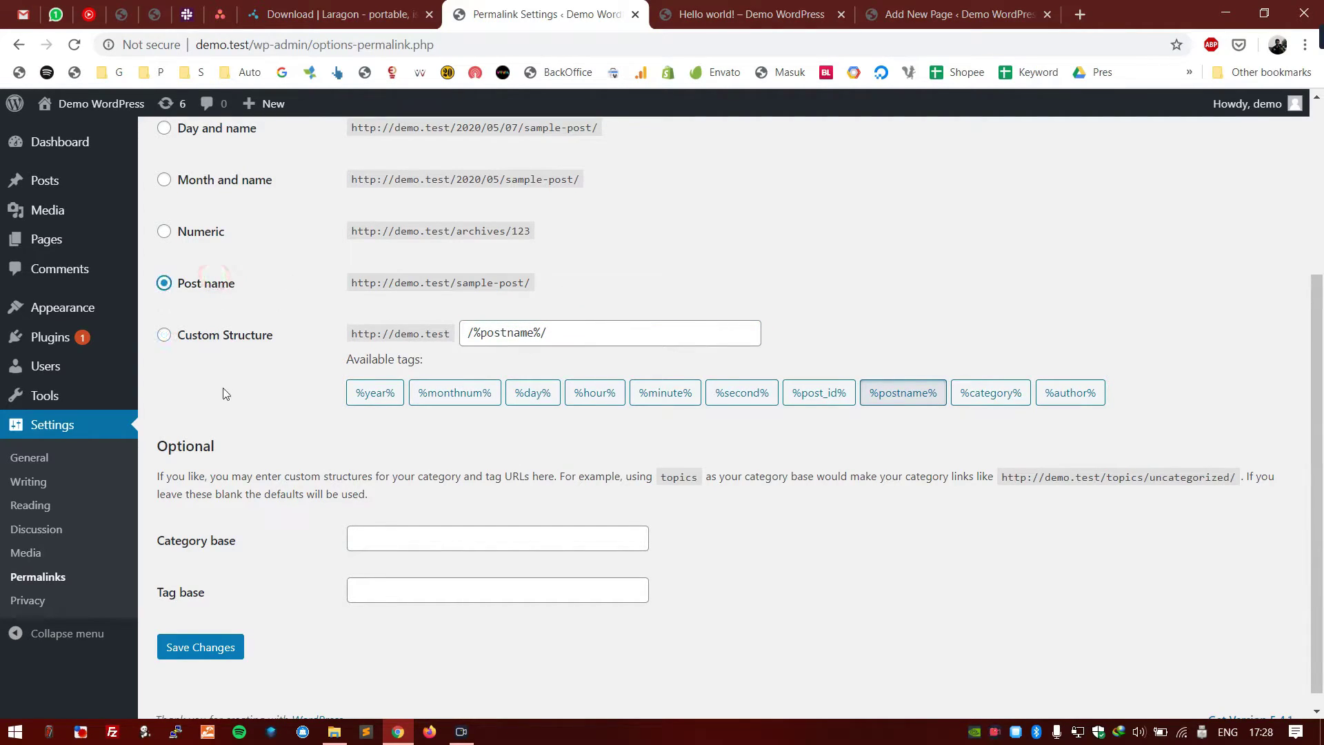
{"action": "left_click", "coordinate": [215, 455]}
{"action": "scroll", "coordinate": [273, 345], "scroll_direction": "up", "scroll_amount": 3}
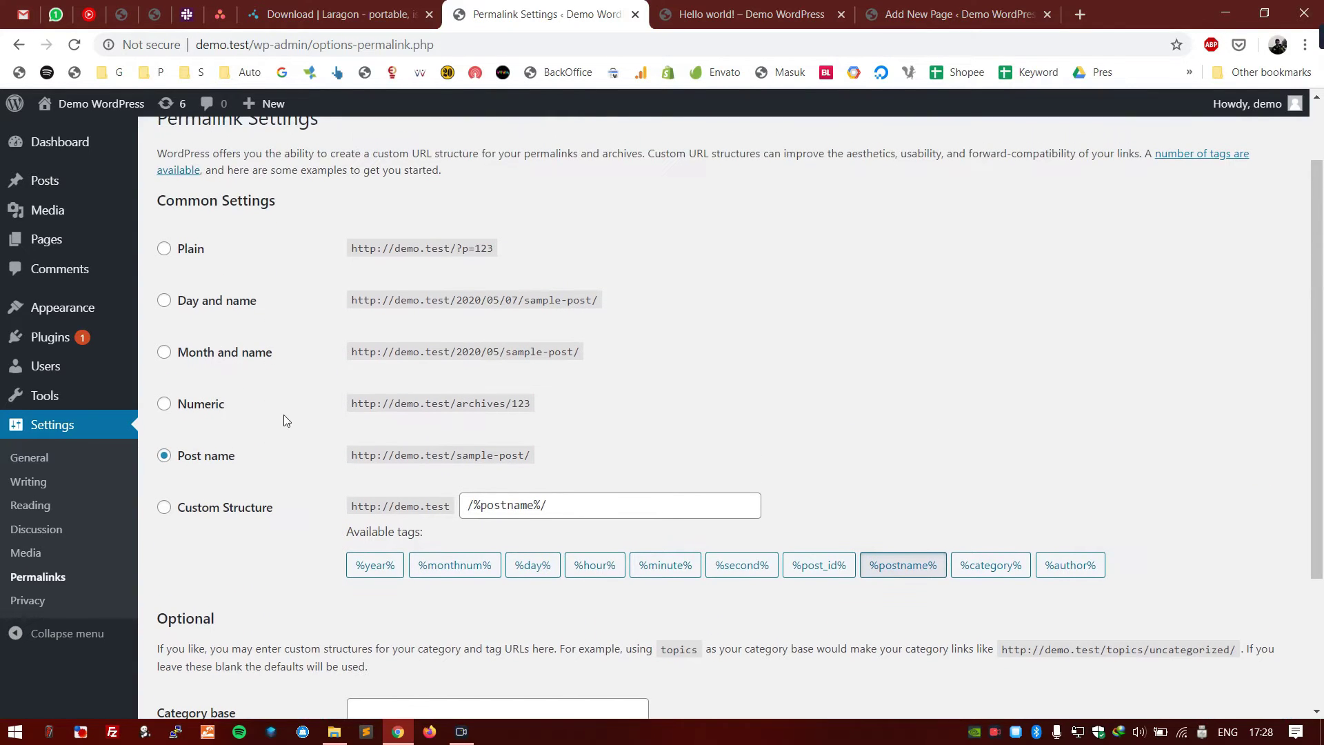
{"action": "scroll", "coordinate": [258, 524], "scroll_direction": "down", "scroll_amount": 3}
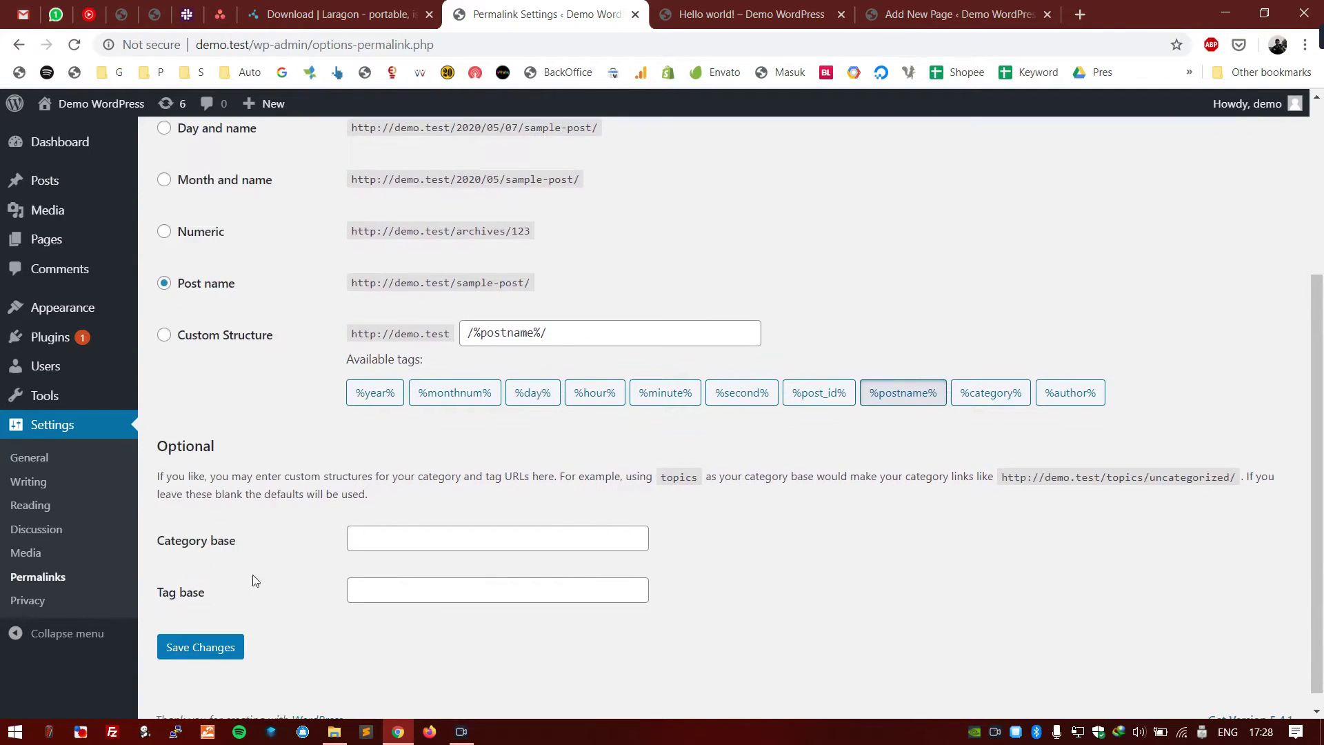
{"action": "left_click", "coordinate": [212, 652]}
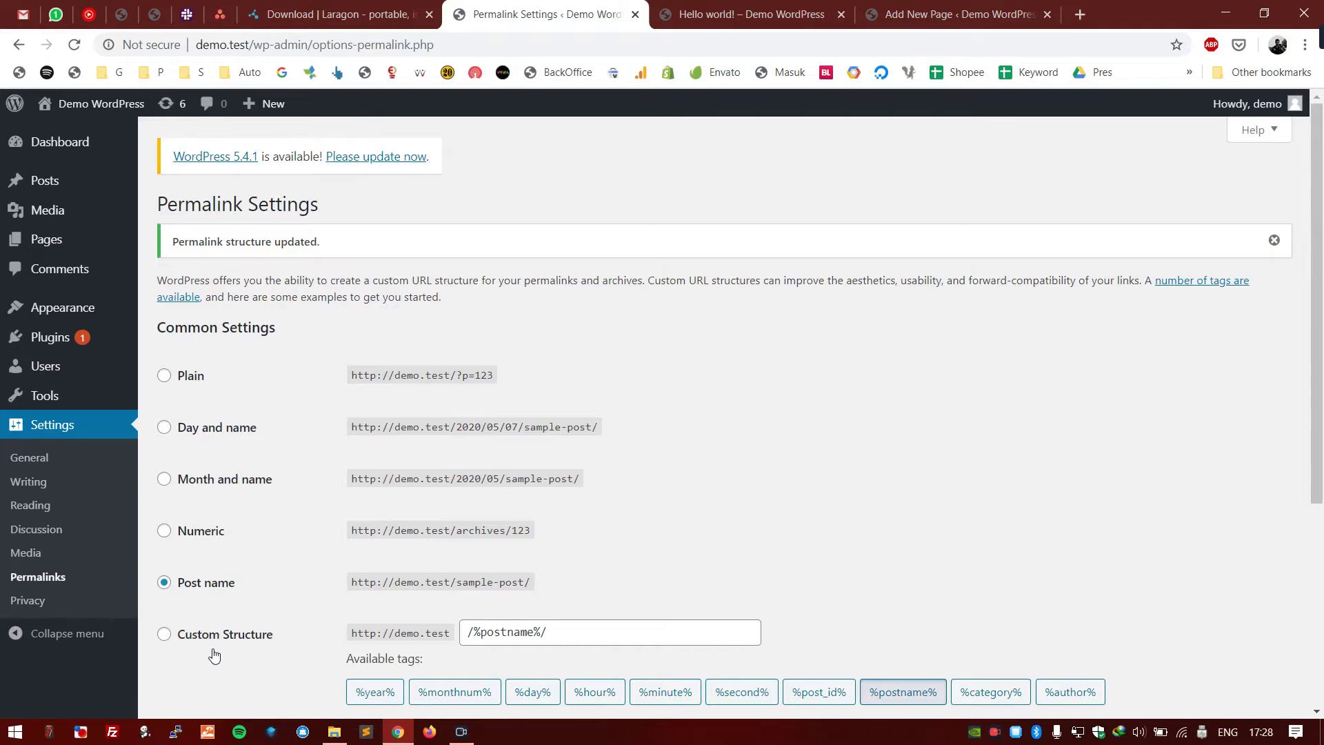
- In Settings > Privacy, assign the existing Privacy Policy page as the site's privacy policy
{"action": "left_click", "coordinate": [84, 609]}
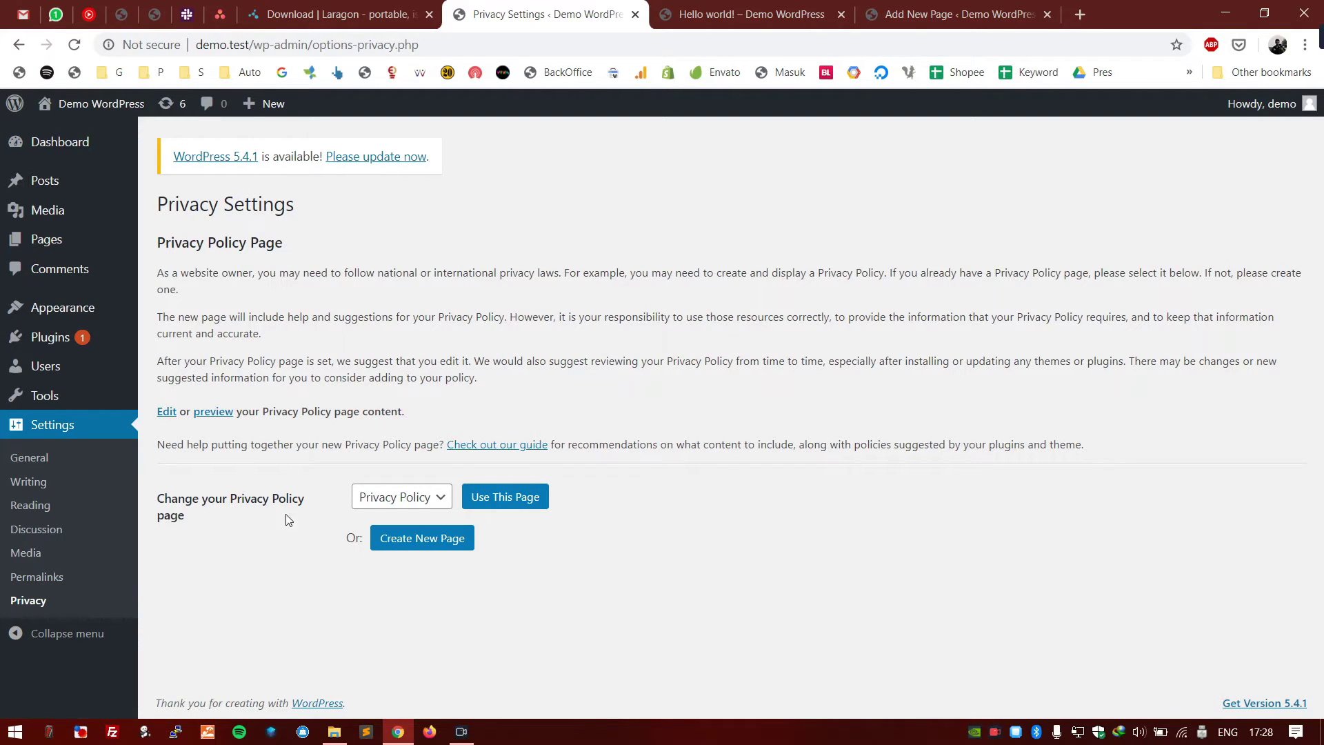
{"action": "left_click", "coordinate": [390, 499]}
{"action": "left_click", "coordinate": [644, 462]}
{"action": "left_click", "coordinate": [496, 499]}
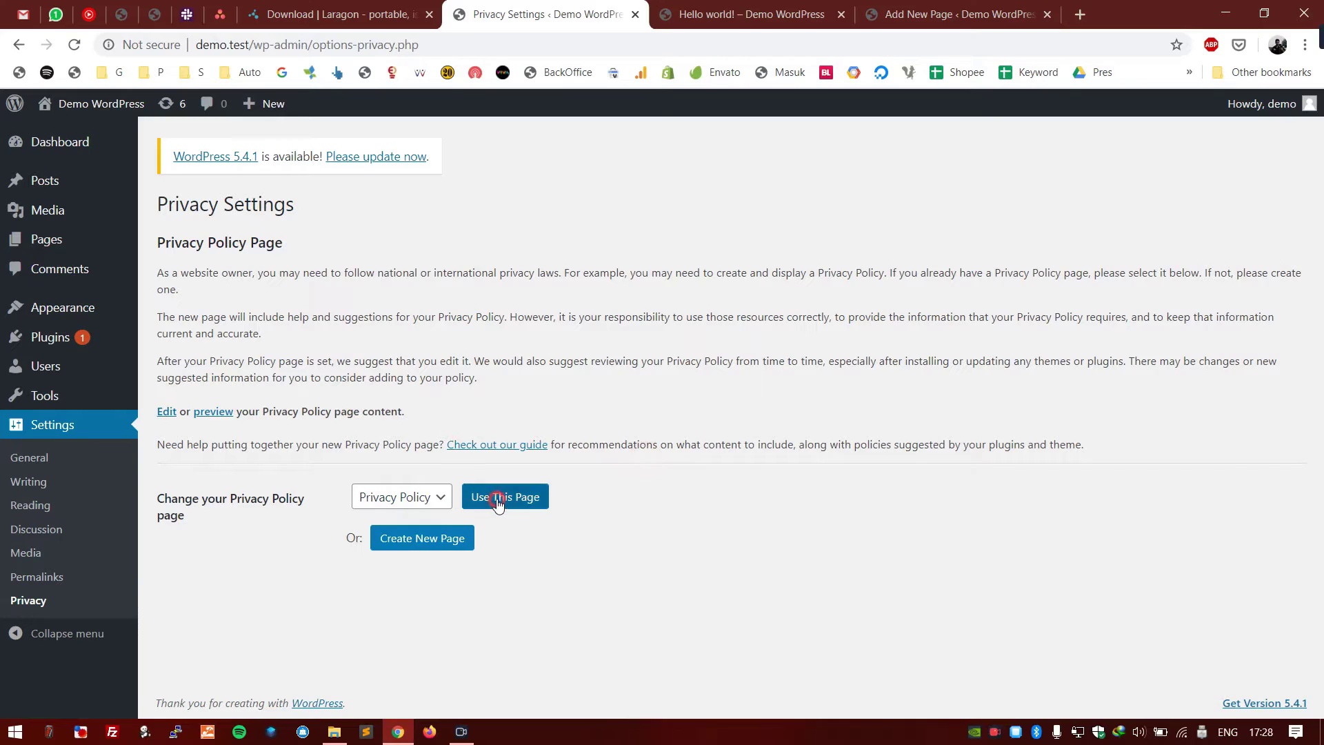
{"action": "left_click", "coordinate": [304, 480]}
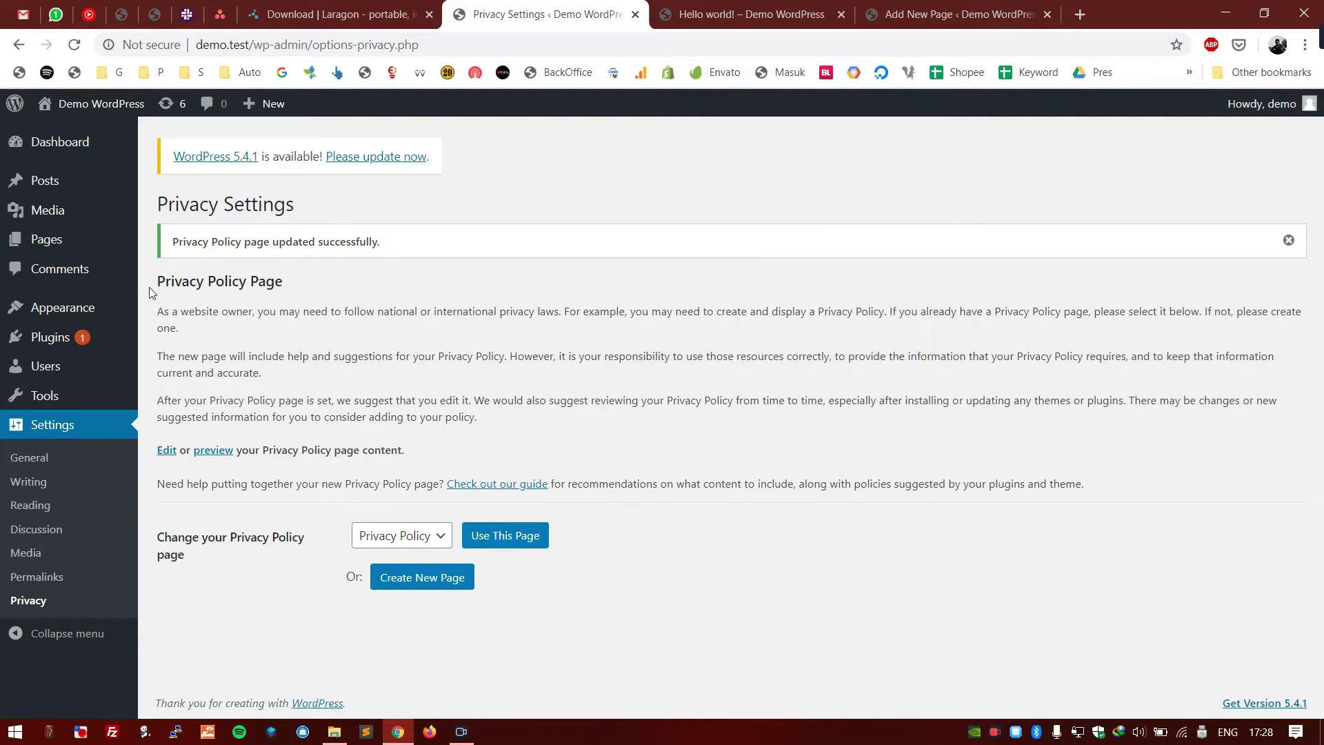
- Open the Privacy Policy page in the block editor from the Pages list in a new tab
{"action": "mouse_move", "coordinate": [95, 248]}
{"action": "middle_click", "coordinate": [172, 243]}
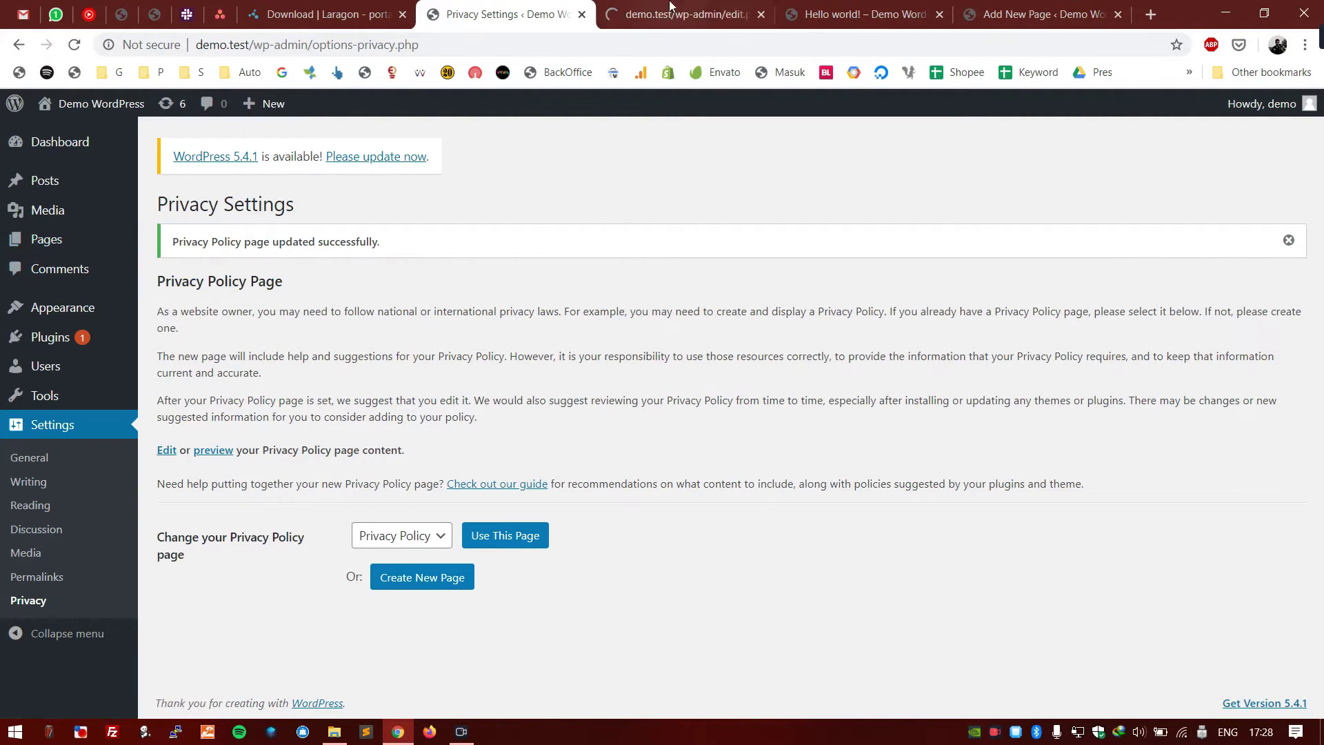
{"action": "left_click", "coordinate": [668, 13]}
{"action": "left_click", "coordinate": [238, 383]}
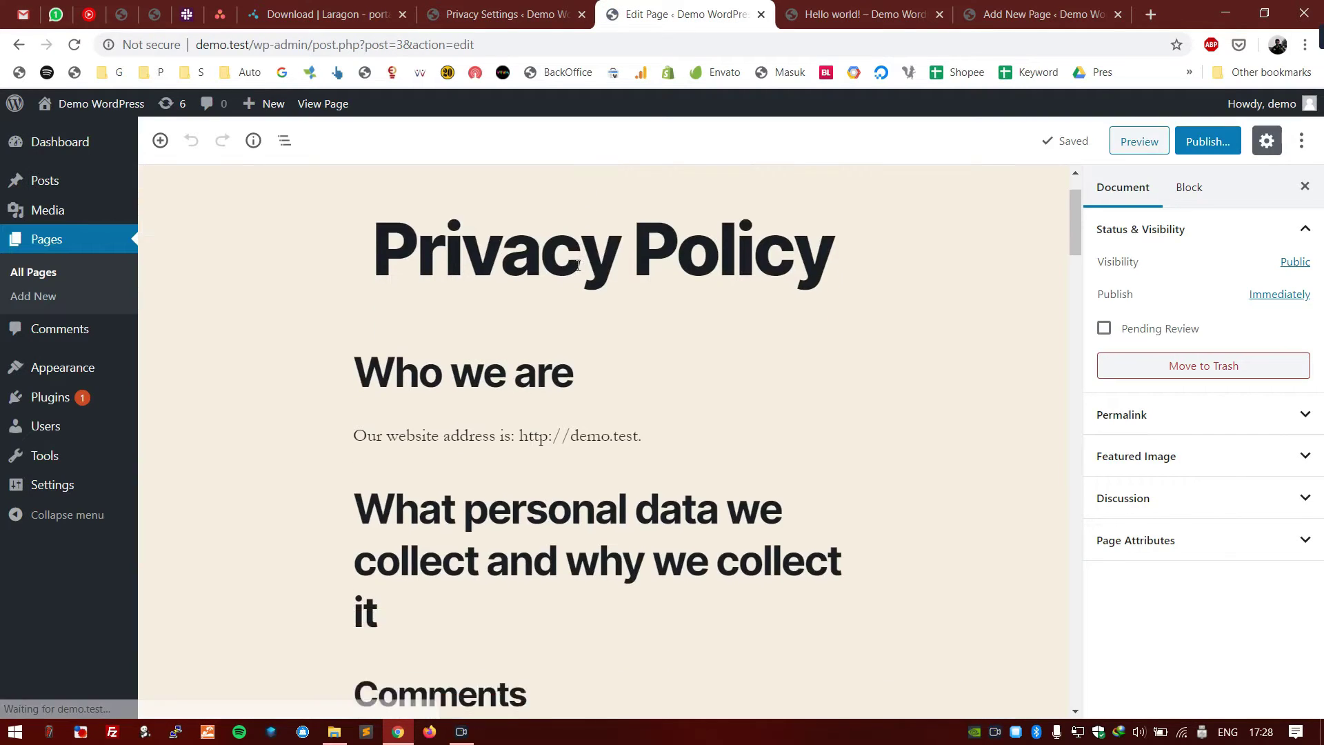
- Look over the What rights you have, Your contact information and Additional information headings, then close the editor
{"action": "scroll", "coordinate": [525, 344], "scroll_direction": "down", "scroll_amount": 7}
{"action": "scroll", "coordinate": [525, 343], "scroll_direction": "down", "scroll_amount": 10}
{"action": "left_click", "coordinate": [524, 343]}
{"action": "scroll", "coordinate": [524, 343], "scroll_direction": "down", "scroll_amount": 20}
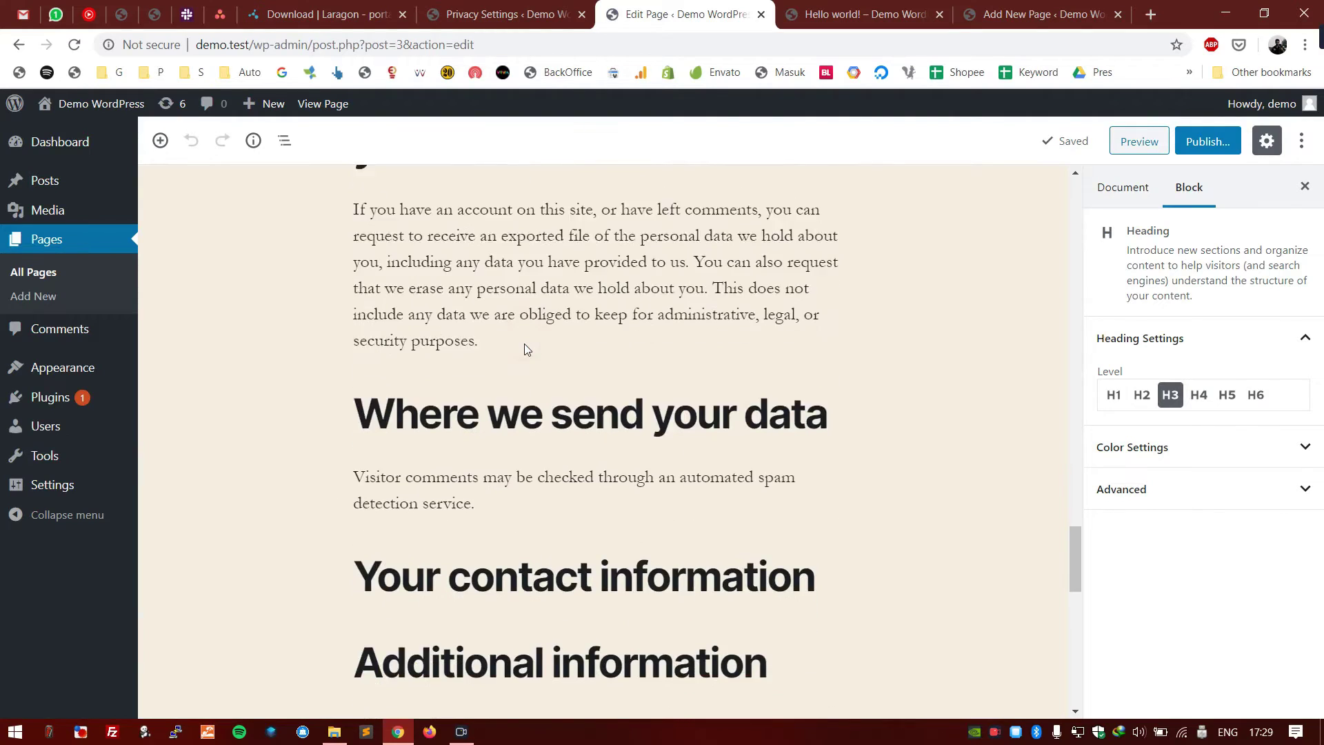
{"action": "scroll", "coordinate": [528, 352], "scroll_direction": "up", "scroll_amount": 6}
{"action": "scroll", "coordinate": [531, 374], "scroll_direction": "up", "scroll_amount": 5}
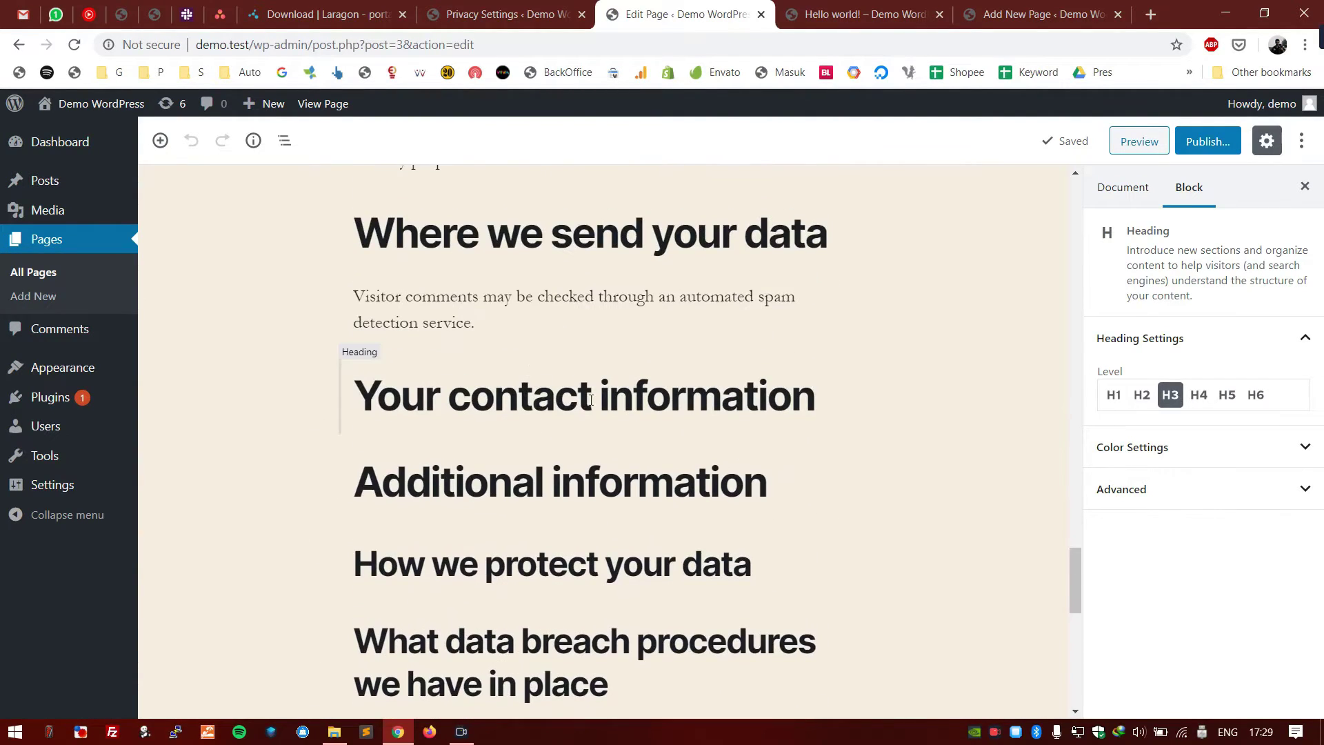
{"action": "left_click", "coordinate": [828, 395]}
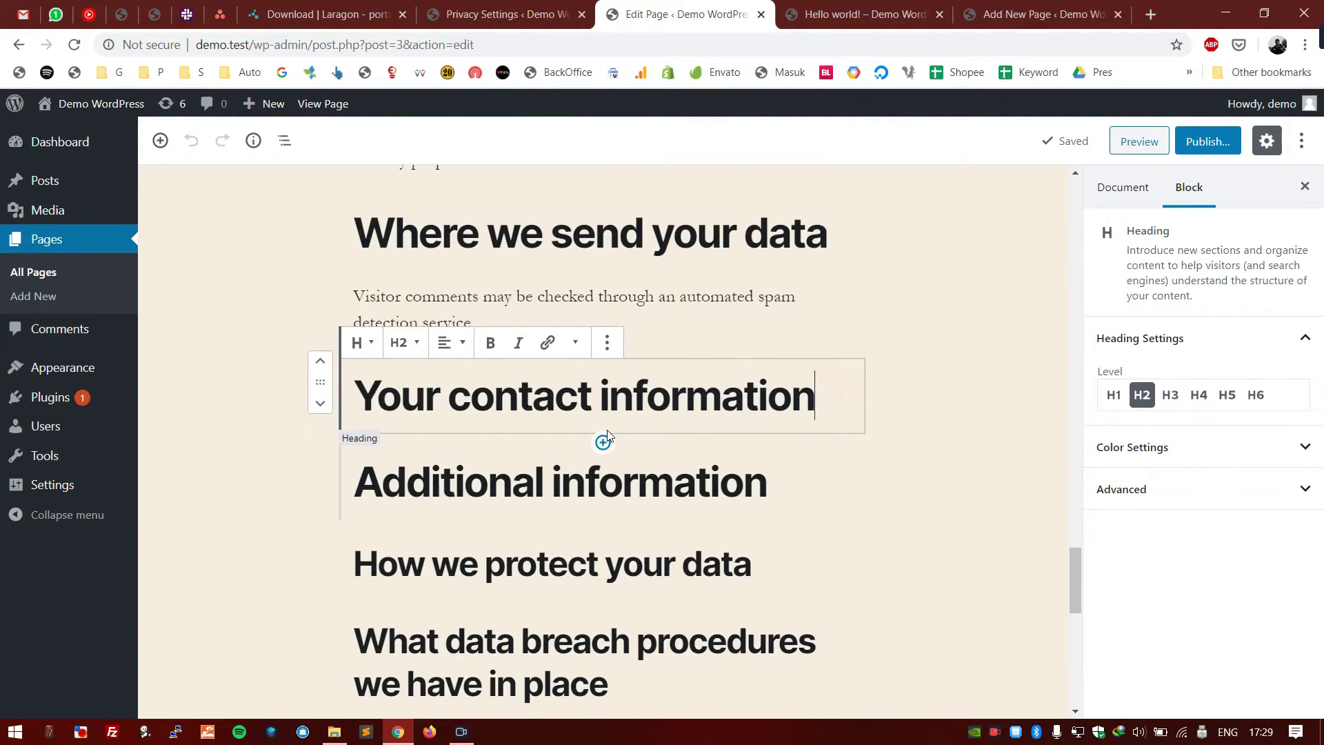
{"action": "left_click", "coordinate": [784, 480]}
{"action": "scroll", "coordinate": [718, 449], "scroll_direction": "down", "scroll_amount": 4}
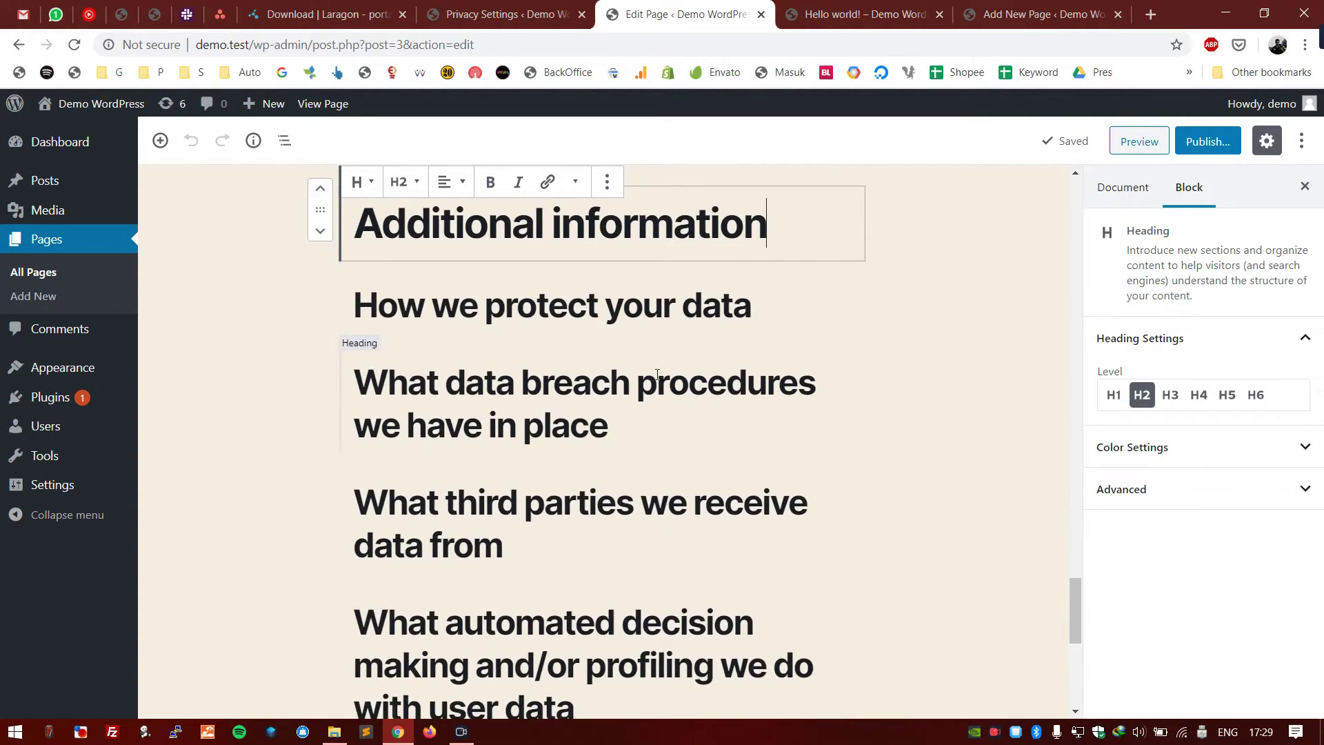
{"action": "scroll", "coordinate": [623, 428], "scroll_direction": "down", "scroll_amount": 4}
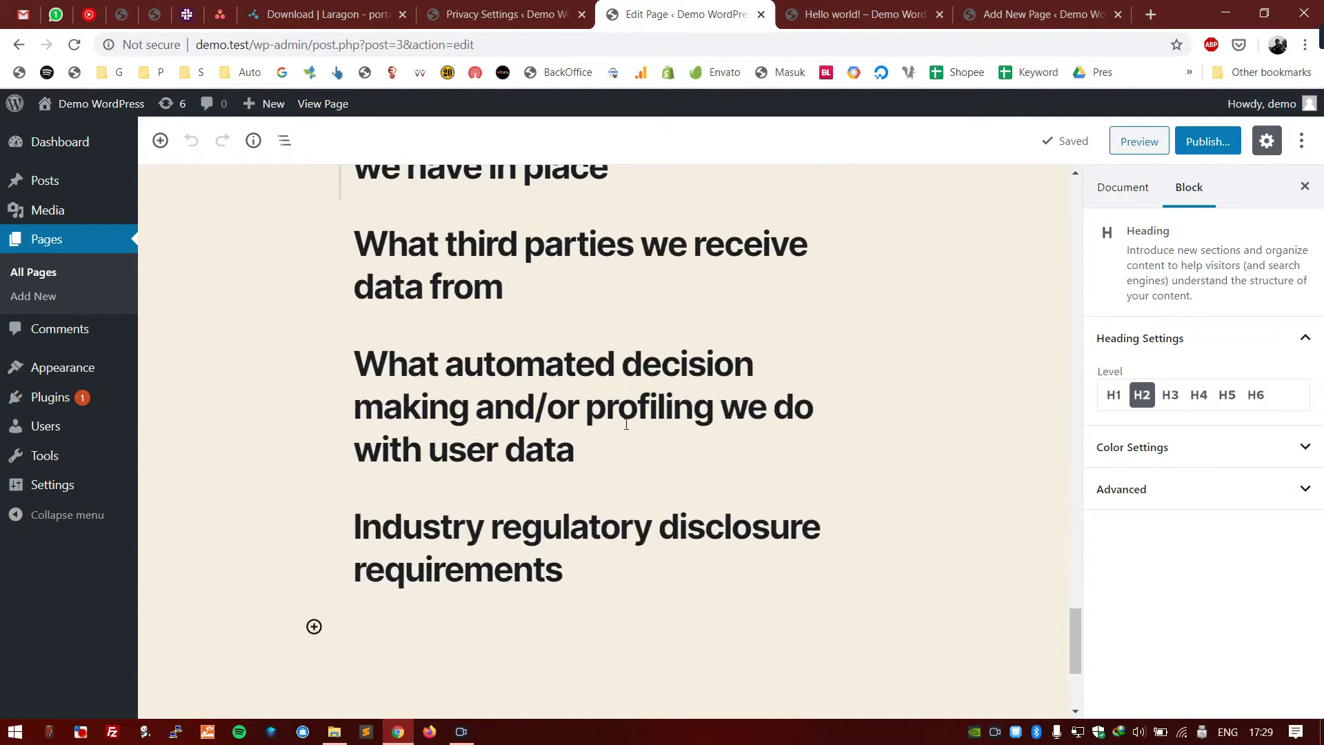
{"action": "middle_click", "coordinate": [690, 8]}
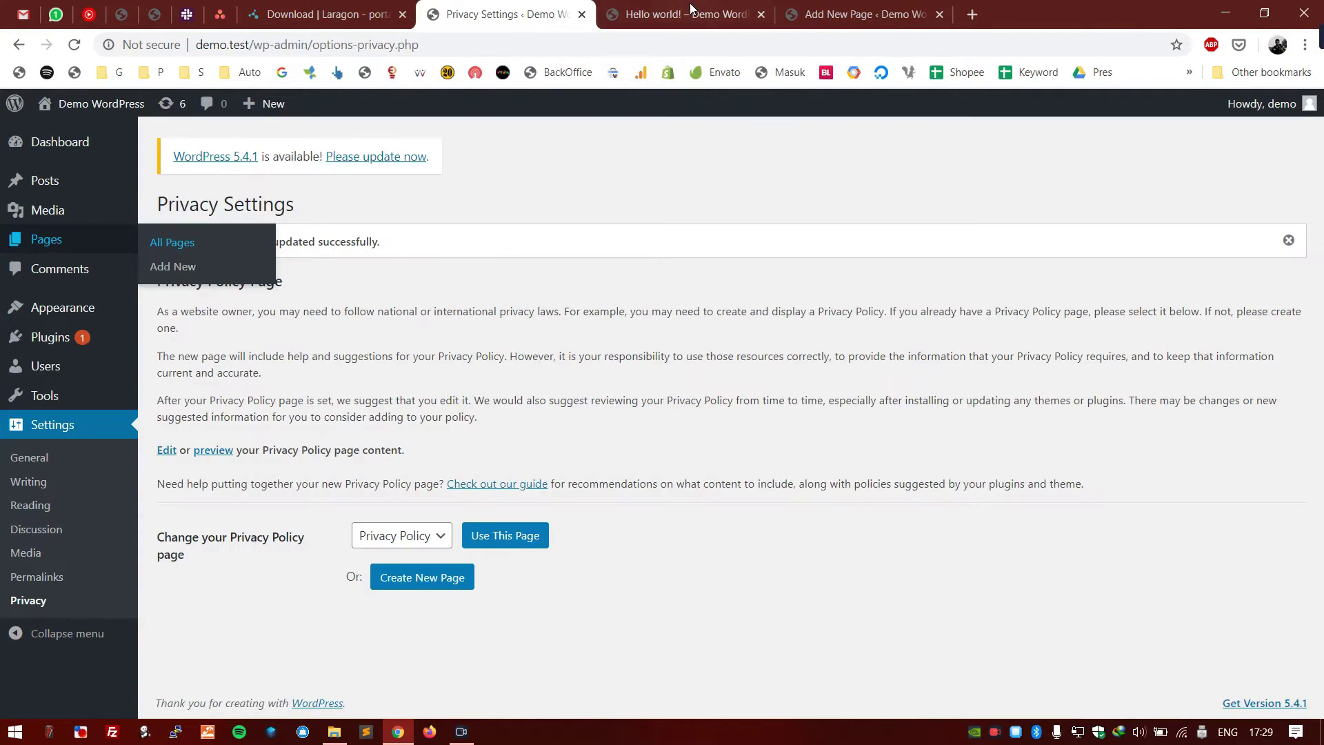
- Switch to the admin Dashboard, which shows 1 Post, 1 Page and 1 Comment at a glance
{"action": "left_click", "coordinate": [697, 200]}
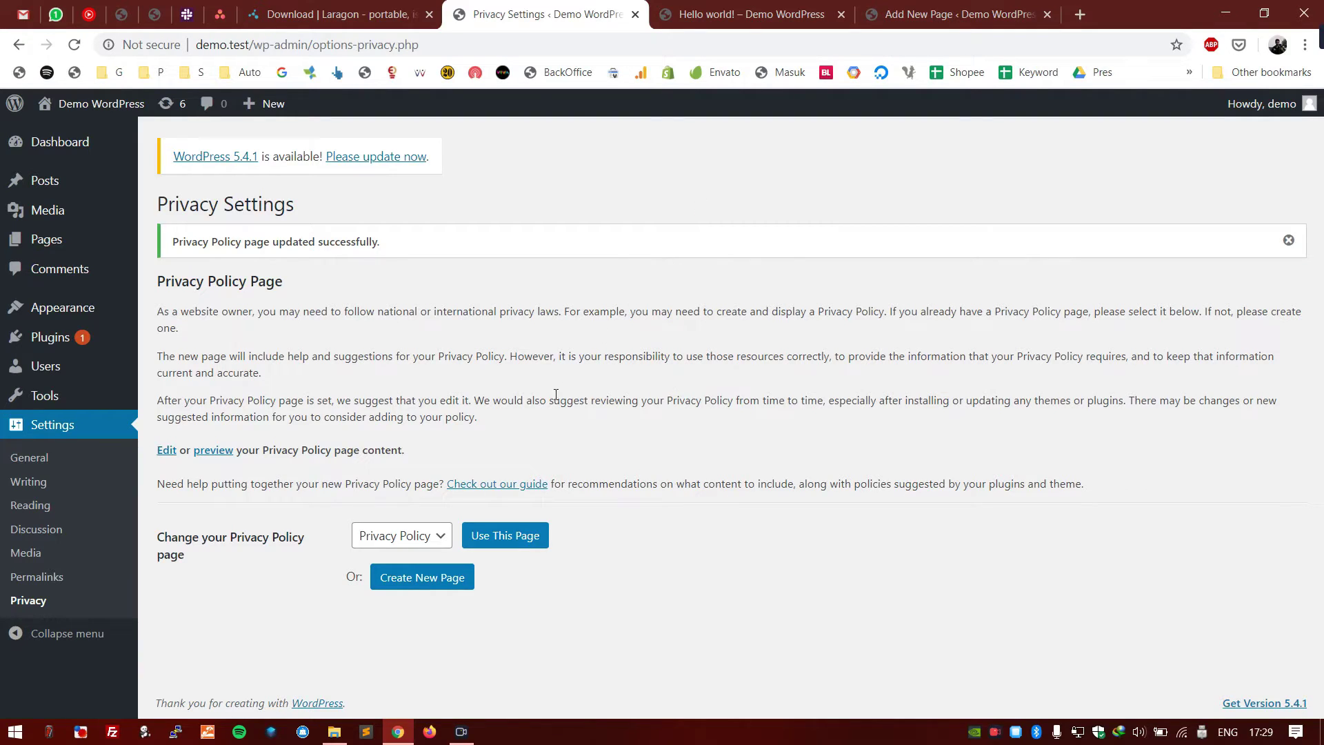
{"action": "left_click", "coordinate": [61, 143]}
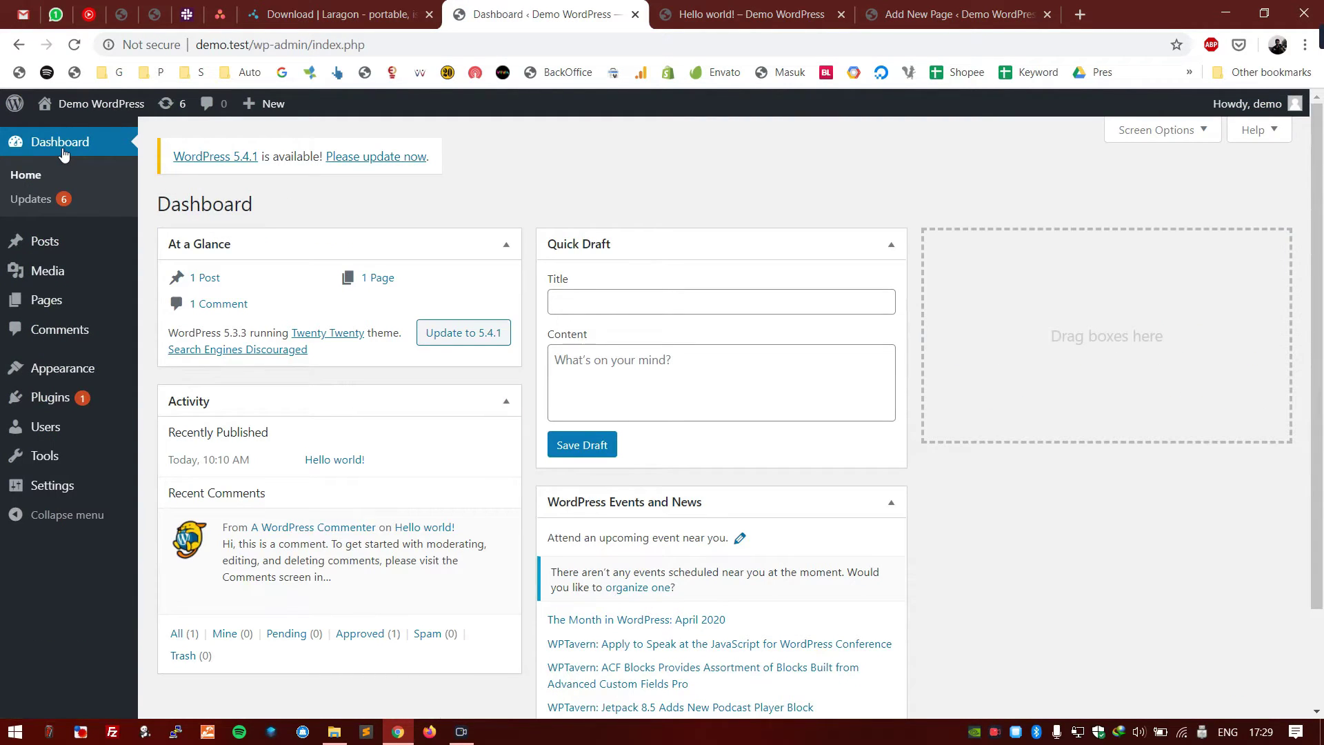
- Drag the Activity box into the empty third Dashboard column beside Quick Draft
{"action": "scroll", "coordinate": [610, 167], "scroll_direction": "down", "scroll_amount": 2}
{"action": "mouse_move", "coordinate": [471, 475]}
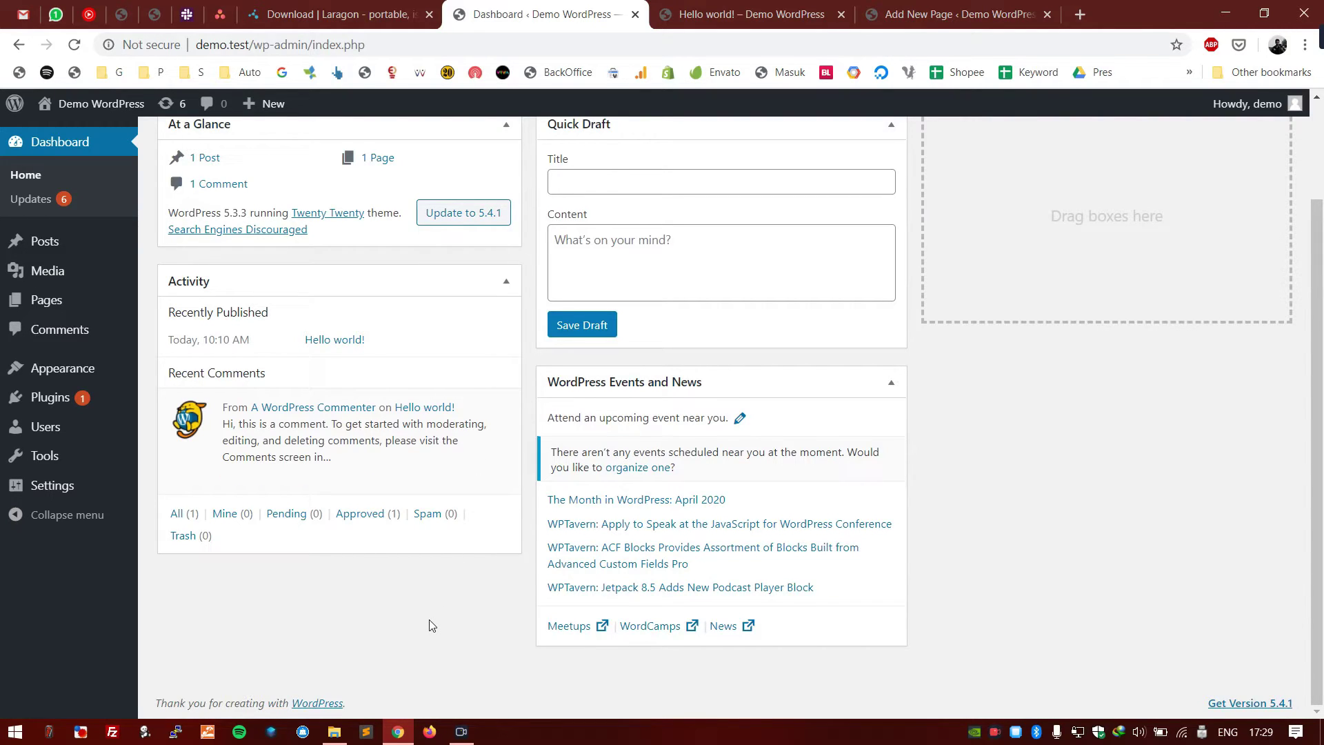
{"action": "scroll", "coordinate": [429, 619], "scroll_direction": "up", "scroll_amount": 2}
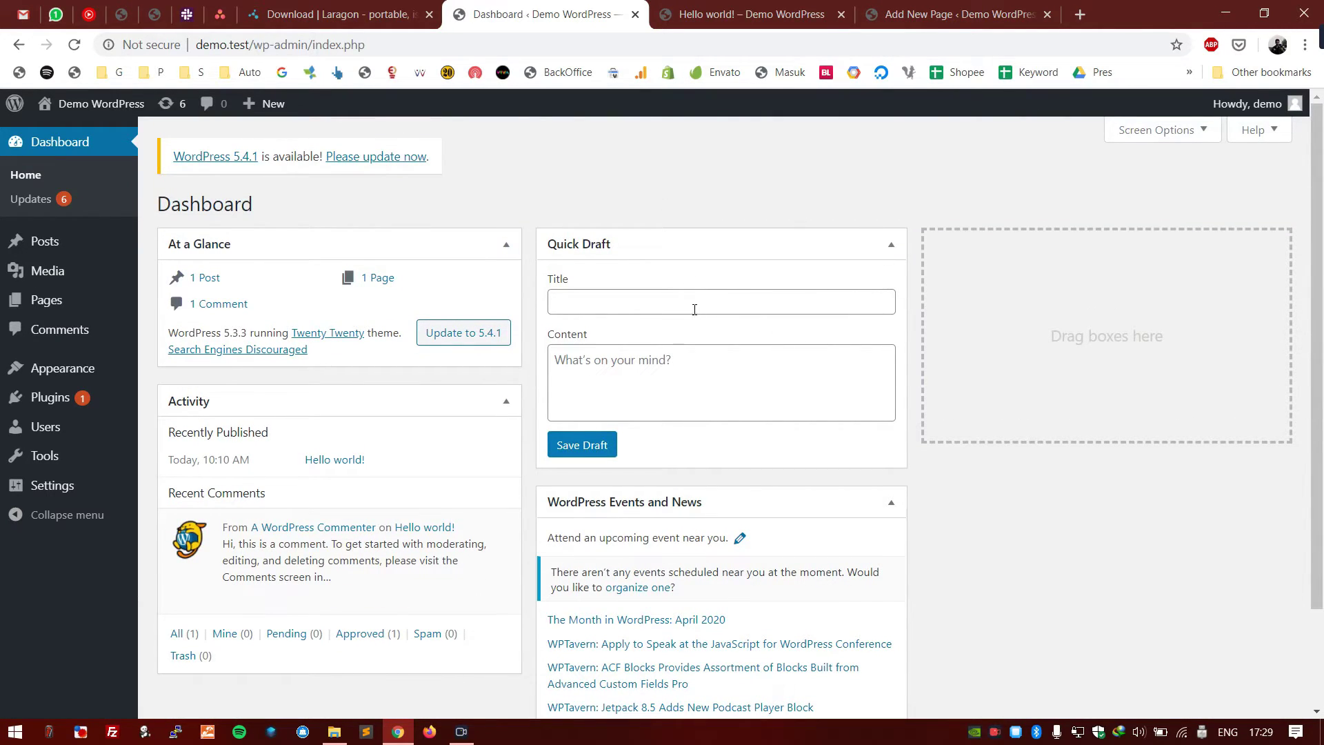
{"action": "left_click_drag", "start_coordinate": [442, 404], "coordinate": [892, 351]}
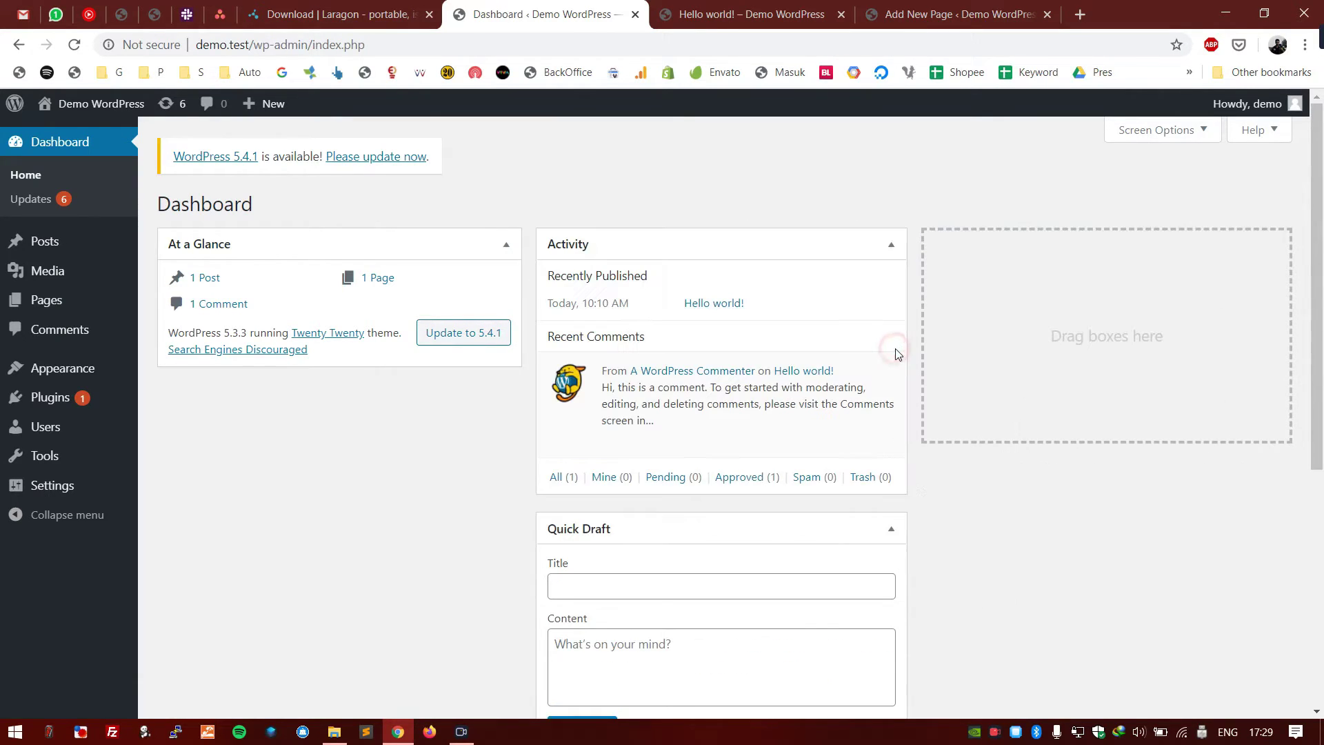
{"action": "left_click_drag", "start_coordinate": [791, 242], "coordinate": [1149, 250]}
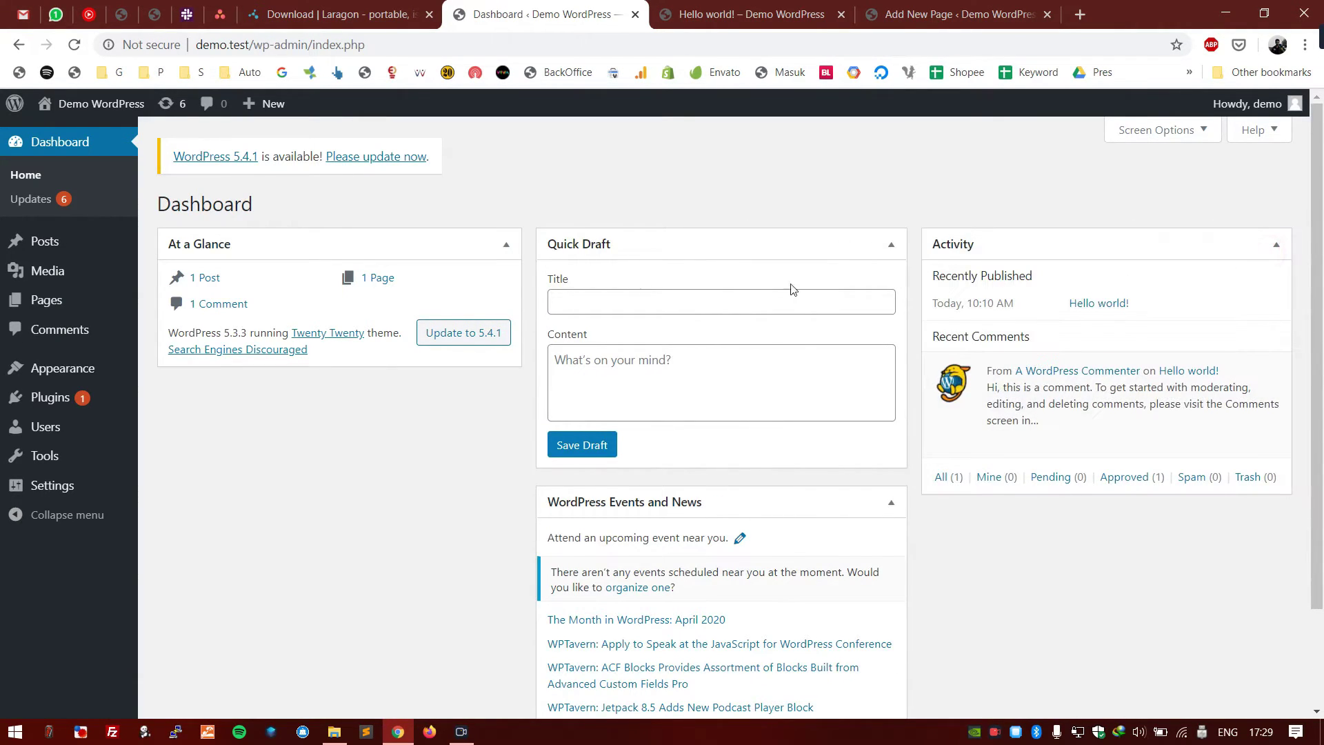
{"action": "scroll", "coordinate": [804, 275], "scroll_direction": "down", "scroll_amount": 2}
{"action": "left_click_drag", "start_coordinate": [597, 412], "coordinate": [201, 313]}
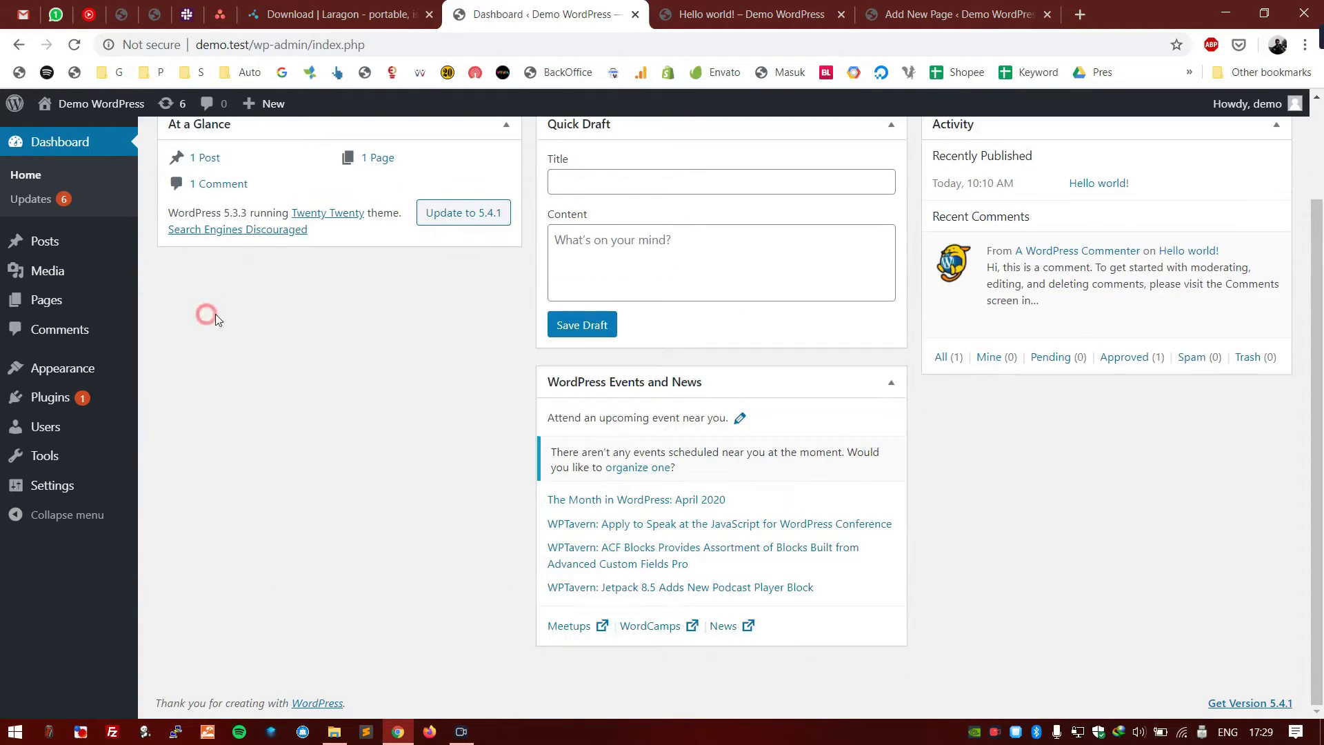
- Hide the WordPress Events and News box through Screen Options
{"action": "scroll", "coordinate": [689, 276], "scroll_direction": "up", "scroll_amount": 2}
{"action": "left_click", "coordinate": [1137, 127]}
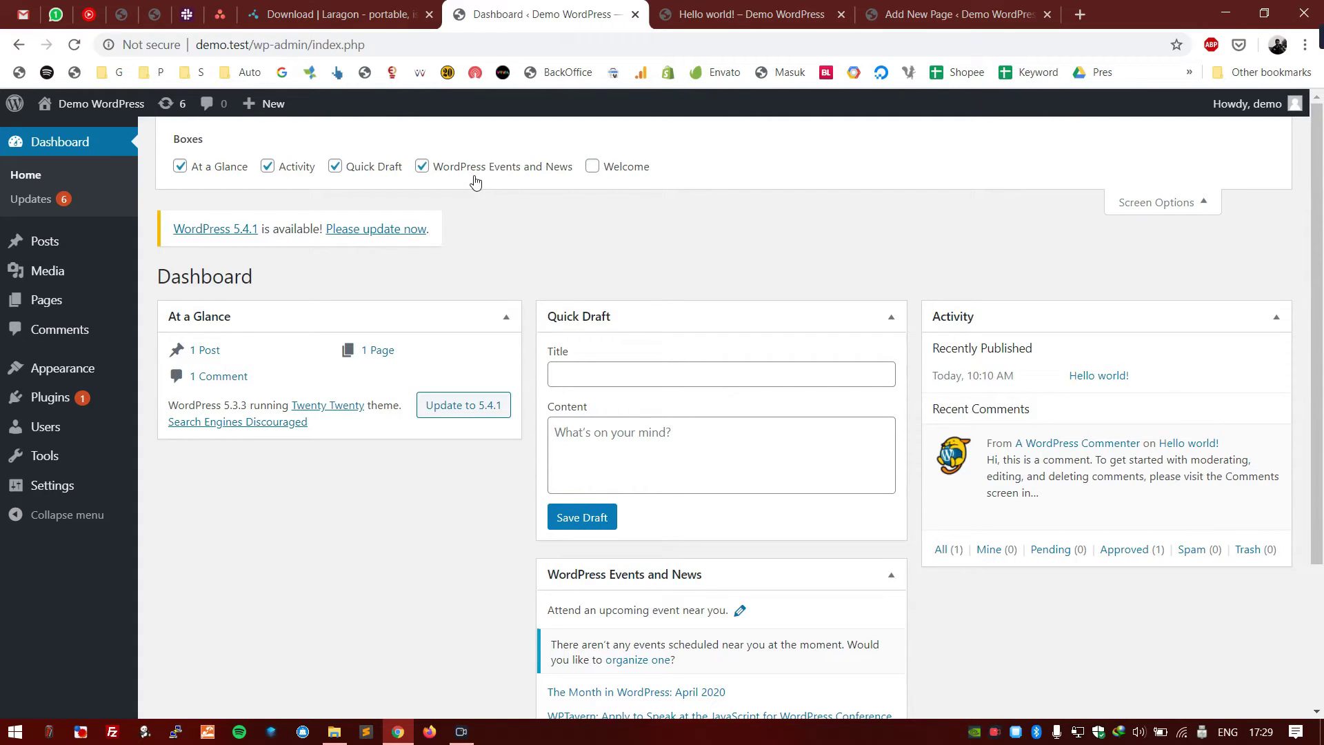
{"action": "left_click", "coordinate": [473, 170]}
{"action": "left_click", "coordinate": [1172, 204]}
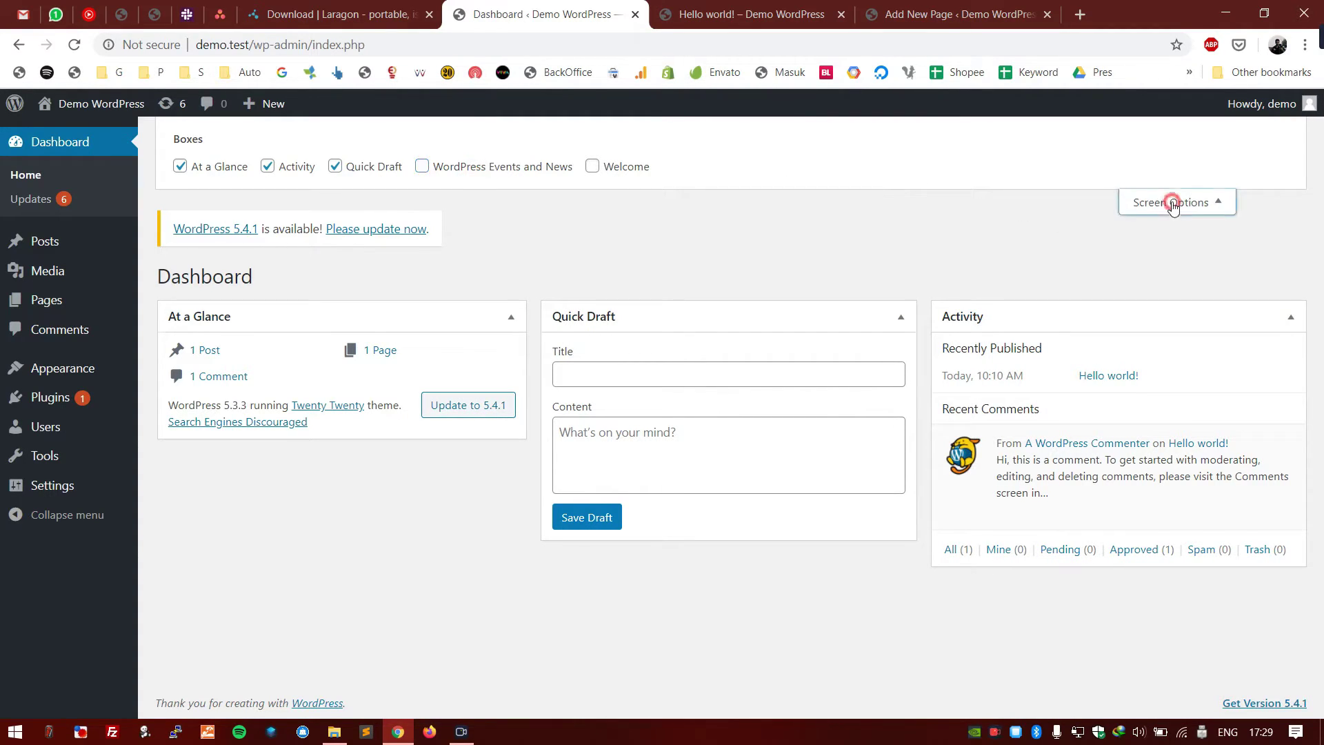
- Move the Activity box back under Quick Draft, leaving the right column empty
{"action": "left_click", "coordinate": [755, 162]}
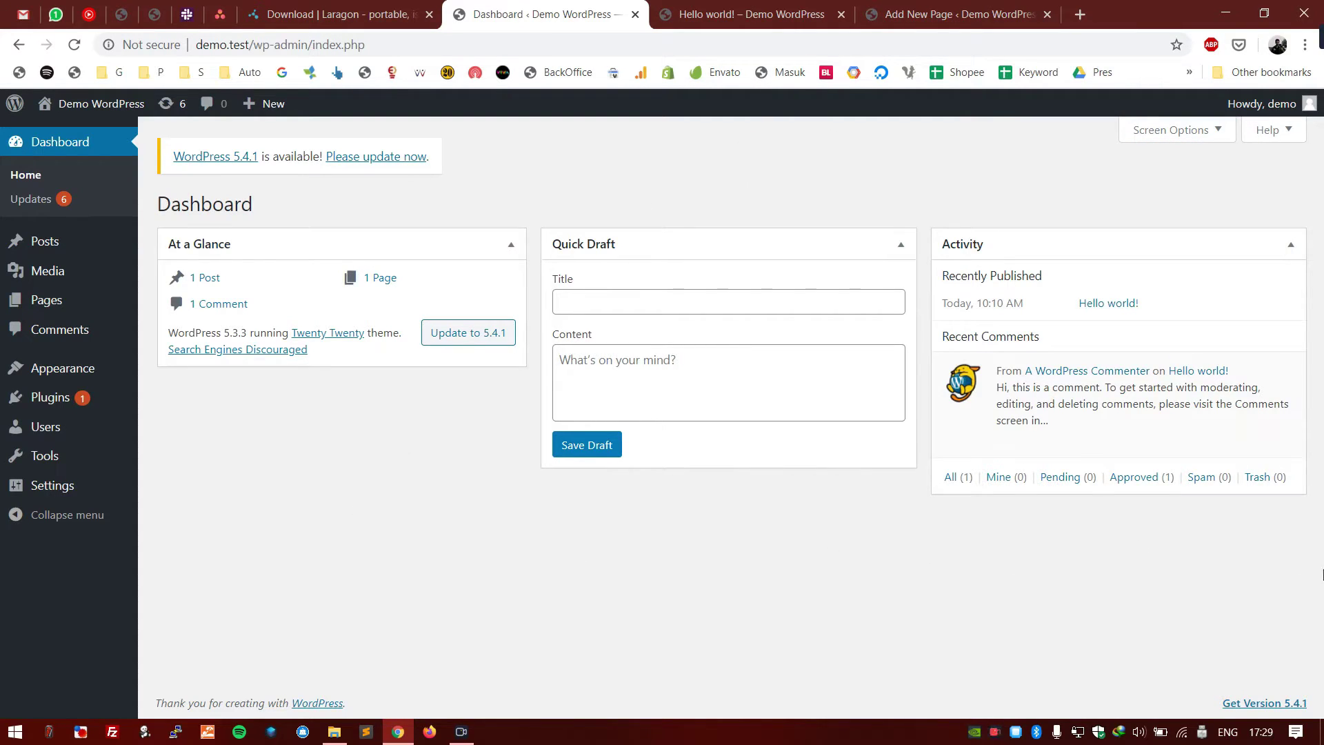
{"action": "left_click_drag", "start_coordinate": [1316, 644], "coordinate": [641, 446]}
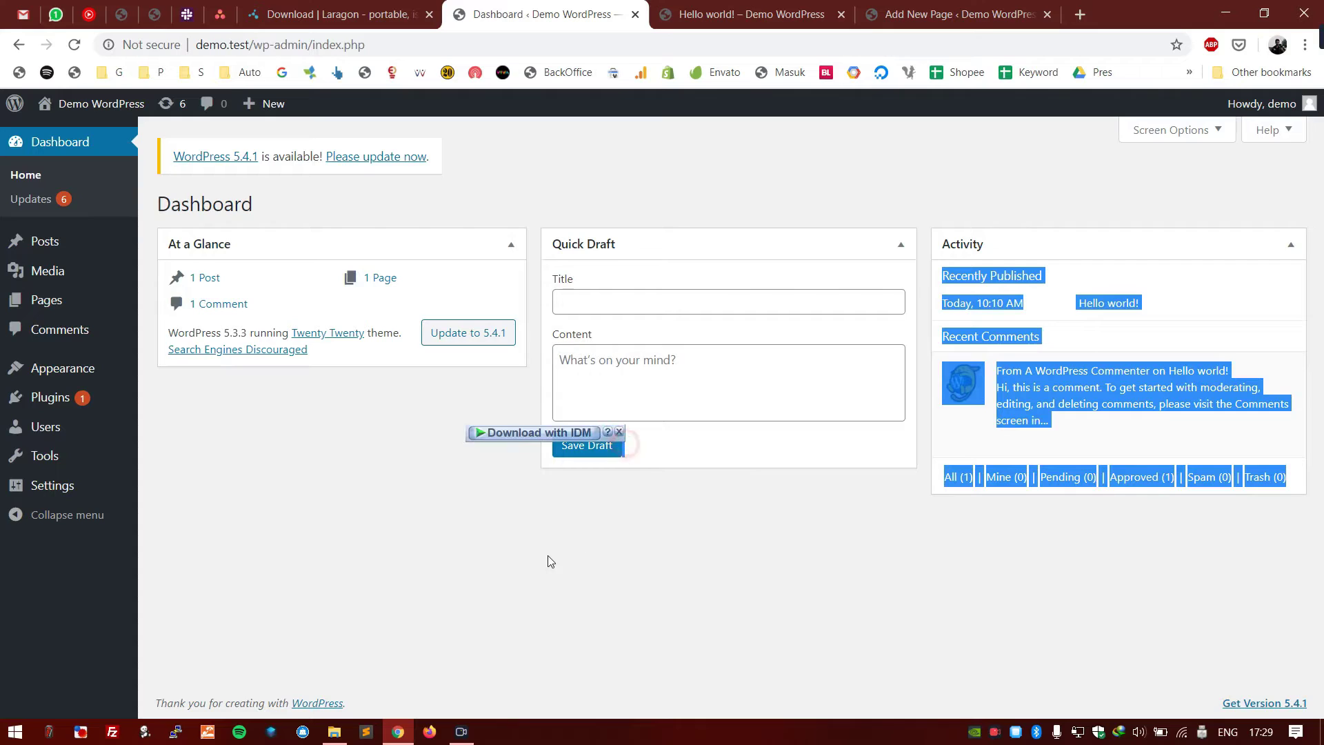
{"action": "left_click", "coordinate": [515, 578]}
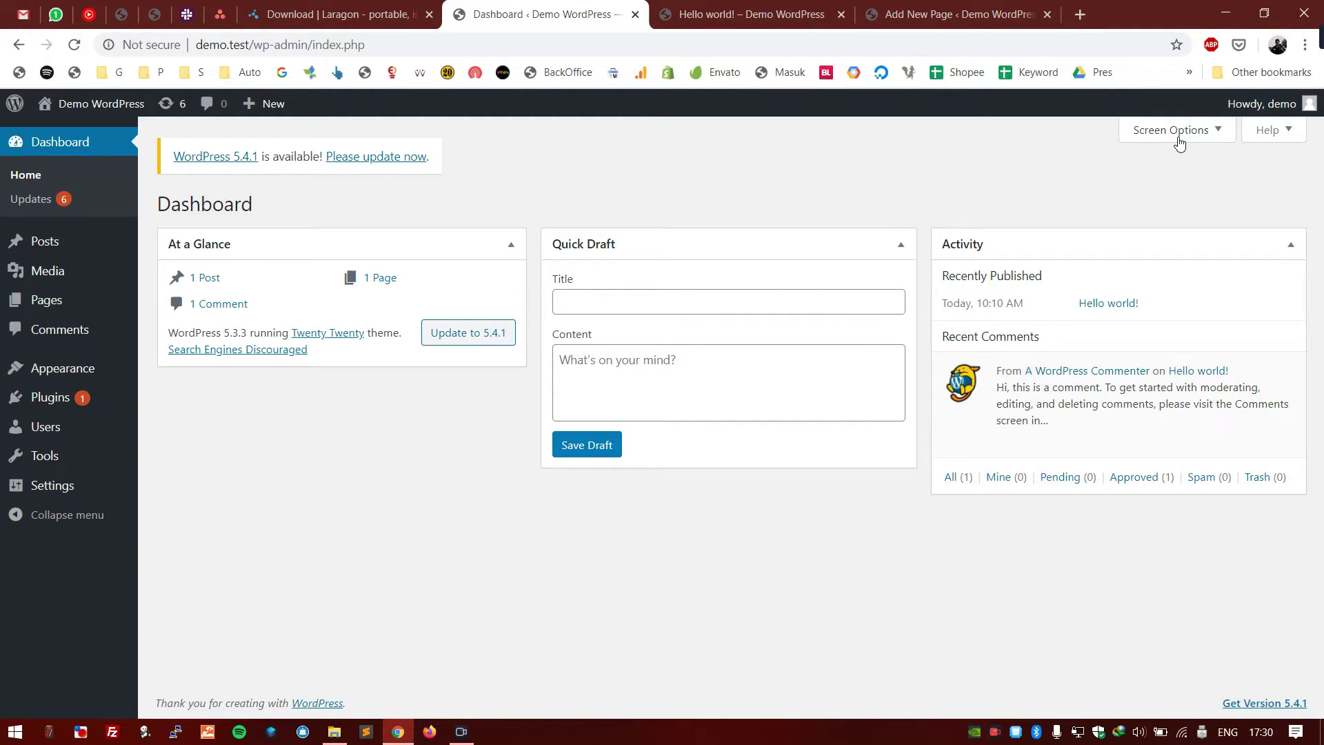
{"action": "left_click_drag", "start_coordinate": [1041, 244], "coordinate": [571, 480]}
{"action": "left_click", "coordinate": [1135, 130]}
{"action": "left_click", "coordinate": [1135, 201]}
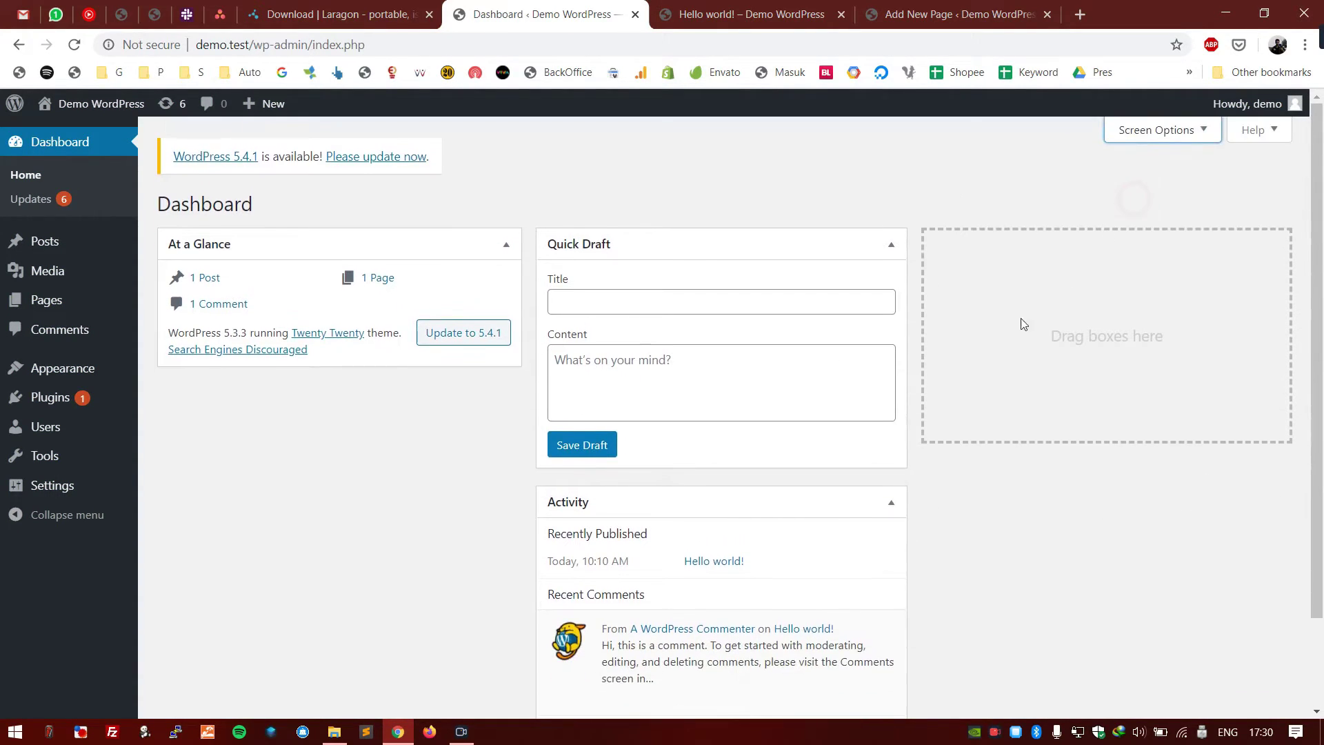
{"action": "scroll", "coordinate": [745, 431], "scroll_direction": "down", "scroll_amount": 2}
{"action": "left_click_drag", "start_coordinate": [662, 393], "coordinate": [311, 295]}
{"action": "left_click_drag", "start_coordinate": [662, 134], "coordinate": [242, 230]}
{"action": "left_click_drag", "start_coordinate": [773, 242], "coordinate": [1203, 247]}
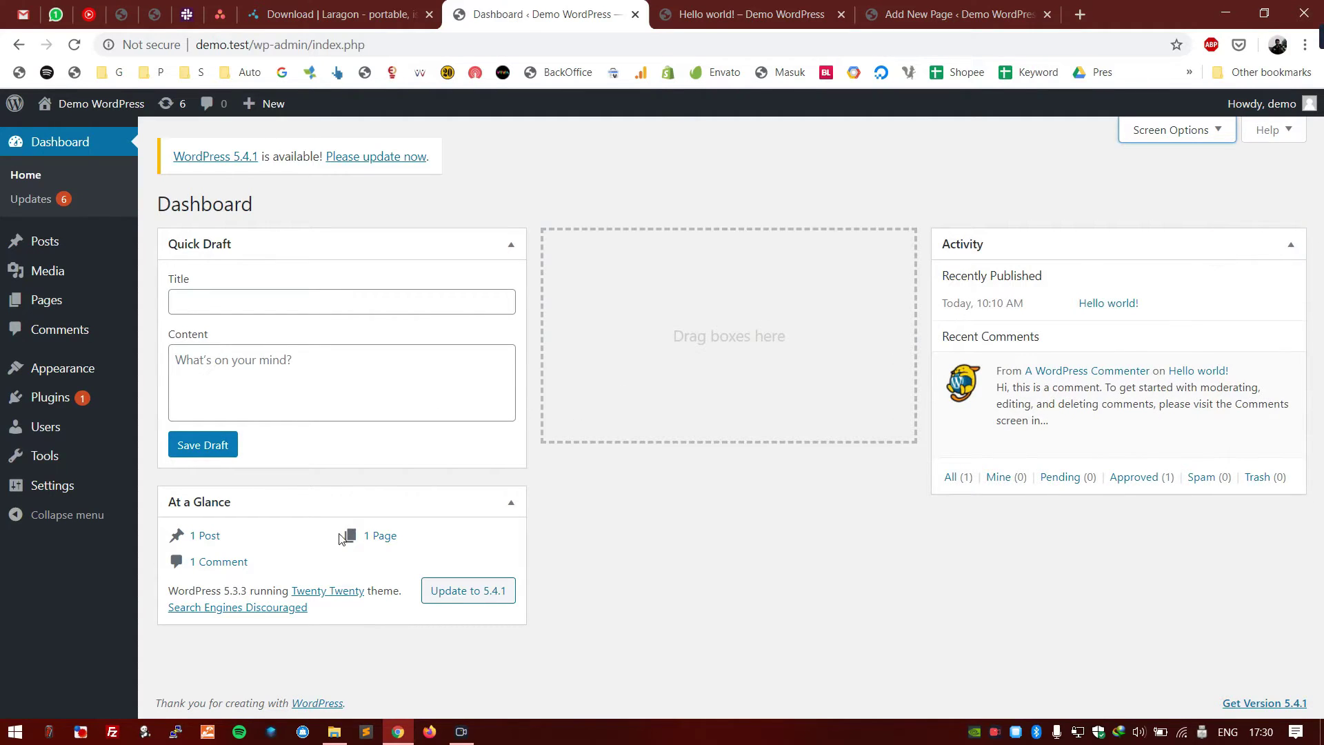
{"action": "left_click_drag", "start_coordinate": [286, 508], "coordinate": [700, 246]}
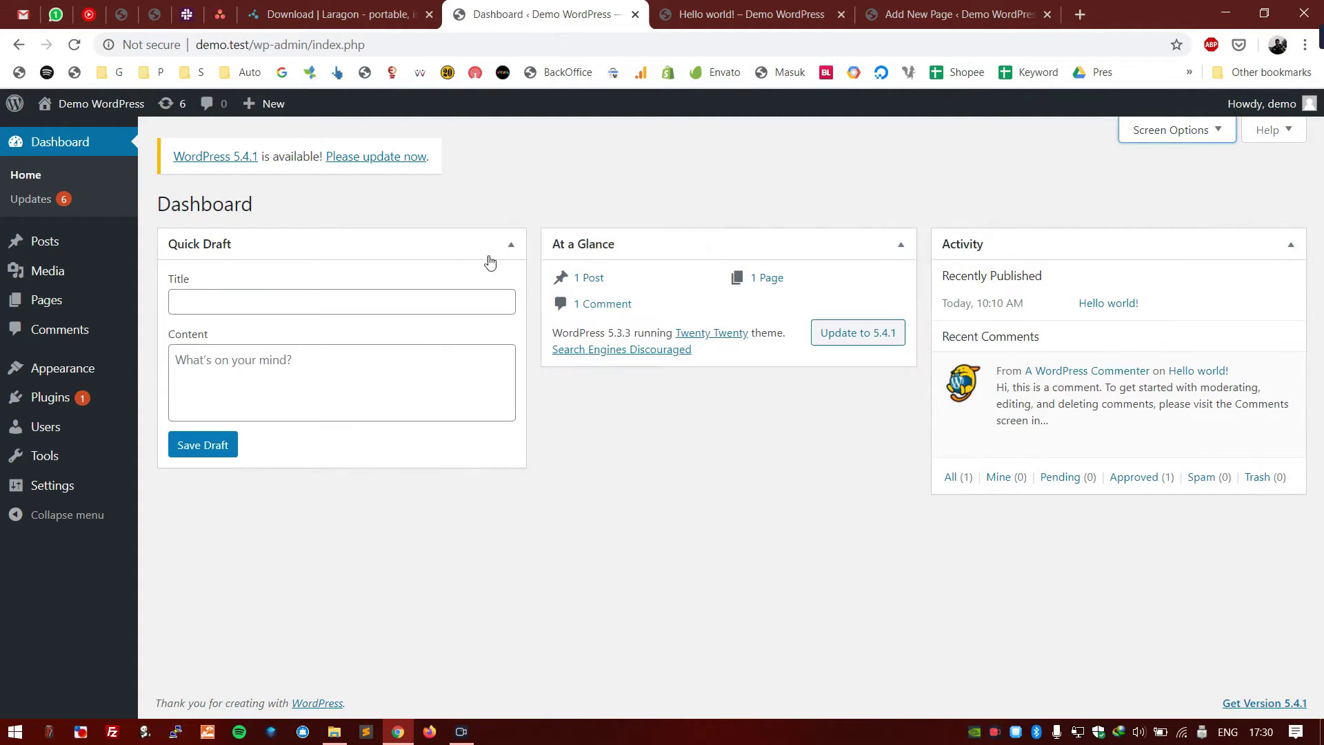
{"action": "left_click_drag", "start_coordinate": [370, 236], "coordinate": [798, 331]}
{"action": "left_click_drag", "start_coordinate": [698, 244], "coordinate": [285, 261]}
{"action": "mouse_move", "coordinate": [70, 247]}
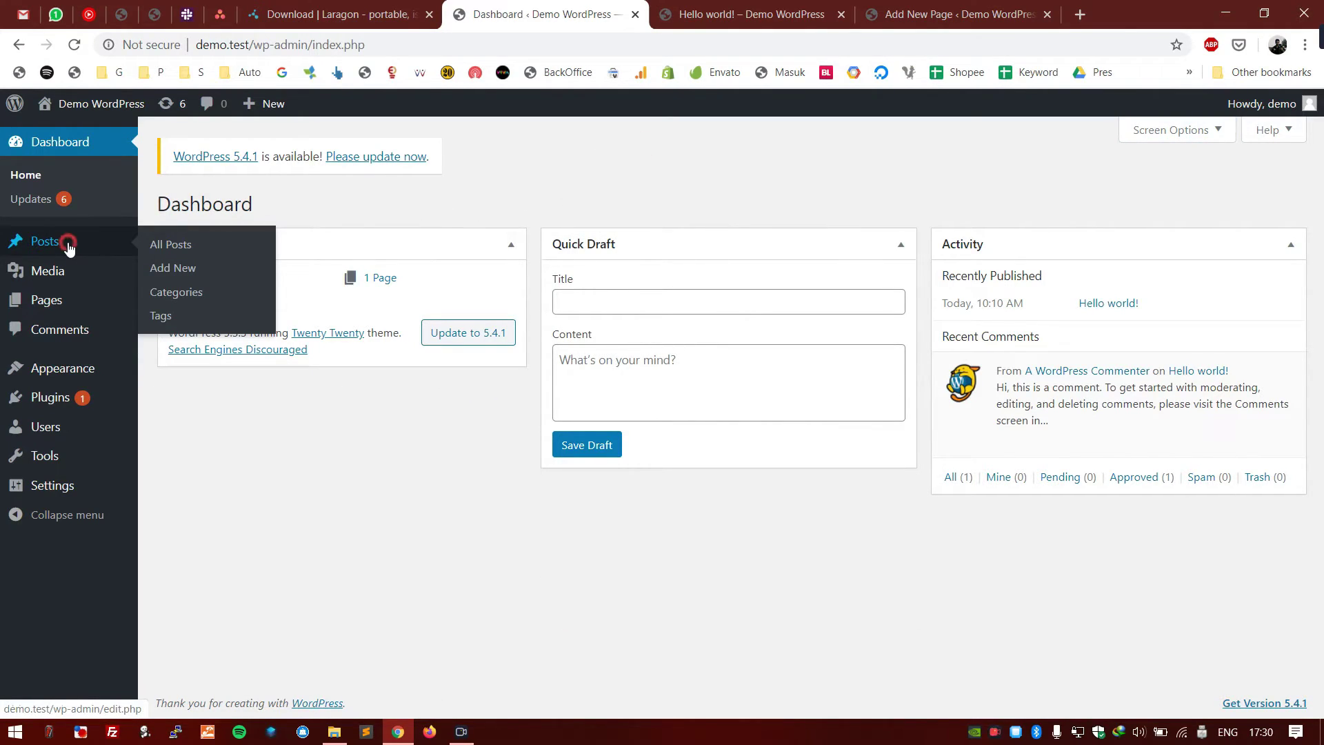
- Open the Hello world! post from Posts and select its title and welcome paragraph
{"action": "left_click", "coordinate": [65, 243]}
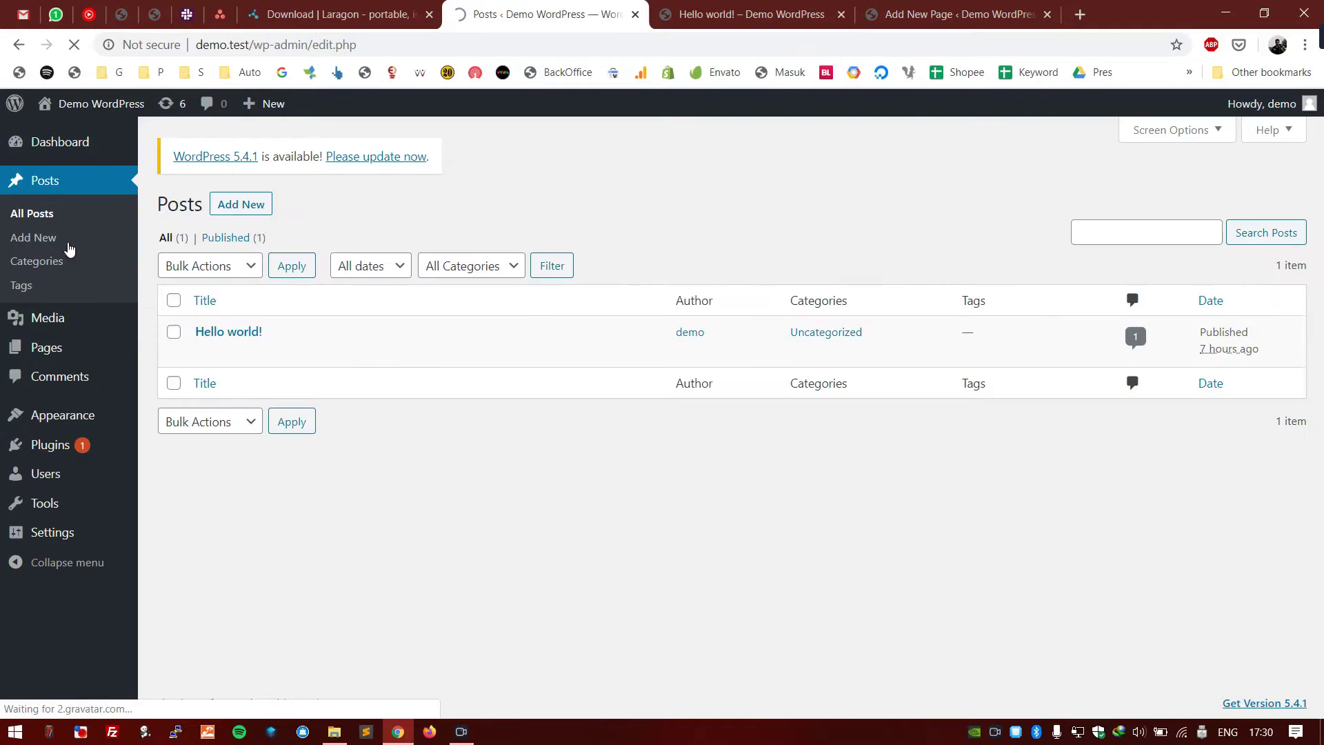
{"action": "left_click", "coordinate": [243, 334]}
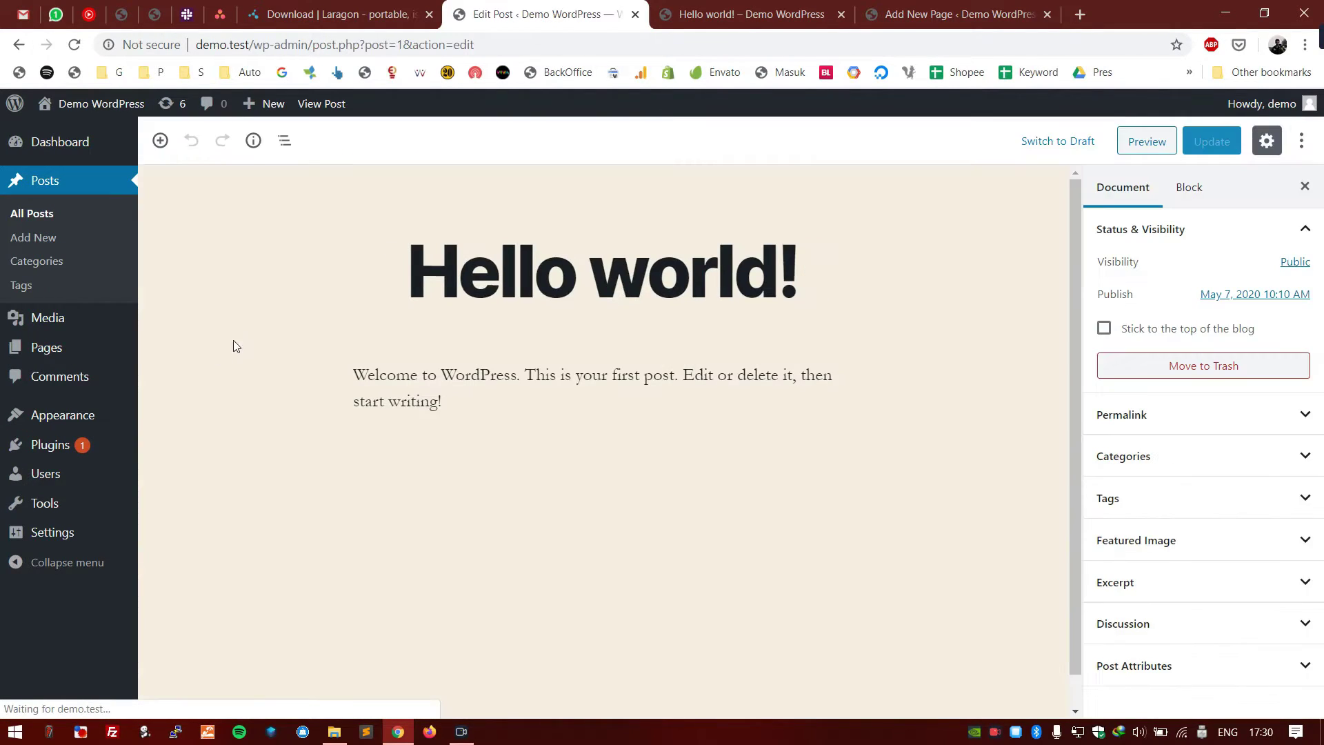
{"action": "left_click", "coordinate": [647, 283]}
{"action": "left_click_drag", "start_coordinate": [841, 251], "coordinate": [387, 307]}
{"action": "left_click", "coordinate": [485, 400]}
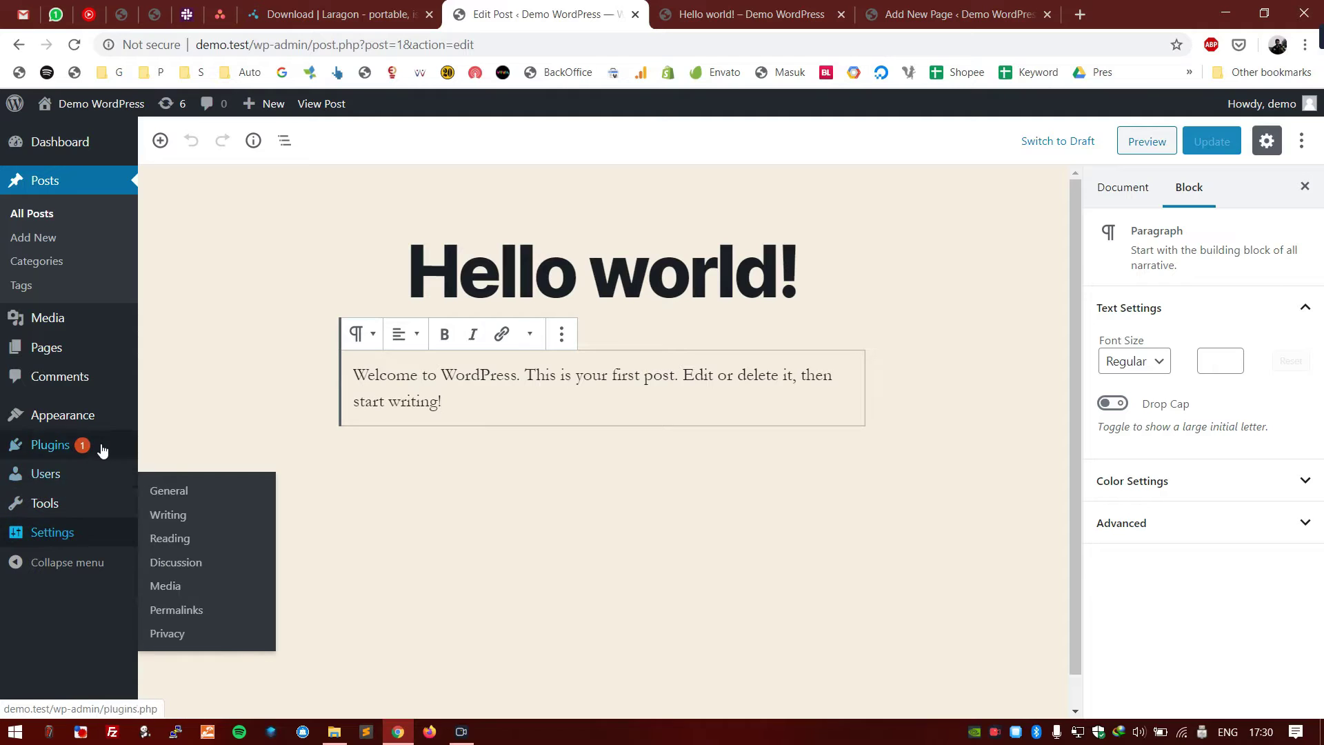
- Reselect the Hello world! title and the full welcome paragraph text
{"action": "left_click", "coordinate": [612, 415]}
{"action": "left_click", "coordinate": [535, 408]}
{"action": "left_click_drag", "start_coordinate": [535, 408], "coordinate": [358, 369]}
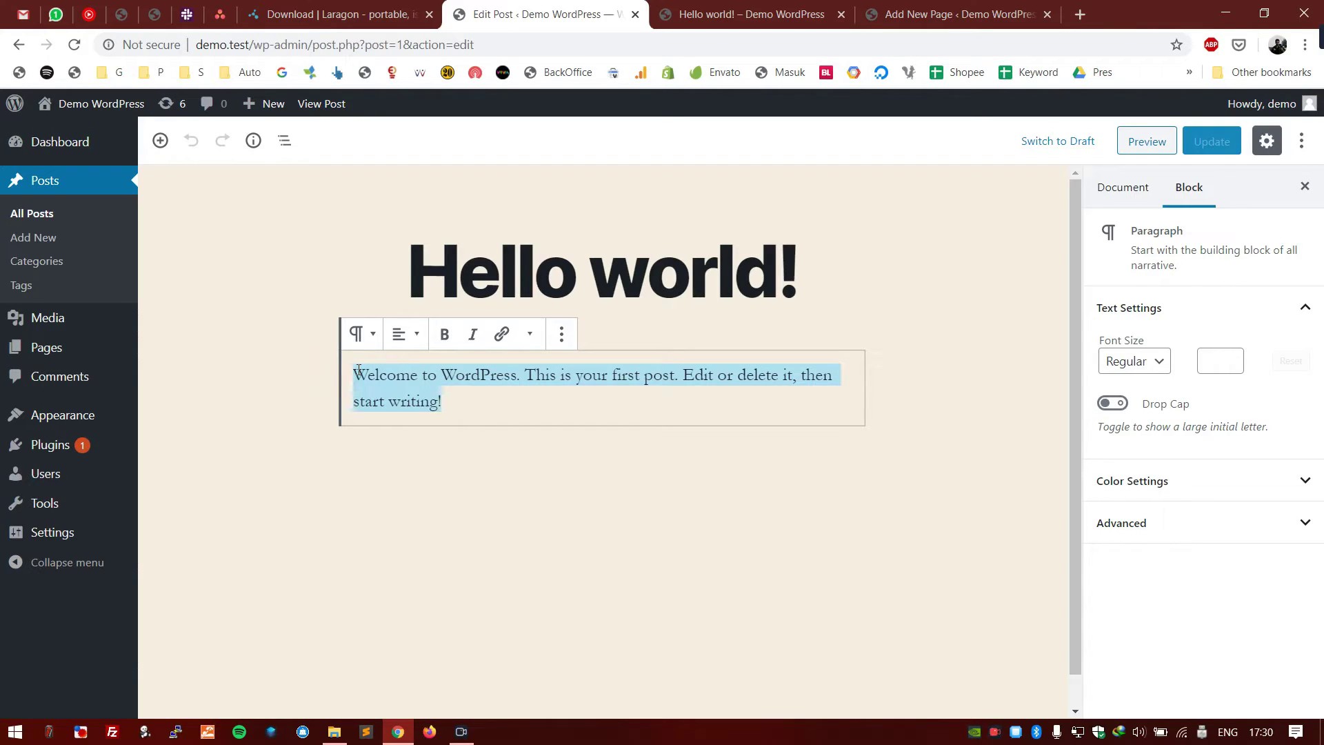
{"action": "left_click", "coordinate": [487, 409]}
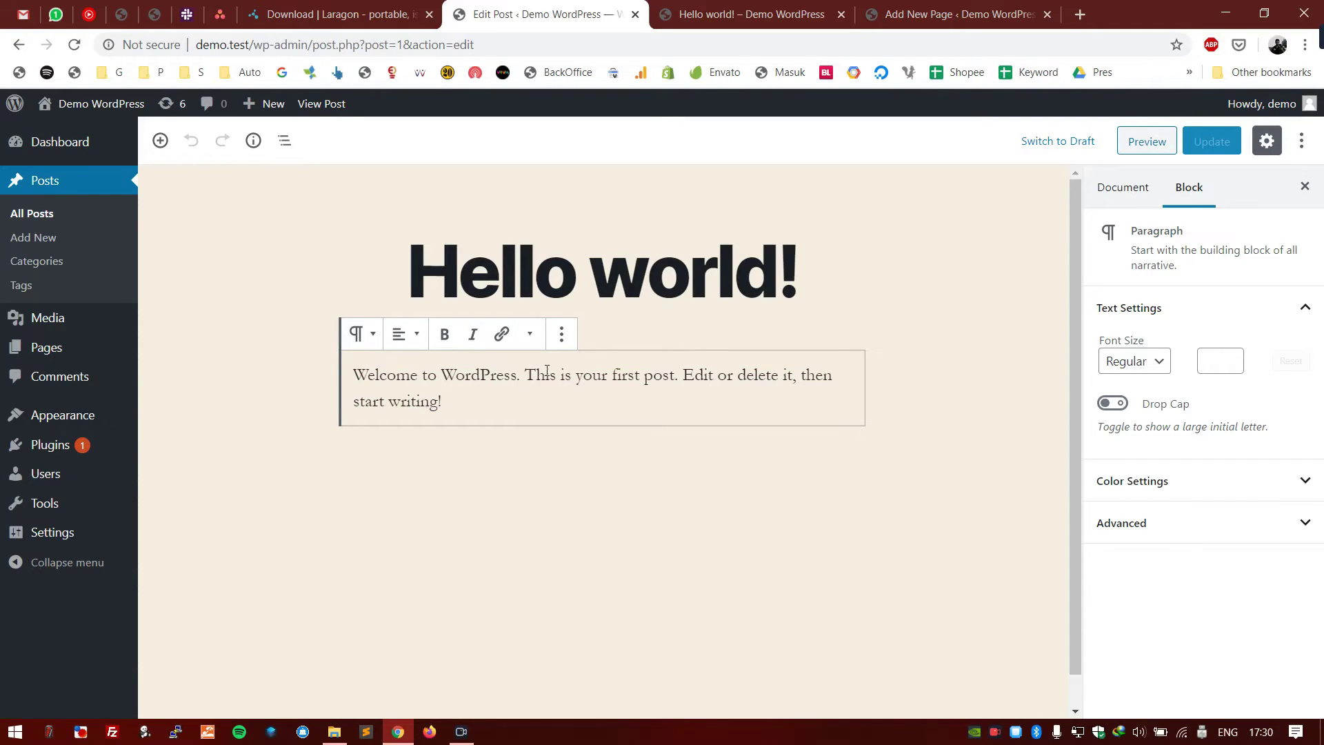
{"action": "left_click", "coordinate": [688, 284]}
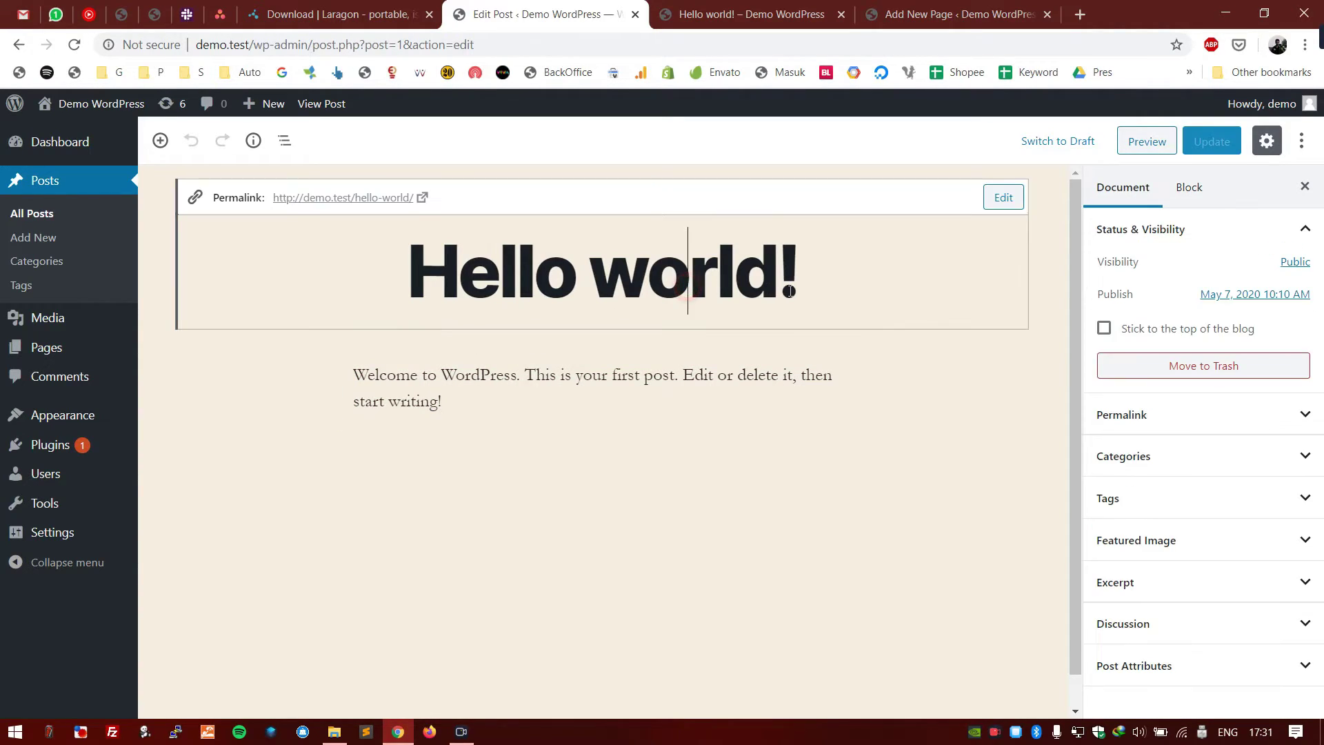
{"action": "left_click_drag", "start_coordinate": [804, 290], "coordinate": [381, 259]}
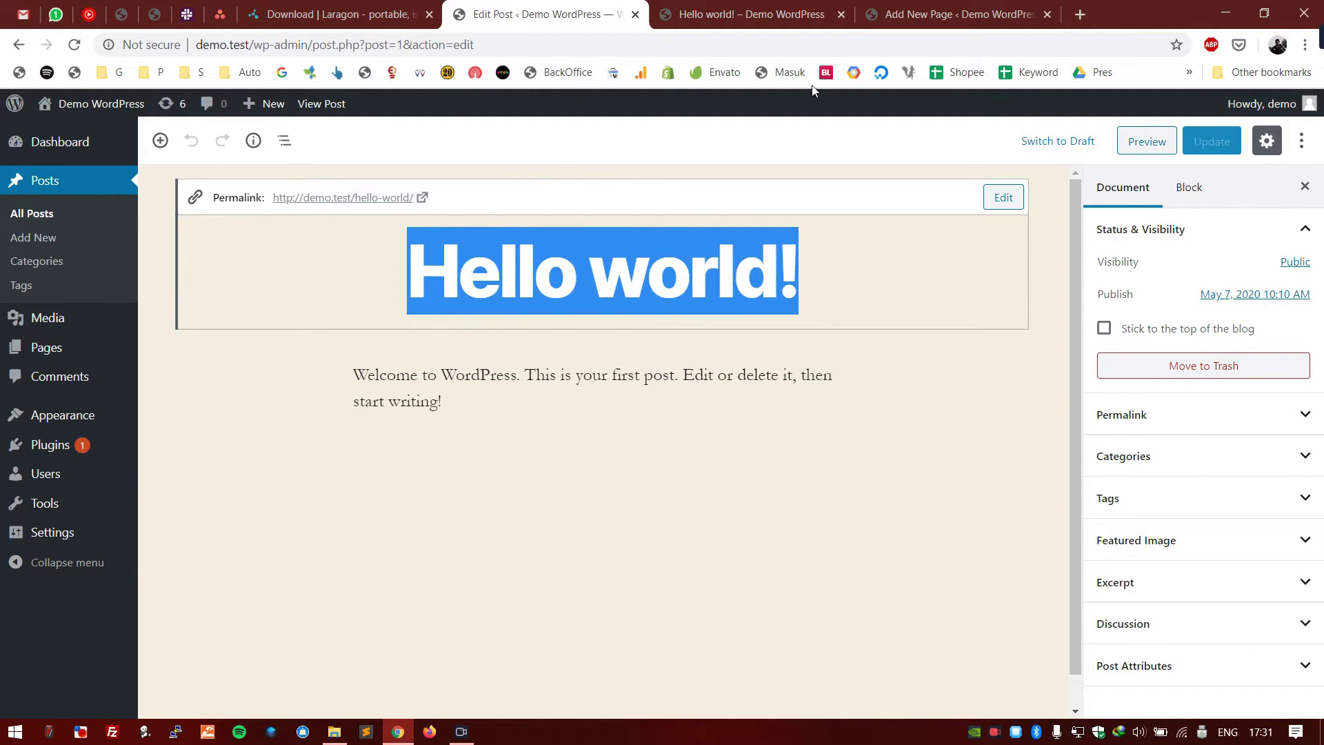
{"action": "left_click", "coordinate": [502, 395]}
{"action": "left_click", "coordinate": [419, 380]}
{"action": "left_click_drag", "start_coordinate": [483, 396], "coordinate": [328, 376]}
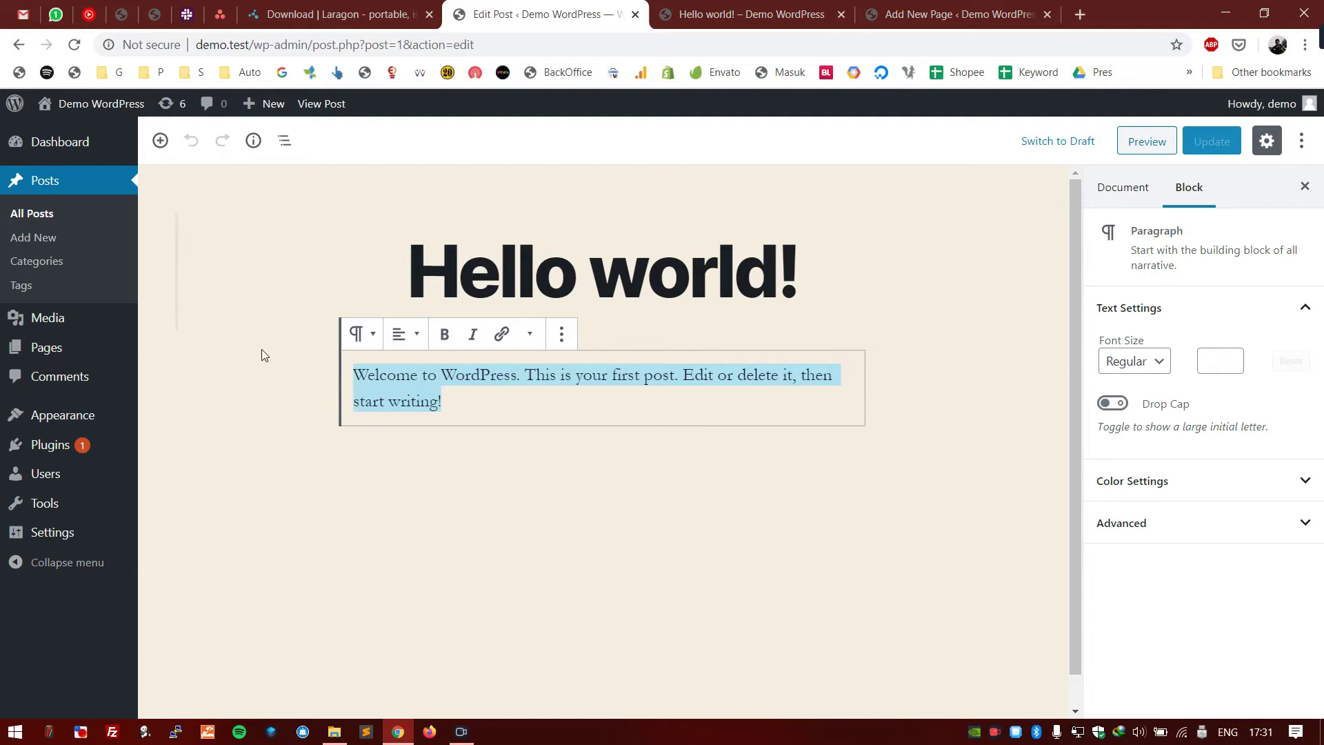
{"action": "mouse_move", "coordinate": [76, 444]}
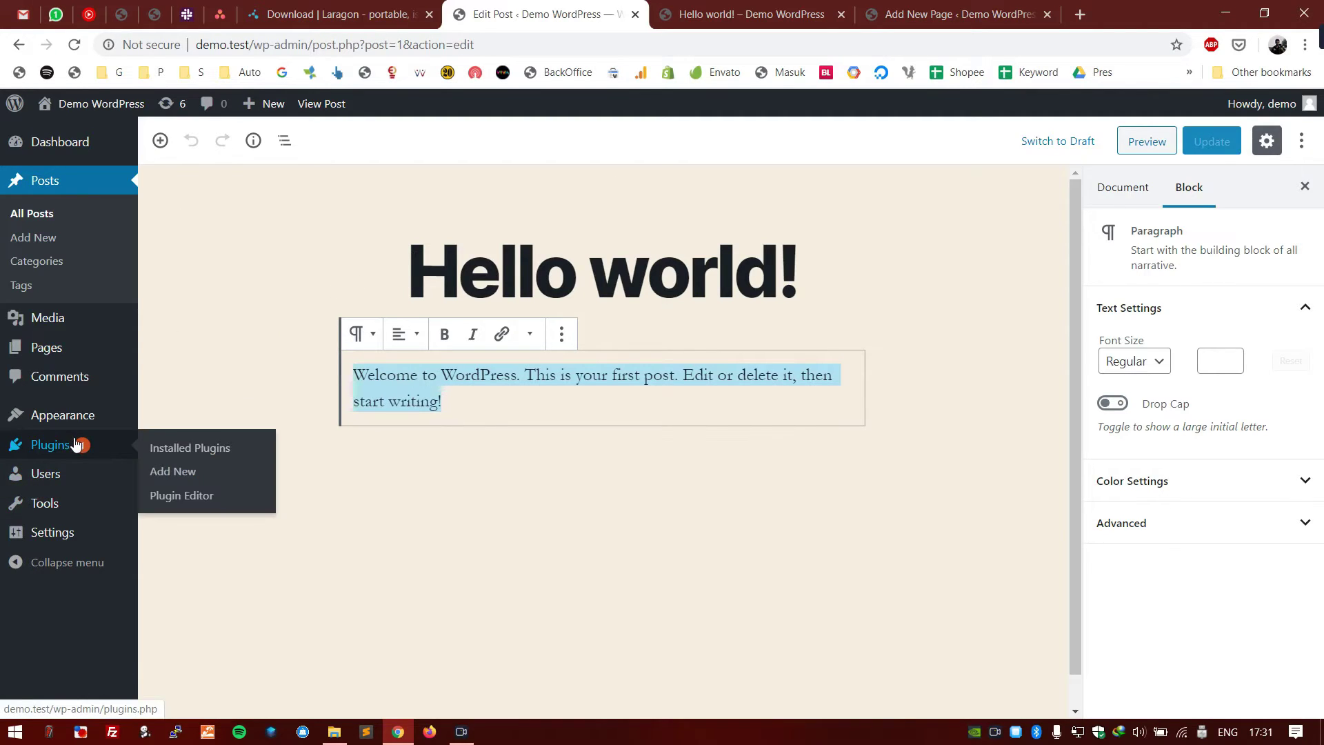
- Start installing the Classic Editor plugin from the Add Plugins page in a new tab
{"action": "middle_click", "coordinate": [169, 474]}
{"action": "left_click", "coordinate": [666, 12]}
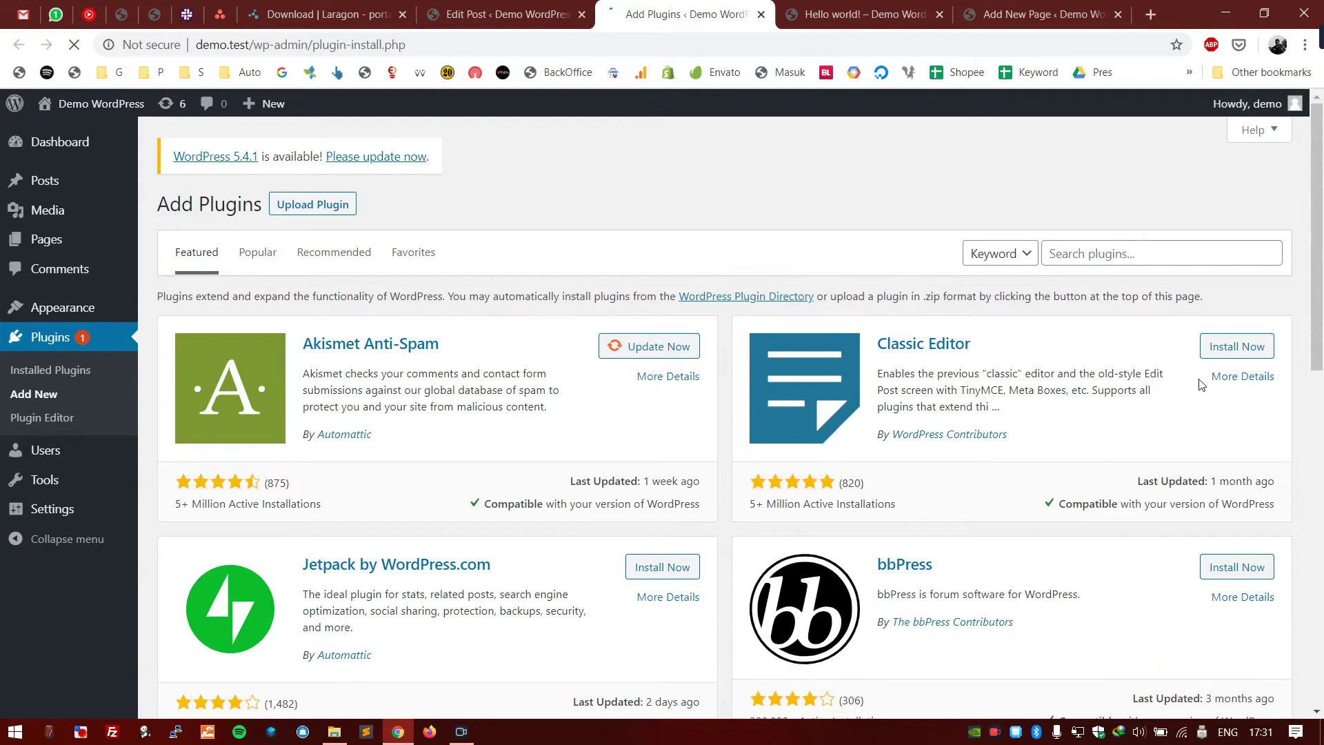
{"action": "left_click", "coordinate": [1229, 353]}
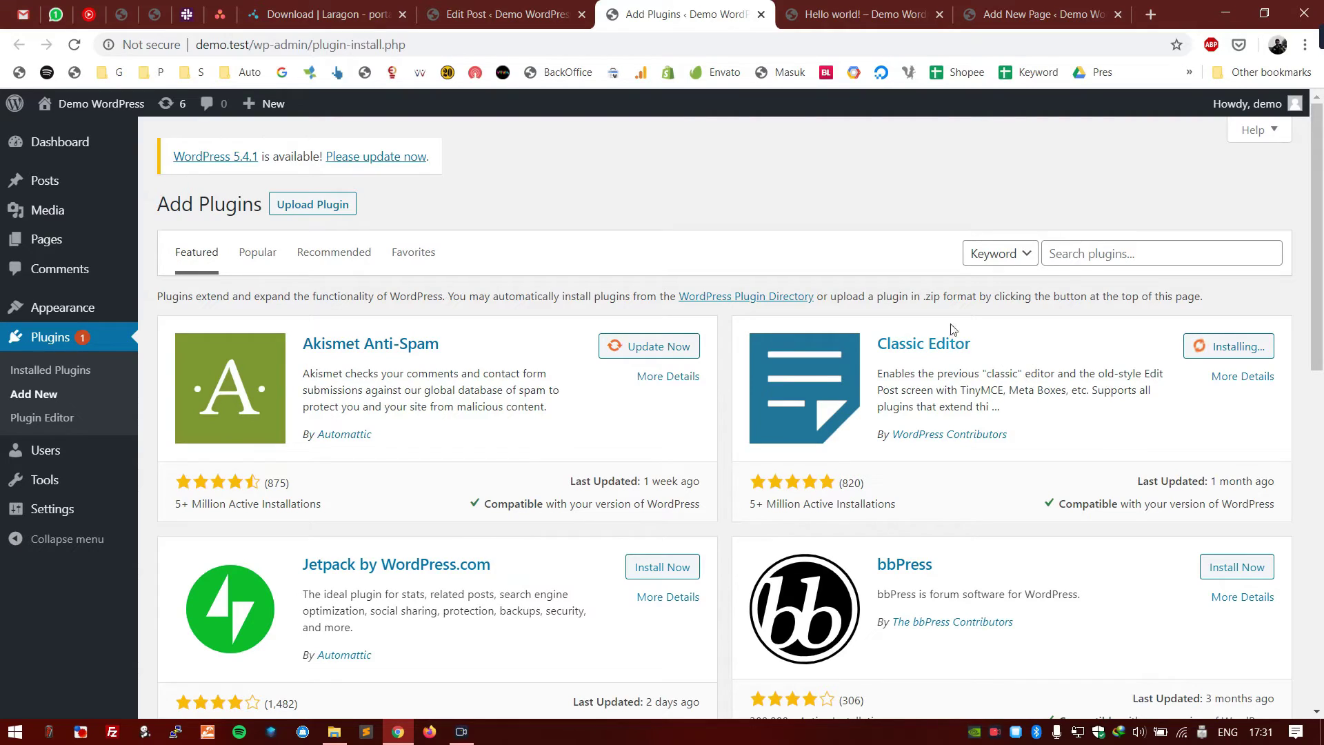
{"action": "left_click_drag", "start_coordinate": [993, 345], "coordinate": [955, 341]}
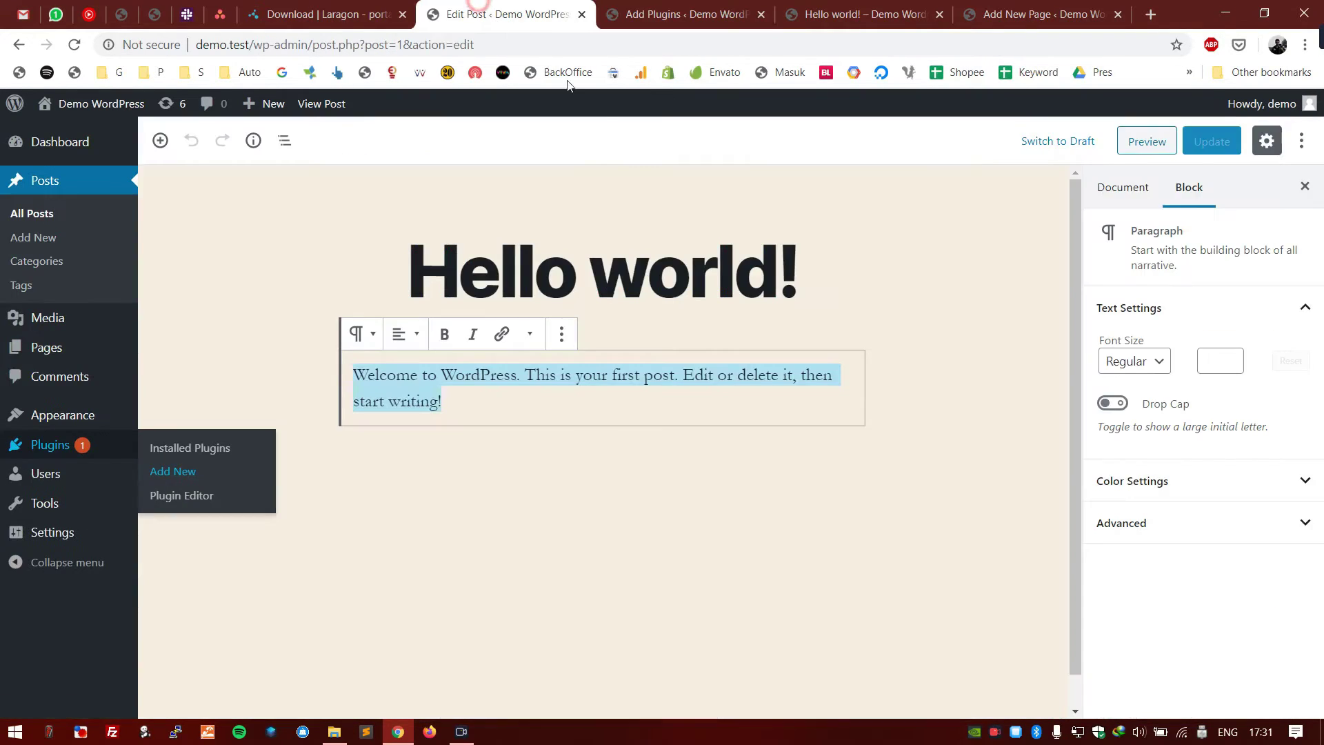
- Return to the Hello world! post and place the caret at the end of the welcome paragraph
{"action": "left_click", "coordinate": [504, 14]}
{"action": "left_click", "coordinate": [705, 378]}
{"action": "left_click", "coordinate": [730, 402]}
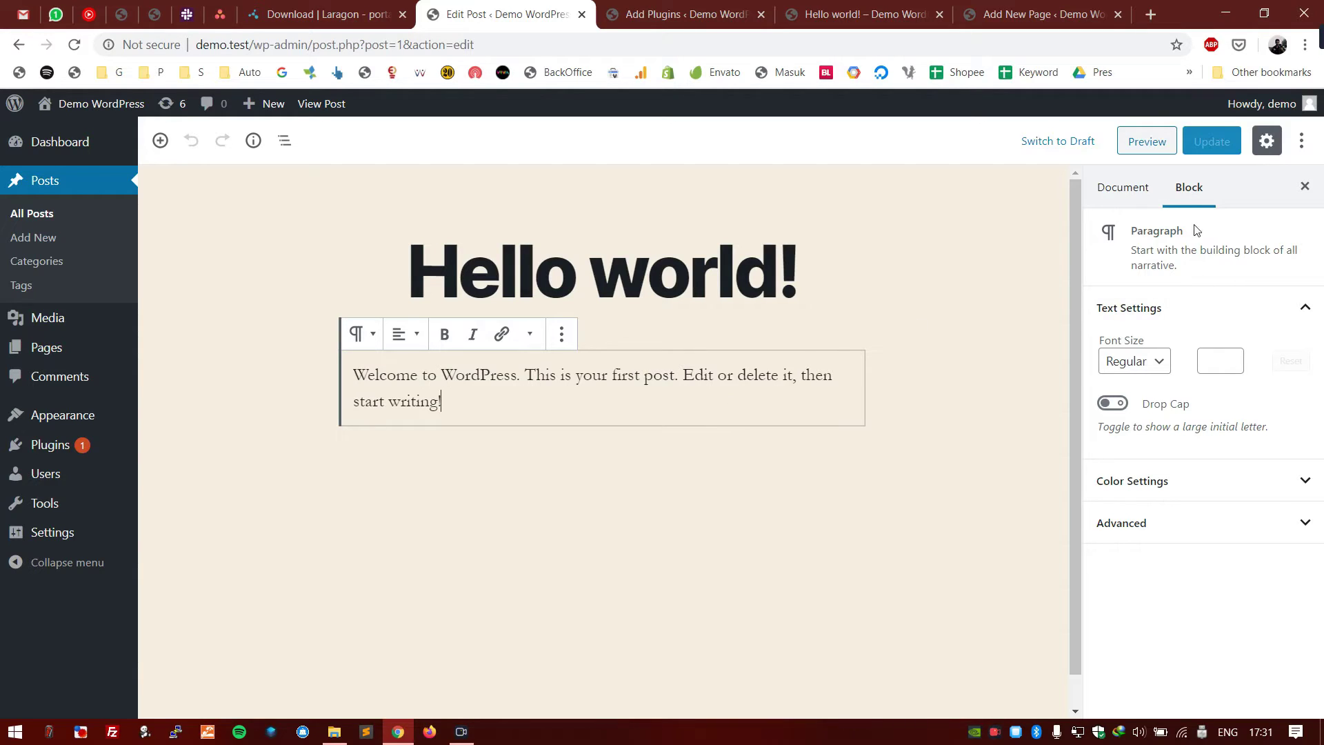
- Compare the Document and Block sidebar tabs, ending on the Block tab
{"action": "left_click", "coordinate": [1149, 190]}
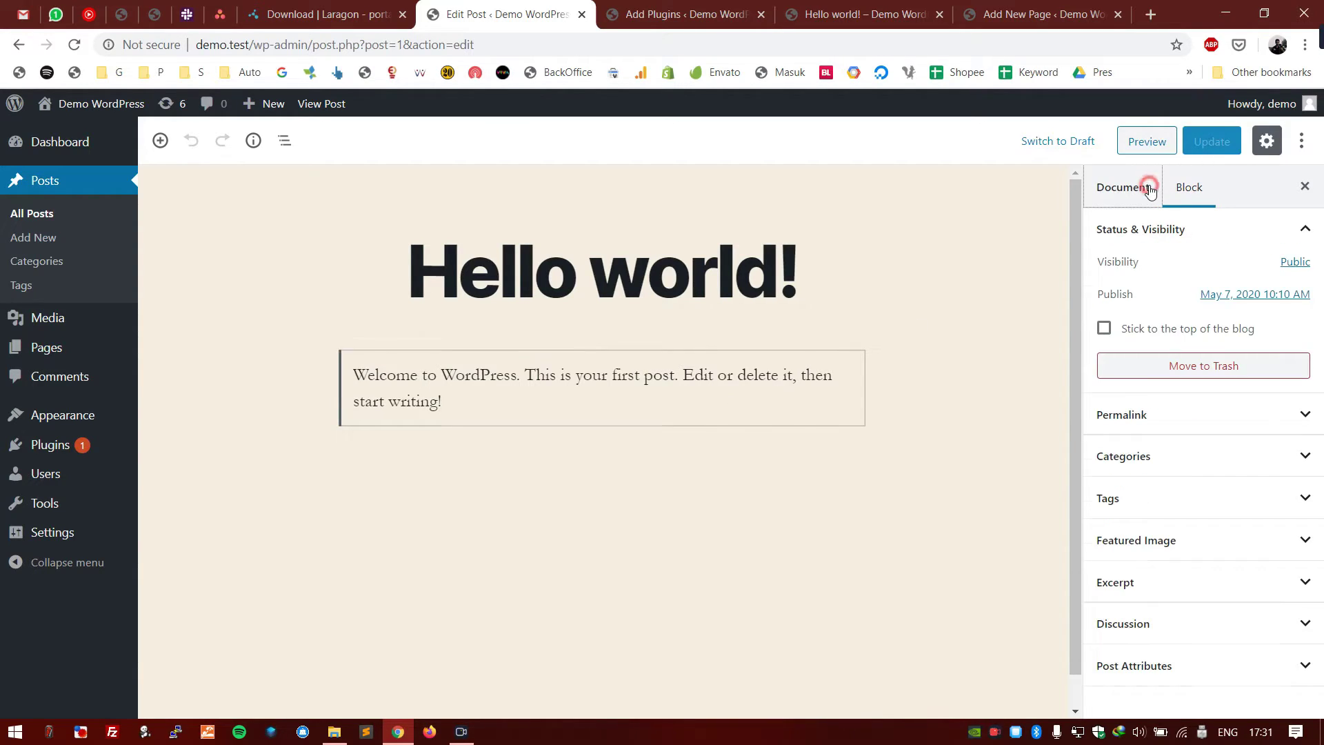
{"action": "left_click", "coordinate": [1195, 198]}
{"action": "left_click", "coordinate": [1138, 186]}
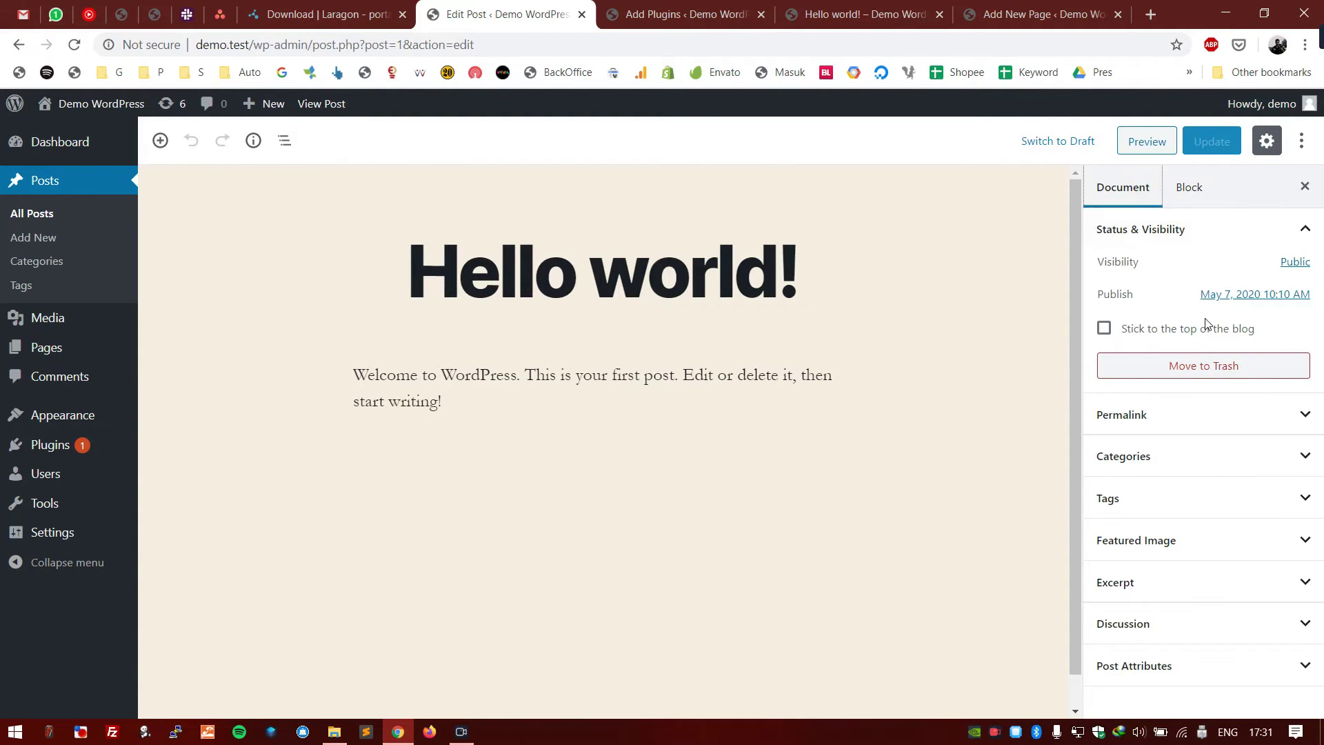
{"action": "left_click", "coordinate": [1202, 194]}
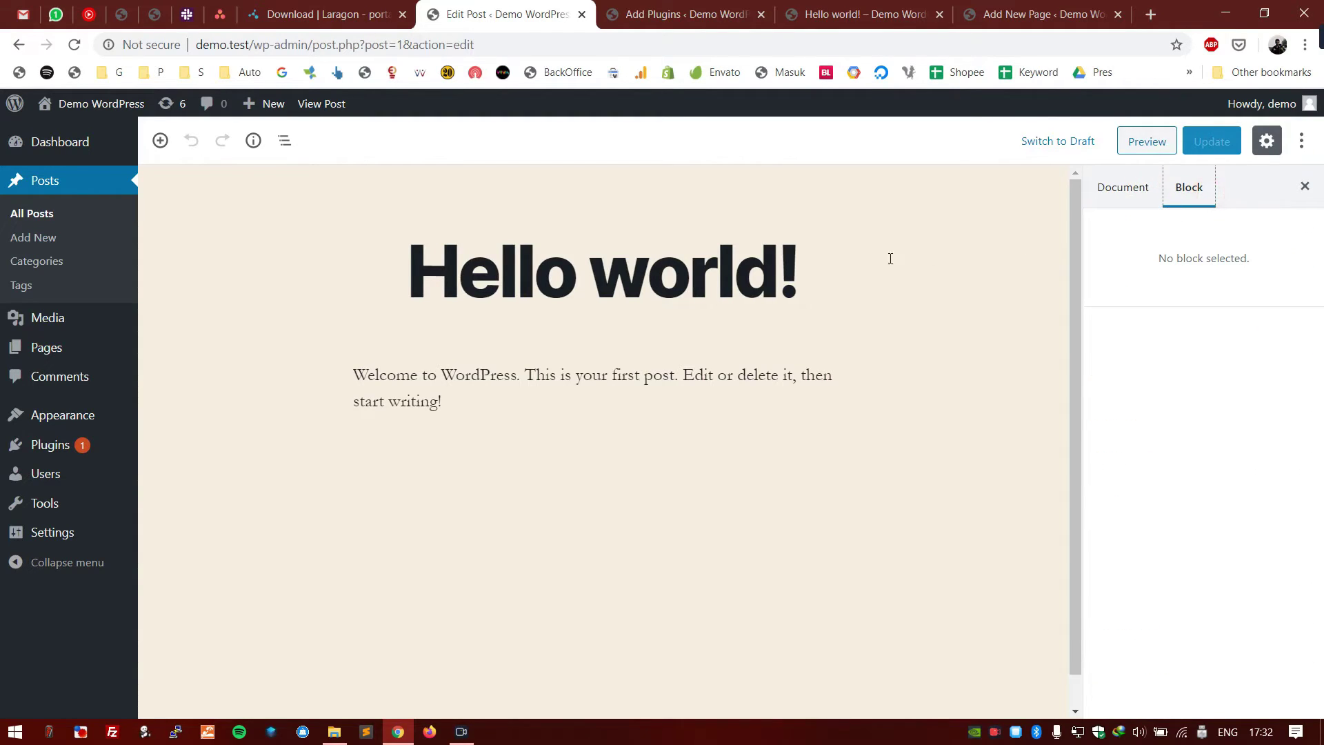
- Select the welcome paragraph block and bring up its More options menu
{"action": "left_click", "coordinate": [475, 397]}
{"action": "left_click", "coordinate": [562, 335]}
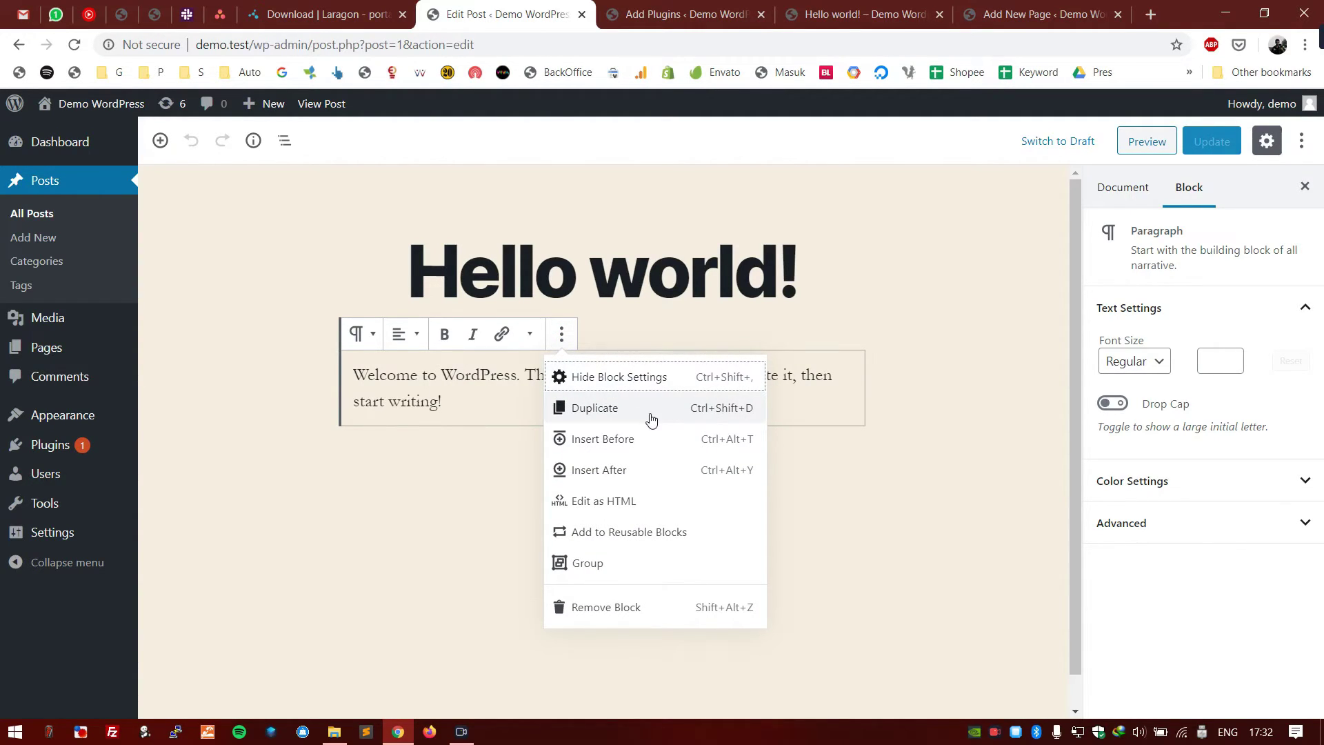
{"action": "left_click", "coordinate": [466, 397]}
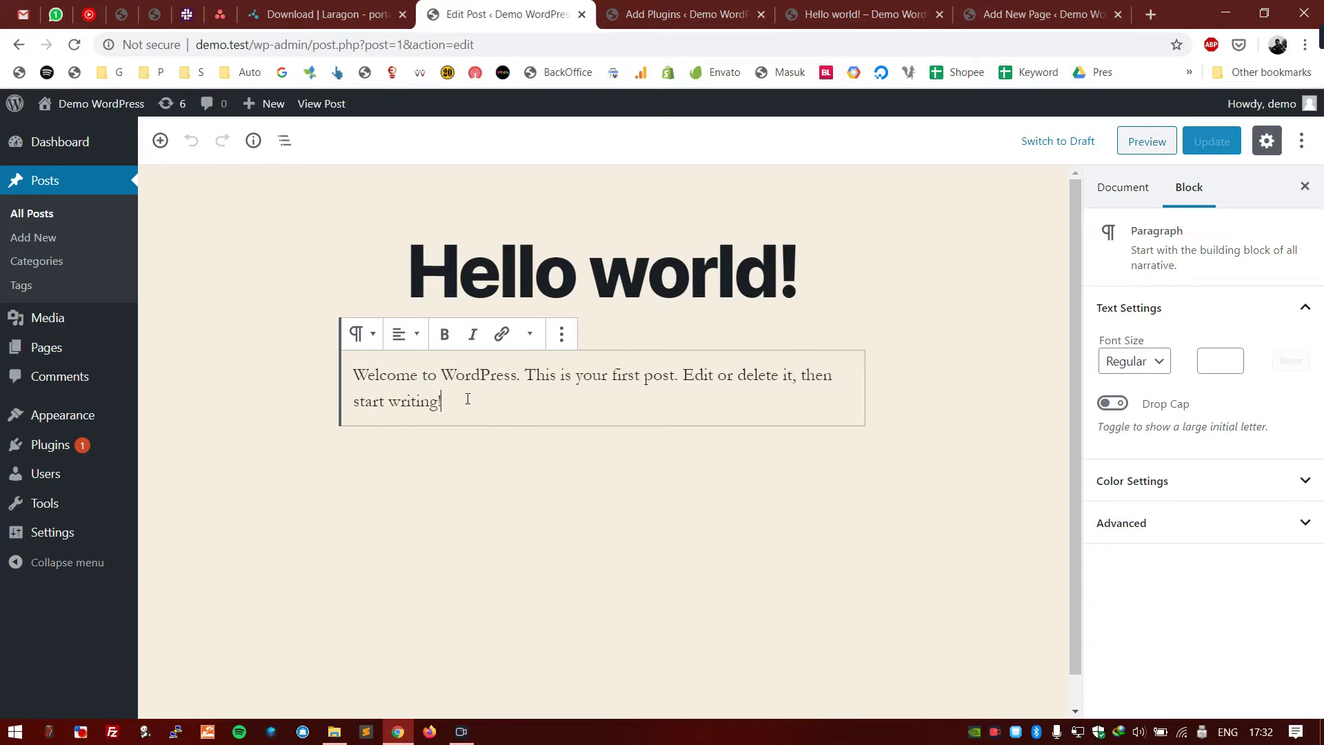
{"action": "left_click", "coordinate": [532, 400]}
{"action": "scroll", "coordinate": [532, 401], "scroll_direction": "down", "scroll_amount": 1}
{"action": "scroll", "coordinate": [533, 400], "scroll_direction": "up", "scroll_amount": 1}
{"action": "left_click", "coordinate": [483, 405]}
{"action": "left_click", "coordinate": [561, 334]}
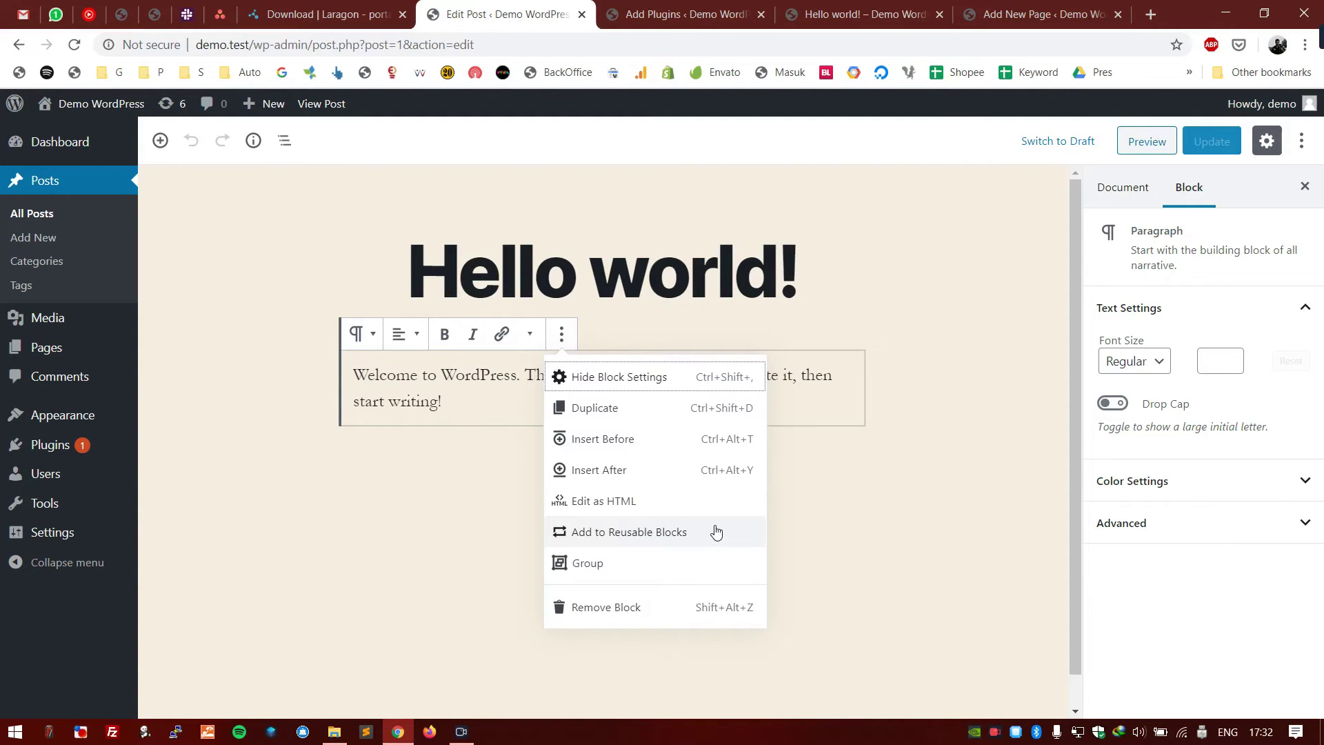
- Save the welcome paragraph as a reusable block named Paragraf
{"action": "left_click", "coordinate": [626, 542]}
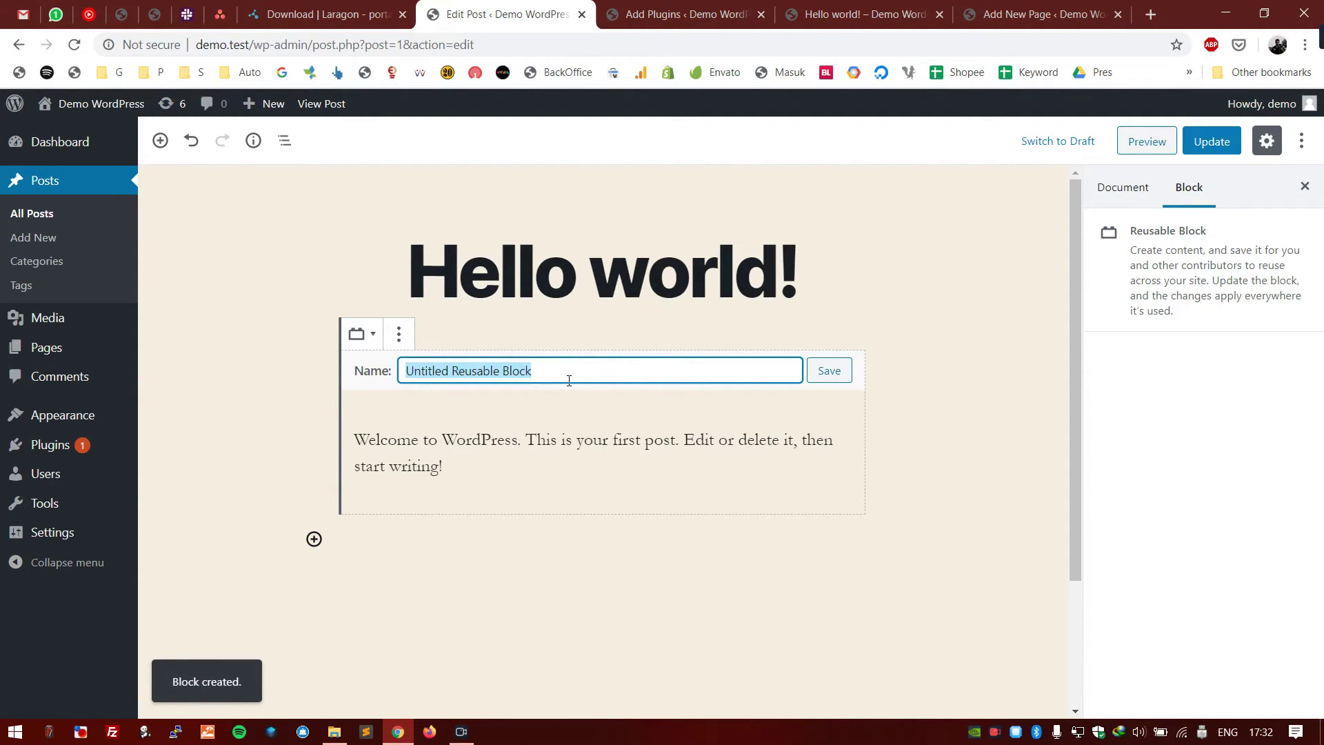
{"action": "type", "text": "Paragraf"}
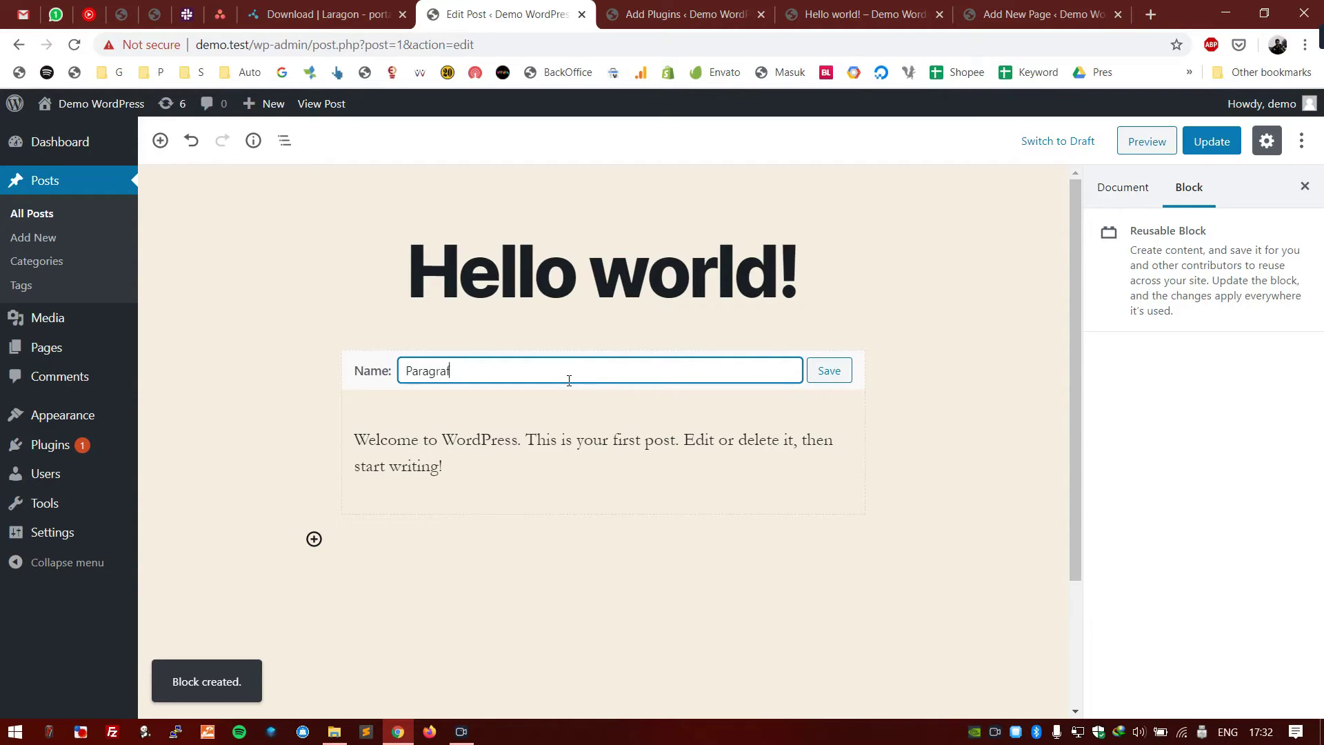
{"action": "left_click", "coordinate": [829, 371]}
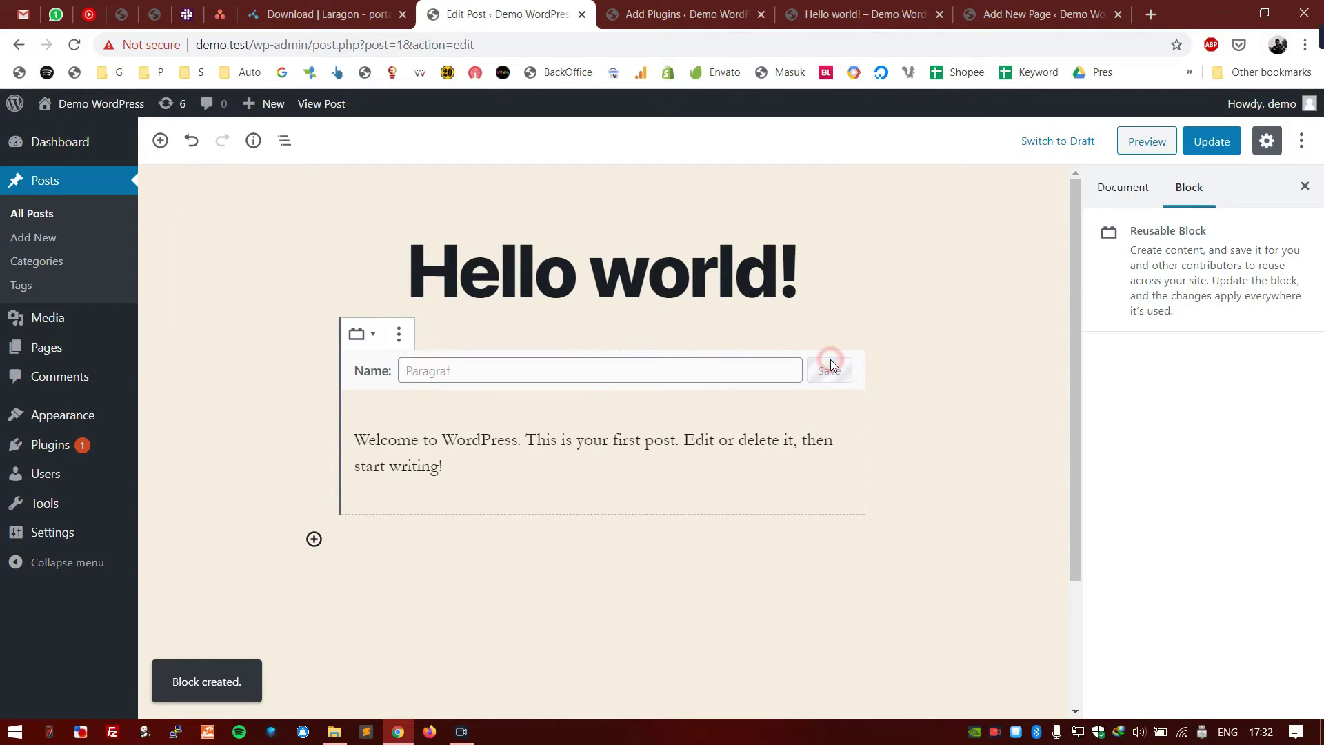
- Insert a second copy of the Paragraf block from the inserter's Reusable category
{"action": "left_click", "coordinate": [314, 539]}
{"action": "scroll", "coordinate": [538, 337], "scroll_direction": "down", "scroll_amount": 4}
{"action": "scroll", "coordinate": [517, 343], "scroll_direction": "up", "scroll_amount": 4}
{"action": "scroll", "coordinate": [518, 343], "scroll_direction": "down", "scroll_amount": 10}
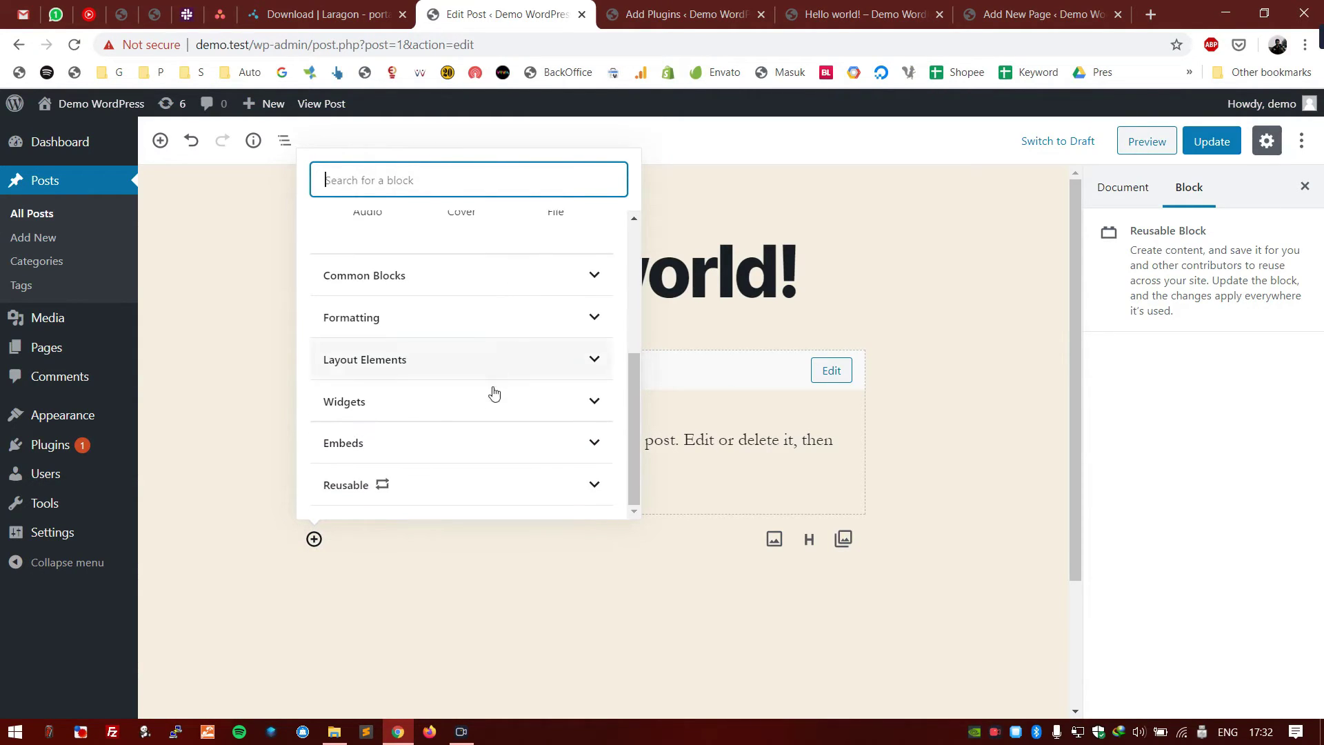
{"action": "left_click", "coordinate": [432, 479]}
{"action": "left_click", "coordinate": [385, 444]}
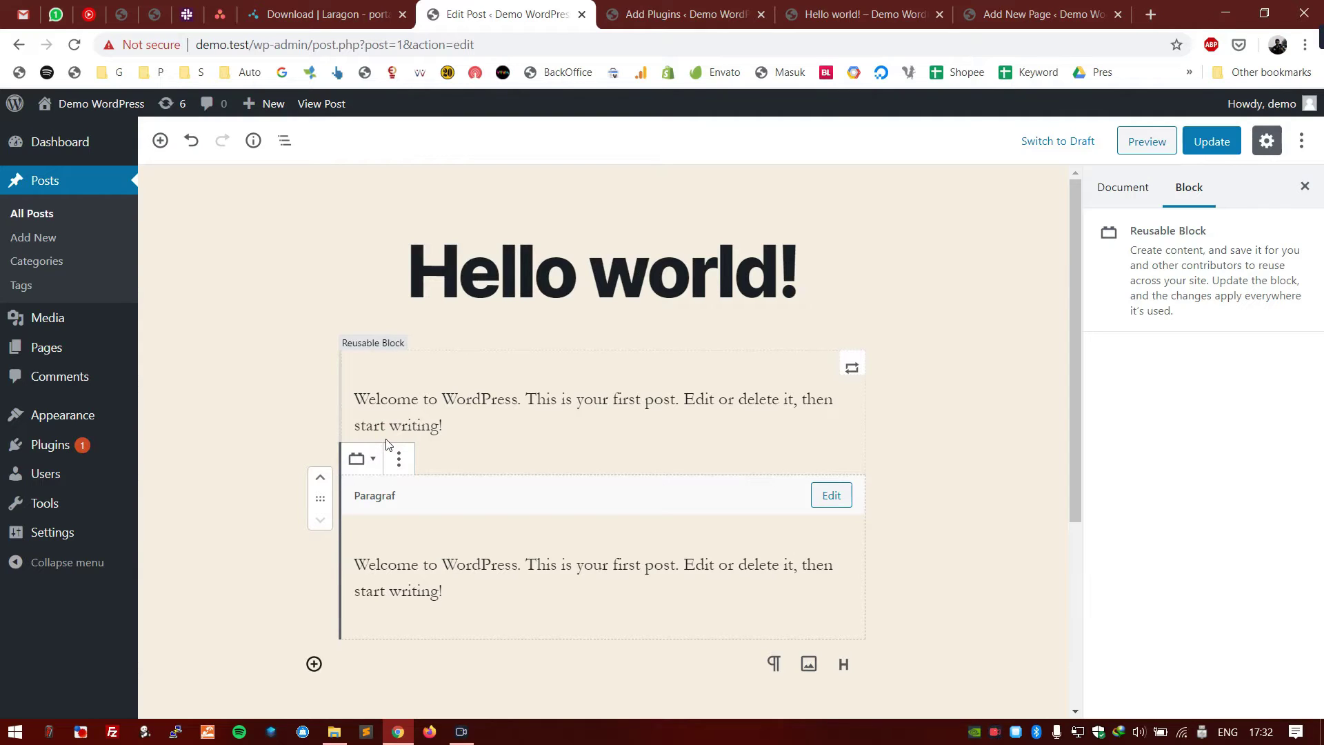
- Select the Hello world! title text, then the second Paragraf block
{"action": "left_click", "coordinate": [625, 279]}
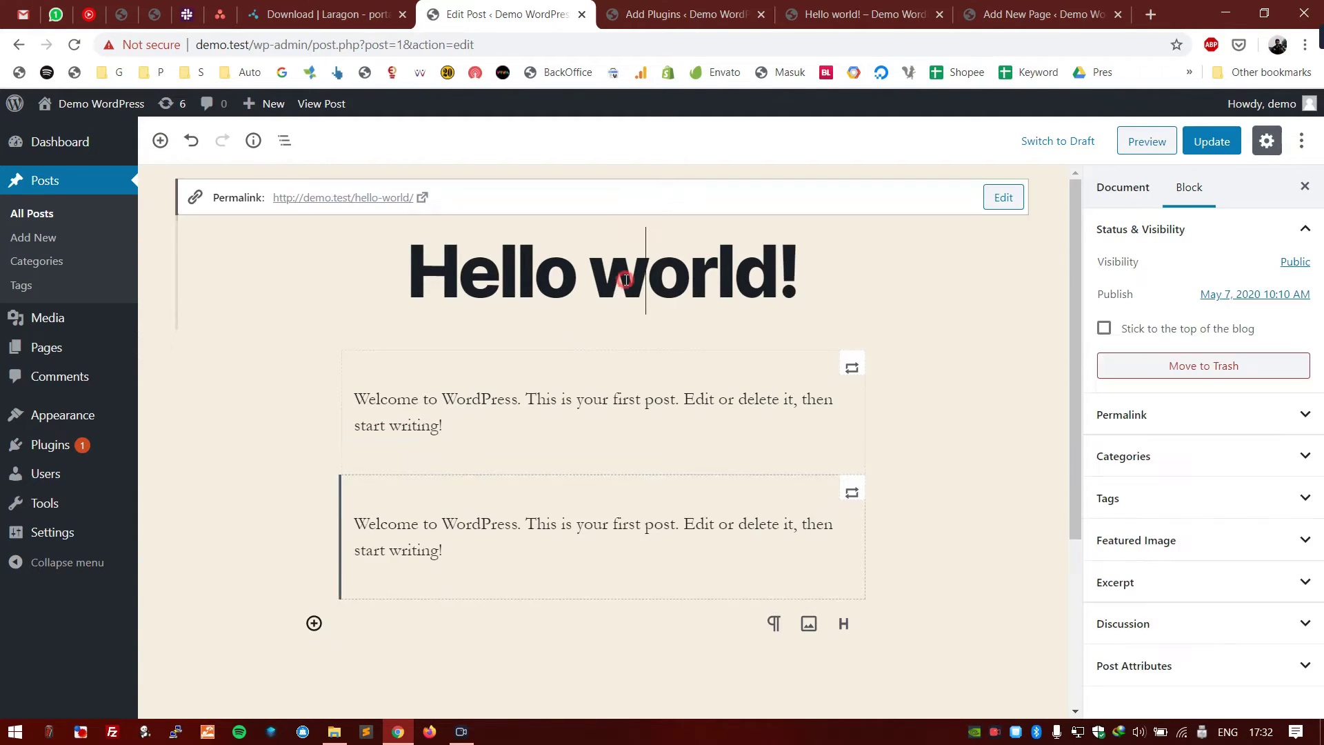
{"action": "left_click", "coordinate": [773, 281]}
{"action": "left_click_drag", "start_coordinate": [773, 282], "coordinate": [422, 270]}
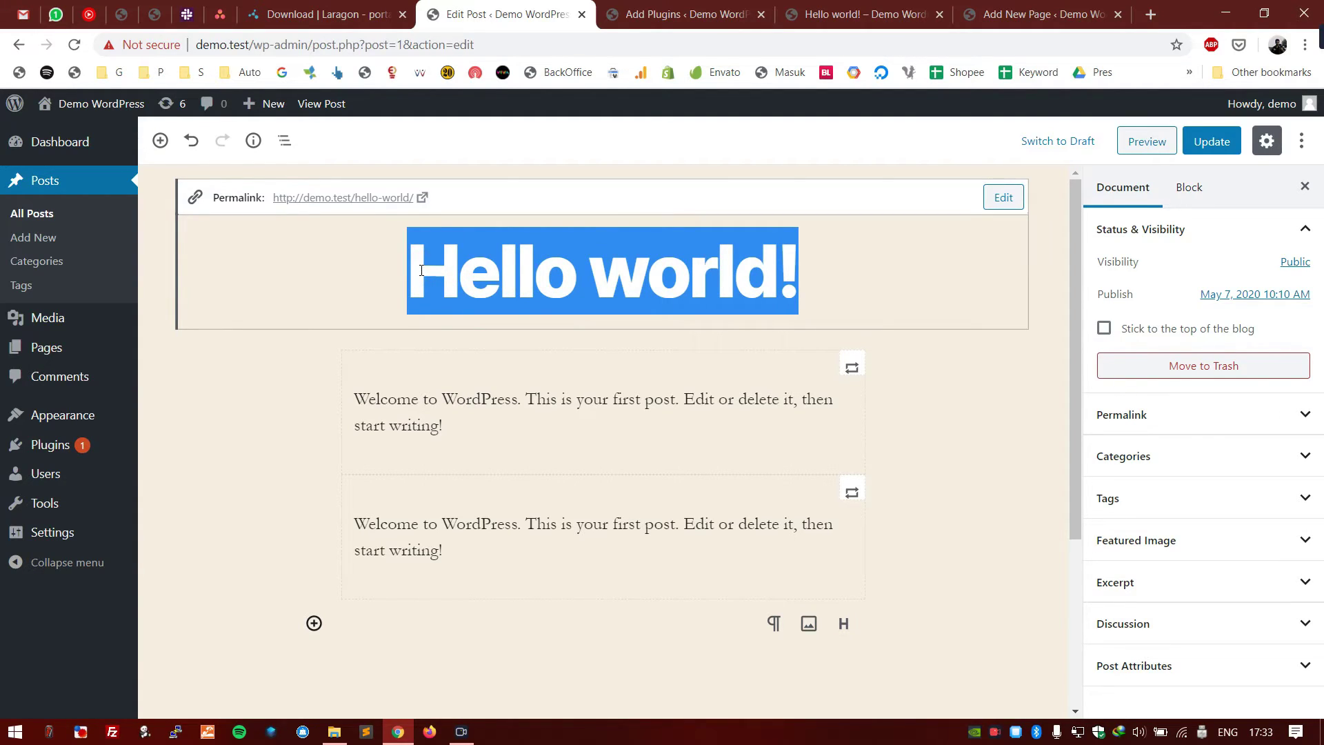
{"action": "left_click", "coordinate": [417, 520]}
{"action": "left_click", "coordinate": [453, 559]}
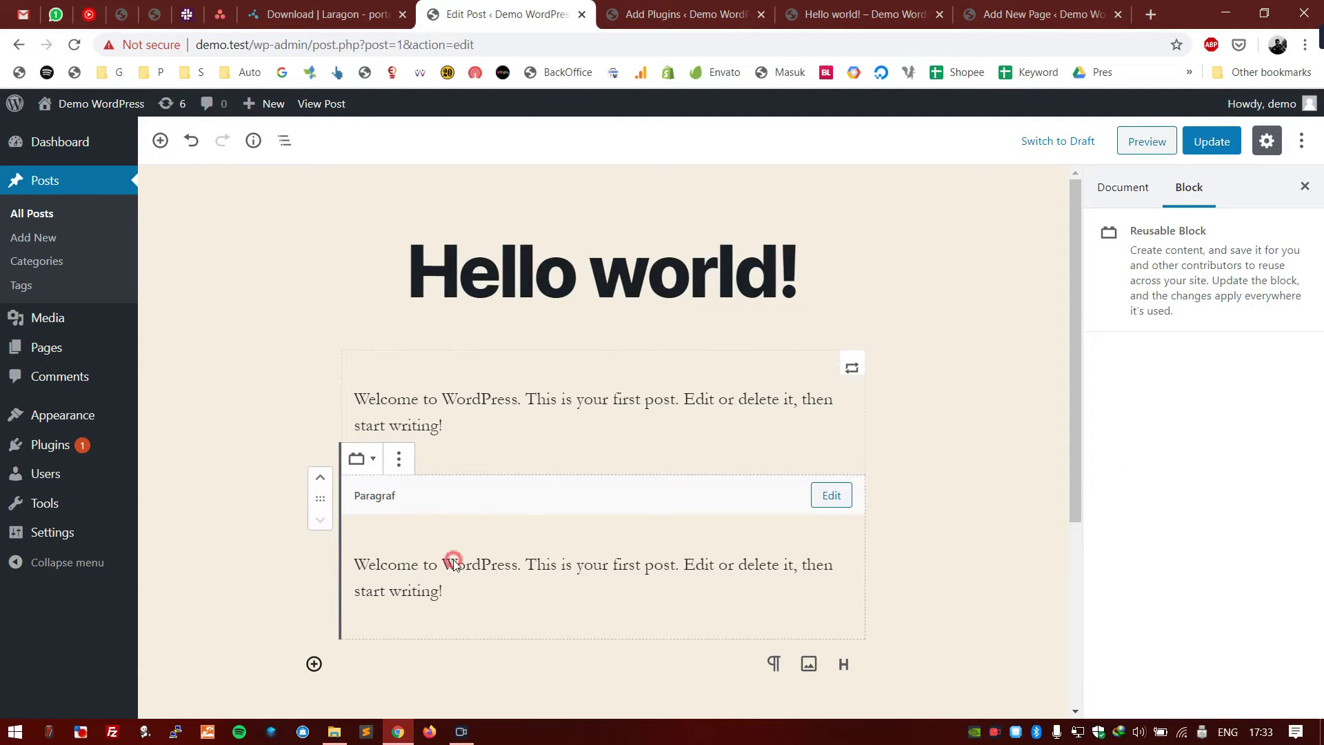
- Browse the inserter's Reusable and Layout Elements categories, then reselect Paragraf and Update the post
{"action": "left_click", "coordinate": [316, 667]}
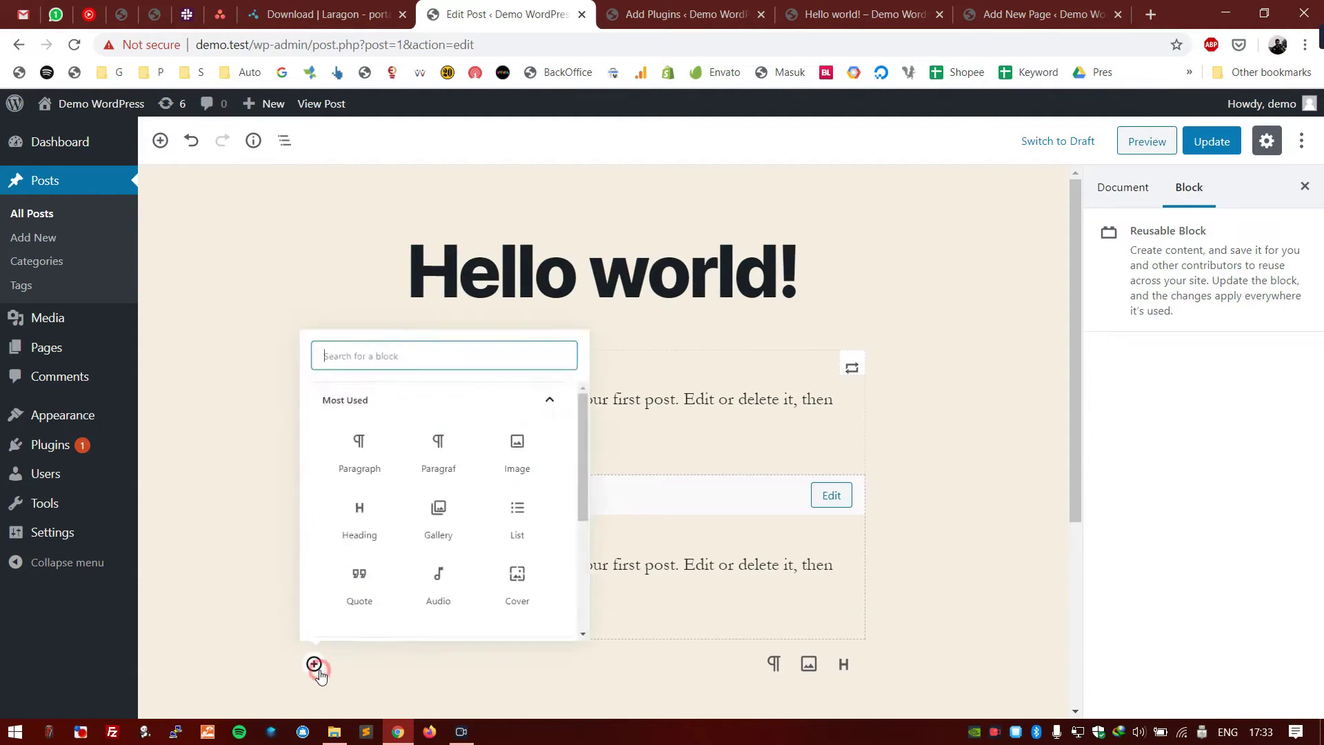
{"action": "scroll", "coordinate": [429, 552], "scroll_direction": "down", "scroll_amount": 4}
{"action": "left_click", "coordinate": [371, 611]}
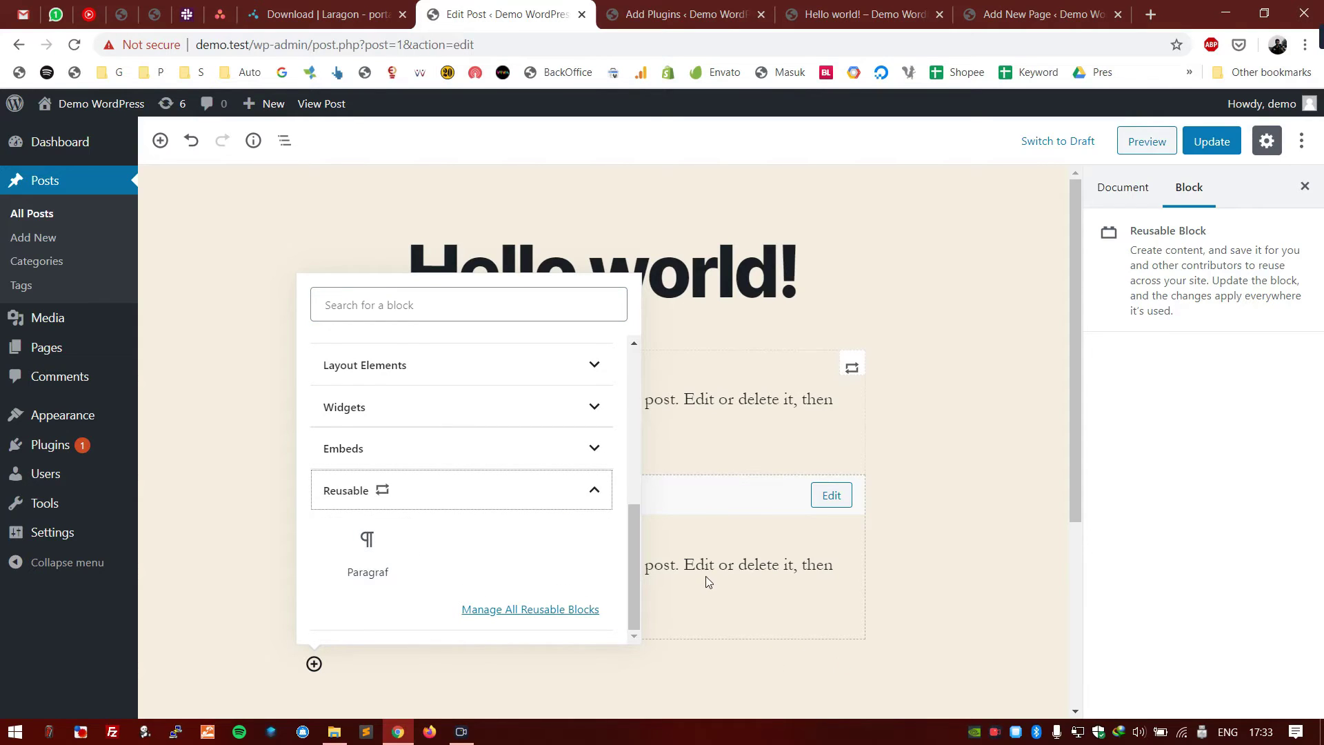
{"action": "left_click", "coordinate": [515, 515]}
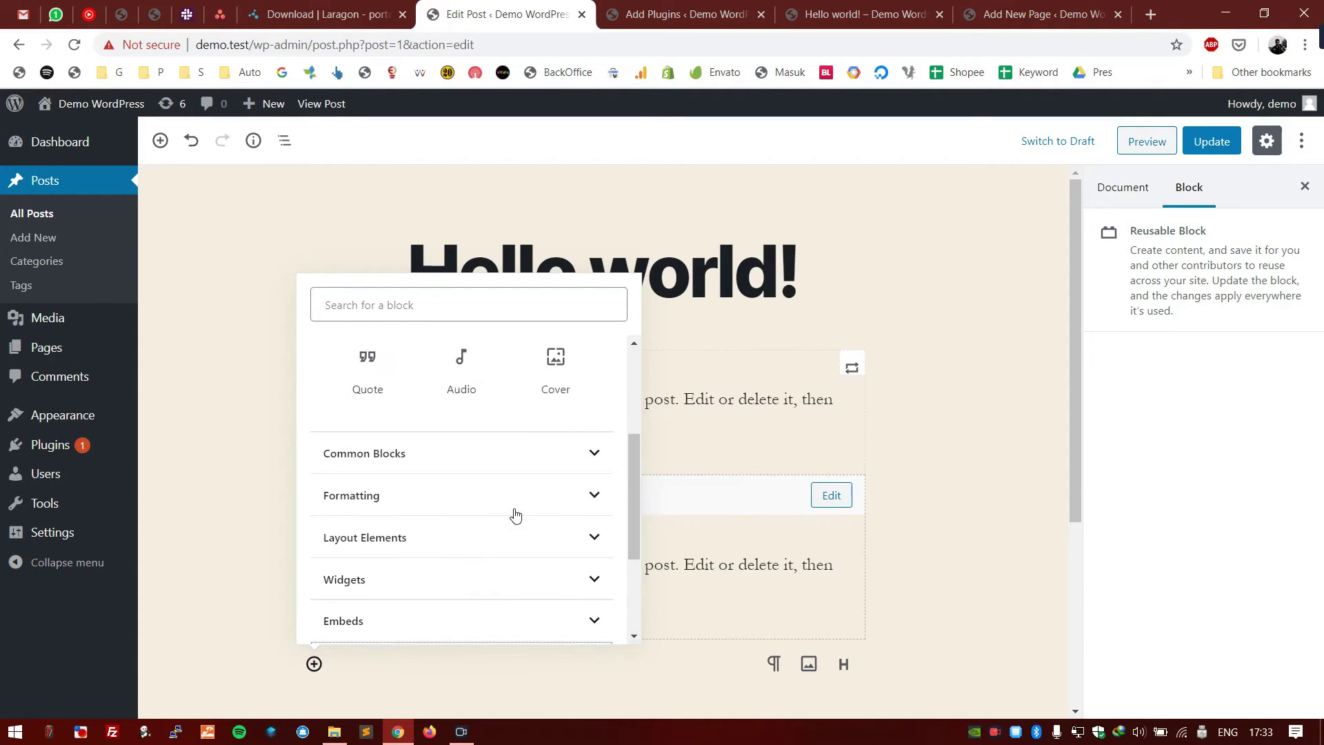
{"action": "left_click", "coordinate": [379, 536]}
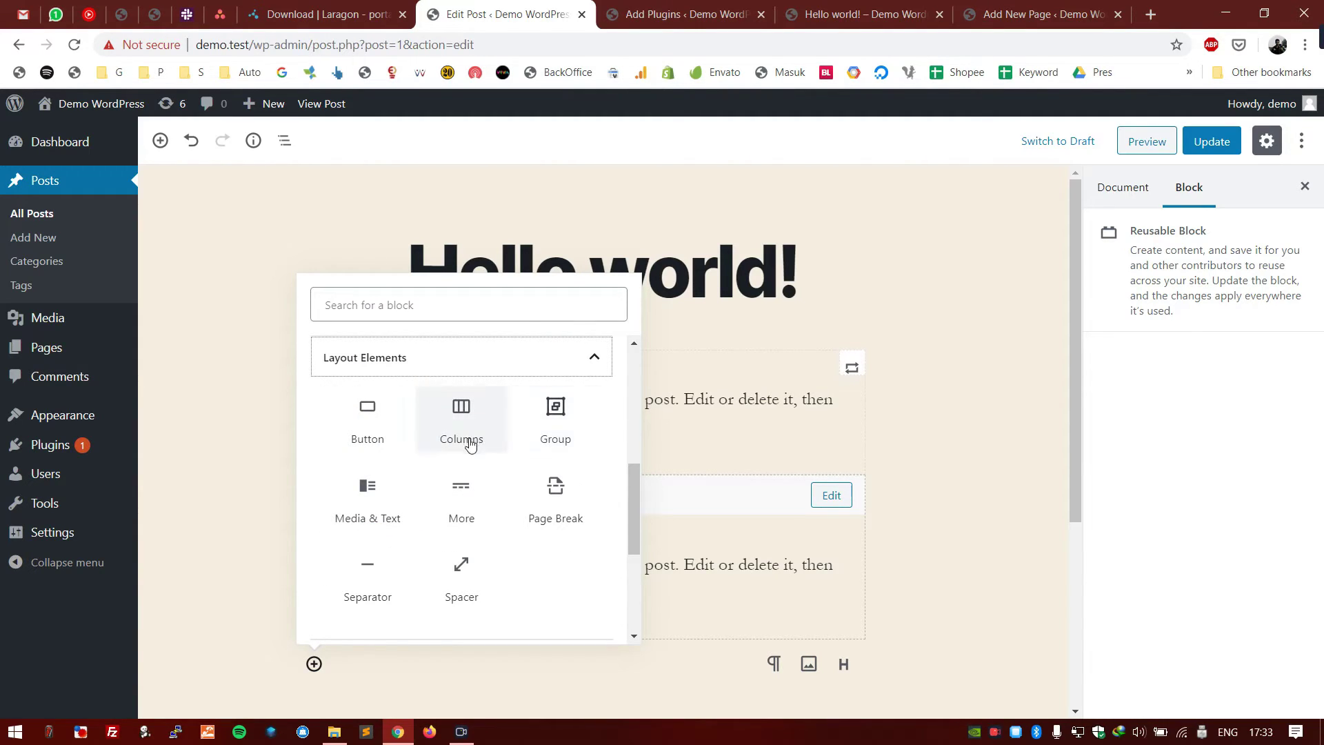
{"action": "scroll", "coordinate": [505, 606], "scroll_direction": "down", "scroll_amount": 2}
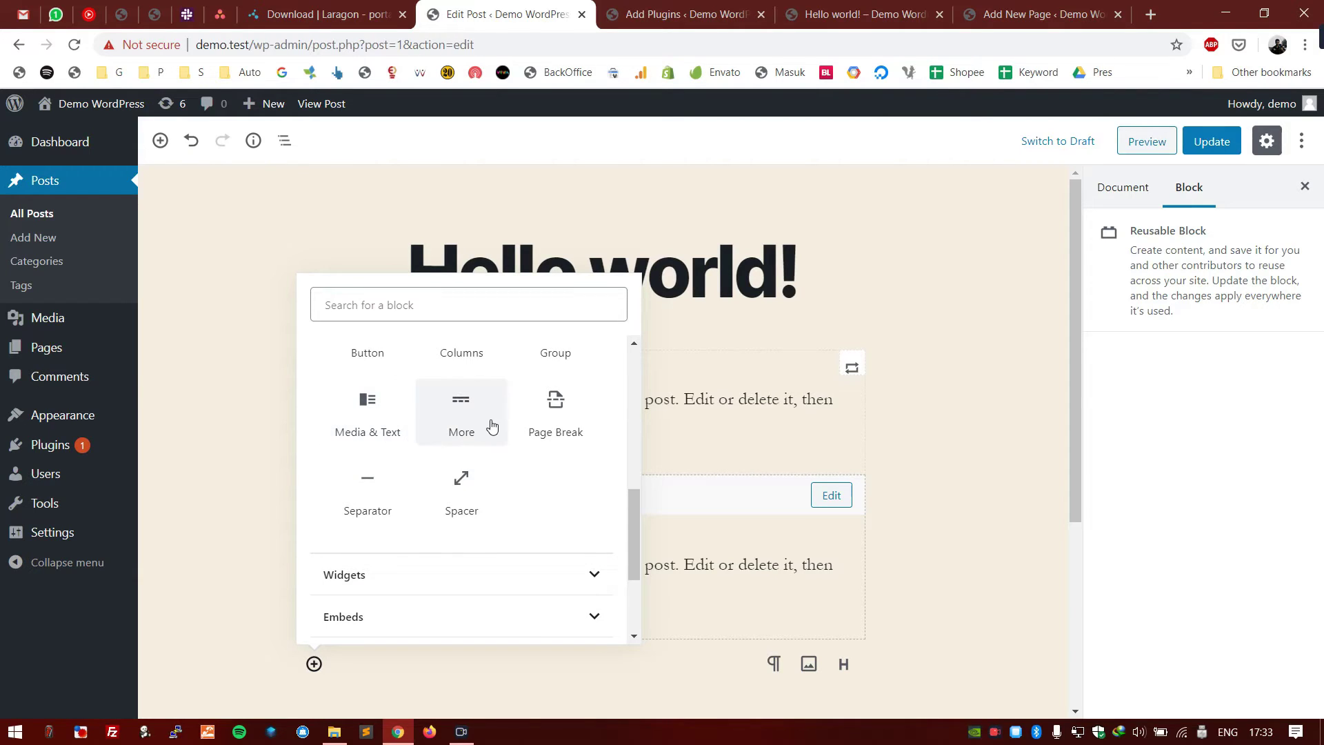
{"action": "scroll", "coordinate": [564, 474], "scroll_direction": "up", "scroll_amount": 3}
{"action": "scroll", "coordinate": [503, 497], "scroll_direction": "up", "scroll_amount": 3}
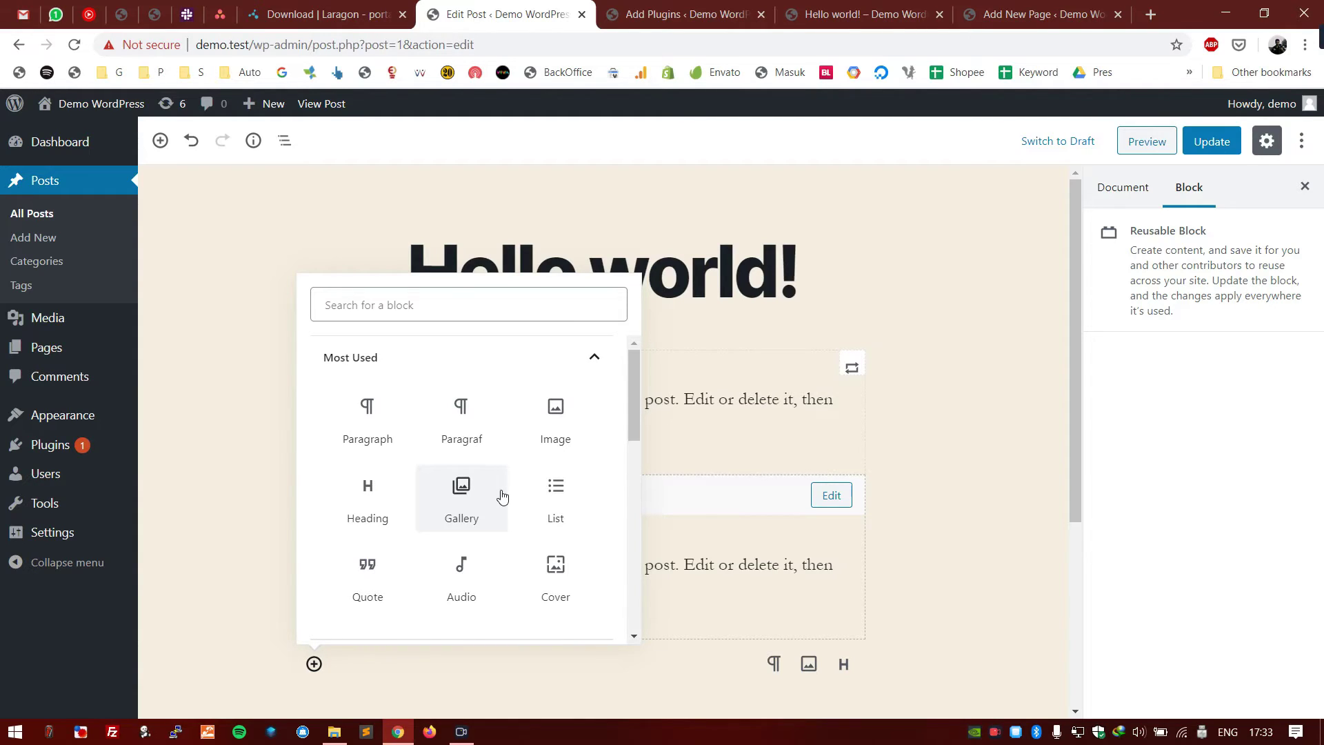
{"action": "left_click", "coordinate": [764, 452]}
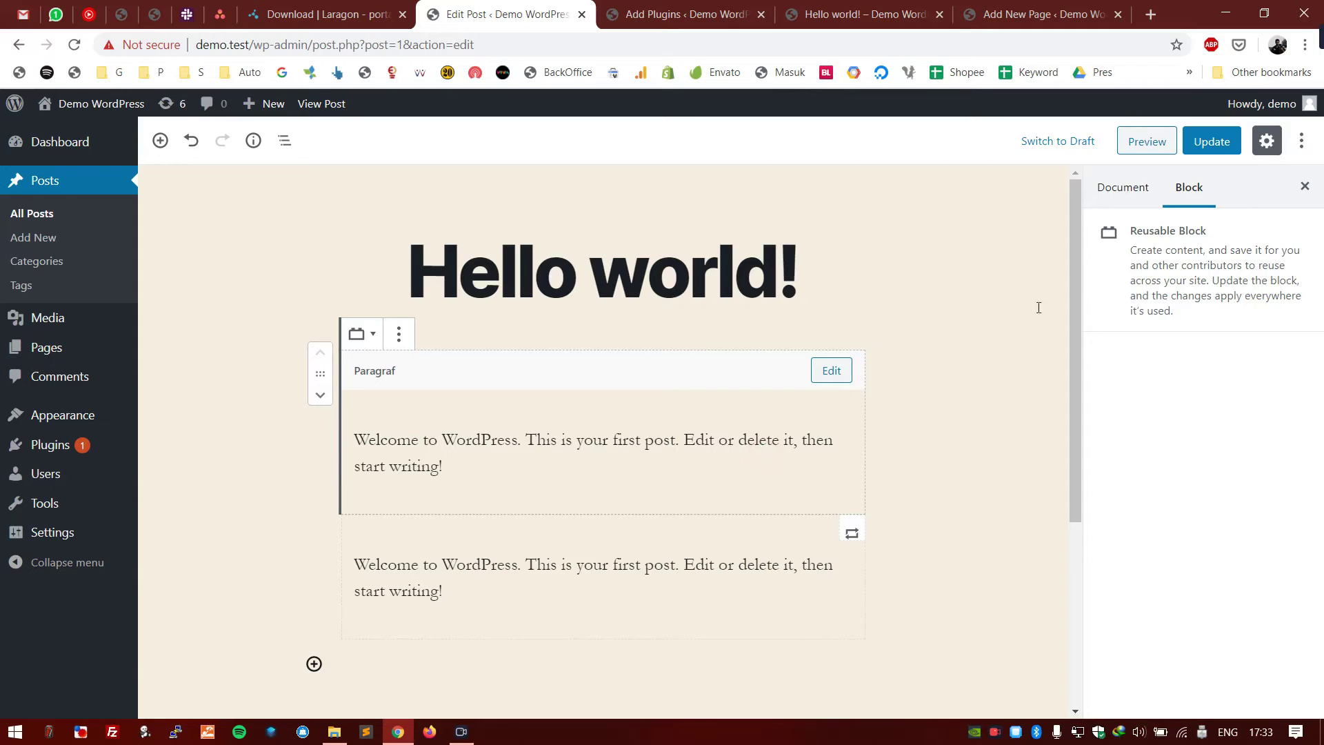
{"action": "left_click", "coordinate": [1212, 140]}
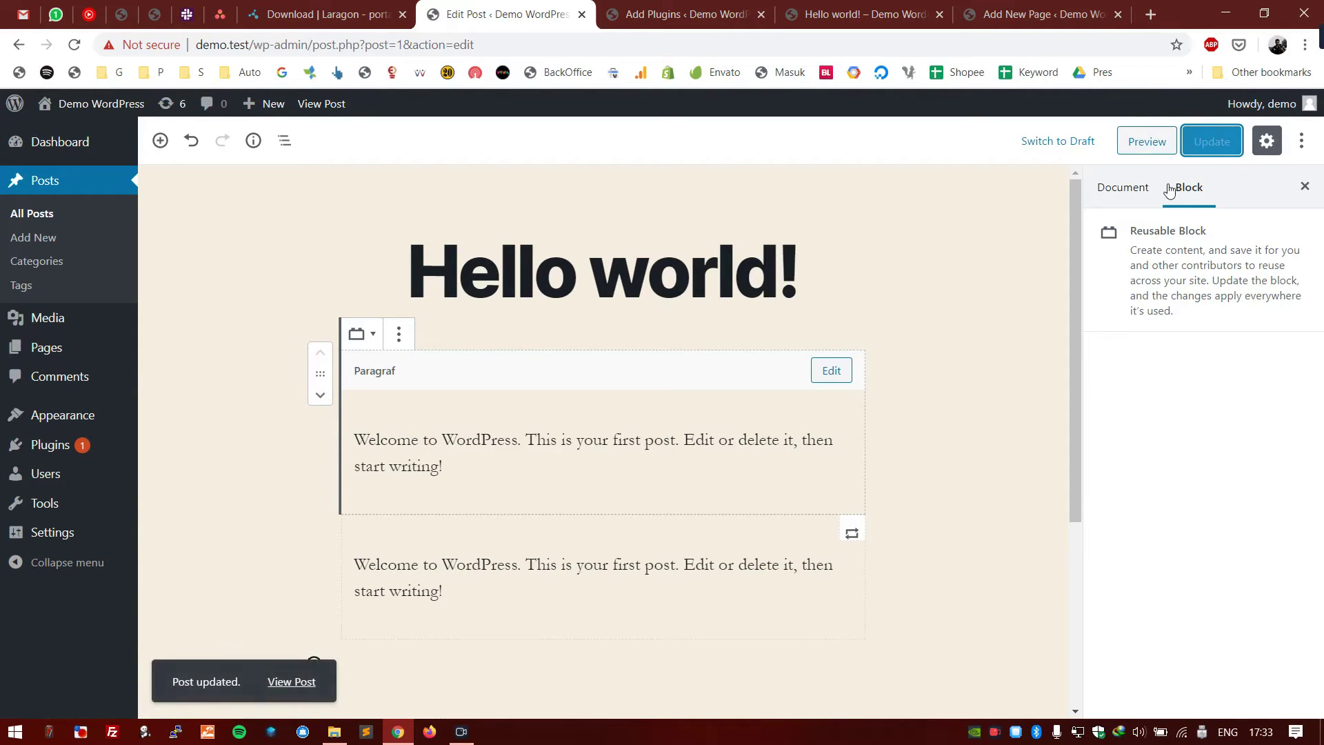
- Activate the Classic Editor plugin and reload the Hello world! post in the classic editor
{"action": "key", "text": "ctrl+Tab"}
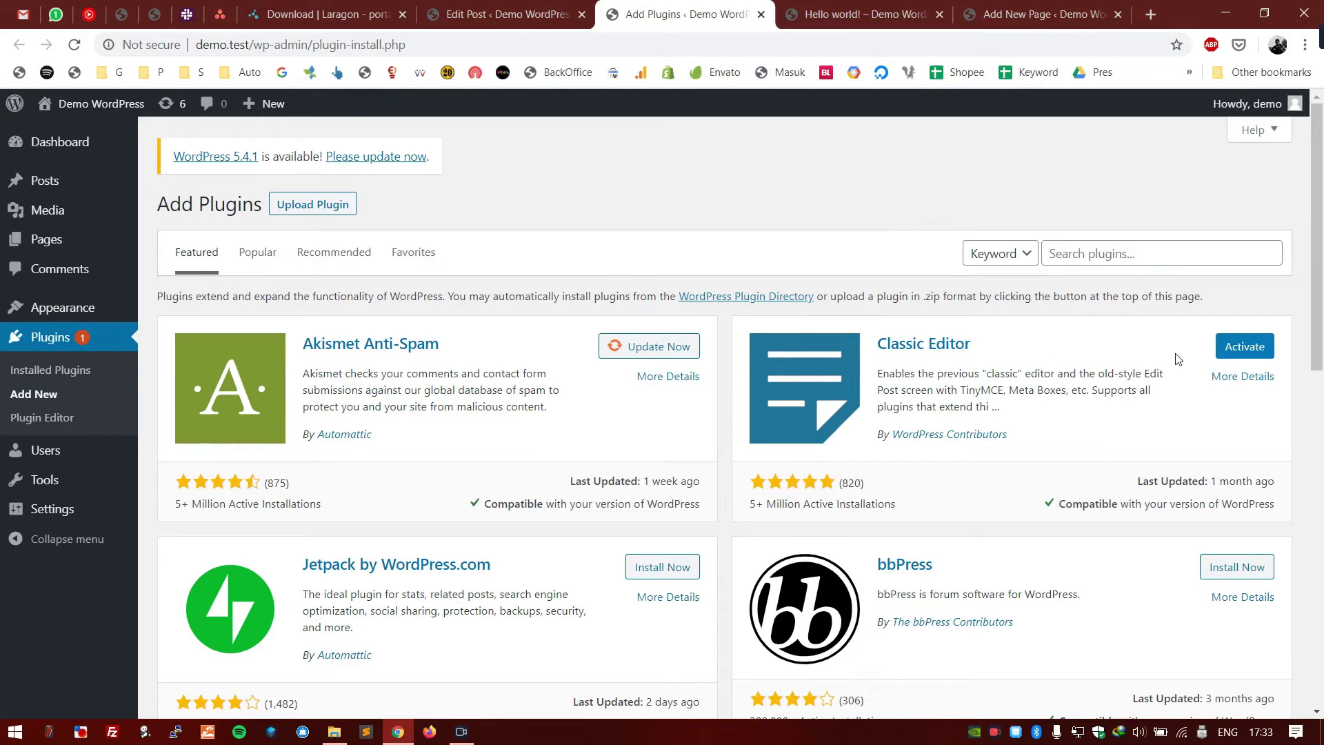
{"action": "left_click", "coordinate": [1240, 352]}
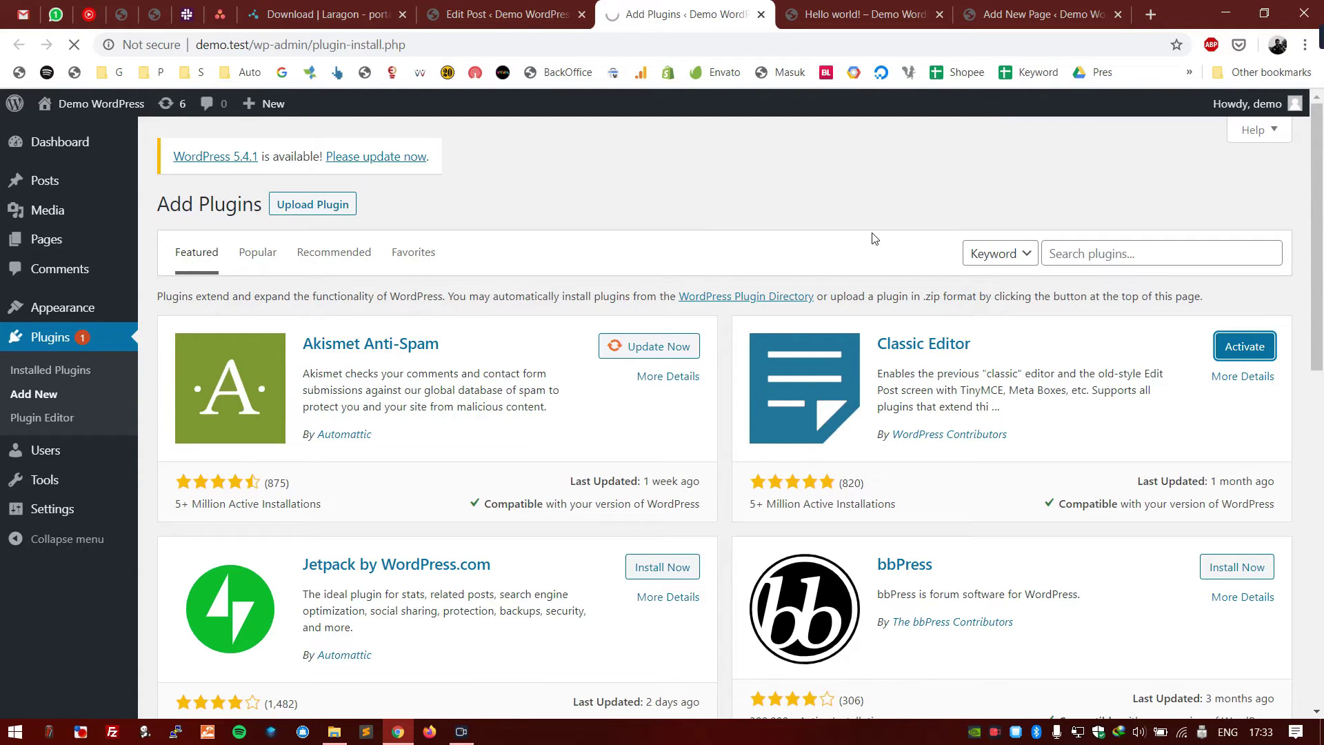
{"action": "left_click", "coordinate": [503, 14]}
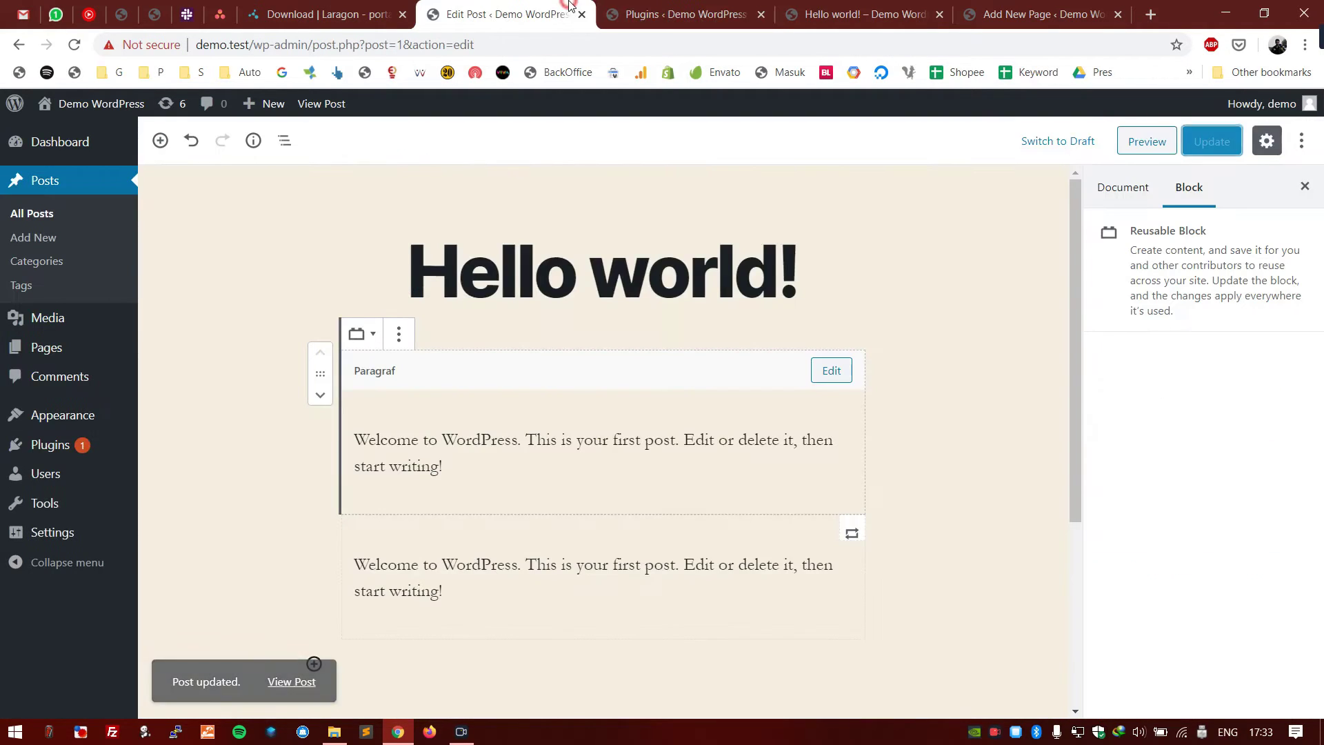
{"action": "left_click", "coordinate": [67, 44]}
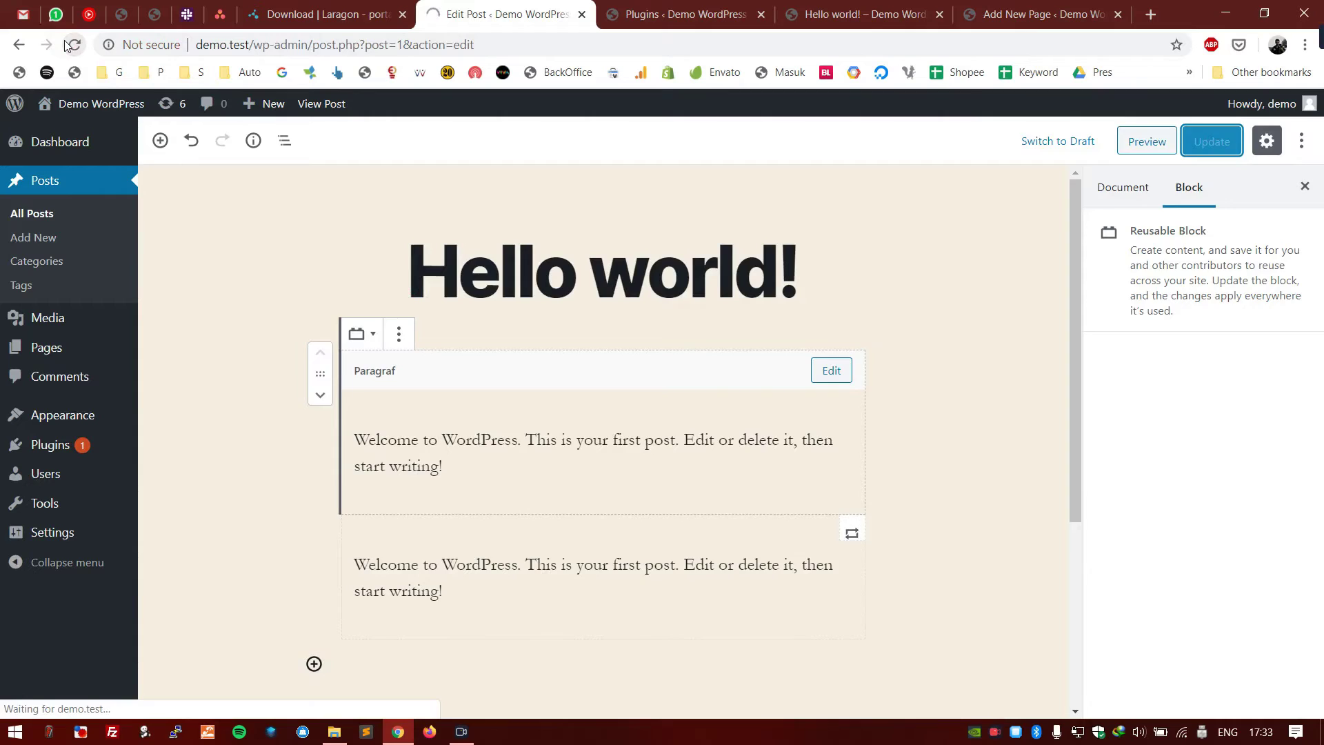
- Look over the classic Edit Post screen, then start a new post with Add New
{"action": "scroll", "coordinate": [762, 313], "scroll_direction": "down", "scroll_amount": 1}
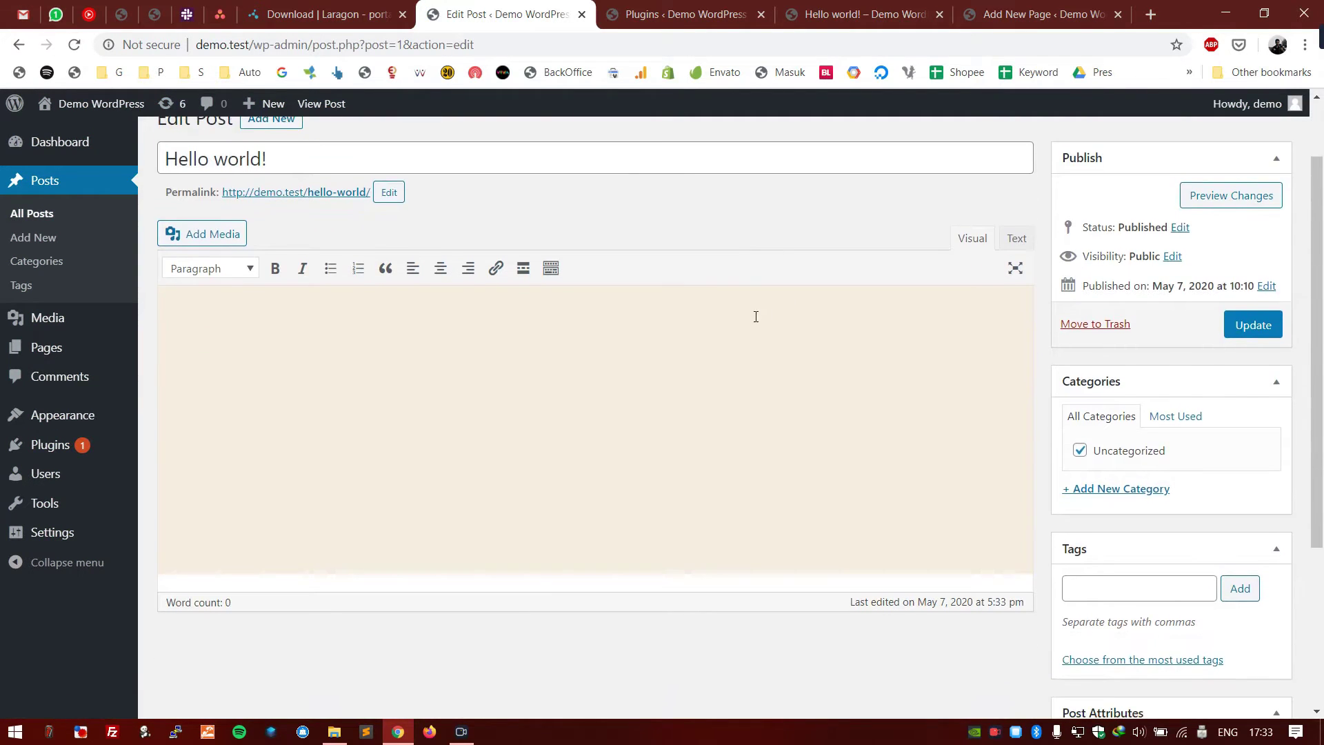
{"action": "scroll", "coordinate": [630, 354], "scroll_direction": "down", "scroll_amount": 4}
{"action": "scroll", "coordinate": [632, 359], "scroll_direction": "up", "scroll_amount": 4}
{"action": "scroll", "coordinate": [632, 359], "scroll_direction": "up", "scroll_amount": 1}
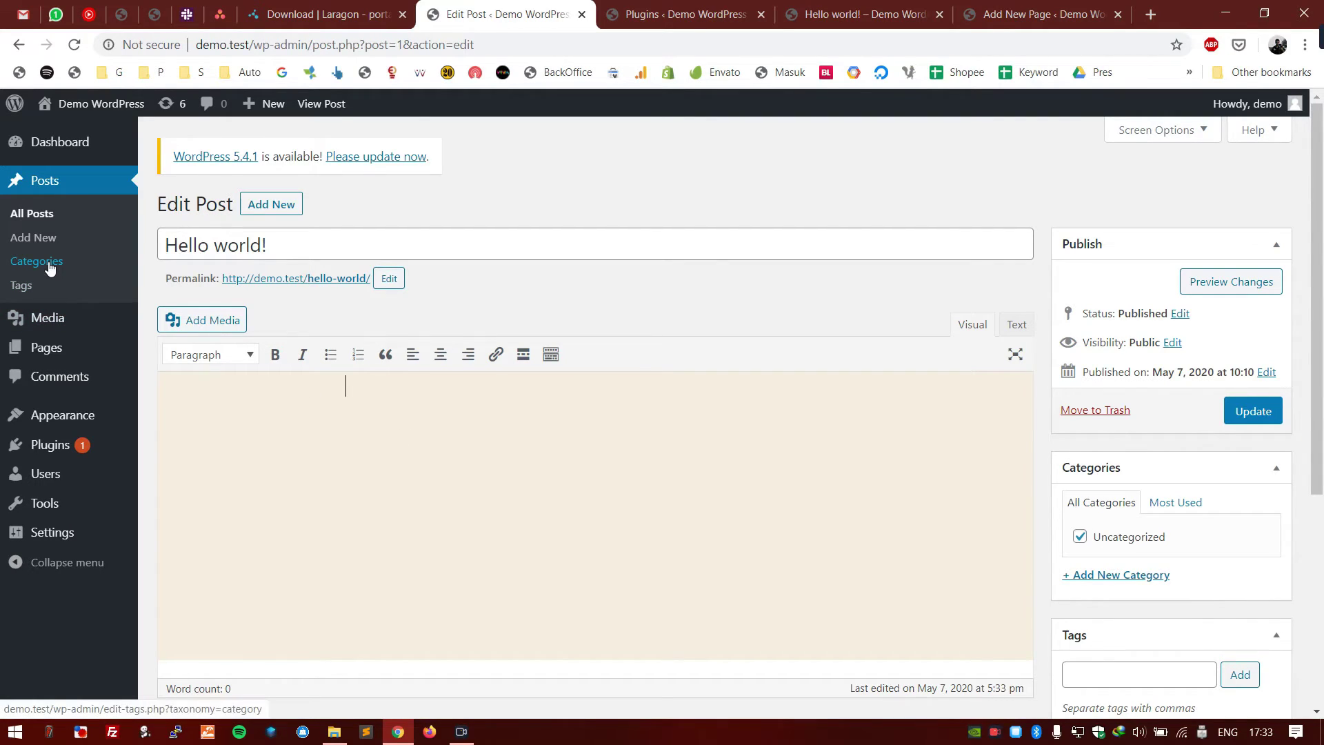
{"action": "left_click", "coordinate": [268, 205]}
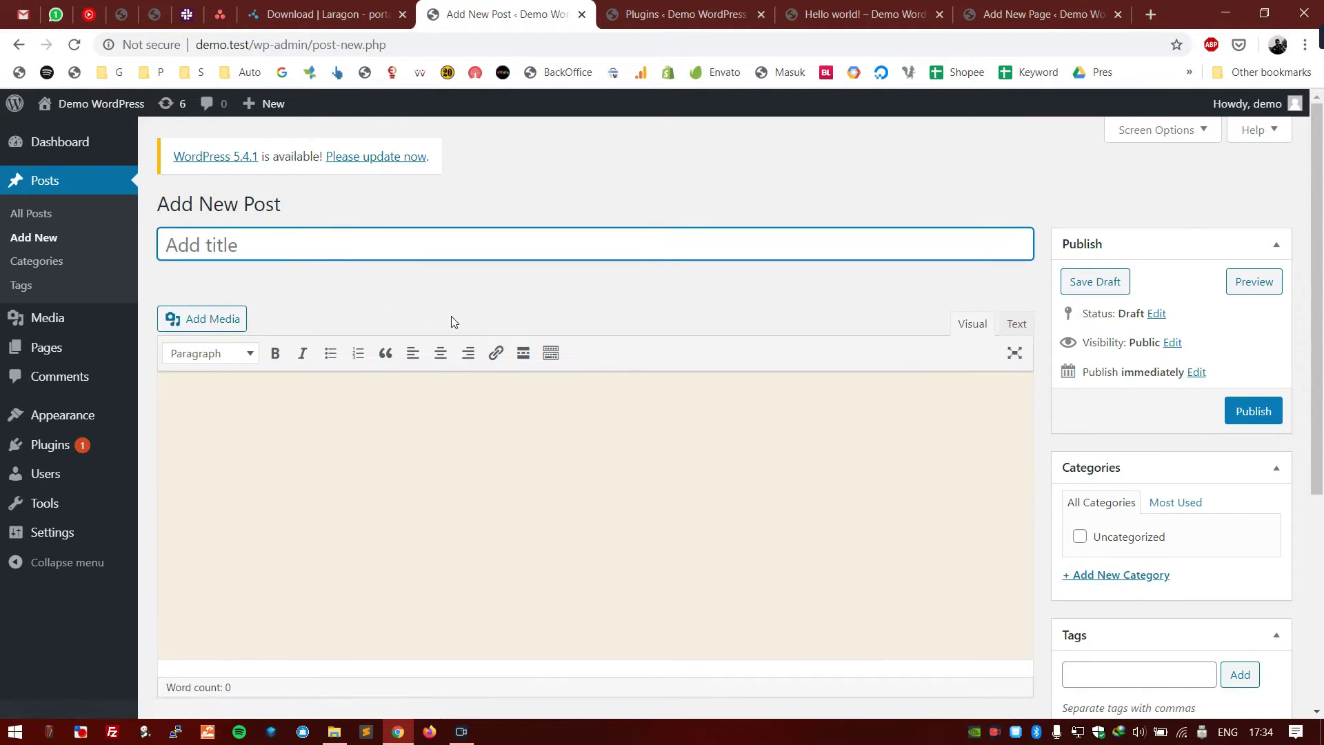
- Title the new post Game and file it under a newly added Game category
{"action": "left_click", "coordinate": [540, 247]}
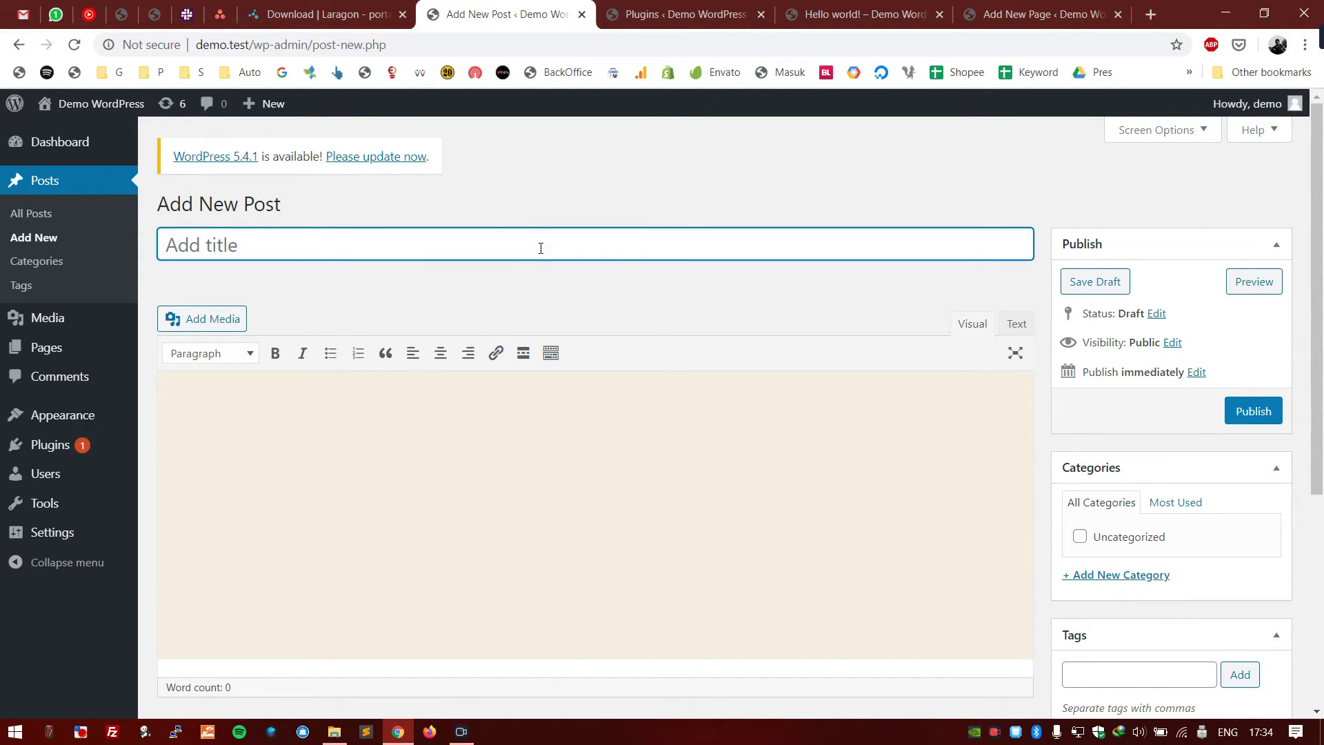
{"action": "type", "text": "Game"}
{"action": "scroll", "coordinate": [620, 262], "scroll_direction": "down", "scroll_amount": 3}
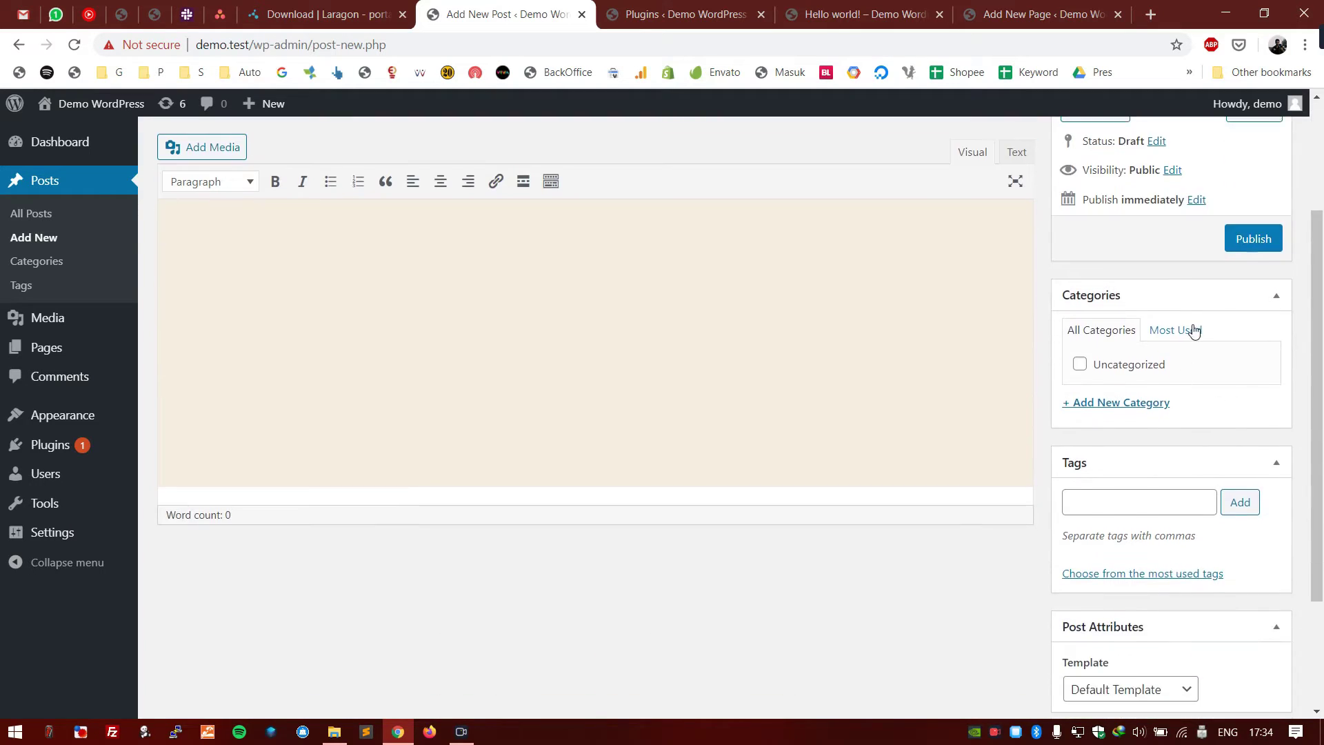
{"action": "left_click", "coordinate": [1101, 404]}
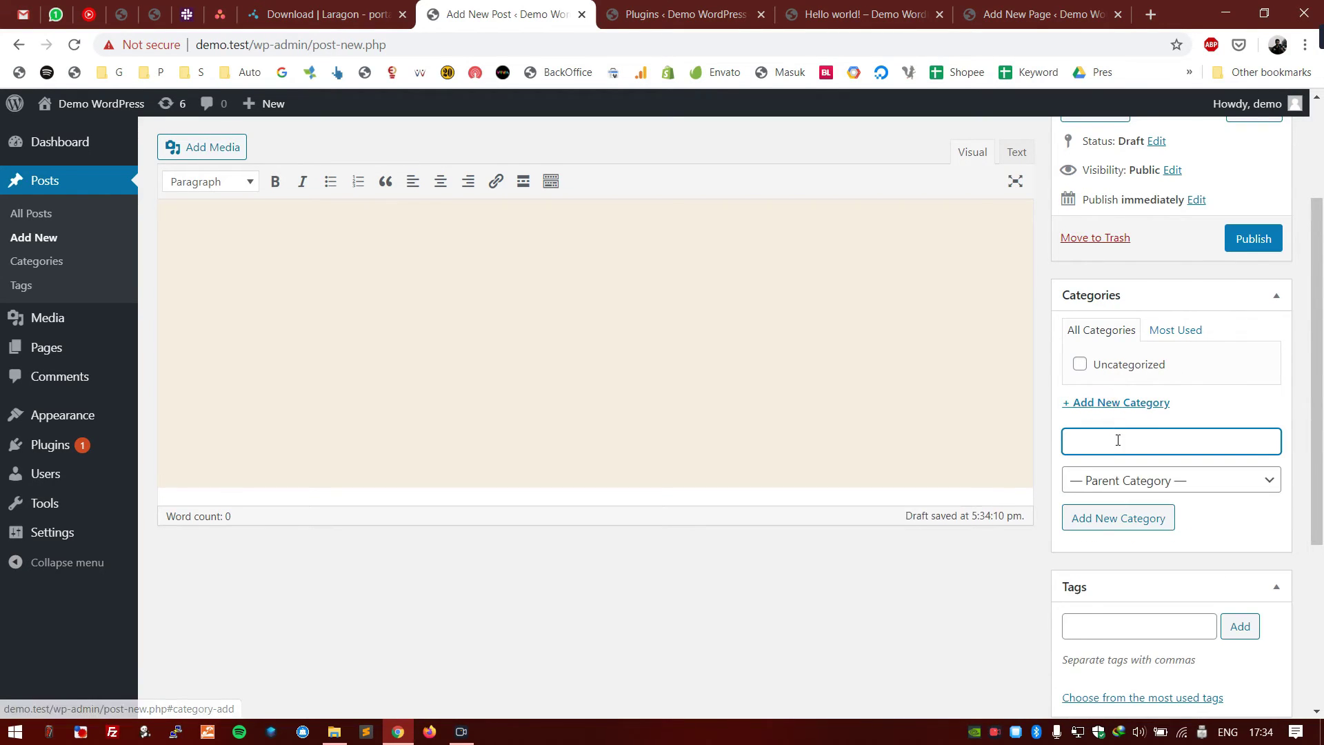
{"action": "type", "text": "Game"}
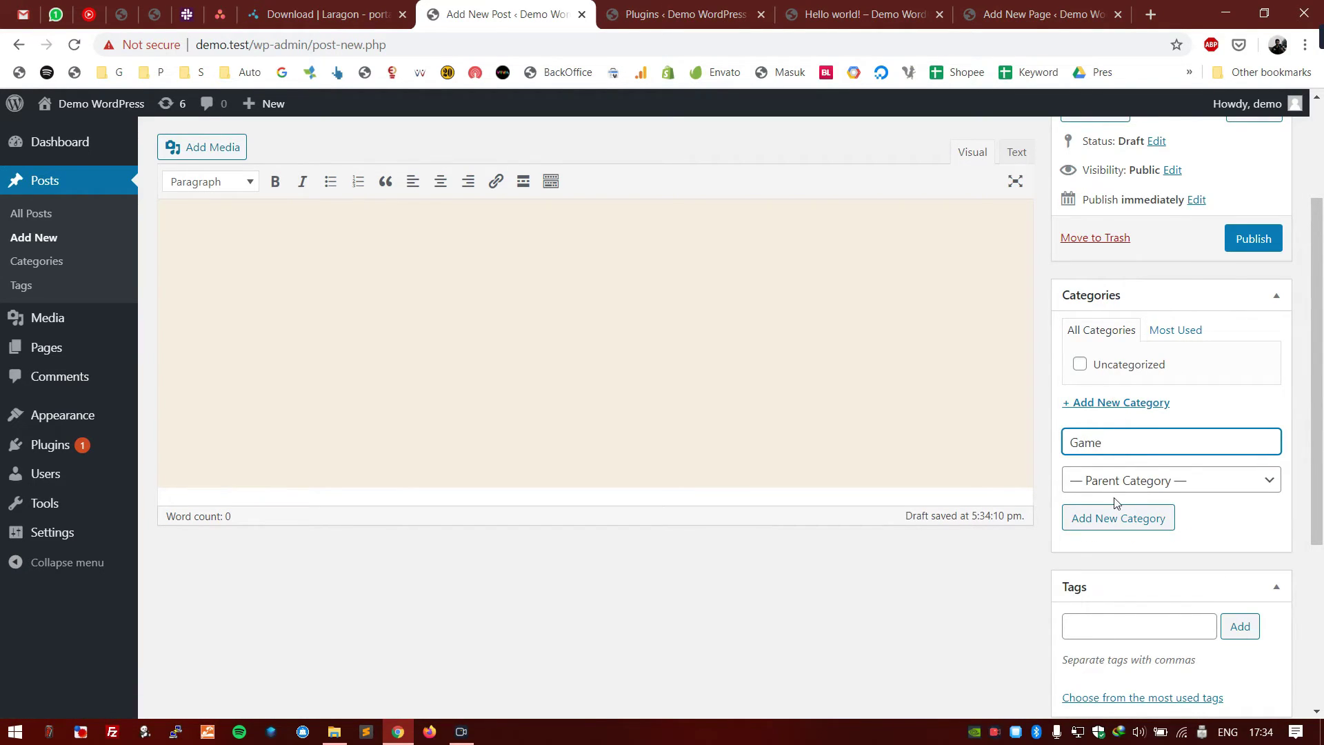
{"action": "left_click", "coordinate": [1118, 517]}
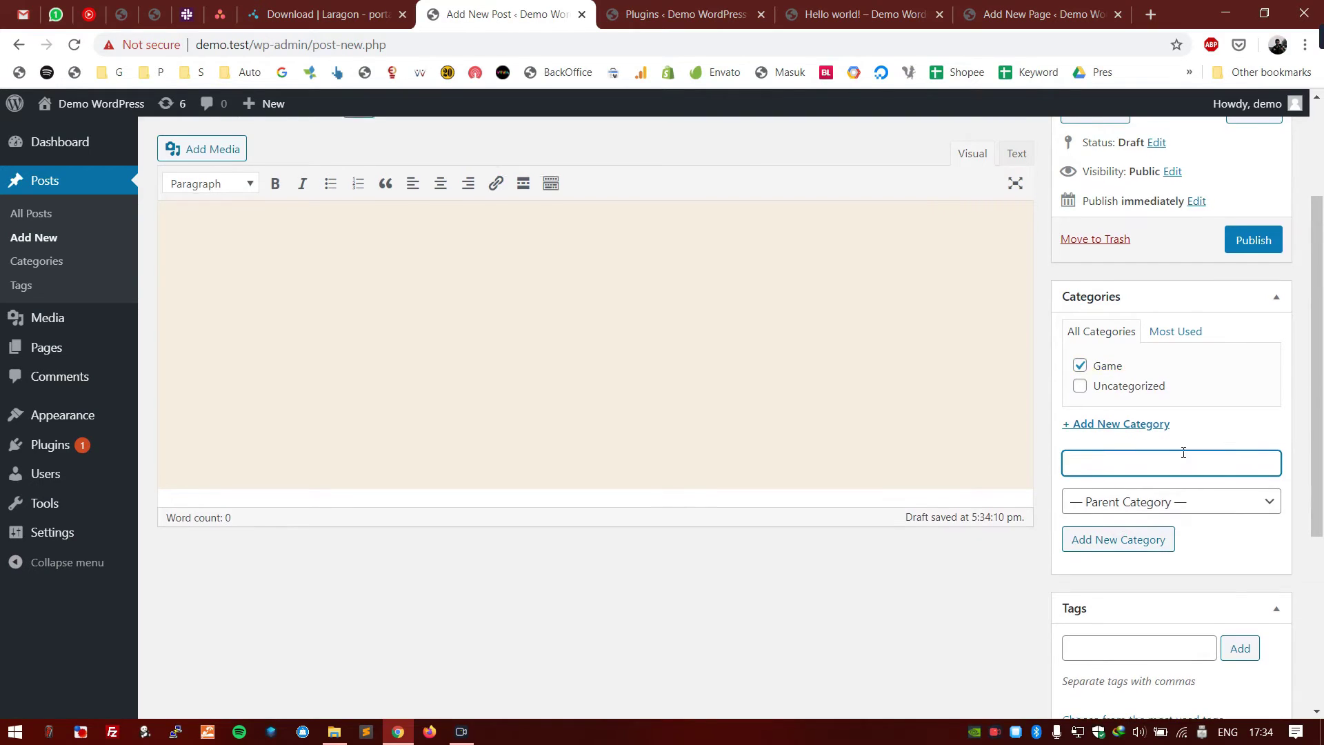
{"action": "scroll", "coordinate": [1214, 387], "scroll_direction": "up", "scroll_amount": 3}
{"action": "scroll", "coordinate": [1197, 413], "scroll_direction": "down", "scroll_amount": 7}
{"action": "scroll", "coordinate": [1217, 431], "scroll_direction": "up", "scroll_amount": 1}
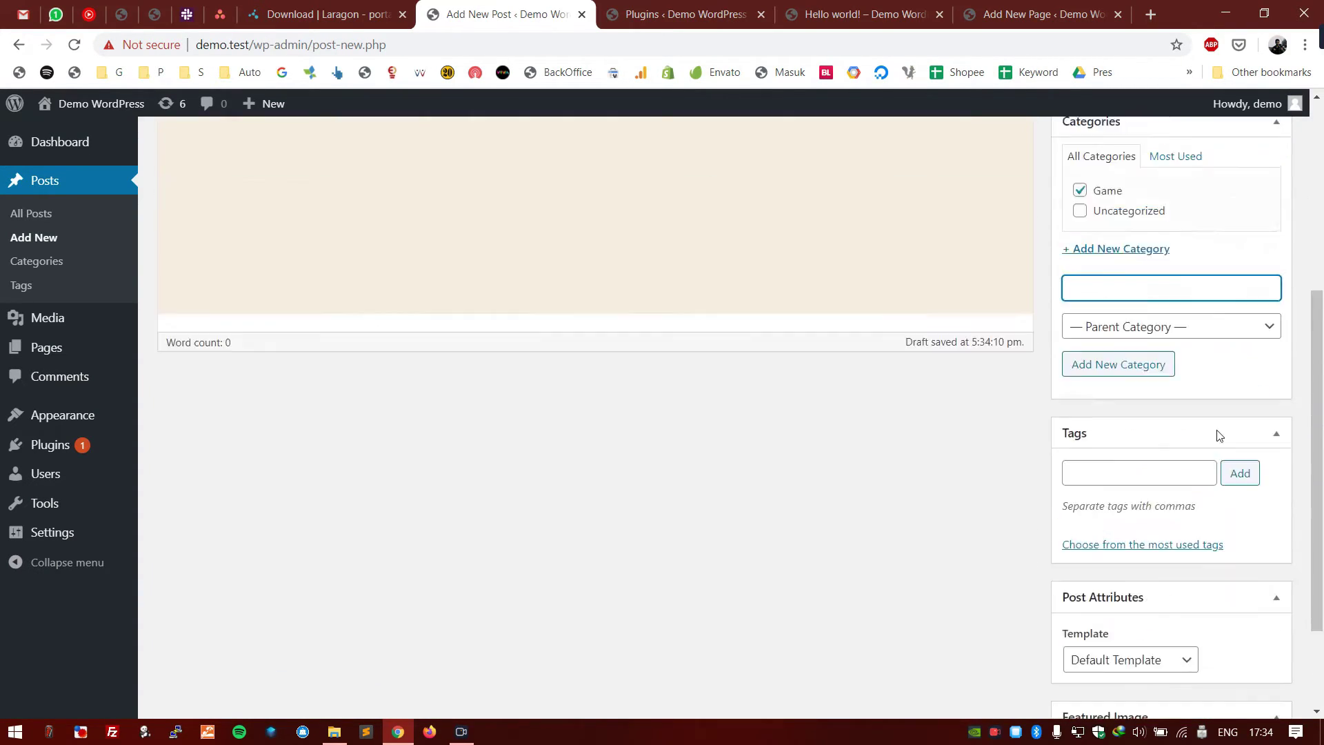
{"action": "scroll", "coordinate": [1217, 430], "scroll_direction": "up", "scroll_amount": 6}
- Schedule the Game post for 08 May 2020 at 10:33
{"action": "left_click", "coordinate": [1263, 345]}
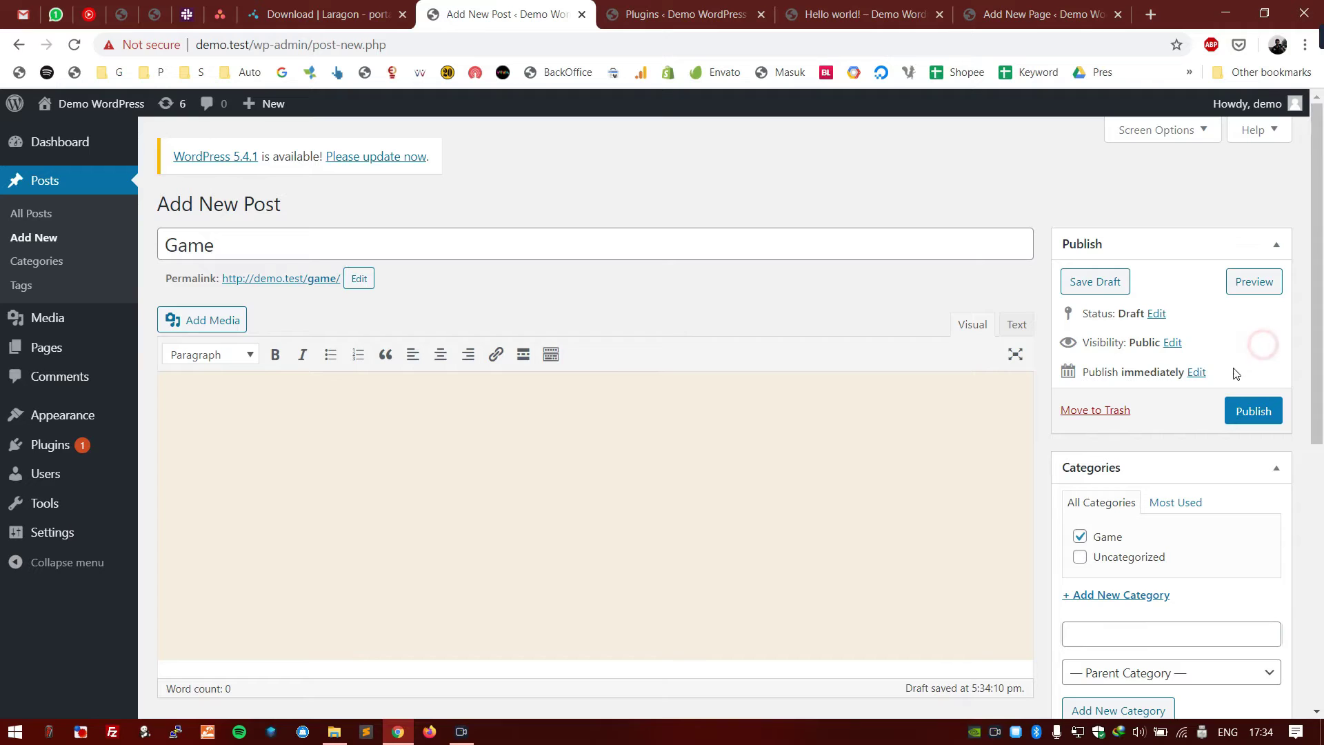
{"action": "left_click", "coordinate": [1197, 372]}
{"action": "left_click_drag", "start_coordinate": [1142, 398], "coordinate": [1158, 419]}
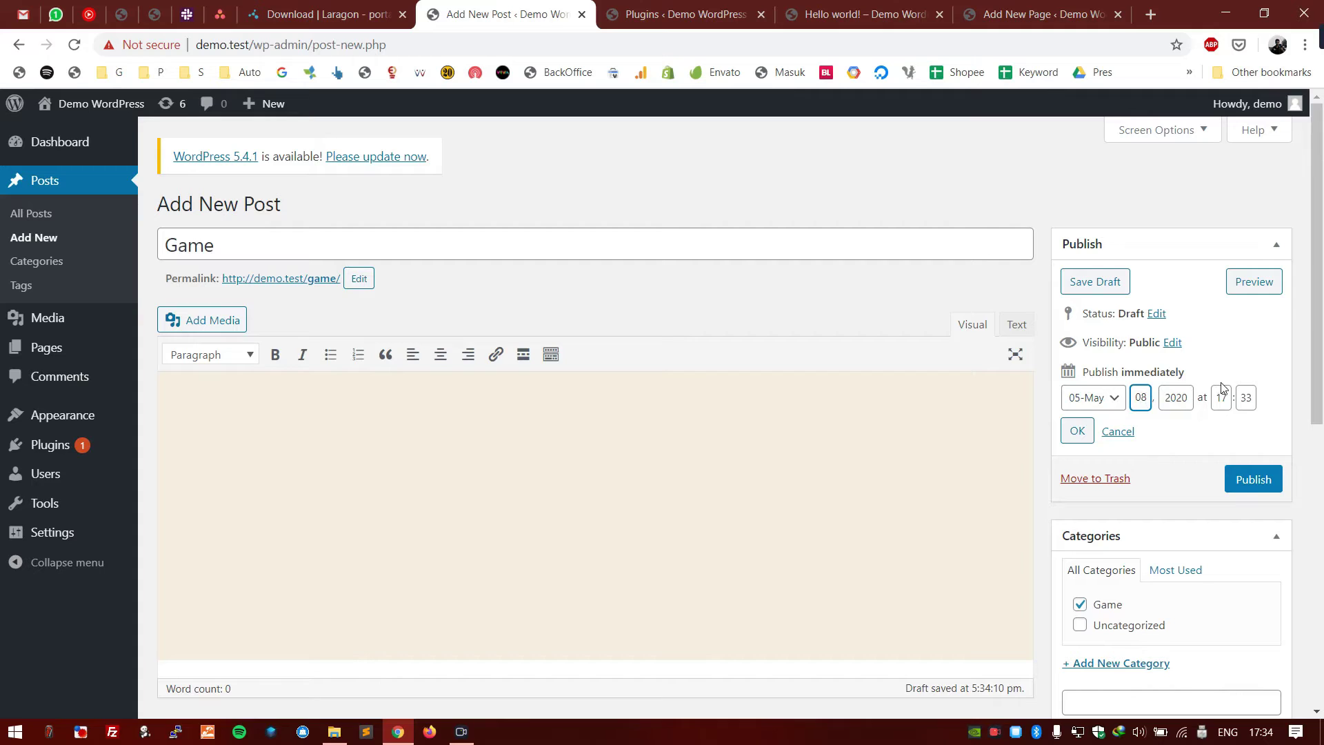
{"action": "left_click_drag", "start_coordinate": [1223, 392], "coordinate": [1240, 393]}
{"action": "type", "text": "10"}
{"action": "left_click", "coordinate": [1198, 433]}
{"action": "left_click", "coordinate": [1086, 432]}
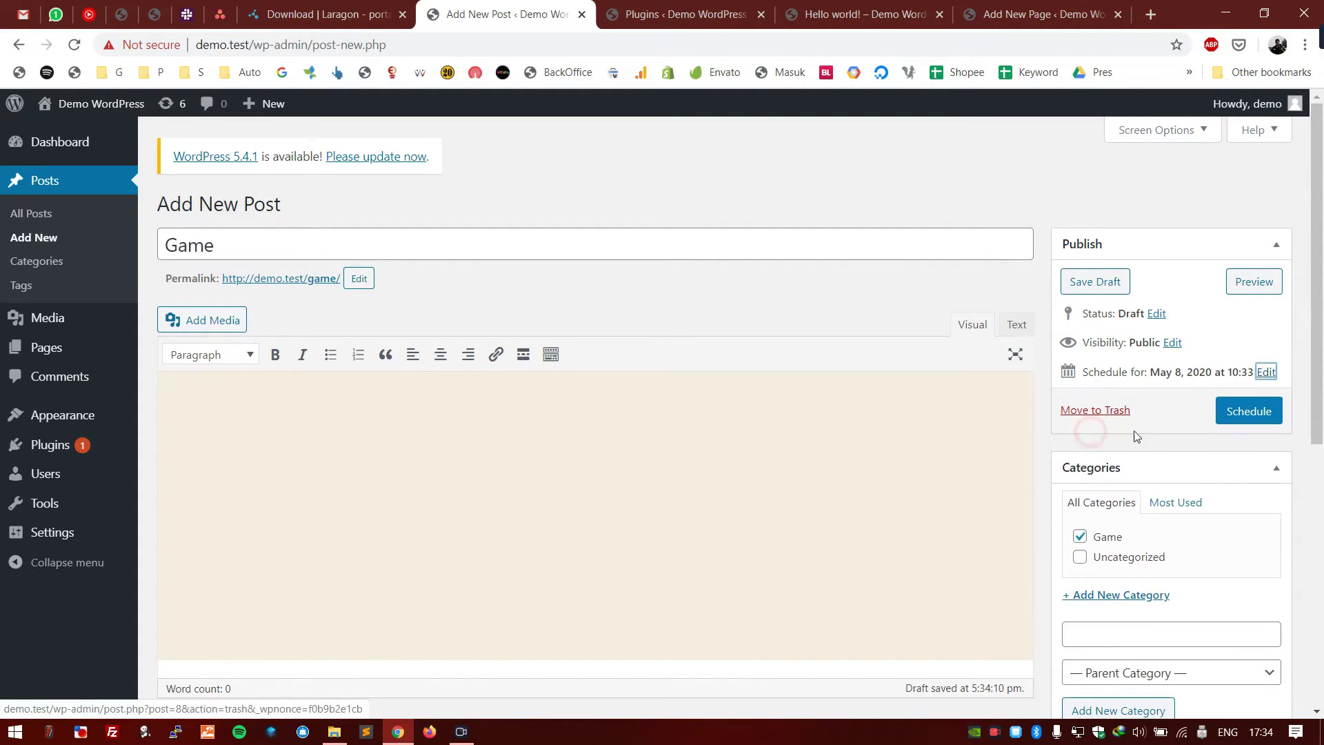
{"action": "left_click", "coordinate": [1245, 414]}
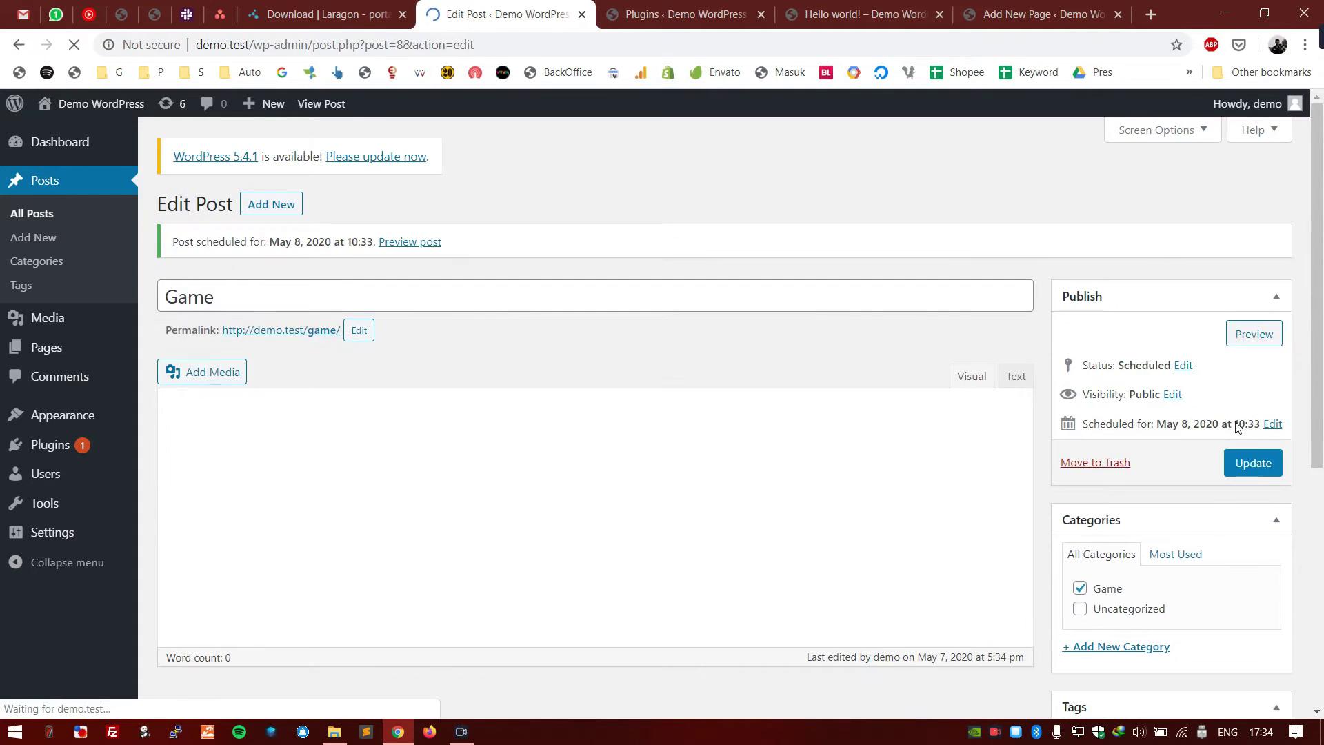
- Tag the Game post with game
{"action": "scroll", "coordinate": [1235, 429], "scroll_direction": "down", "scroll_amount": 6}
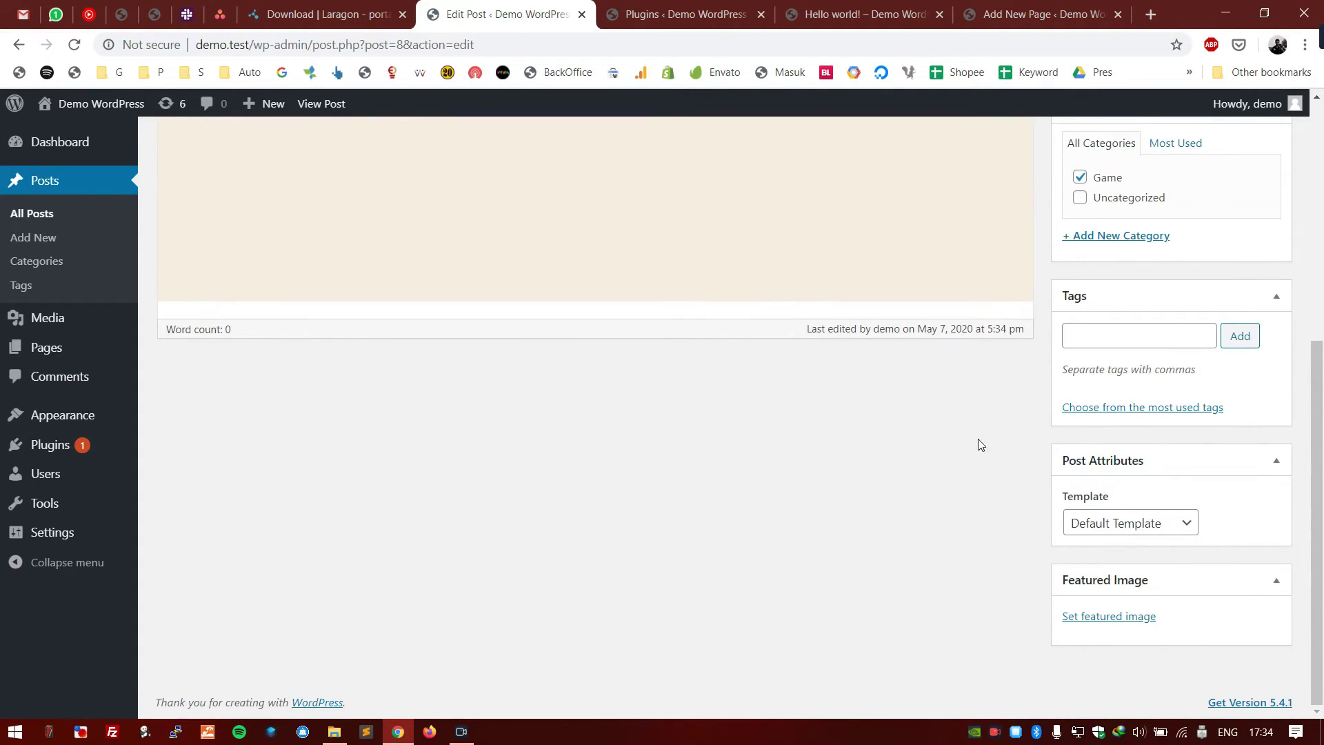
{"action": "left_click", "coordinate": [1136, 340]}
{"action": "type", "text": "game"}
{"action": "left_click", "coordinate": [1241, 335]}
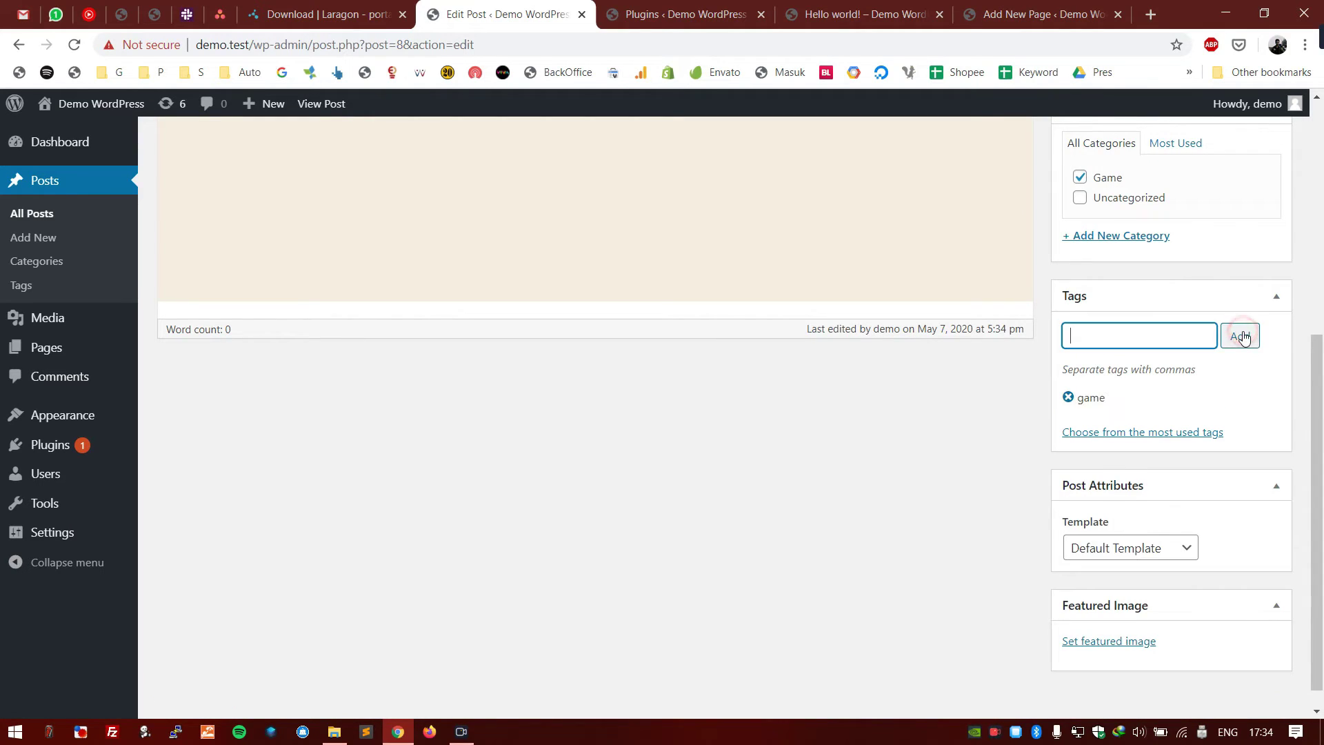
- Open the featured image chooser twice and close it without setting an image
{"action": "scroll", "coordinate": [1272, 414], "scroll_direction": "down", "scroll_amount": 1}
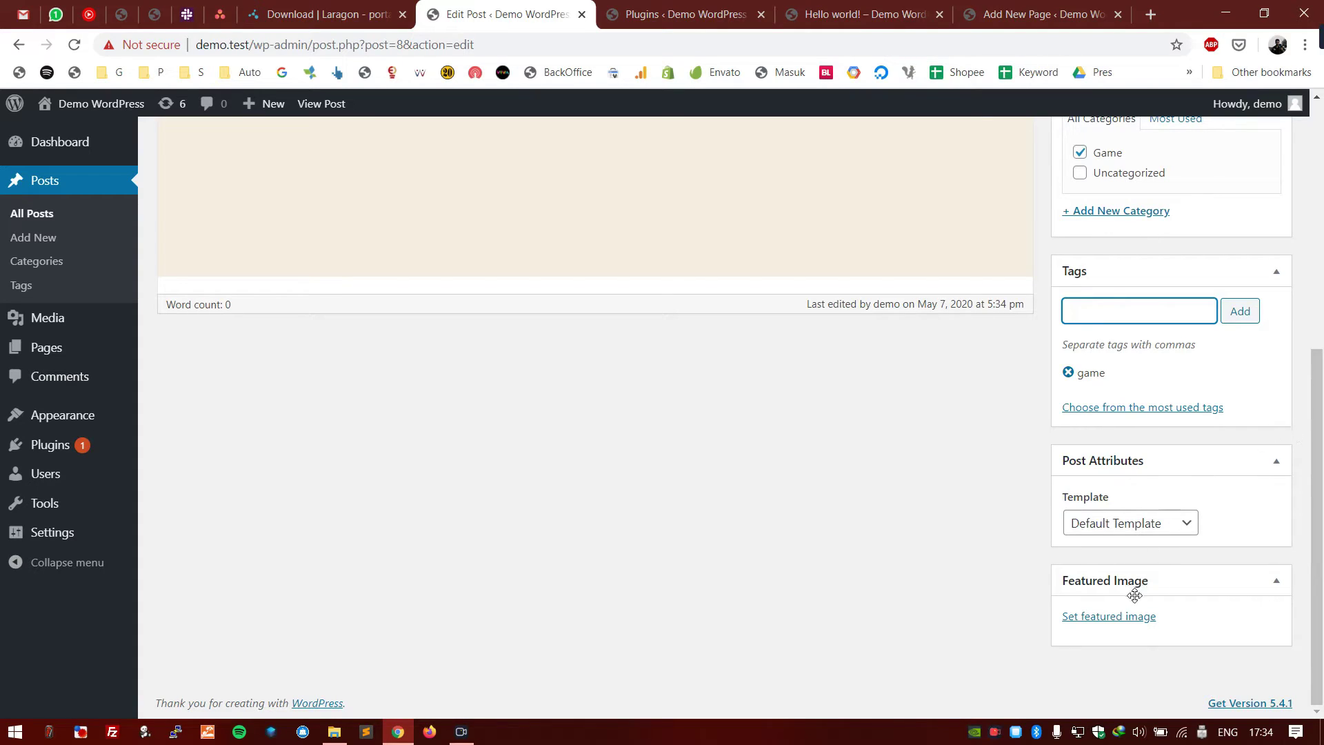
{"action": "left_click", "coordinate": [1103, 618]}
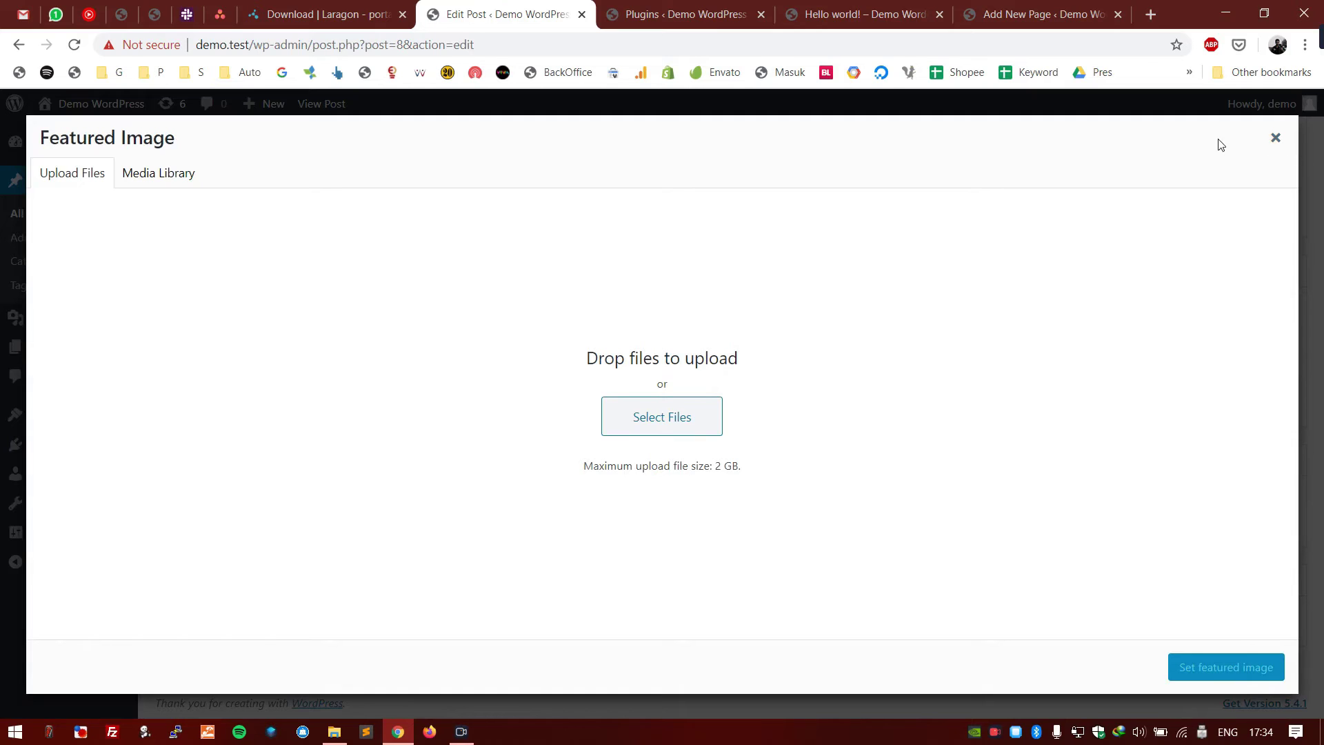
{"action": "left_click", "coordinate": [1275, 143]}
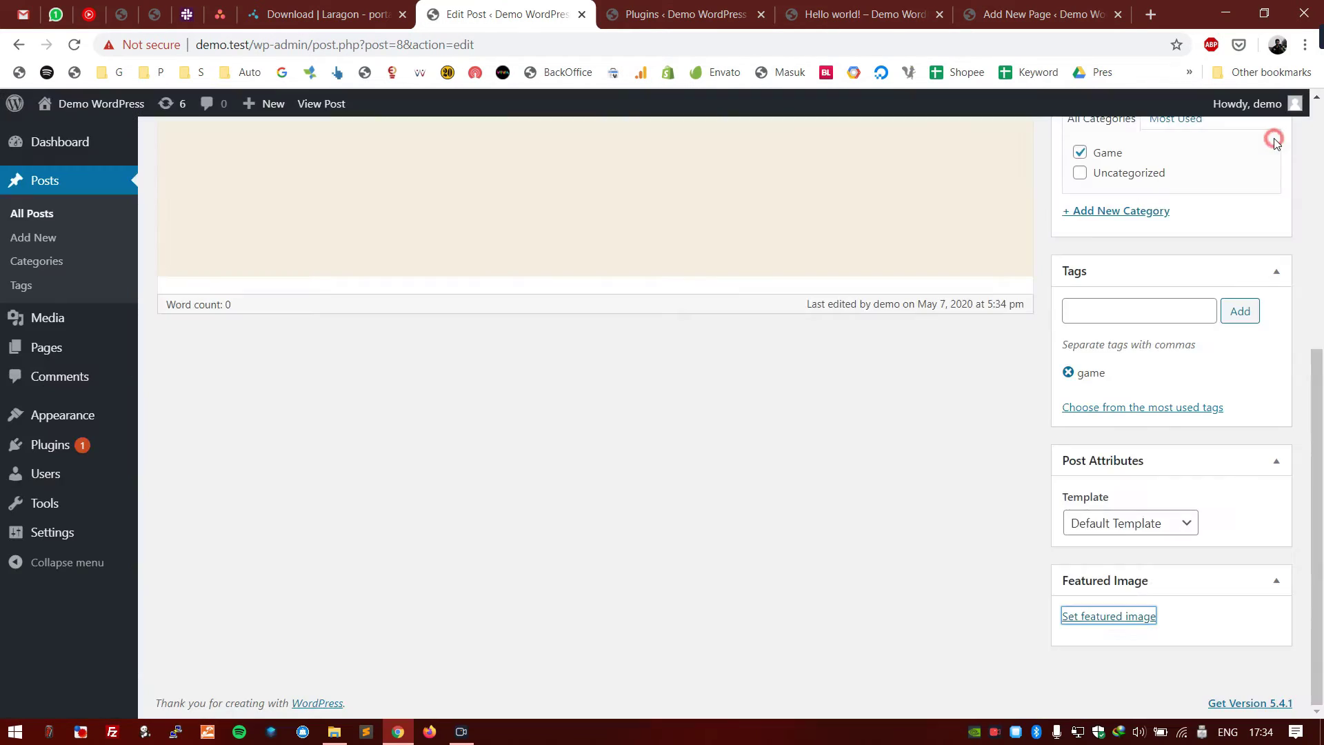
{"action": "scroll", "coordinate": [855, 469], "scroll_direction": "up", "scroll_amount": 10}
{"action": "left_click", "coordinate": [722, 522]}
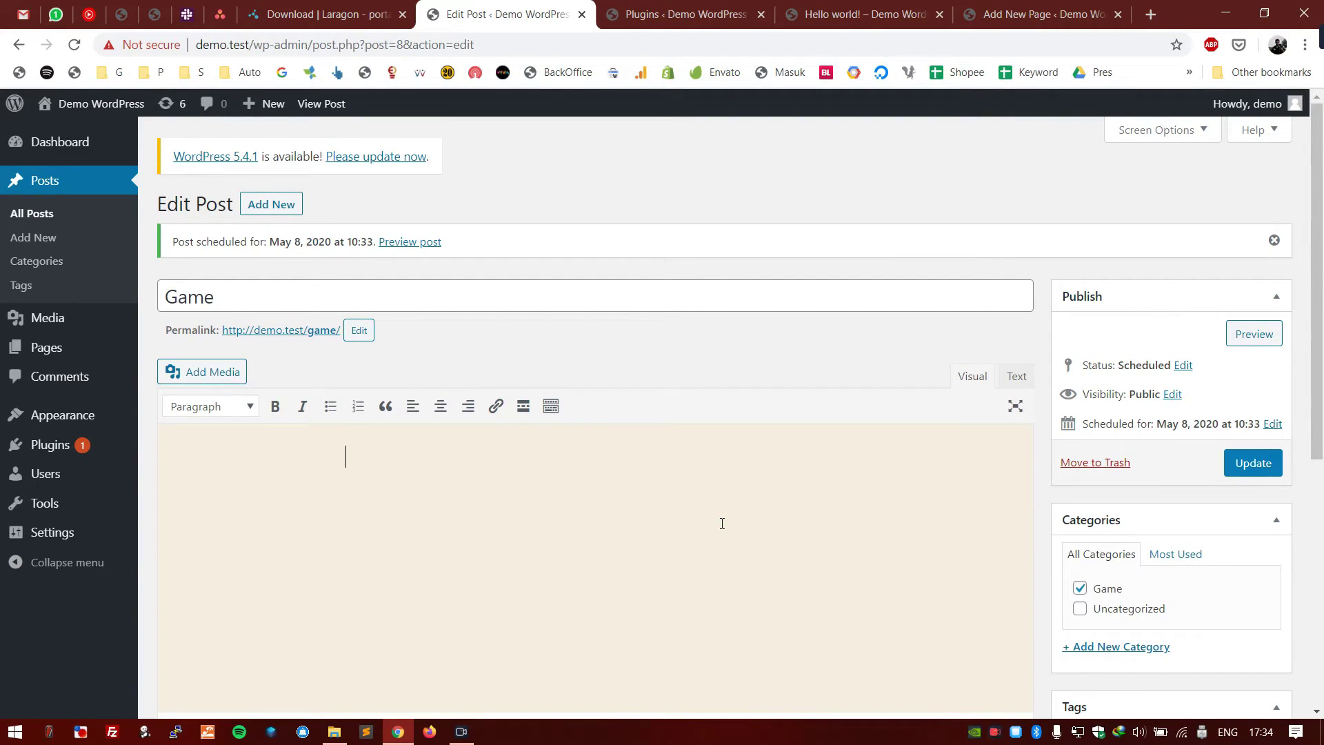
{"action": "scroll", "coordinate": [1028, 543], "scroll_direction": "down", "scroll_amount": 6}
{"action": "left_click", "coordinate": [1108, 617]}
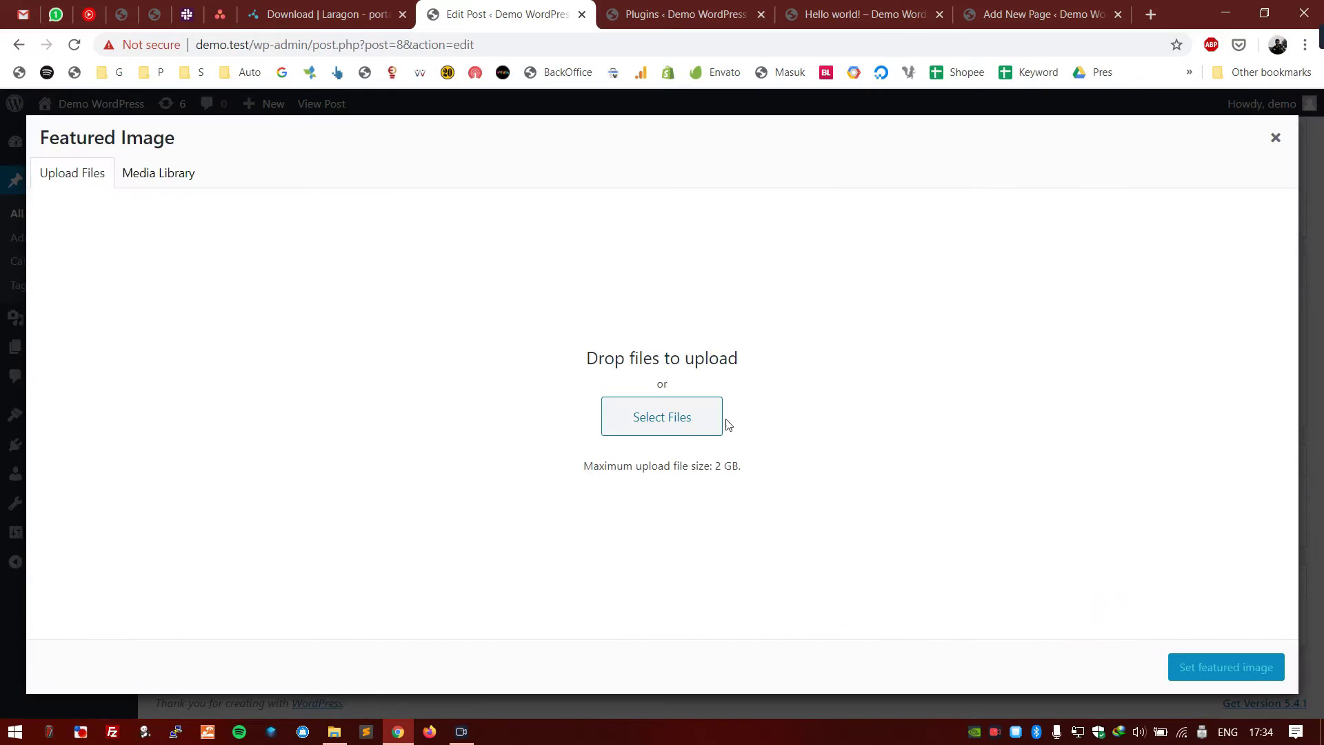
{"action": "left_click", "coordinate": [711, 407]}
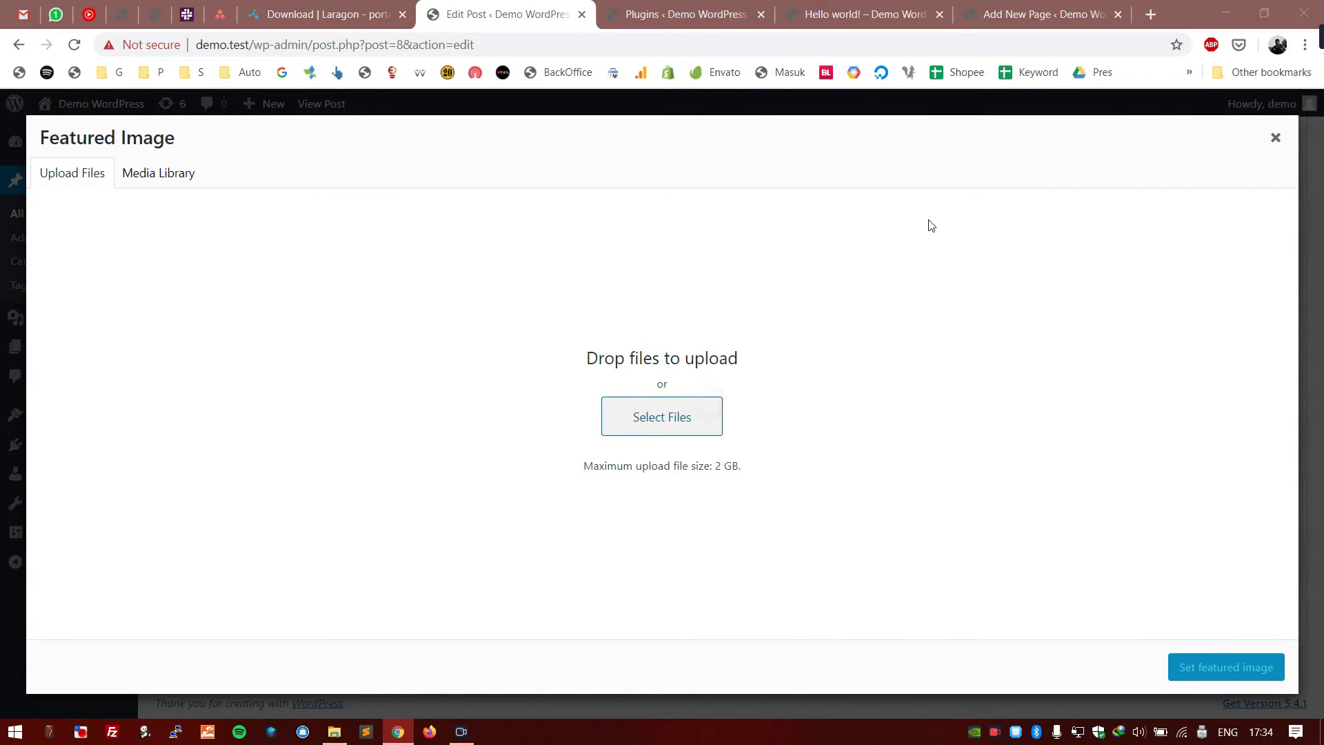
{"action": "left_click", "coordinate": [771, 94]}
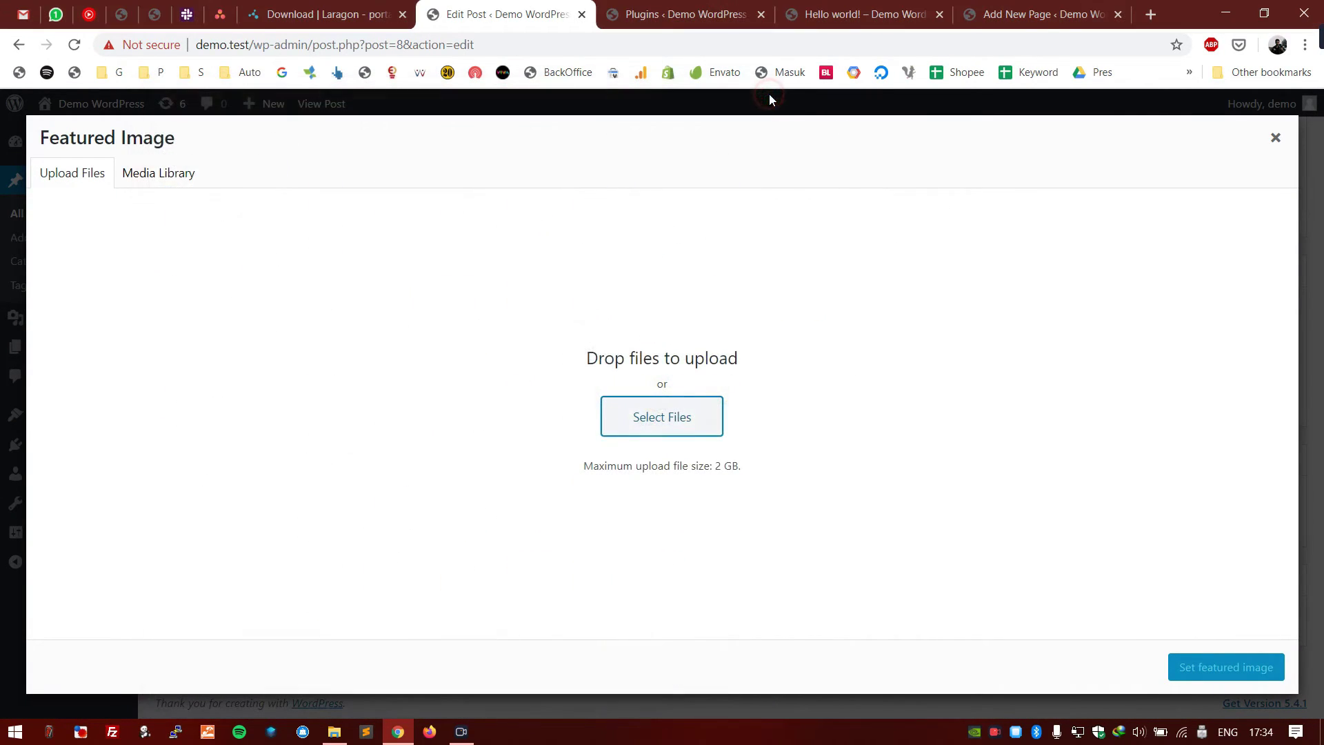
{"action": "left_click", "coordinate": [1273, 141]}
{"action": "scroll", "coordinate": [1241, 276], "scroll_direction": "up", "scroll_amount": 6}
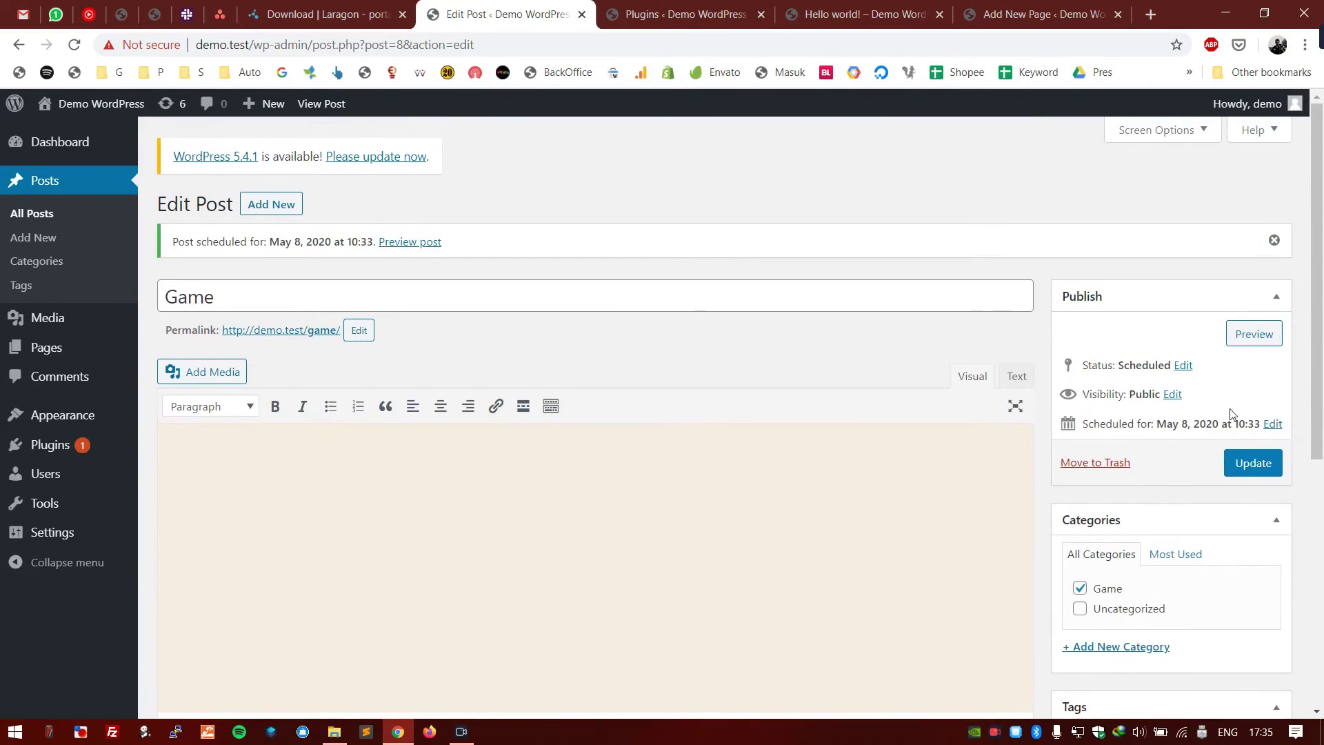
- Update the Game post, view it live in a new tab, then open Posts > Categories
{"action": "left_click", "coordinate": [1253, 462]}
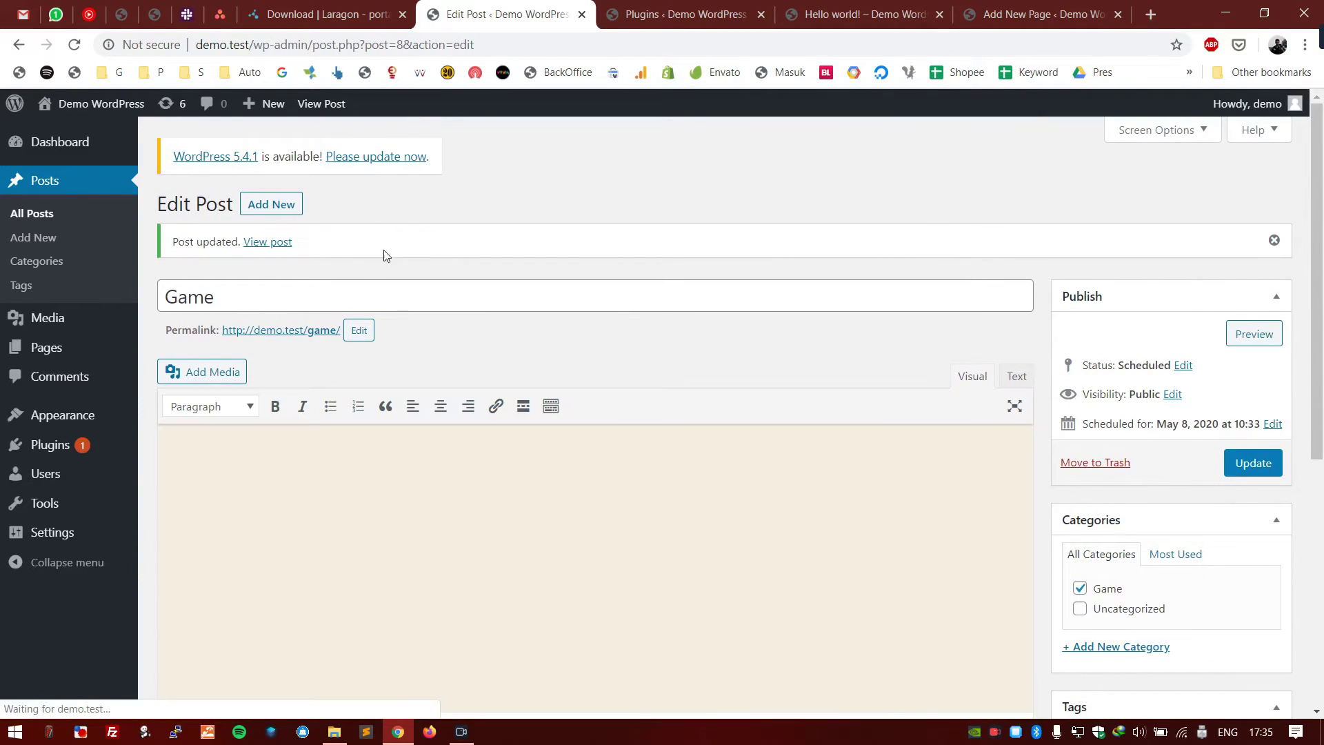
{"action": "left_click", "coordinate": [279, 243], "text": "ctrl"}
{"action": "left_click", "coordinate": [791, 12]}
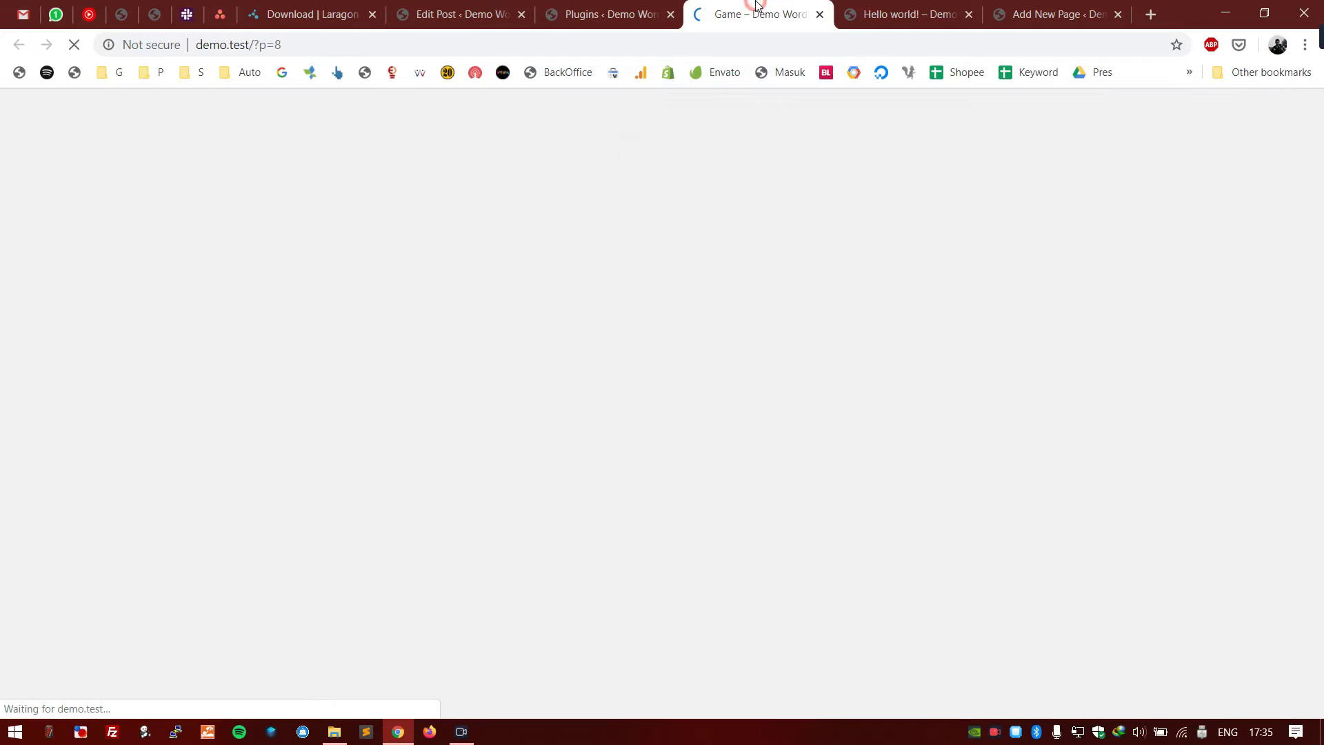
{"action": "scroll", "coordinate": [105, 345], "scroll_direction": "down", "scroll_amount": 6}
{"action": "scroll", "coordinate": [103, 336], "scroll_direction": "up", "scroll_amount": 6}
{"action": "scroll", "coordinate": [104, 336], "scroll_direction": "down", "scroll_amount": 6}
{"action": "scroll", "coordinate": [103, 337], "scroll_direction": "up", "scroll_amount": 6}
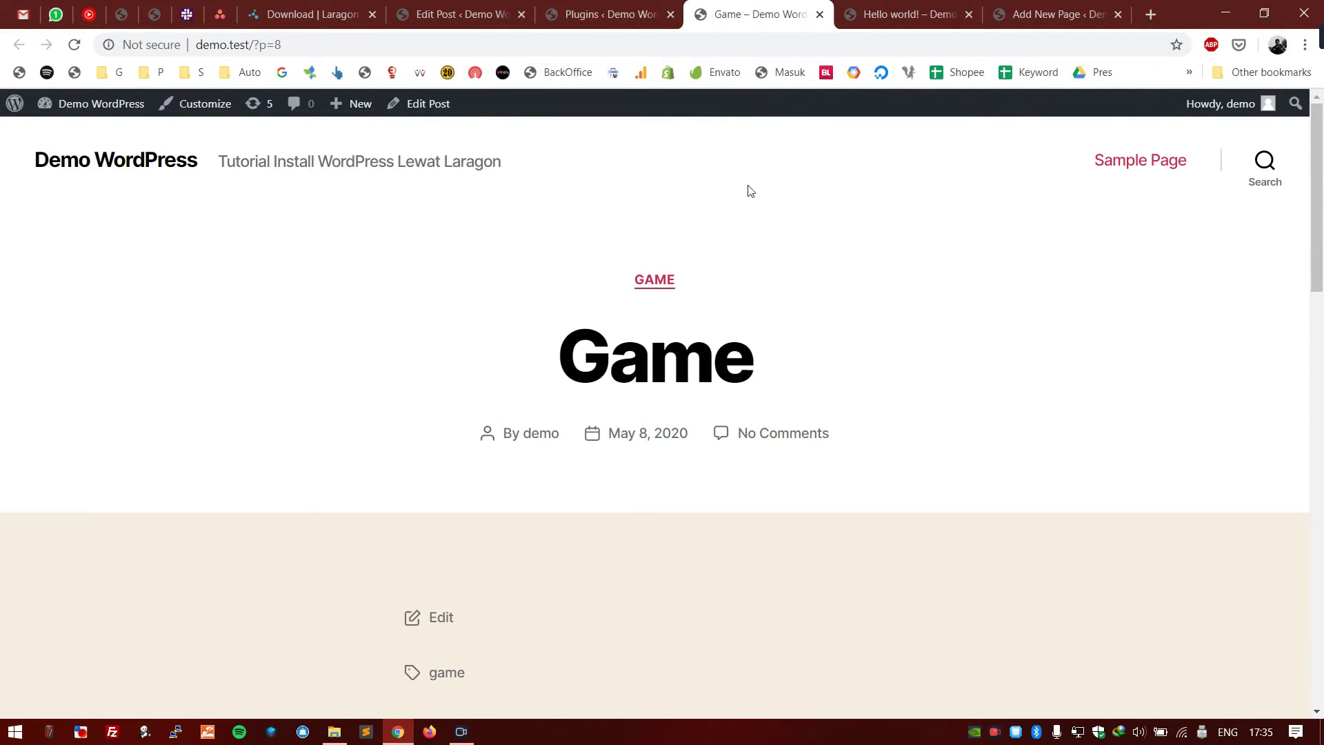
{"action": "left_click", "coordinate": [819, 14]}
{"action": "left_click", "coordinate": [462, 14]}
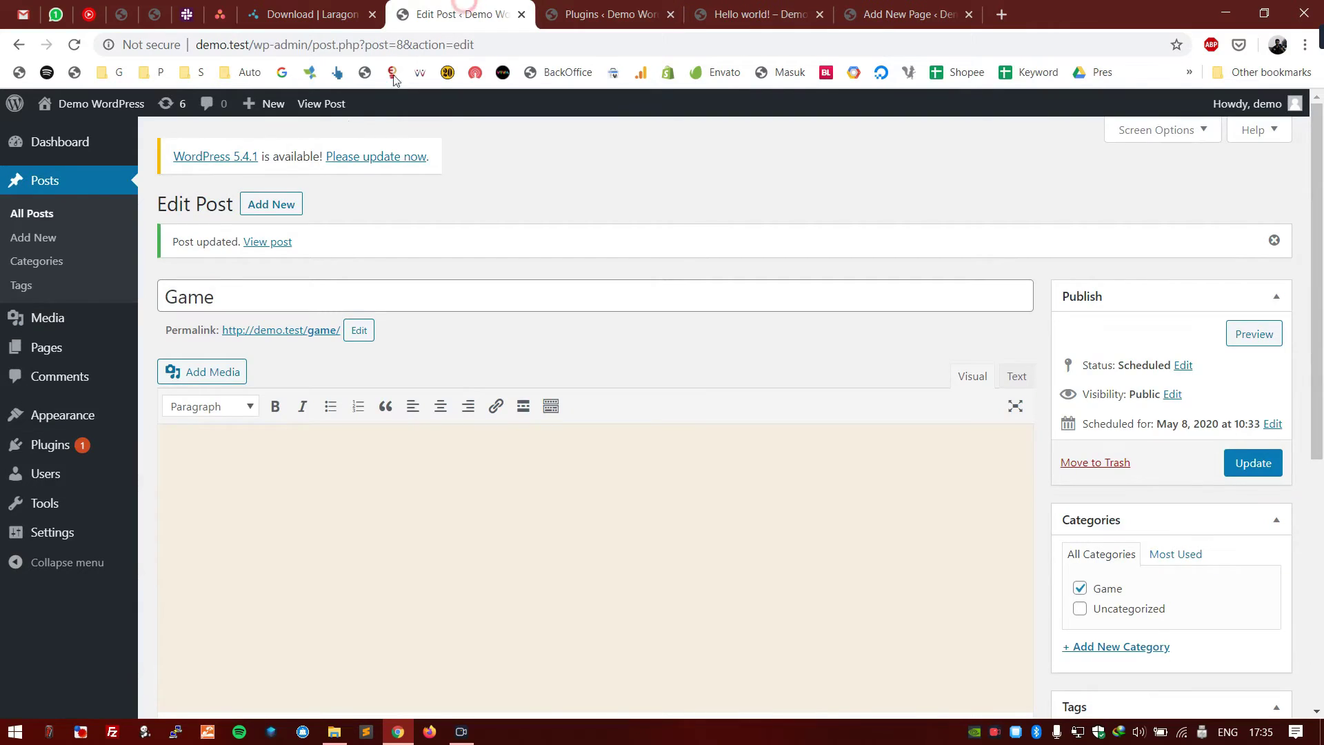
{"action": "left_click", "coordinate": [37, 265]}
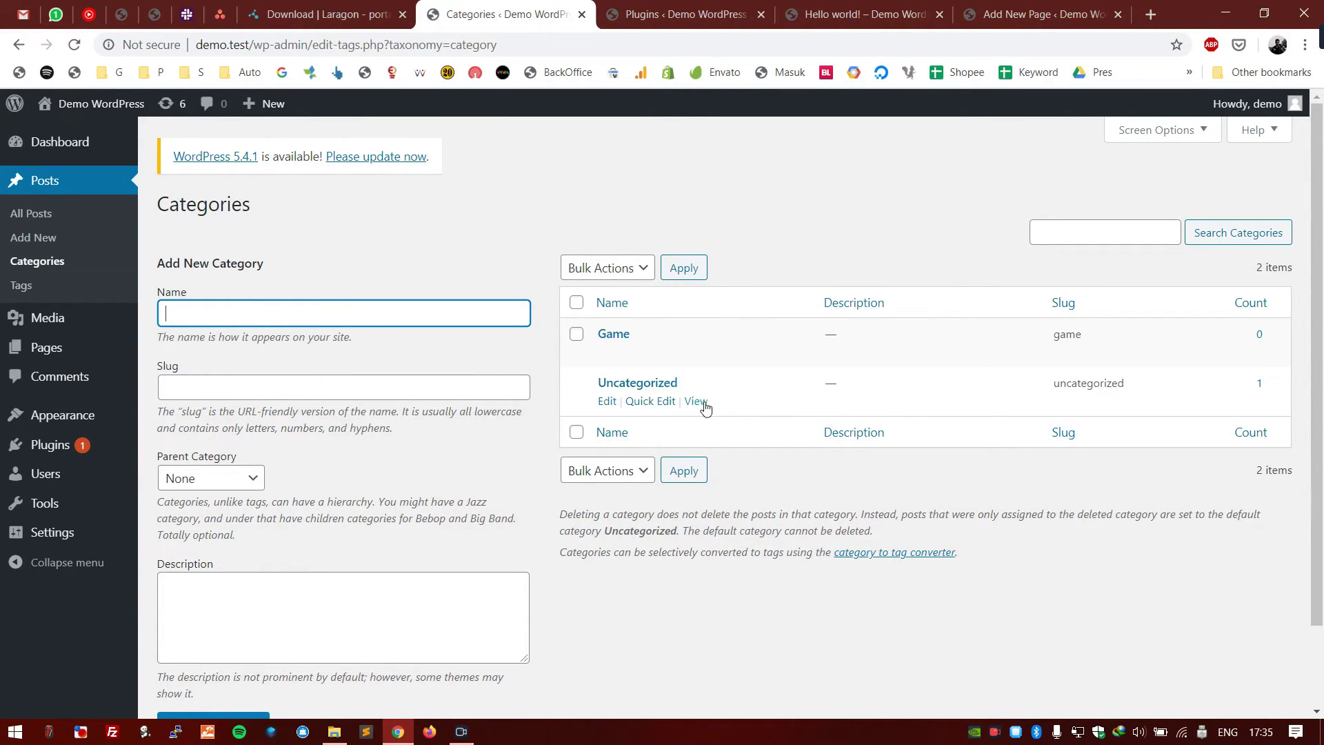
- Rename the Uncategorized category to WordPress with slug wordpress
{"action": "left_click", "coordinate": [793, 14]}
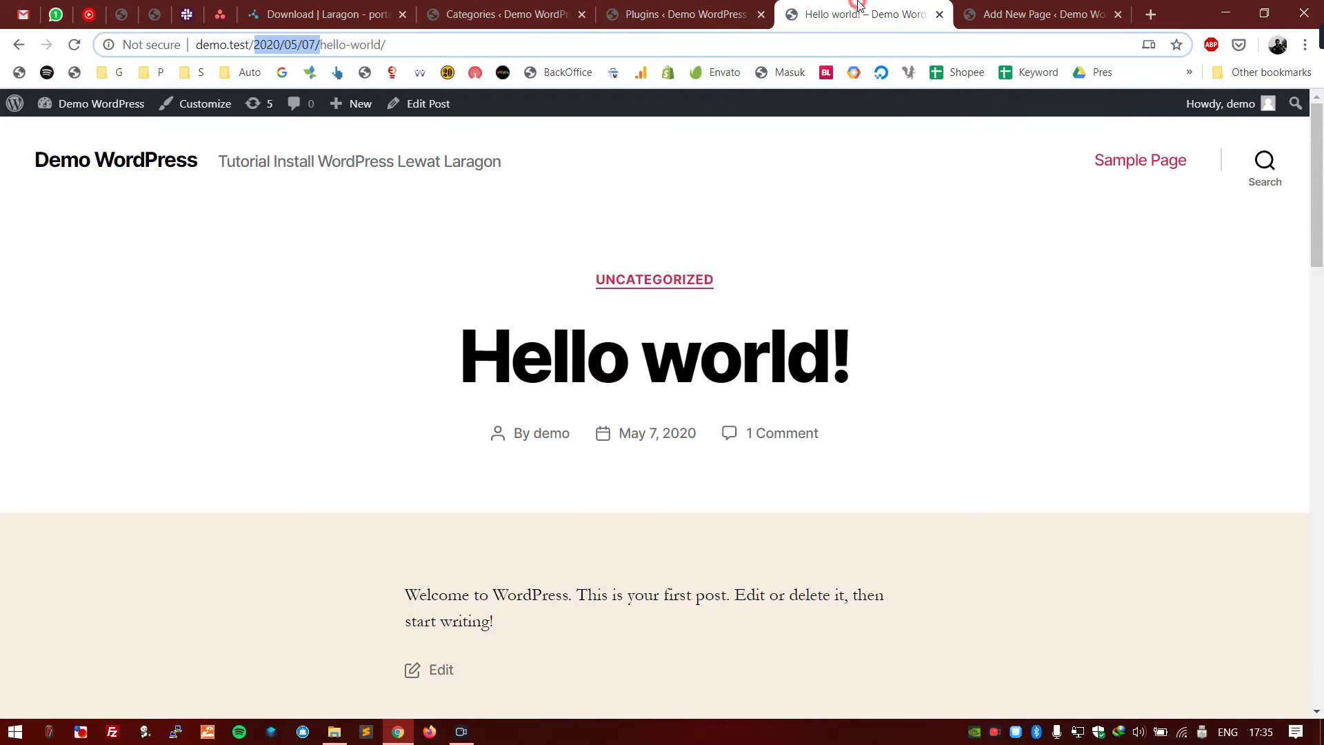
{"action": "left_click_drag", "start_coordinate": [754, 282], "coordinate": [593, 280]}
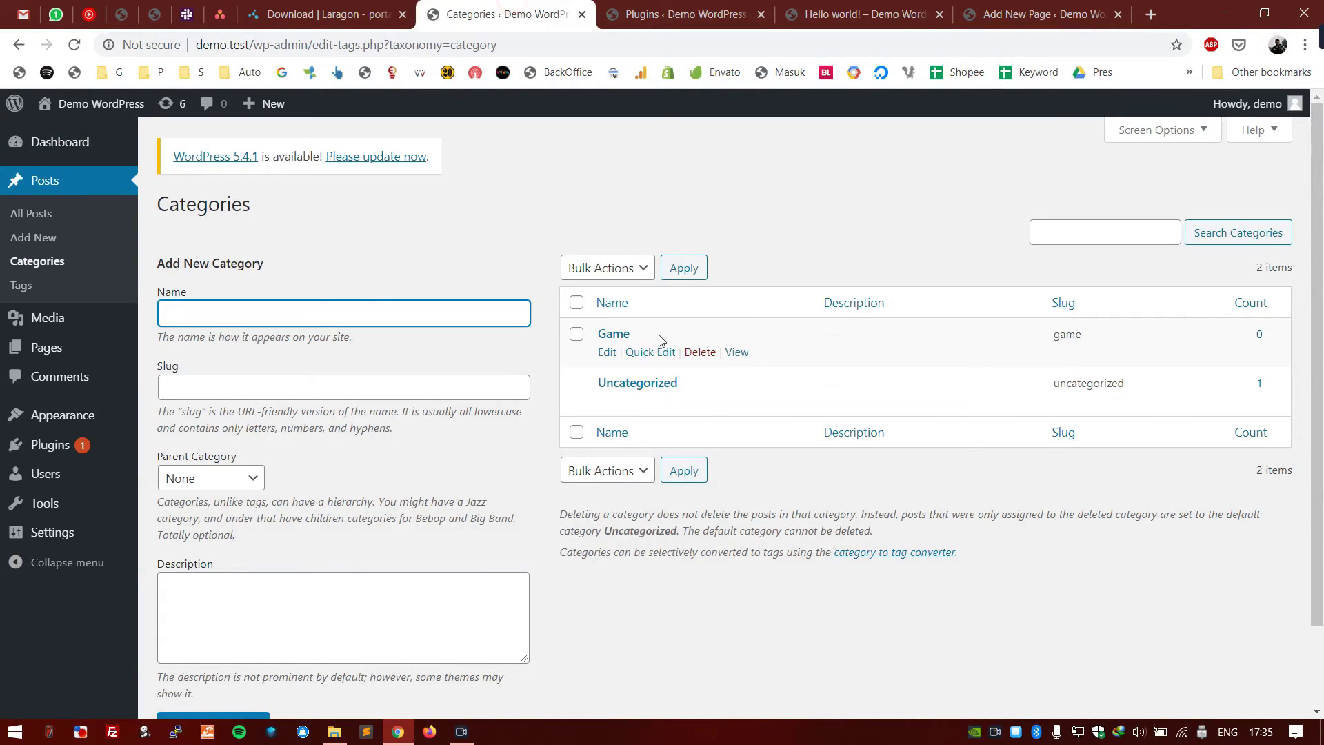
{"action": "left_click", "coordinate": [648, 401]}
{"action": "left_click_drag", "start_coordinate": [764, 412], "coordinate": [575, 397]}
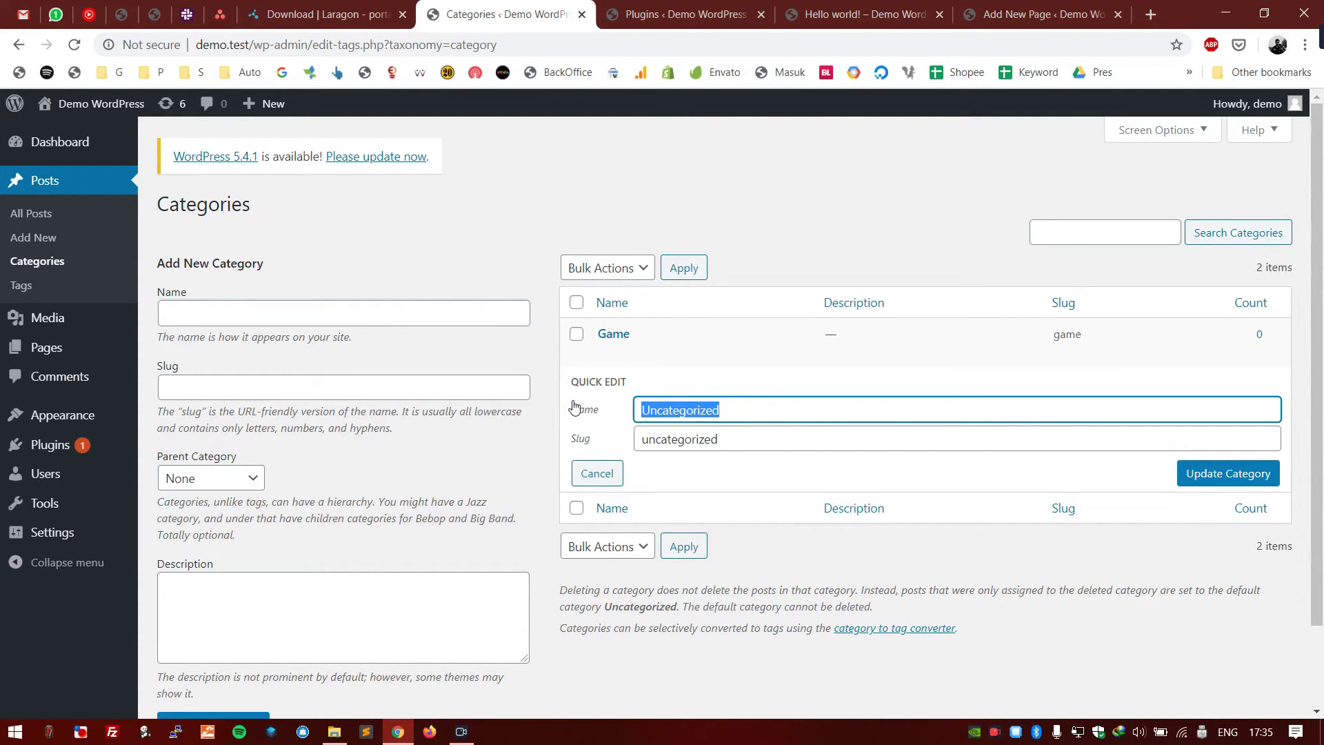
{"action": "type", "text": "WordPress"}
{"action": "key", "text": "ctrl+a"}
{"action": "key", "text": "ctrl+c"}
{"action": "double_click", "coordinate": [680, 439]}
{"action": "key", "text": "ctrl+v"}
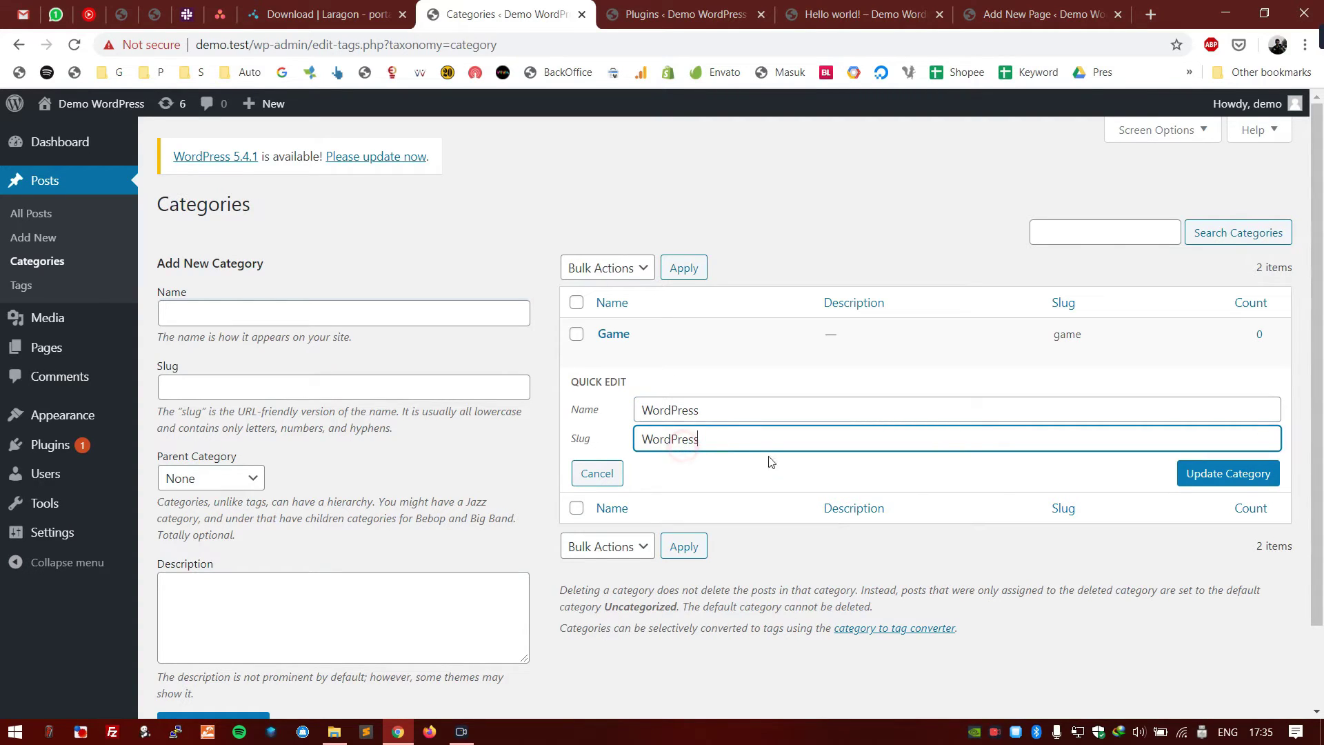
{"action": "left_click", "coordinate": [1179, 473]}
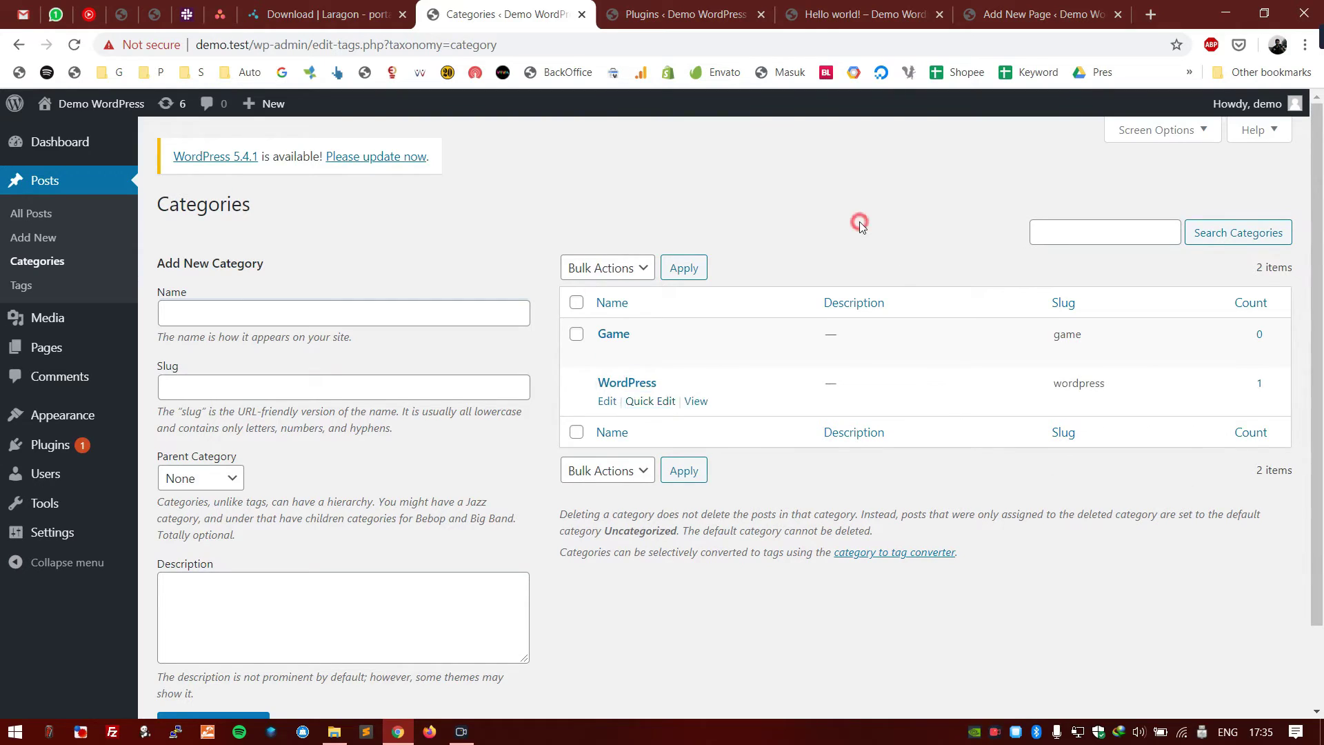
- Reload the Hello world! post, open the site home page, then return to Categories
{"action": "left_click", "coordinate": [862, 13]}
{"action": "key", "text": "F5"}
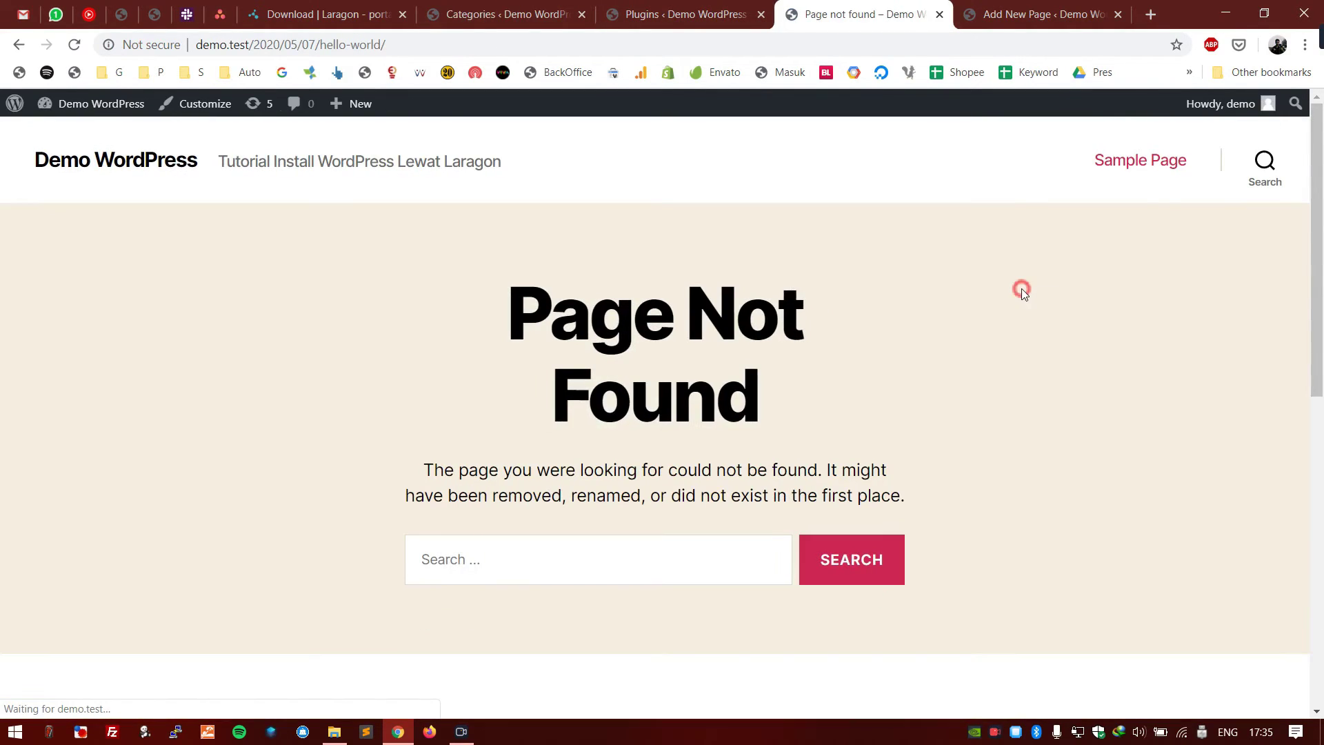
{"action": "left_click", "coordinate": [120, 160]}
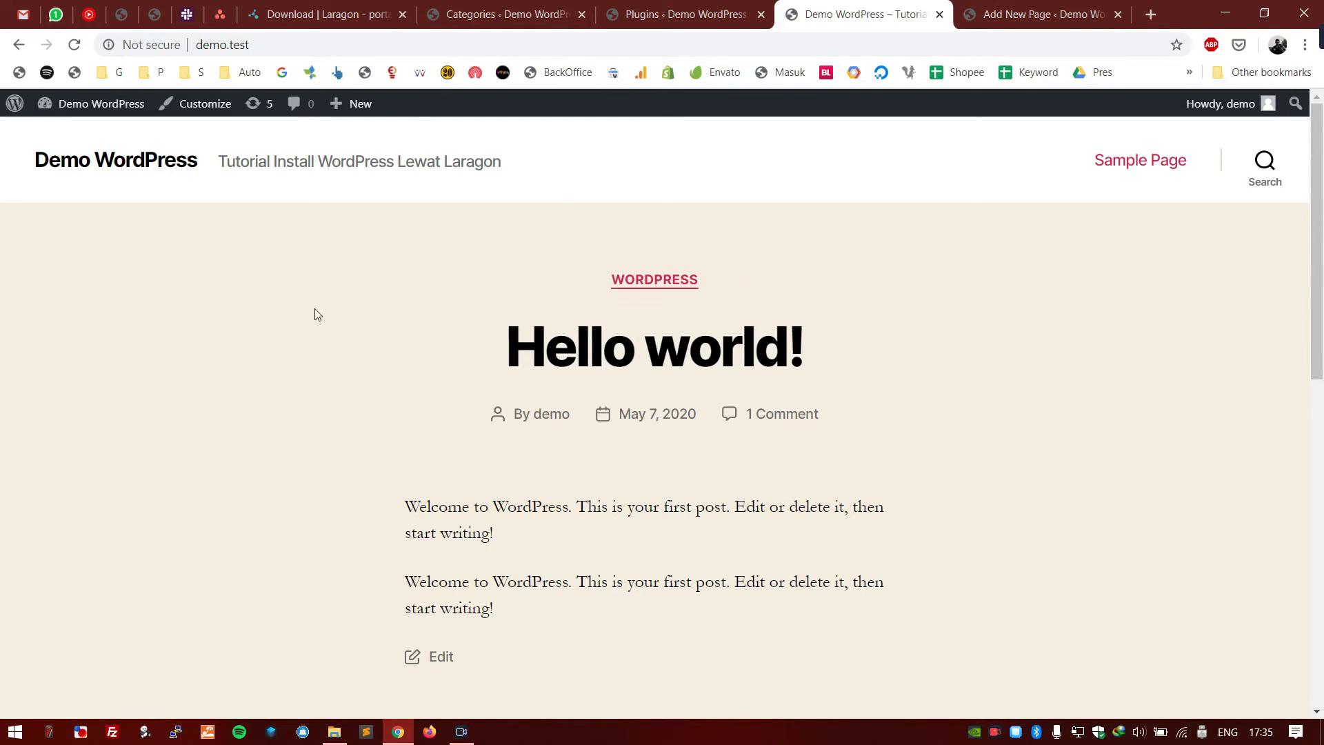
{"action": "left_click", "coordinate": [483, 13]}
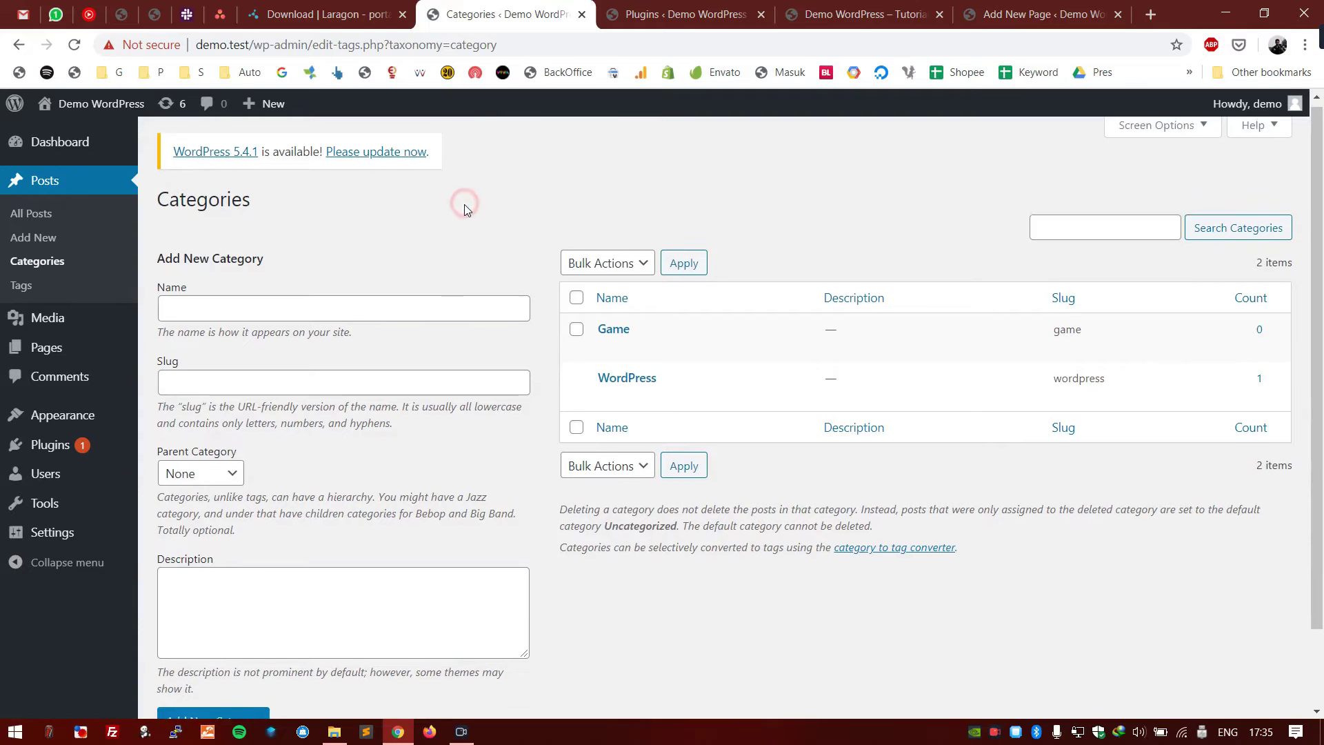
{"action": "scroll", "coordinate": [464, 204], "scroll_direction": "down", "scroll_amount": 2}
- Open Settings > Writing in a new tab, leaving Default Post Category on WordPress
{"action": "mouse_move", "coordinate": [104, 532]}
{"action": "middle_click", "coordinate": [189, 513]}
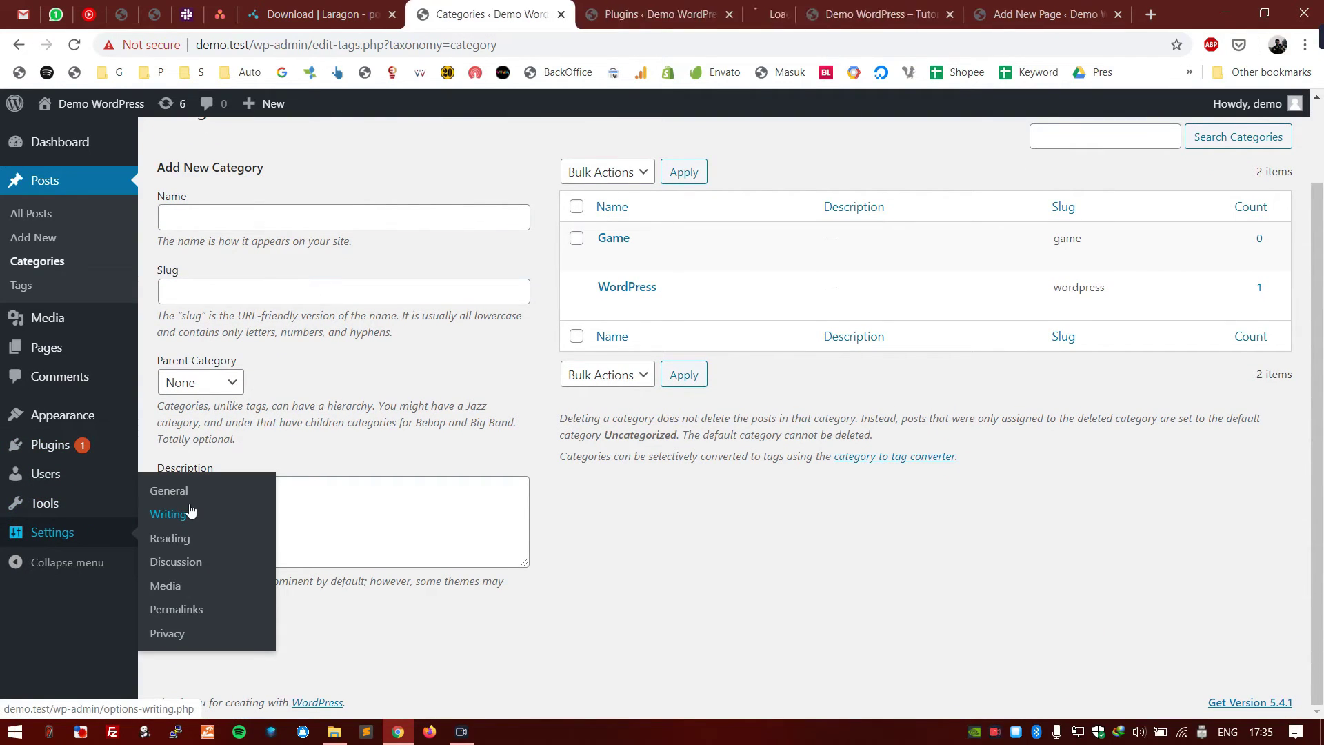
{"action": "left_click", "coordinate": [758, 14]}
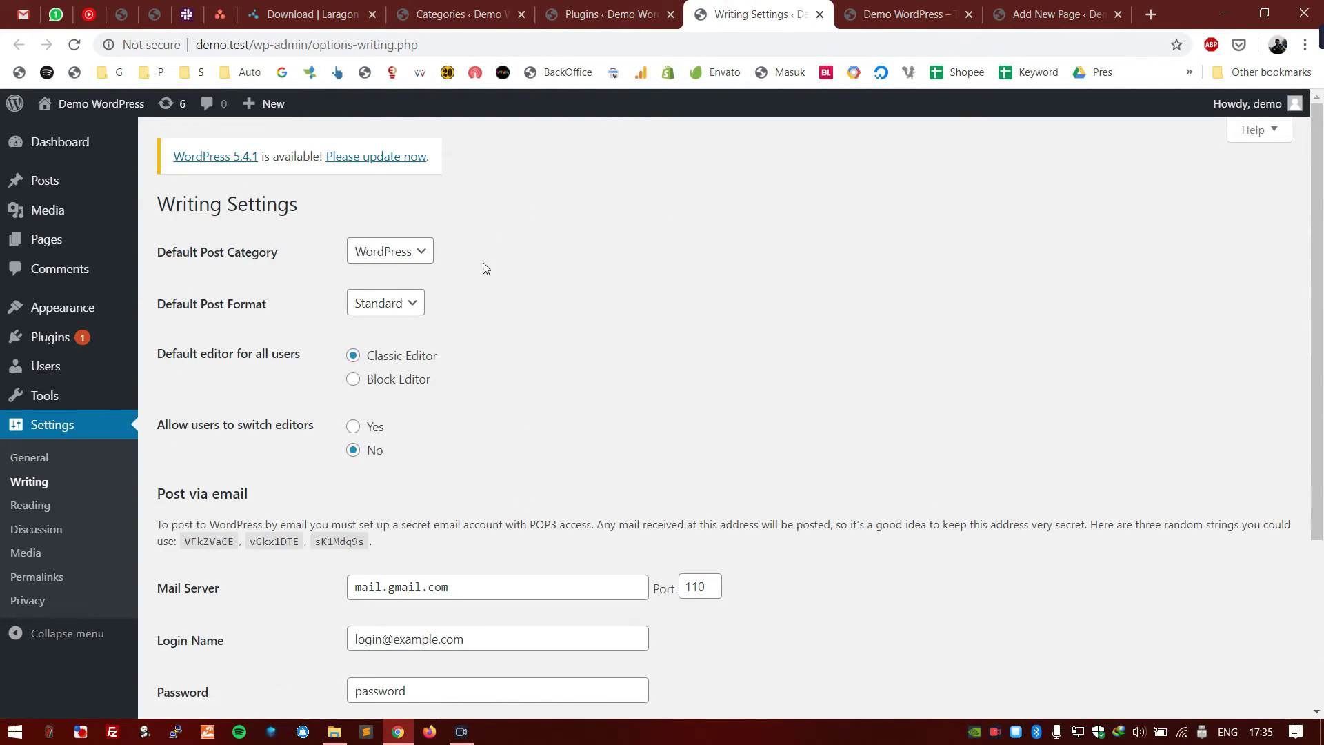
{"action": "left_click", "coordinate": [397, 254]}
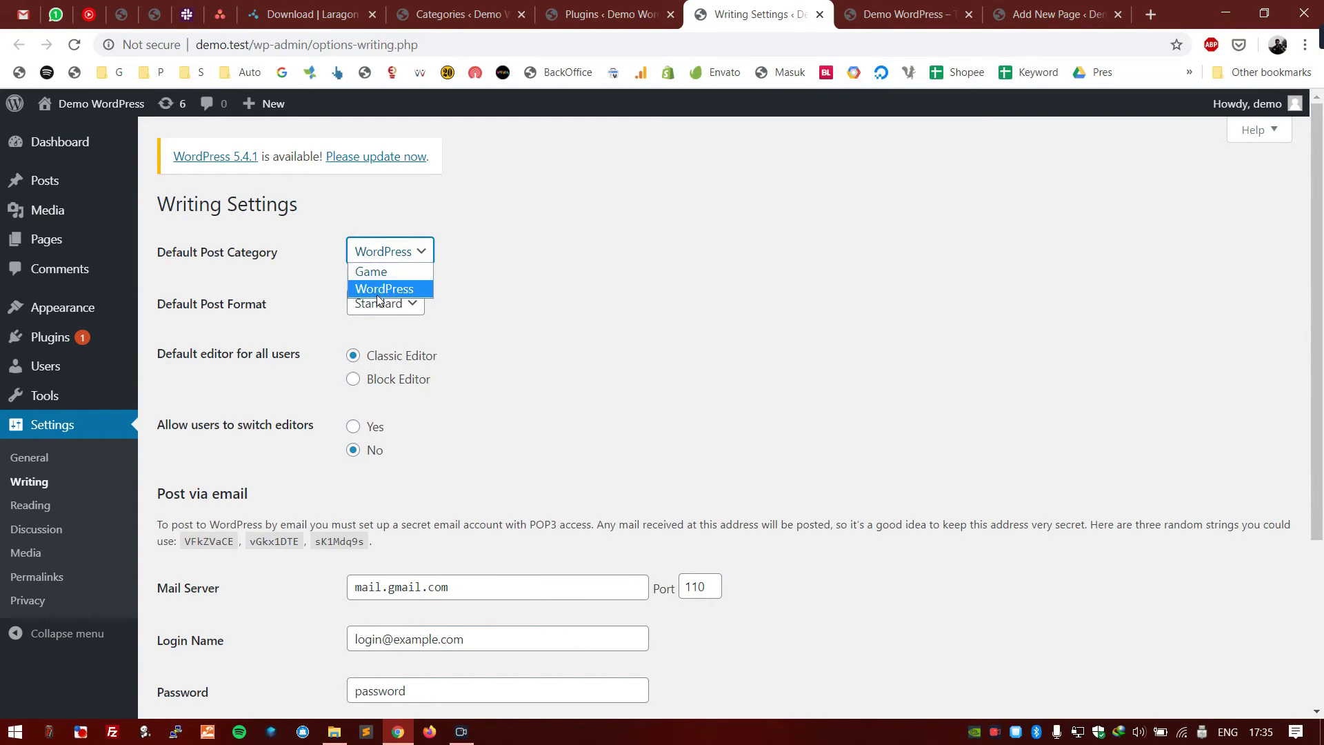
{"action": "left_click", "coordinate": [459, 14]}
{"action": "left_click", "coordinate": [459, 14]}
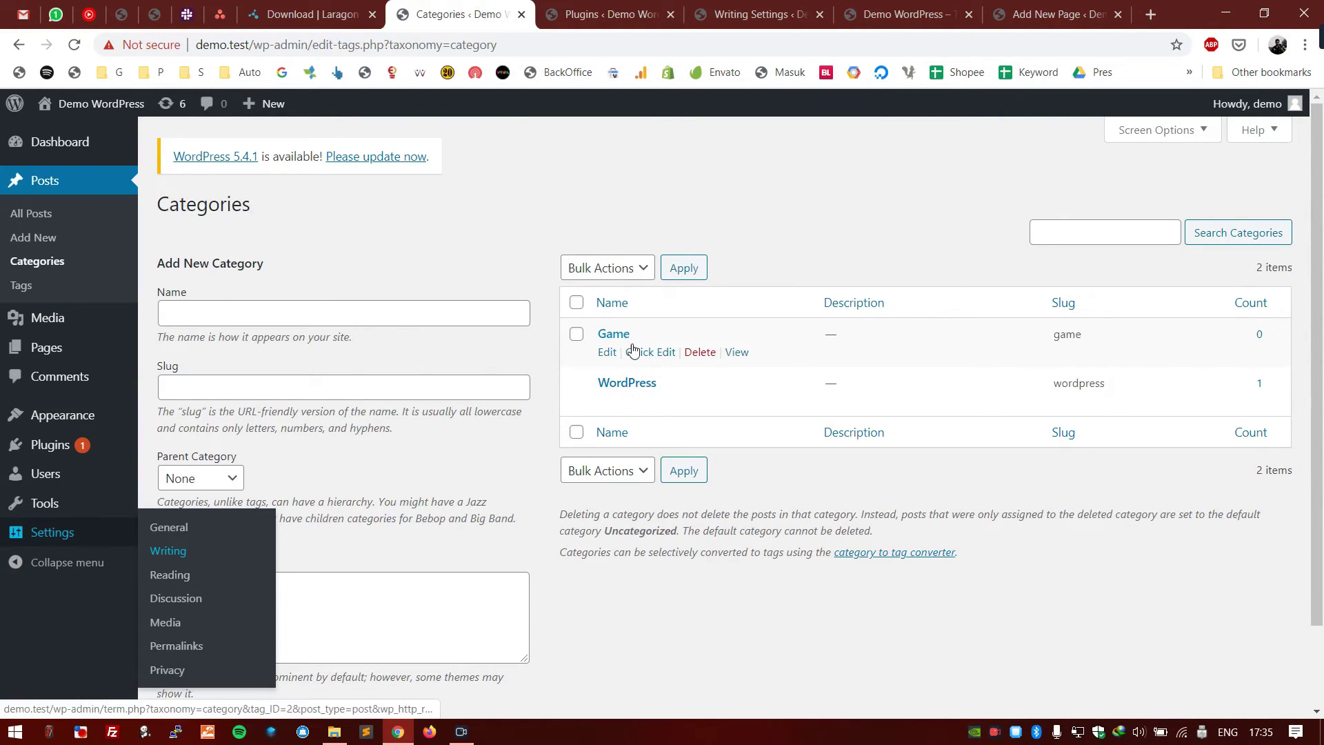
{"action": "left_click", "coordinate": [755, 13]}
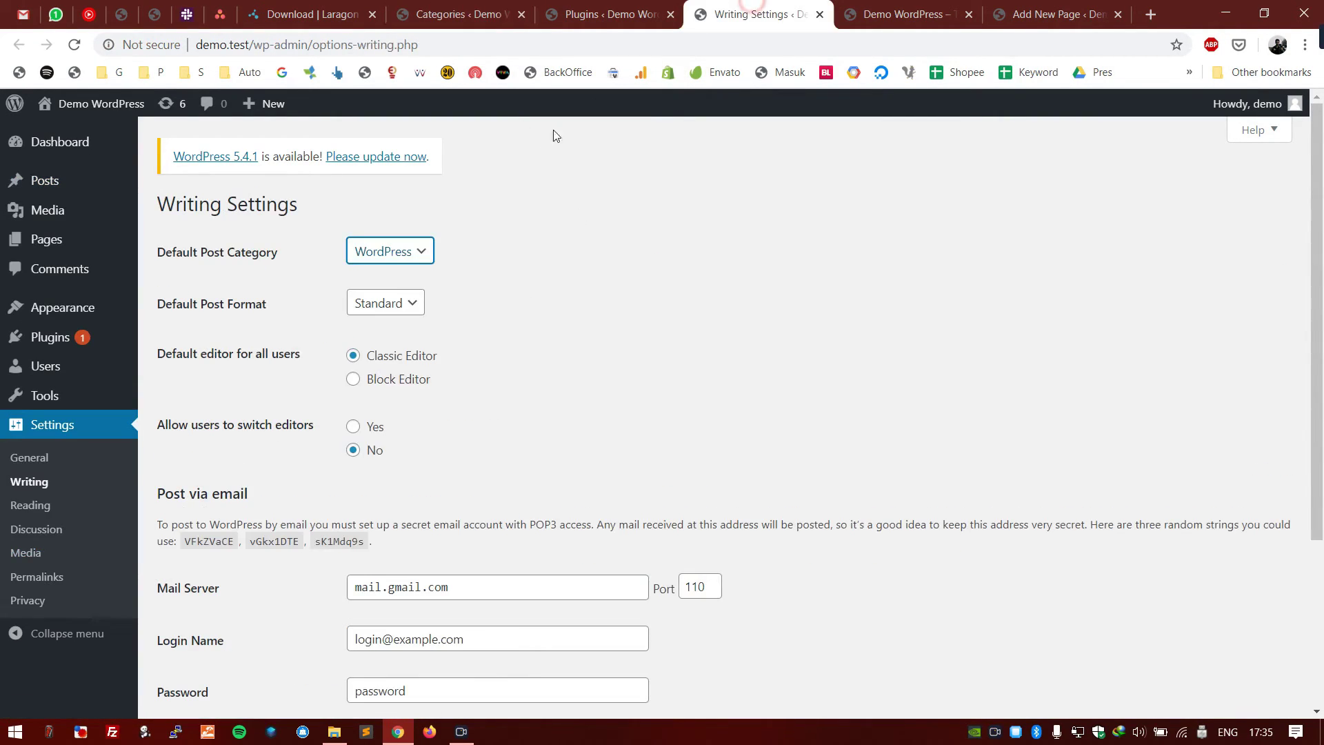
- Try Game as default post and mail category, then set both back to WordPress
{"action": "left_click", "coordinate": [406, 251]}
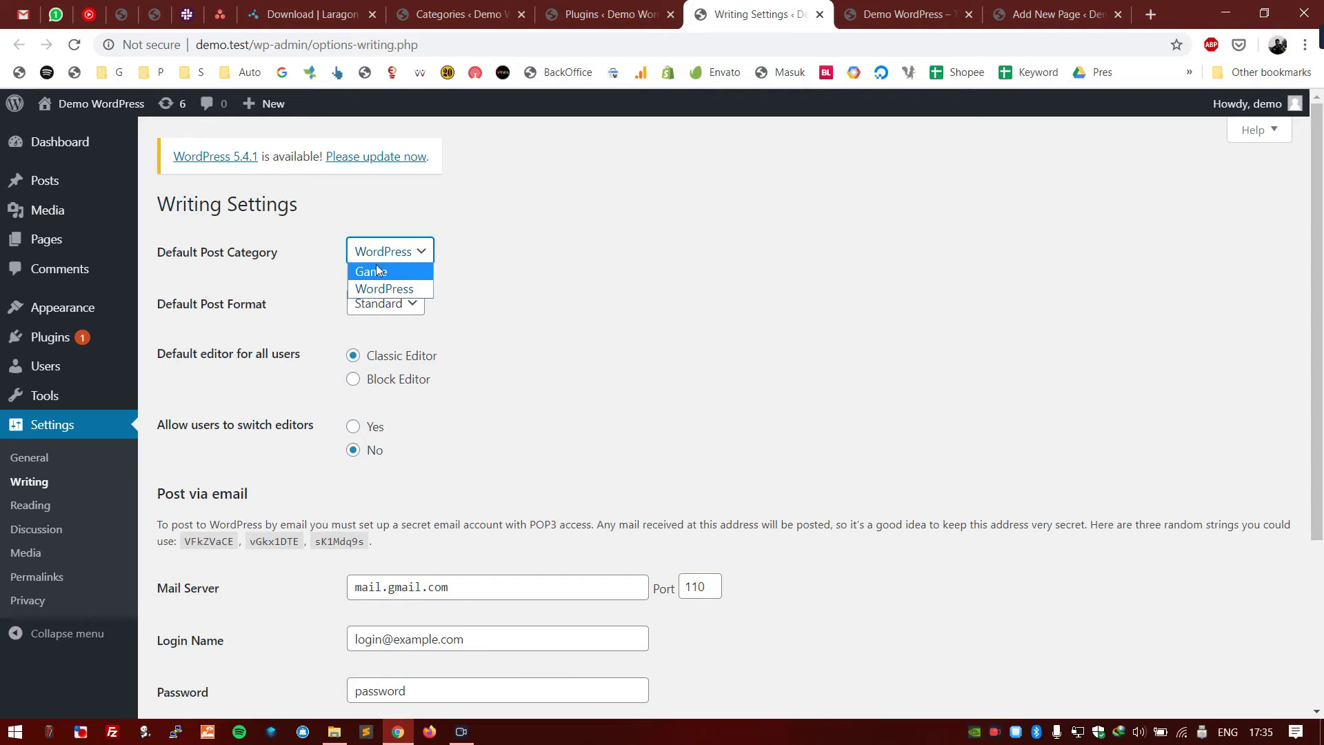
{"action": "left_click", "coordinate": [403, 275]}
{"action": "left_click", "coordinate": [420, 253]}
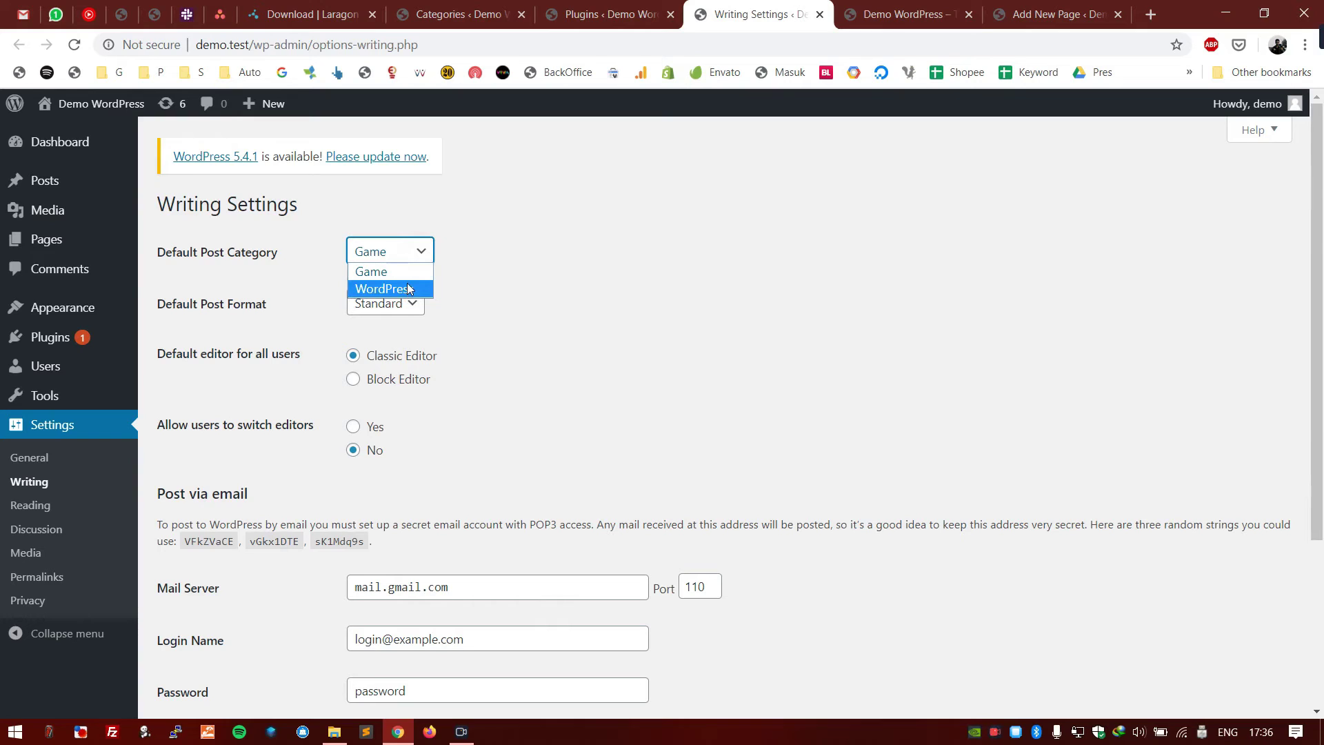
{"action": "left_click", "coordinate": [409, 288]}
{"action": "scroll", "coordinate": [541, 285], "scroll_direction": "down", "scroll_amount": 3}
{"action": "left_click", "coordinate": [411, 507]}
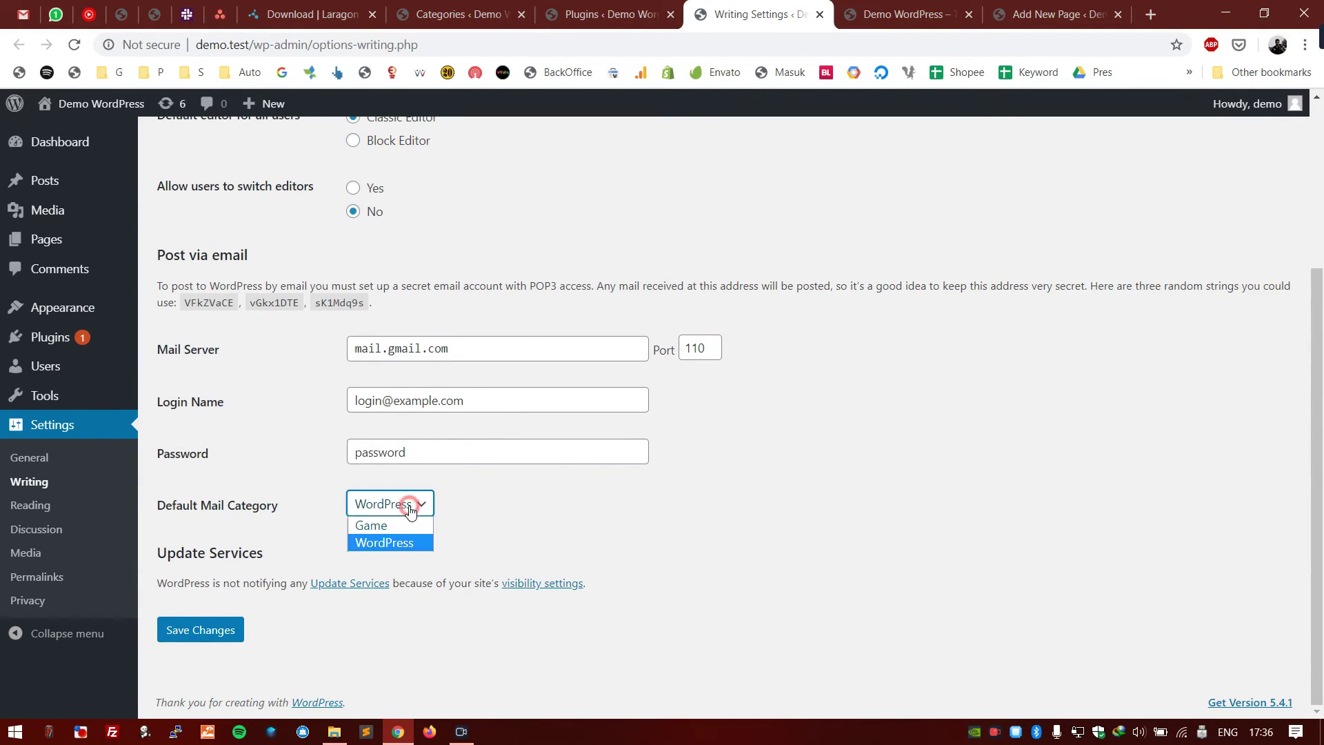
{"action": "left_click", "coordinate": [412, 525]}
{"action": "left_click", "coordinate": [419, 504]}
{"action": "left_click", "coordinate": [416, 542]}
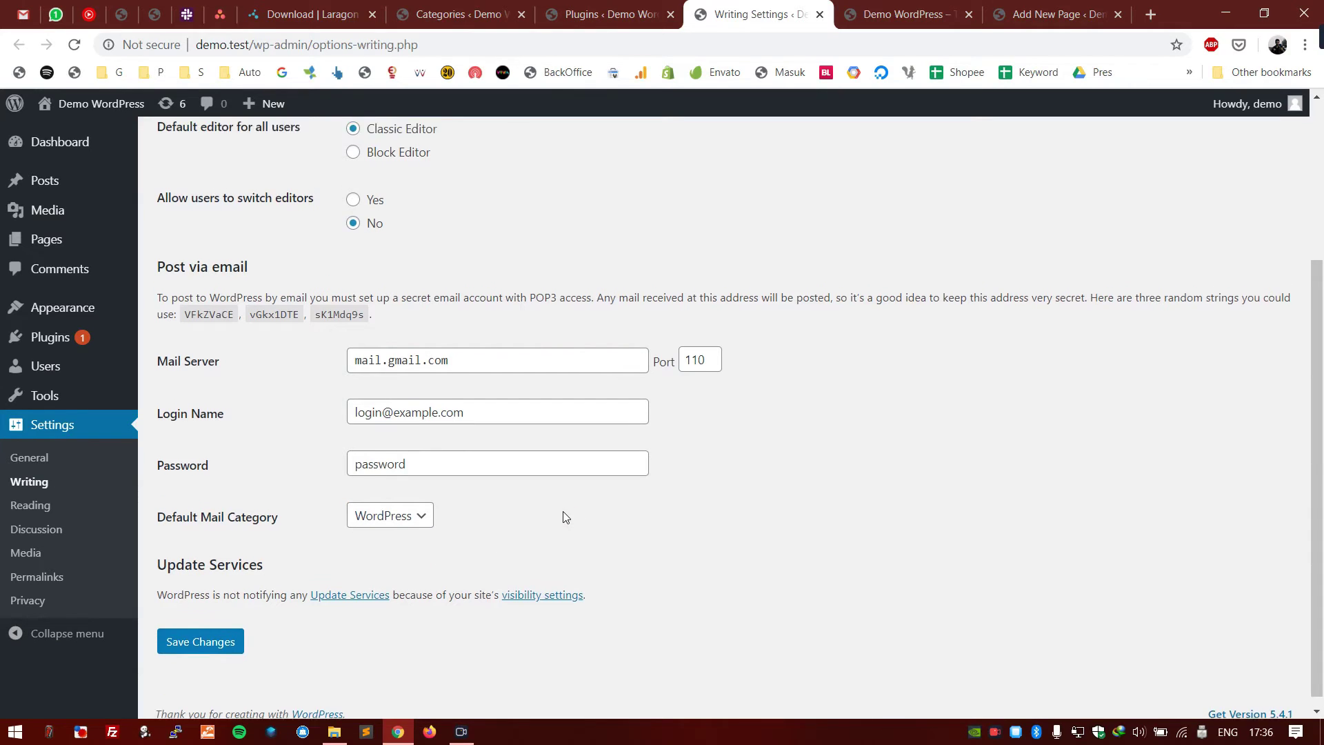
{"action": "scroll", "coordinate": [604, 371], "scroll_direction": "up", "scroll_amount": 3}
- Open All Pages listing Blog, Privacy Policy and Sample Page, briefly checking the Plugins tab
{"action": "left_click", "coordinate": [57, 239]}
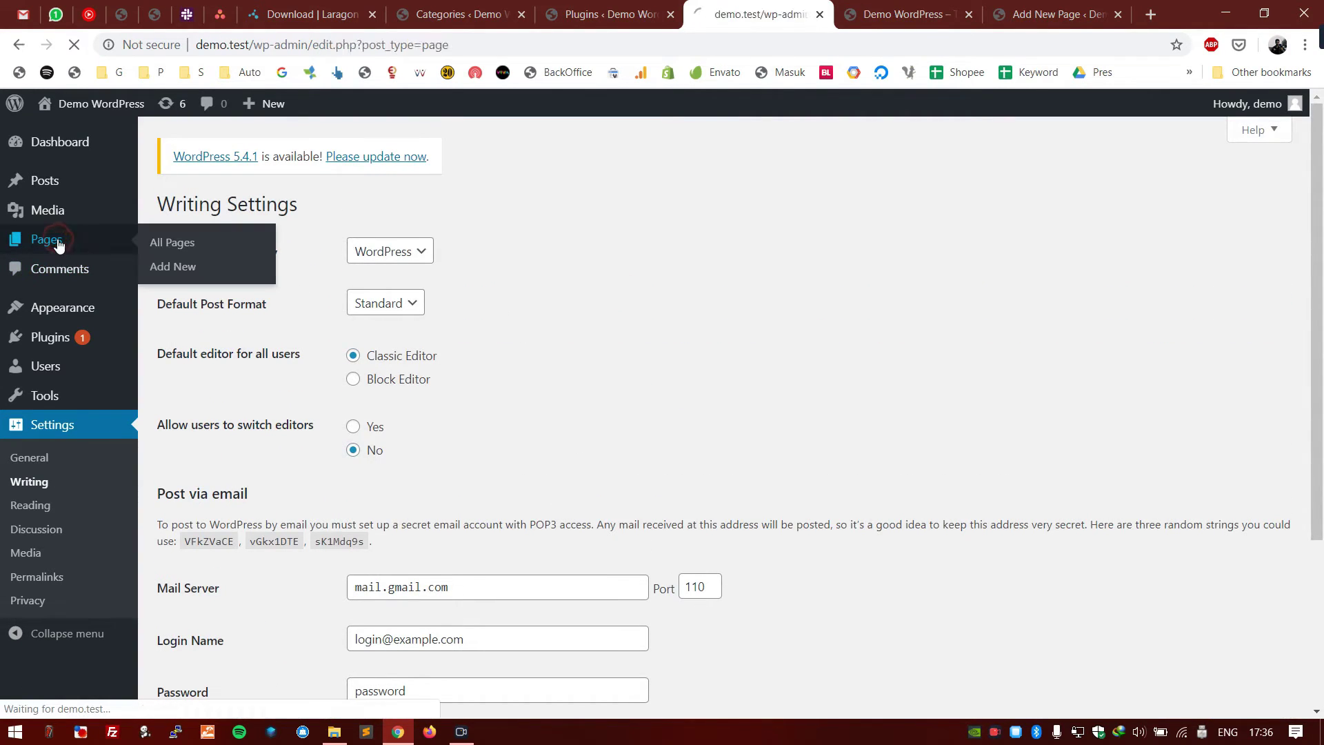
{"action": "left_click", "coordinate": [588, 9]}
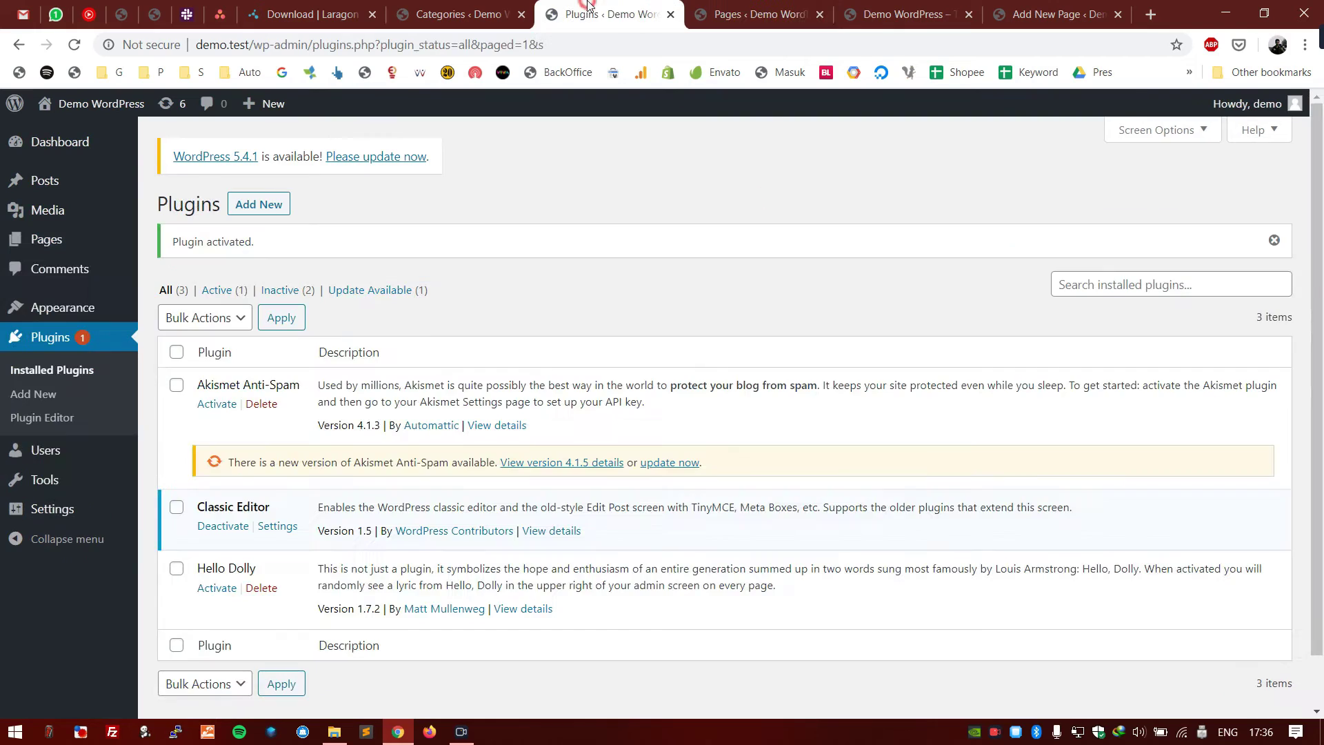
{"action": "left_click", "coordinate": [724, 8]}
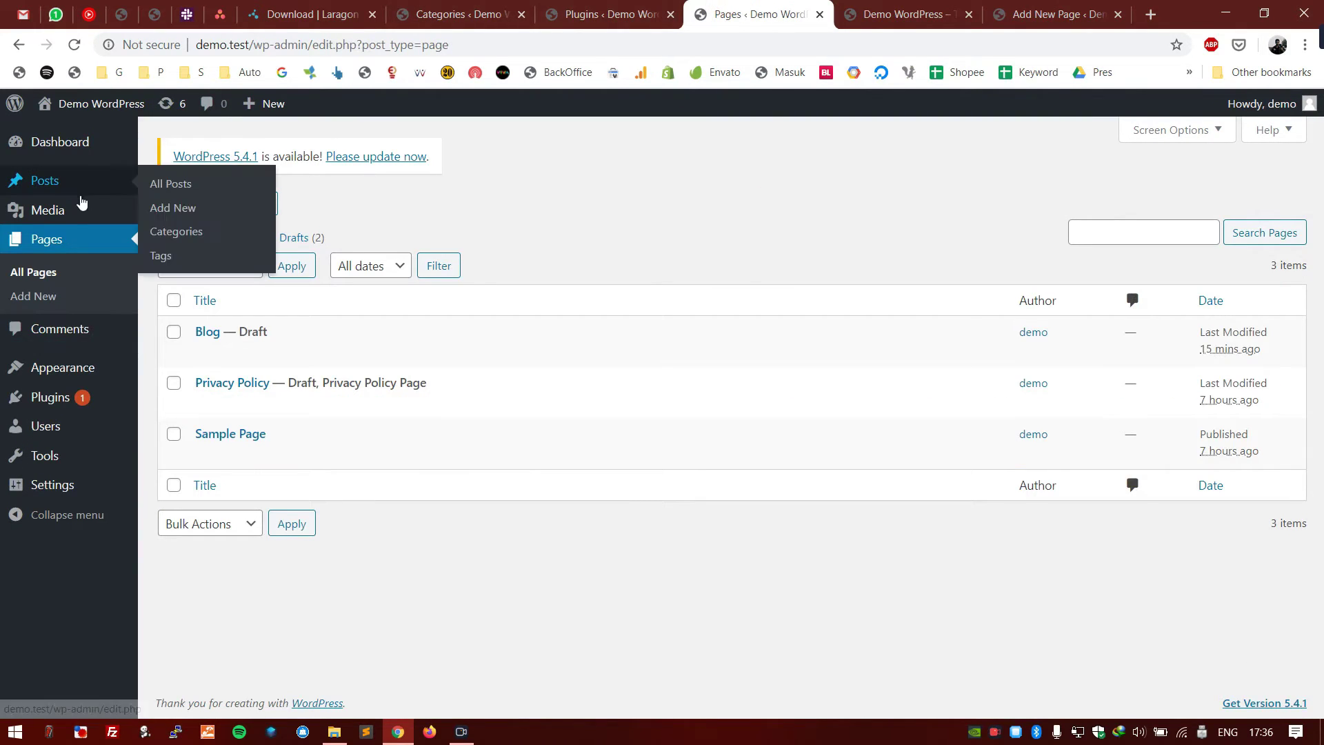
{"action": "left_click", "coordinate": [712, 205]}
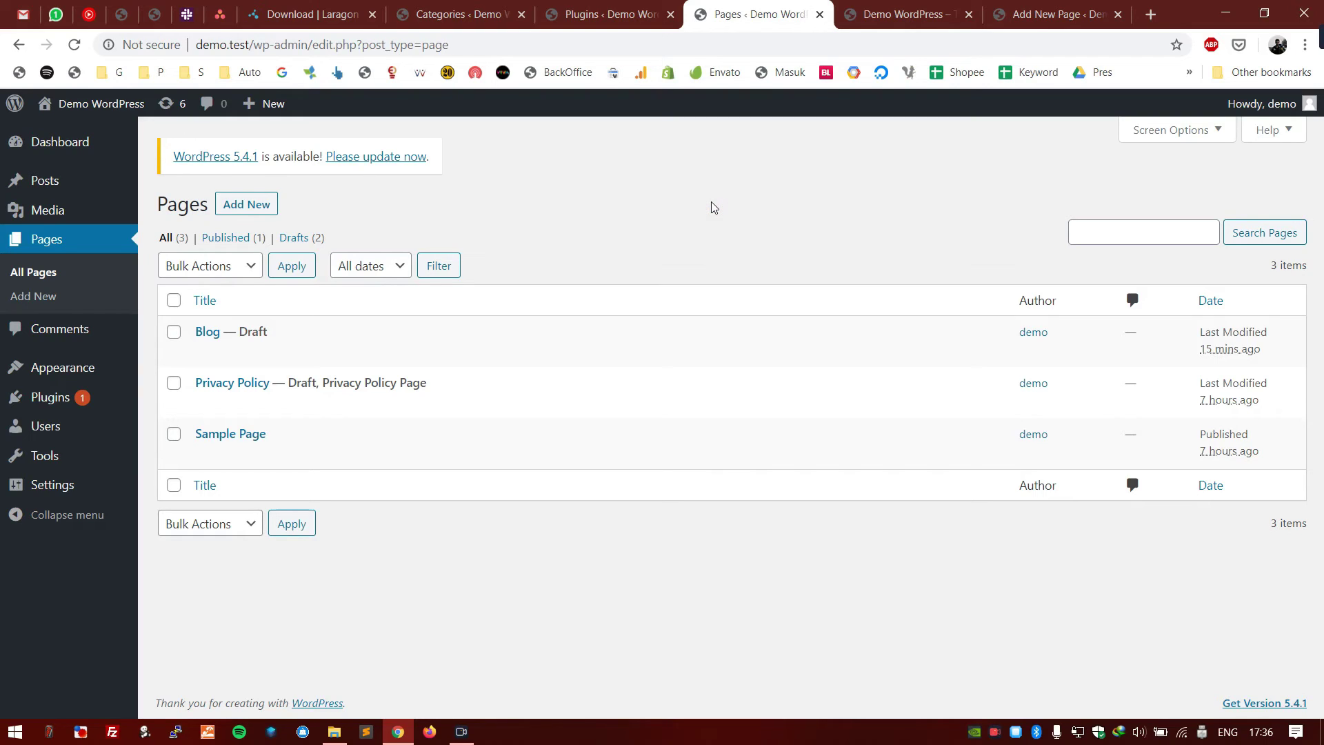
{"action": "mouse_move", "coordinate": [86, 184]}
{"action": "left_click", "coordinate": [608, 181]}
- Open Comments, highlight some sample comment text, then view the empty Spam and Trash filters
{"action": "left_click", "coordinate": [90, 341]}
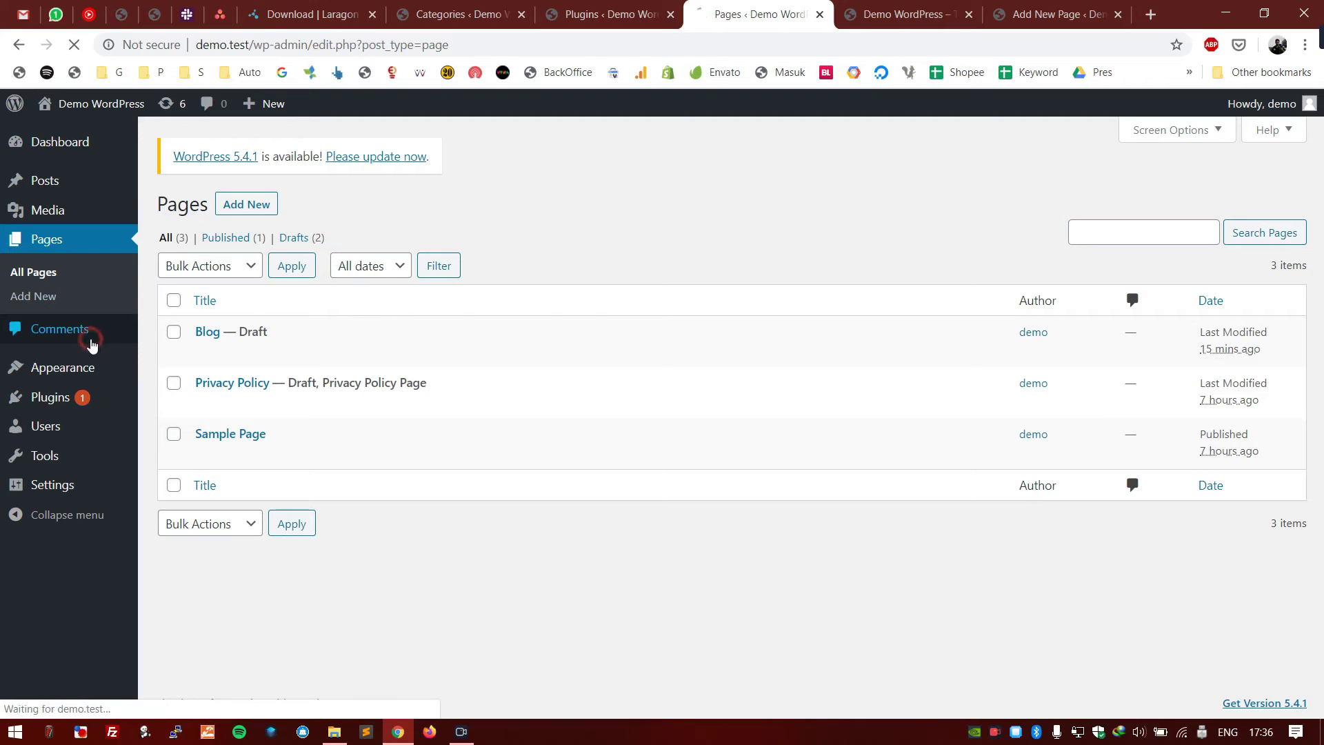
{"action": "left_click", "coordinate": [659, 186]}
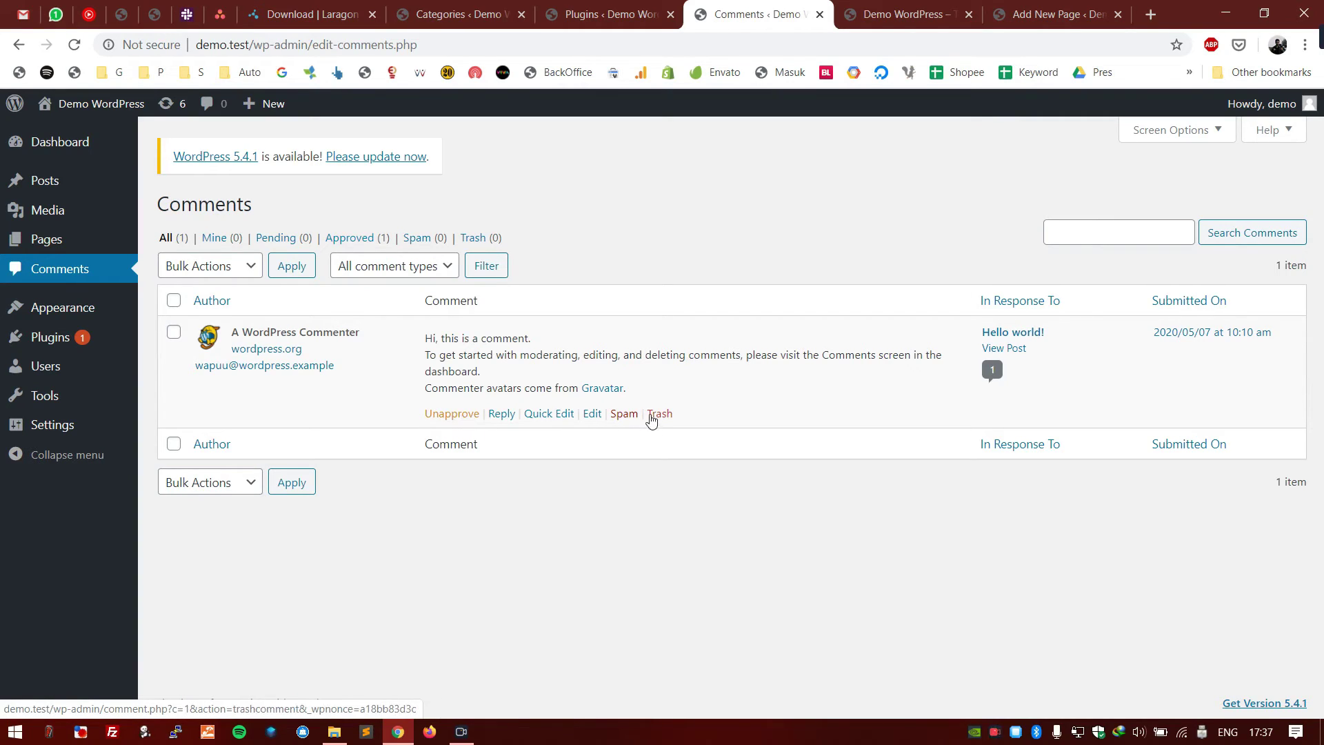
{"action": "left_click_drag", "start_coordinate": [641, 408], "coordinate": [445, 355]}
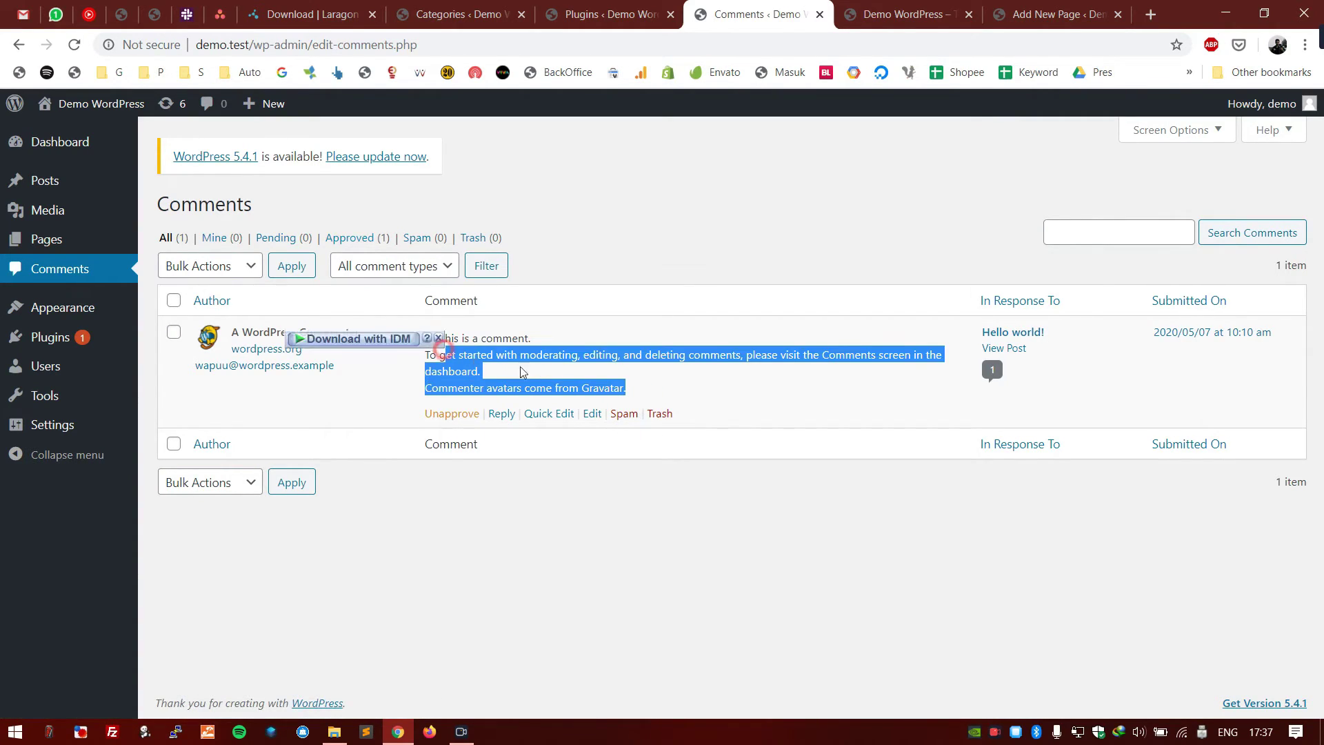
{"action": "left_click", "coordinate": [600, 372]}
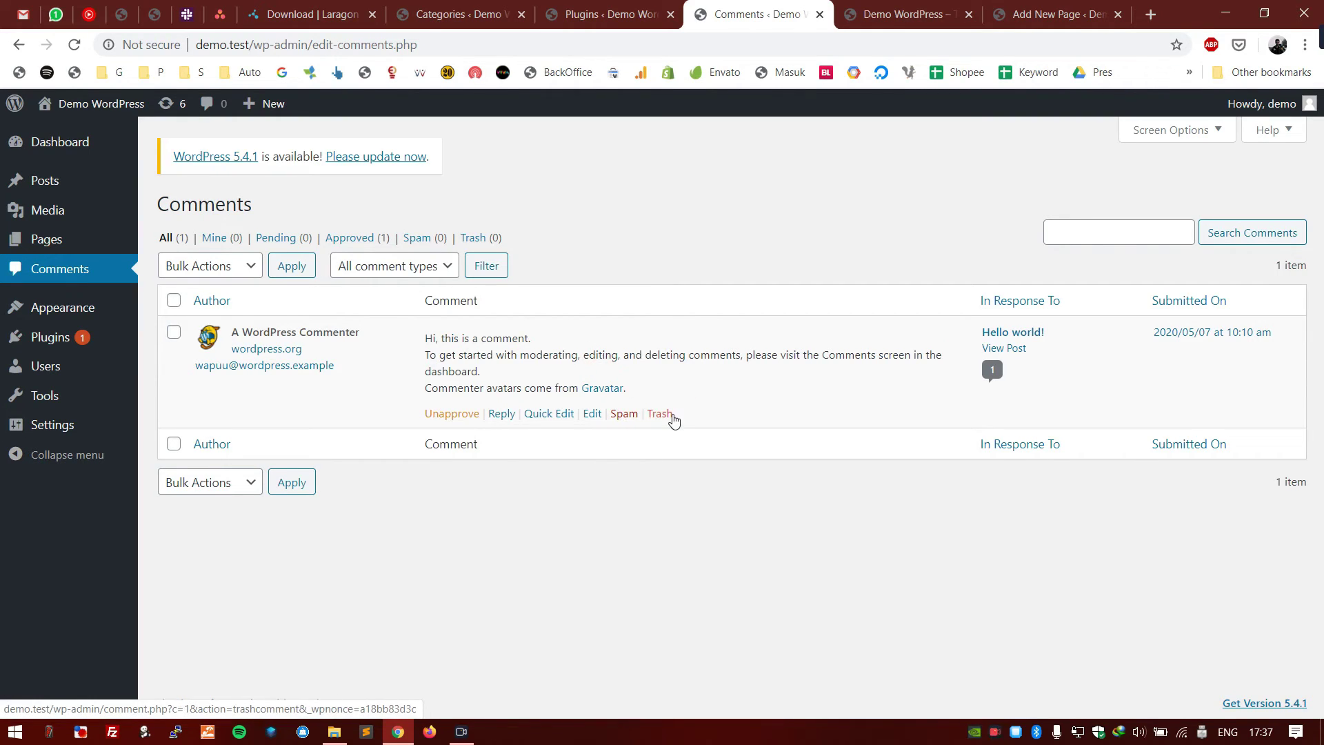
{"action": "left_click", "coordinate": [431, 239]}
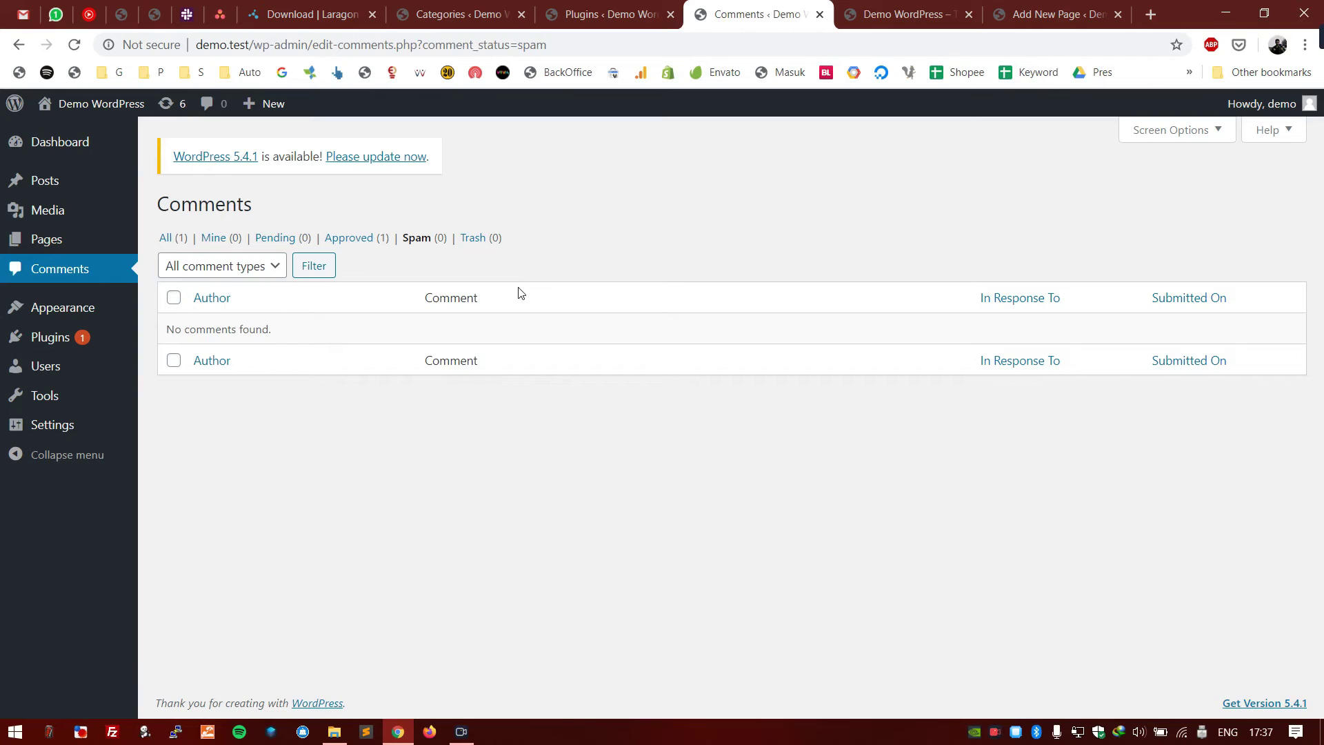
{"action": "left_click", "coordinate": [479, 239]}
- Open Appearance > Themes and scroll through Twenty Twenty, Nineteen, Seventeen and Sixteen
{"action": "left_click", "coordinate": [107, 309]}
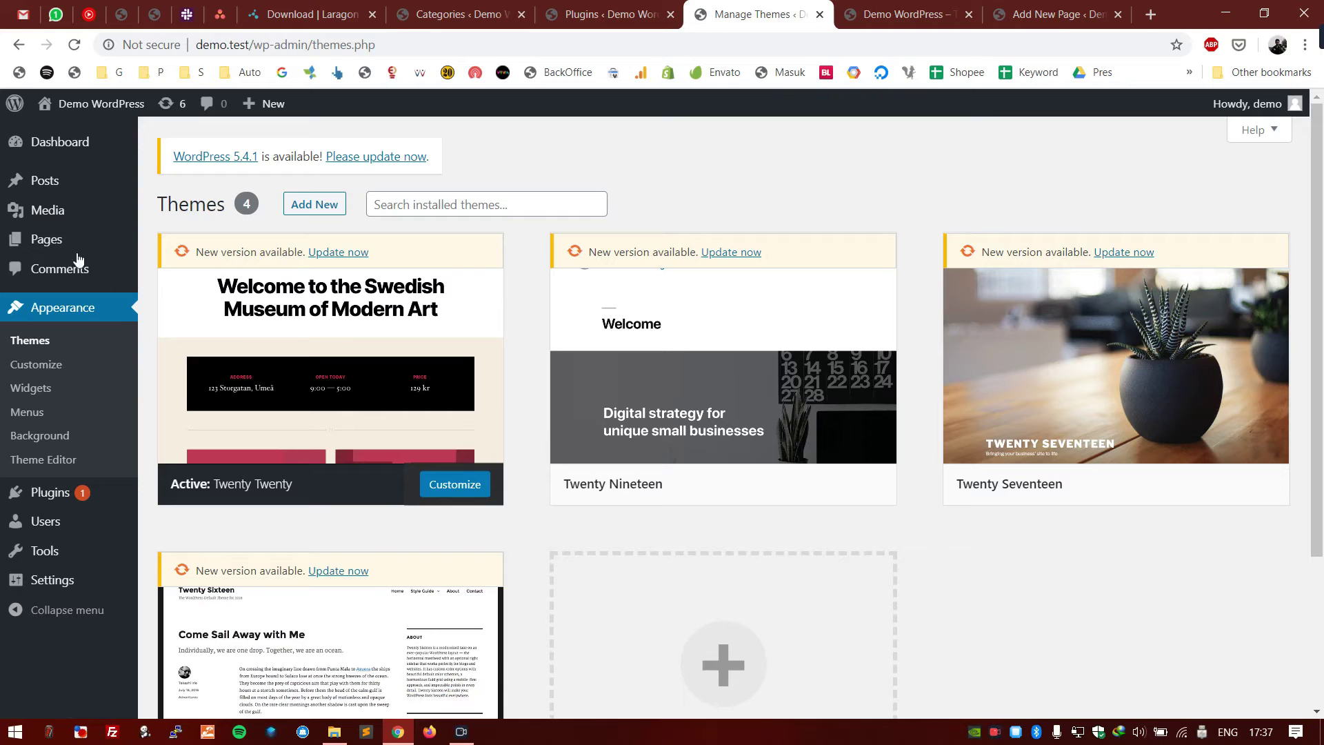
{"action": "scroll", "coordinate": [495, 496], "scroll_direction": "down", "scroll_amount": 3}
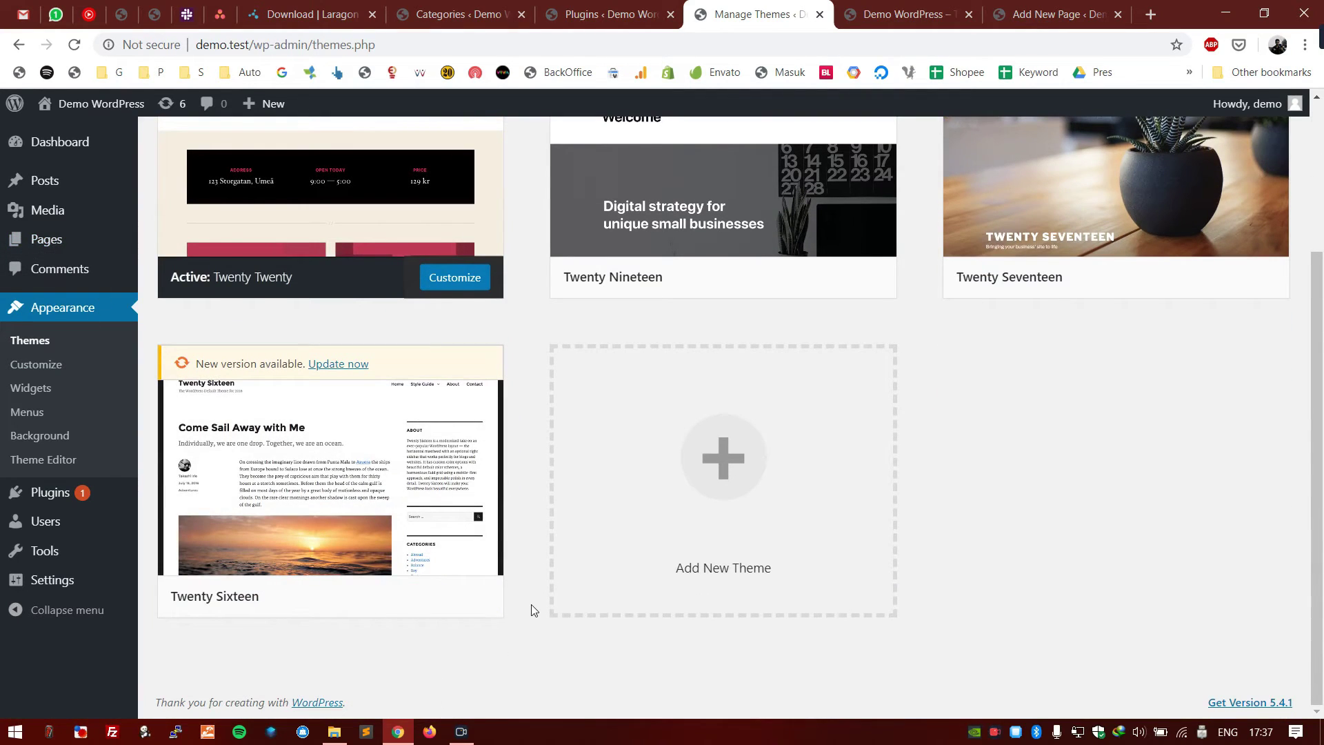
{"action": "scroll", "coordinate": [531, 604], "scroll_direction": "up", "scroll_amount": 3}
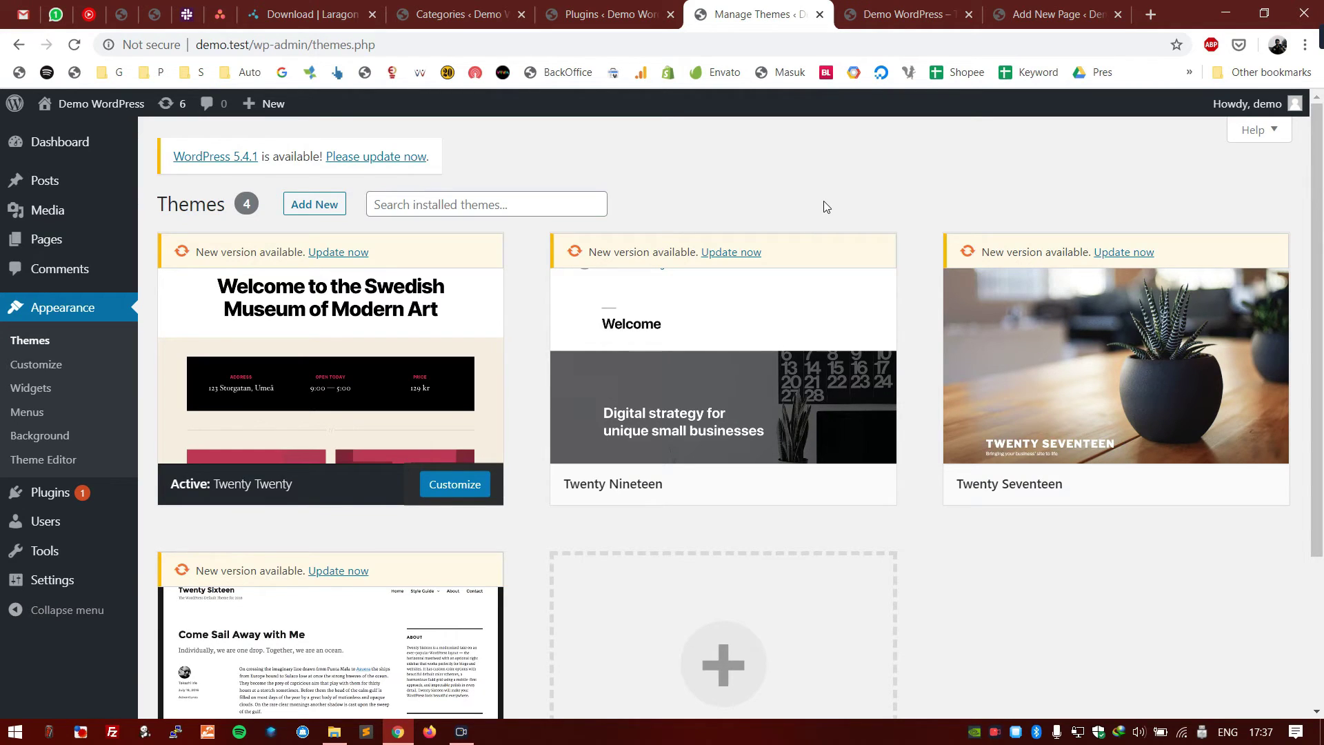
{"action": "scroll", "coordinate": [987, 429], "scroll_direction": "down", "scroll_amount": 3}
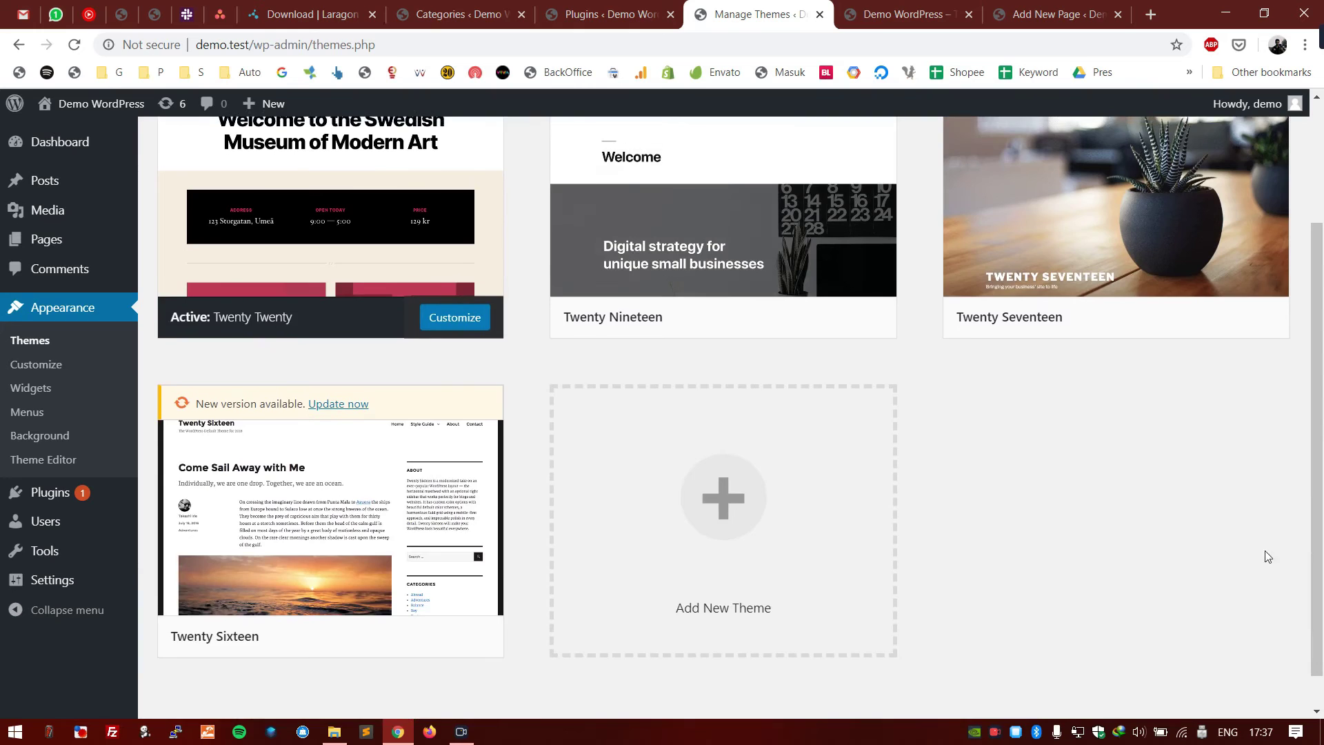
{"action": "left_click_drag", "start_coordinate": [1318, 669], "coordinate": [1318, 534]}
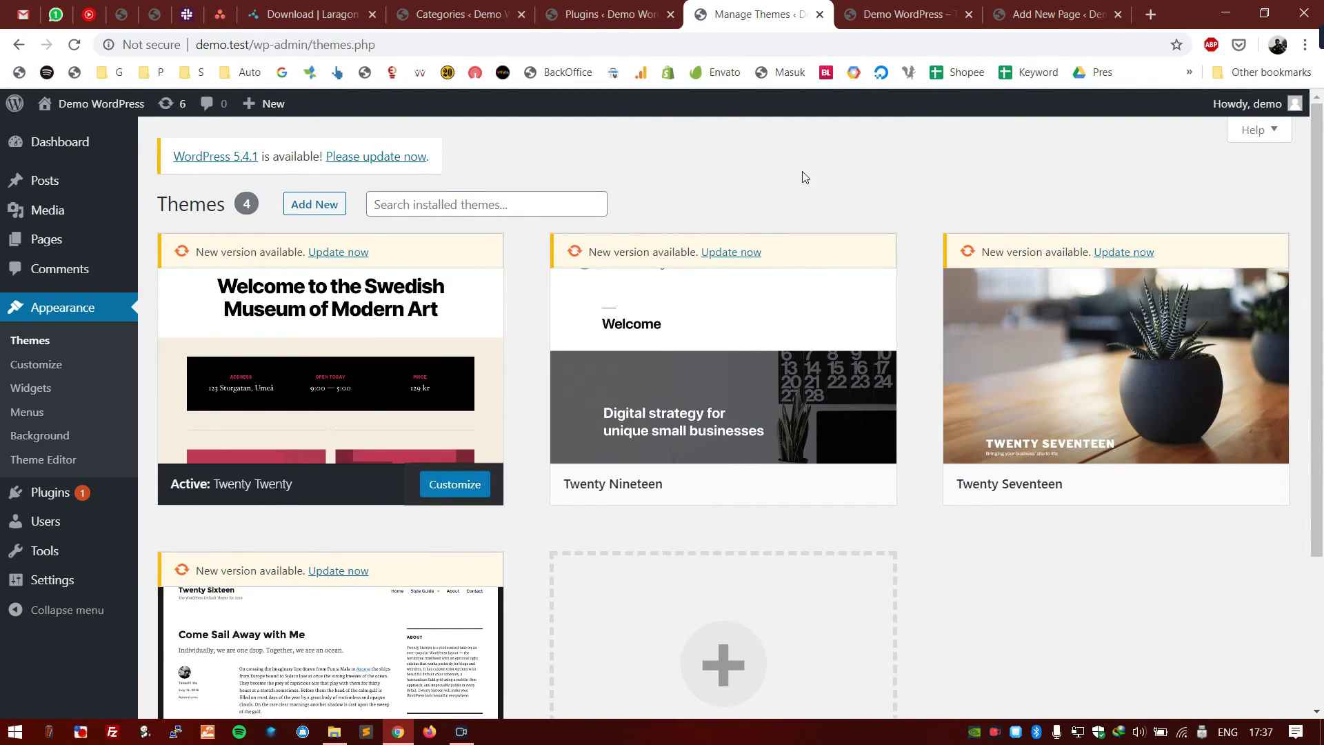
{"action": "scroll", "coordinate": [1248, 607], "scroll_direction": "down", "scroll_amount": 3}
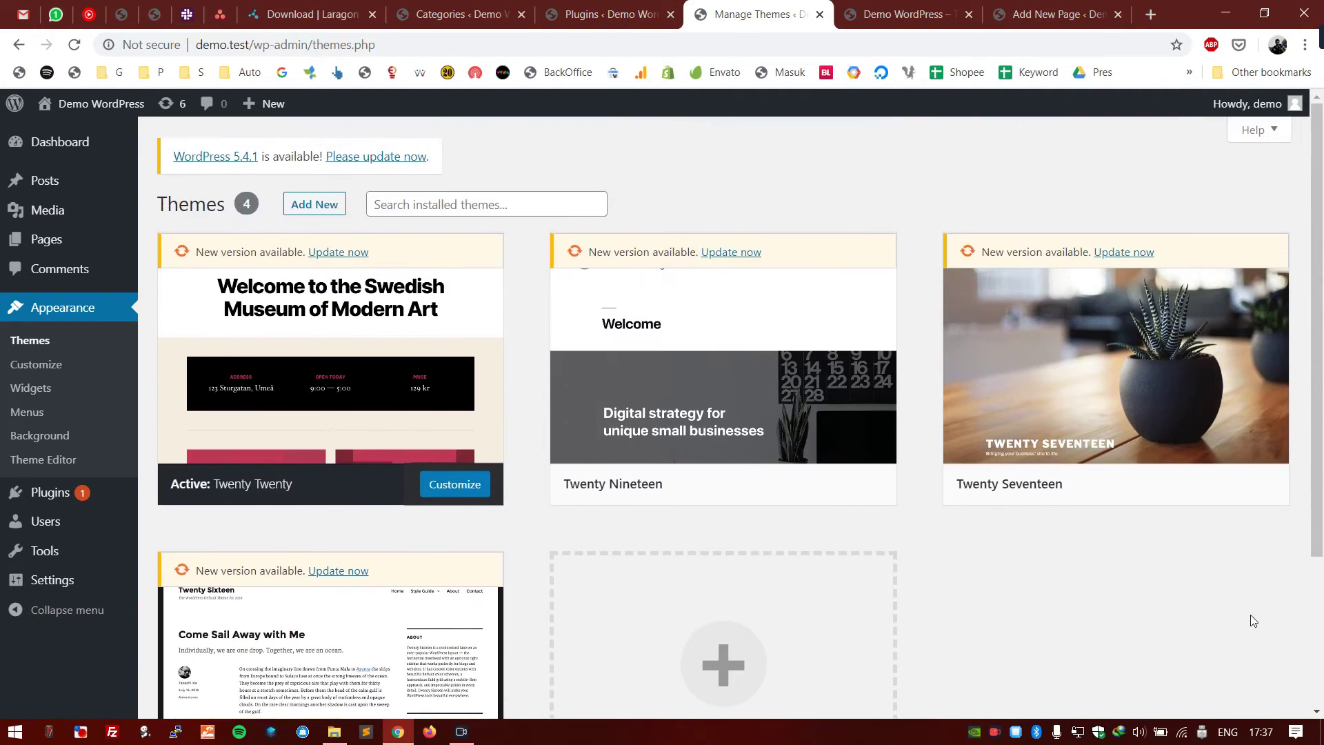
{"action": "scroll", "coordinate": [1248, 621], "scroll_direction": "down", "scroll_amount": 2}
{"action": "scroll", "coordinate": [1247, 626], "scroll_direction": "down", "scroll_amount": 2}
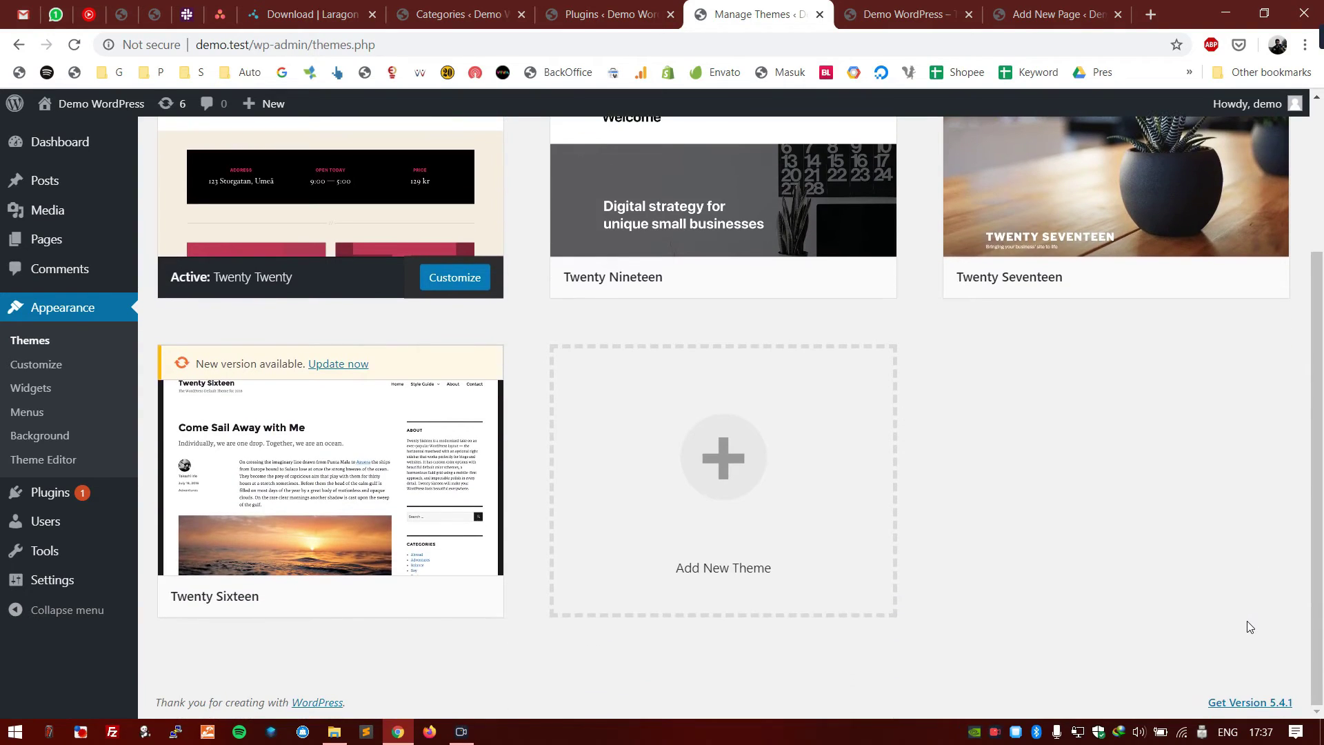
{"action": "scroll", "coordinate": [509, 488], "scroll_direction": "up", "scroll_amount": 3}
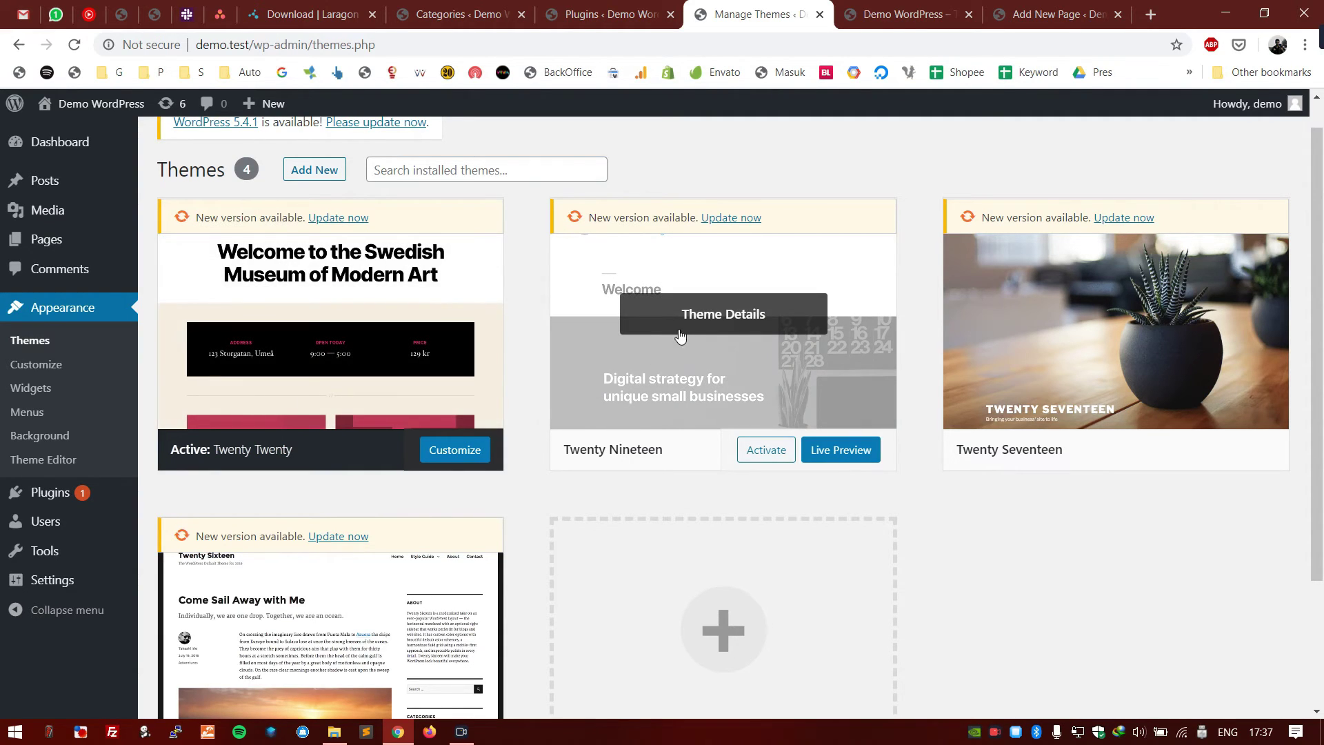
- Delete the Twenty Nineteen, Twenty Seventeen and Twenty Sixteen themes, confirming each deletion
{"action": "left_click", "coordinate": [686, 327]}
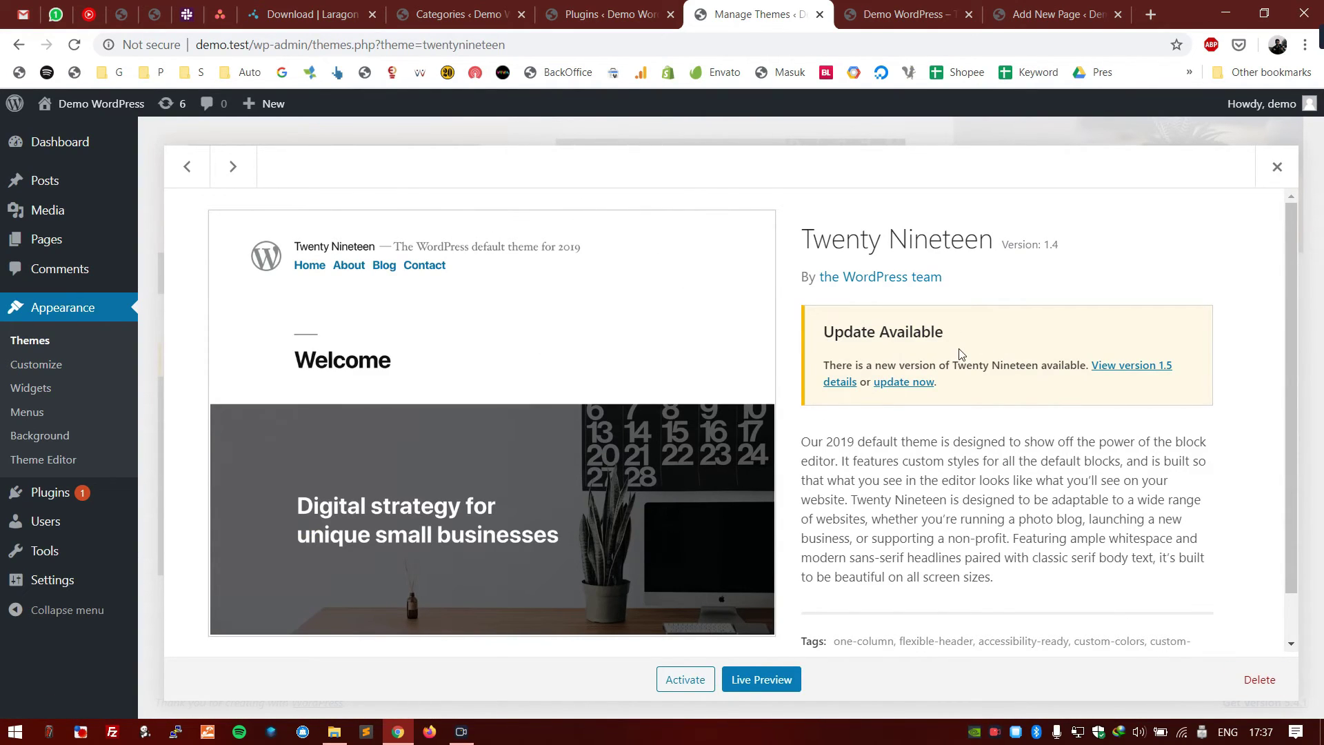
{"action": "left_click", "coordinate": [1251, 682]}
{"action": "left_click", "coordinate": [760, 170]}
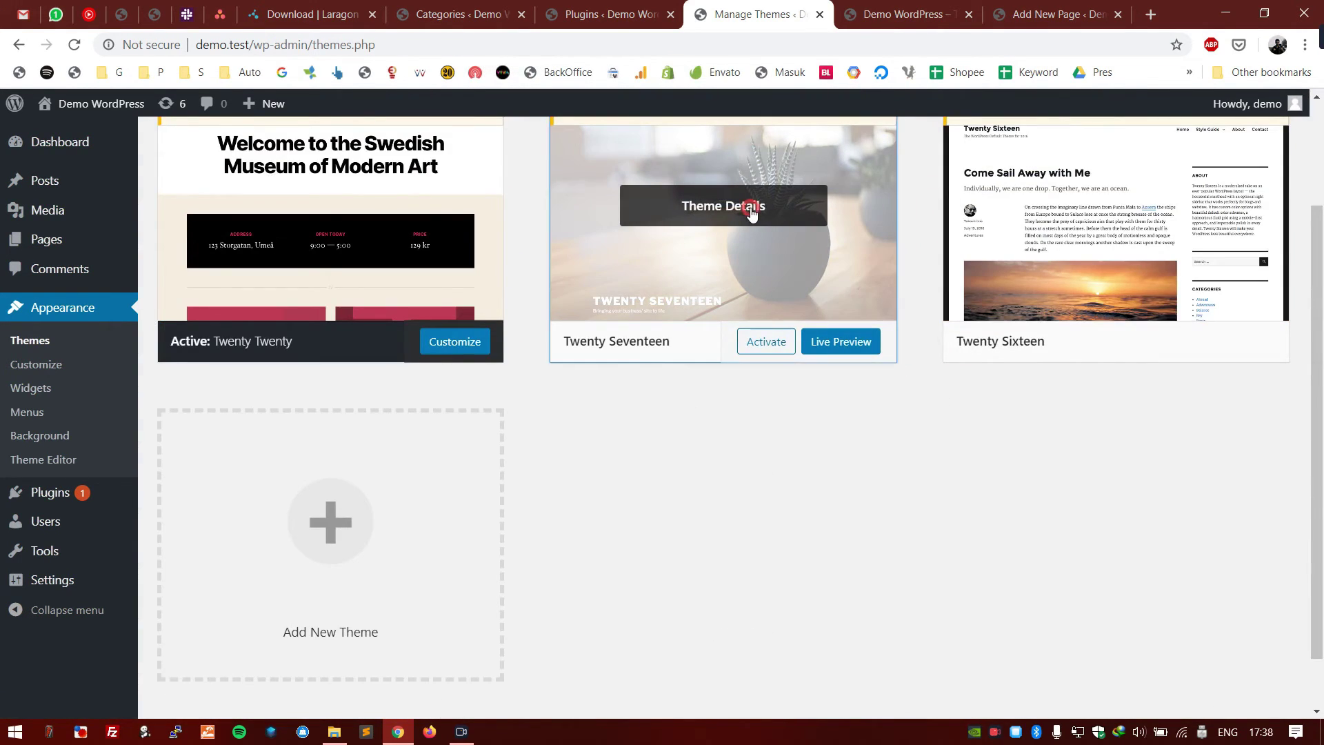
{"action": "left_click", "coordinate": [753, 211]}
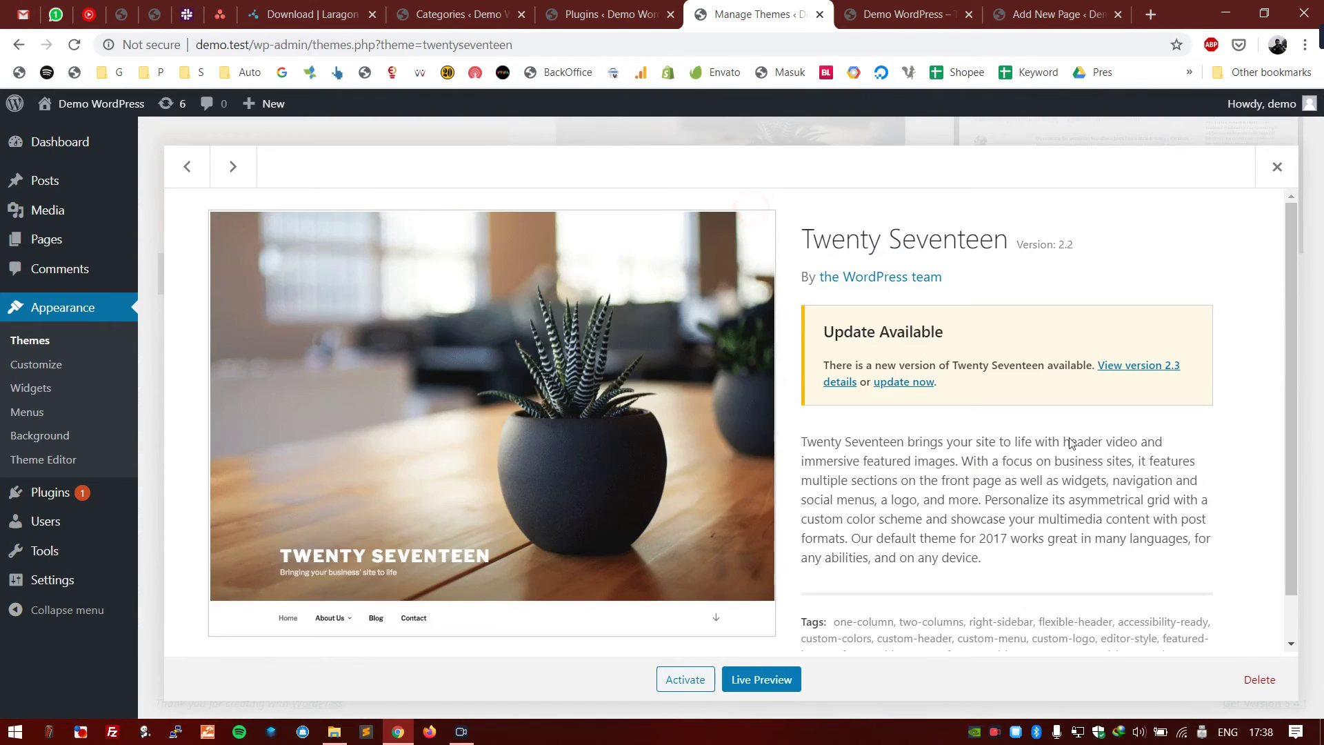
{"action": "left_click", "coordinate": [1259, 679]}
{"action": "left_click", "coordinate": [745, 178]}
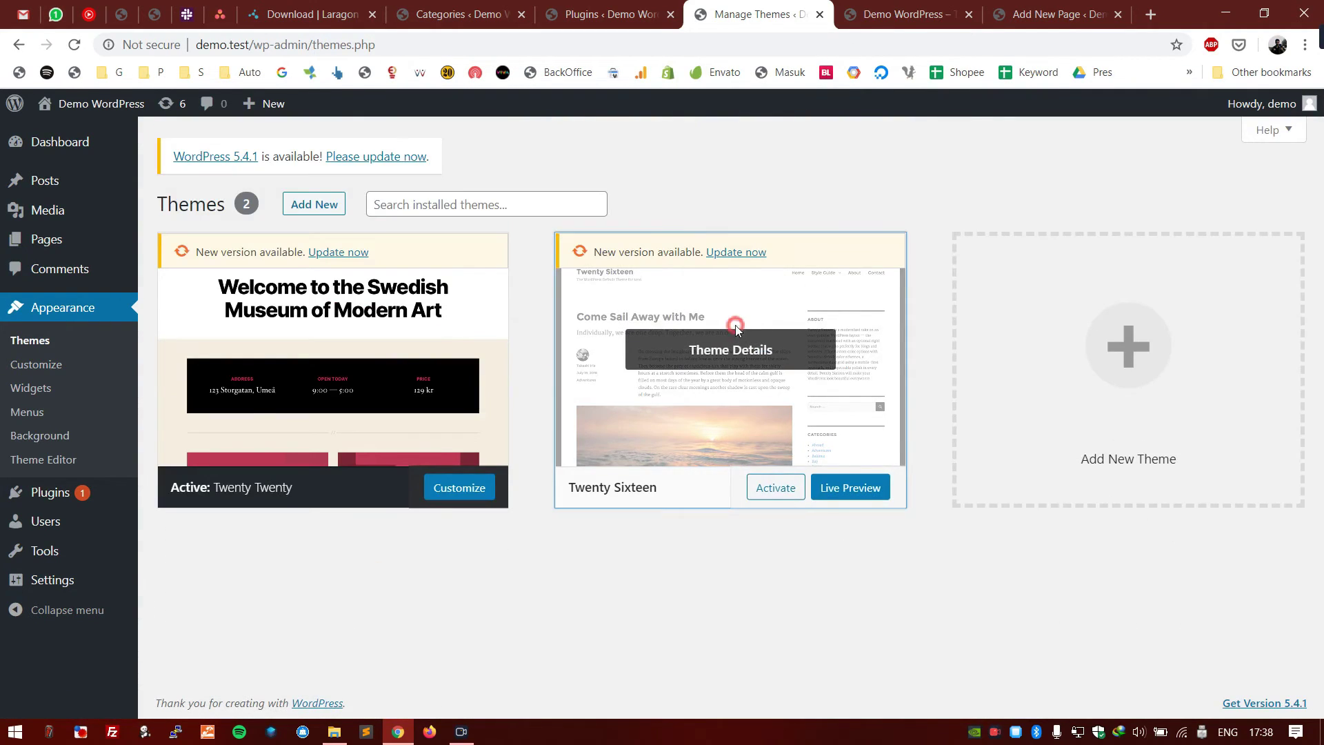
{"action": "left_click", "coordinate": [814, 250]}
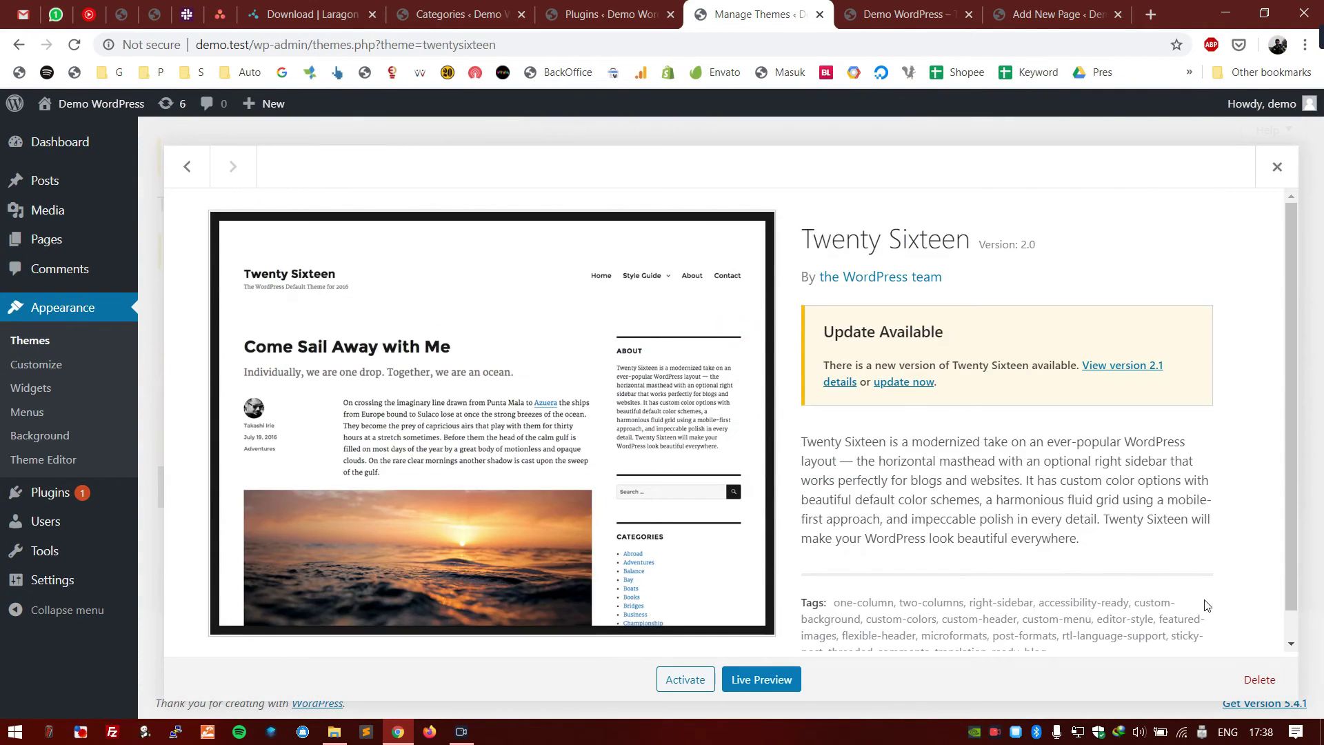
{"action": "left_click", "coordinate": [1259, 679]}
{"action": "left_click", "coordinate": [748, 178]}
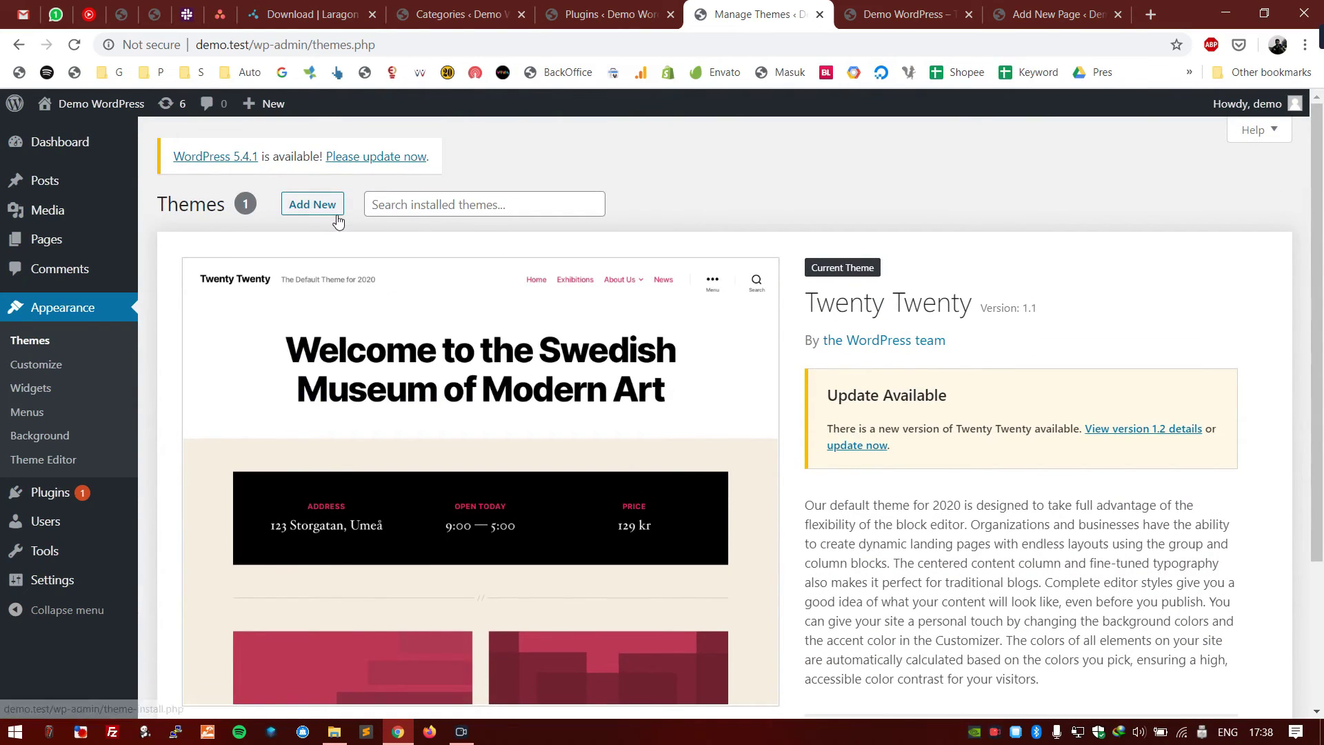
- Open Add New themes and scroll through the 15 featured themes
{"action": "left_click", "coordinate": [327, 207]}
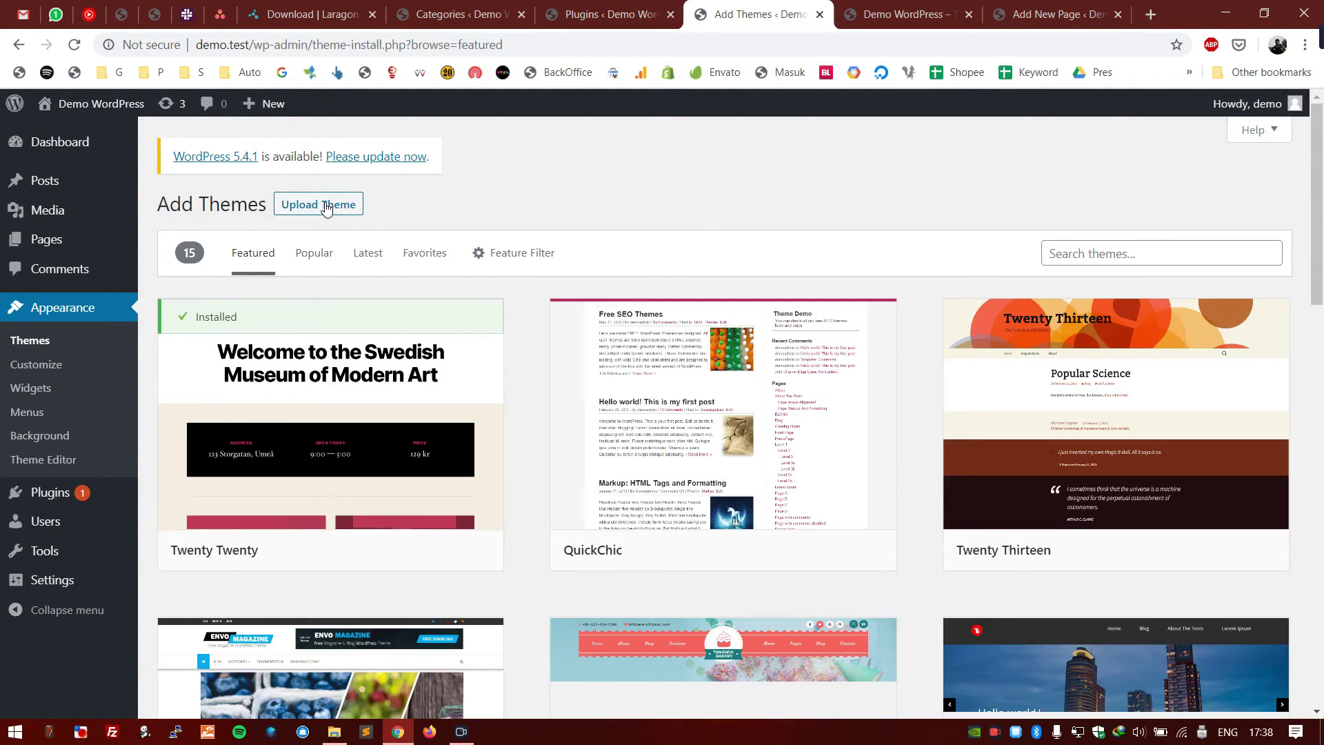
{"action": "scroll", "coordinate": [503, 324], "scroll_direction": "down", "scroll_amount": 5}
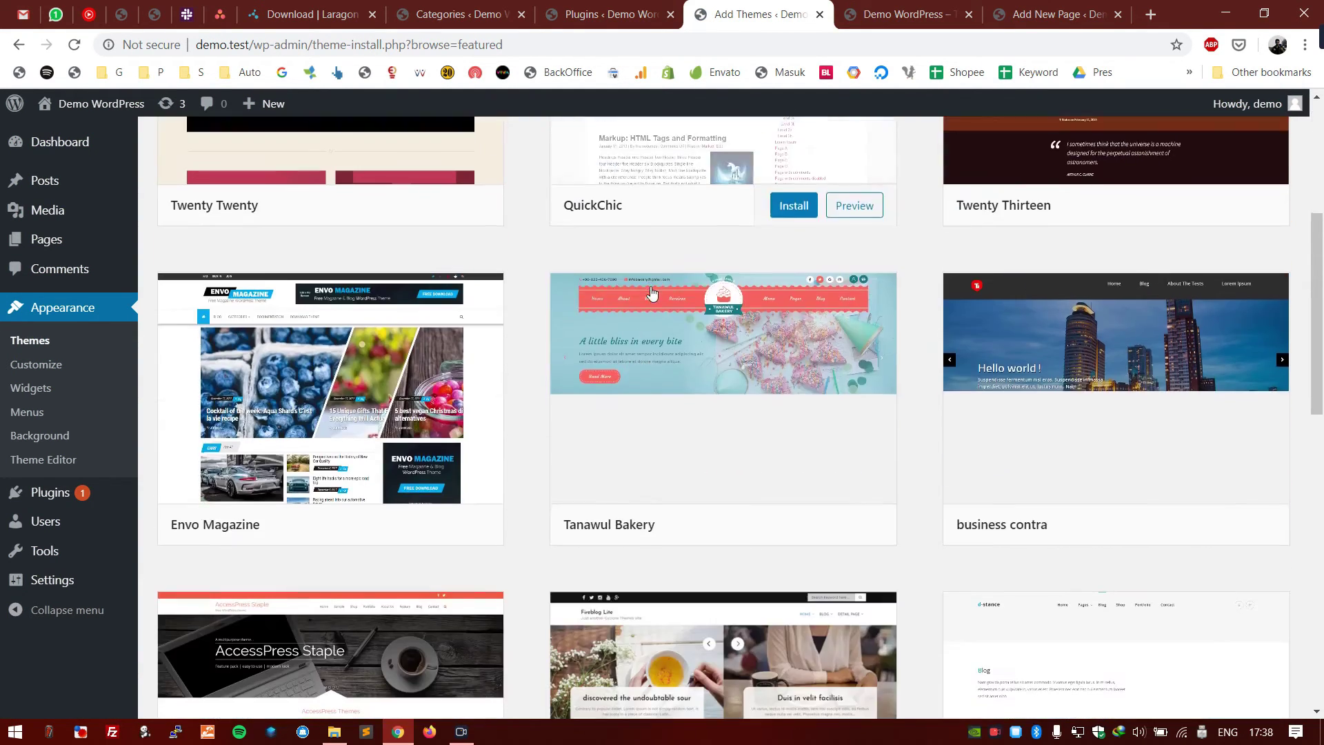
{"action": "scroll", "coordinate": [538, 400], "scroll_direction": "down", "scroll_amount": 8}
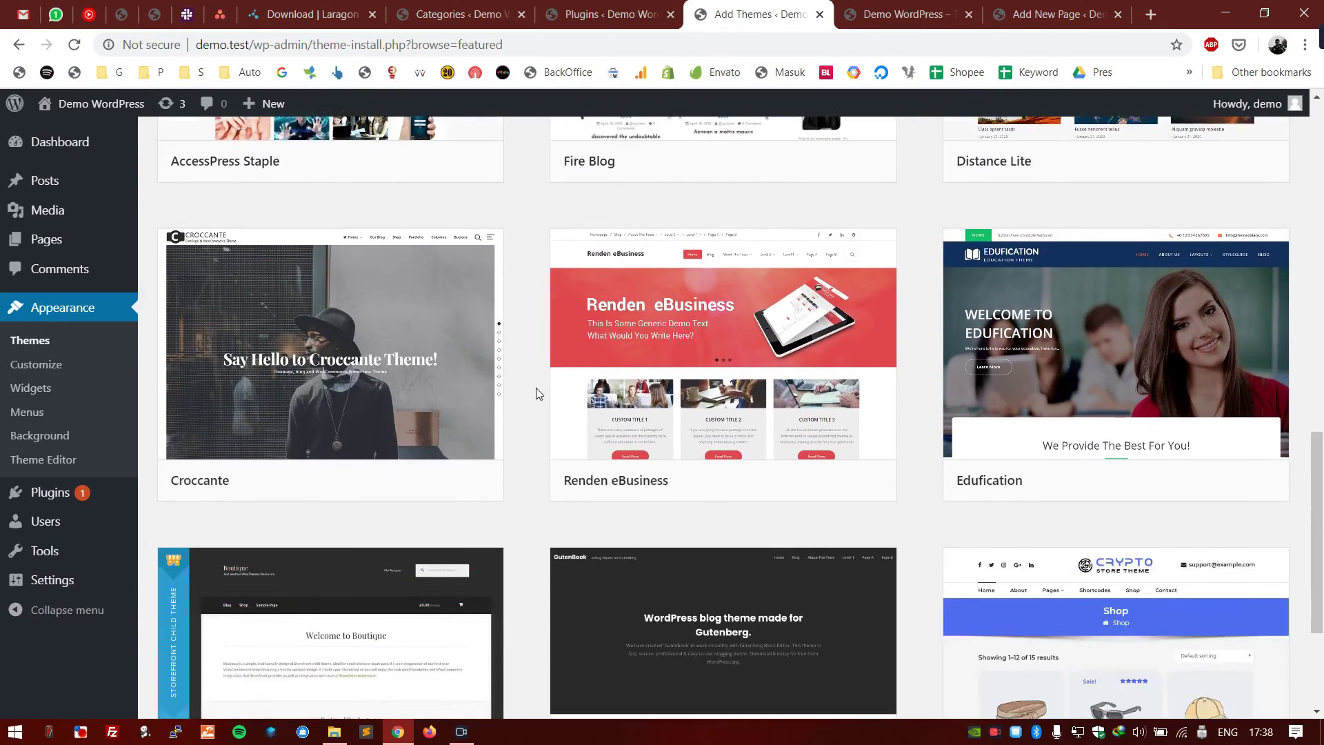
{"action": "scroll", "coordinate": [531, 388], "scroll_direction": "up", "scroll_amount": 4}
{"action": "scroll", "coordinate": [530, 386], "scroll_direction": "down", "scroll_amount": 3}
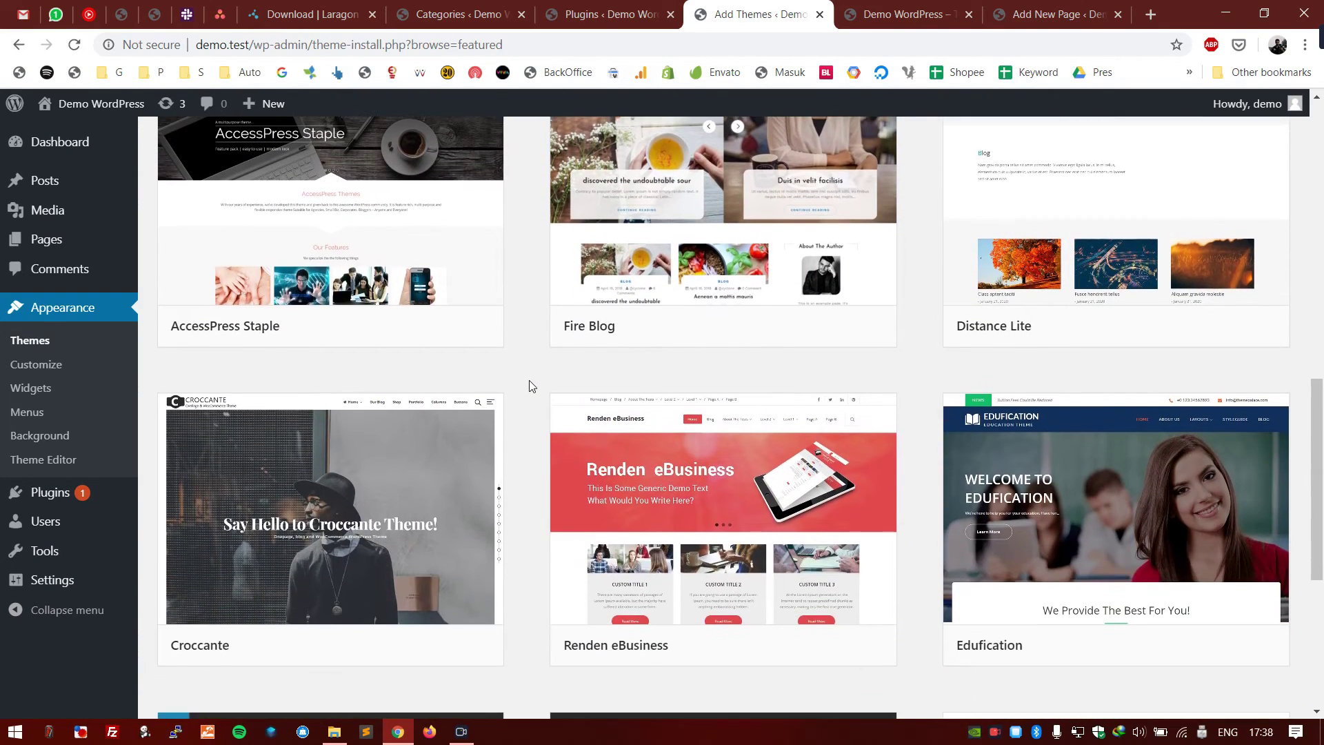
{"action": "scroll", "coordinate": [530, 384], "scroll_direction": "down", "scroll_amount": 5}
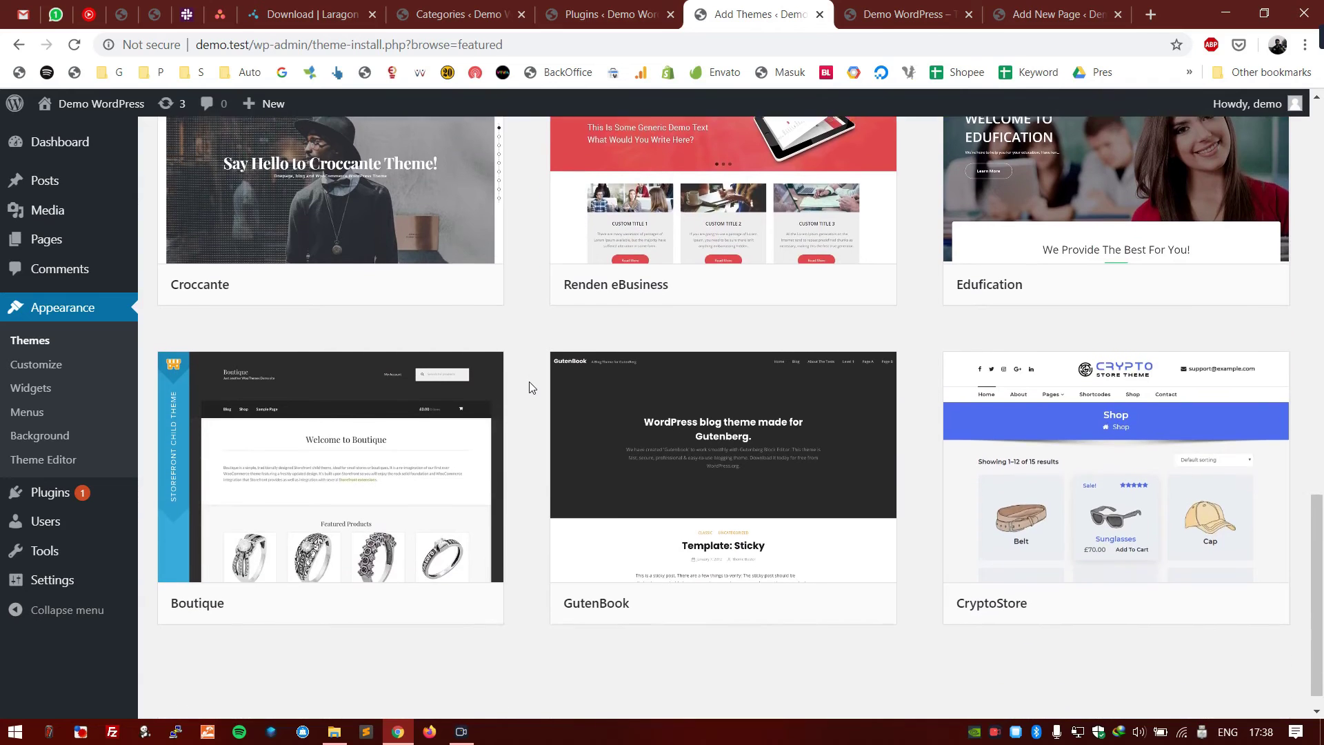
{"action": "scroll", "coordinate": [526, 379], "scroll_direction": "up", "scroll_amount": 1}
{"action": "scroll", "coordinate": [526, 379], "scroll_direction": "down", "scroll_amount": 1}
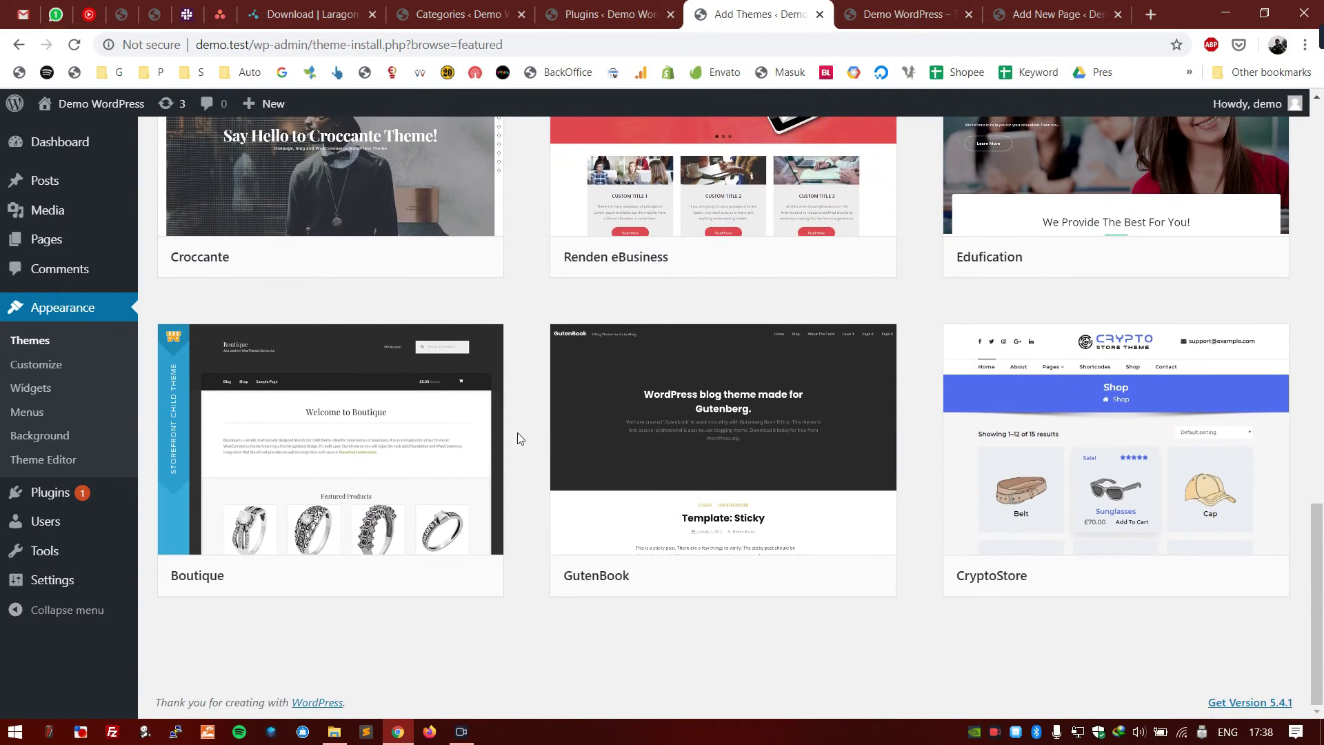
{"action": "scroll", "coordinate": [517, 437], "scroll_direction": "up", "scroll_amount": 5}
{"action": "scroll", "coordinate": [493, 171], "scroll_direction": "up", "scroll_amount": 10}
- Apply the Feature Filter with Blog and Grid Layout ticked
{"action": "left_click", "coordinate": [531, 252]}
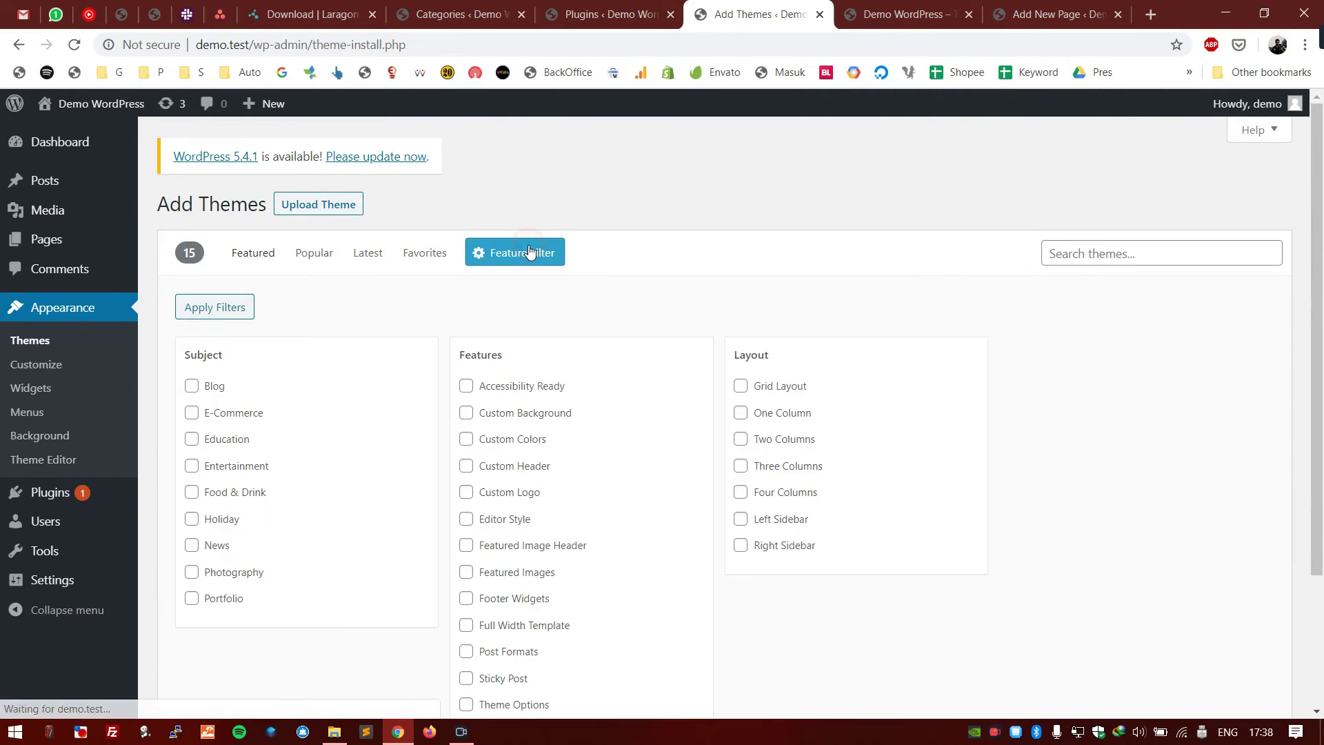
{"action": "scroll", "coordinate": [358, 349], "scroll_direction": "down", "scroll_amount": 1}
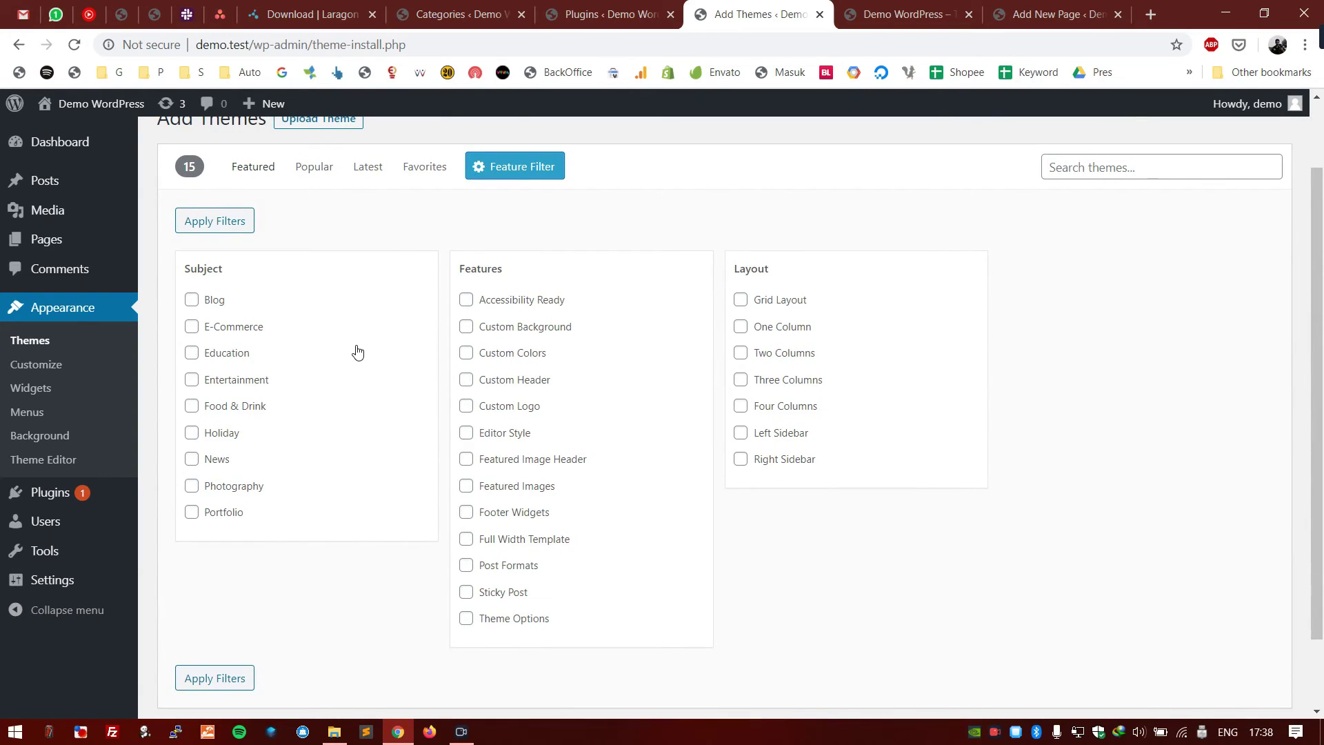
{"action": "left_click", "coordinate": [193, 301]}
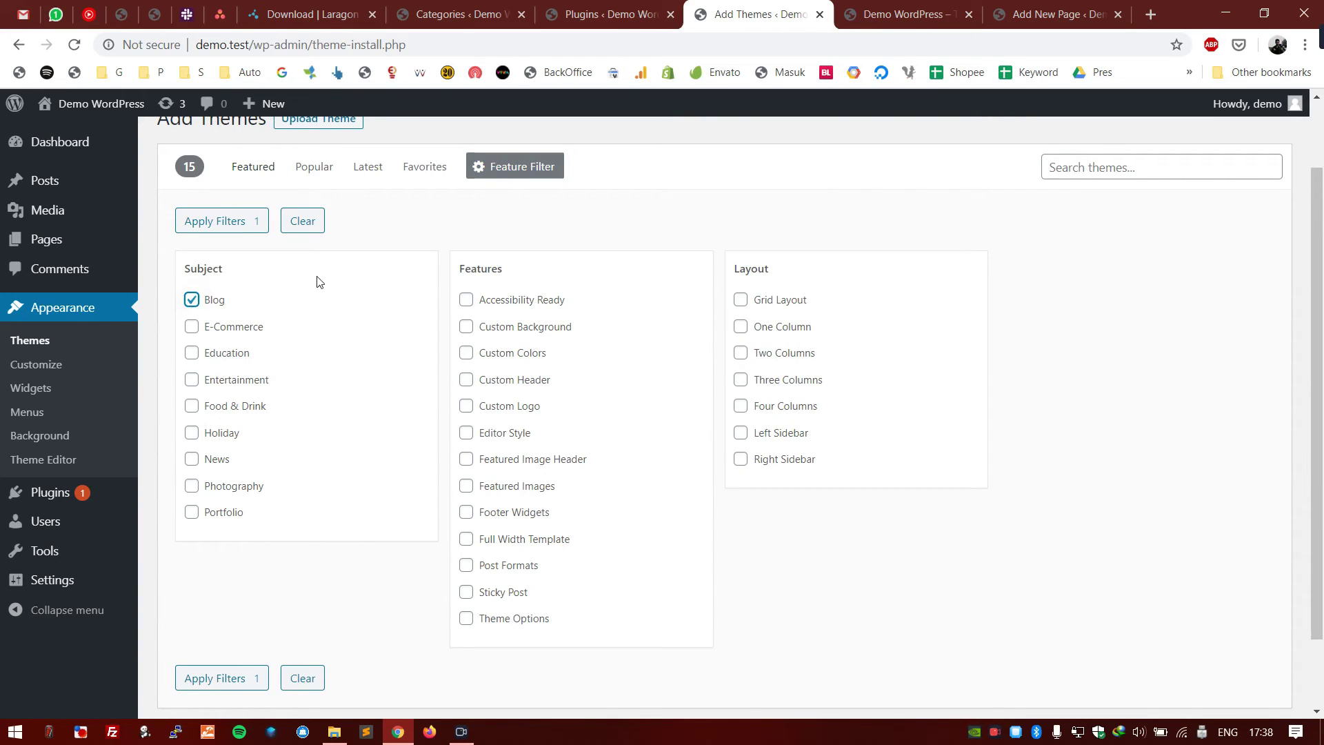
{"action": "left_click", "coordinate": [769, 305]}
{"action": "scroll", "coordinate": [857, 396], "scroll_direction": "down", "scroll_amount": 2}
{"action": "left_click", "coordinate": [215, 592]}
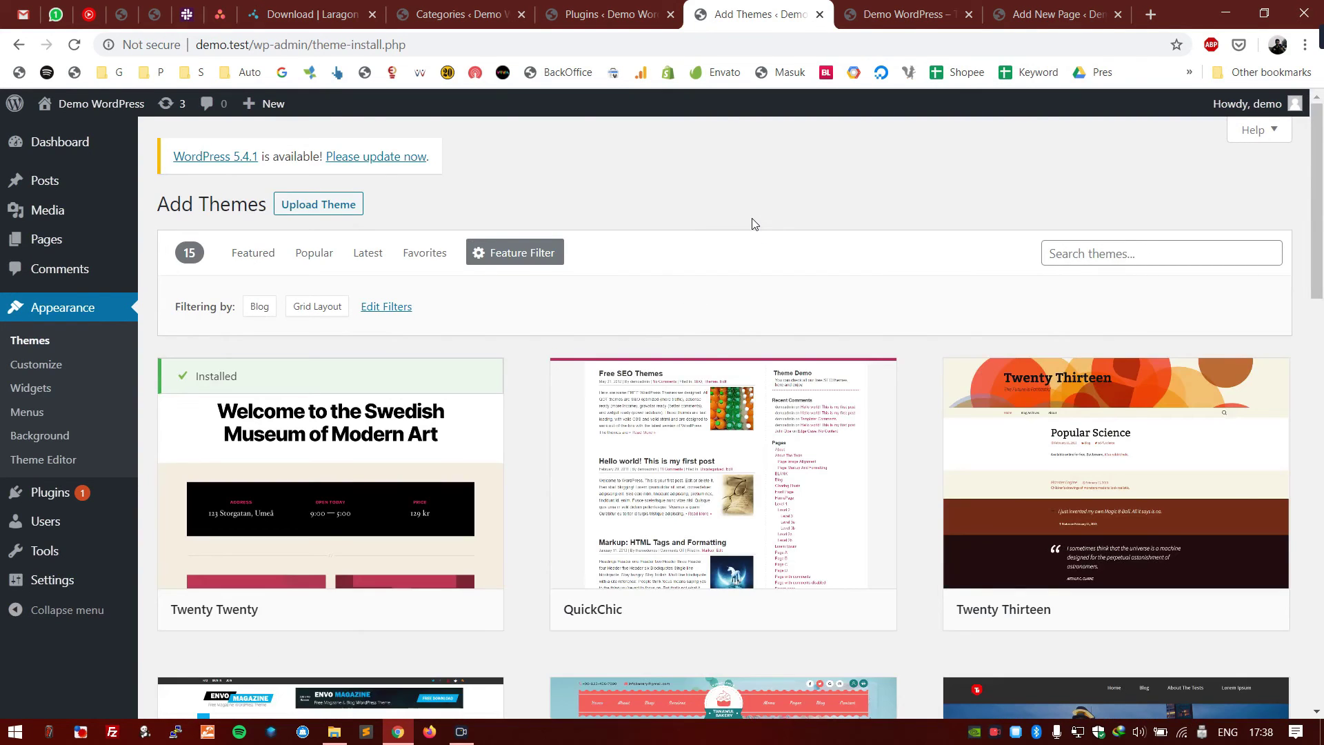
- Browse the filtered results and open the BlogBee theme preview
{"action": "scroll", "coordinate": [755, 224], "scroll_direction": "down", "scroll_amount": 5}
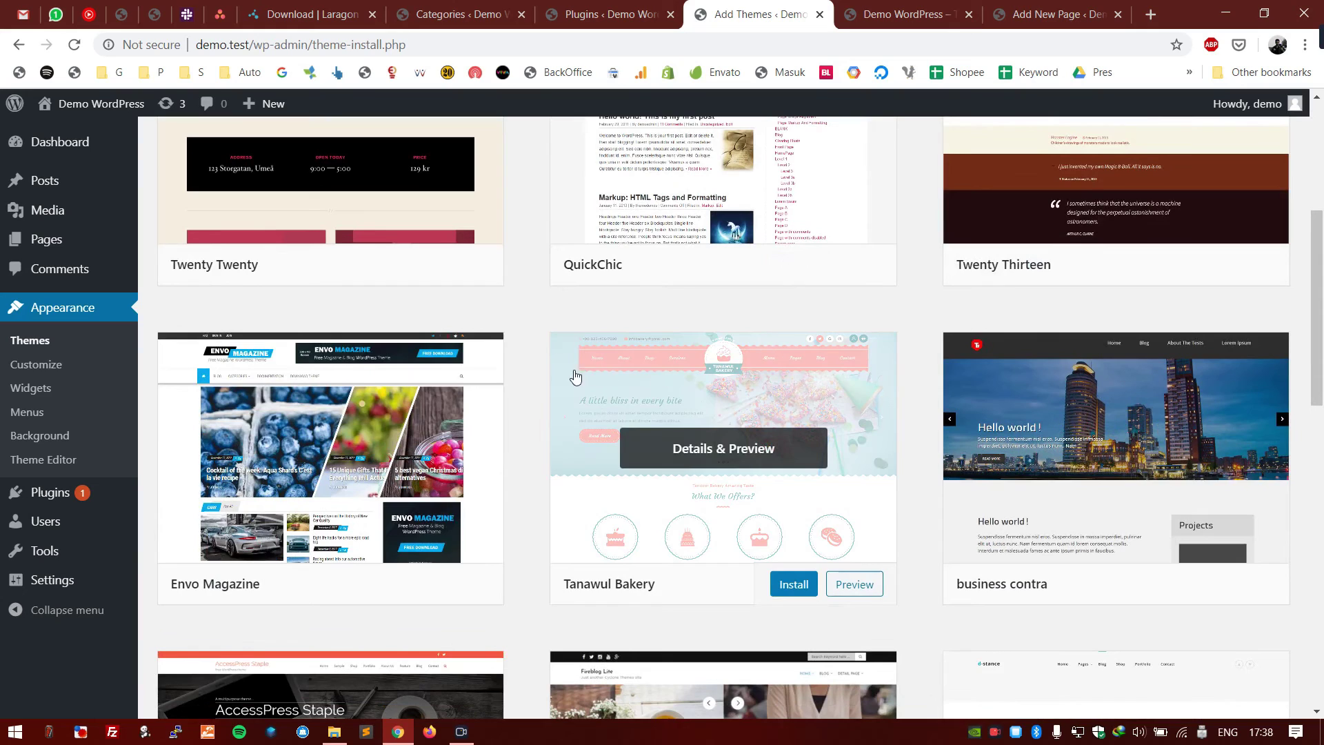
{"action": "scroll", "coordinate": [534, 316], "scroll_direction": "down", "scroll_amount": 10}
{"action": "scroll", "coordinate": [532, 320], "scroll_direction": "up", "scroll_amount": 5}
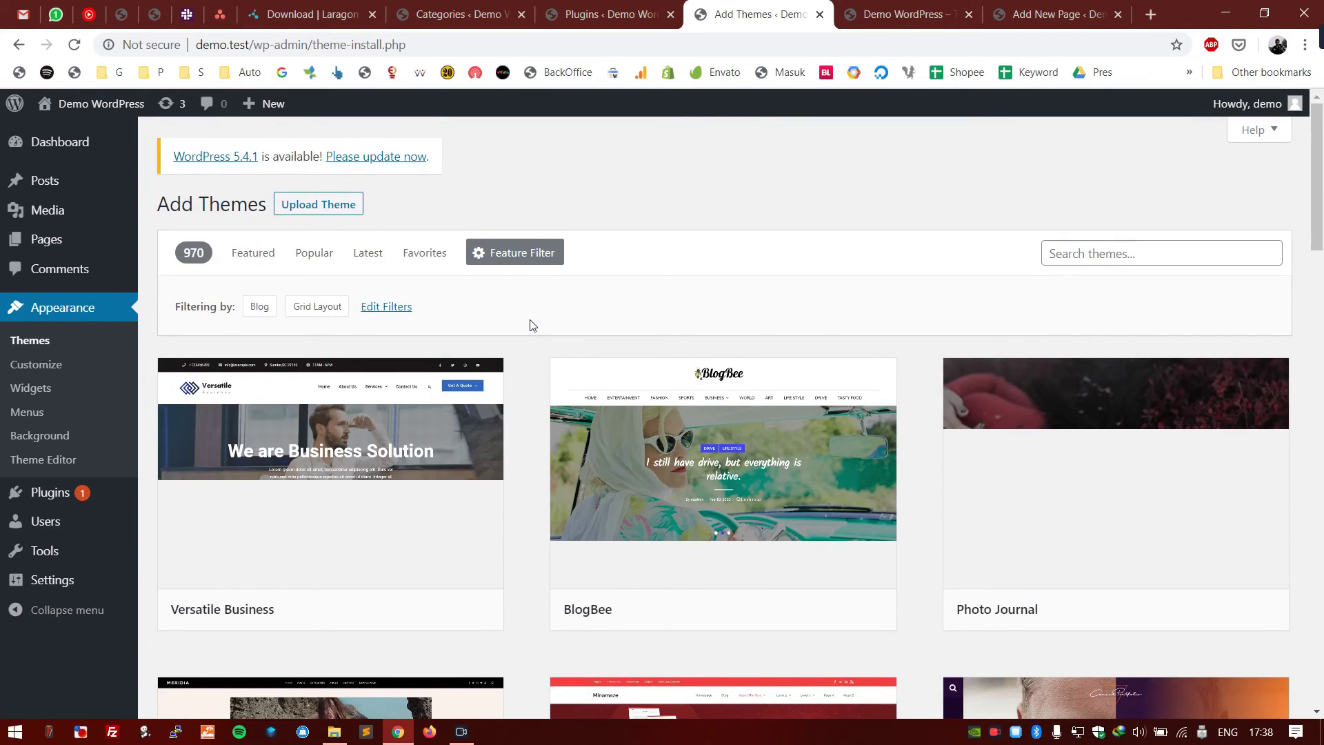
{"action": "scroll", "coordinate": [531, 326], "scroll_direction": "down", "scroll_amount": 2}
{"action": "scroll", "coordinate": [510, 304], "scroll_direction": "up", "scroll_amount": 2}
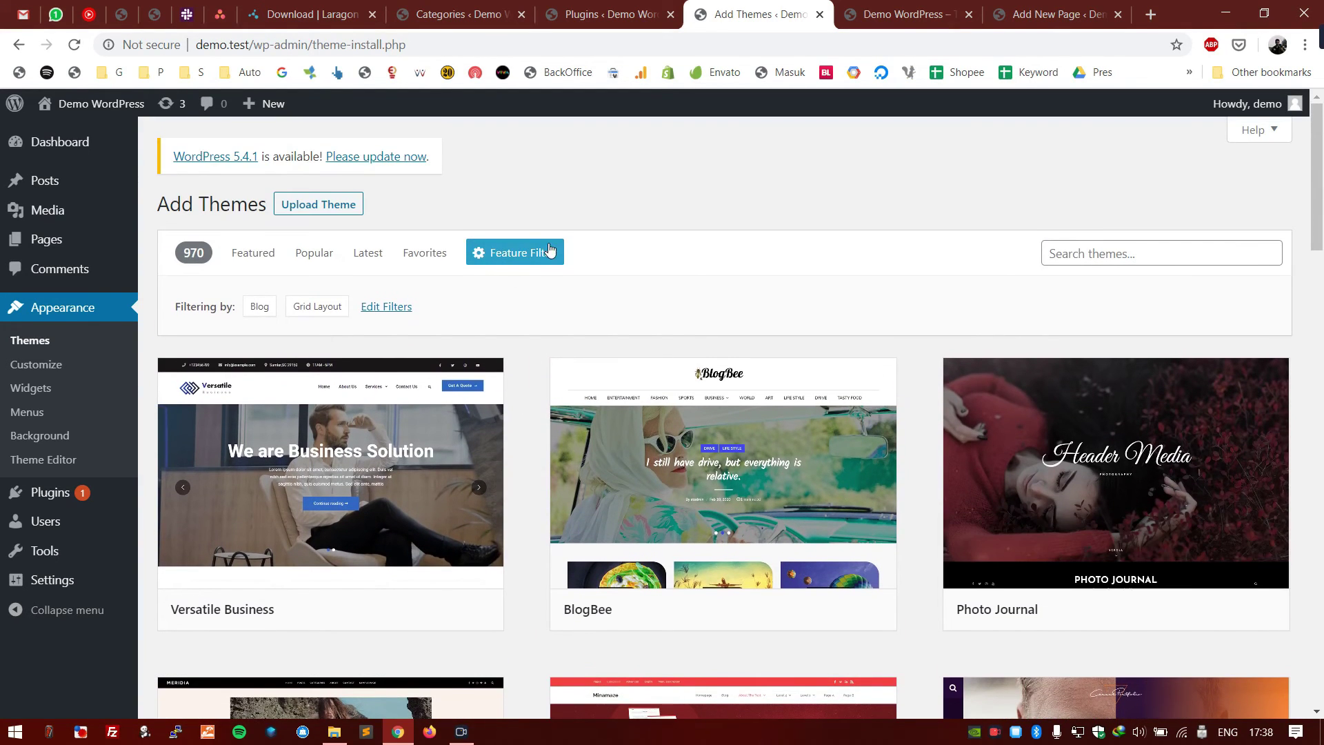
{"action": "scroll", "coordinate": [641, 276], "scroll_direction": "down", "scroll_amount": 2}
{"action": "left_click", "coordinate": [709, 273]}
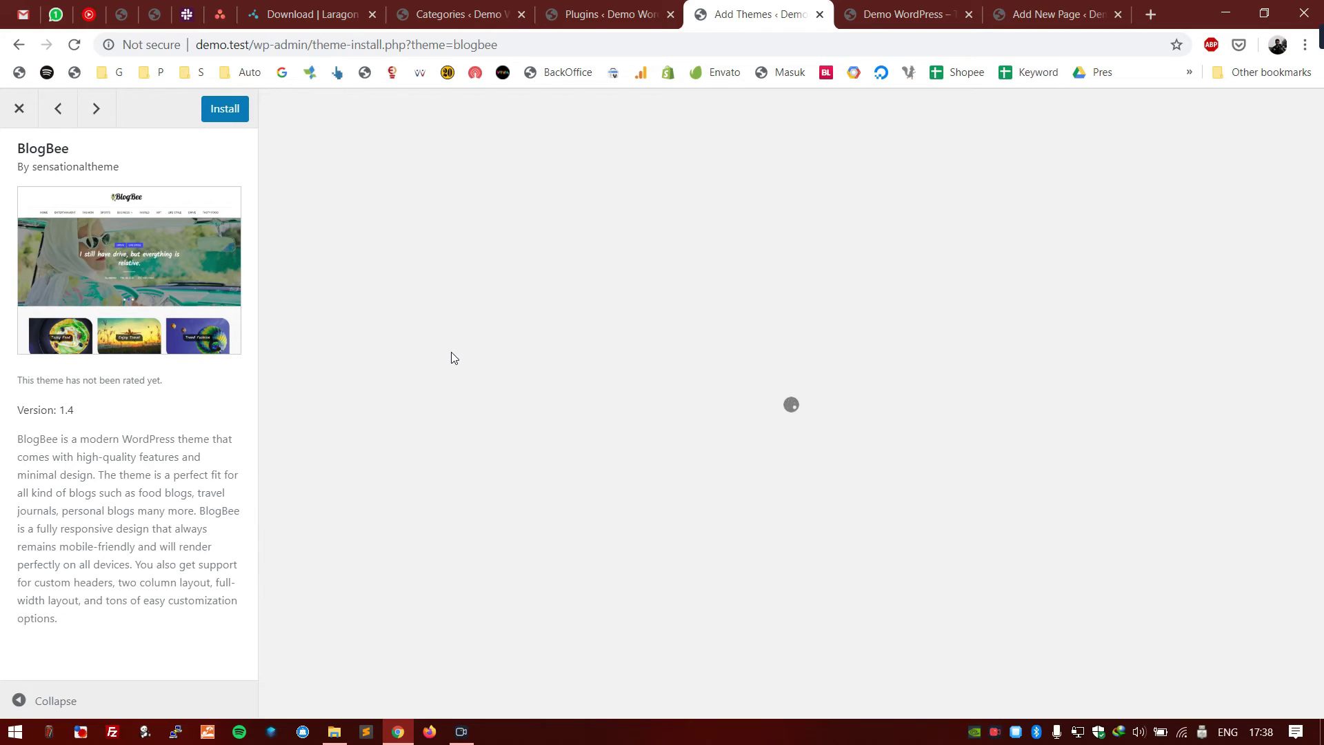
- Install the BlogBee theme from its preview panel
{"action": "scroll", "coordinate": [451, 356], "scroll_direction": "down", "scroll_amount": 10}
{"action": "scroll", "coordinate": [451, 356], "scroll_direction": "up", "scroll_amount": 10}
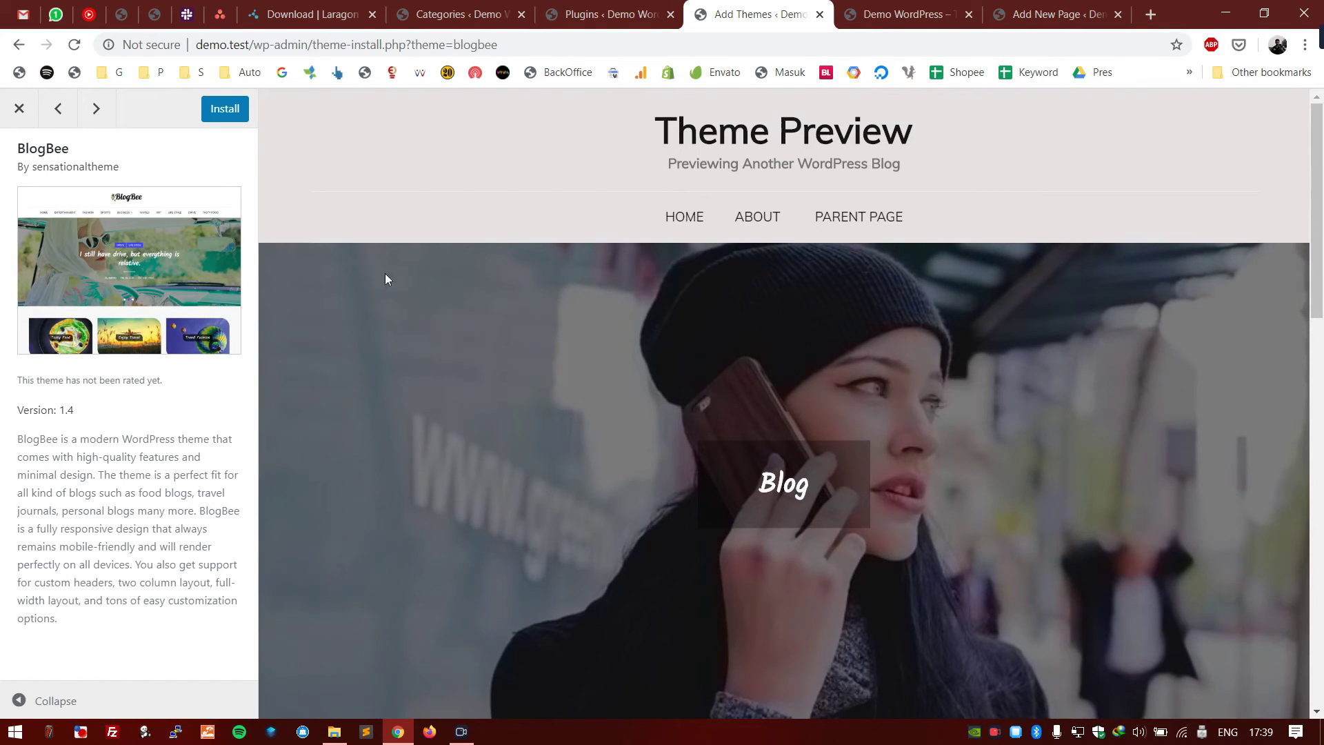
{"action": "left_click_drag", "start_coordinate": [222, 112], "coordinate": [481, 284]}
{"action": "scroll", "coordinate": [481, 284], "scroll_direction": "down", "scroll_amount": 8}
{"action": "scroll", "coordinate": [481, 284], "scroll_direction": "up", "scroll_amount": 8}
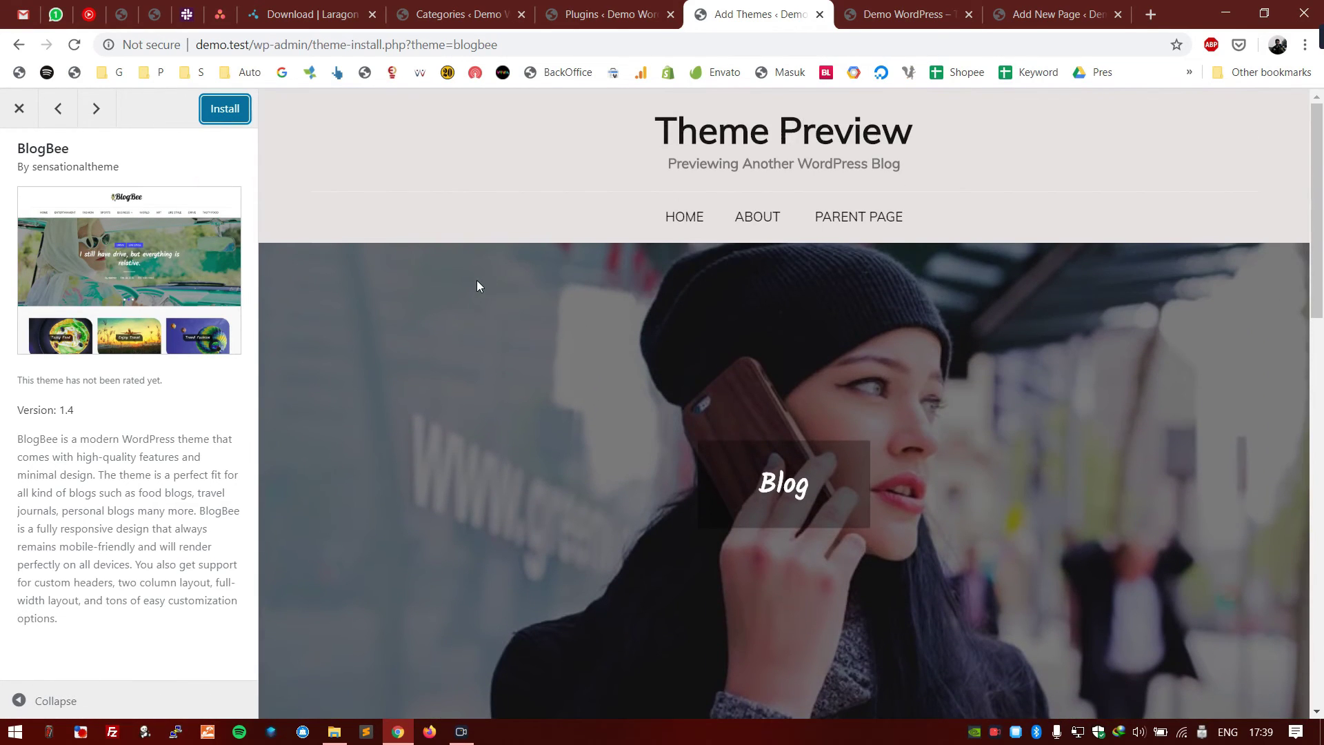
{"action": "left_click", "coordinate": [222, 120]}
- Activate the newly installed BlogBee theme
{"action": "scroll", "coordinate": [549, 269], "scroll_direction": "down", "scroll_amount": 10}
{"action": "scroll", "coordinate": [549, 268], "scroll_direction": "up", "scroll_amount": 10}
{"action": "left_click", "coordinate": [149, 140]}
{"action": "left_click", "coordinate": [227, 115]}
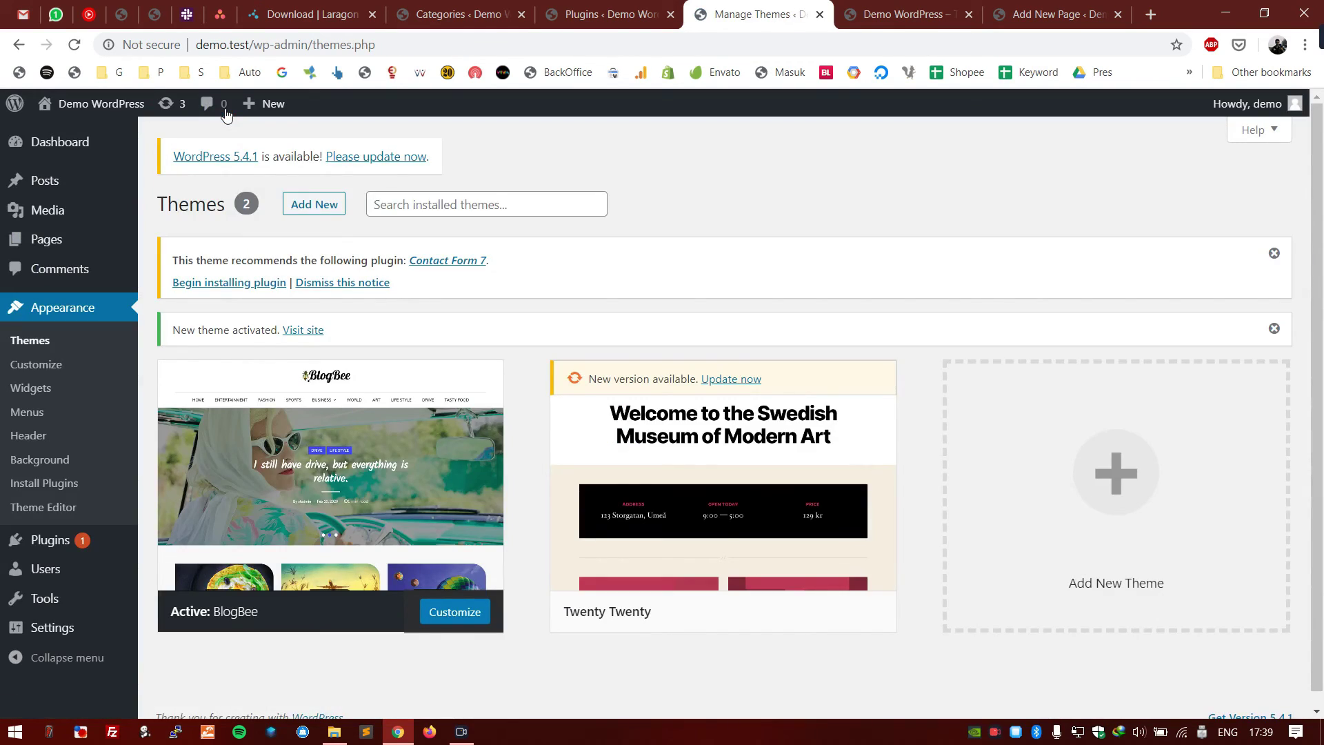
{"action": "scroll", "coordinate": [331, 139], "scroll_direction": "down", "scroll_amount": 1}
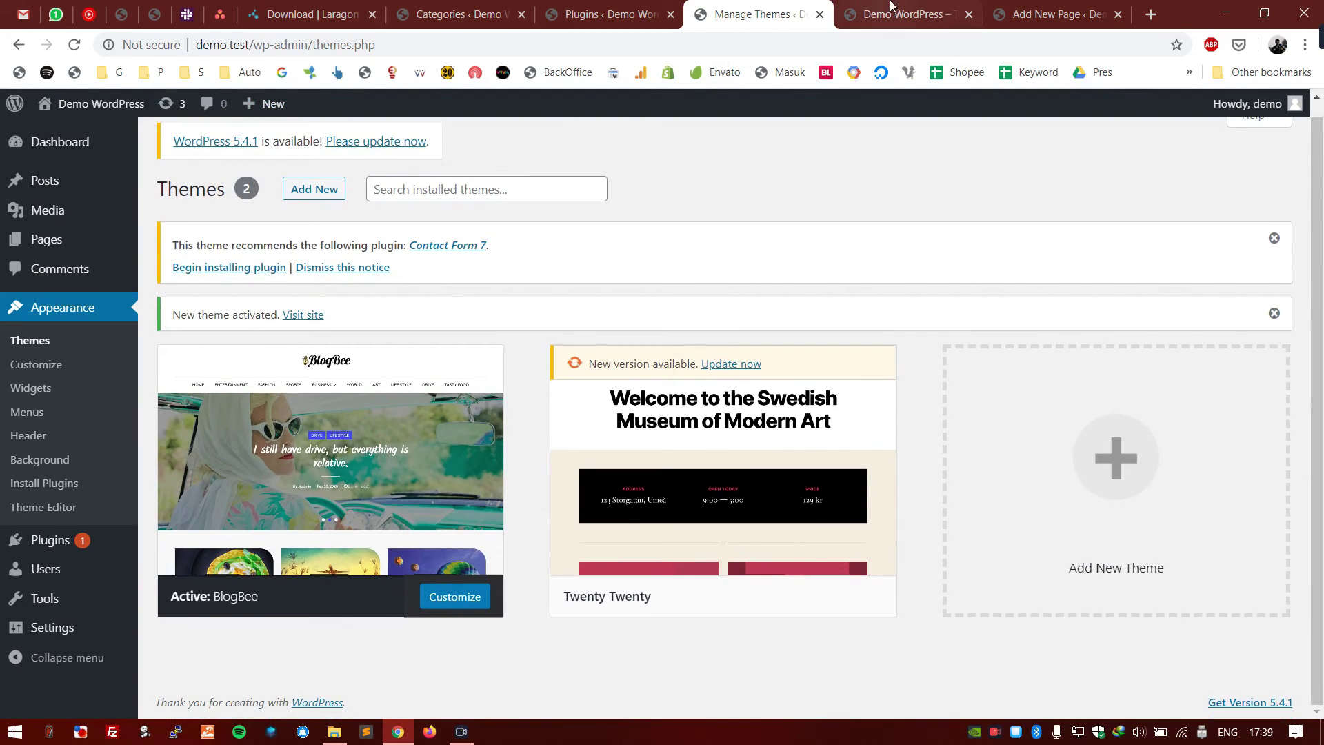
{"action": "left_click", "coordinate": [896, 14]}
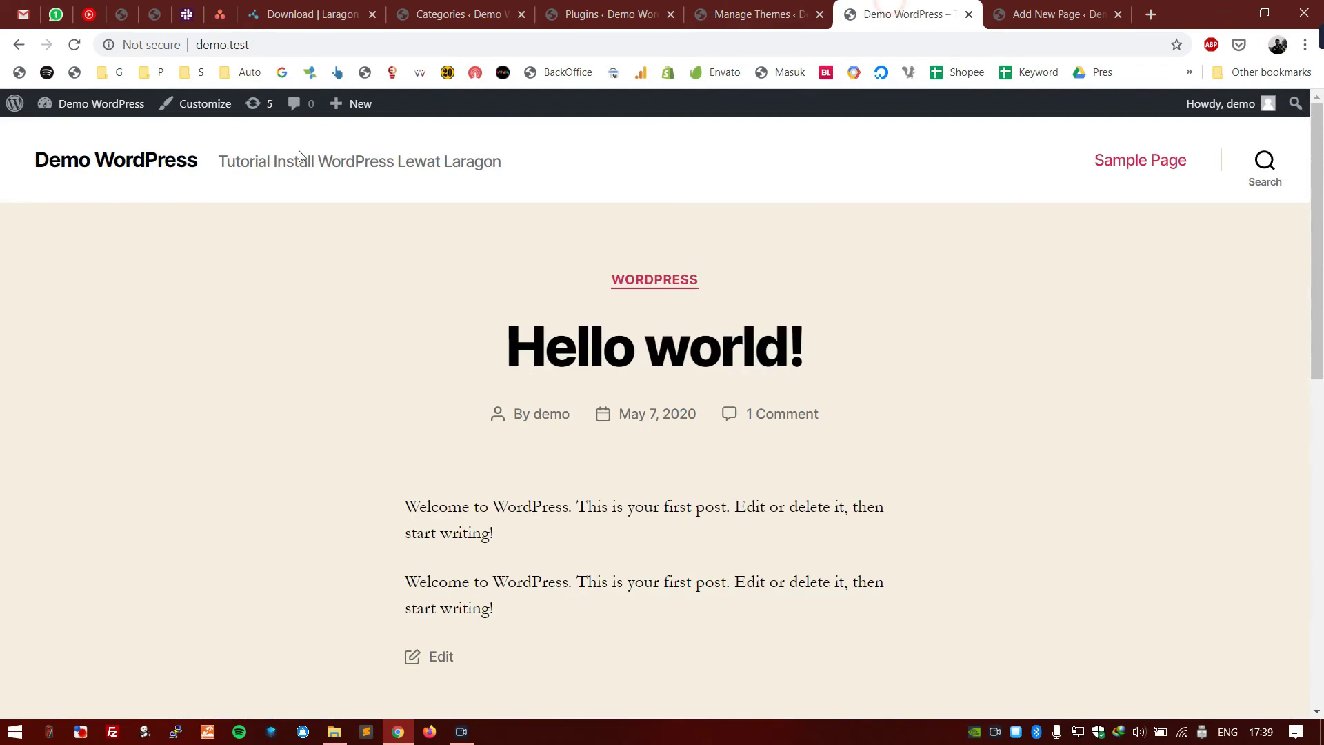
{"action": "left_click", "coordinate": [90, 166]}
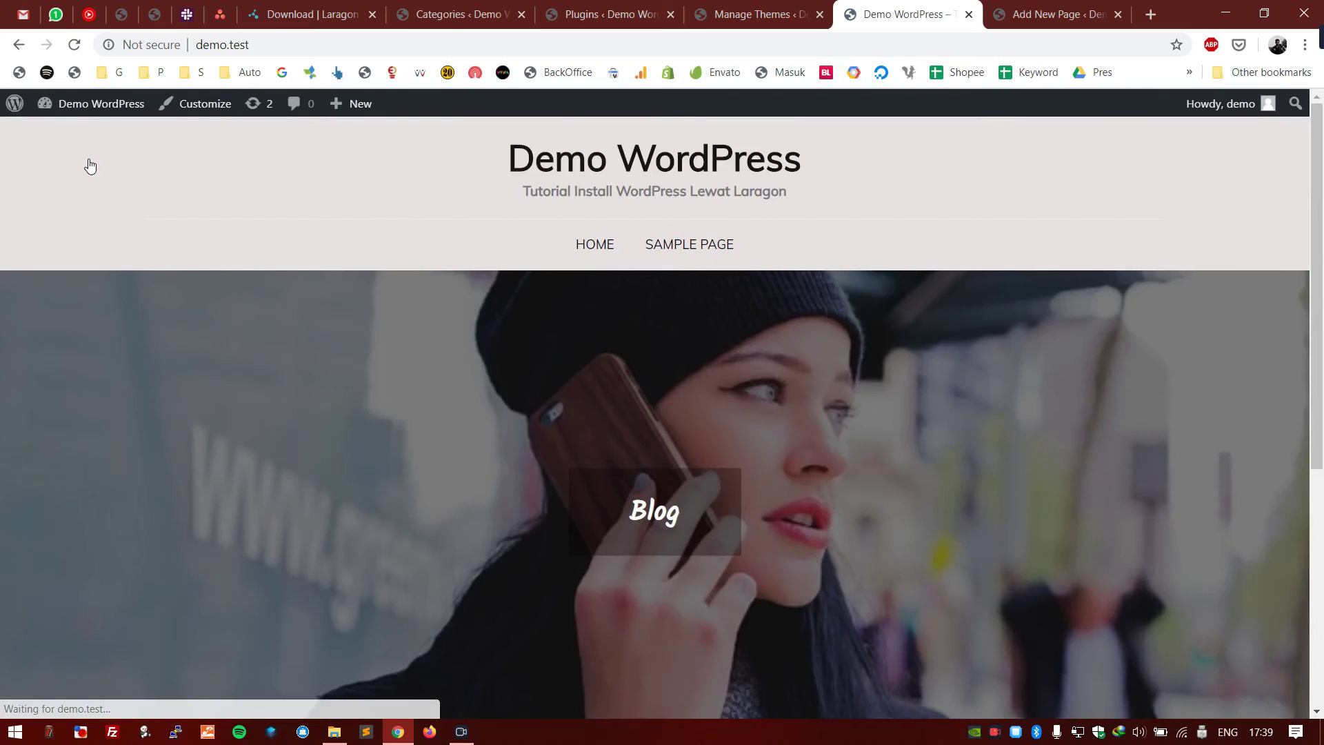
{"action": "scroll", "coordinate": [31, 312], "scroll_direction": "down", "scroll_amount": 5}
{"action": "scroll", "coordinate": [34, 320], "scroll_direction": "up", "scroll_amount": 5}
{"action": "scroll", "coordinate": [38, 334], "scroll_direction": "down", "scroll_amount": 1}
{"action": "scroll", "coordinate": [37, 335], "scroll_direction": "down", "scroll_amount": 5}
{"action": "left_click", "coordinate": [324, 544]}
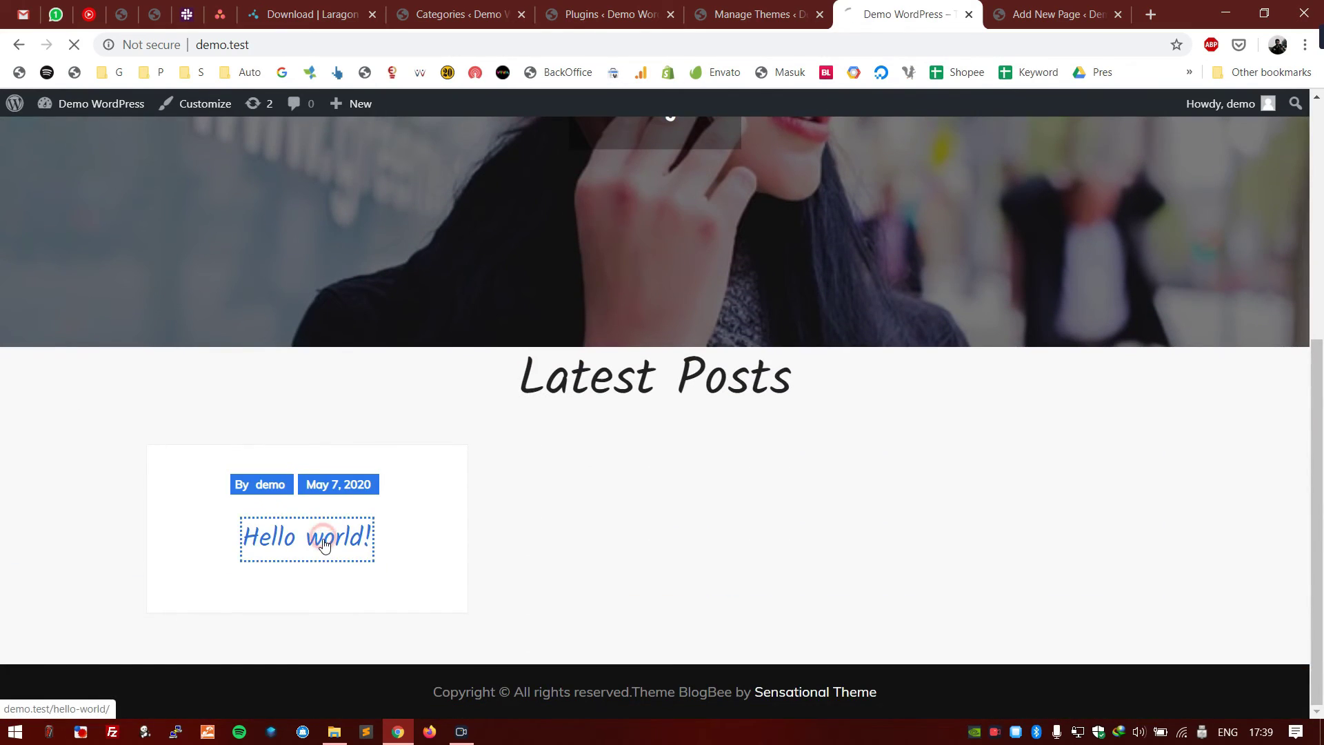
{"action": "scroll", "coordinate": [355, 398], "scroll_direction": "down", "scroll_amount": 10}
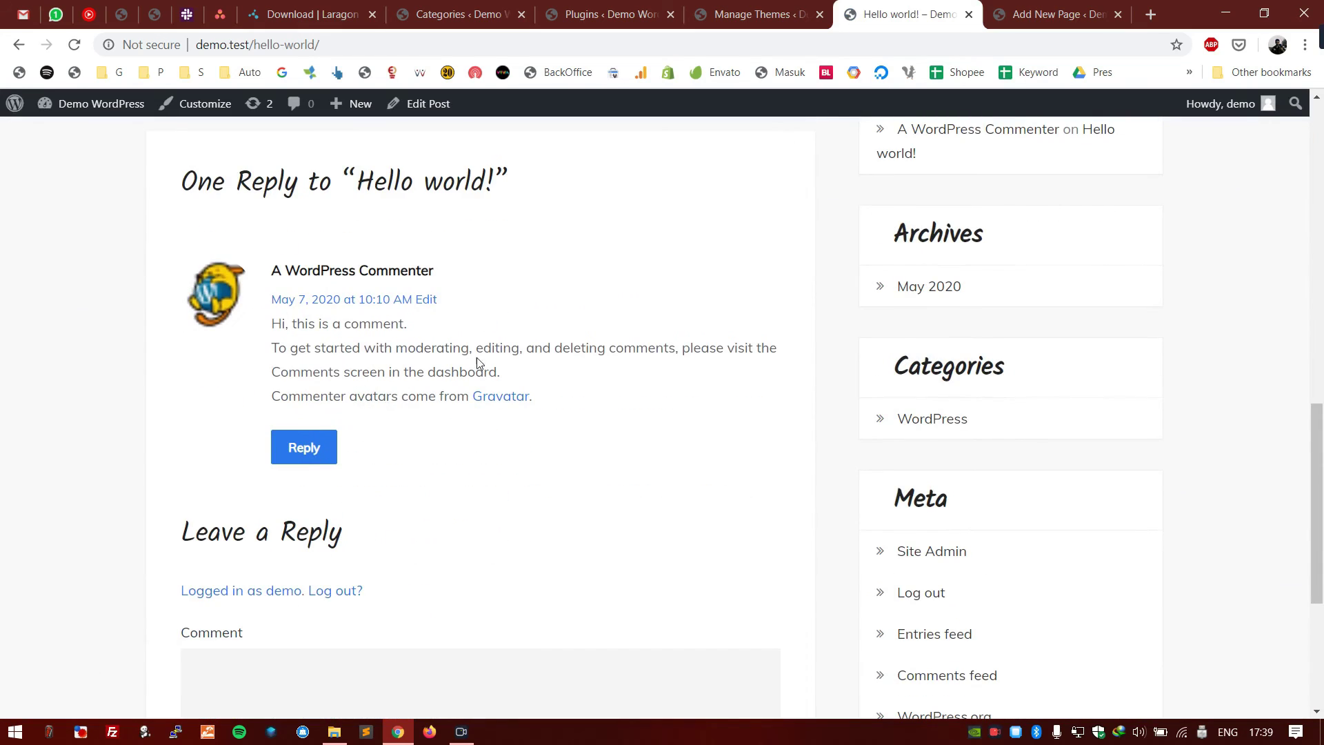
{"action": "left_click", "coordinate": [607, 14]}
{"action": "left_click", "coordinate": [749, 14]}
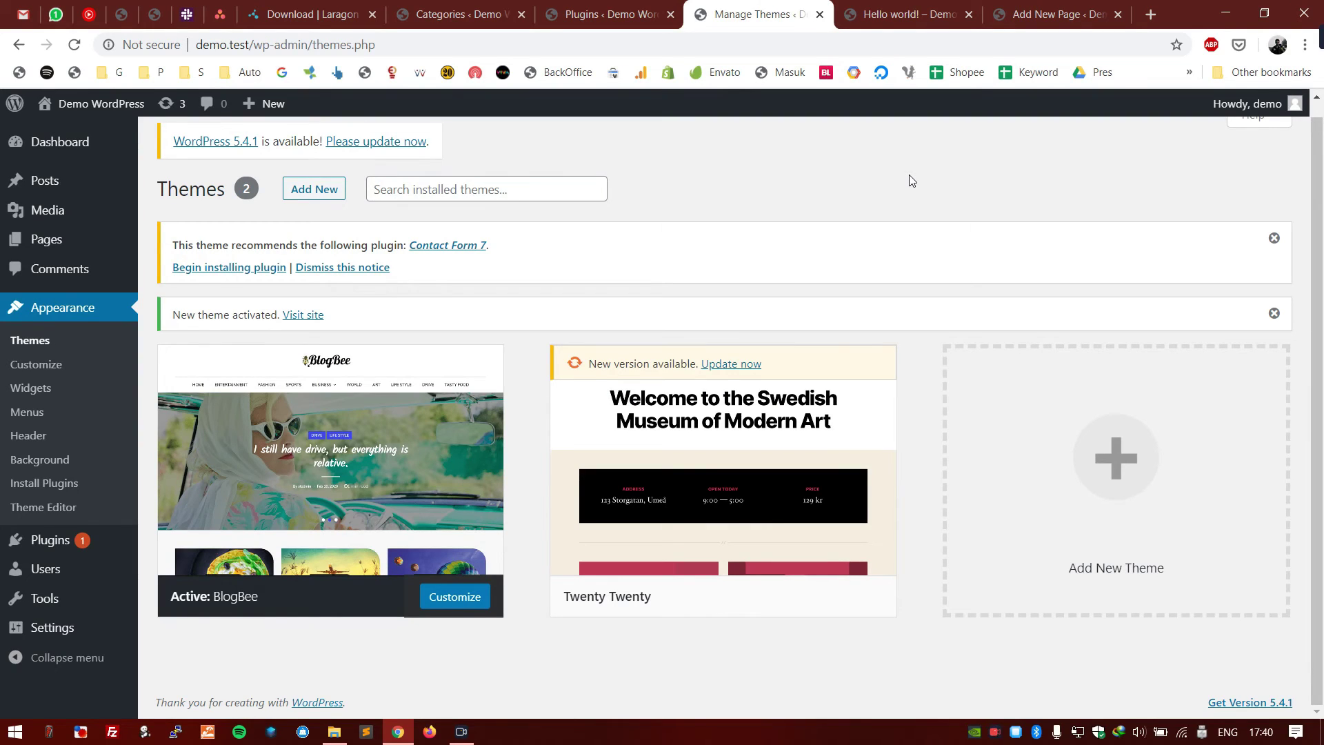
- Open Add Themes, try the catalogue search, and show the theme upload form
{"action": "left_click", "coordinate": [327, 196]}
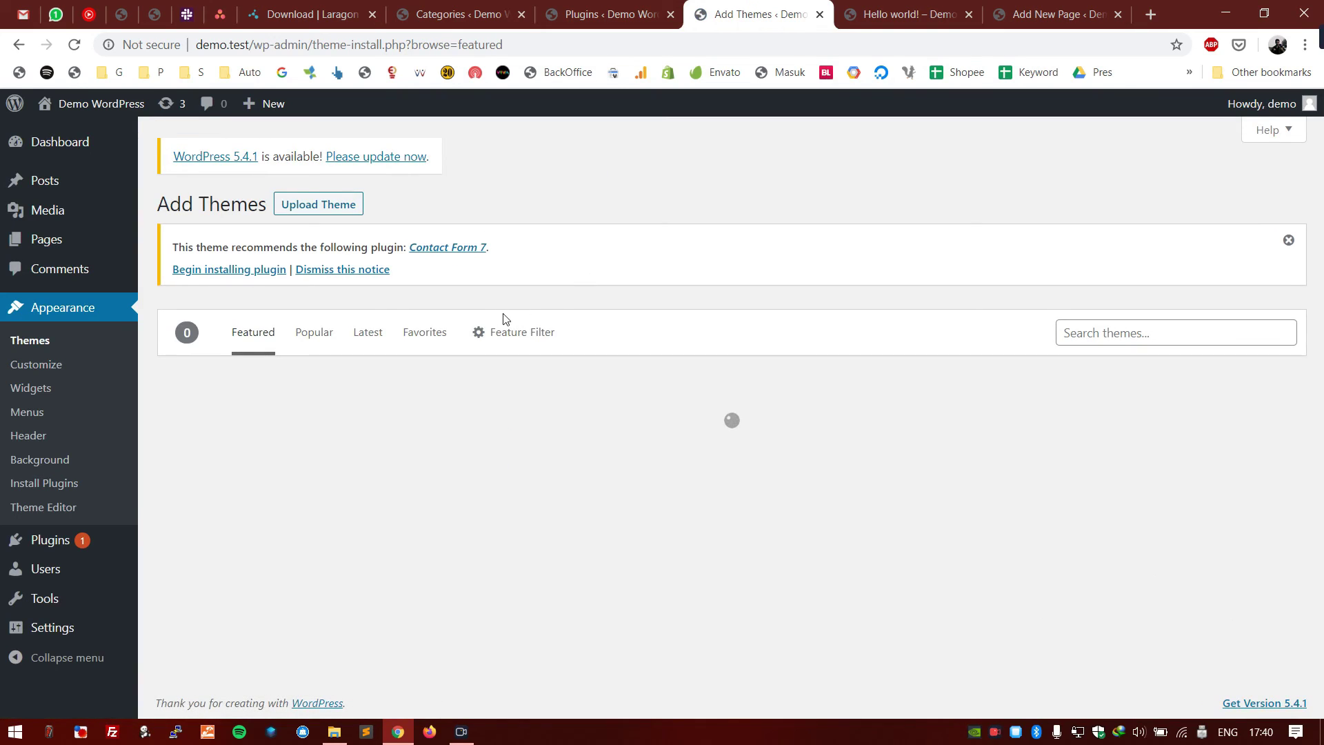
{"action": "left_click", "coordinate": [1093, 337]}
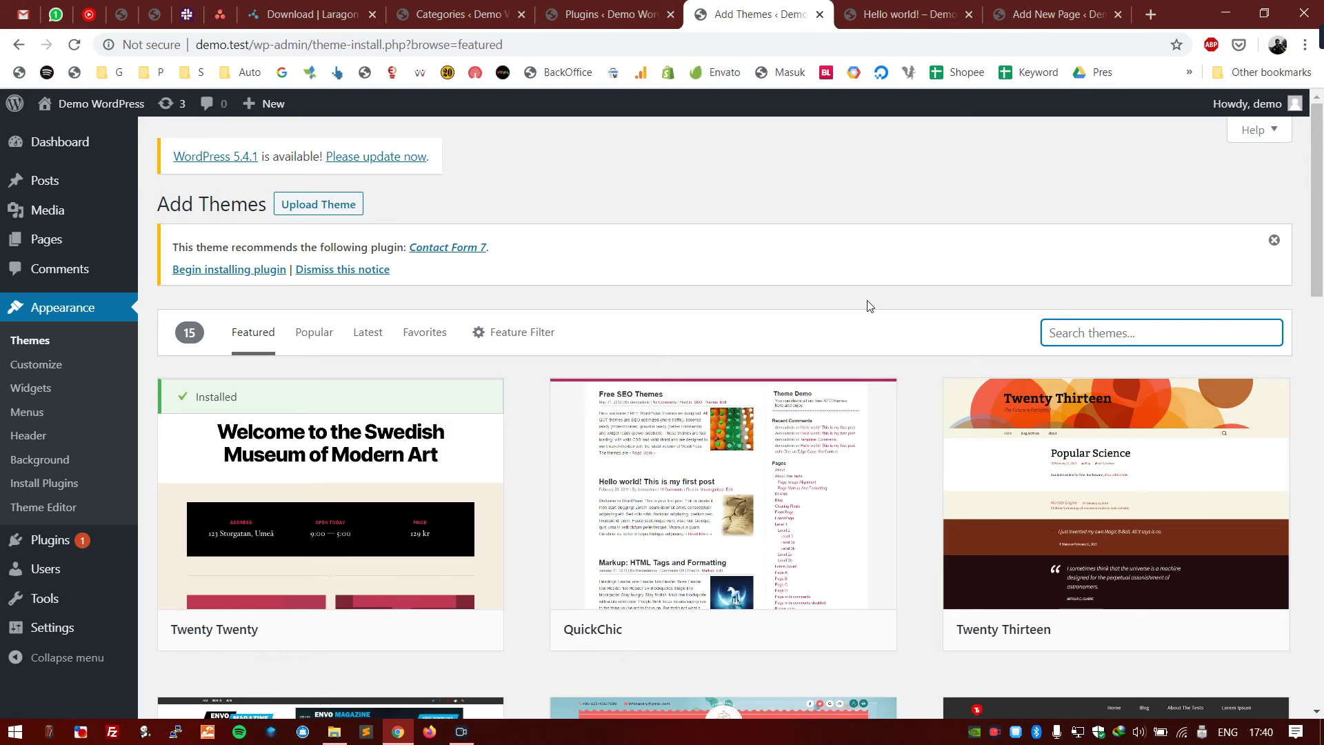
{"action": "left_click", "coordinate": [738, 258]}
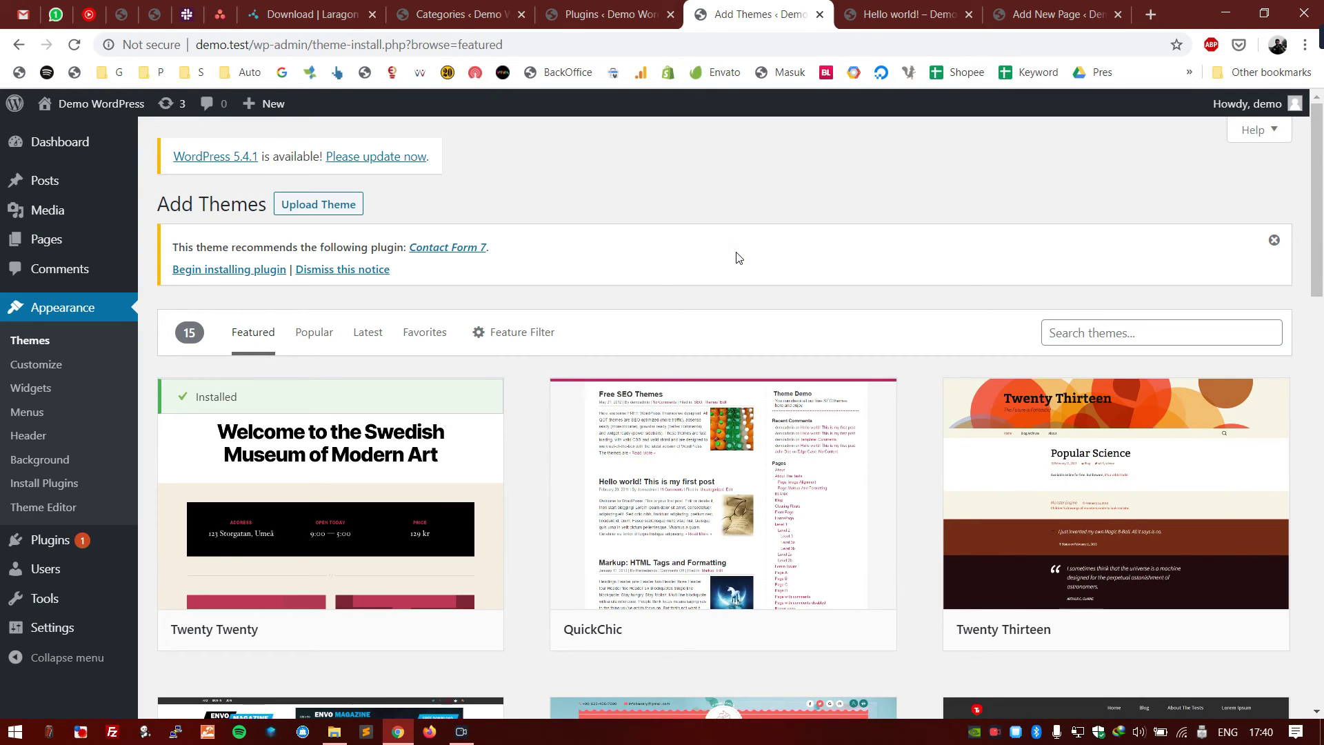
{"action": "left_click", "coordinate": [329, 208]}
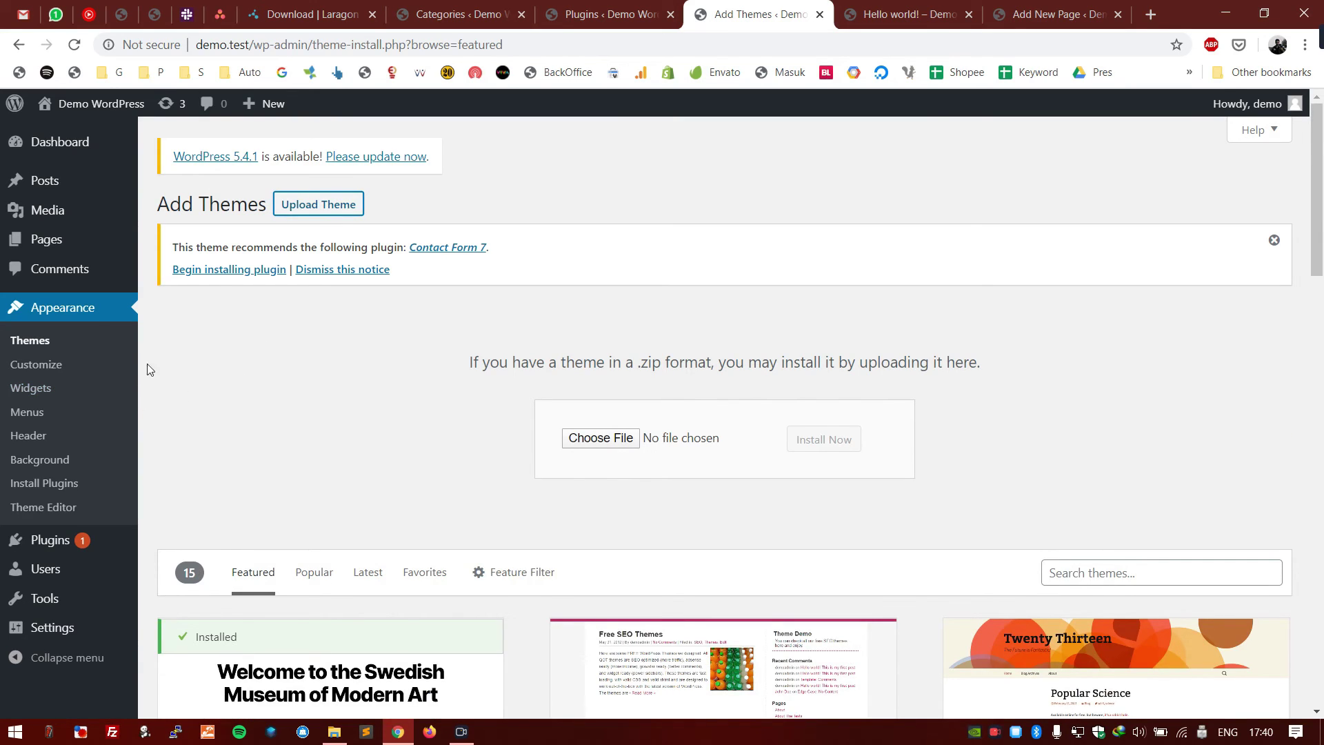
- Reopen Add Themes from the Themes screen with the .zip upload panel, then view Installed Plugins
{"action": "left_click", "coordinate": [59, 341]}
{"action": "left_click", "coordinate": [311, 207]}
{"action": "left_click", "coordinate": [313, 212]}
{"action": "left_click", "coordinate": [249, 403]}
{"action": "left_click", "coordinate": [95, 540]}
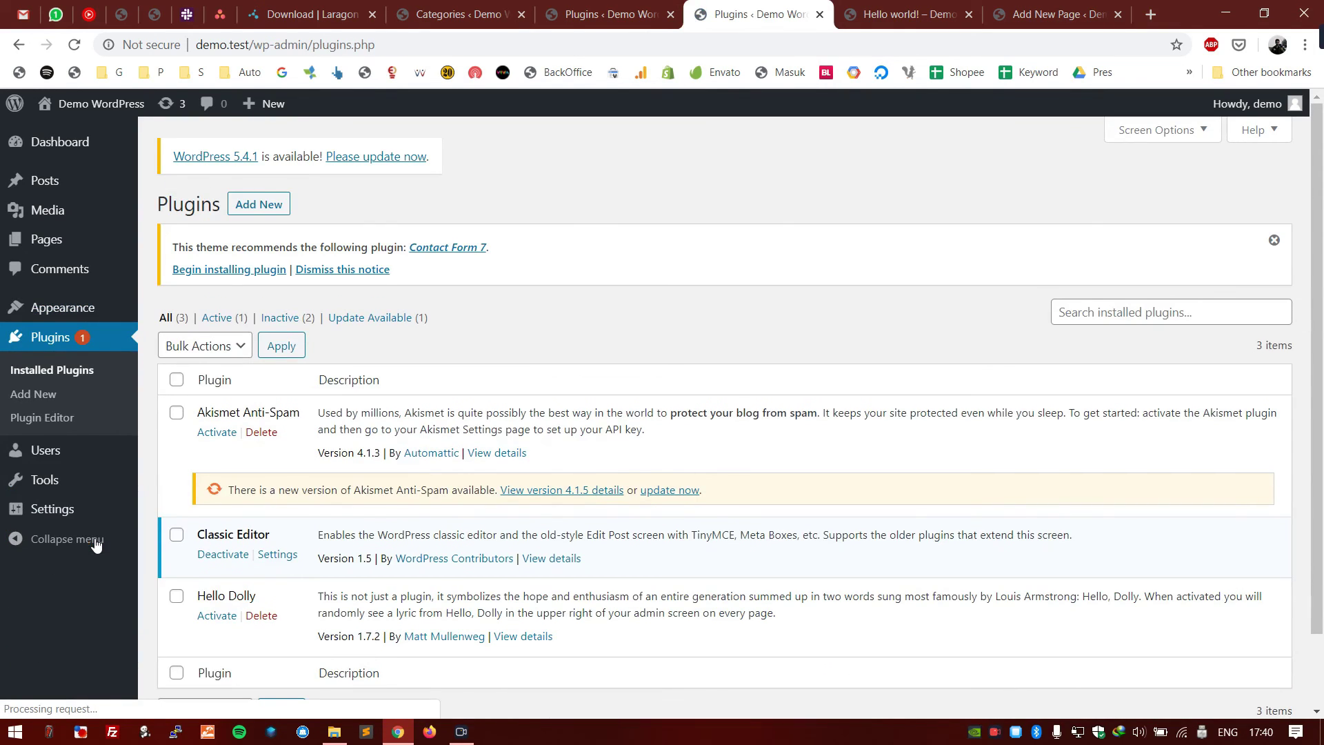
- Look over Add Plugins and its Upload Plugin .zip form, then go to the Users list
{"action": "left_click", "coordinate": [259, 207]}
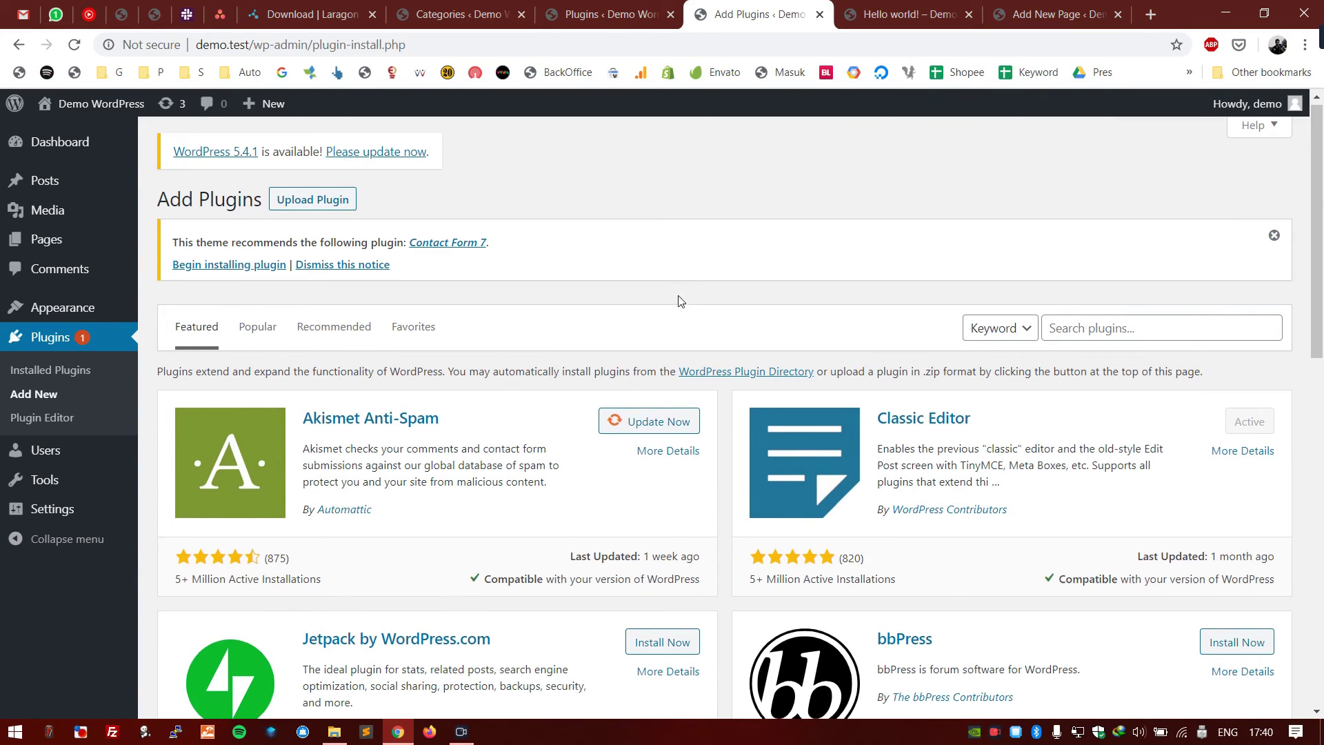
{"action": "scroll", "coordinate": [680, 295], "scroll_direction": "down", "scroll_amount": 15}
{"action": "scroll", "coordinate": [680, 295], "scroll_direction": "up", "scroll_amount": 15}
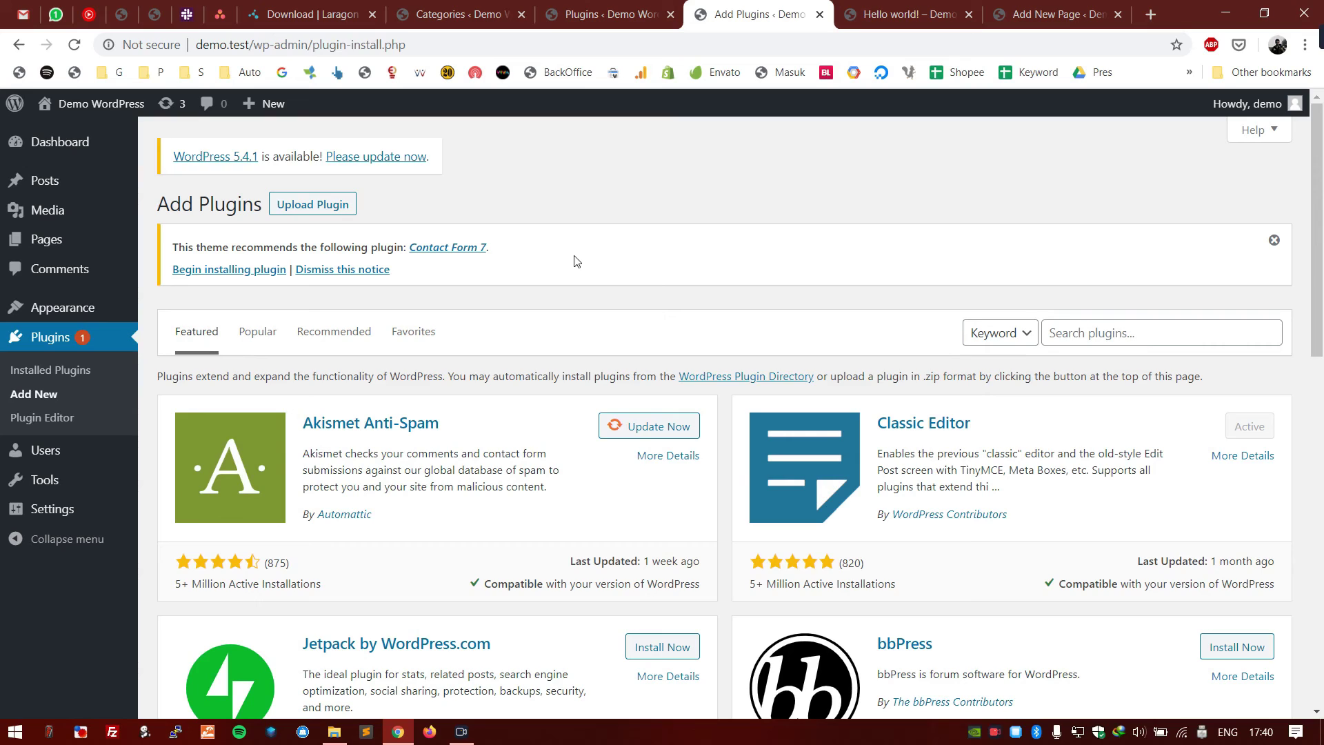
{"action": "left_click", "coordinate": [329, 202]}
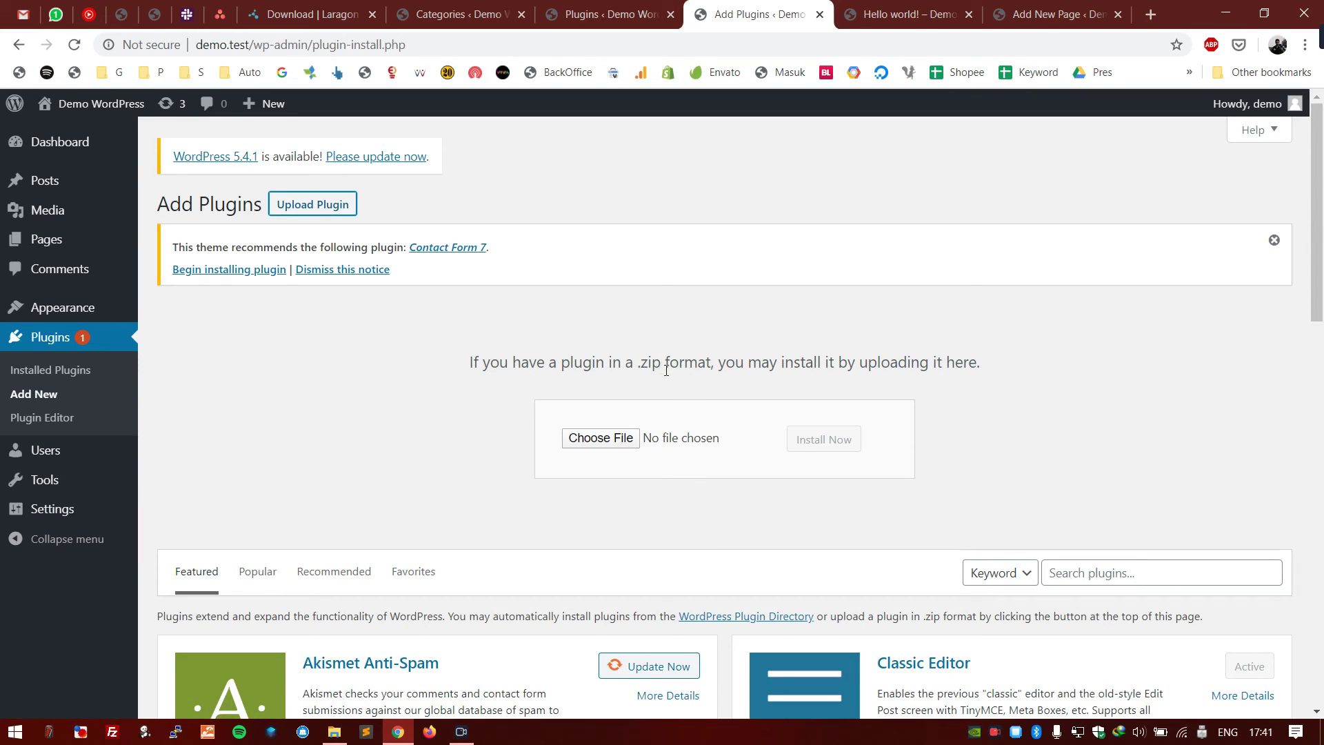
{"action": "left_click_drag", "start_coordinate": [661, 363], "coordinate": [634, 368]}
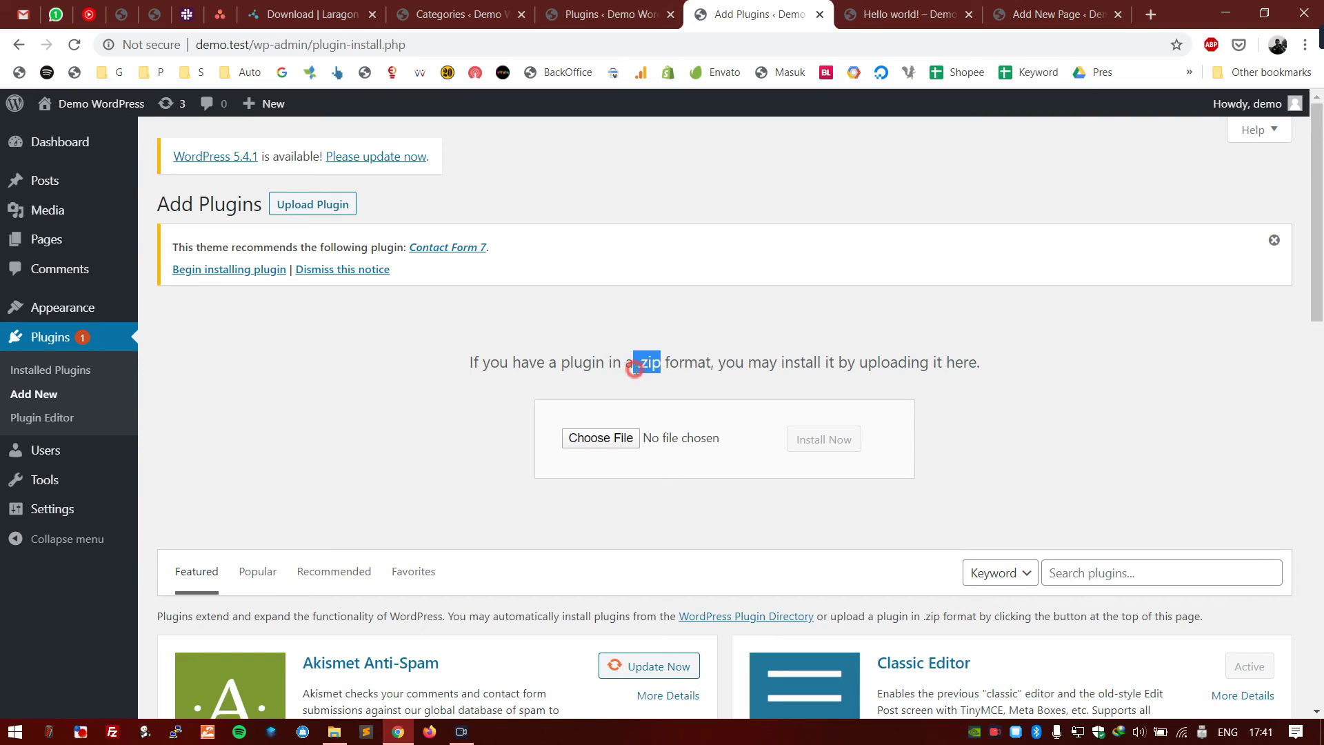
{"action": "left_click", "coordinate": [627, 314]}
{"action": "scroll", "coordinate": [240, 363], "scroll_direction": "down", "scroll_amount": 1}
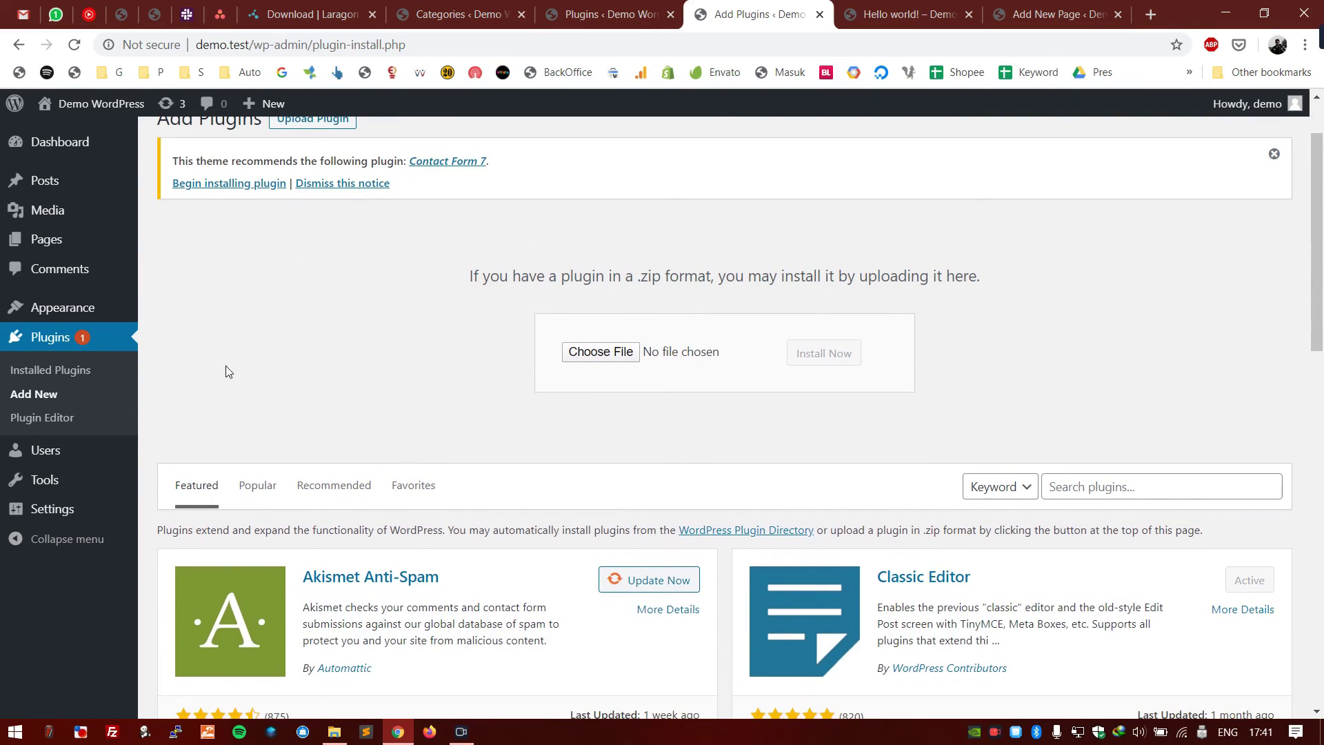
{"action": "left_click", "coordinate": [102, 450]}
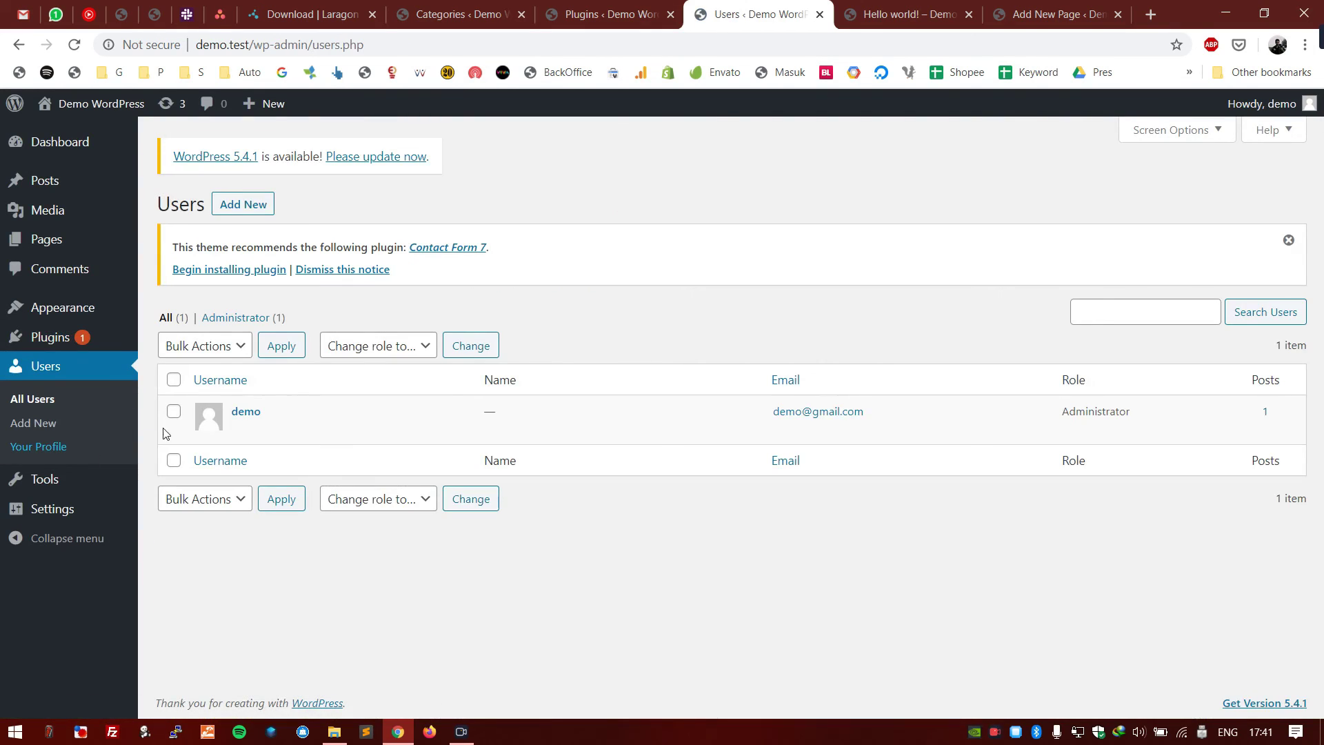
- Open the Your Profile settings page and scroll through it
{"action": "left_click", "coordinate": [602, 300]}
{"action": "left_click", "coordinate": [236, 210]}
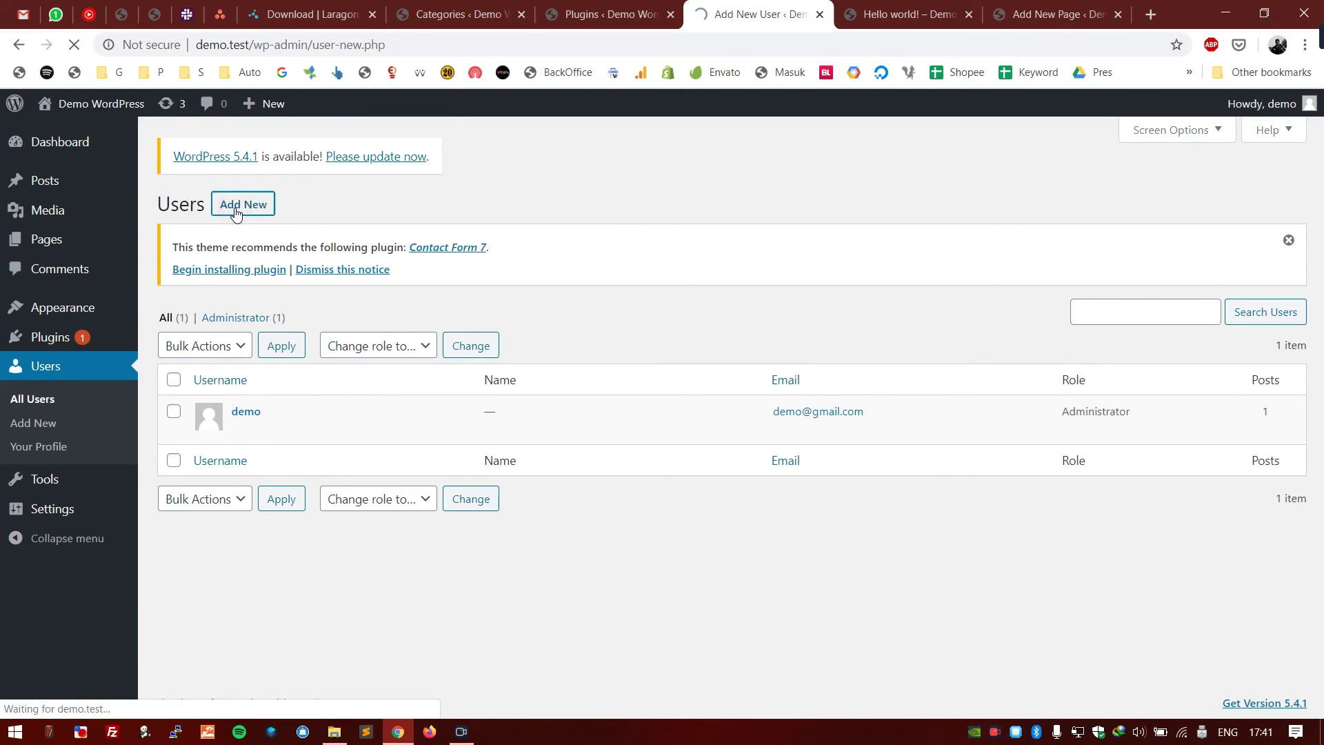
{"action": "left_click", "coordinate": [54, 450]}
{"action": "scroll", "coordinate": [328, 392], "scroll_direction": "down", "scroll_amount": 15}
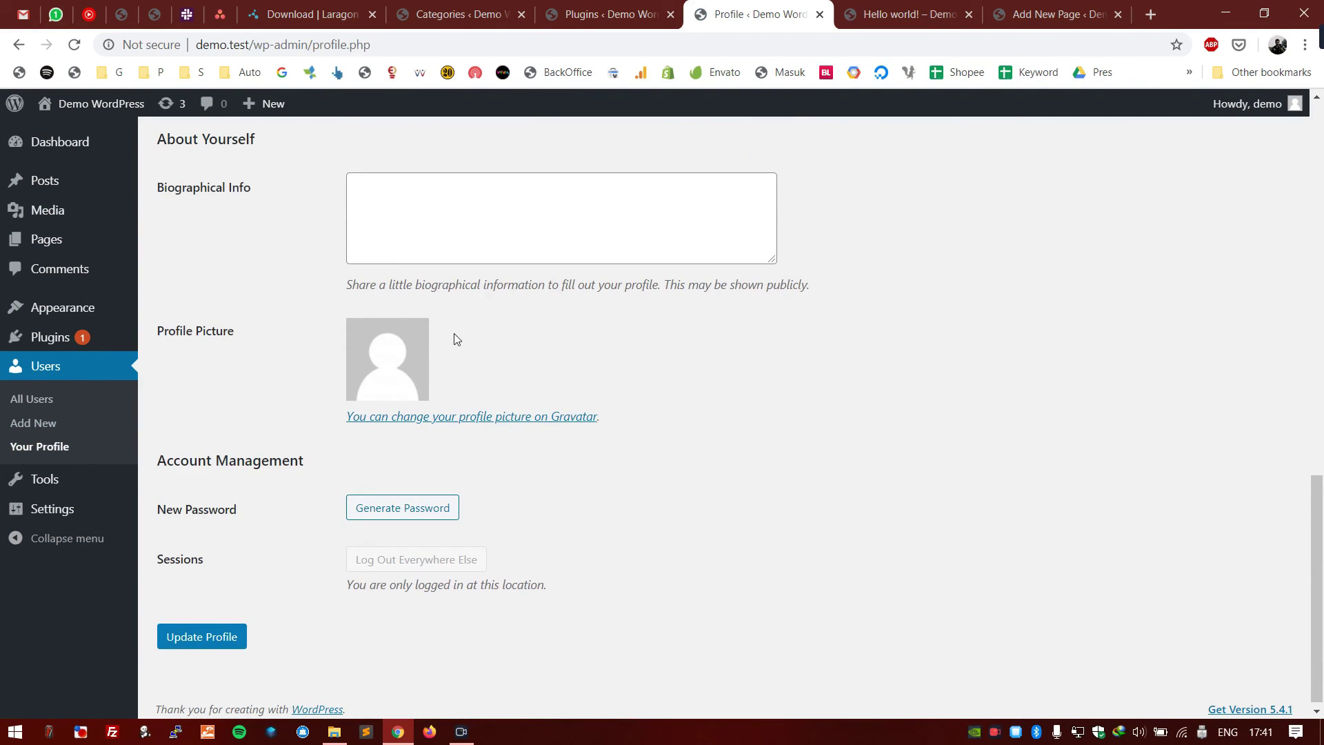
{"action": "scroll", "coordinate": [813, 473], "scroll_direction": "up", "scroll_amount": 3}
{"action": "scroll", "coordinate": [769, 491], "scroll_direction": "down", "scroll_amount": 3}
- Open the Gravatar link in a new tab, view it, then return to the Profile tab
{"action": "middle_click", "coordinate": [527, 412]}
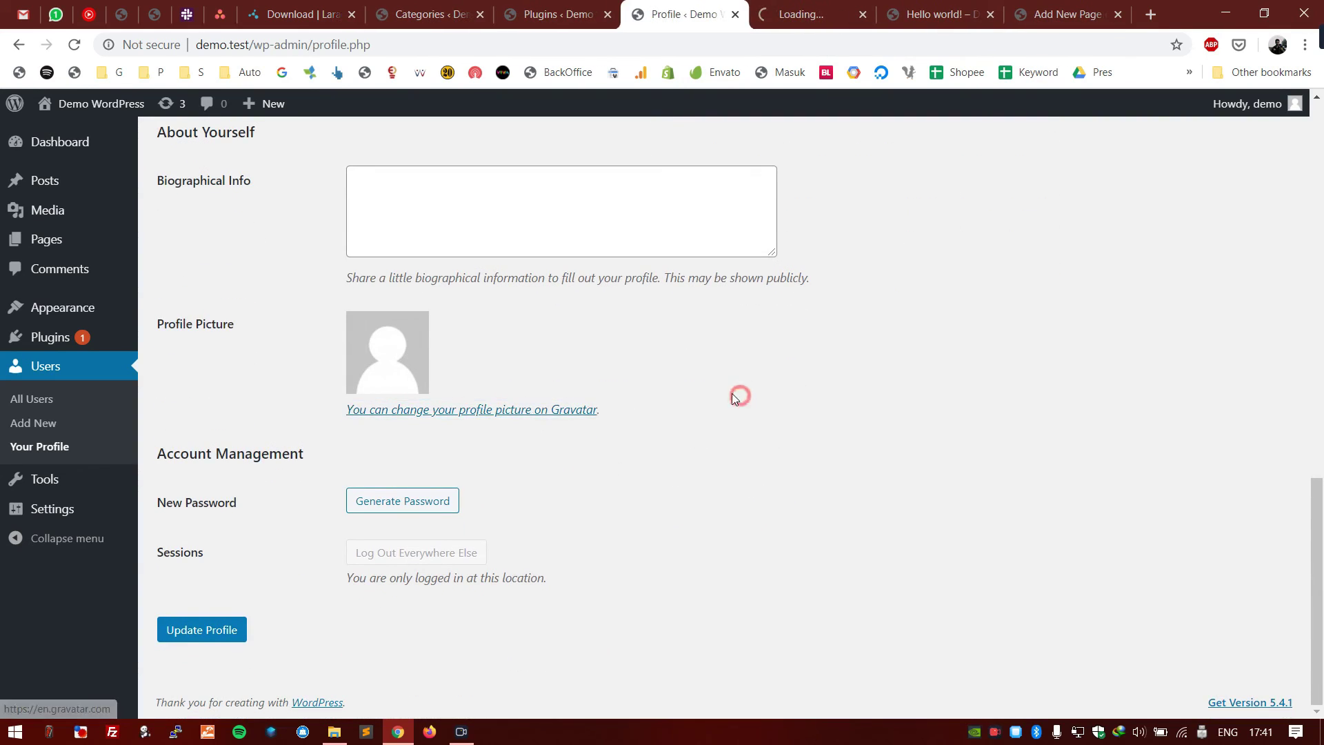
{"action": "left_click", "coordinate": [777, 8]}
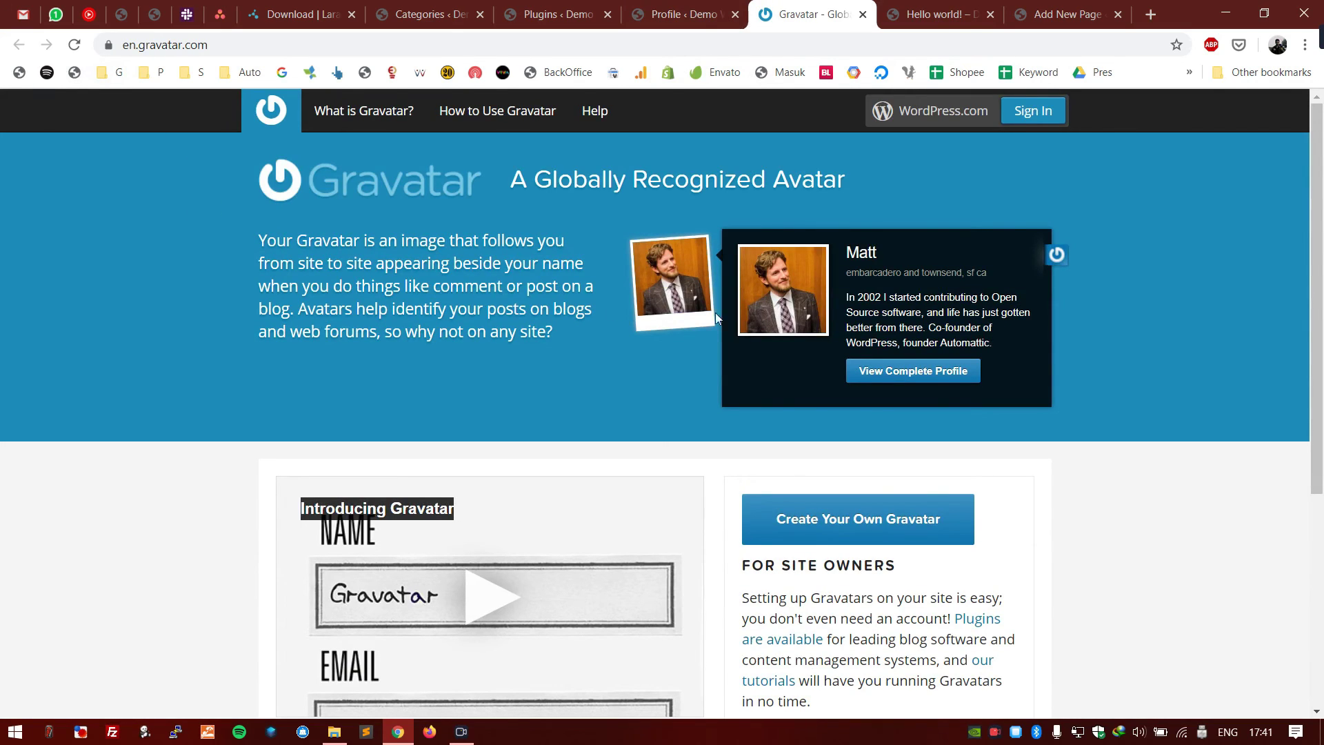
{"action": "scroll", "coordinate": [818, 283], "scroll_direction": "down", "scroll_amount": 3}
{"action": "scroll", "coordinate": [793, 248], "scroll_direction": "up", "scroll_amount": 3}
{"action": "left_click", "coordinate": [661, 10]}
{"action": "left_click", "coordinate": [559, 13]}
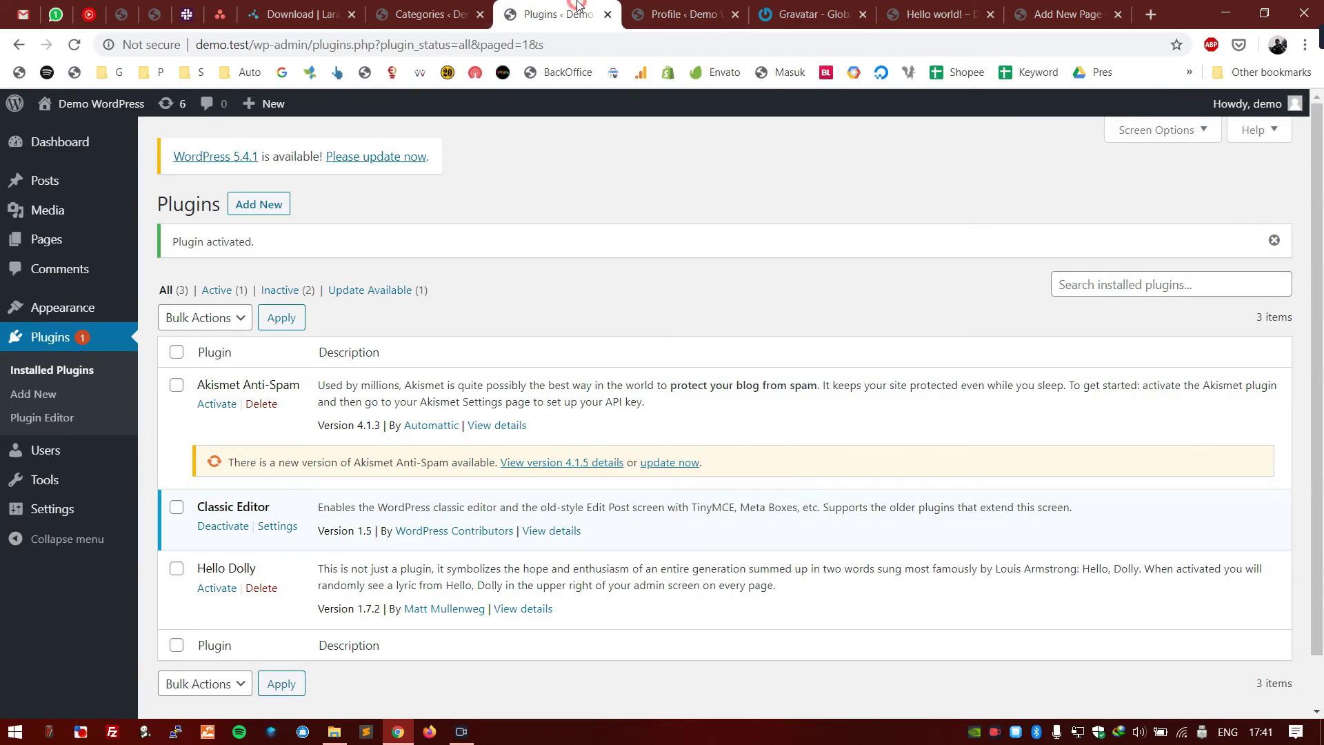
{"action": "left_click", "coordinate": [652, 14]}
{"action": "scroll", "coordinate": [587, 138], "scroll_direction": "up", "scroll_amount": 15}
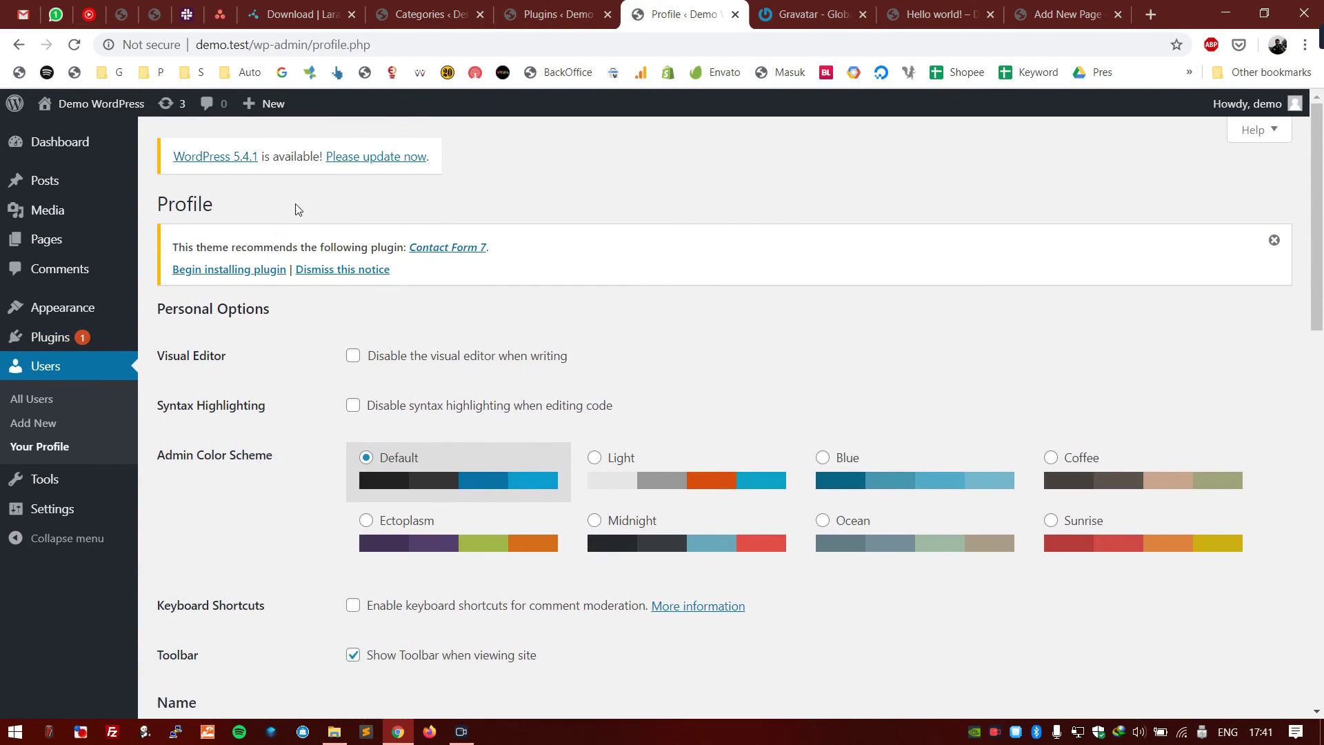
- Open the Add New User form and step through the Username, Email, First Name, Last Name and Website fields
{"action": "left_click", "coordinate": [35, 422]}
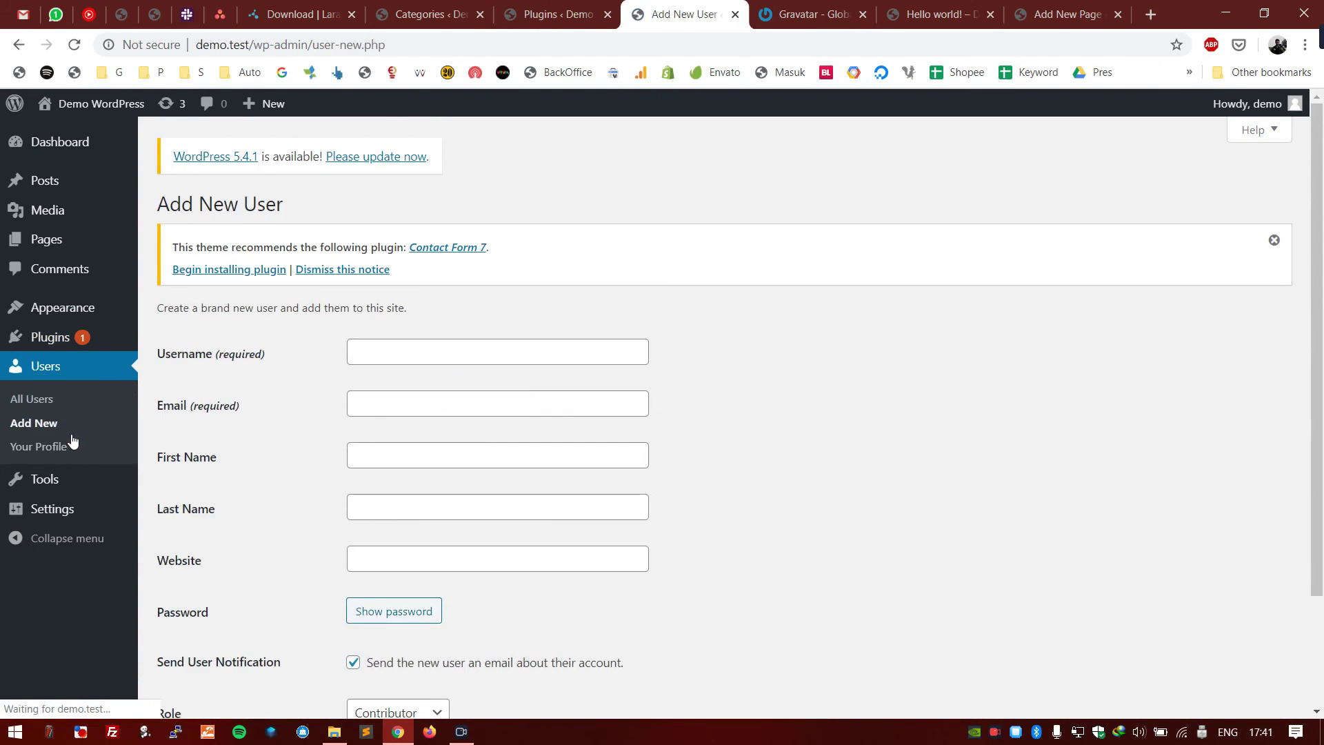
{"action": "left_click", "coordinate": [388, 348]}
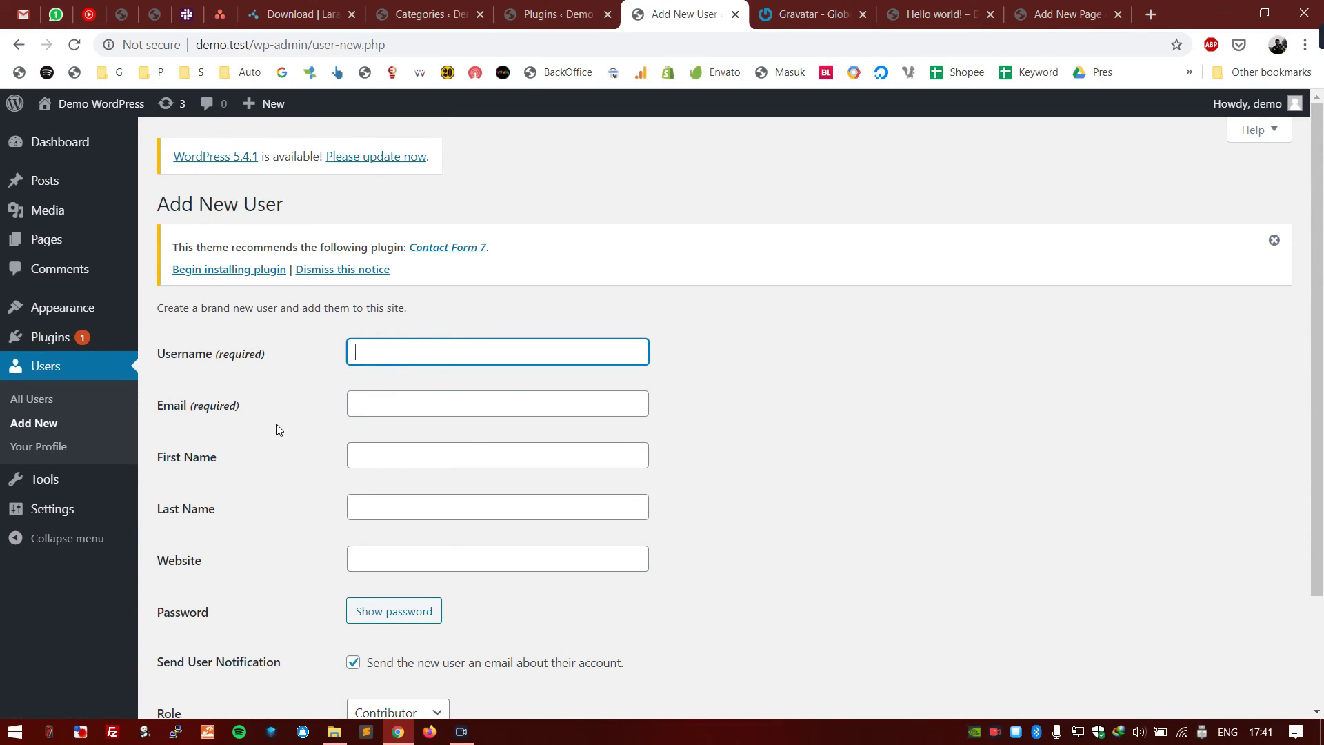
{"action": "left_click", "coordinate": [252, 434]}
{"action": "scroll", "coordinate": [252, 435], "scroll_direction": "down", "scroll_amount": 2}
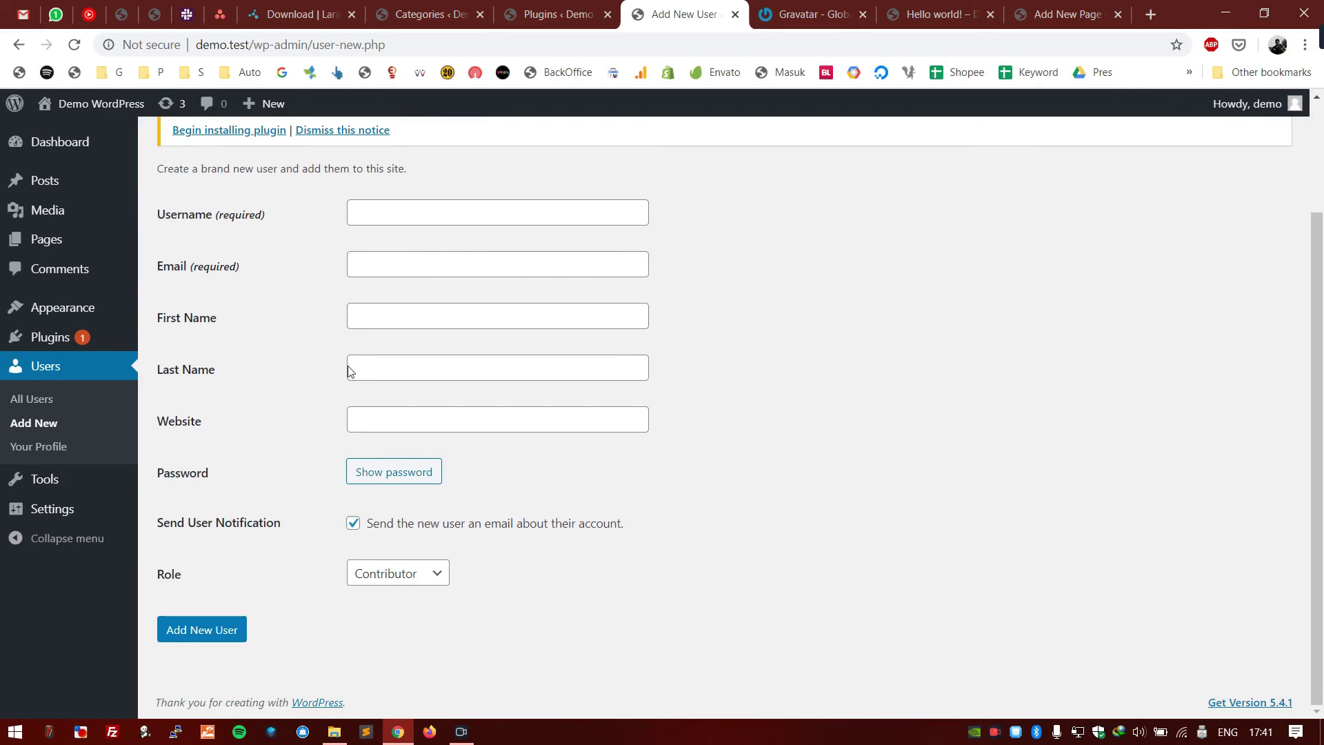
{"action": "left_click", "coordinate": [405, 209]}
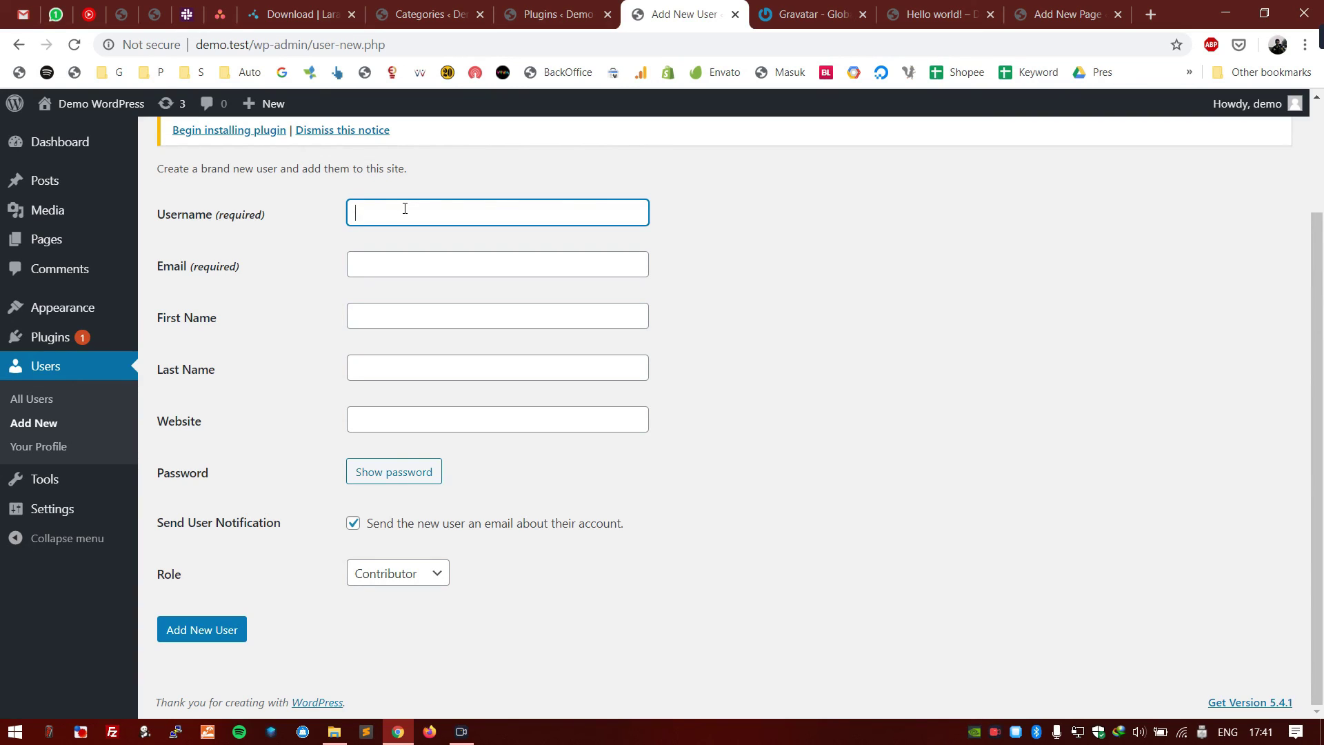
{"action": "left_click", "coordinate": [397, 263]}
{"action": "left_click", "coordinate": [377, 309]}
{"action": "left_click", "coordinate": [389, 360]}
{"action": "left_click", "coordinate": [383, 412]}
{"action": "left_click", "coordinate": [255, 452]}
- Replace the generated strong password with a new medium-strength password
{"action": "left_click", "coordinate": [424, 470]}
{"action": "scroll", "coordinate": [648, 417], "scroll_direction": "down", "scroll_amount": 1}
{"action": "left_click", "coordinate": [313, 432]}
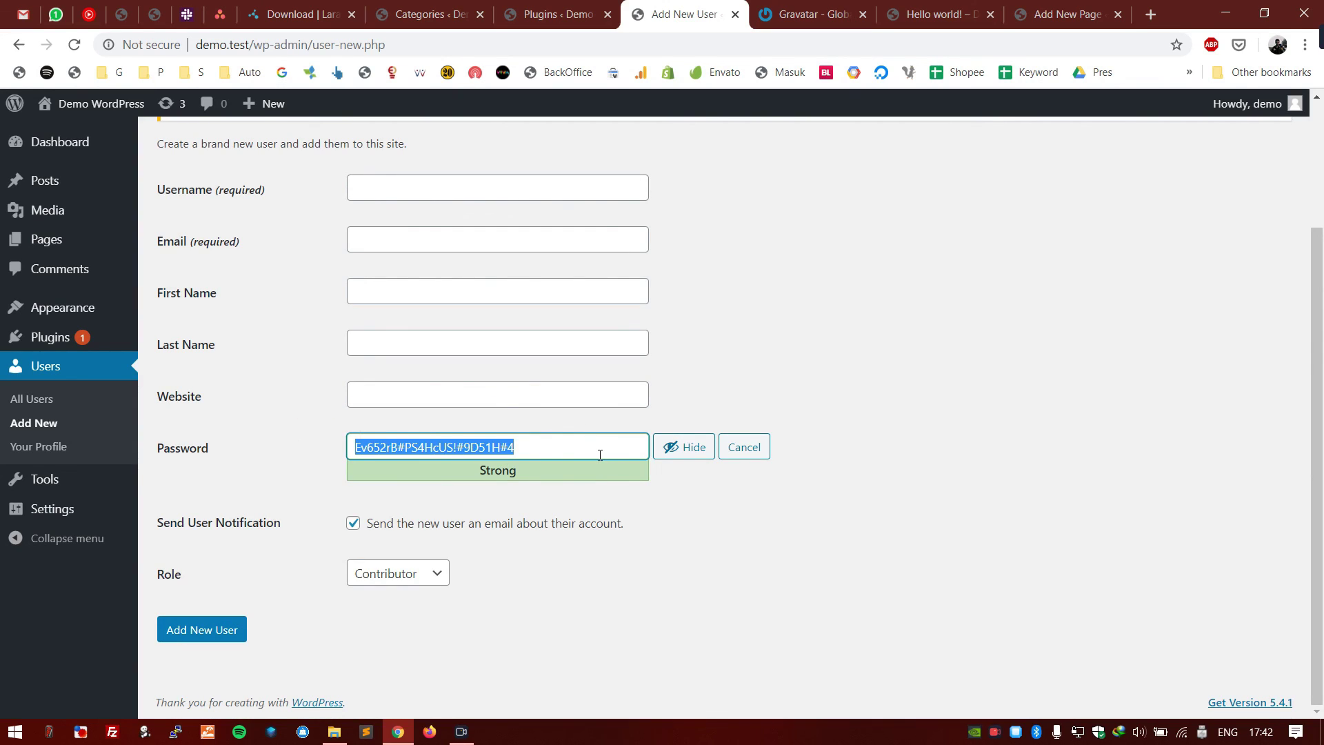
{"action": "left_click", "coordinate": [289, 469]}
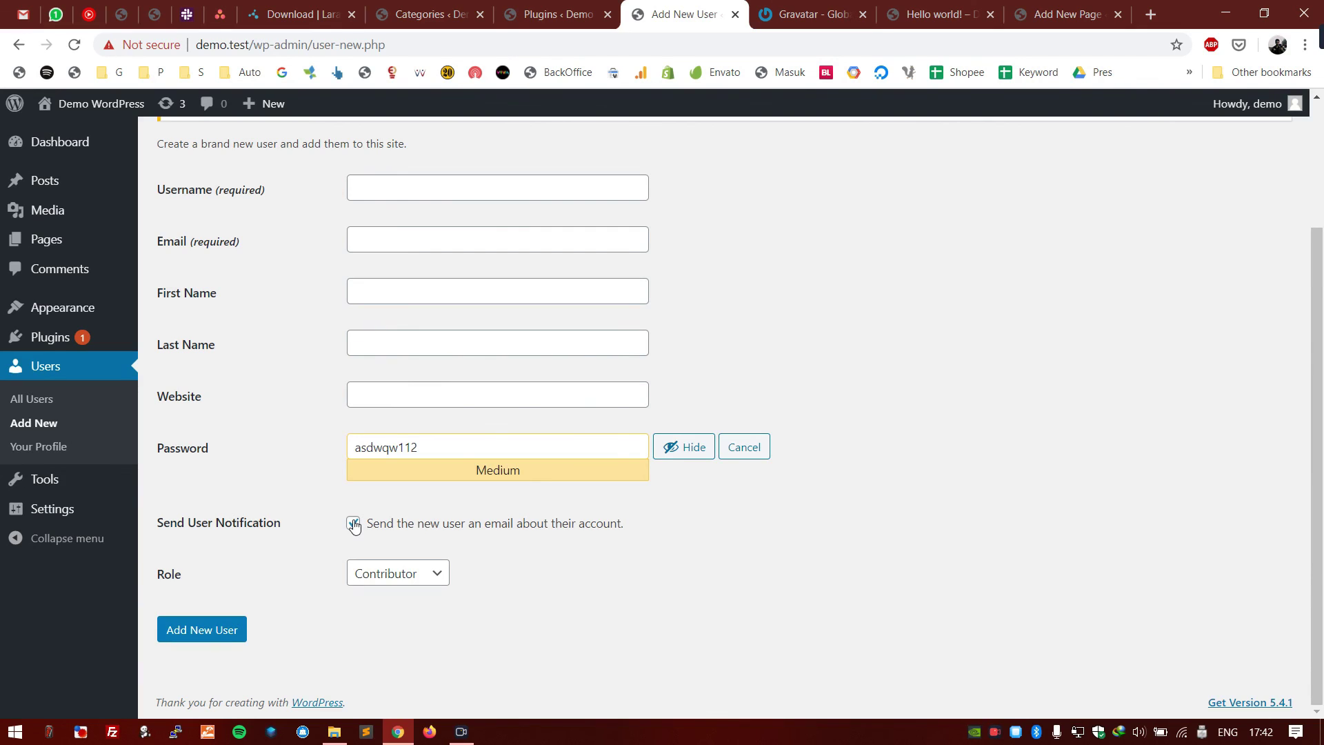
- Check the Role dropdown and leave the role as Contributor
{"action": "scroll", "coordinate": [353, 525], "scroll_direction": "up", "scroll_amount": 3}
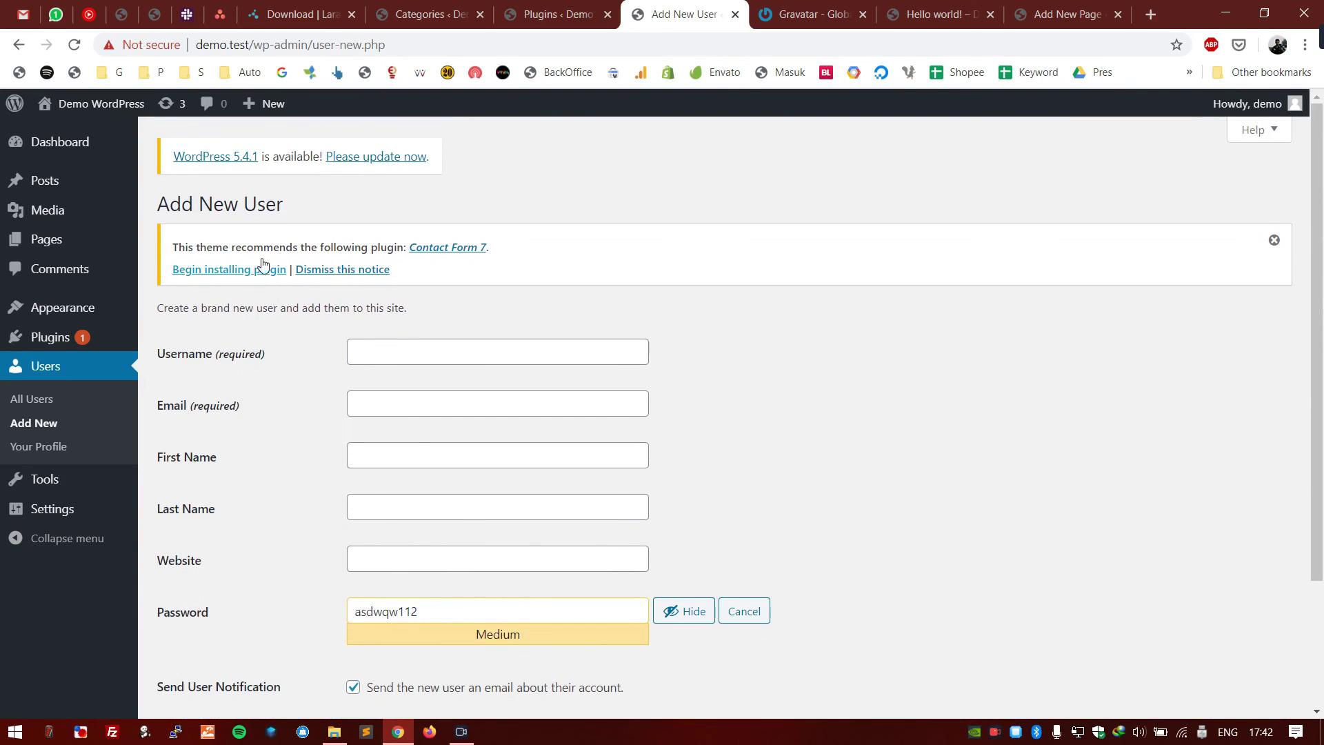
{"action": "scroll", "coordinate": [291, 458], "scroll_direction": "down", "scroll_amount": 3}
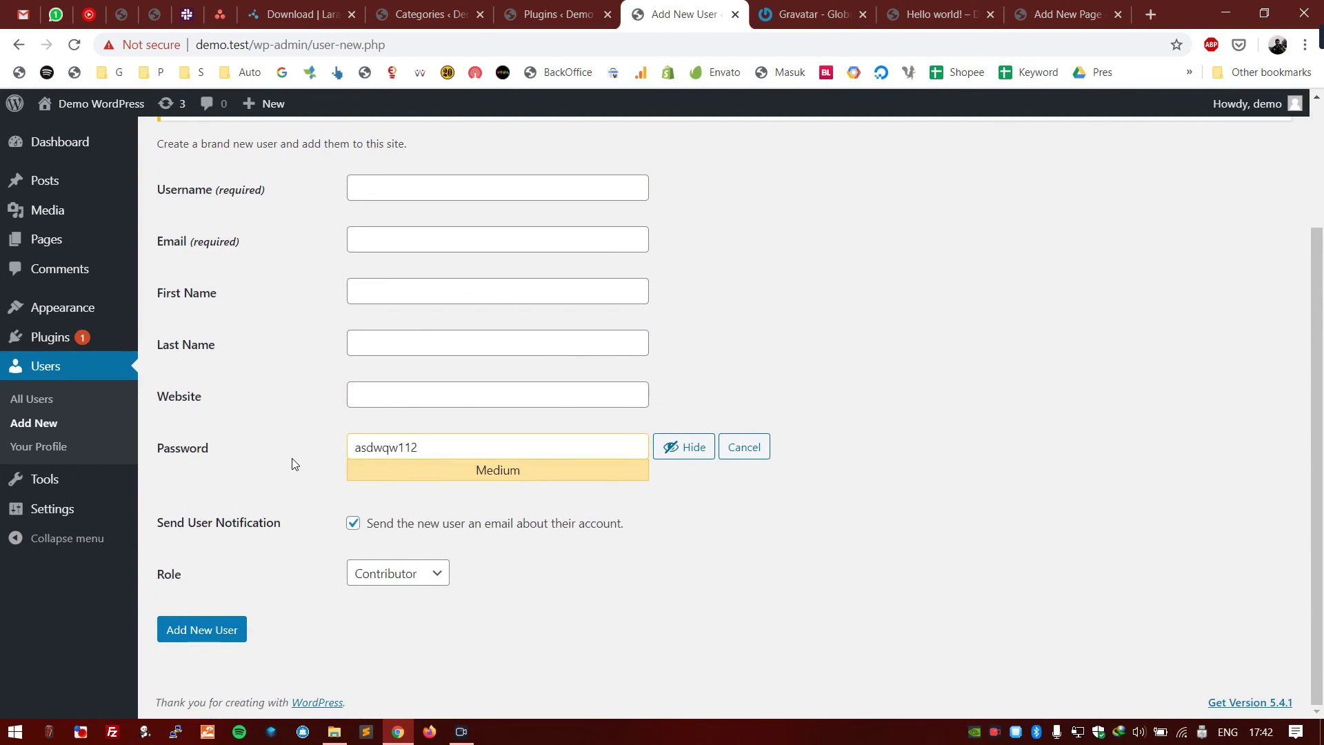
{"action": "left_click", "coordinate": [388, 578]}
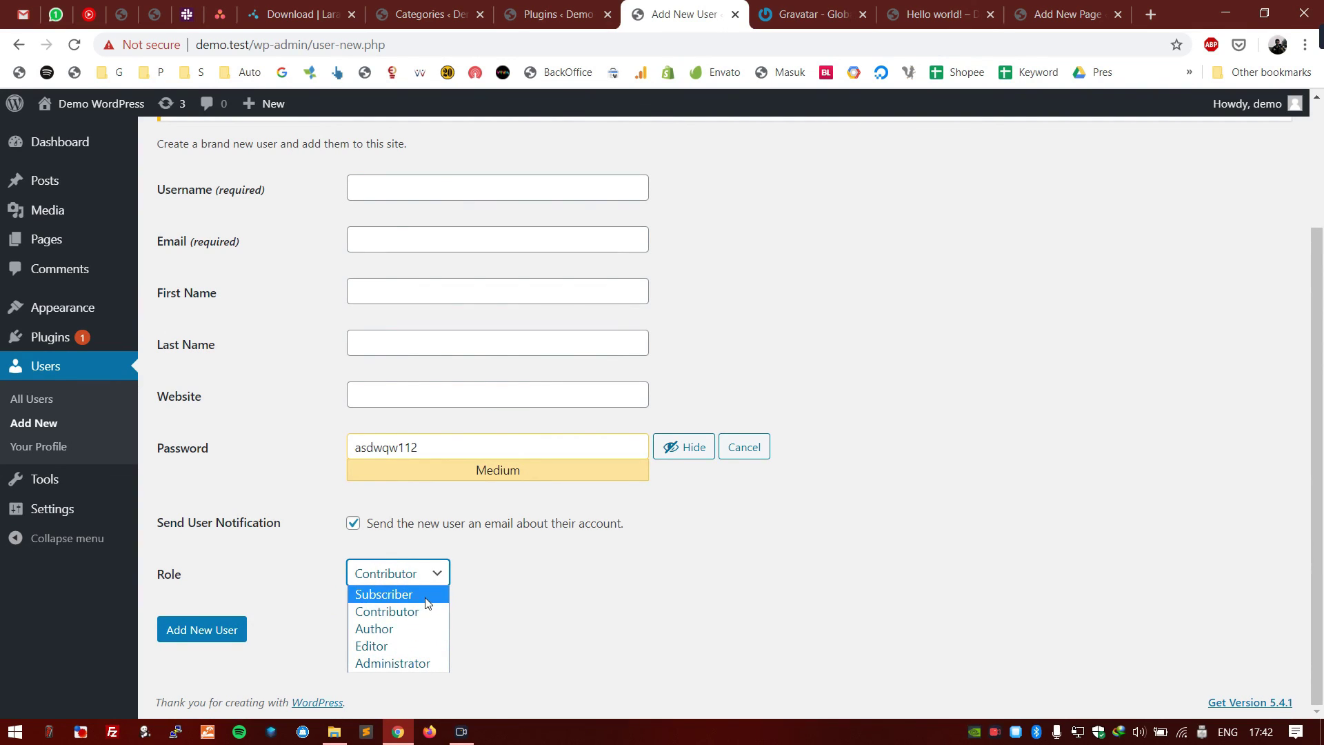
{"action": "left_click", "coordinate": [284, 531]}
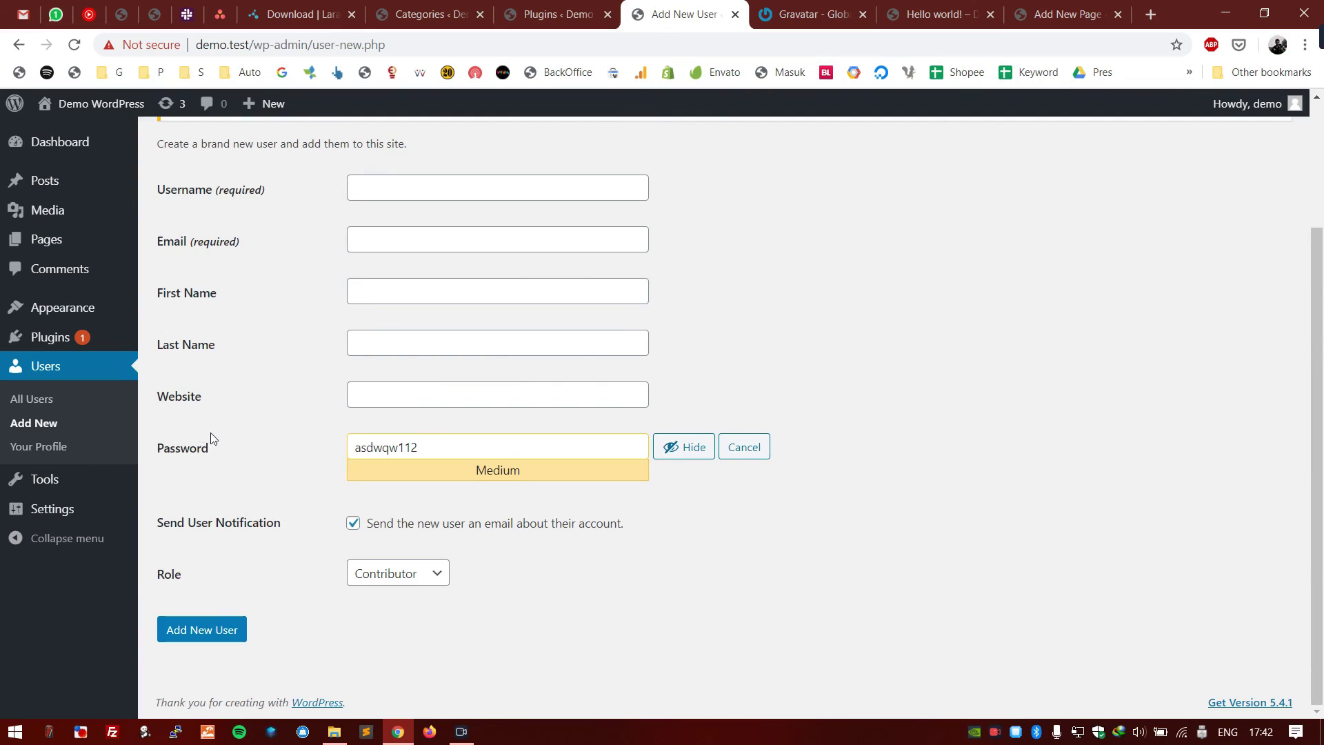
{"action": "scroll", "coordinate": [211, 434], "scroll_direction": "up", "scroll_amount": 3}
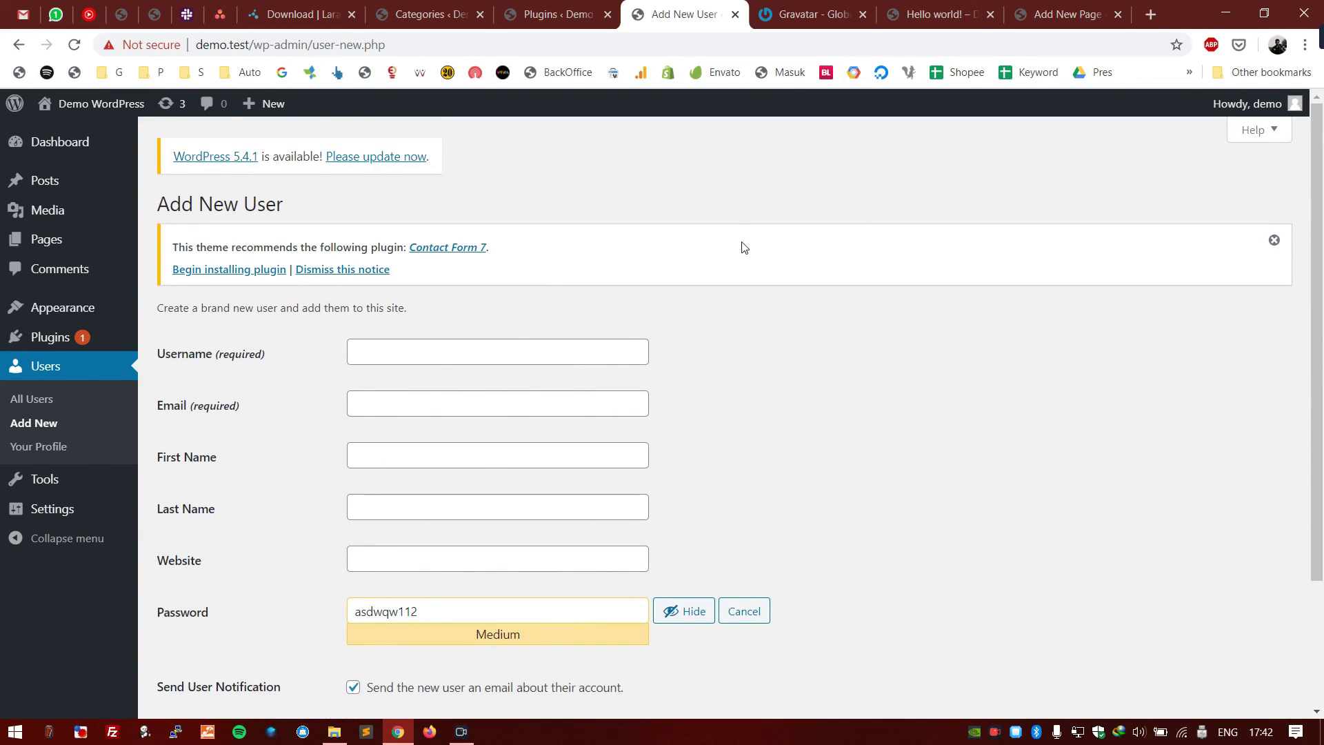
- Go from the Laragon download page tab to the laragon.org home page via the logo
{"action": "left_click", "coordinate": [303, 14]}
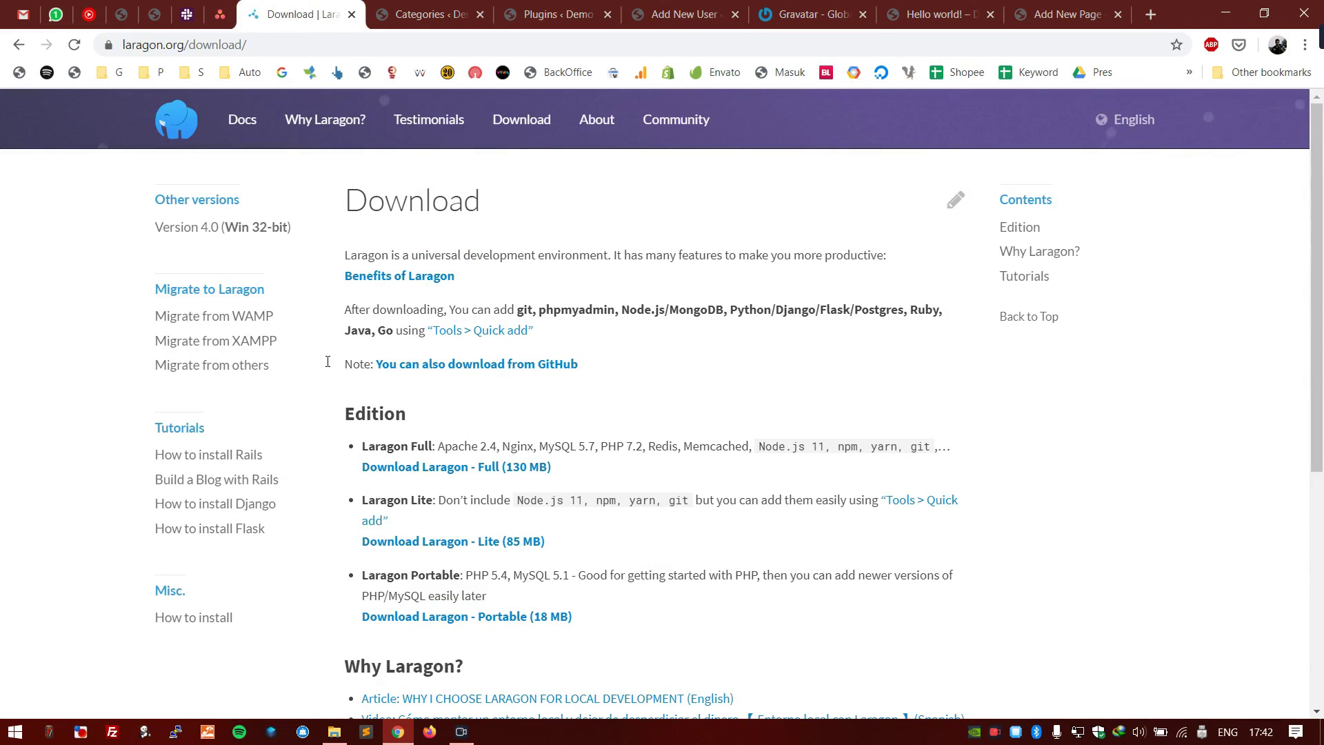
{"action": "left_click", "coordinate": [193, 118]}
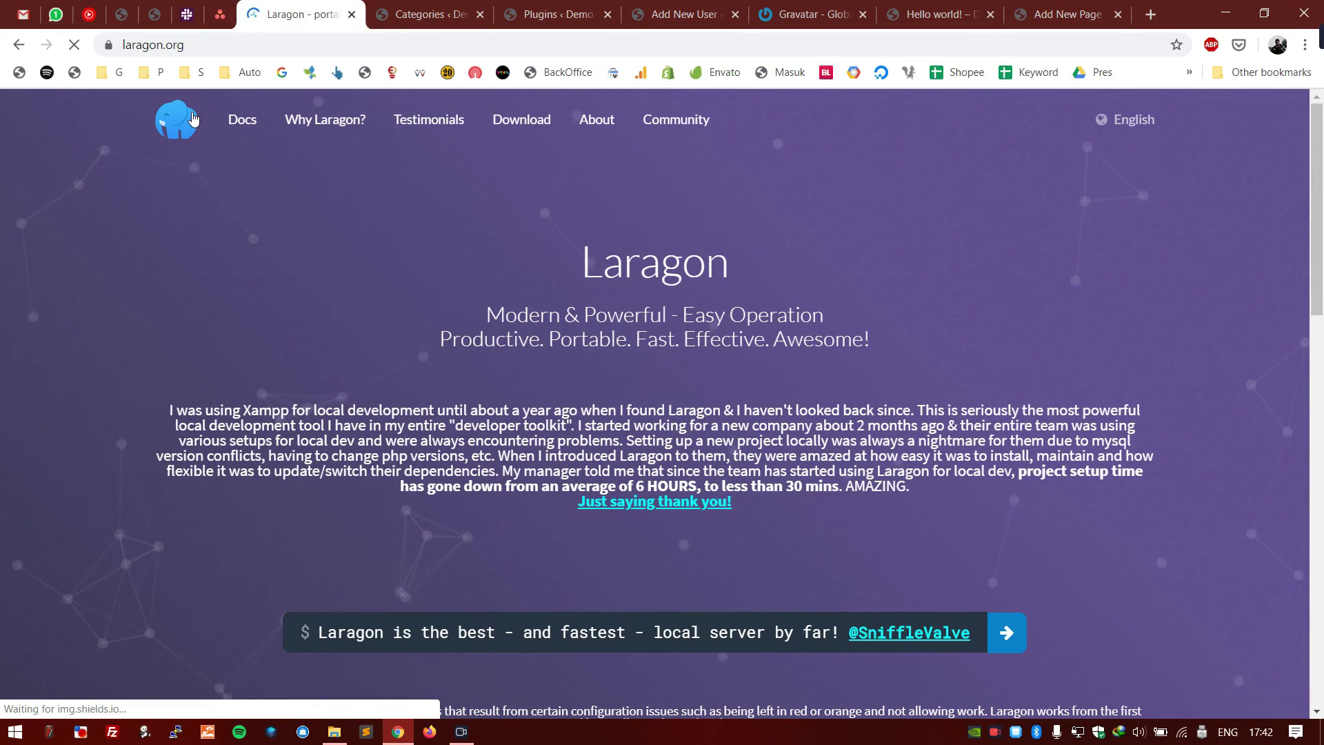